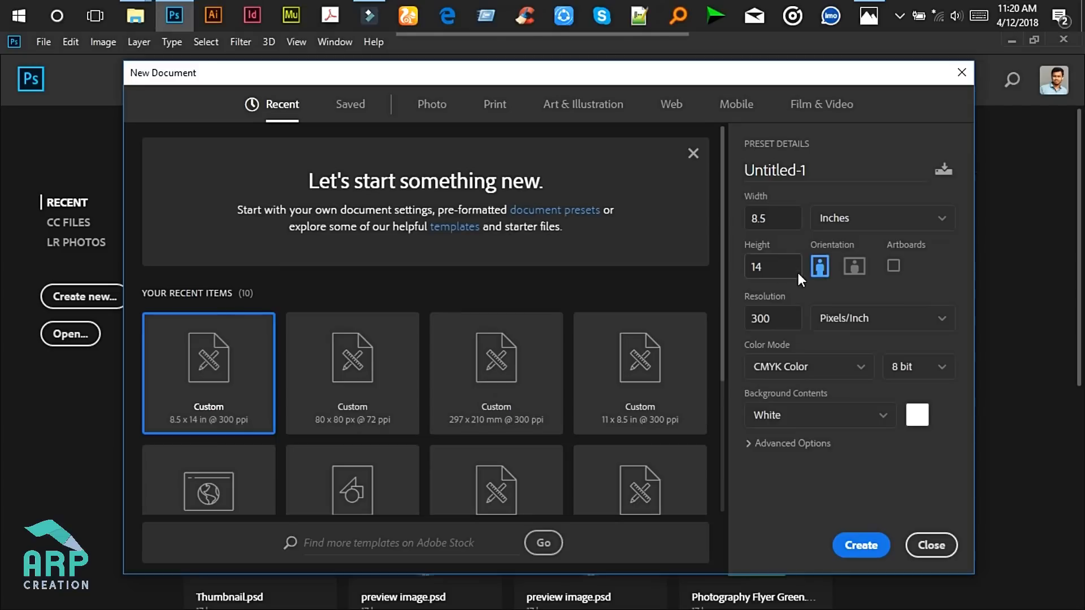
- Create a blank 8.5 × 14 in document at 300 ppi in CMYK Color
left_click(797, 271)
left_click(783, 316)
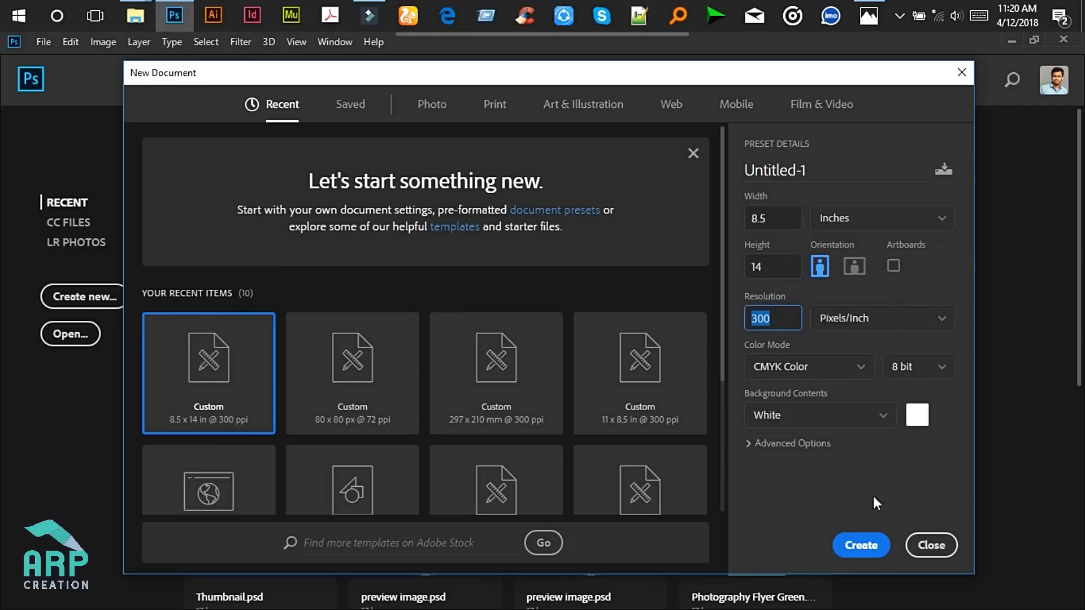
left_click(859, 546)
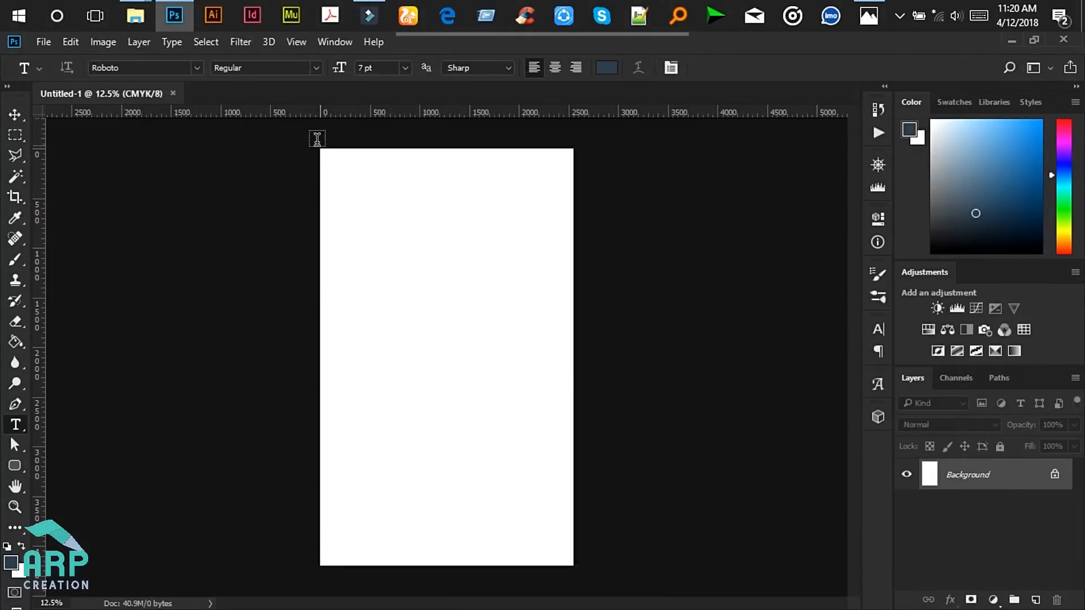
- Draw a rectangle from the page's top-left corner down to the bottom edge
scroll(328, 145, "up", 1)
left_click(22, 465)
right_click(22, 464)
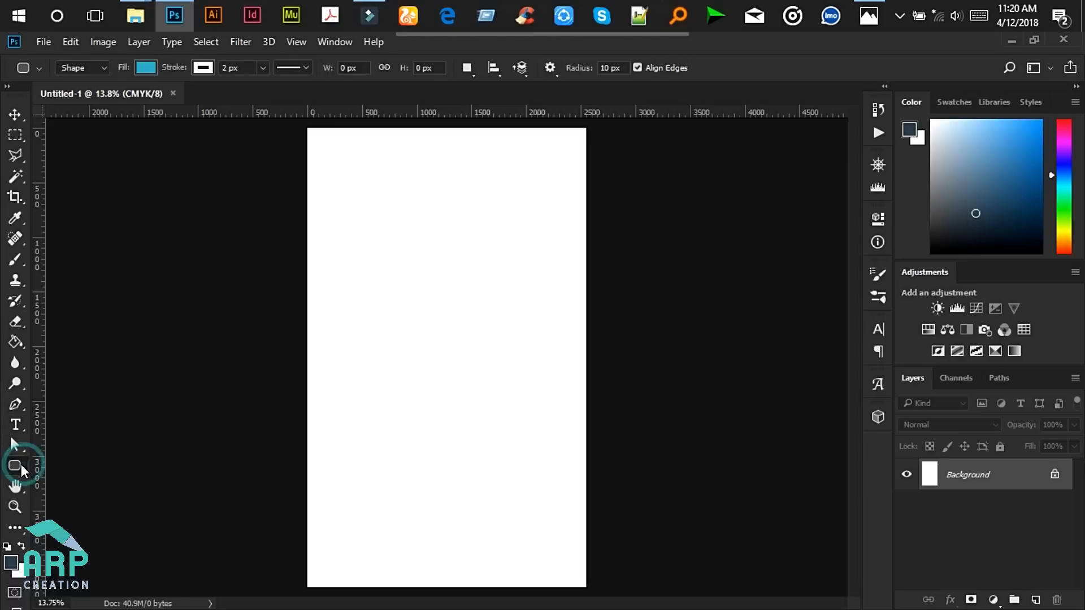
left_click(83, 465)
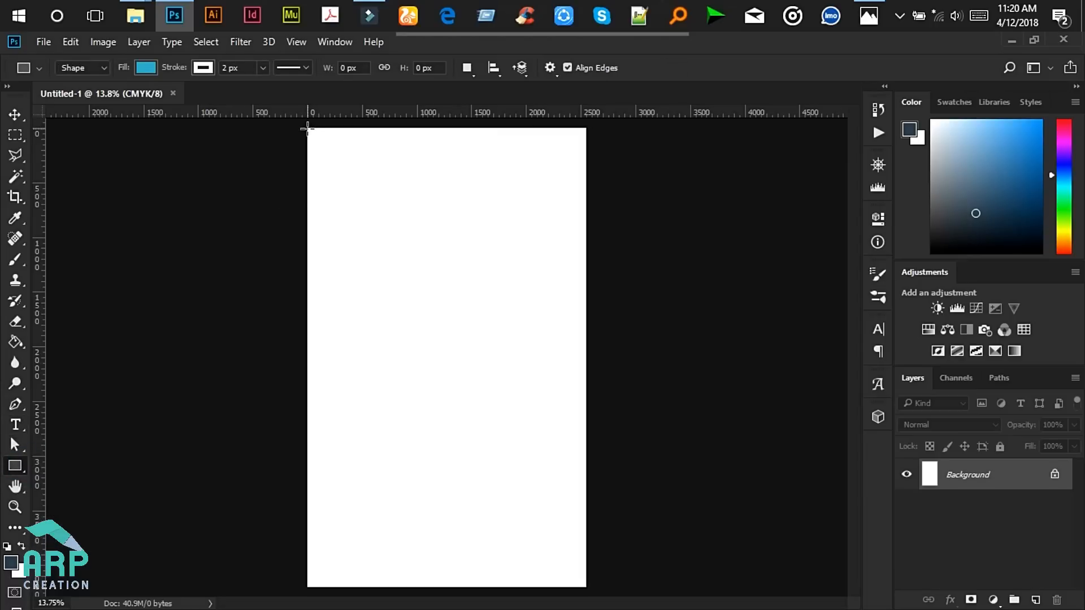
left_click_drag(308, 128, 429, 586)
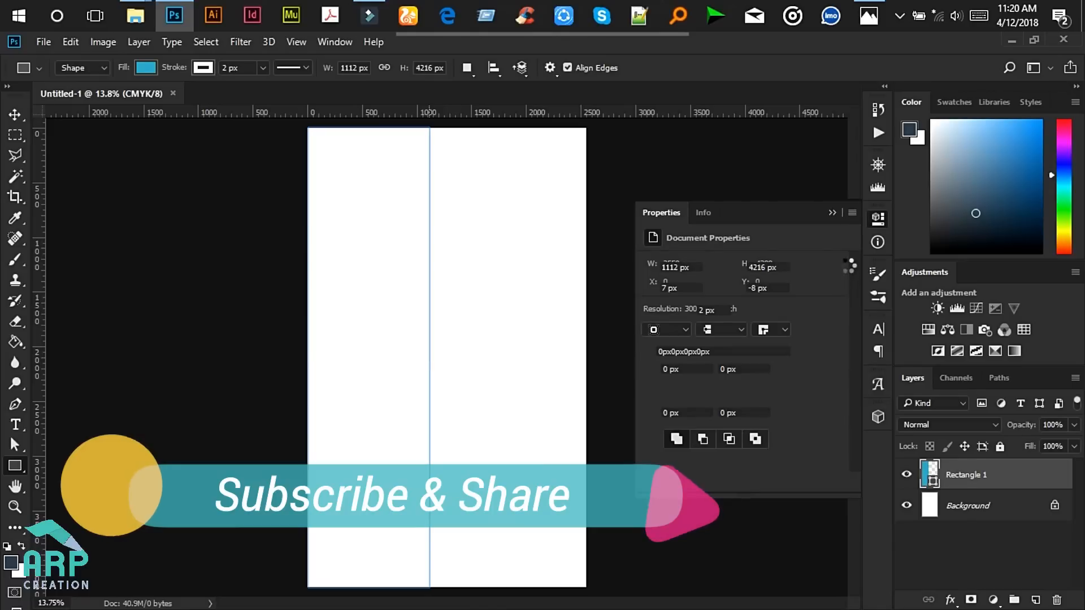
left_click(832, 211)
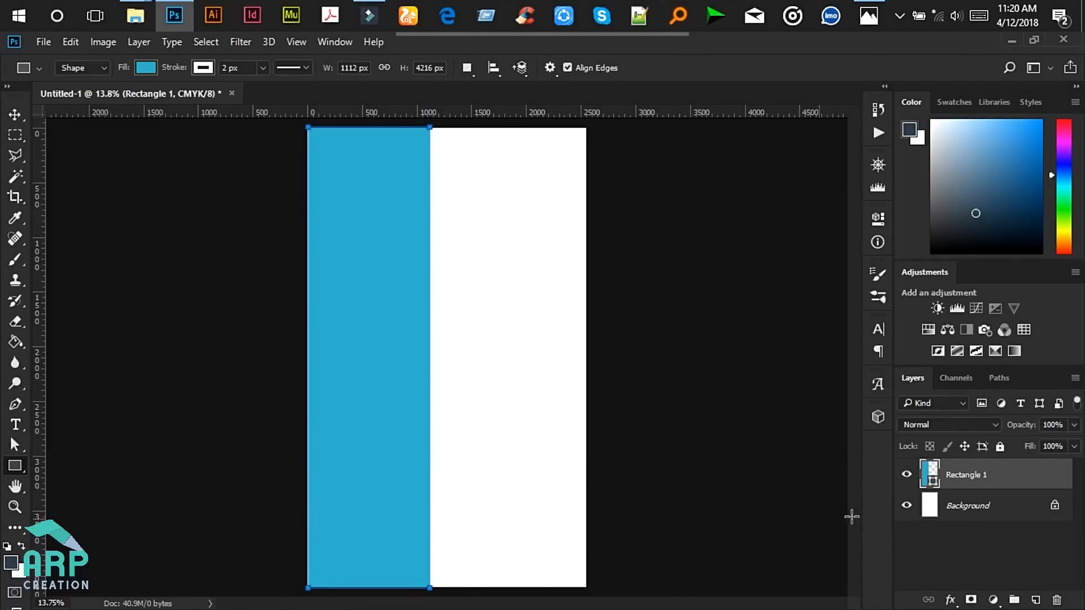
- Fill the rectangle with dark navy #2e404e
double_click(933, 485)
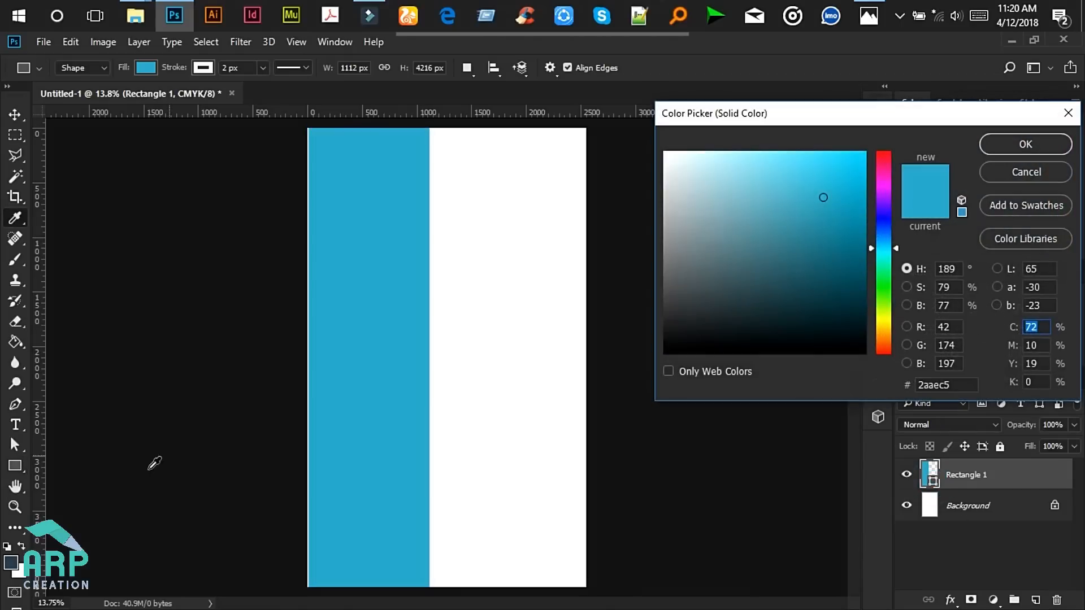
left_click(10, 563)
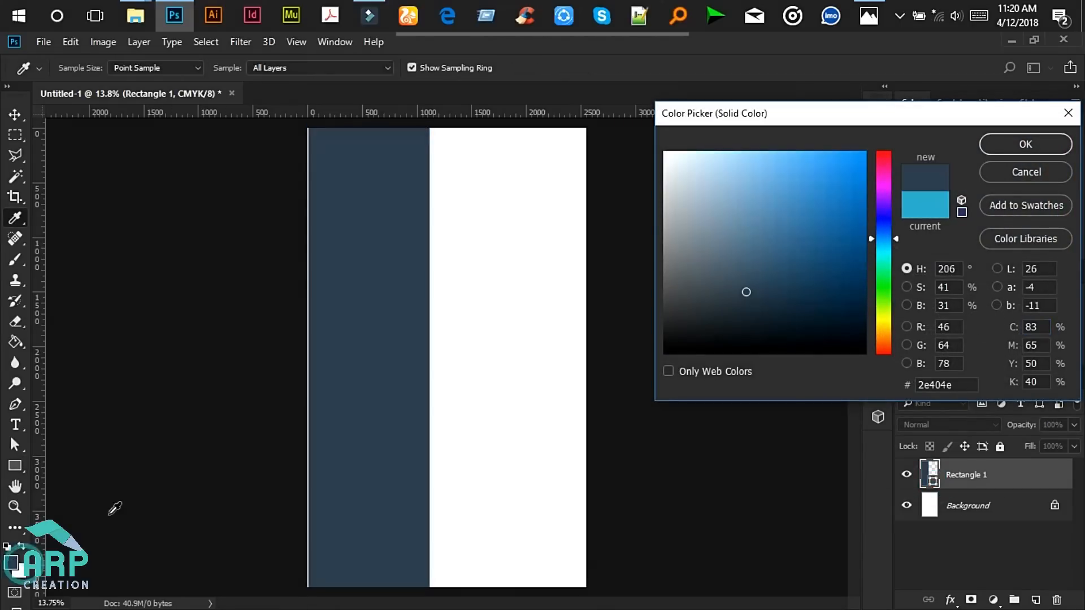
left_click(1008, 142)
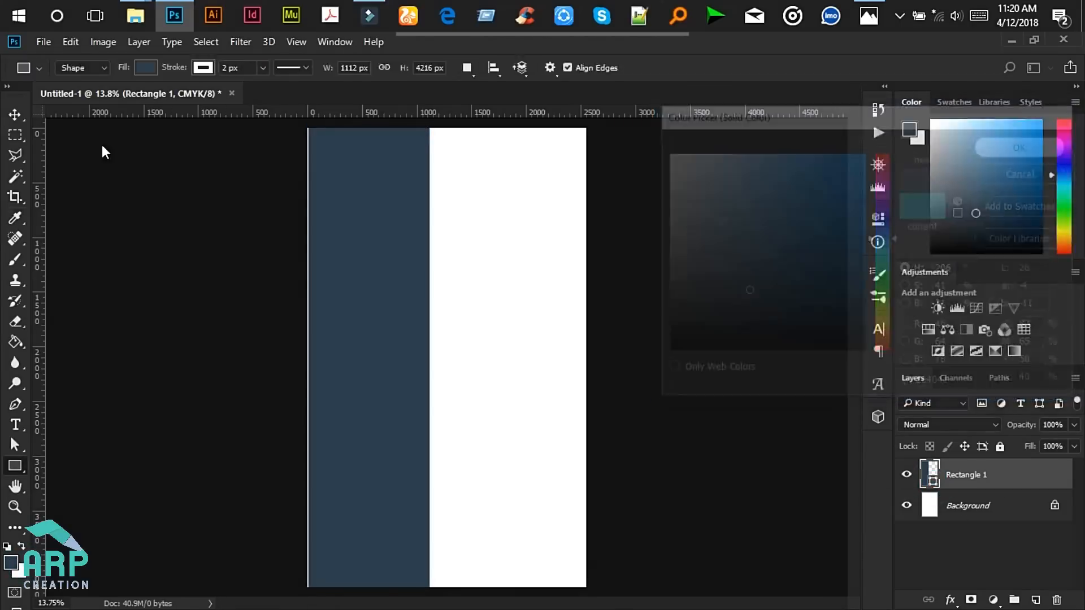
left_click(19, 120)
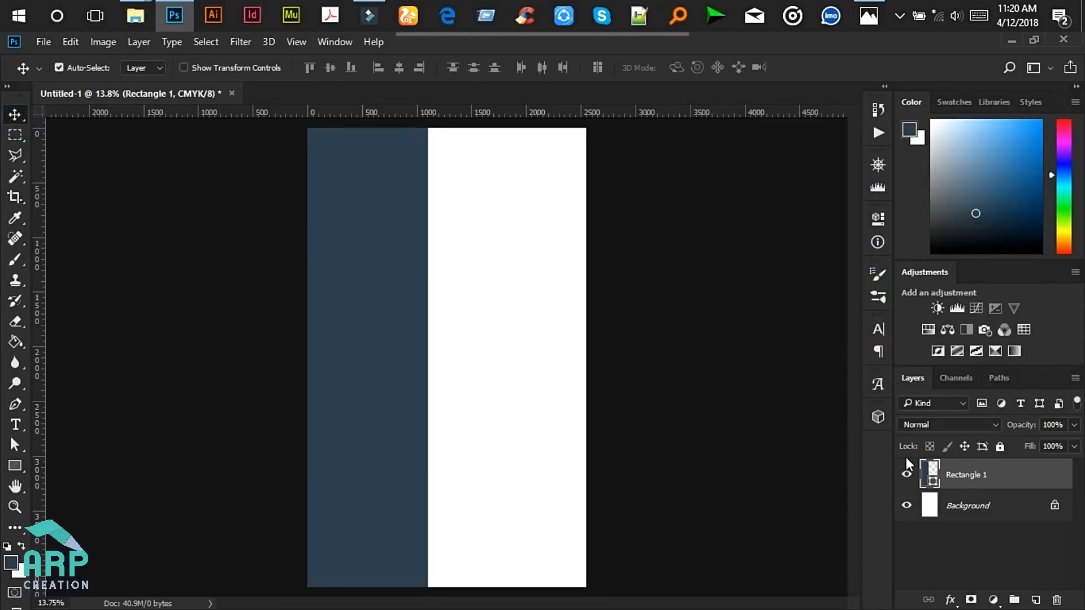
double_click(934, 480)
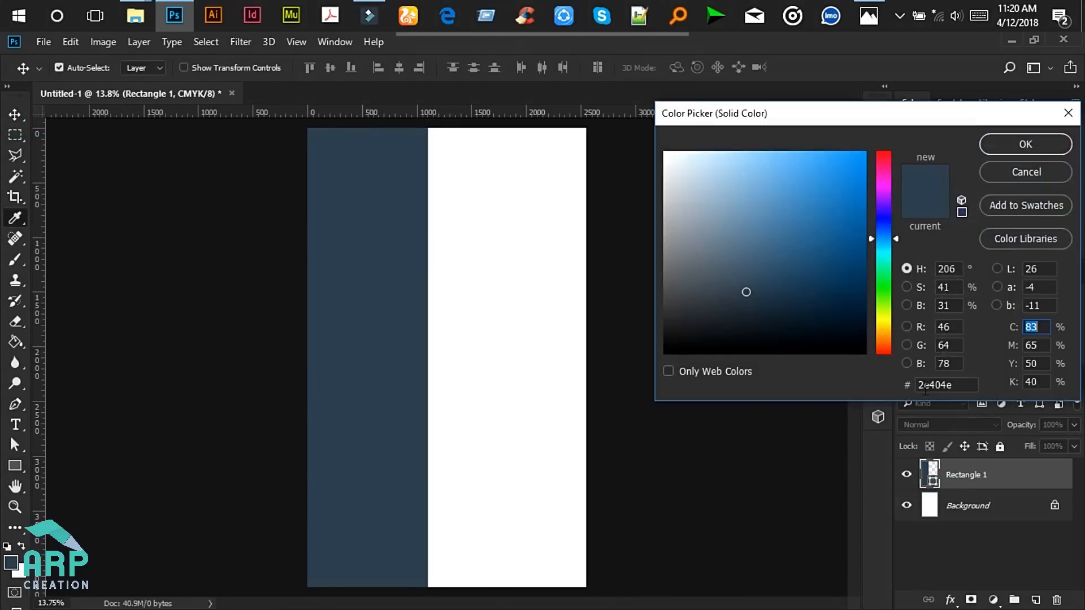
left_click(954, 383)
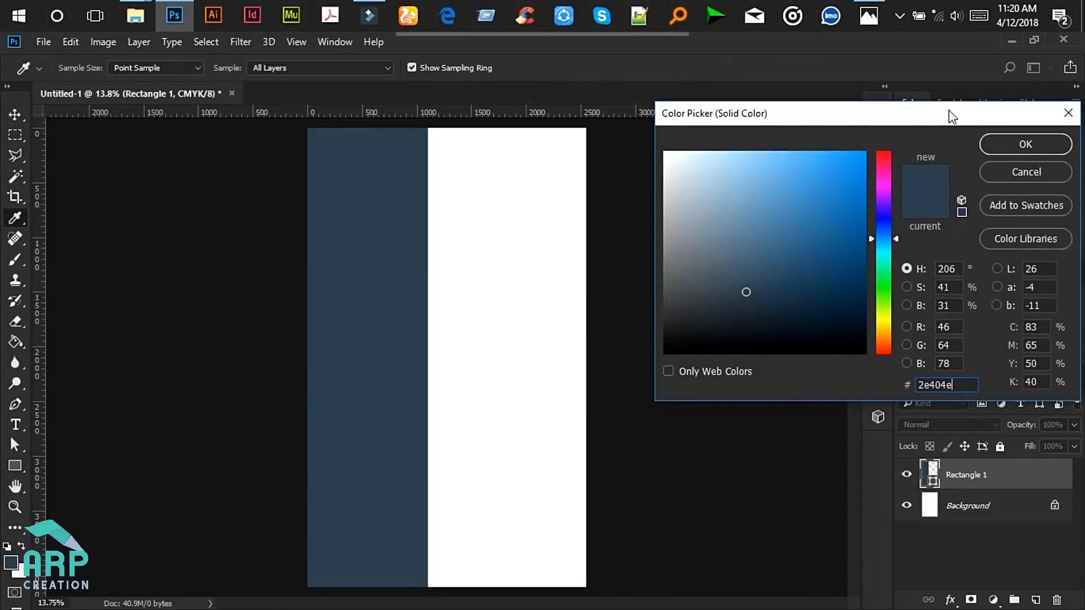
left_click_drag(953, 117, 633, 117)
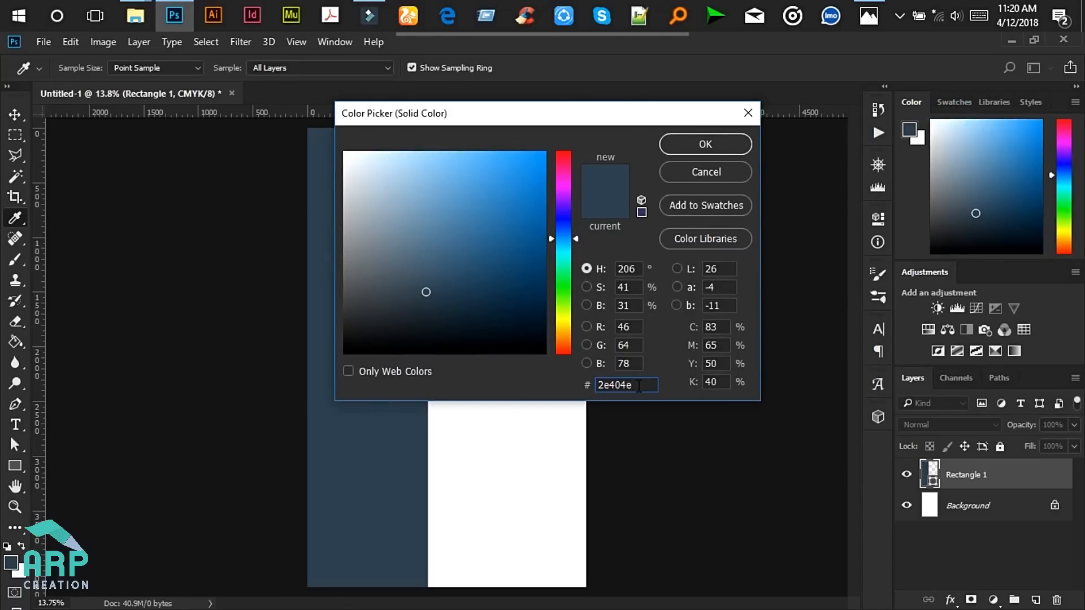
left_click(704, 144)
scroll(274, 133, "up", 3)
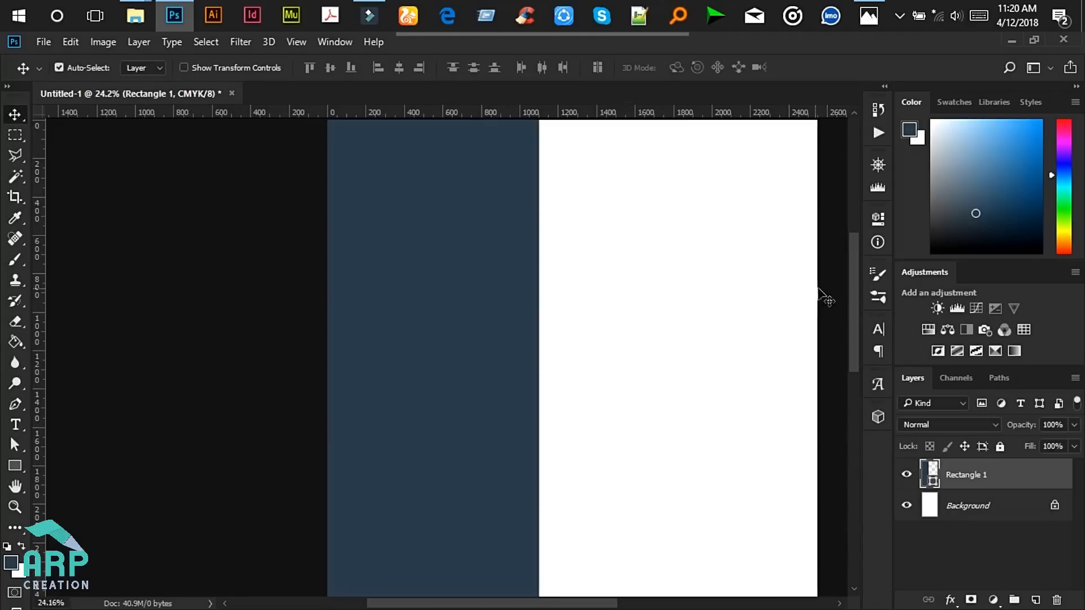
- Place a vertical guide near 910 px and narrow the navy rectangle to end at it
left_click_drag(854, 268, 855, 249)
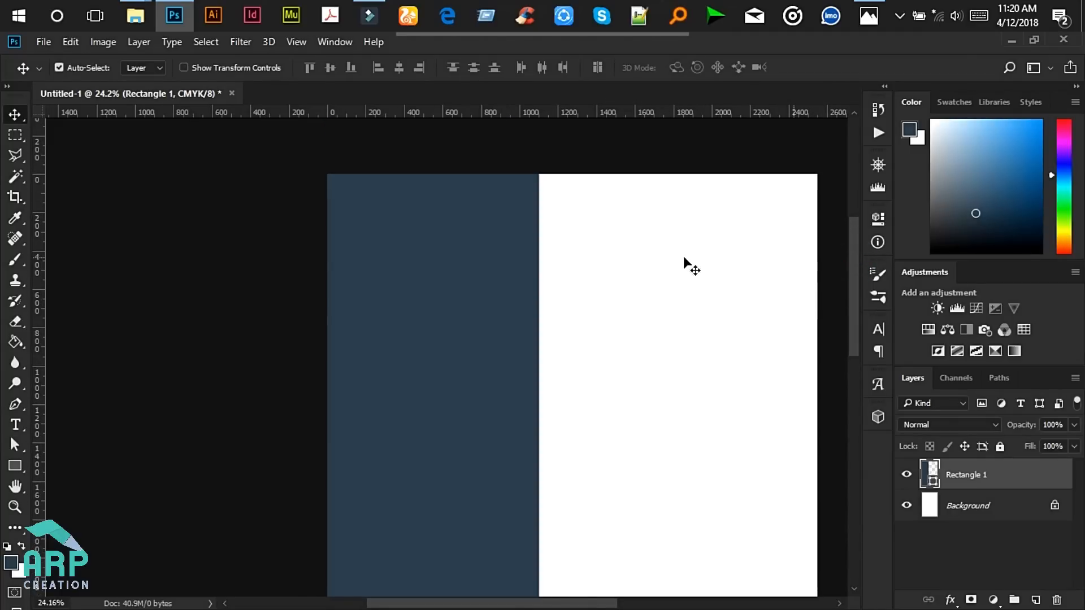
left_click_drag(39, 209, 514, 232)
left_click(468, 235)
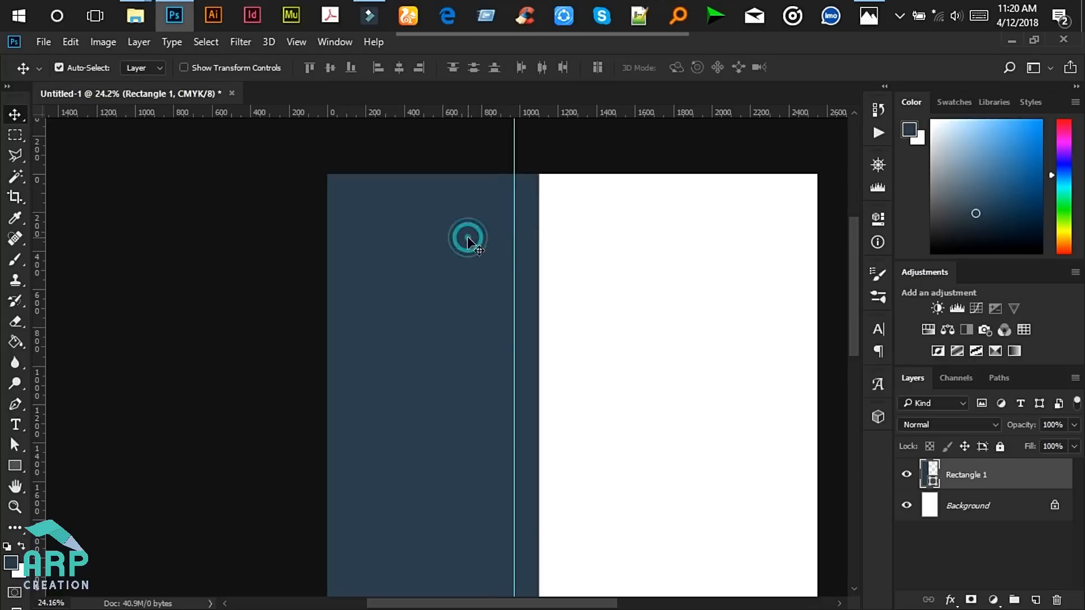
key("ctrl+t")
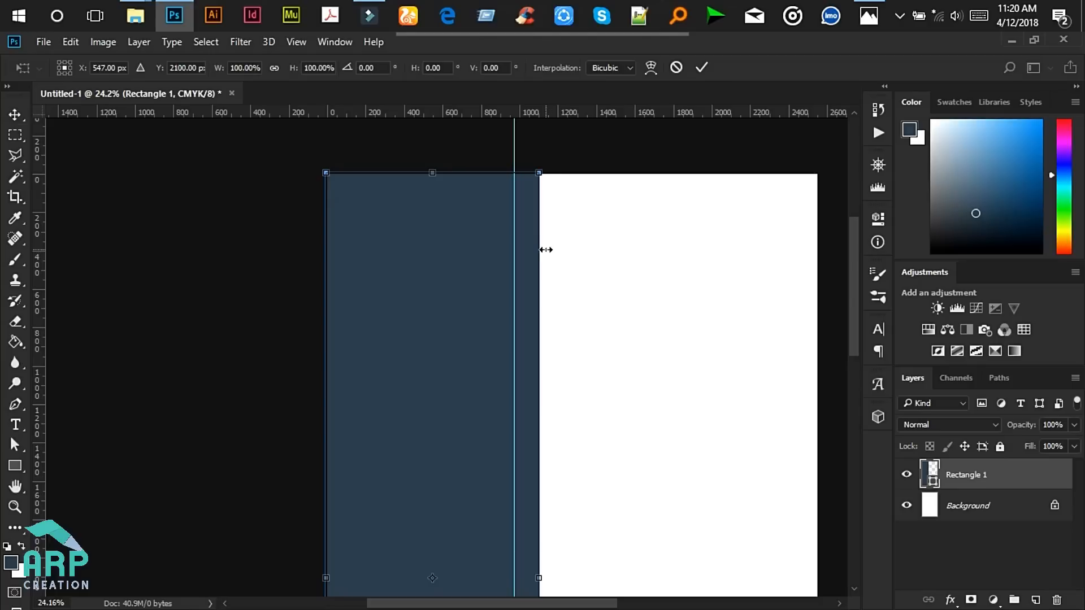
left_click_drag(545, 250, 518, 267)
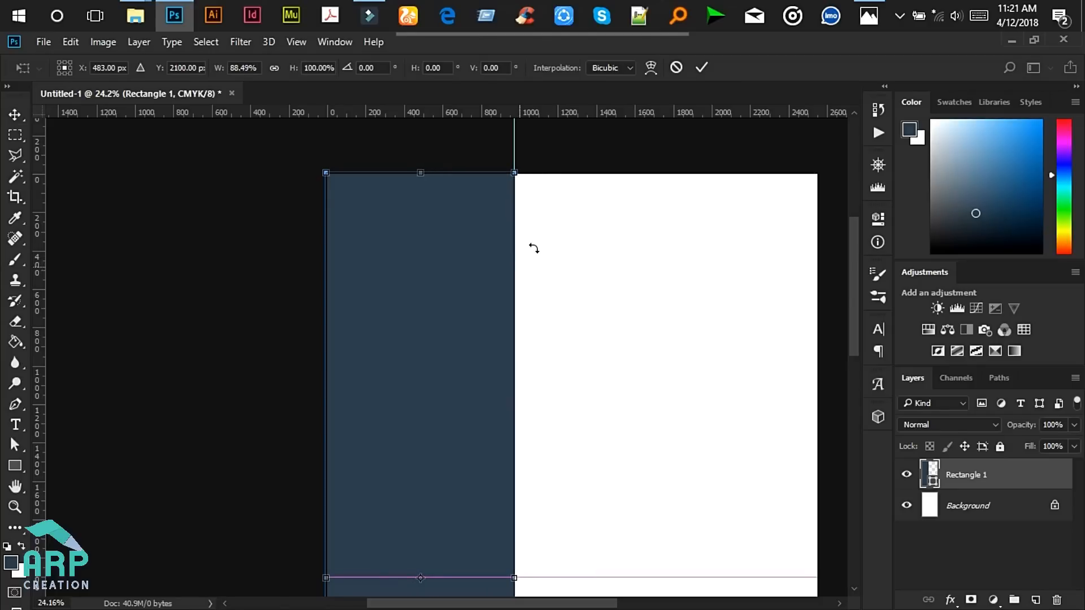
left_click(700, 68)
mouse_move(516, 143)
left_mouse_down()
mouse_move(504, 141)
mouse_move(514, 143)
left_mouse_up()
scroll(192, 247, "down", 1)
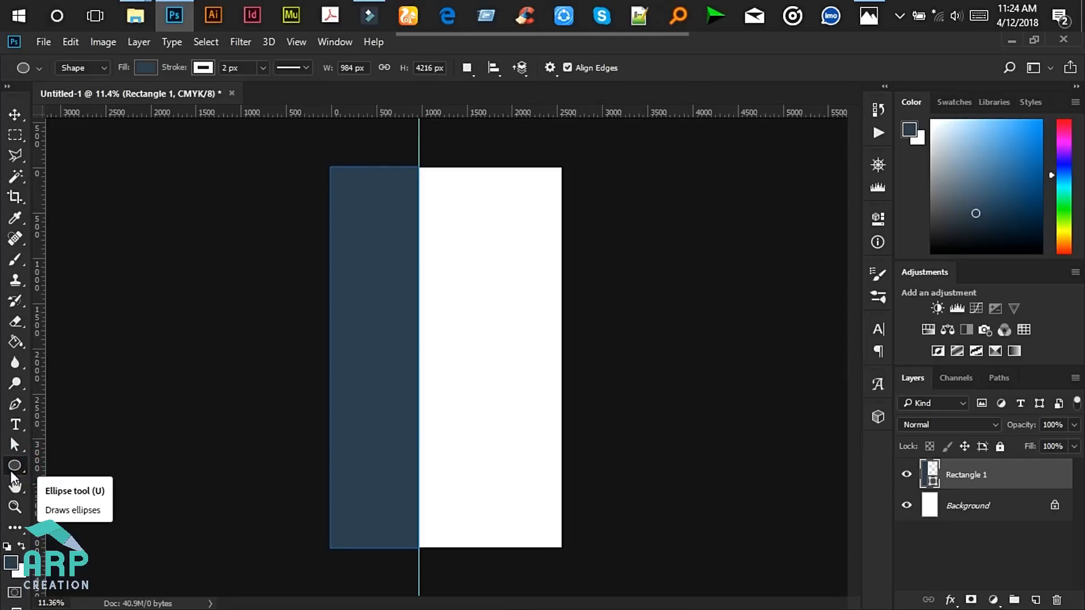
- Draw a 725 px blue circle near the top of the navy column
left_click(16, 468)
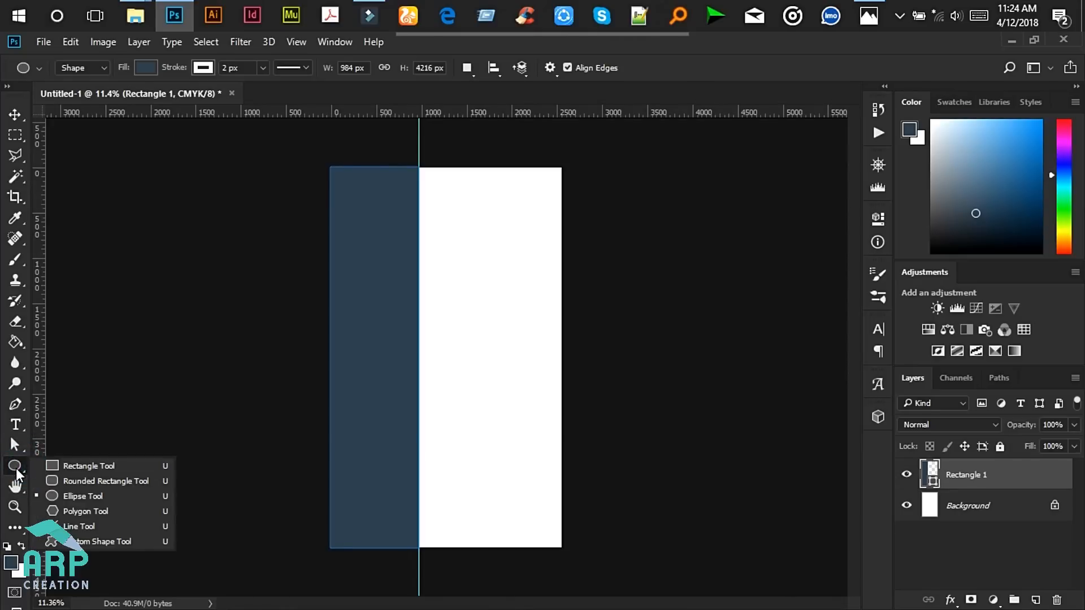
left_click(716, 61)
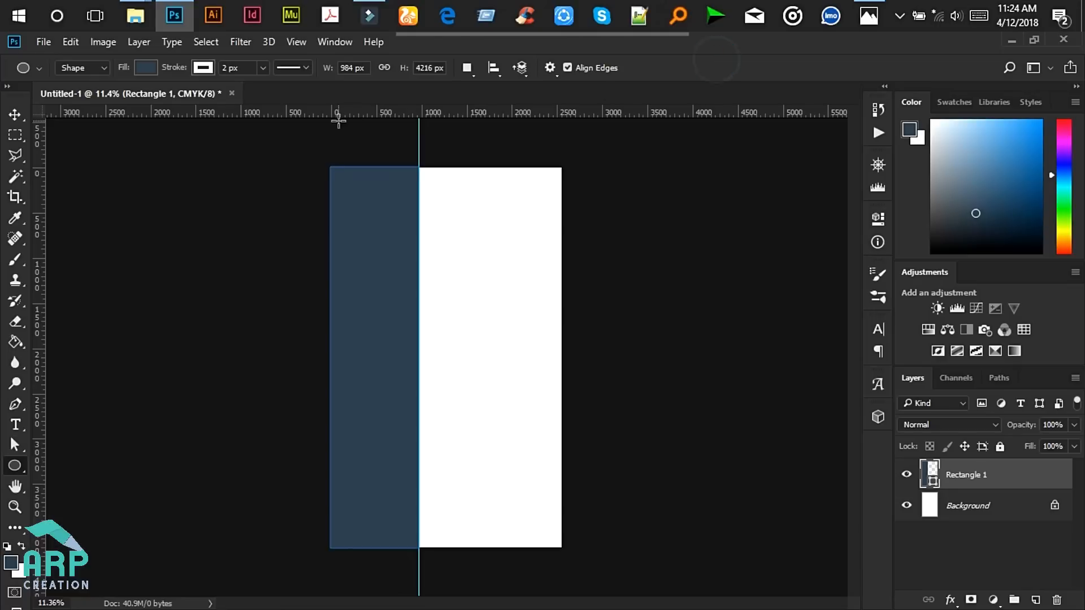
scroll(339, 130, "up", 7)
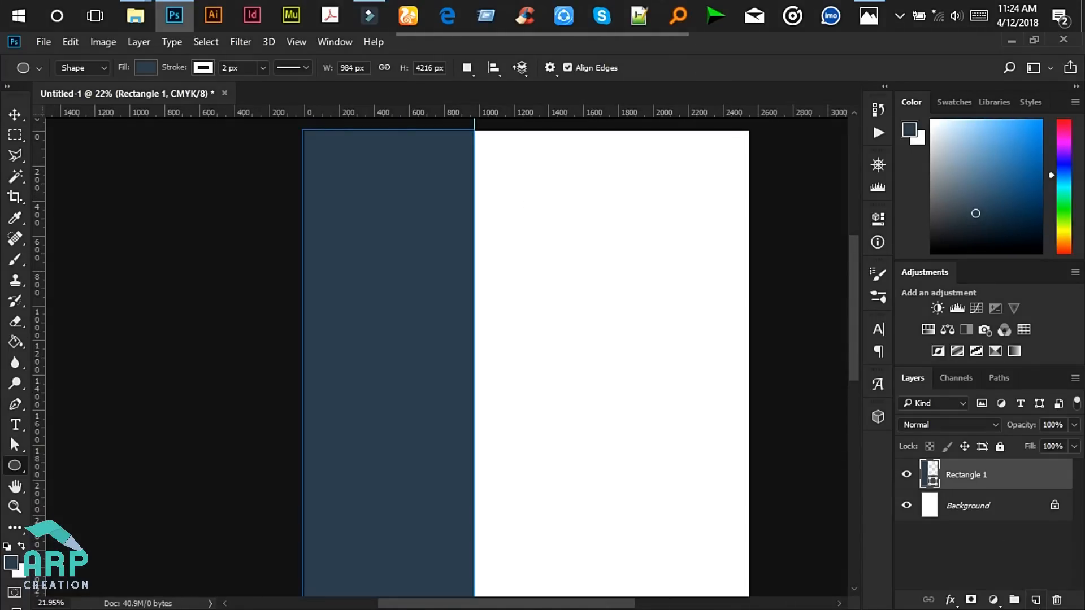
left_click(1035, 599)
scroll(406, 131, "up", 3)
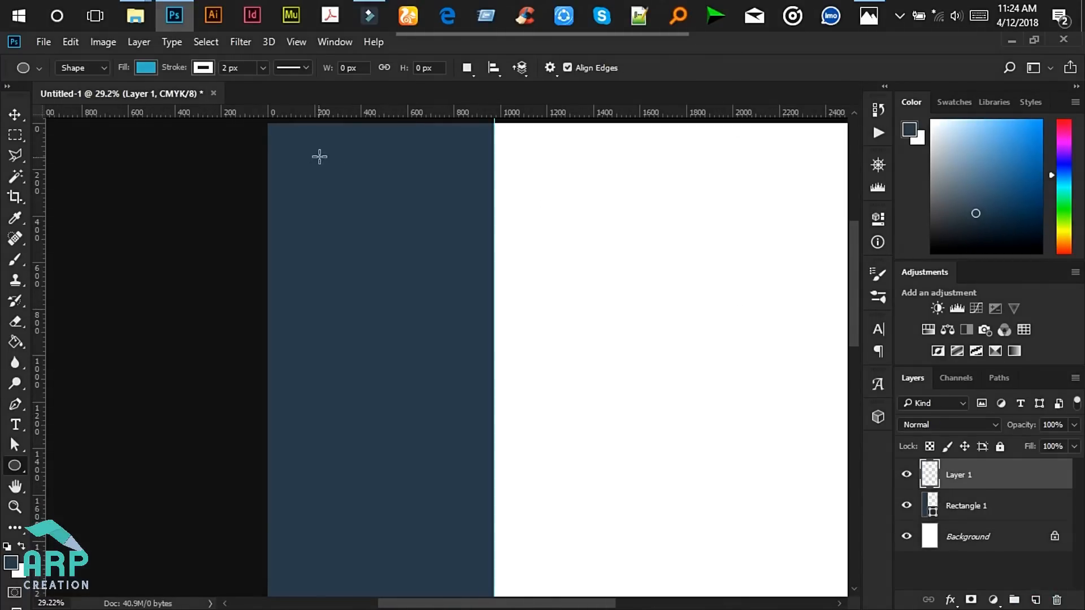
left_click_drag(302, 153, 470, 381)
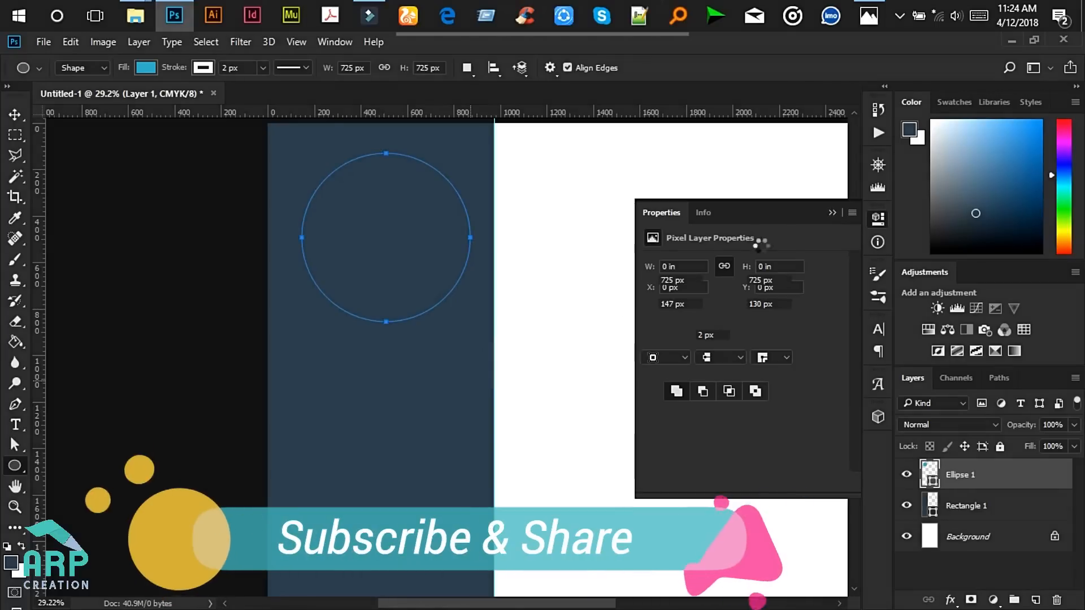
left_click(830, 212)
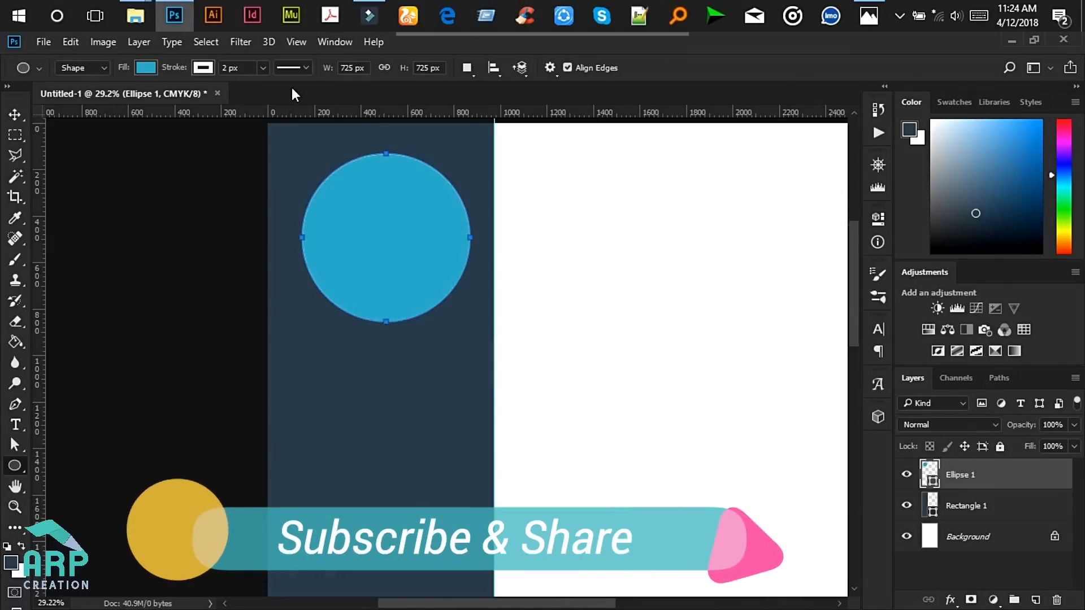
- Remove the circle's outline and nudge it slightly left
left_click(205, 67)
left_click(134, 96)
left_click(15, 115)
left_click_drag(379, 197, 374, 205)
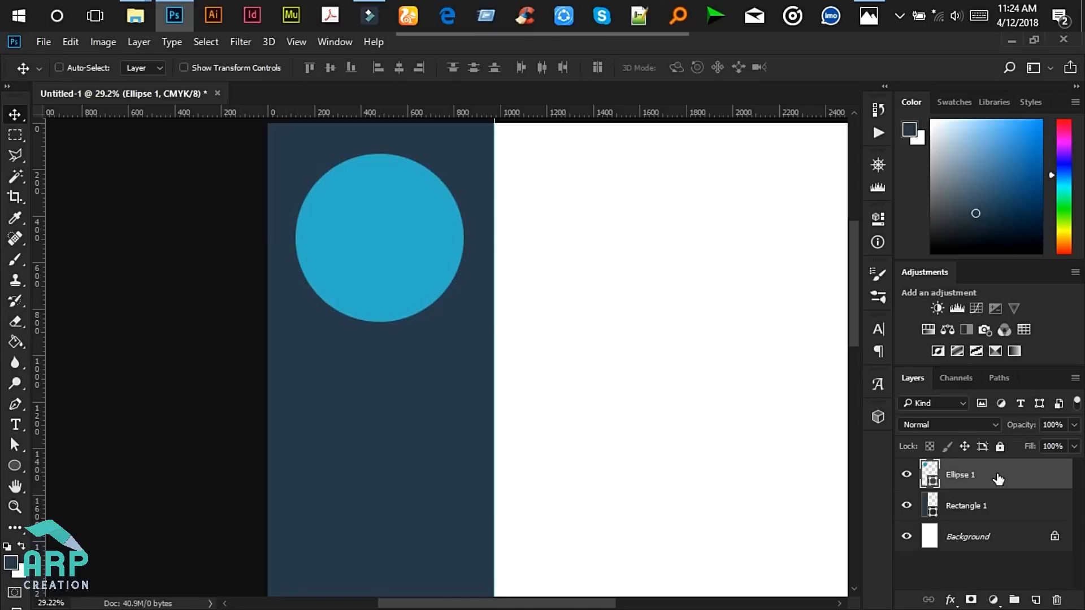
- Duplicate the circle, clip the copy to Ellipse 1, and convert it to a smart object
key("ctrl+j")
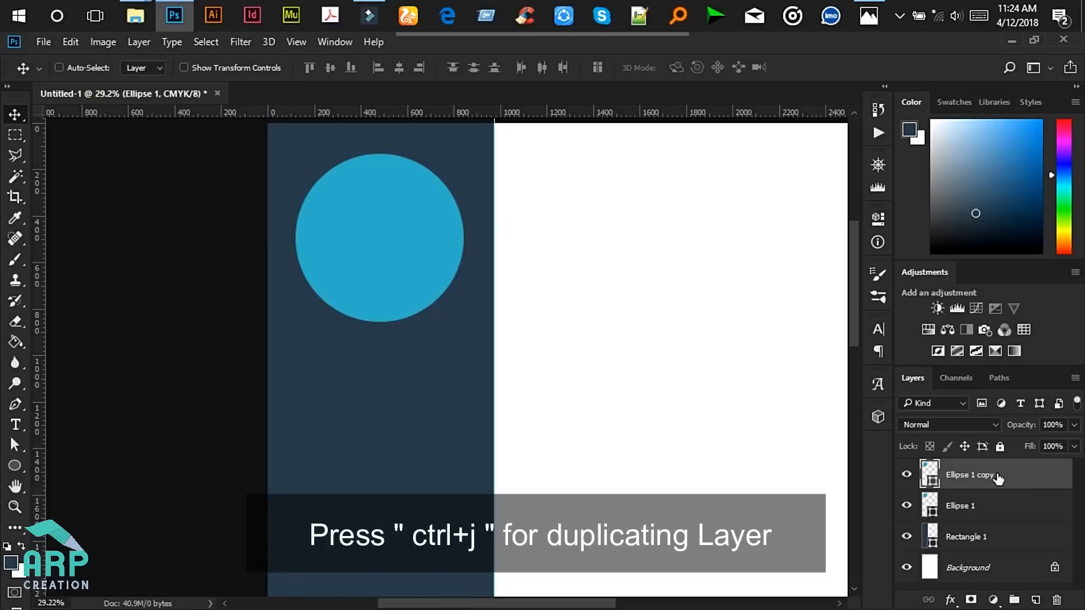
right_click(997, 478)
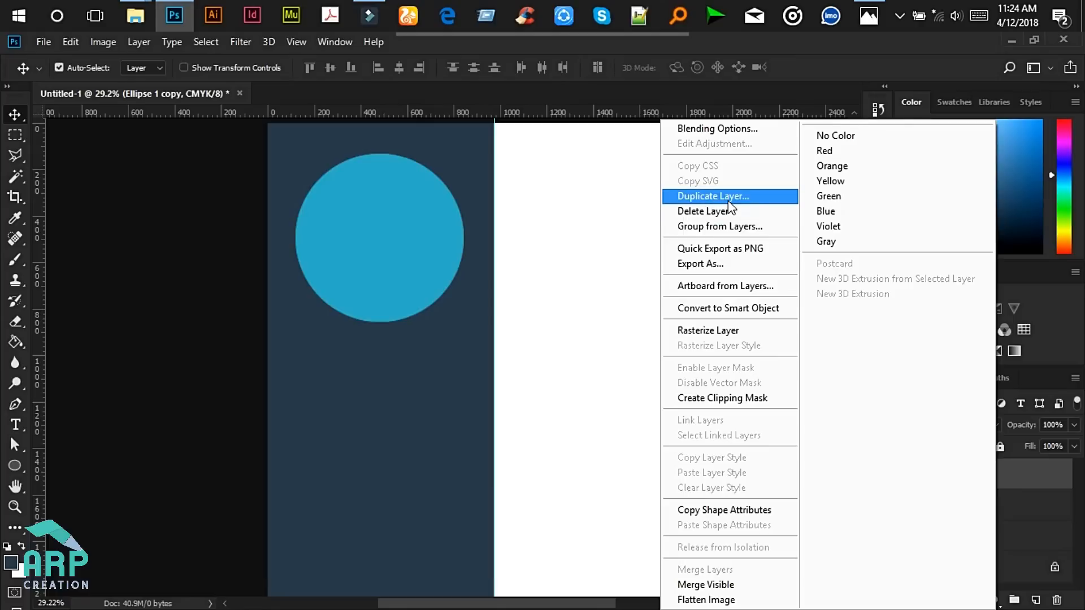
left_click(859, 58)
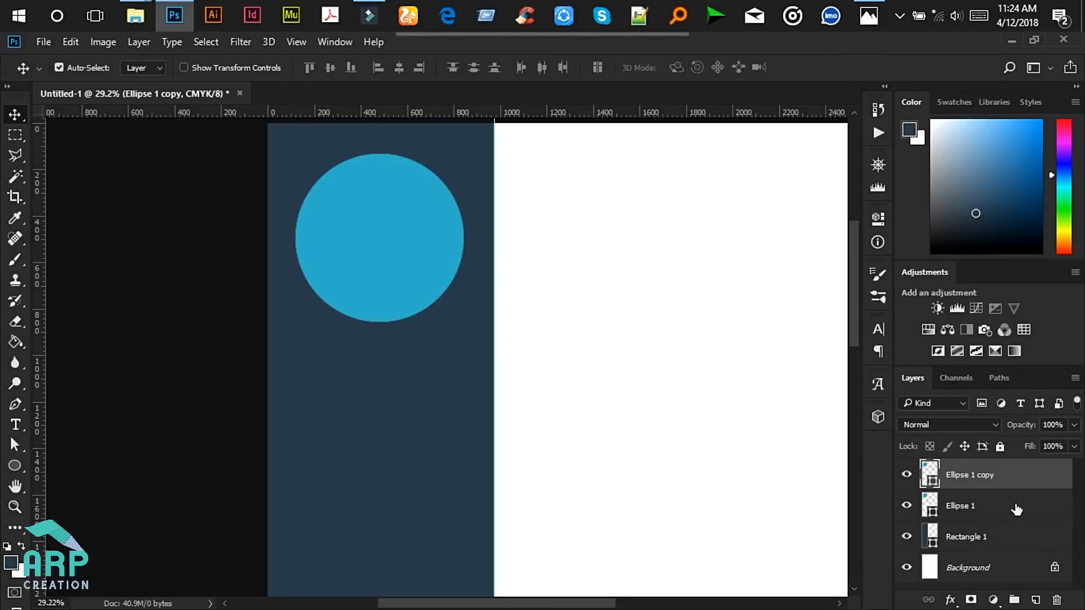
right_click(1014, 480)
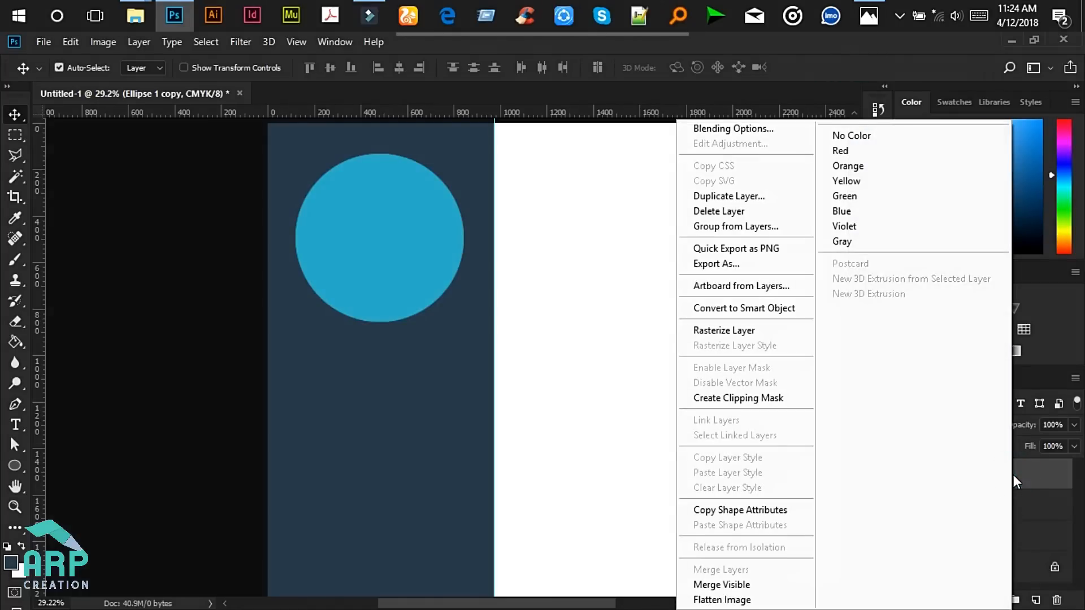
left_click(742, 398)
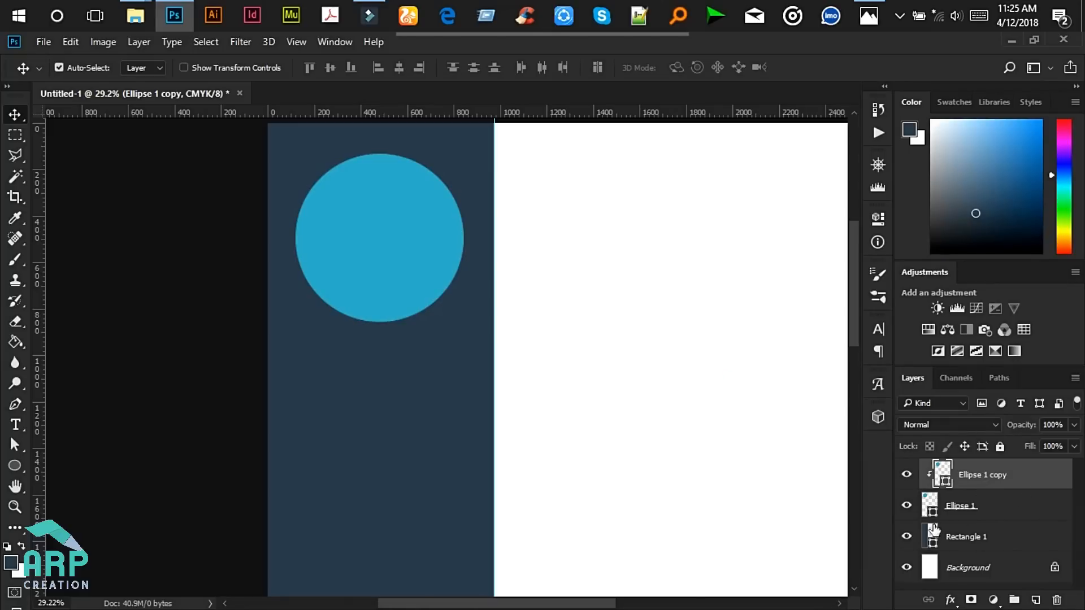
scroll(669, 442, "down", 1)
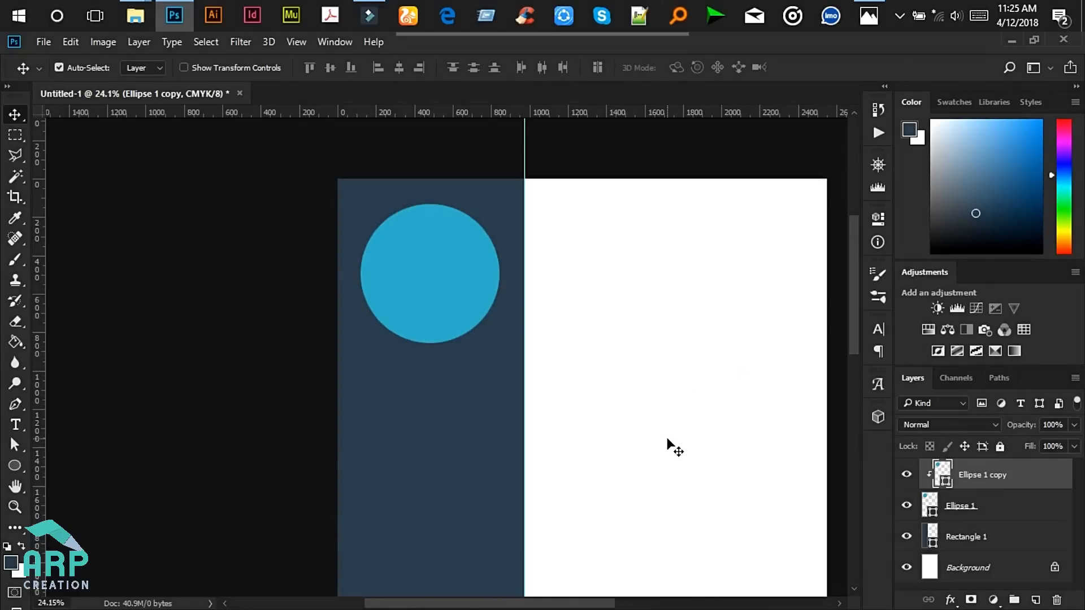
right_click(979, 486)
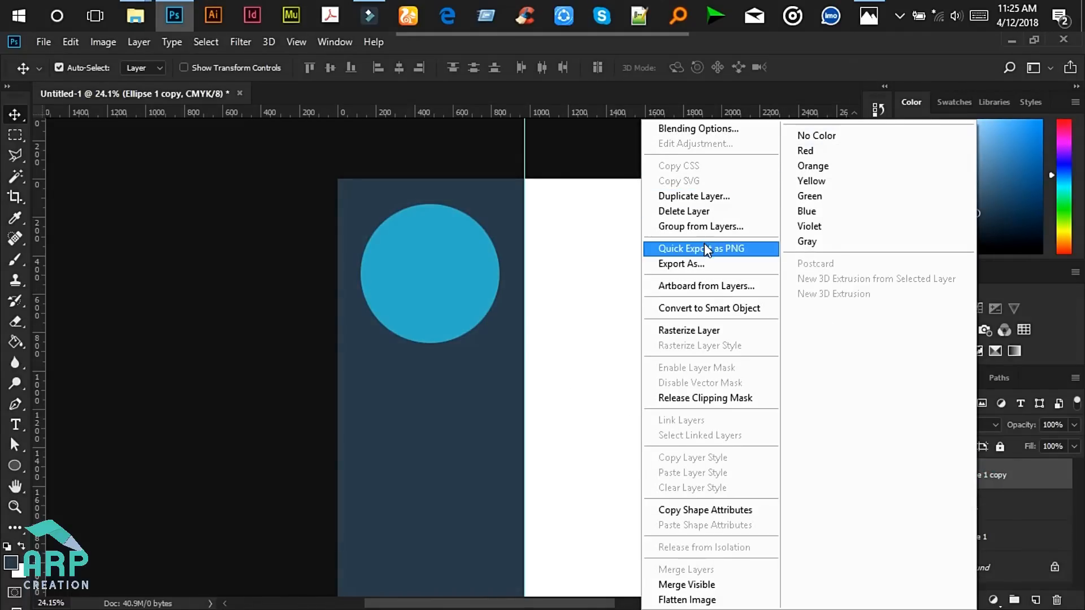
left_click(710, 308)
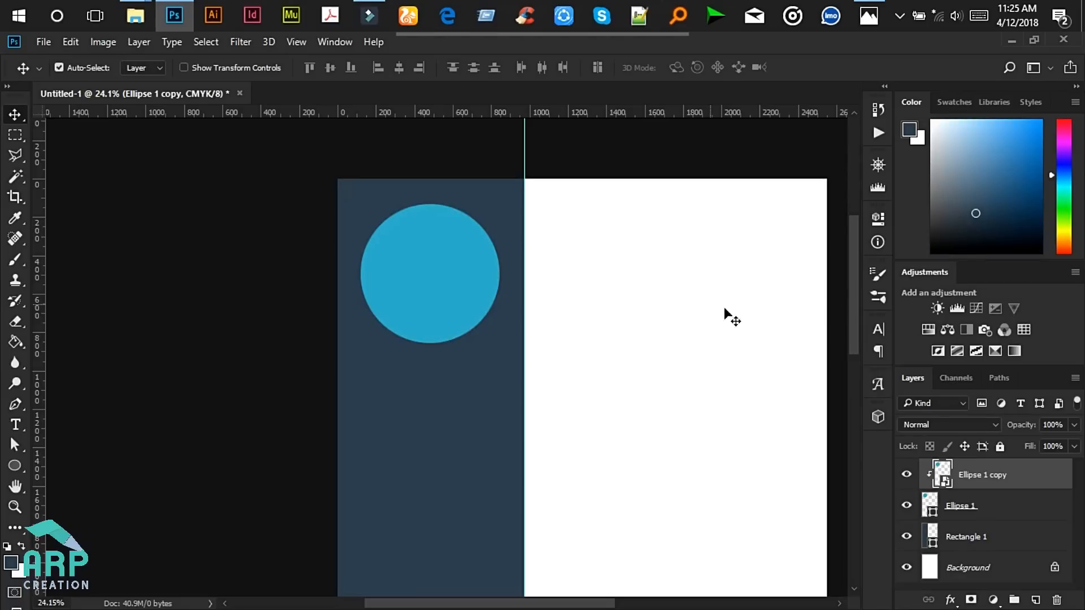
- Place the entrepreneur photo inside the smart object, scaled to cover the circle
double_click(943, 482)
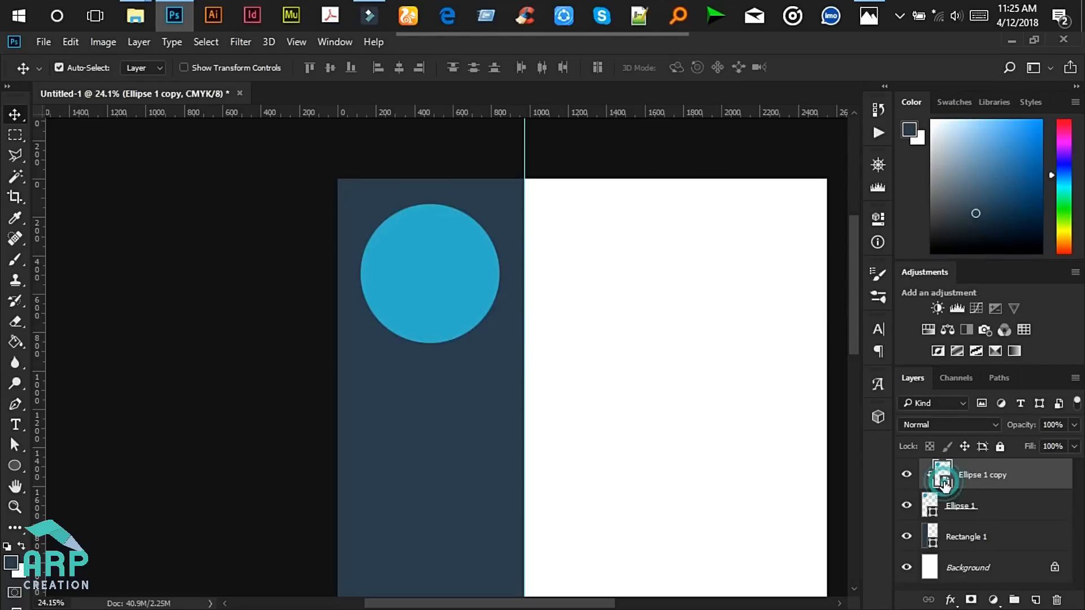
left_click(144, 7)
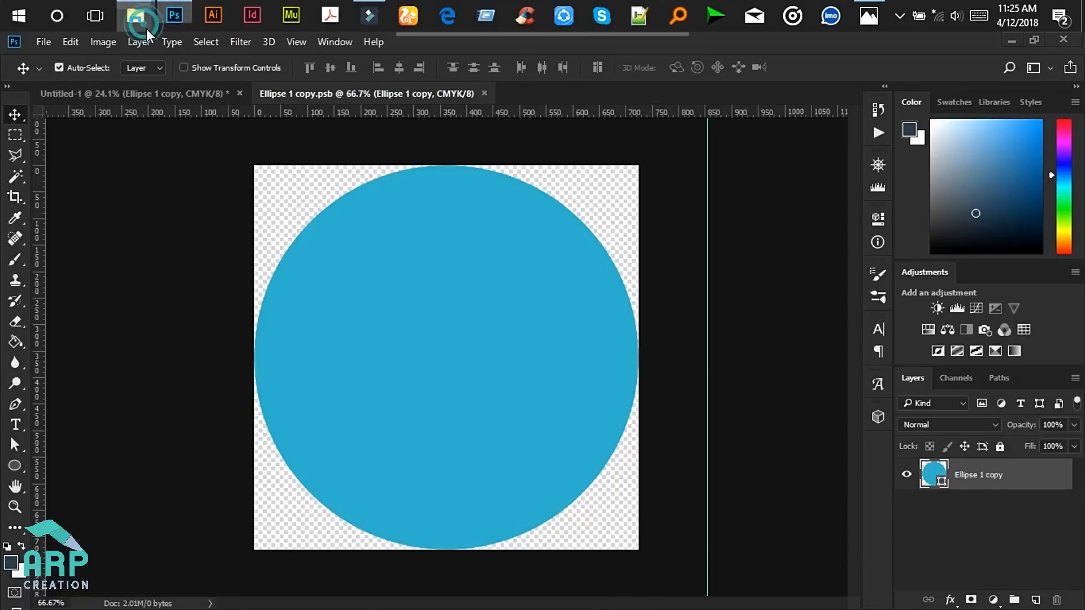
left_click(91, 102)
scroll(405, 414, "down", 3)
scroll(378, 414, "up", 3)
left_click_drag(508, 256, 643, 273)
left_click_drag(699, 213, 500, 295)
left_click_drag(635, 229, 738, 145)
mouse_move(496, 243)
left_mouse_down()
mouse_move(528, 243)
mouse_move(505, 239)
left_mouse_up()
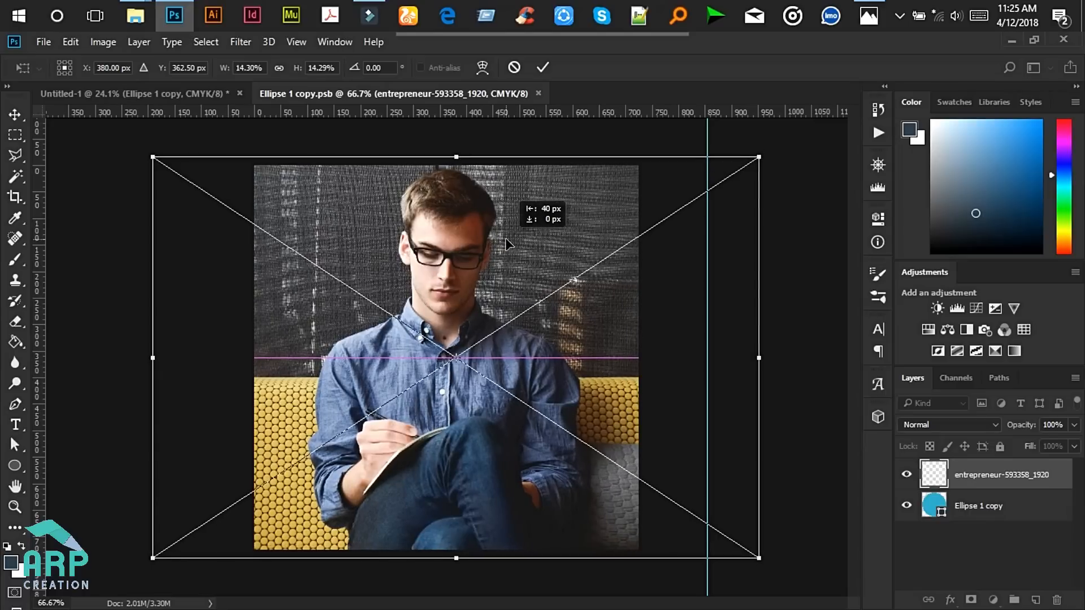
left_click(549, 67)
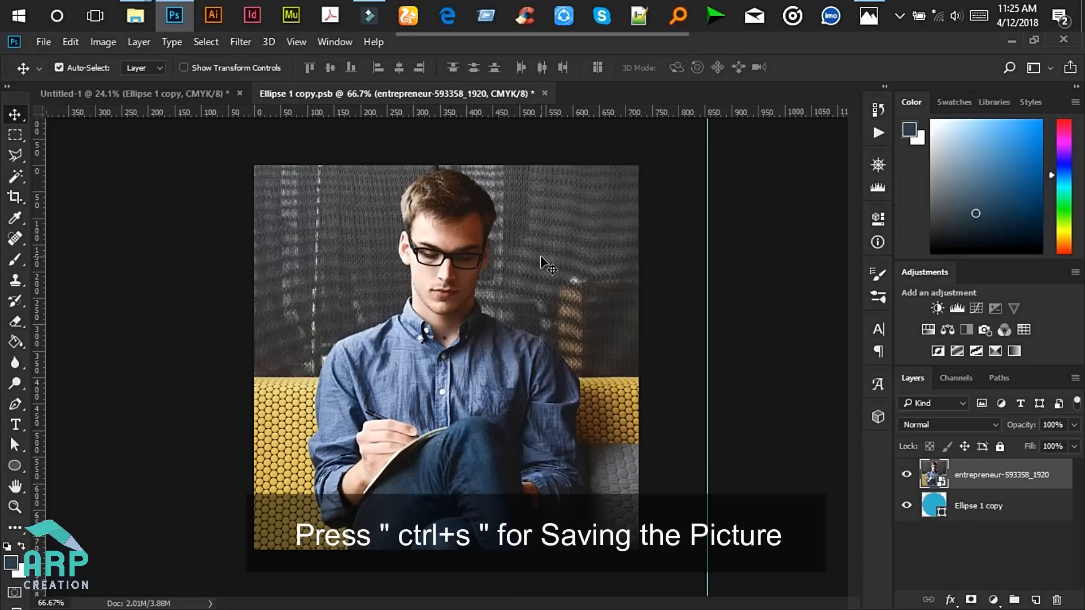
- Save and close the smart object, then compare against the reference résumé mockup
key("ctrl+s")
key("ctrl")
key("ctrl+w")
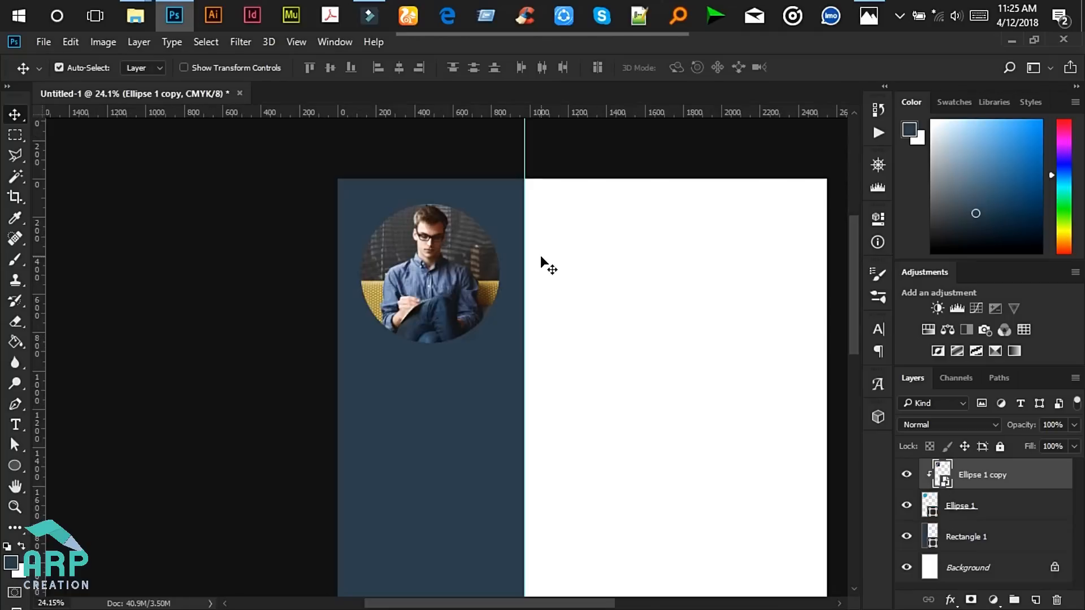
scroll(421, 260, "up", 2)
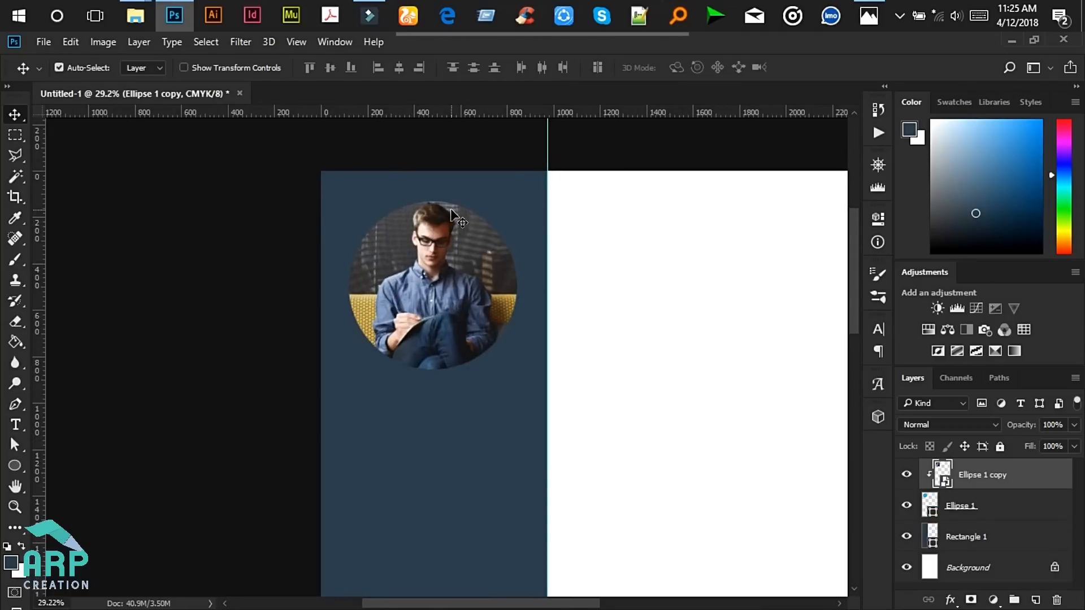
left_click(874, 9)
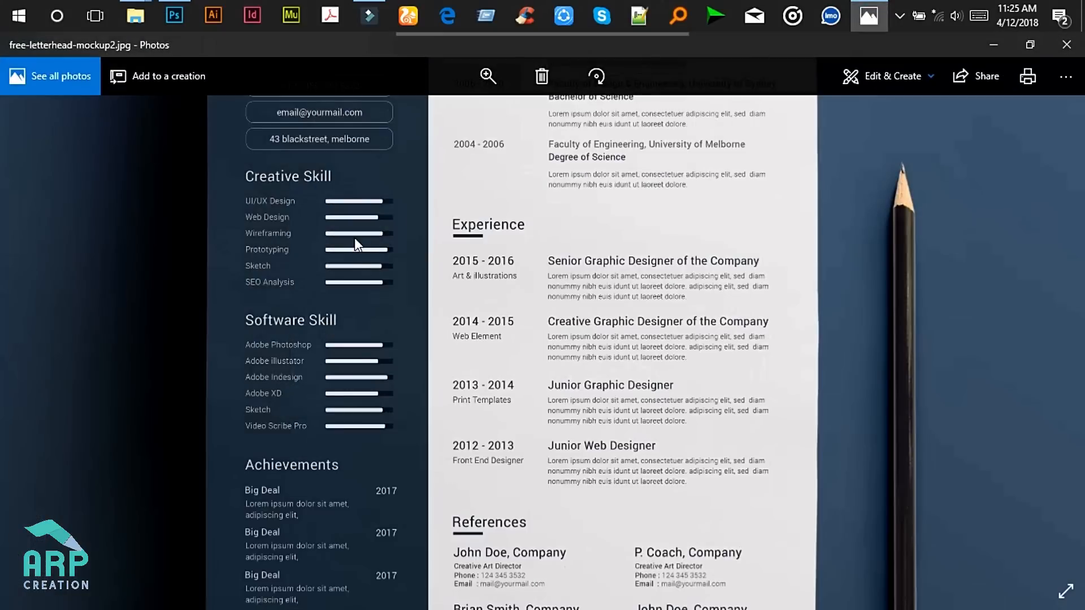
left_click_drag(354, 238, 361, 487)
left_click_drag(380, 163, 364, 266)
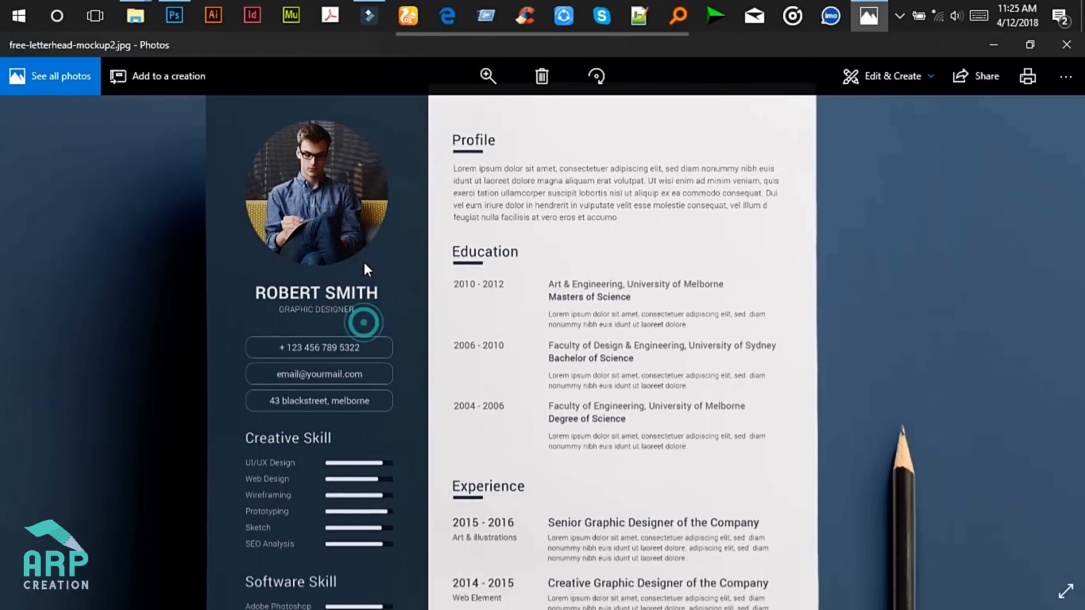
left_click(1001, 48)
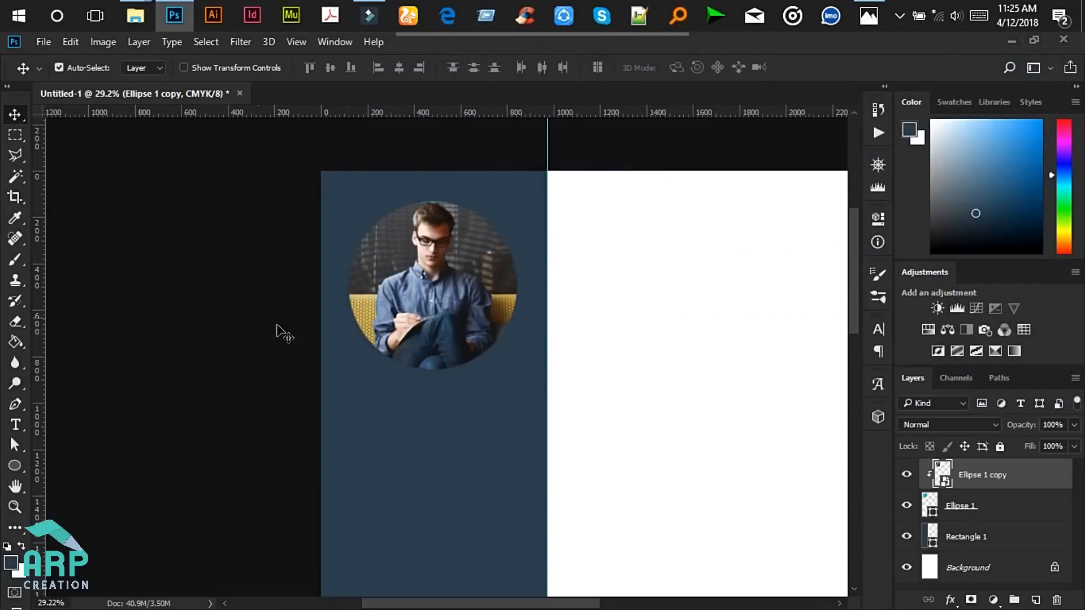
- Type the person's name below the photo and colour it white
left_click(15, 425)
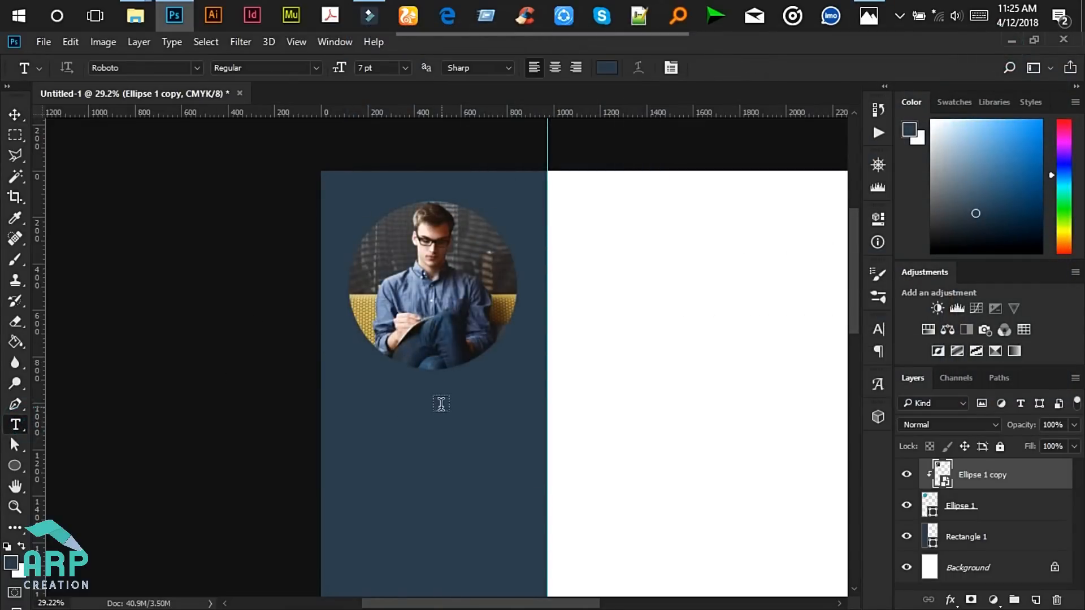
left_click(399, 399)
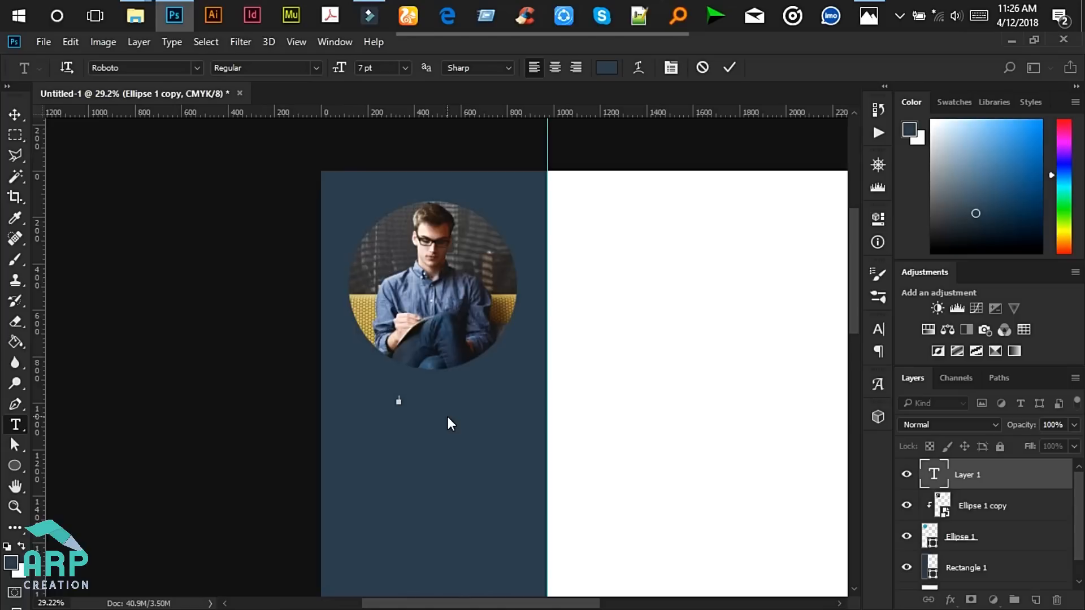
type("JOH")
key("ctrl+a")
scroll(462, 383, "up", 4)
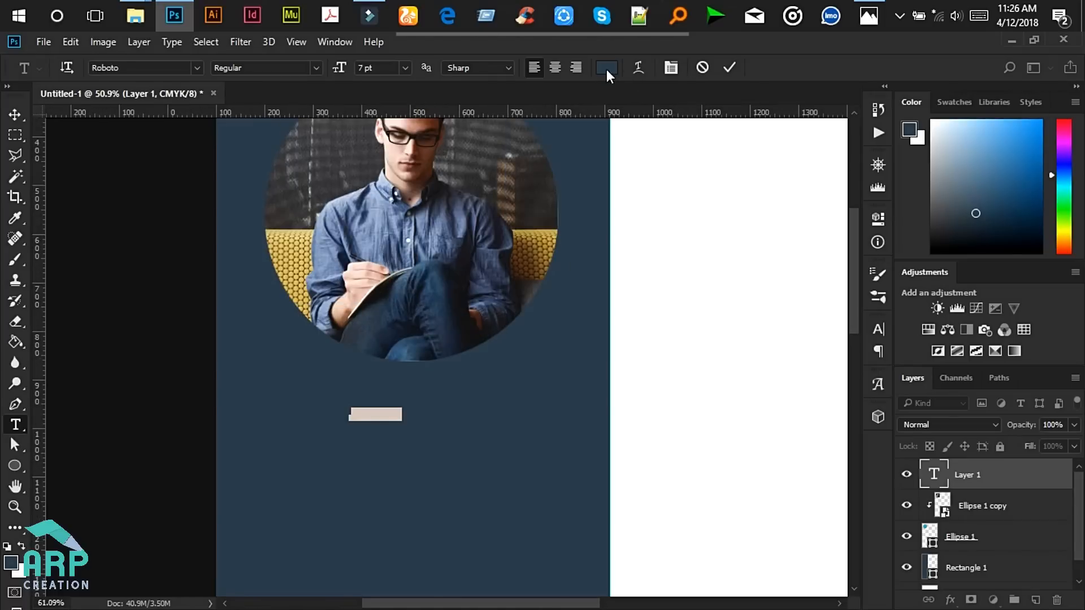
left_click(607, 68)
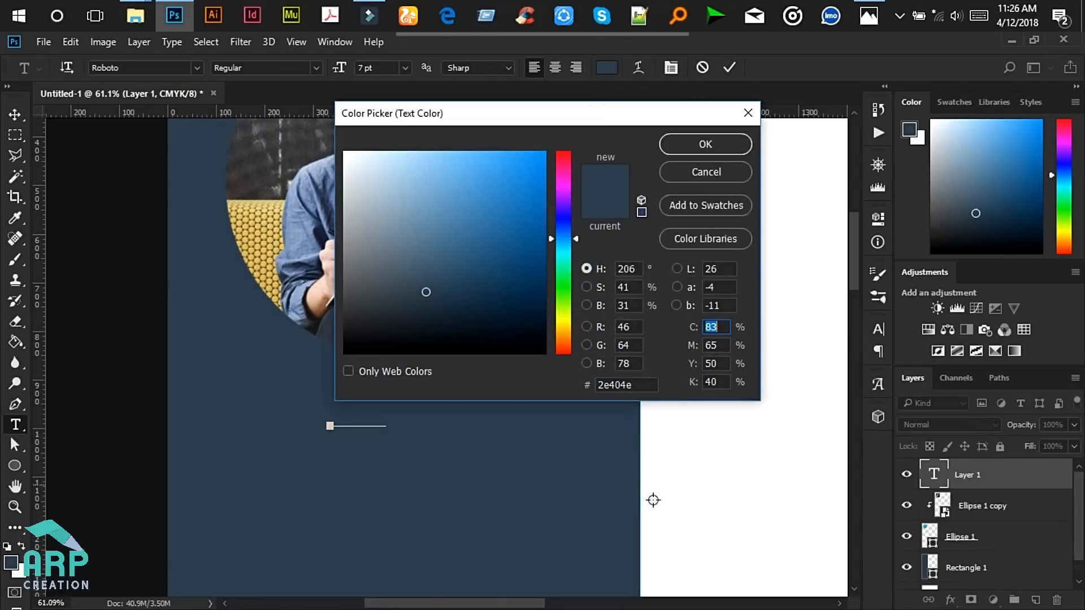
left_click(706, 473)
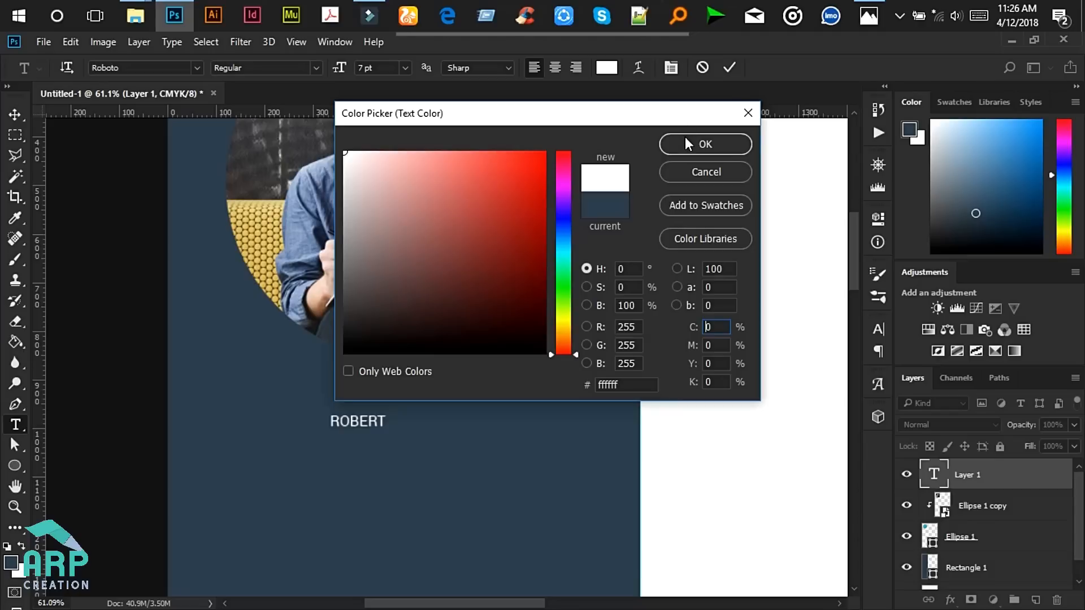
left_click(688, 145)
- Centre-align the name and set it to Roboto Bold at 17 pt
left_click(387, 418)
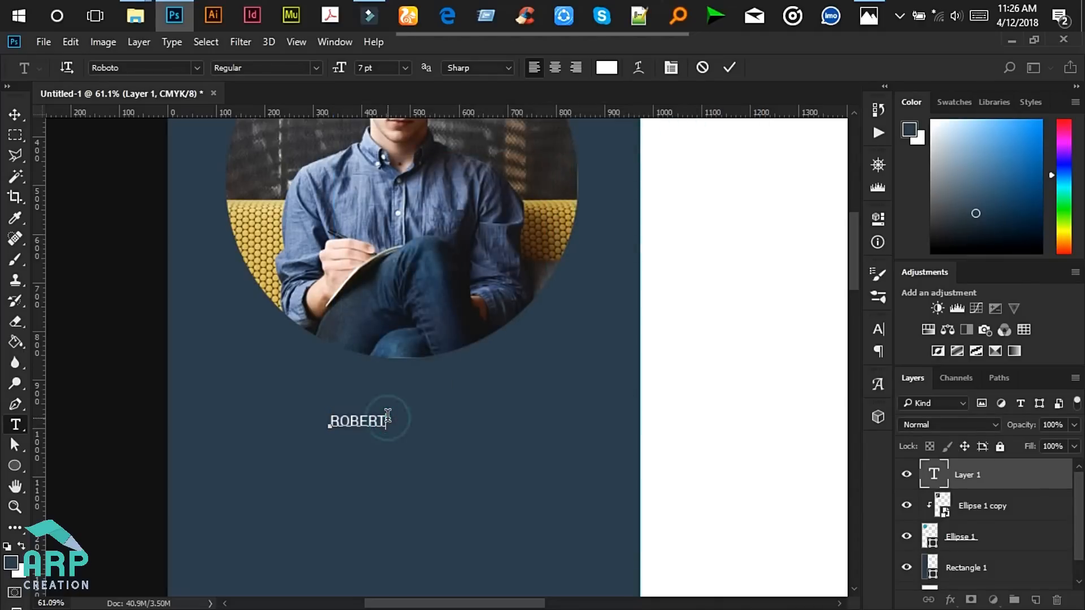
key("ctrl+a")
left_click(554, 68)
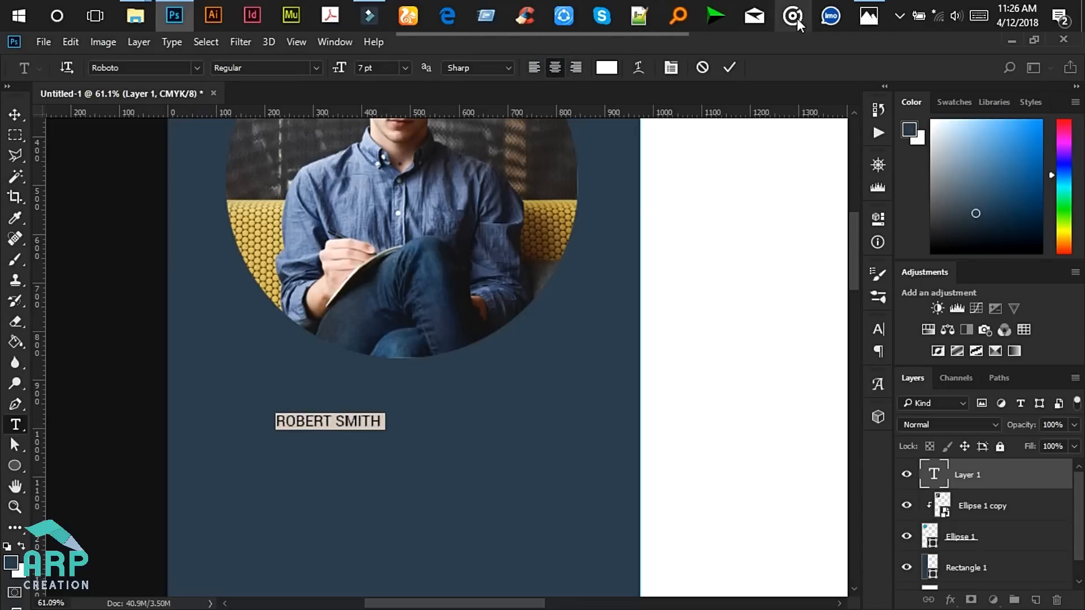
left_click(269, 68)
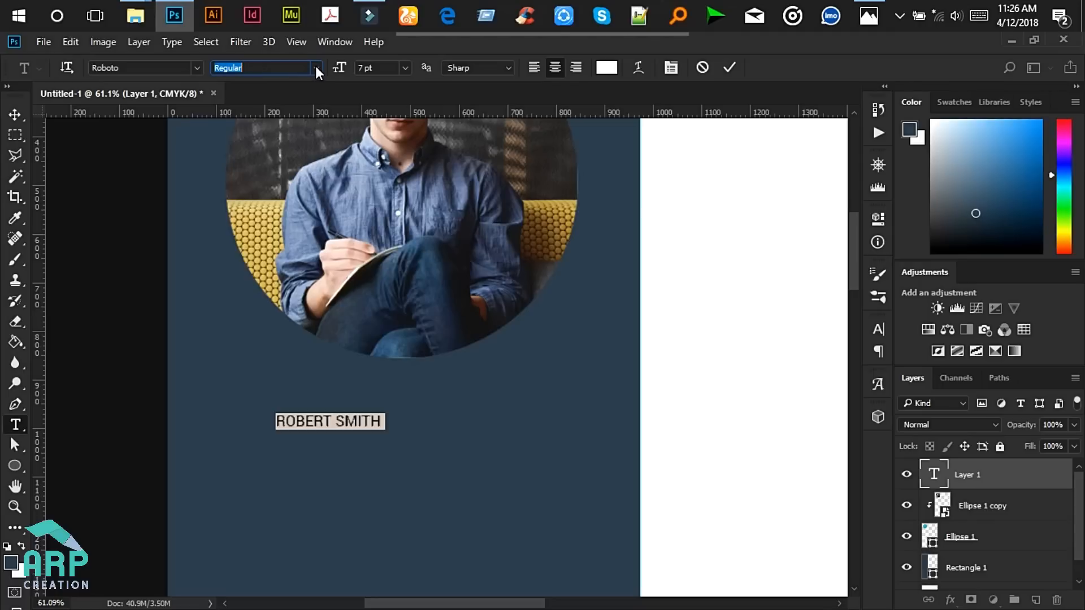
left_click(147, 67)
left_click(121, 66)
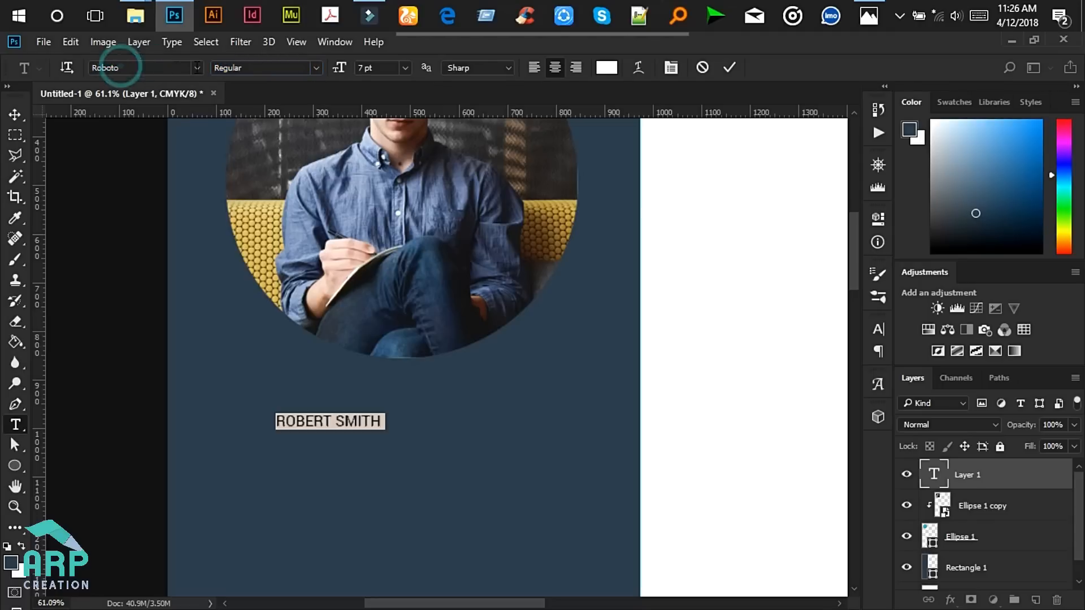
left_click(255, 65)
left_click(271, 65)
left_click(312, 67)
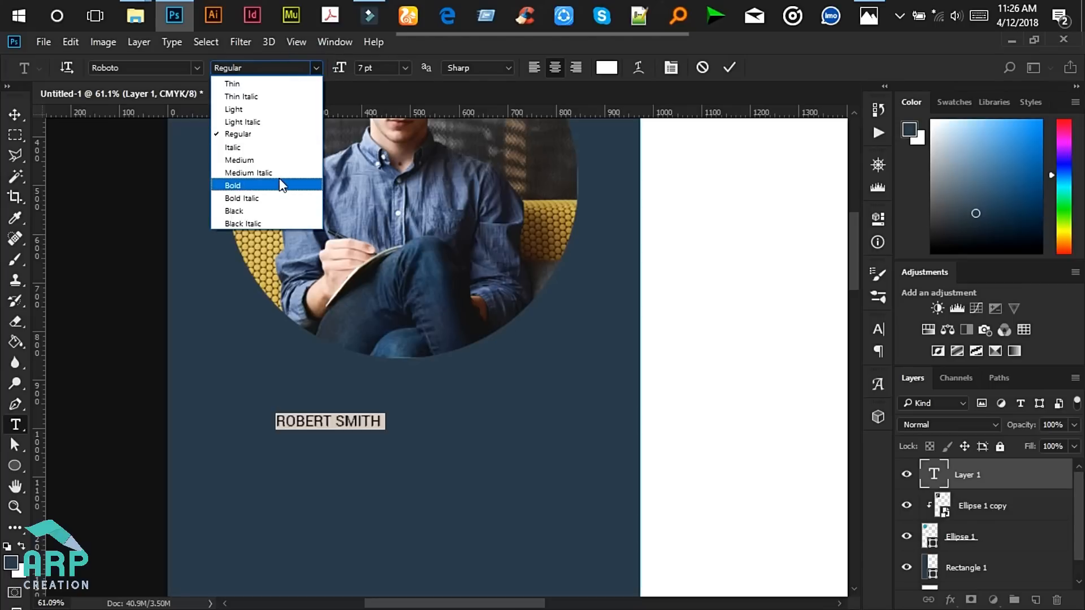
left_click(270, 185)
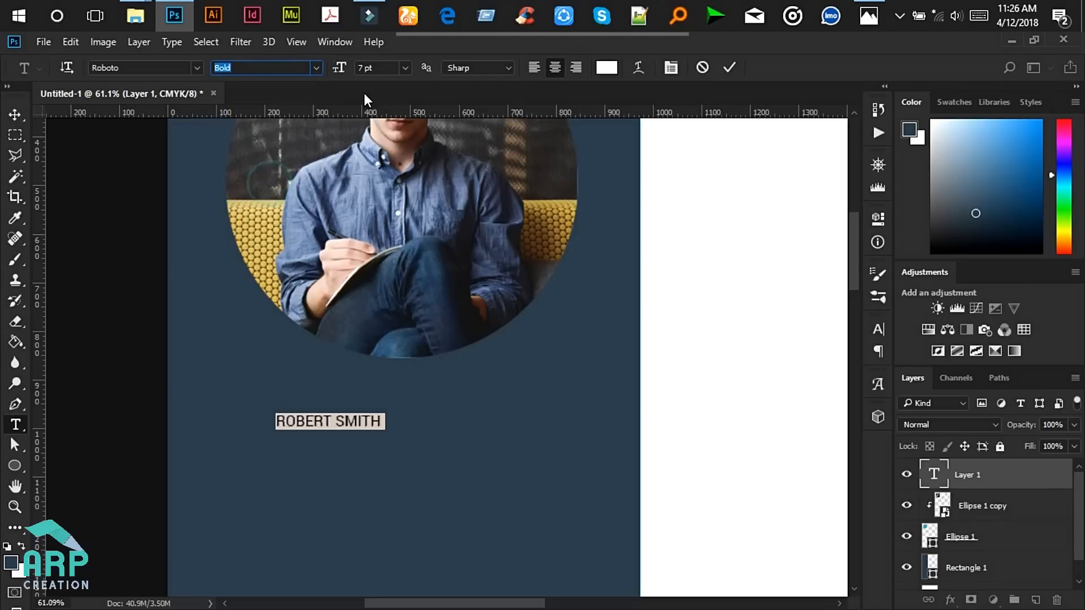
left_click(365, 68)
type("1")
key("Return")
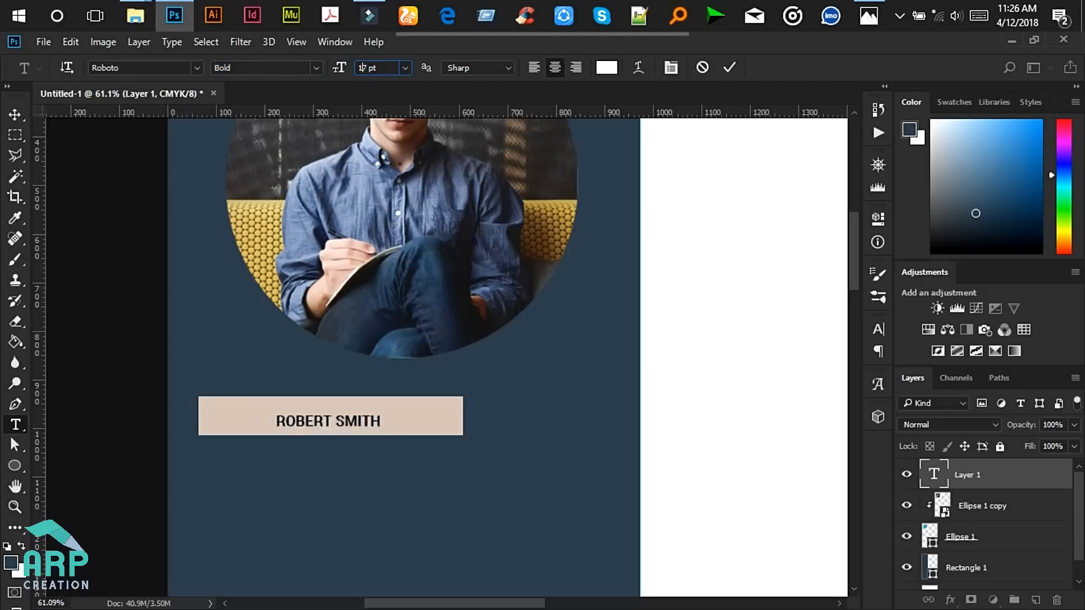
- Position the name centred beneath the photo and check it against the reference mockup
left_click(359, 402)
left_click_drag(356, 460, 431, 451)
left_click(15, 114)
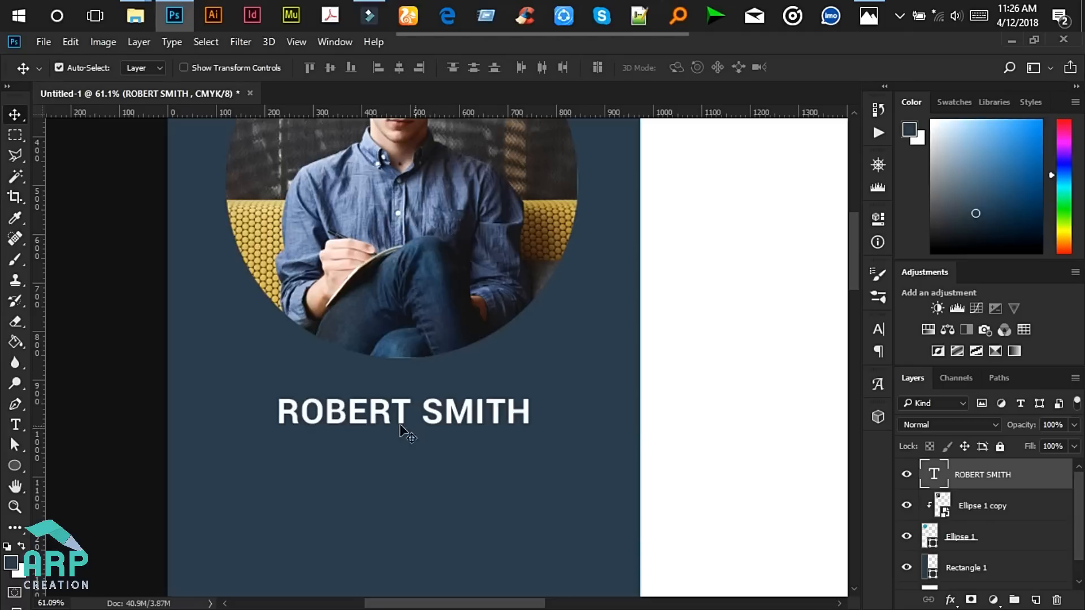
left_click_drag(392, 417, 396, 413)
scroll(396, 418, "down", 2)
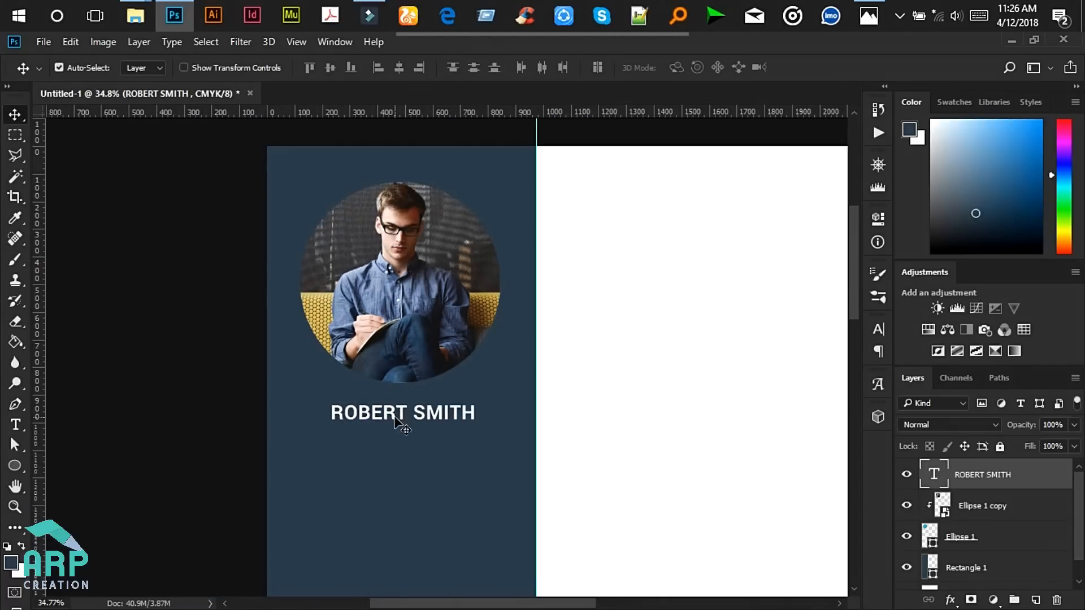
left_click_drag(395, 418, 393, 414)
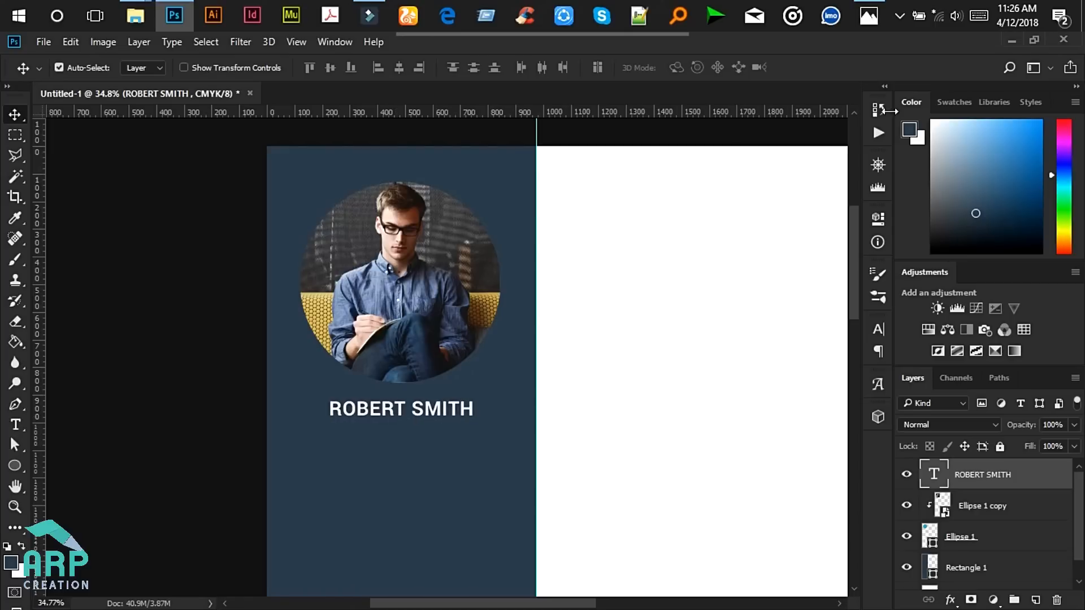
left_click(861, 27)
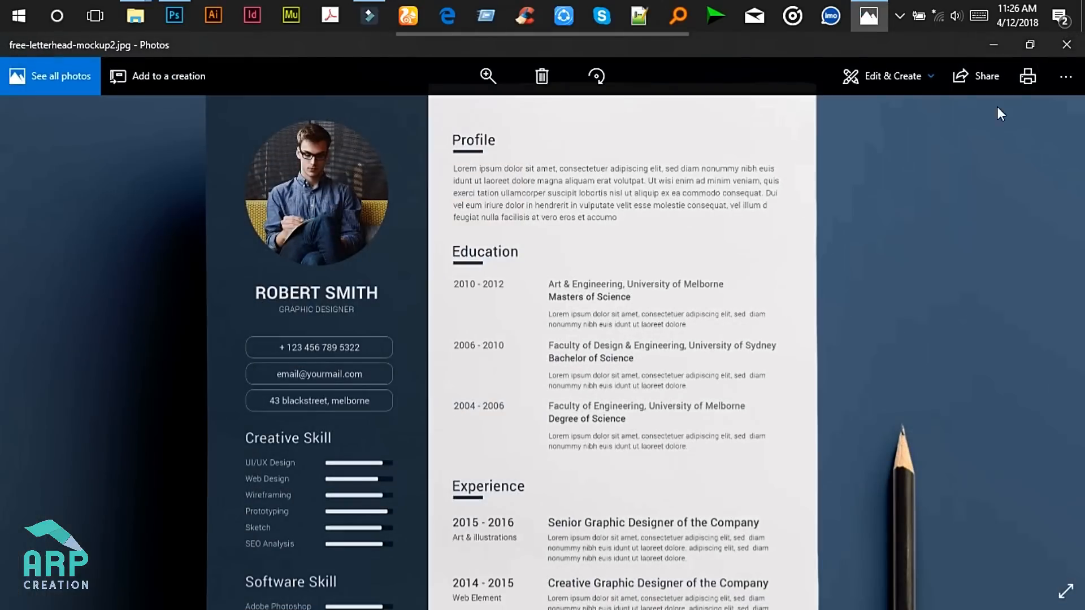
left_click(1008, 40)
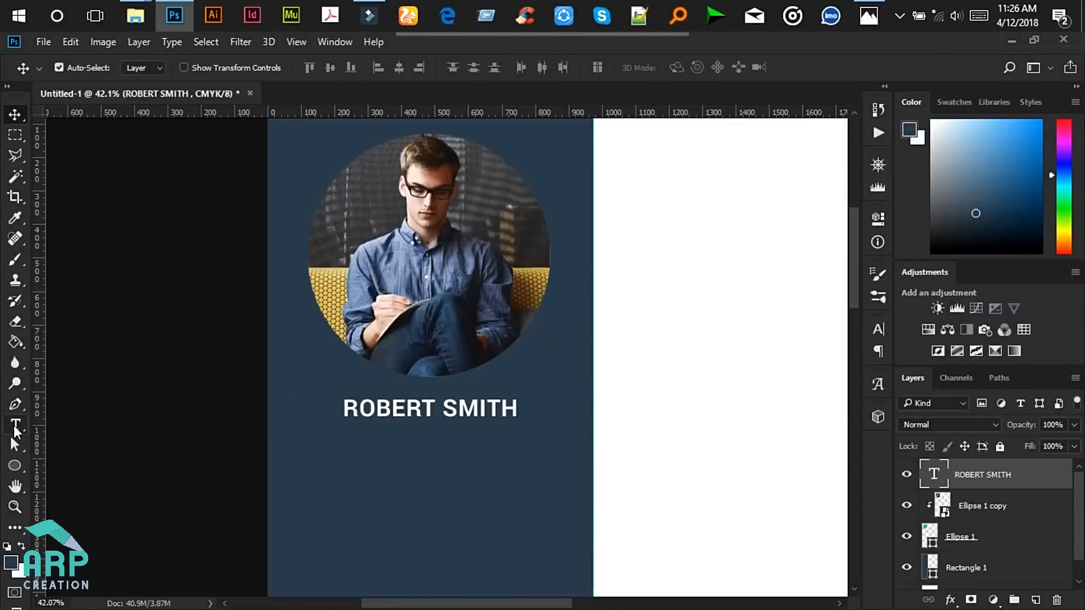
- Type 'Graphic Designer' under the name in Roboto Light at 8 pt
left_click(15, 429)
left_click(401, 440)
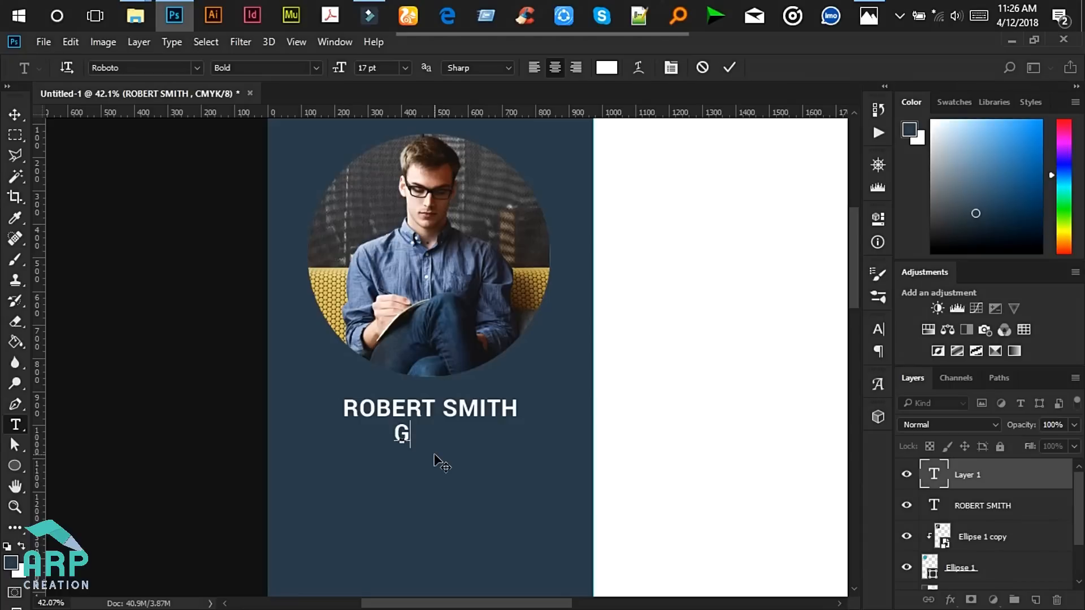
type("Grap")
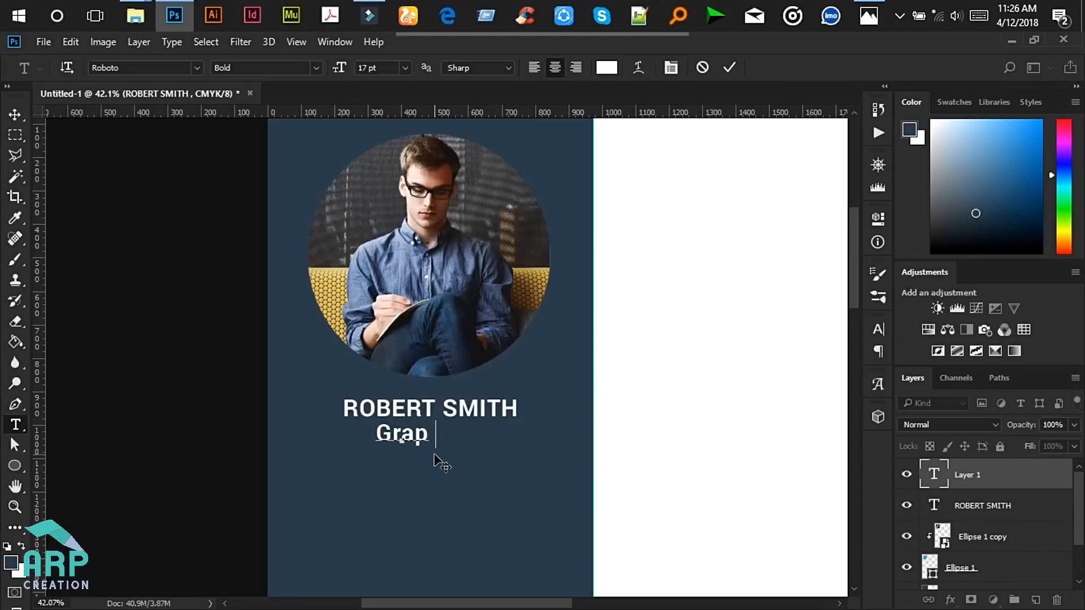
type("hic D")
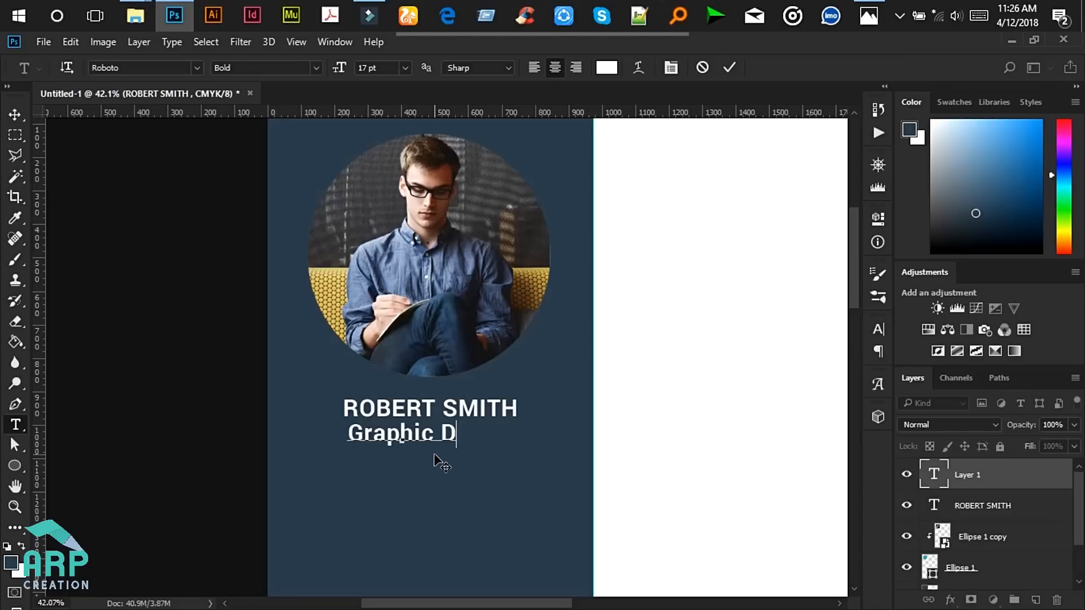
type("esigner")
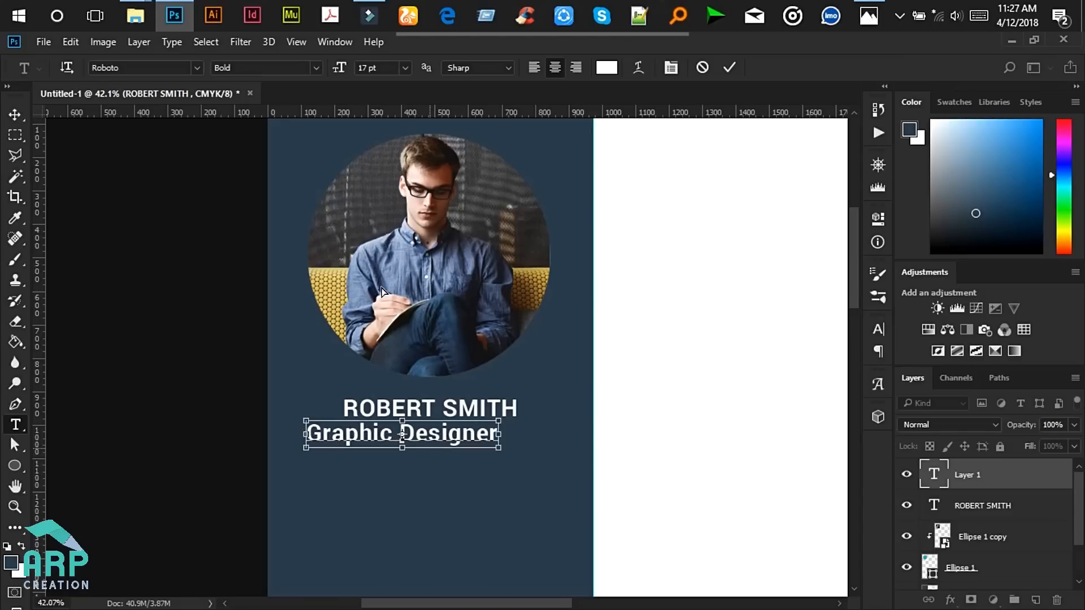
key("ctrl+a")
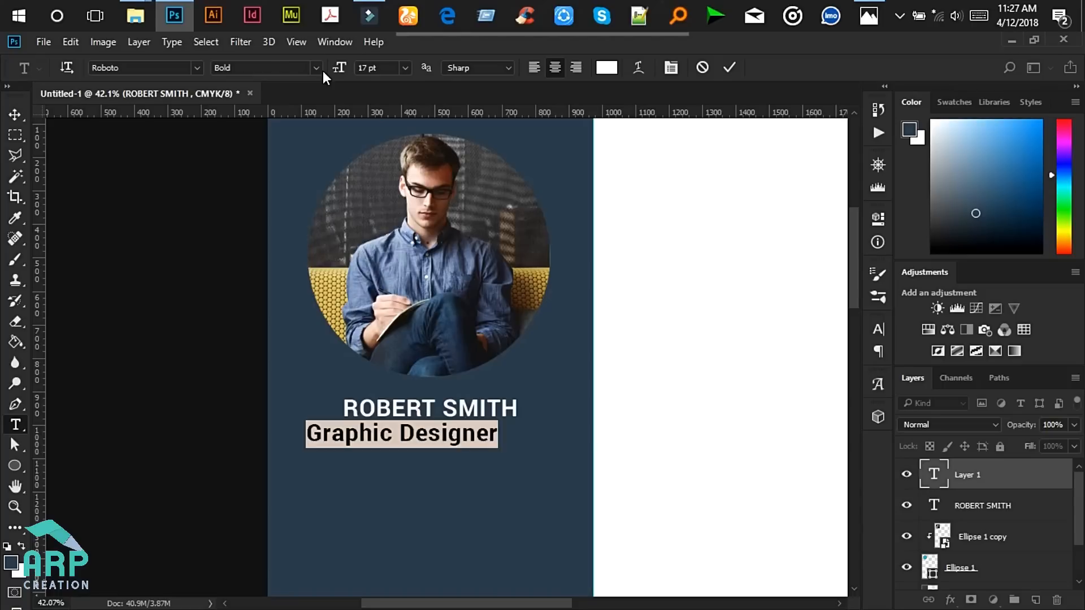
left_click(320, 69)
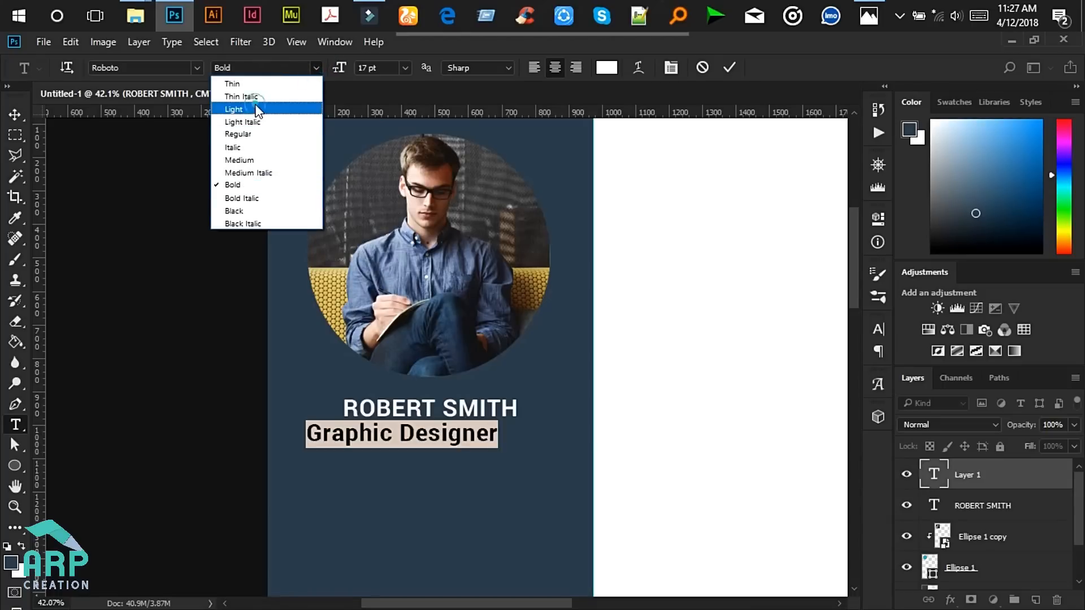
left_click(258, 109)
left_click(364, 68)
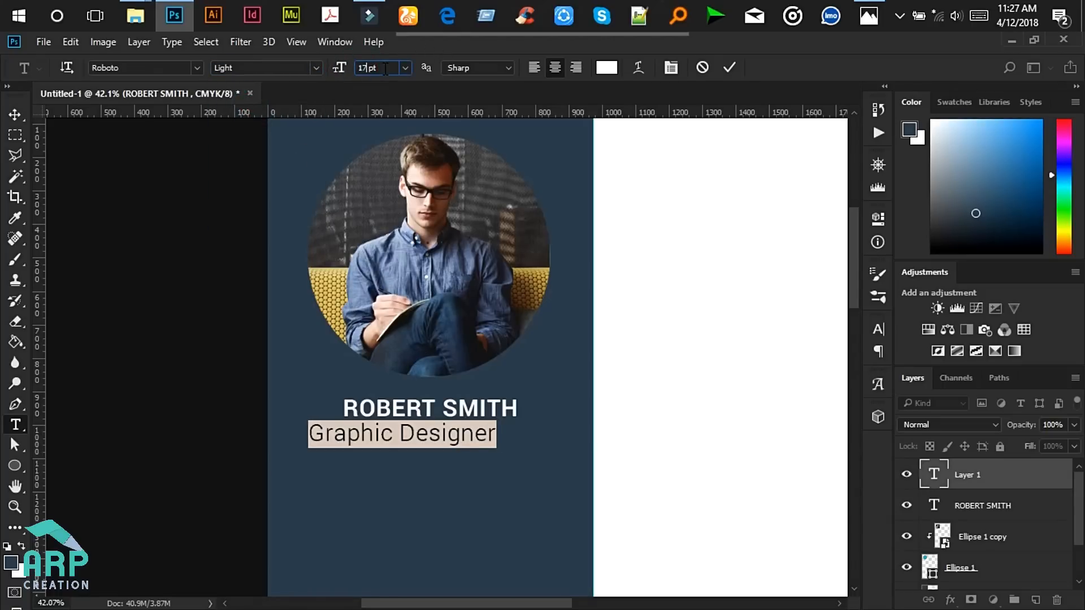
key("BackSpace")
key("BackSpace")
type("8")
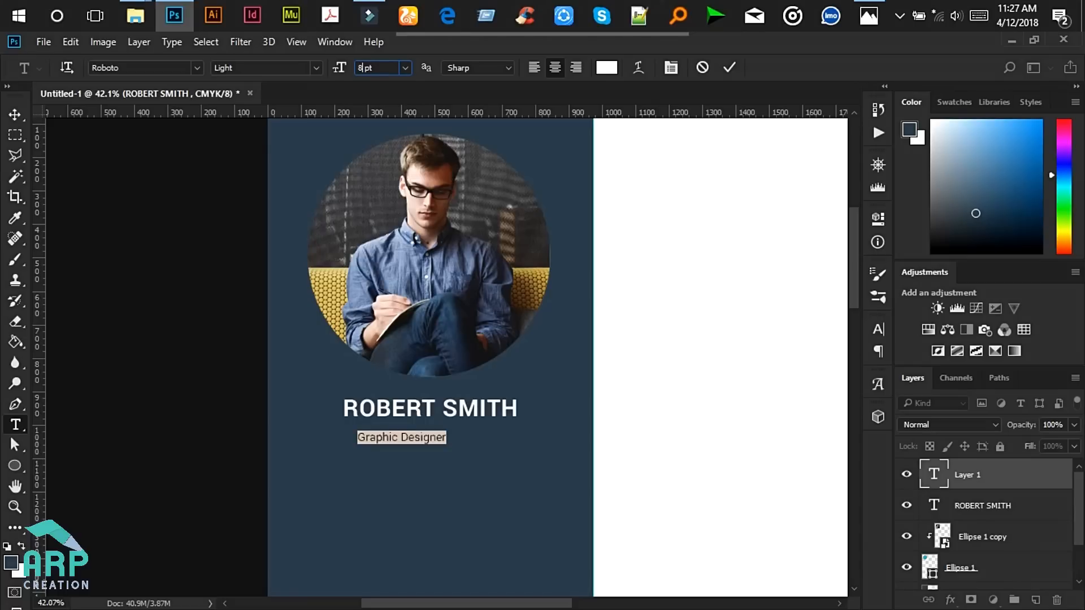
- Centre the Graphic Designer line under the name and compare with the reference image
left_click(14, 113)
left_click_drag(416, 441, 441, 439)
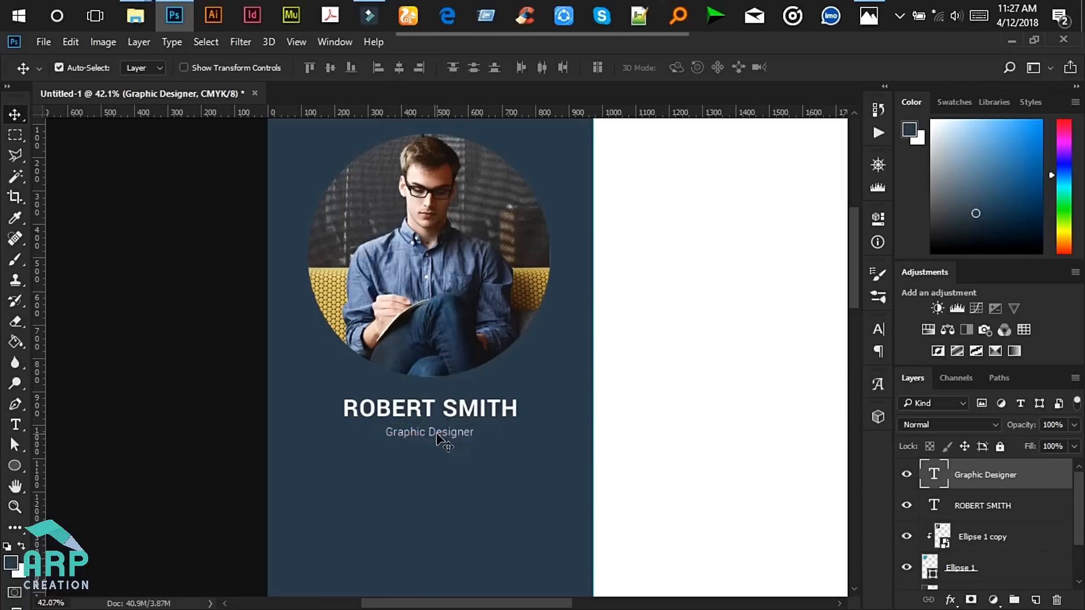
scroll(442, 440, "down", 2)
left_click(868, 9)
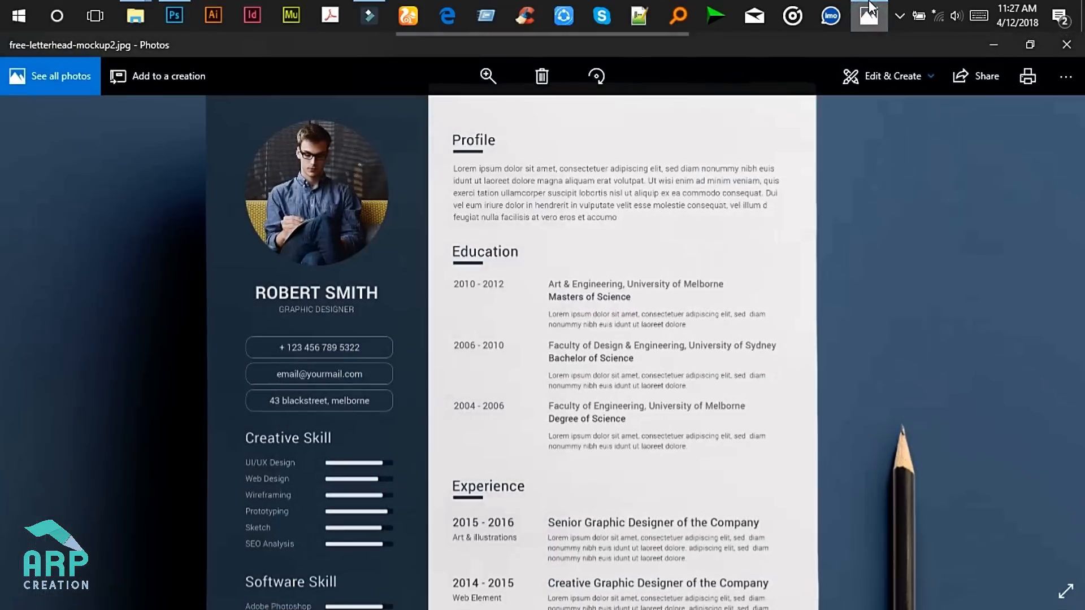
left_click(994, 44)
- Retype the subtitle in capitals as 'GRAPHIC DESINGER' and commit it
left_click(15, 424)
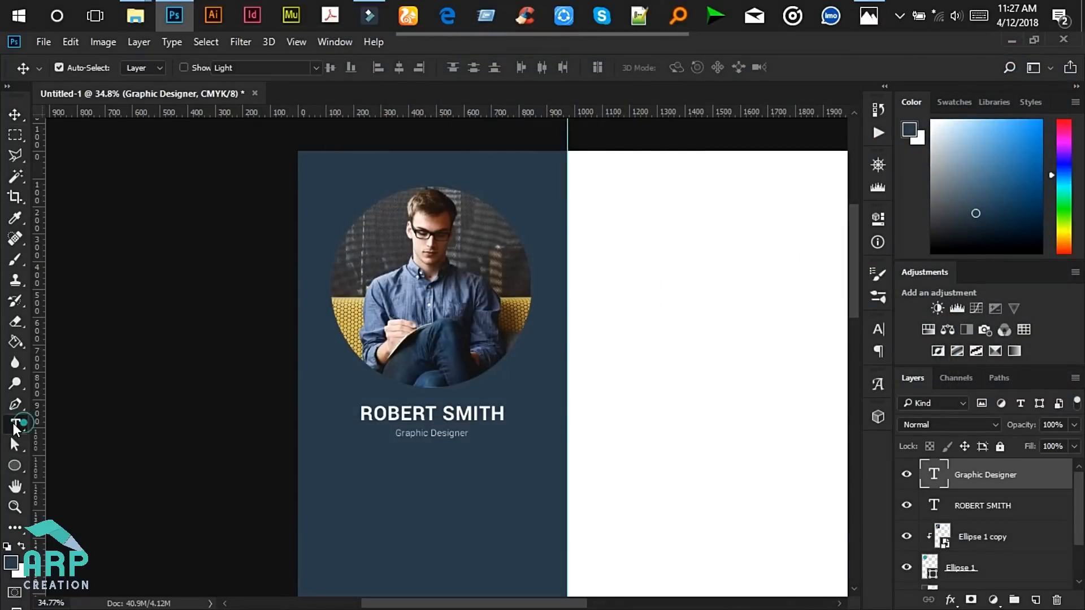
scroll(446, 429, "up", 2)
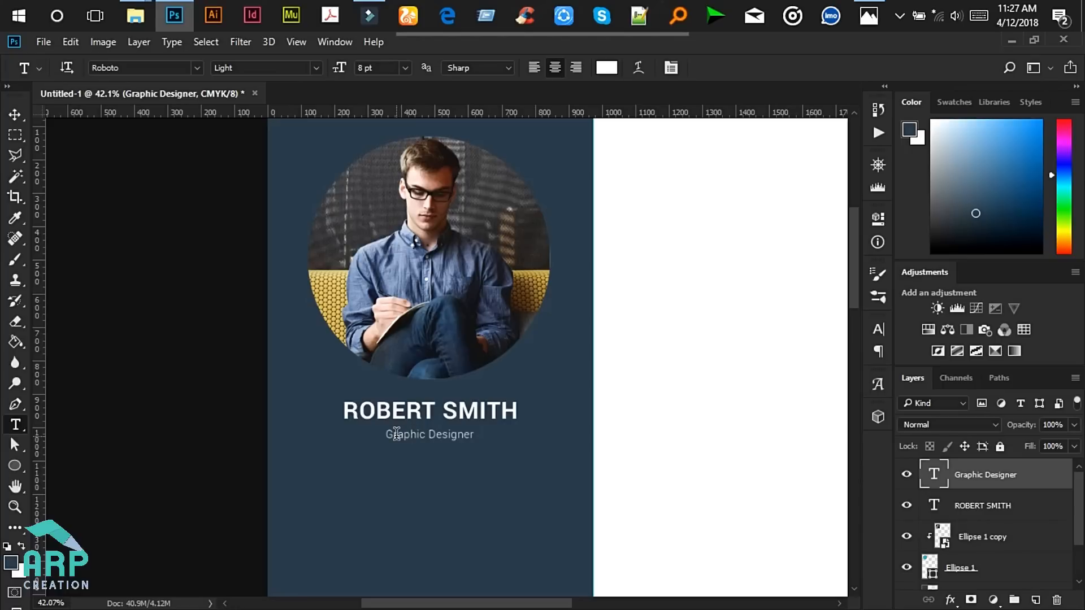
left_click_drag(393, 435, 478, 439)
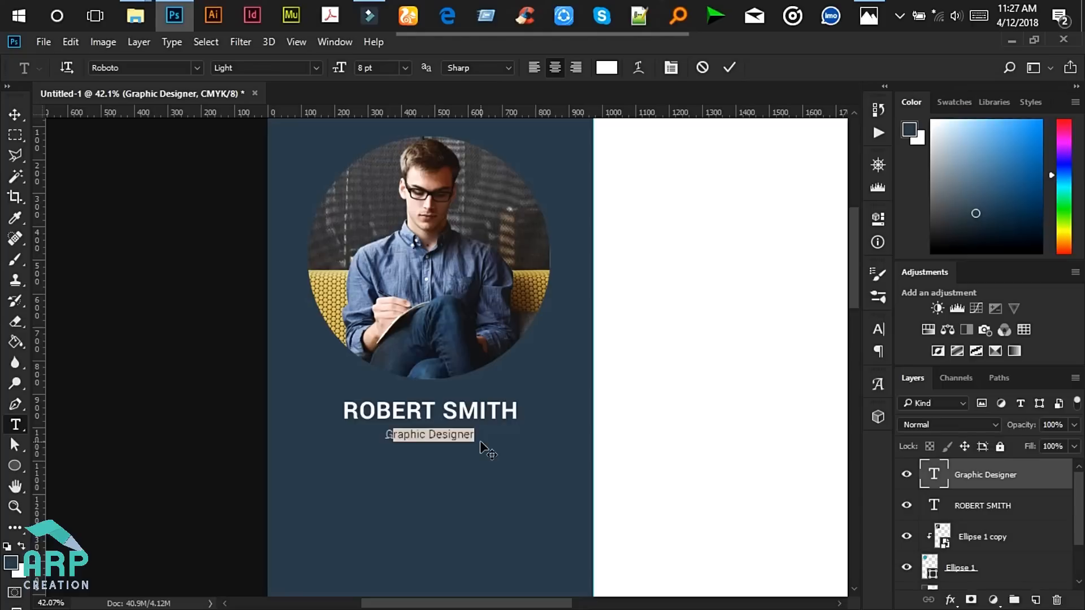
type("r")
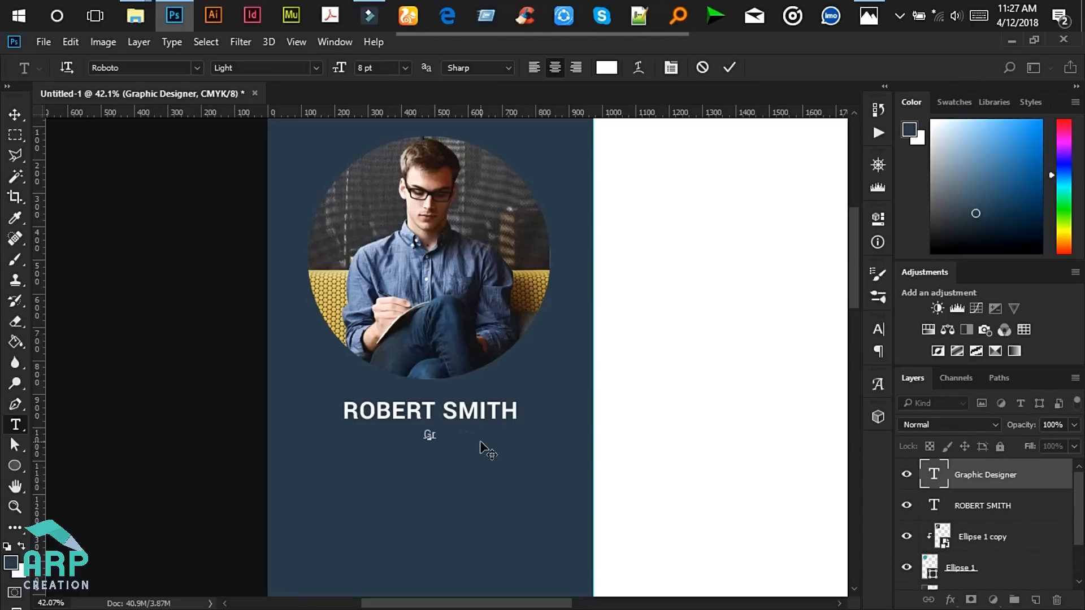
type("aphic ")
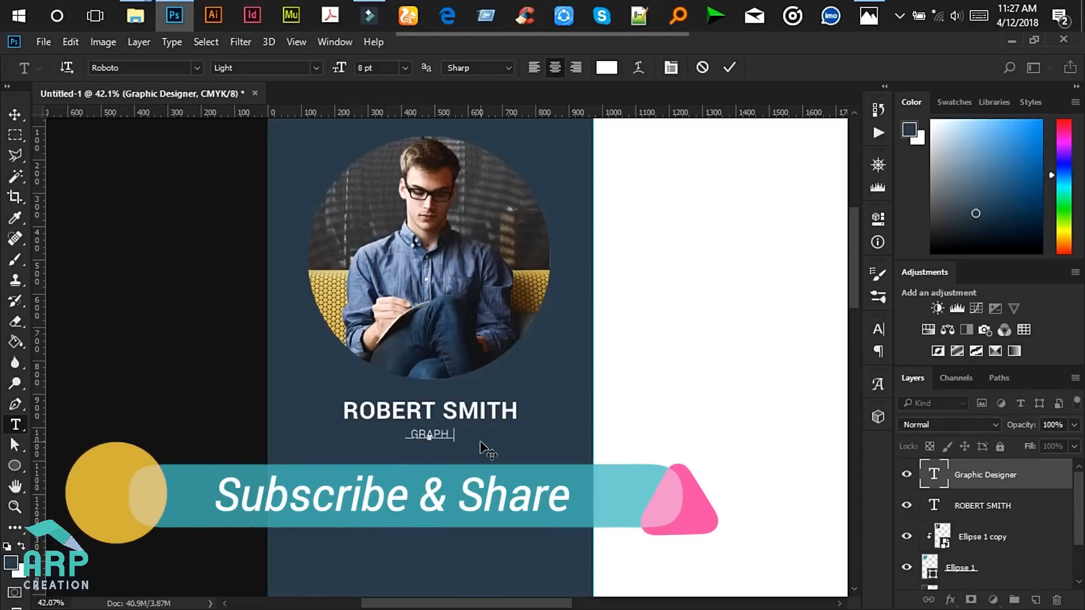
type("dESINGER")
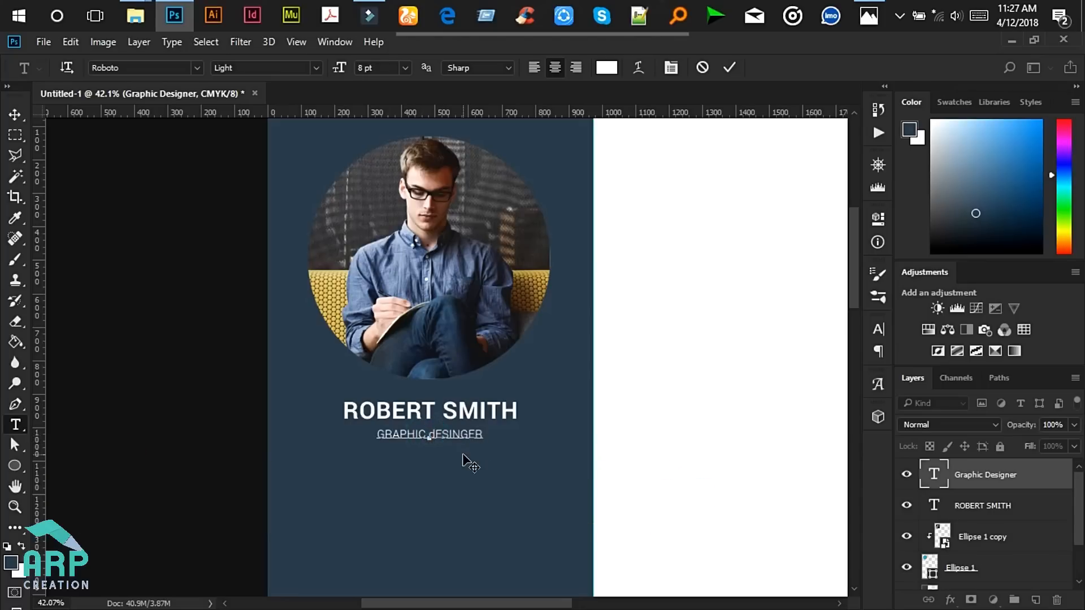
key("BackSpace")
type("D")
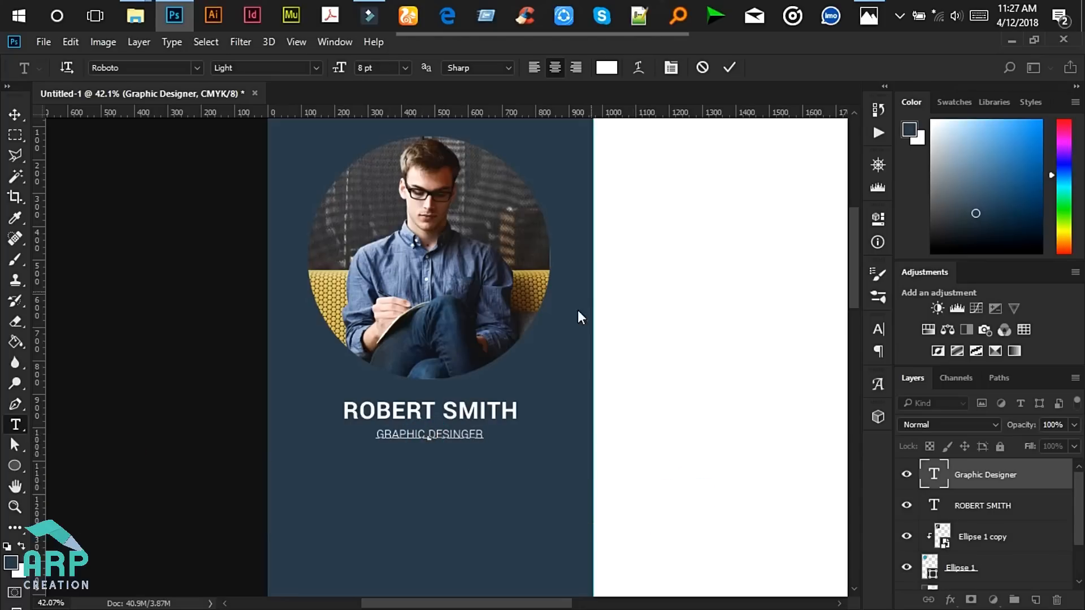
scroll(578, 311, "up", 1)
left_click(724, 71)
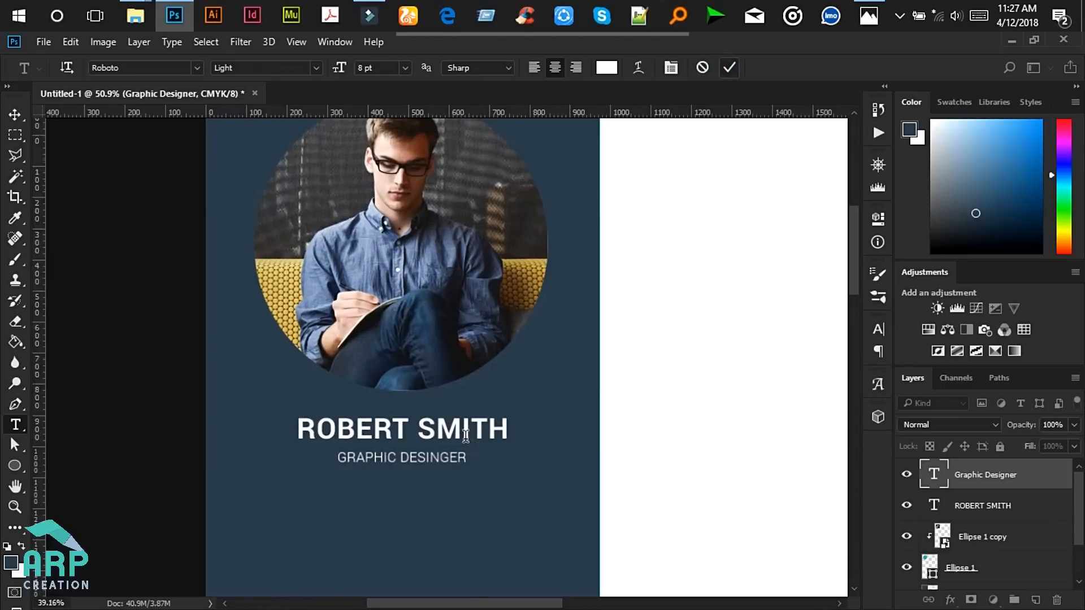
scroll(466, 444, "down", 4)
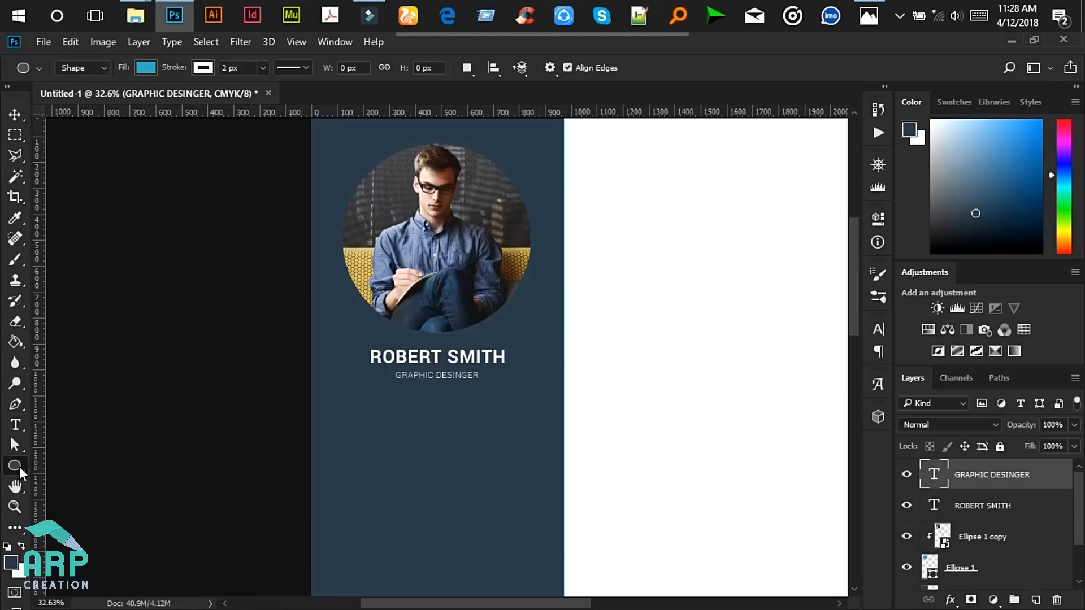
- Set up the Rounded Rectangle Tool with 30 px radius, white stroke and no fill
left_click(20, 467)
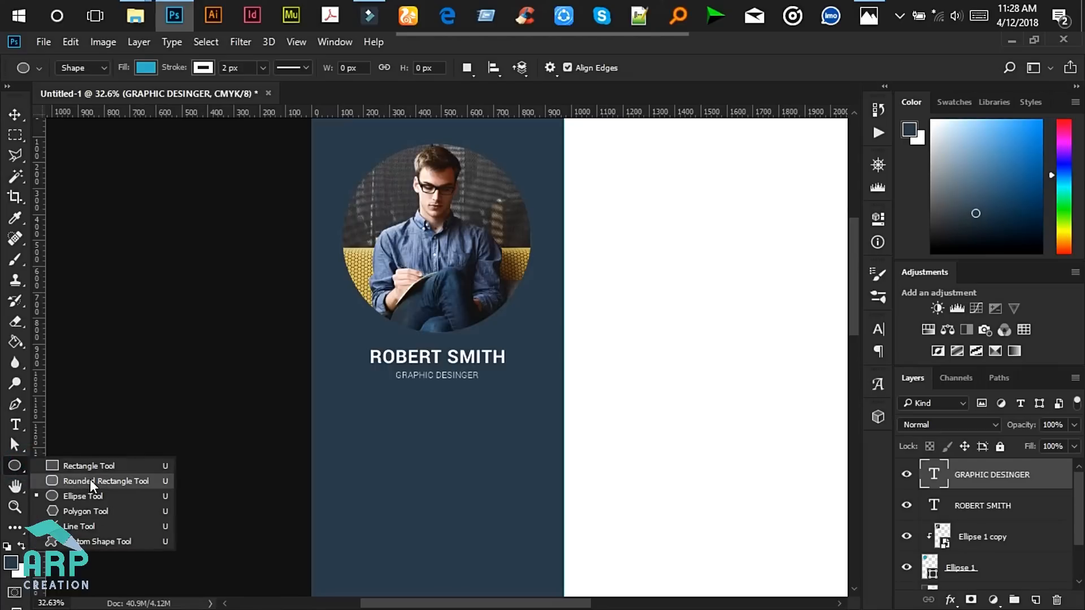
left_click(90, 480)
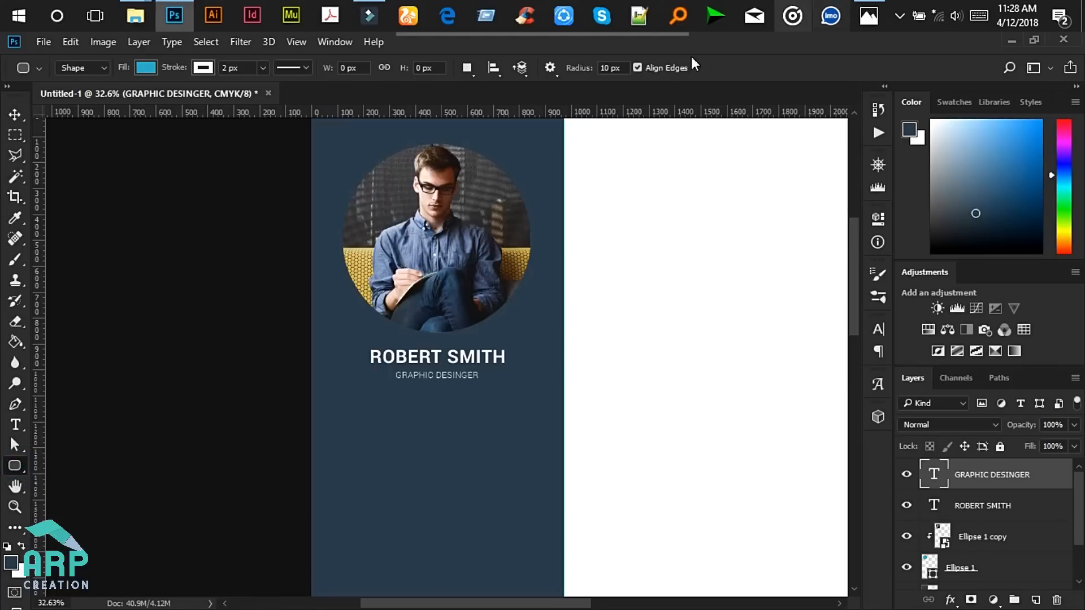
left_click(605, 69)
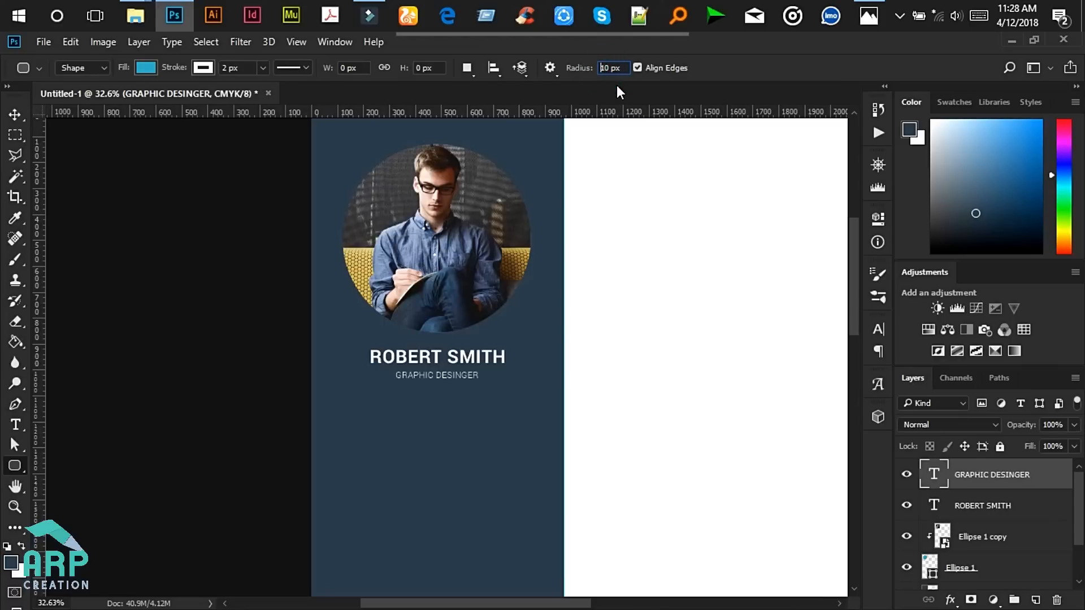
key("BackSpace")
type("3")
left_click(202, 68)
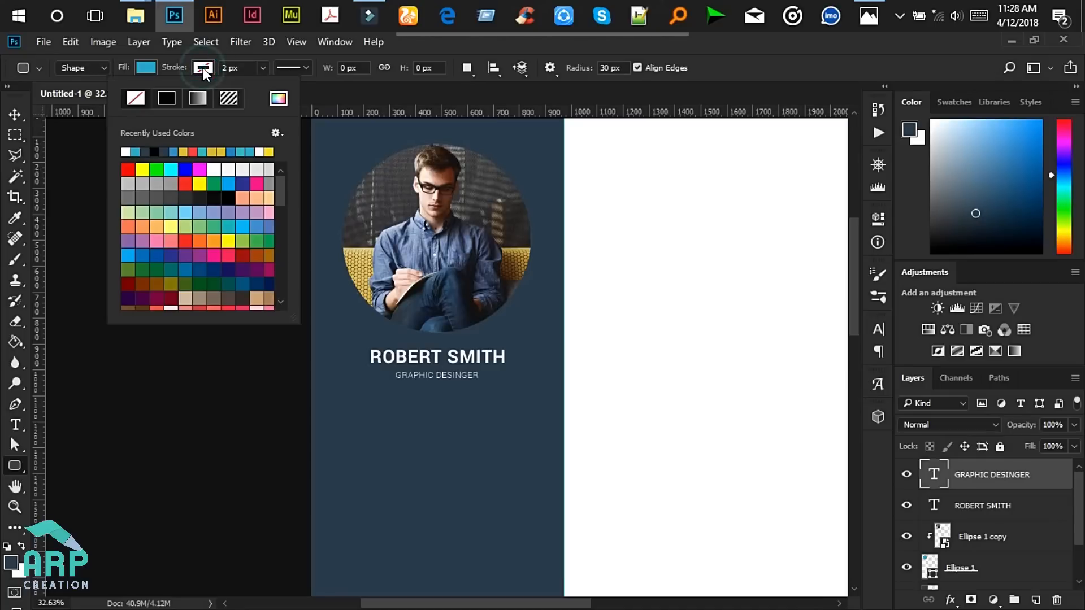
left_click(214, 169)
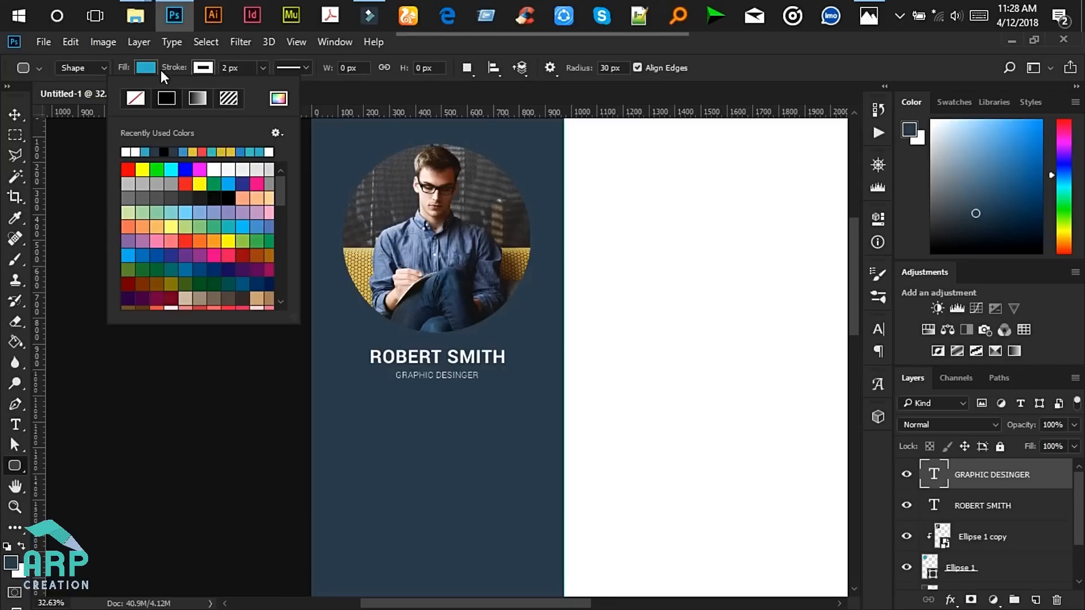
left_click(144, 65)
left_click(79, 98)
left_click(754, 60)
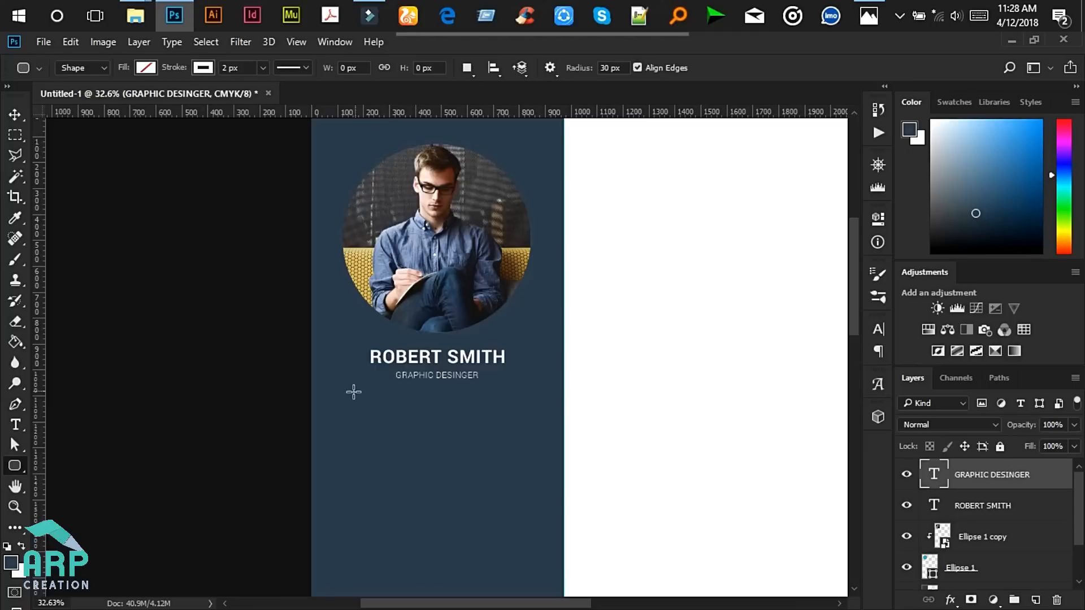
- Draw a 653 × 123 px rounded box below the subtitle
left_click_drag(352, 402, 520, 432)
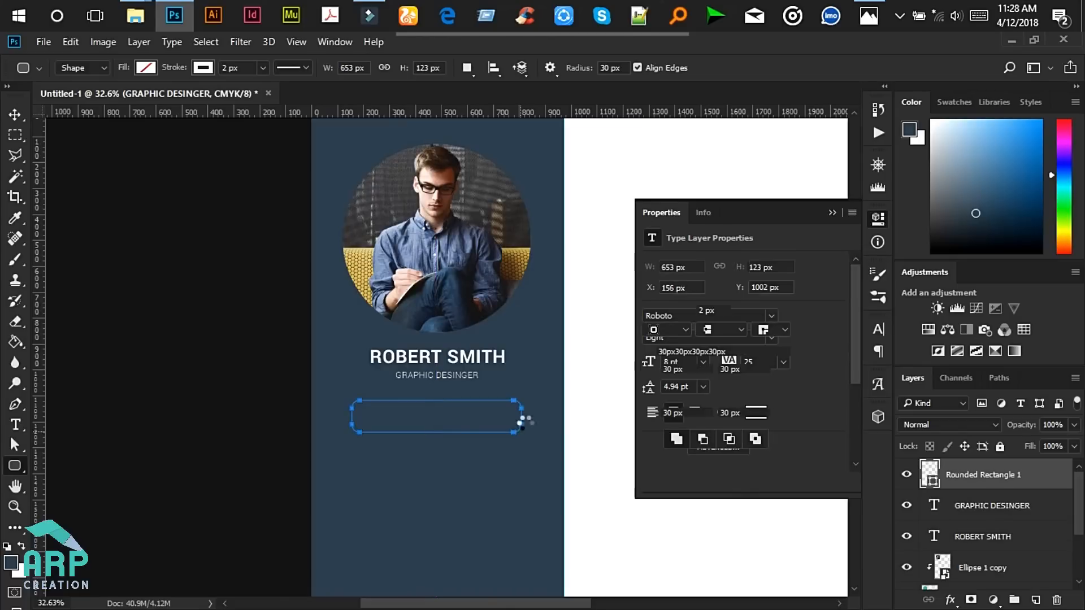
left_click(832, 212)
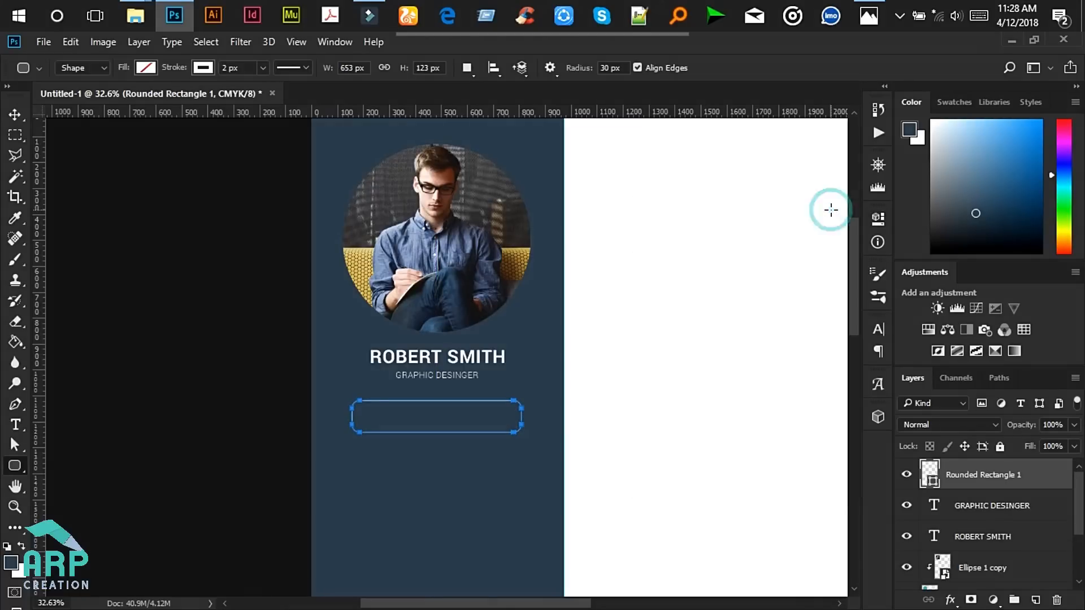
left_click(20, 115)
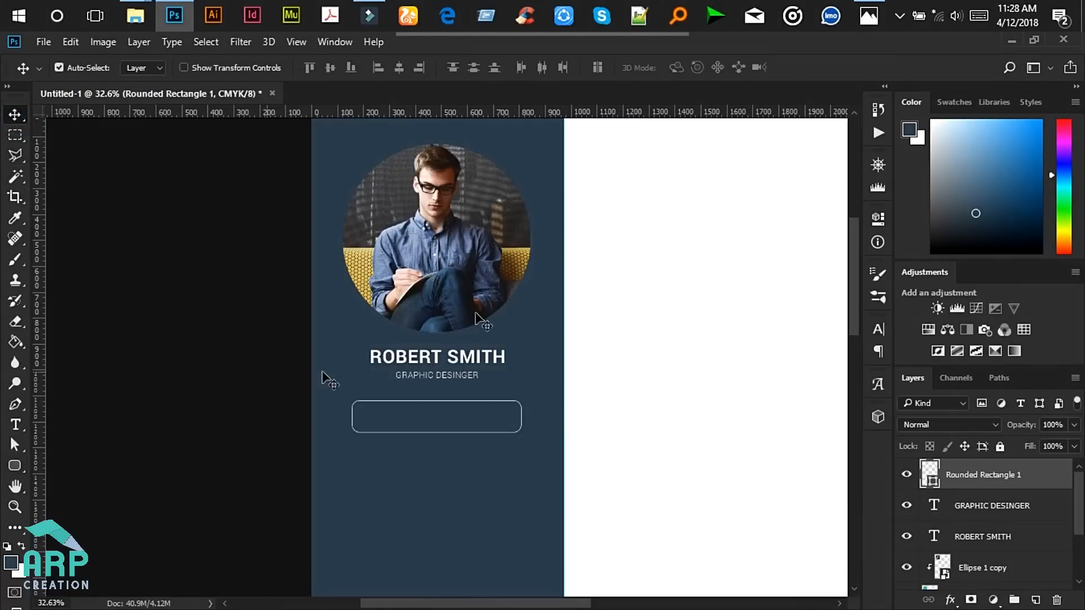
- Check the reference résumé and delete the stray empty text layers below the rectangle
left_click(869, 15)
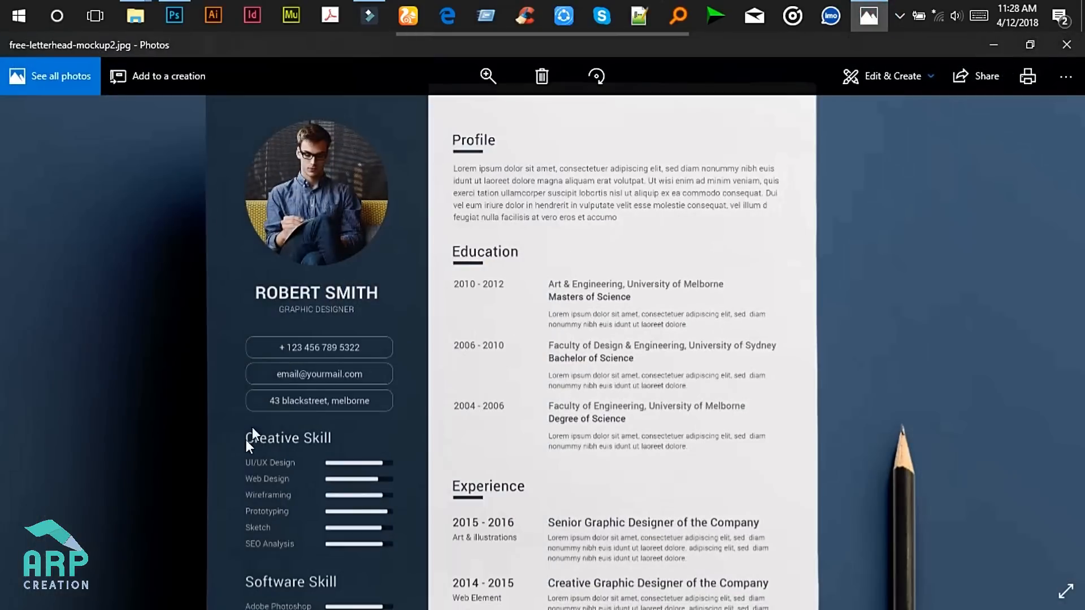
left_click(994, 45)
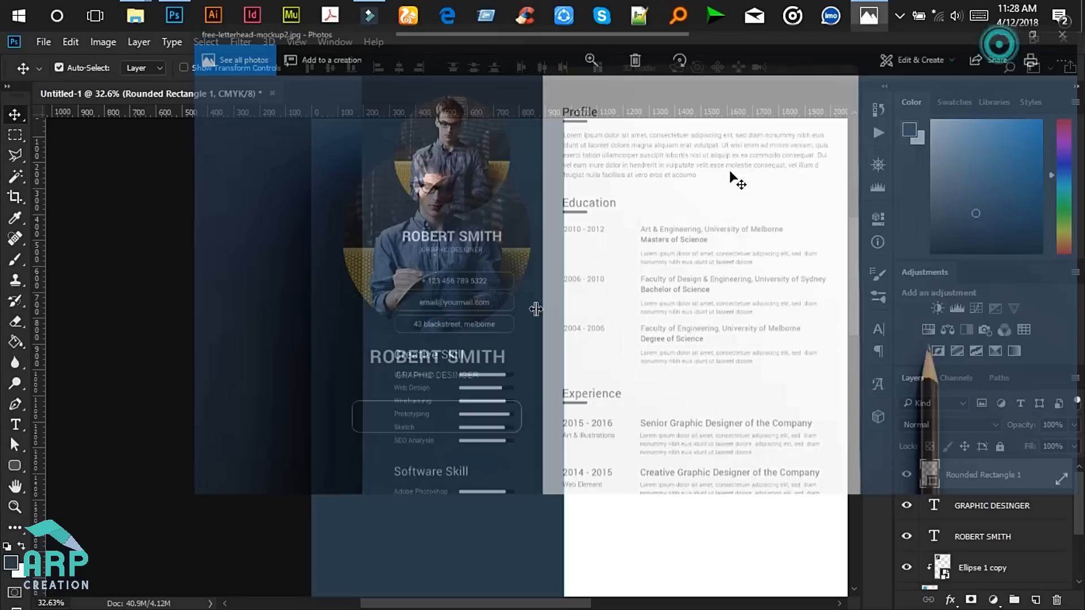
left_click(15, 425)
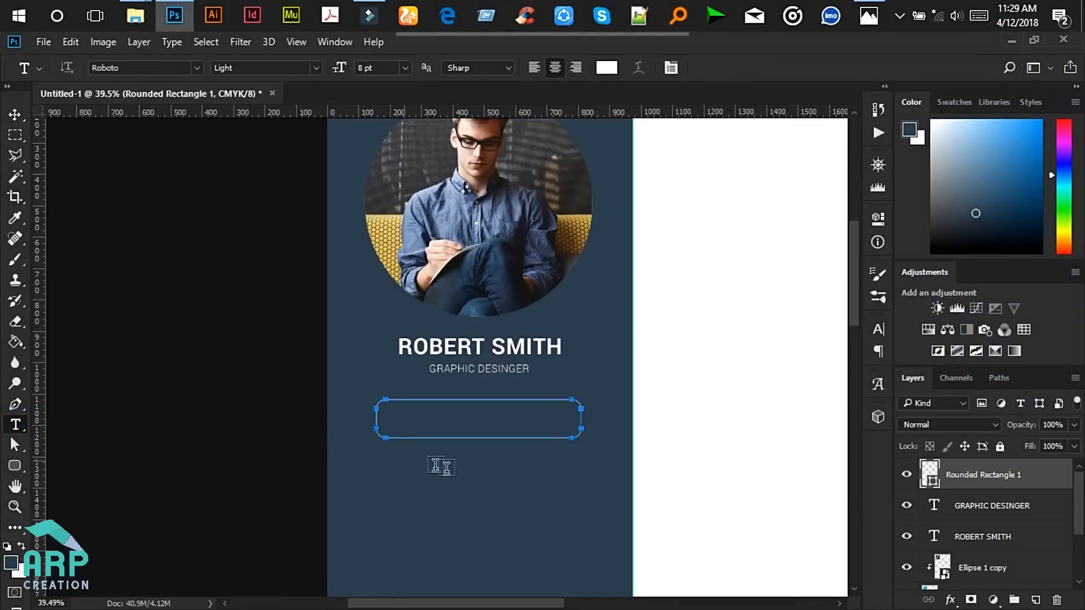
left_click(399, 461)
left_click_drag(412, 507, 429, 475)
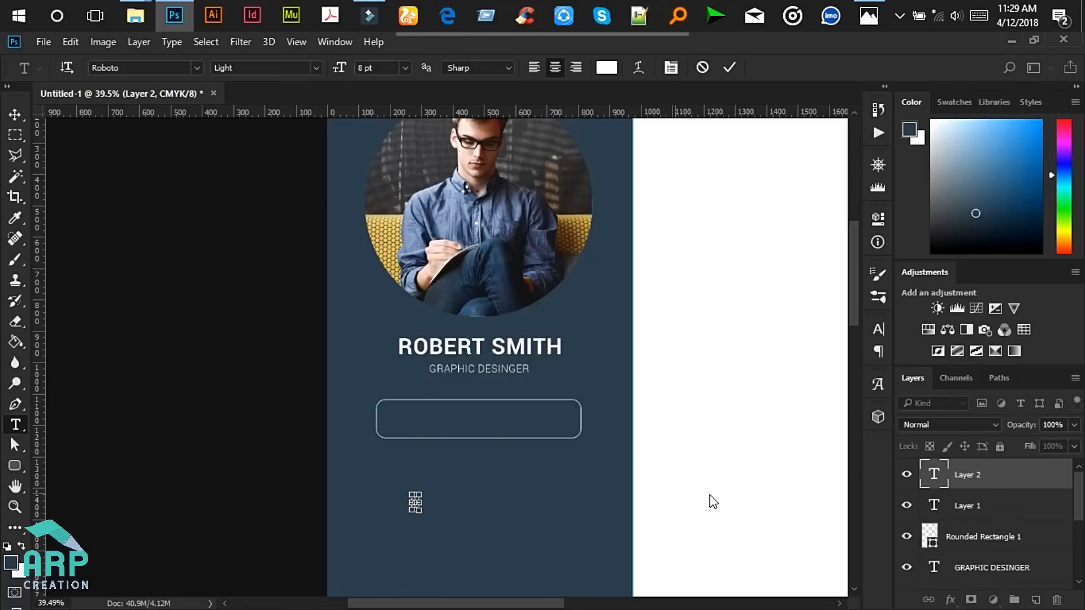
left_click(979, 487)
key("Delete")
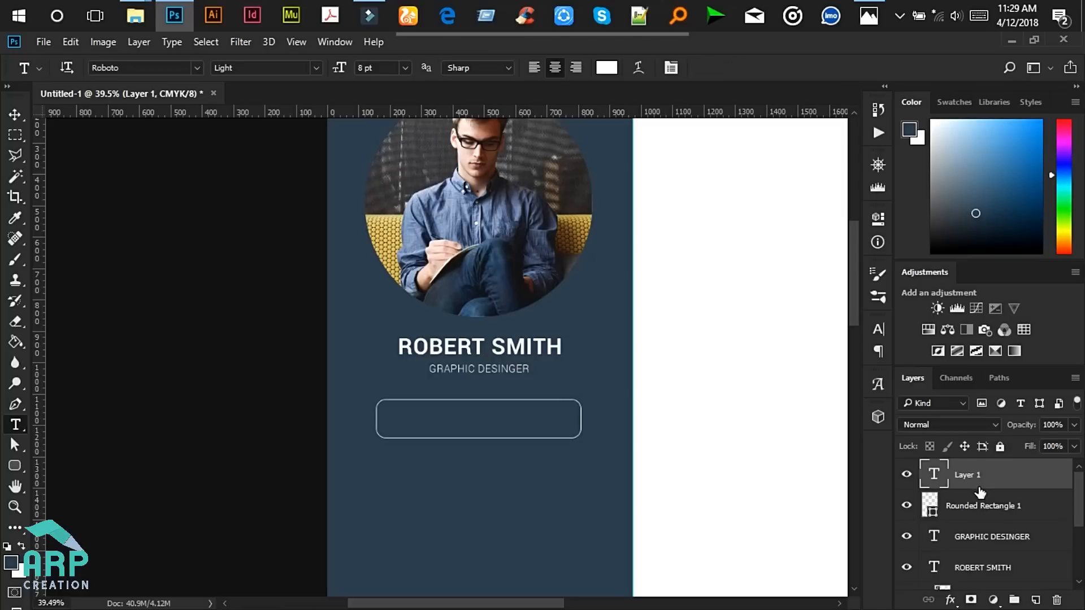
key("Delete")
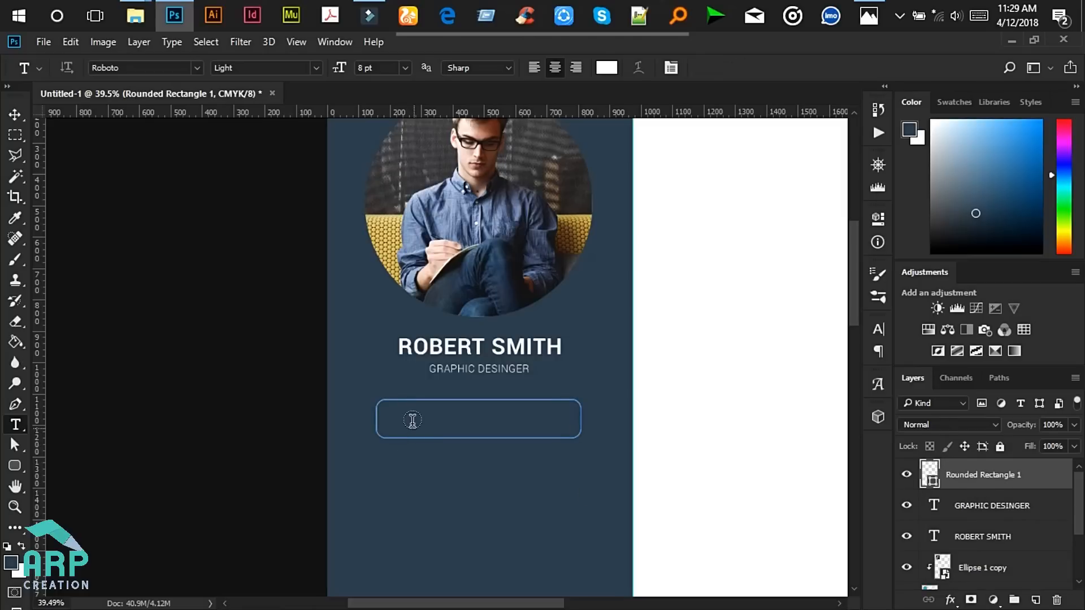
left_click(395, 454)
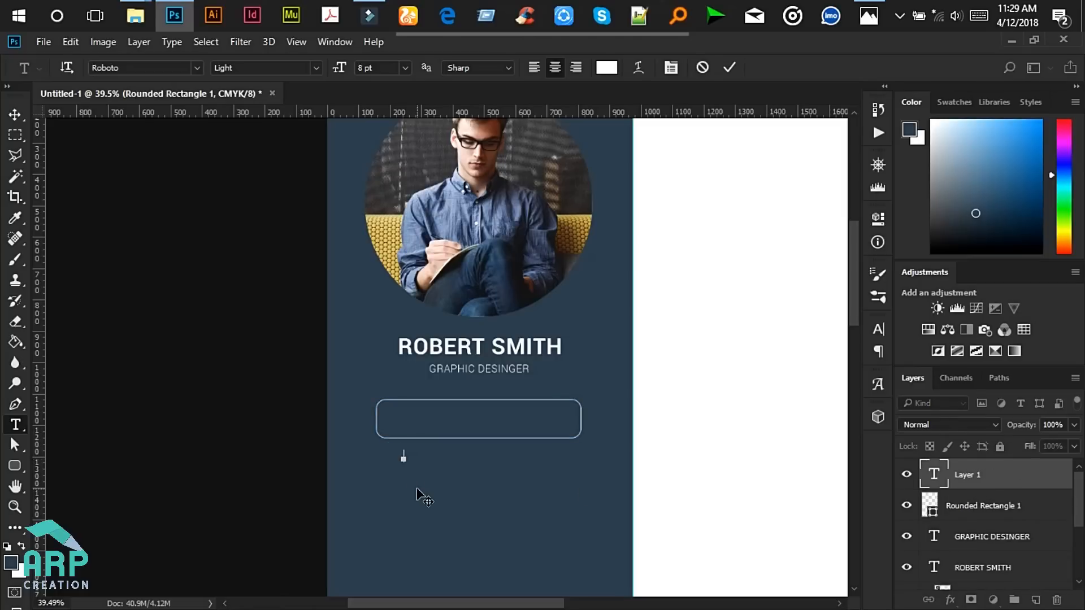
left_click(1039, 478)
key("Delete")
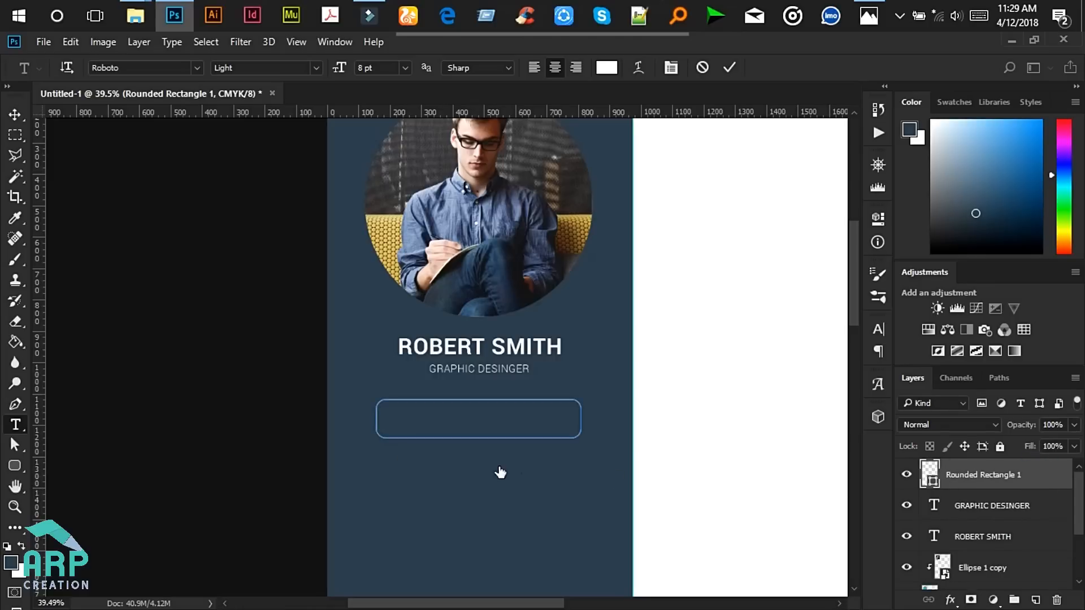
- Type the placeholder phone number below the rectangle and size it to 9 pt
left_click(414, 459)
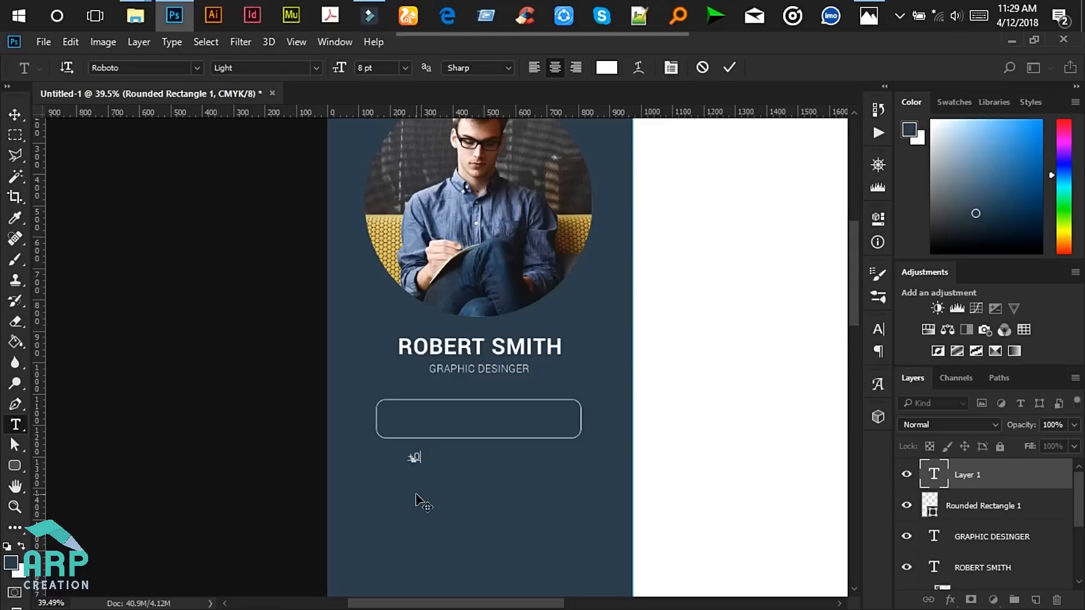
type("+012 234 456")
key("ctrl+a")
scroll(402, 513, "up", 1)
scroll(381, 449, "up", 1)
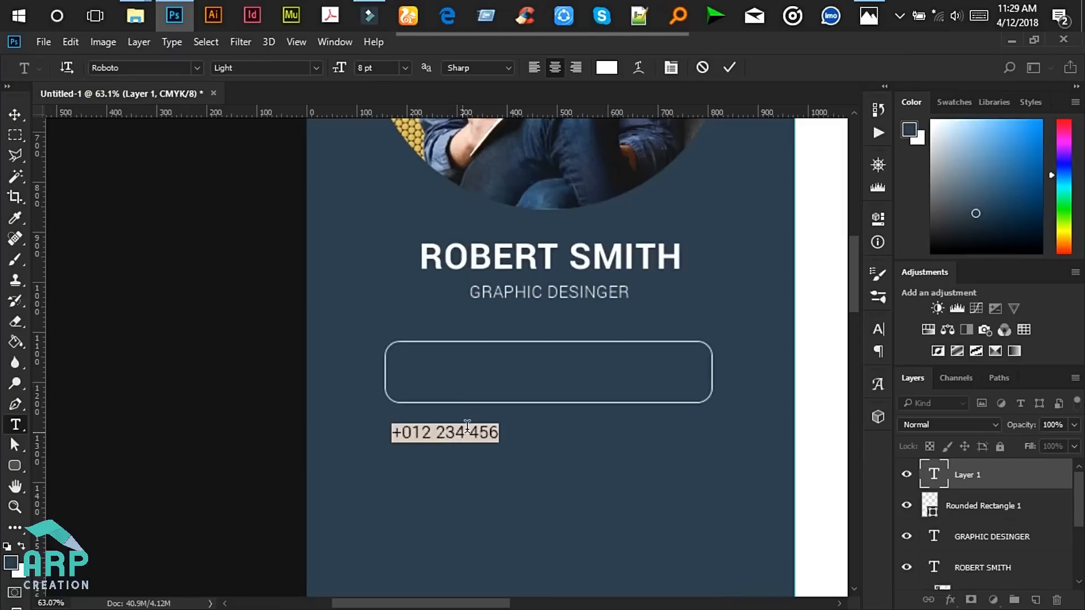
left_click_drag(502, 430, 349, 435)
left_click(317, 67)
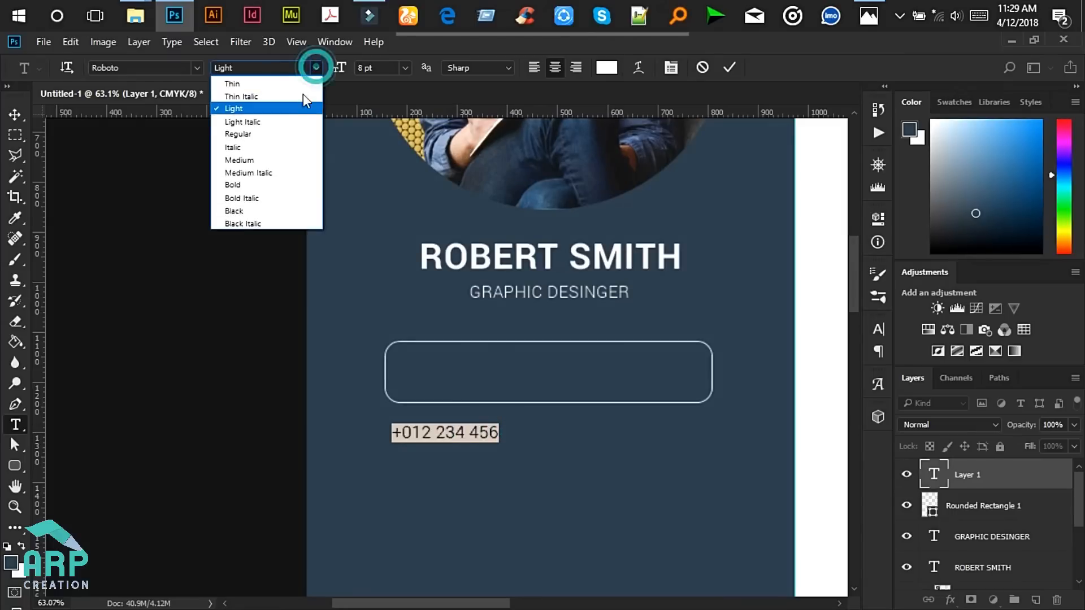
left_click(271, 133)
left_click(362, 67)
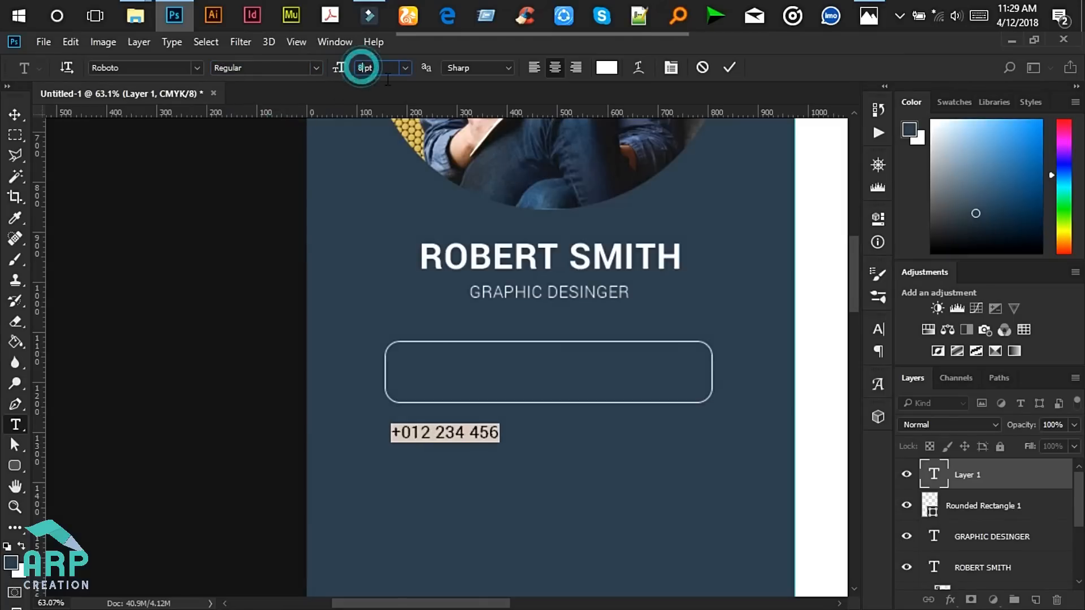
key("Up")
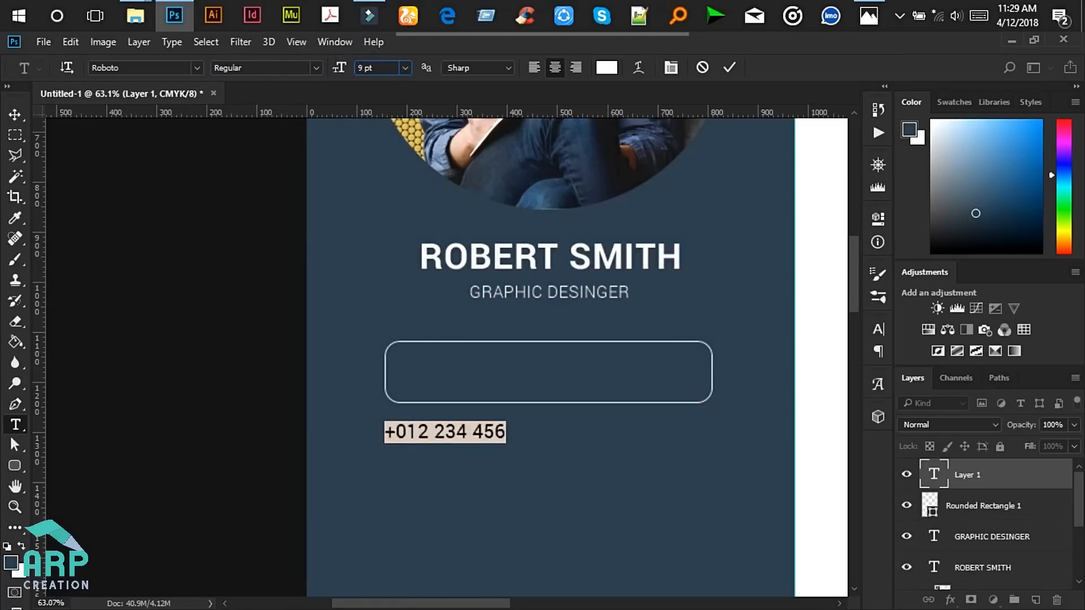
left_click(505, 431)
type("6534")
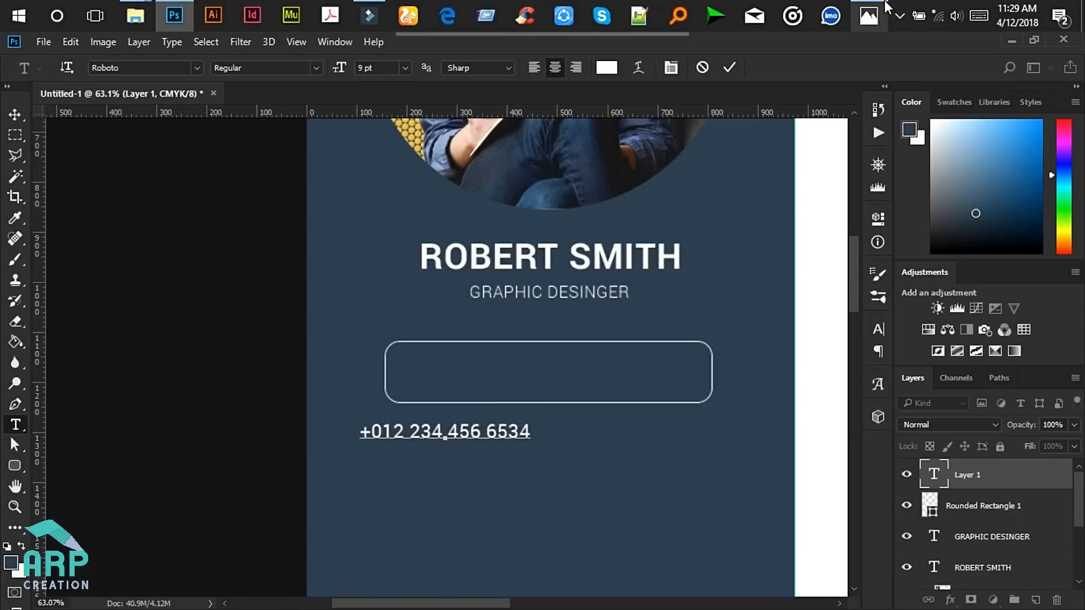
- Switch the phone number to Light weight and move it into the rounded box
left_click(881, 12)
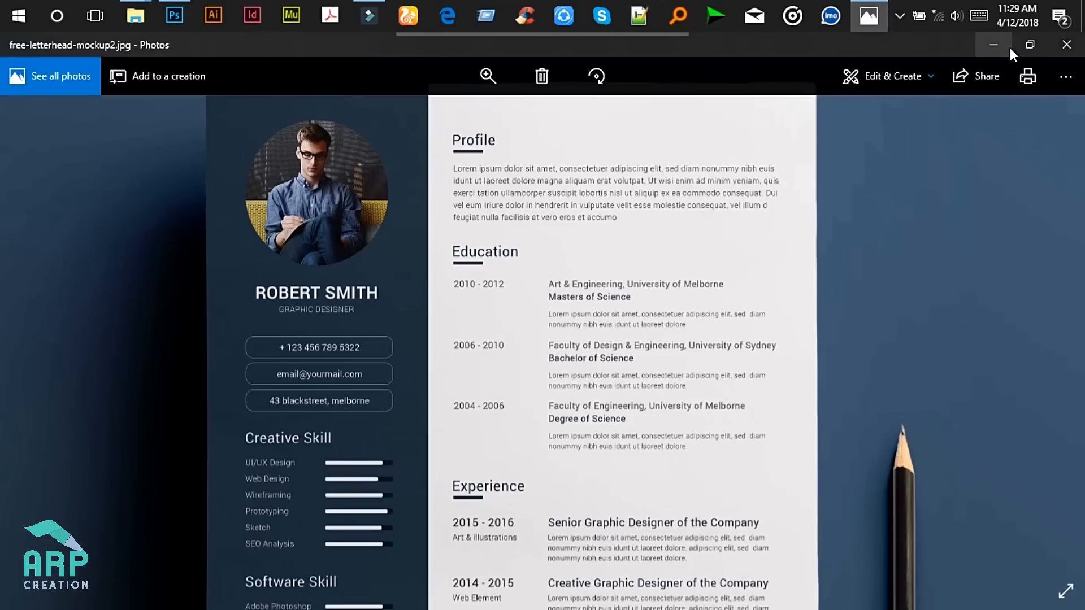
left_click(1009, 48)
scroll(486, 422, "up", 1)
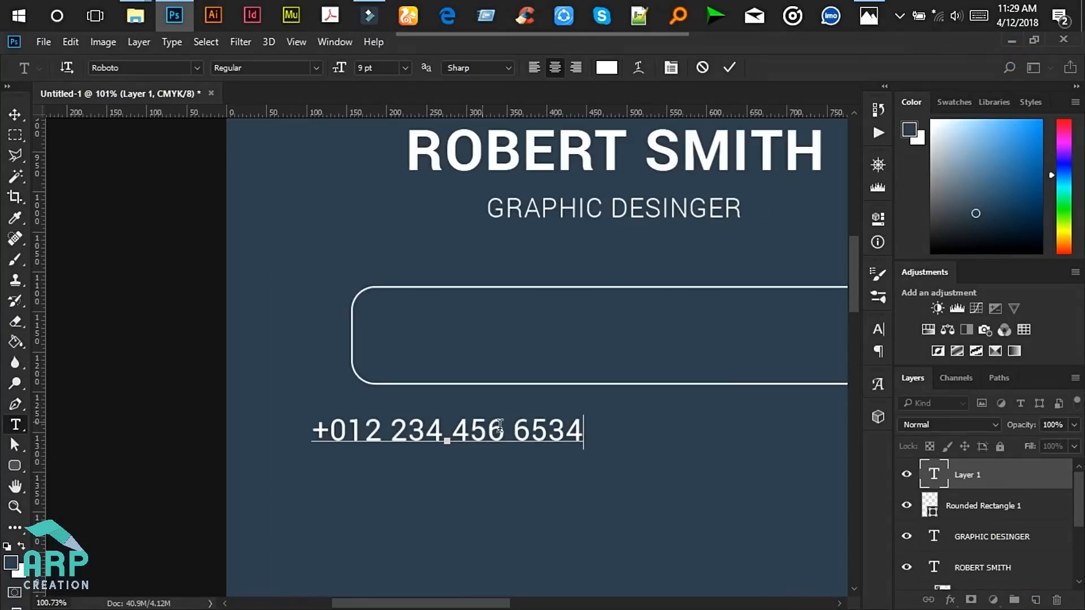
key("ctrl+a")
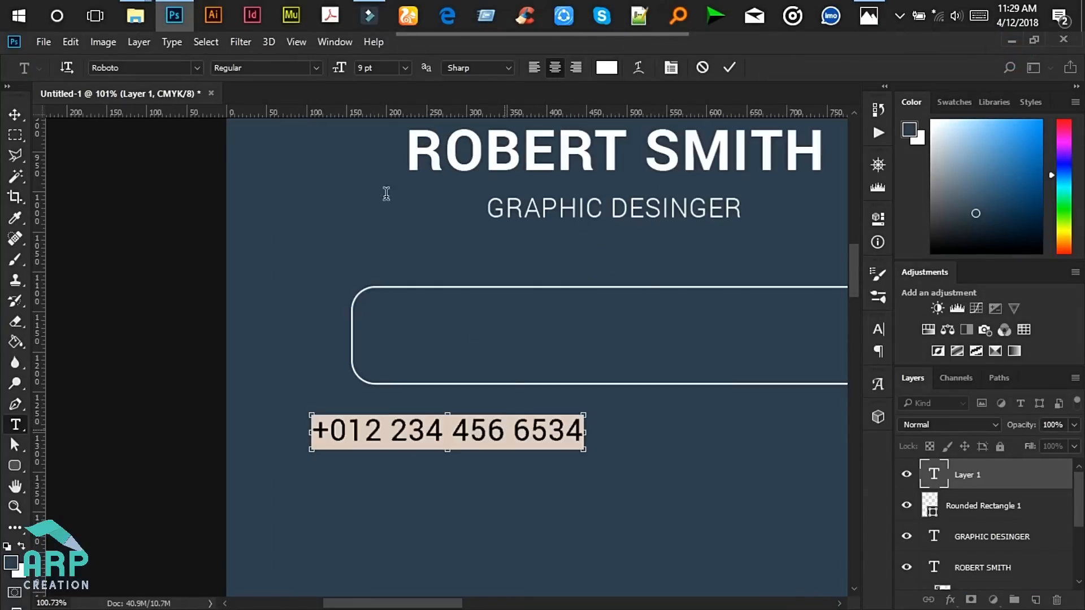
left_click(317, 68)
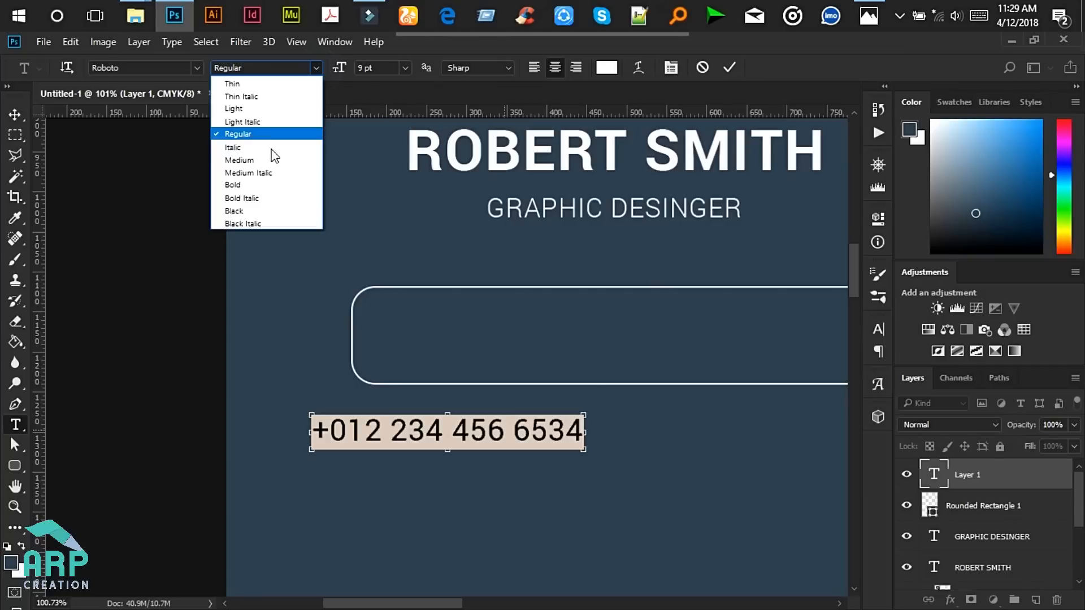
left_click(272, 110)
left_click(446, 434)
scroll(473, 438, "down", 3)
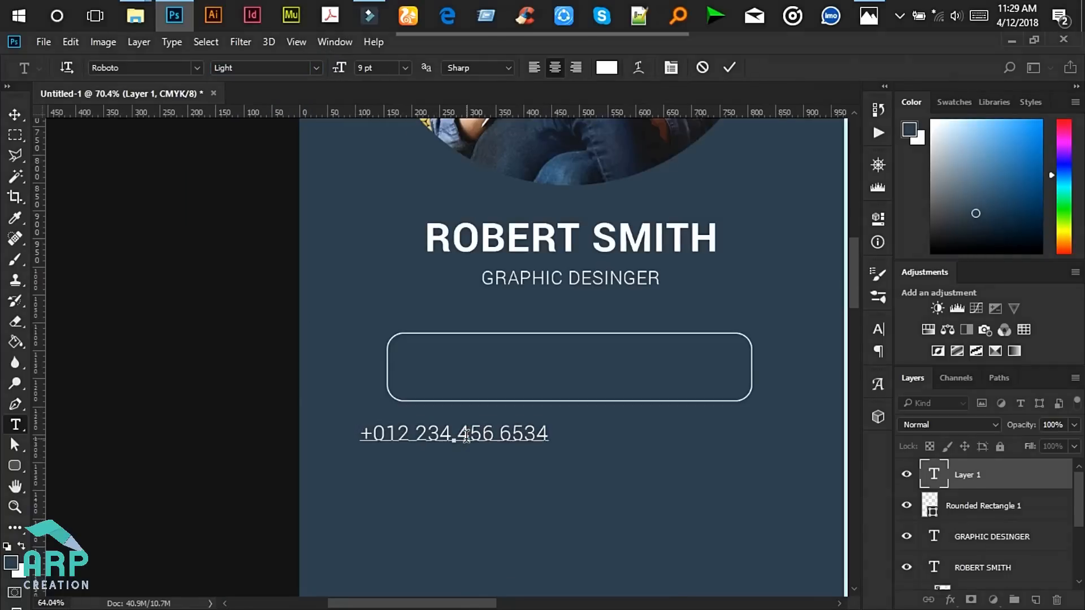
left_click_drag(493, 466, 585, 412)
left_click(730, 67)
left_click(868, 23)
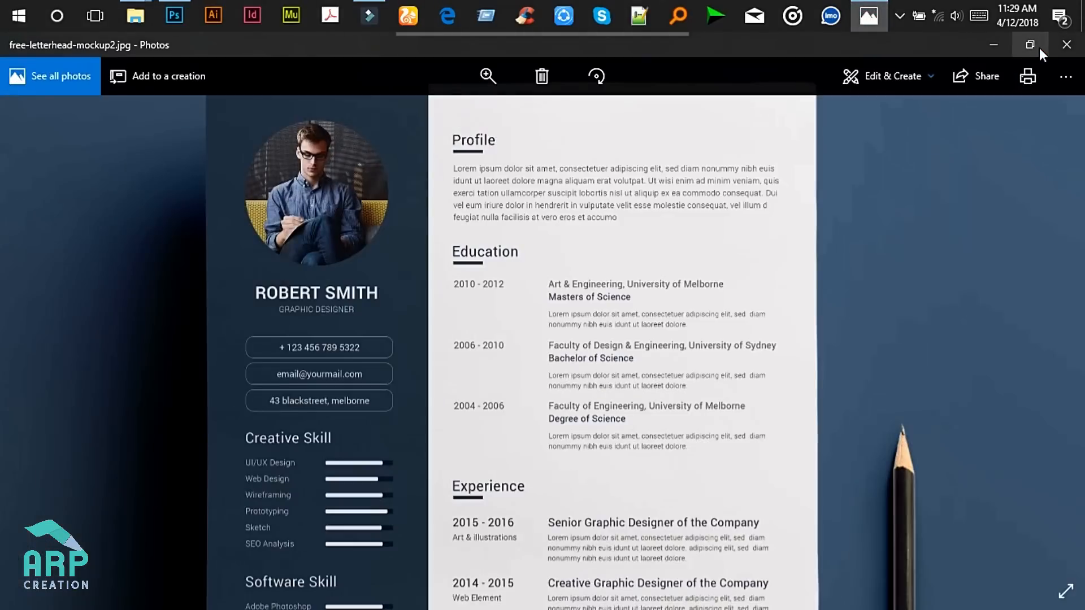
left_click(985, 43)
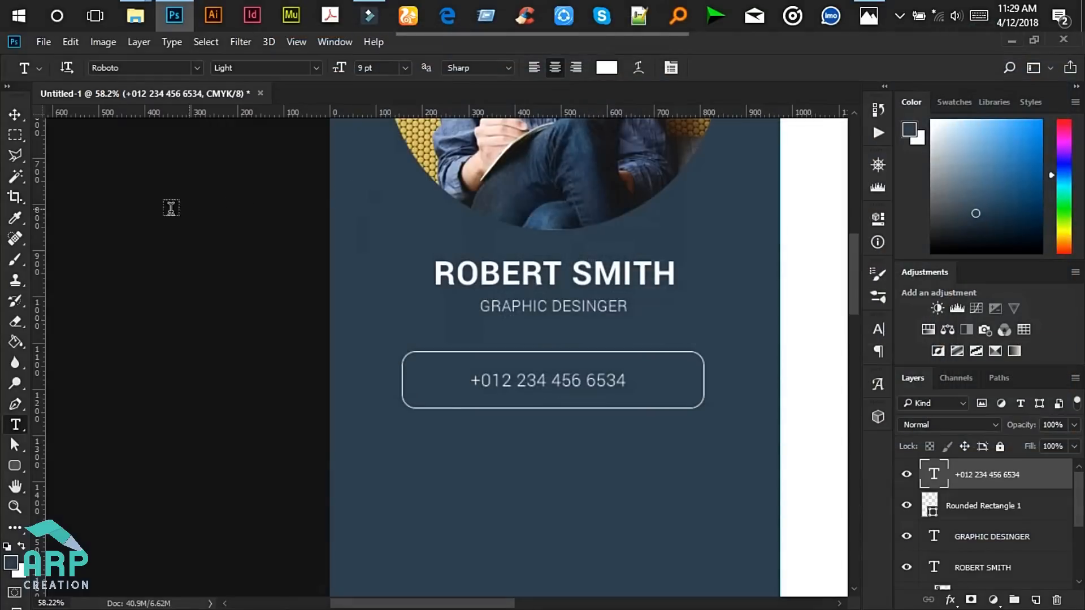
- Add two vertical guides and resize the rounded contact box to fit between them
left_click_drag(35, 181, 424, 333)
left_click_drag(40, 248, 680, 378)
left_click(24, 113)
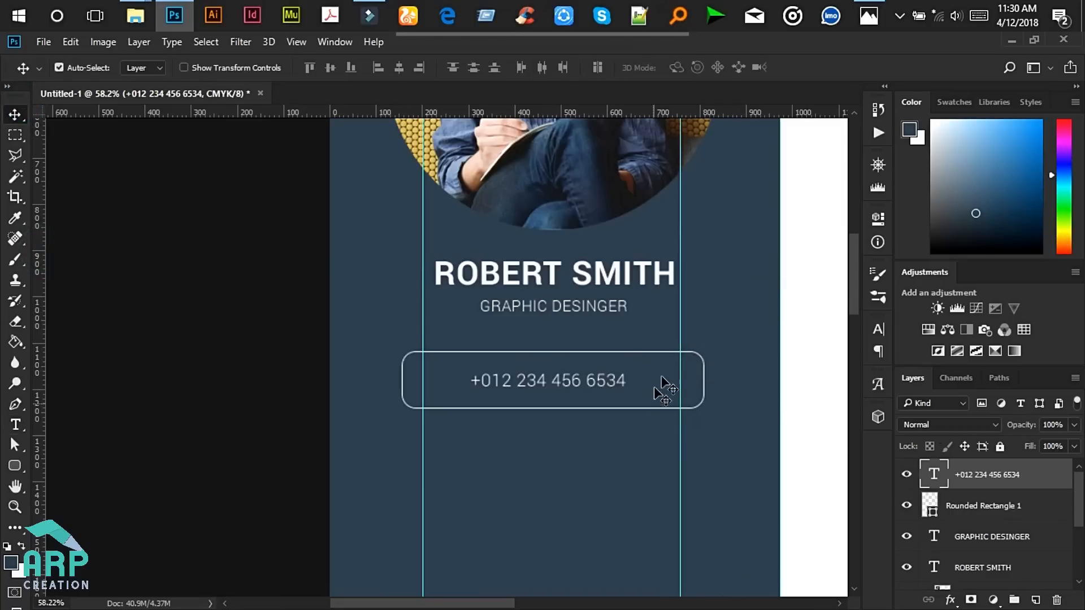
scroll(698, 357, "up", 3)
left_click(708, 357)
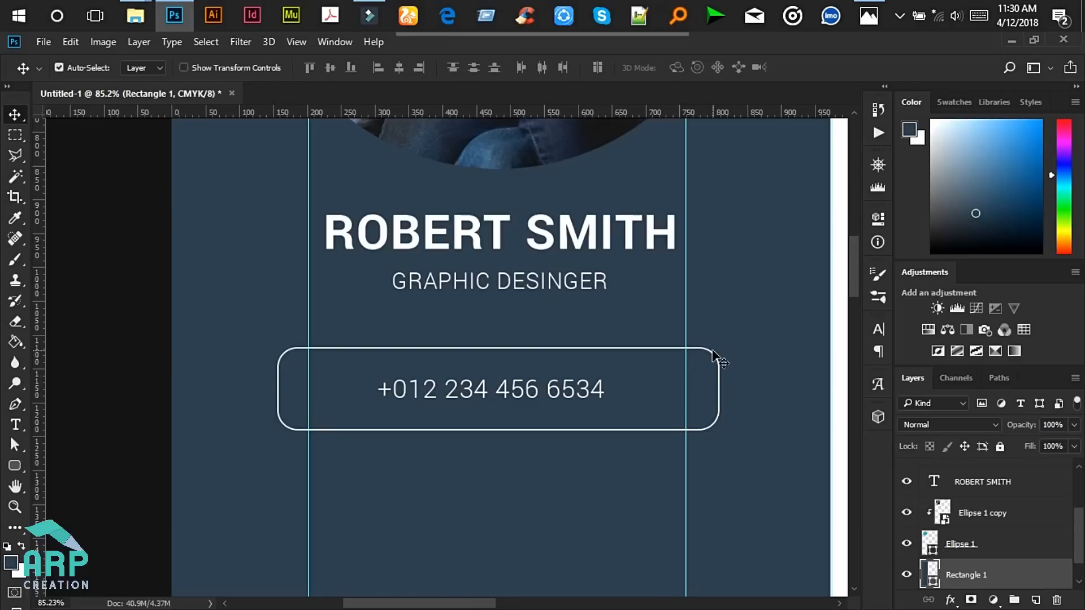
left_click(710, 357)
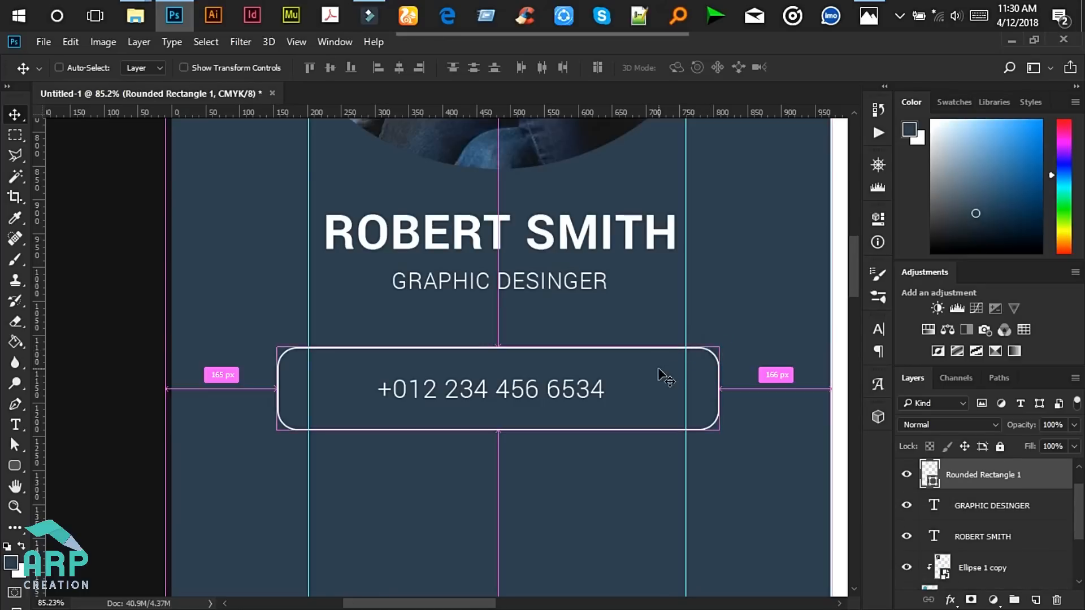
key("ctrl+t")
left_click_drag(498, 429, 497, 418)
left_click_drag(275, 380, 308, 380)
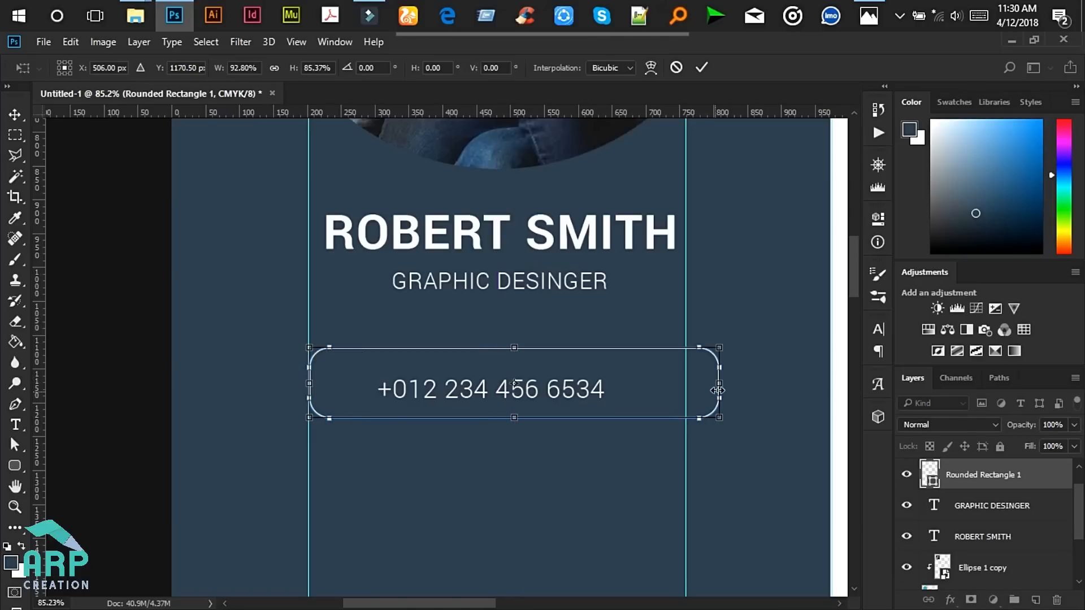
left_click_drag(719, 383, 685, 384)
left_click_drag(490, 343, 491, 357)
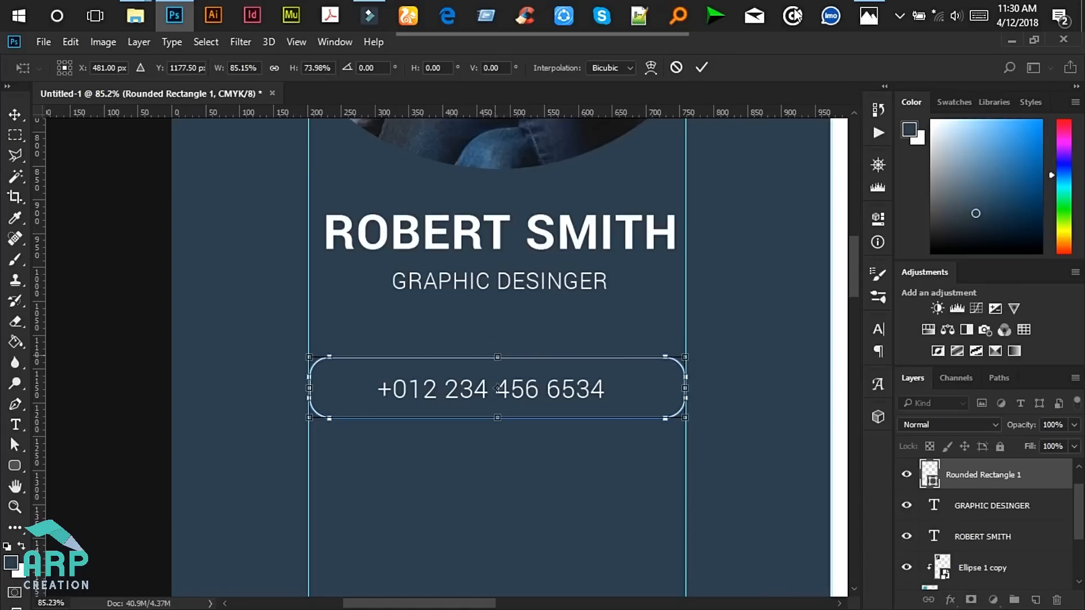
left_click(696, 70)
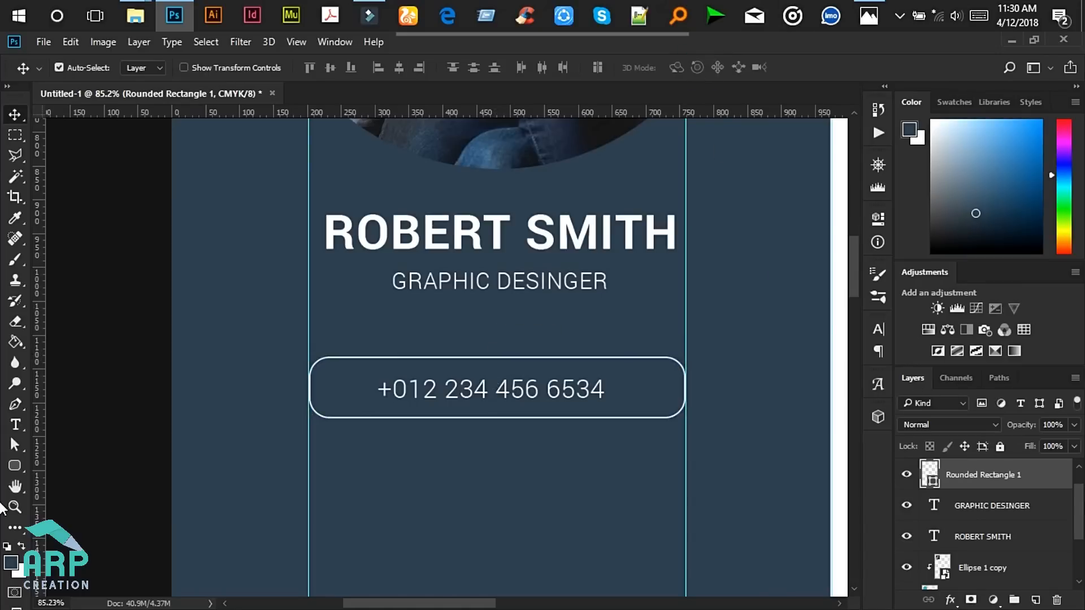
- Centre the phone number vertically and horizontally inside the contact box
scroll(994, 509, "up", 1)
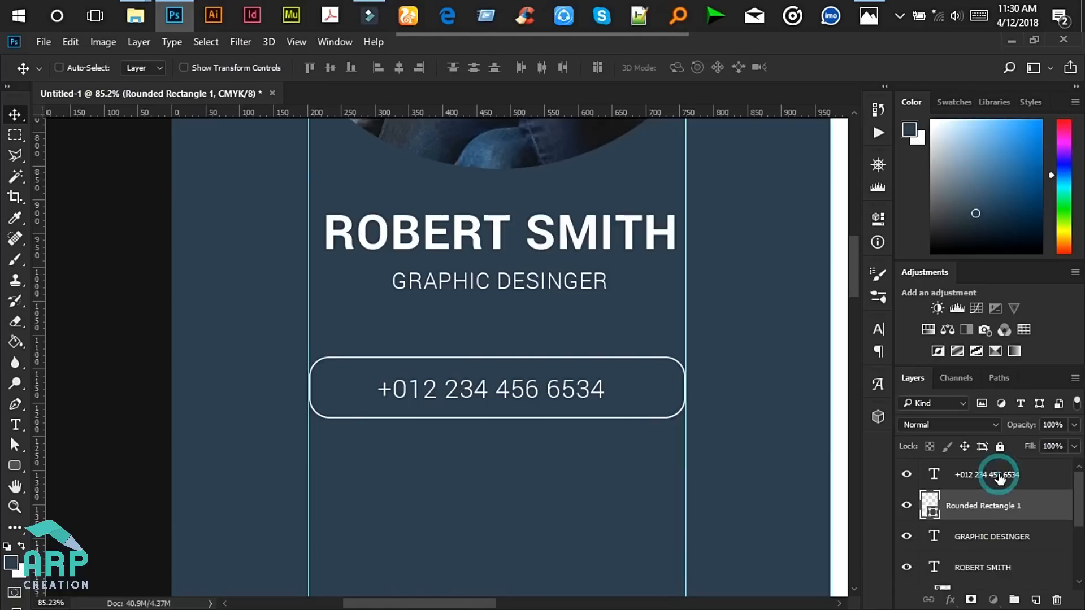
left_click(998, 477, "ctrl")
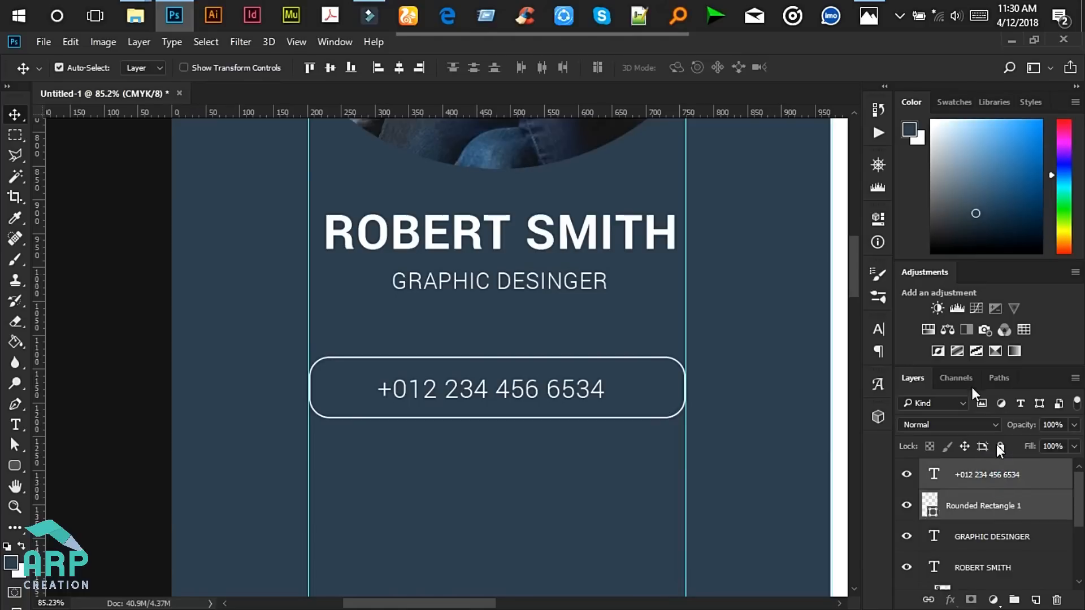
left_click(330, 69)
left_click(398, 65)
scroll(520, 384, "down", 8)
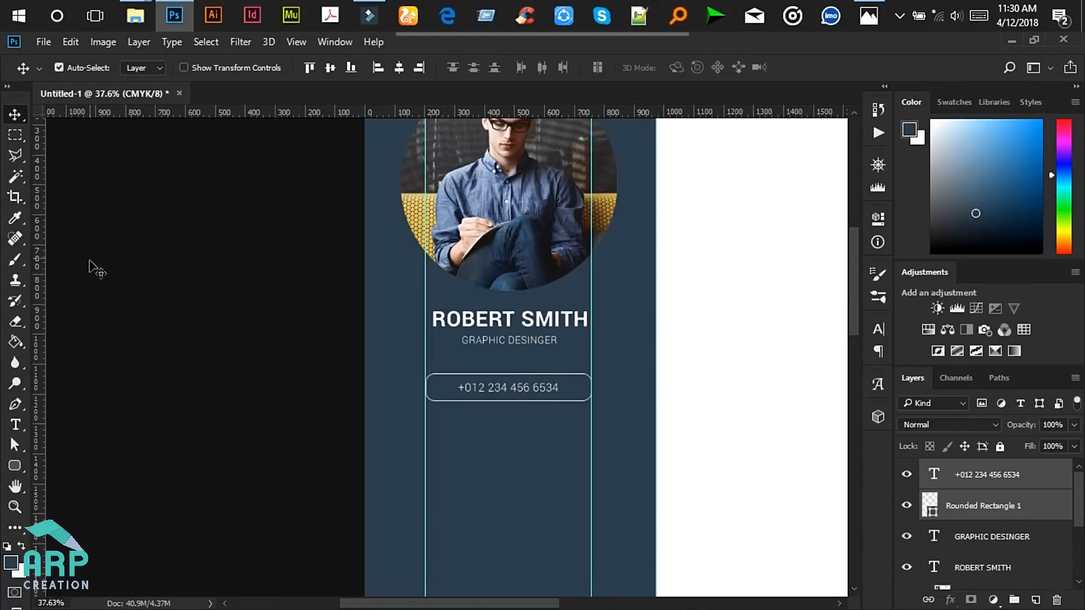
- Set the contact box's outline stroke to 1 px
left_click(1010, 504)
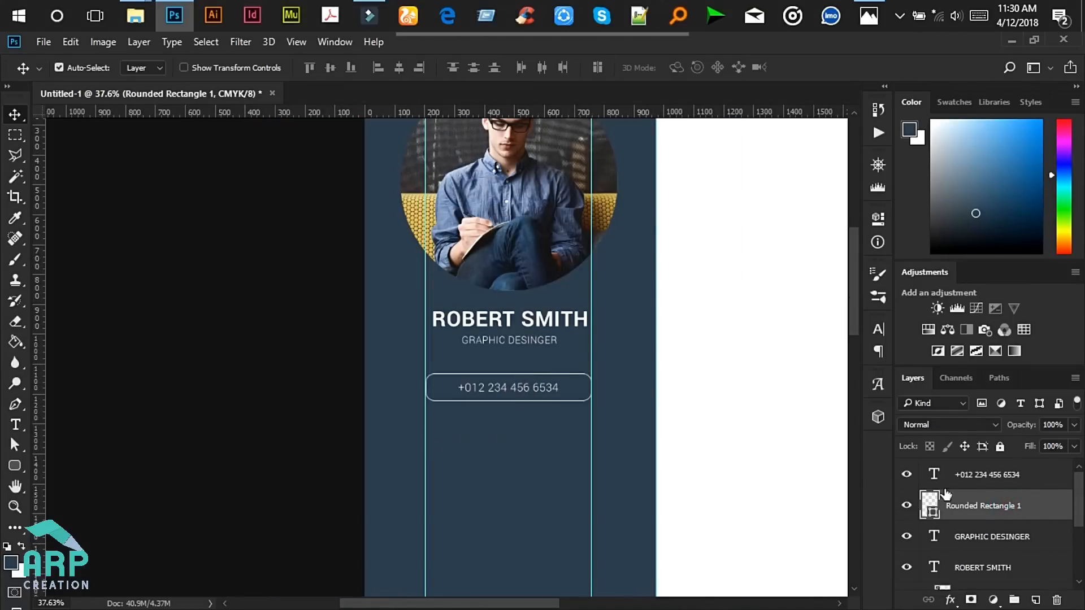
scroll(365, 421, "down", 3)
scroll(472, 405, "up", 5)
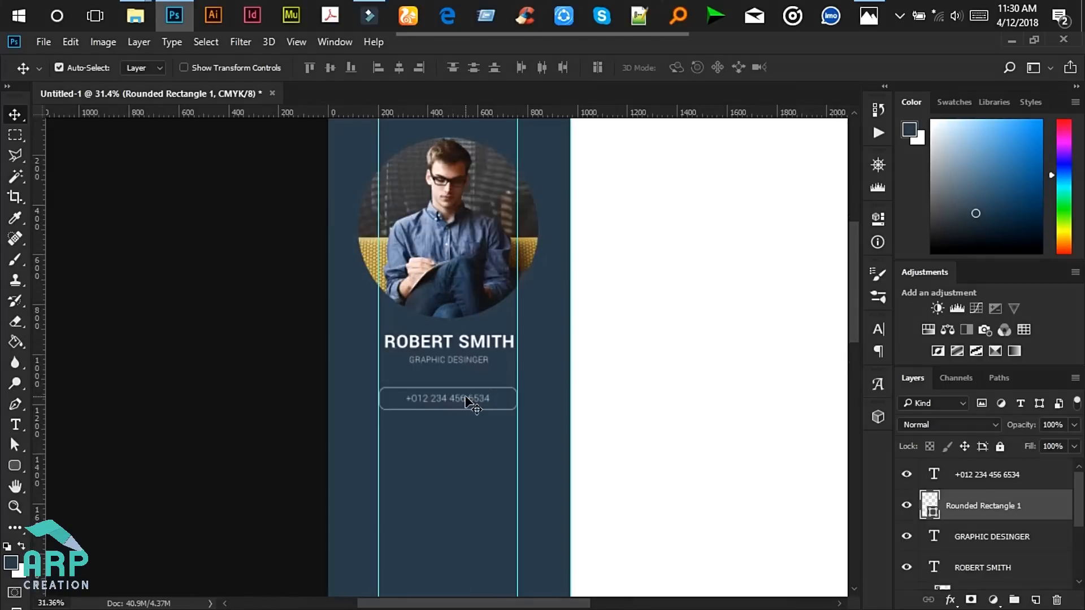
left_click(15, 465)
left_click(227, 68)
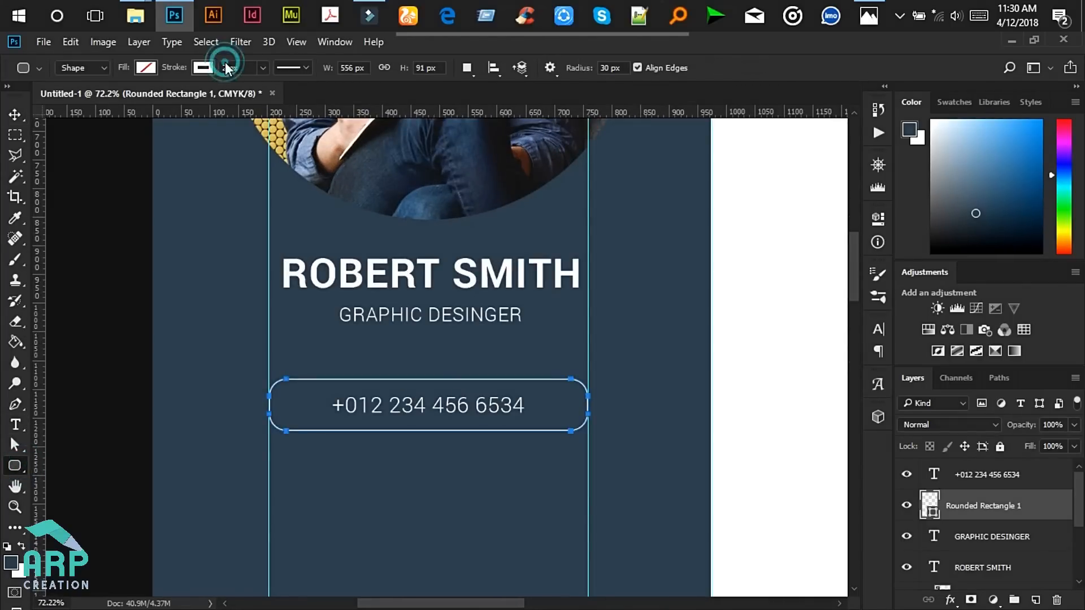
type("1")
key("Return")
left_click(14, 114)
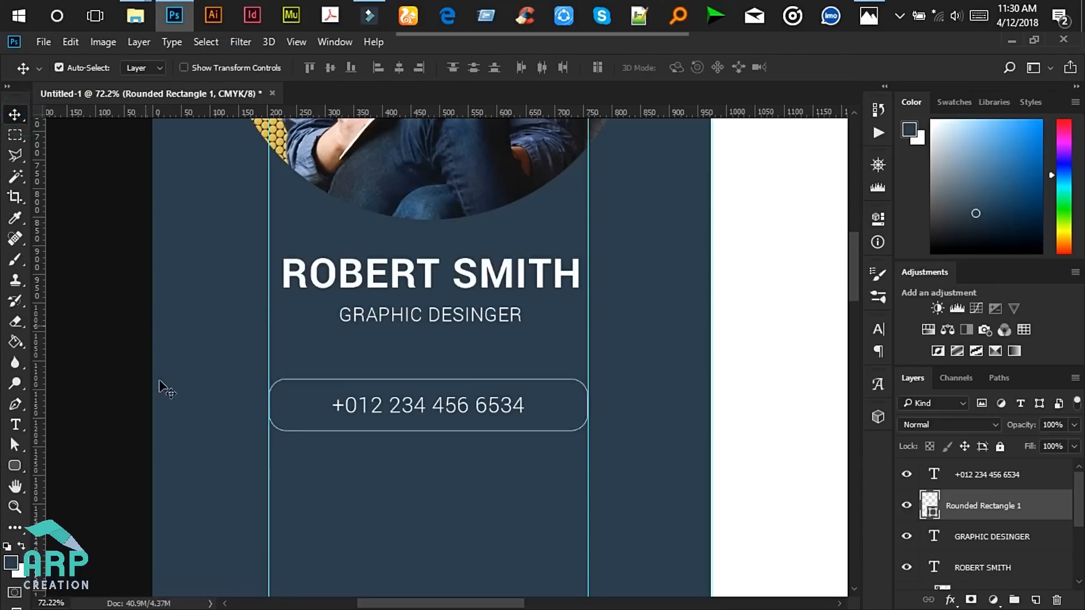
scroll(169, 404, "down", 5)
scroll(330, 460, "down", 3)
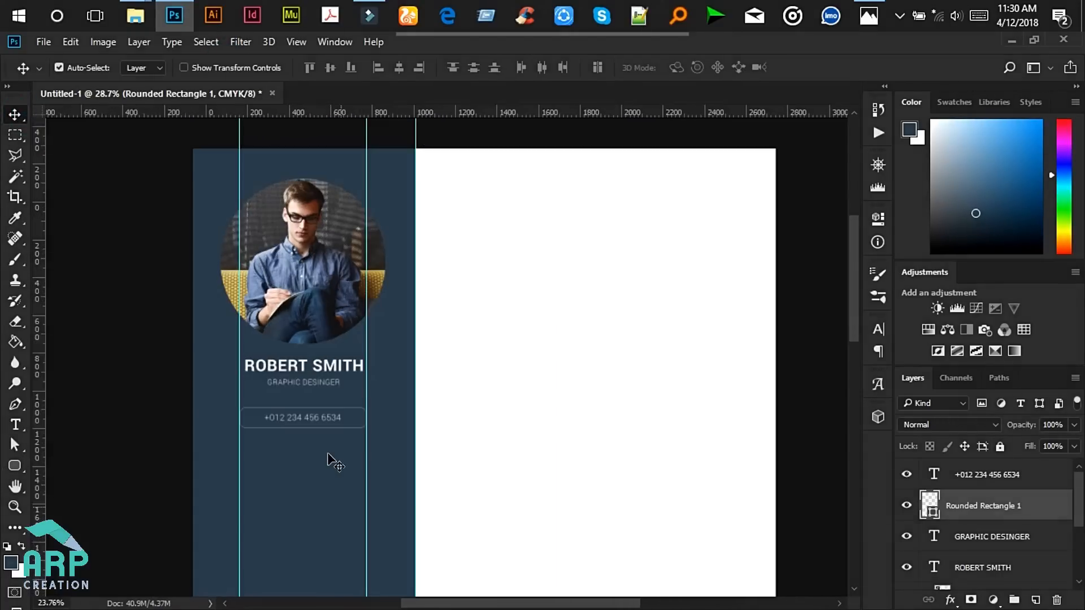
- Duplicate the phone text and its box, shifting the copy three steps down
scroll(373, 449, "up", 4)
scroll(373, 449, "up", 1)
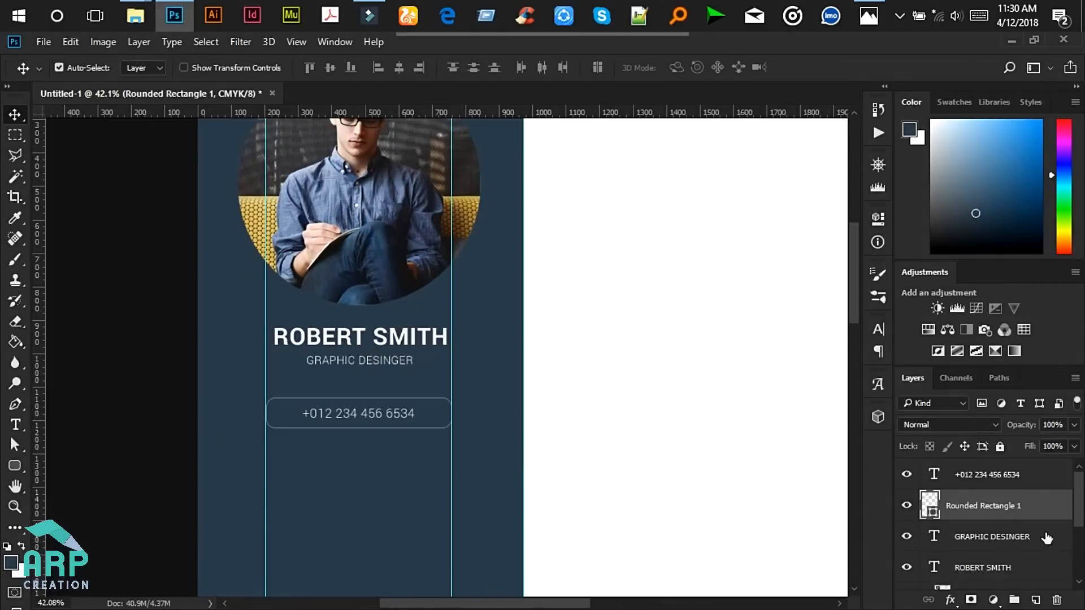
left_click(1022, 479, "ctrl")
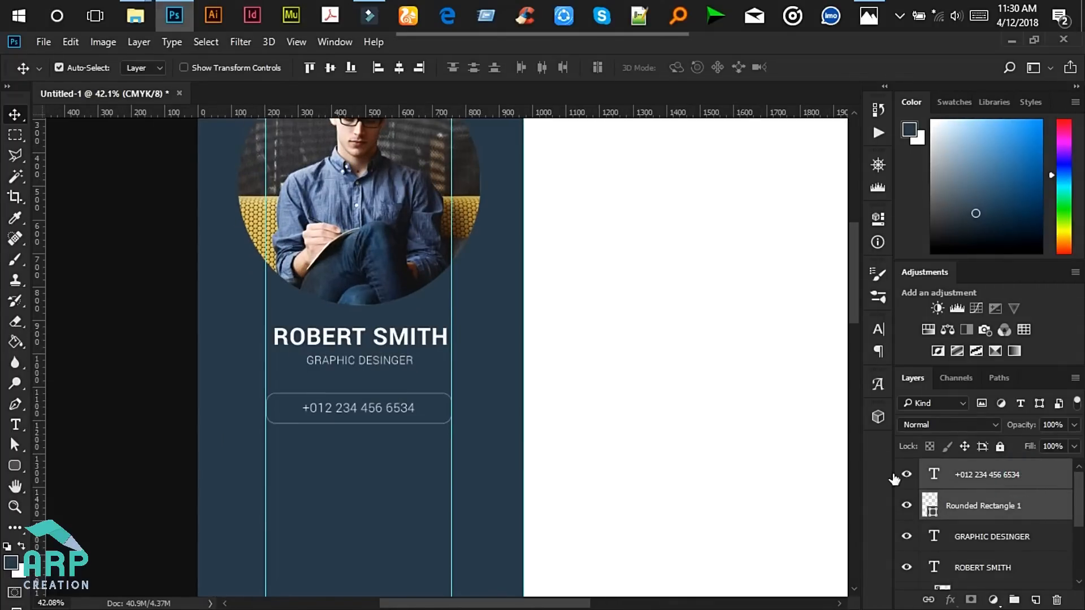
scroll(377, 455, "down", 1)
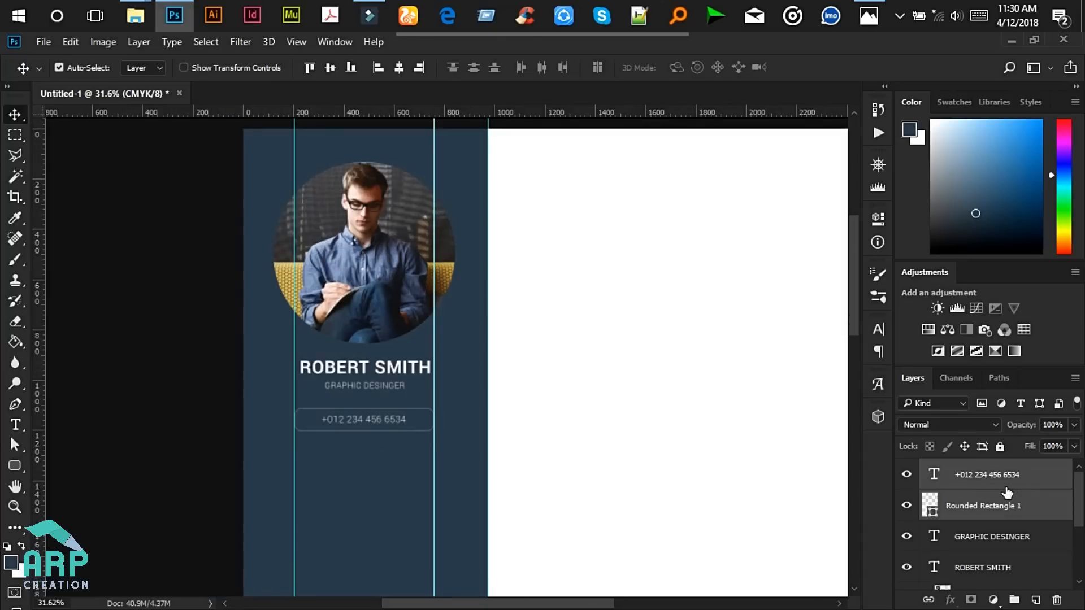
key("ctrl")
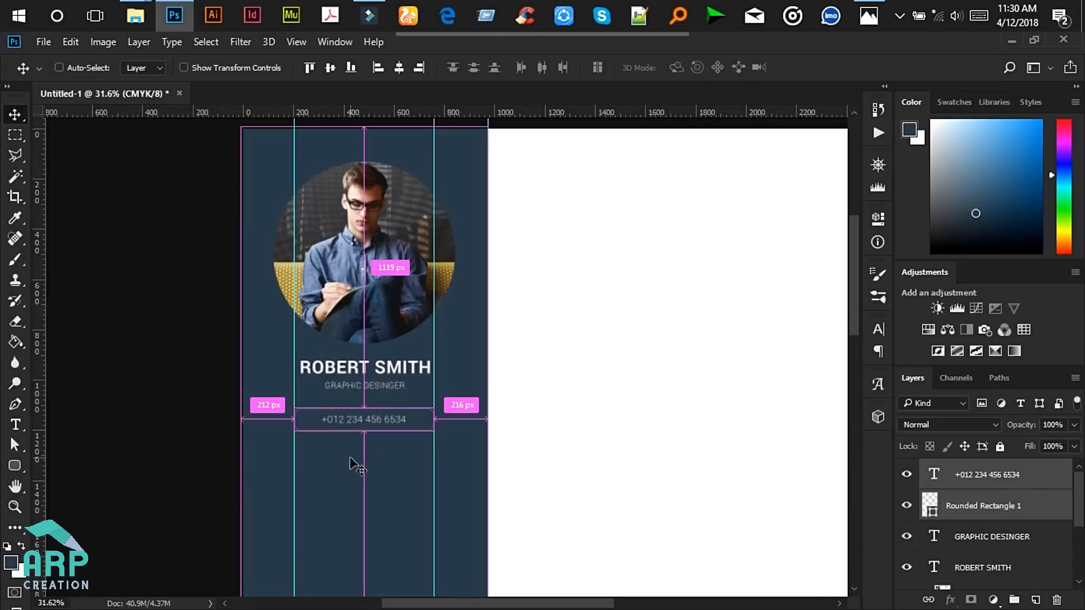
key("ctrl")
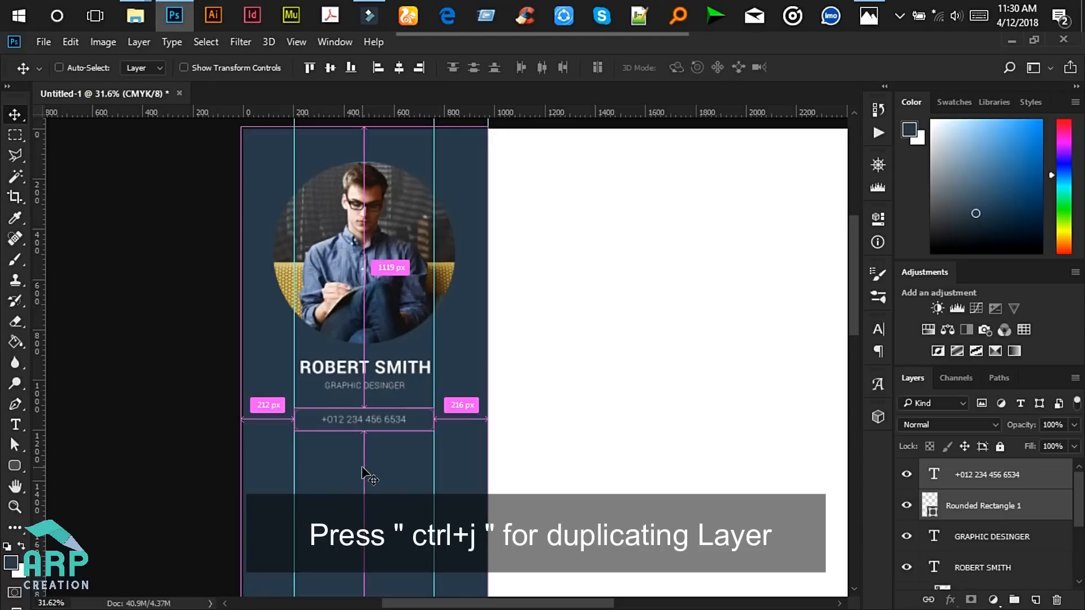
key("ctrl+j")
key("shift+Down")
key("shift+Down")
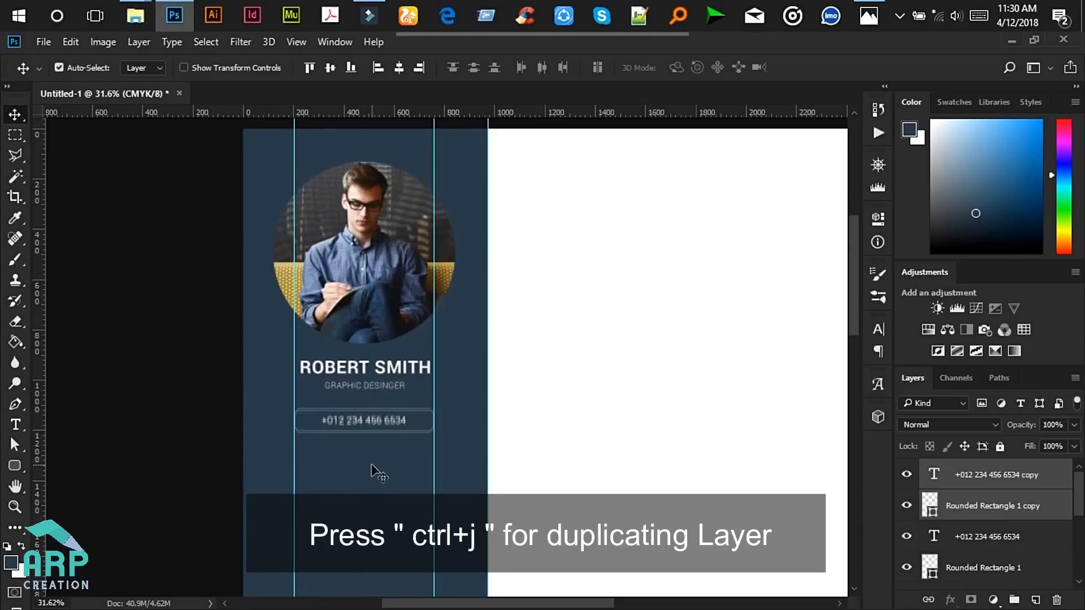
key("shift+Down")
key("shift+Down")
key("shift+Down")
key("shift+Down")
key("shift+Down")
key("shift+Down")
key("shift+Down")
key("shift+Down")
key("shift+Down")
key("shift+Down")
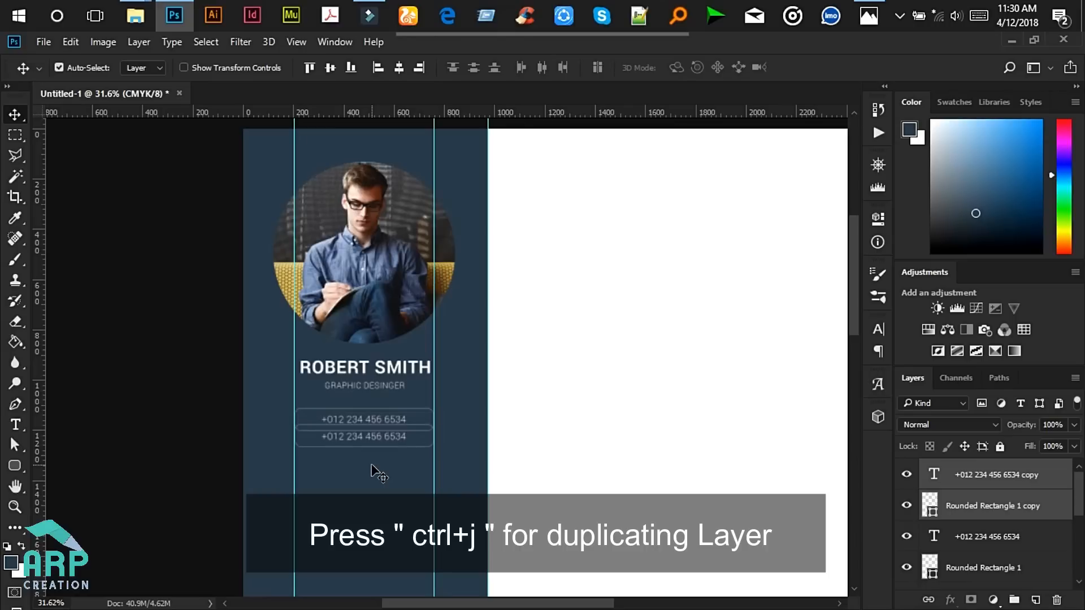
key("shift+Down")
key("shift+Down")
key("shift+Down")
key("shift+Down")
key("shift+Down")
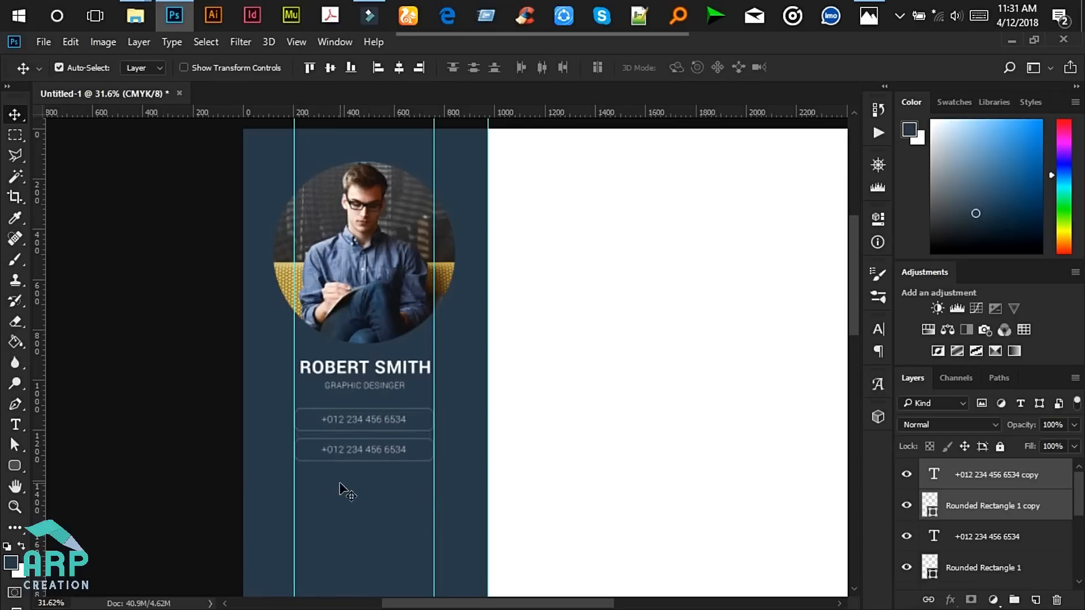
scroll(342, 491, "up", 2)
scroll(270, 497, "up", 4)
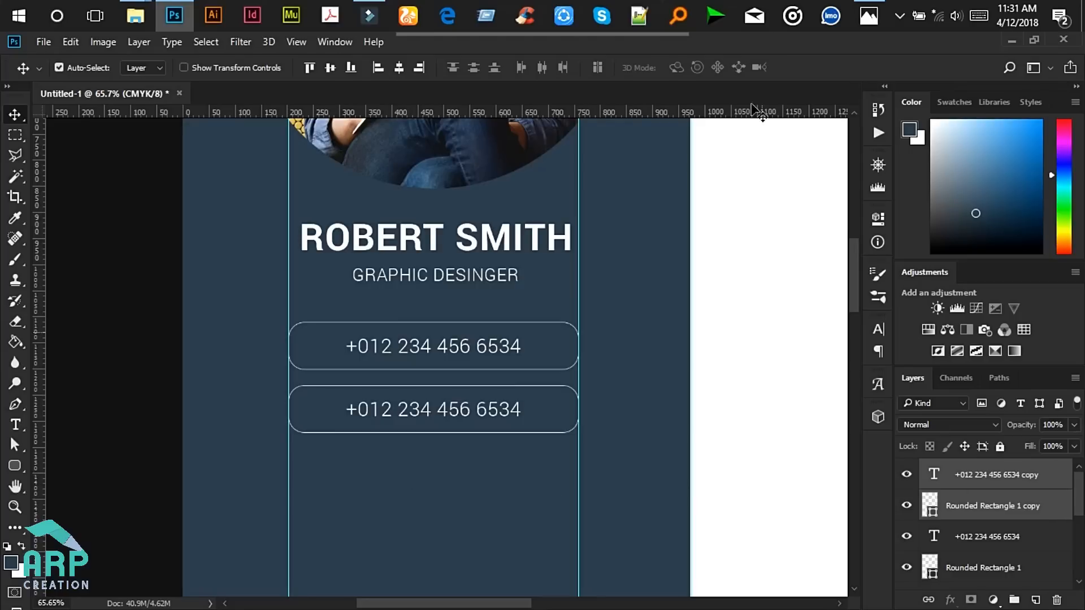
left_click(866, 16)
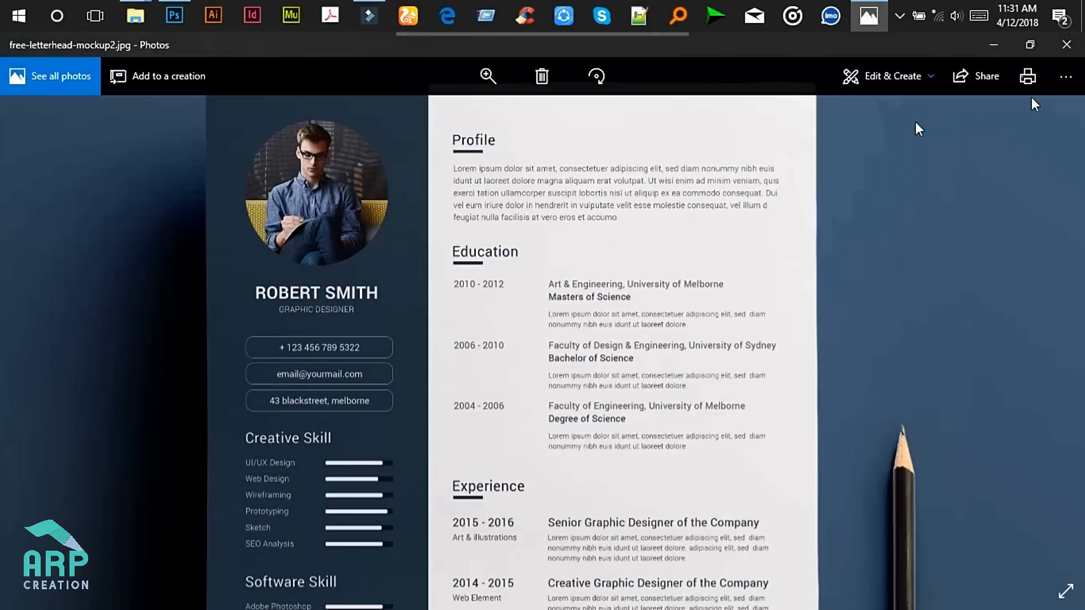
- Replace the second box's copied phone number with a lowercase placeholder e-mail address
left_click(997, 46)
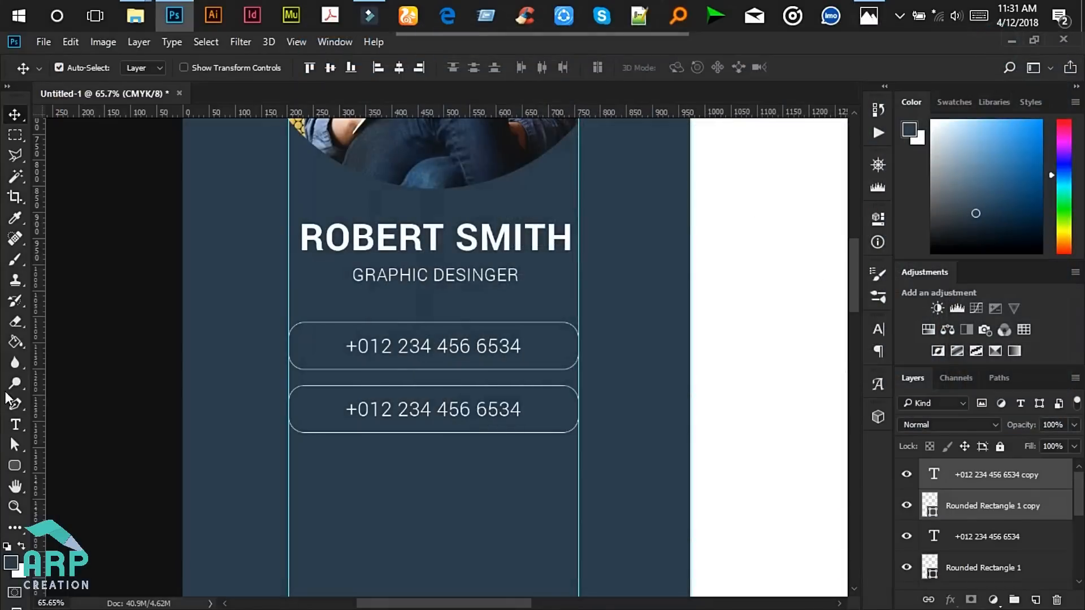
left_click(15, 425)
left_click(397, 402)
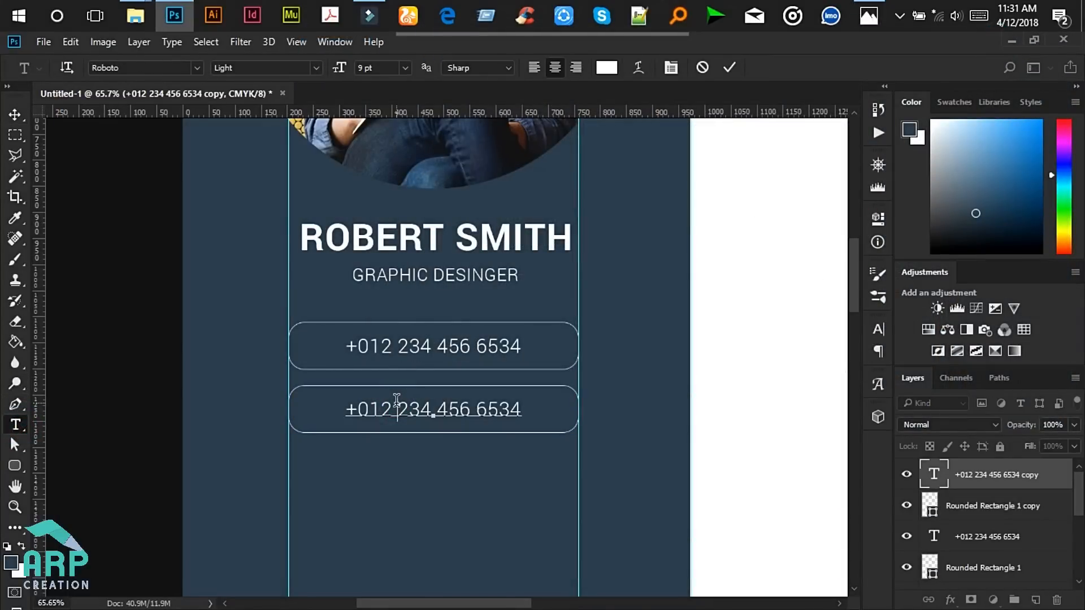
type("EMAIL ")
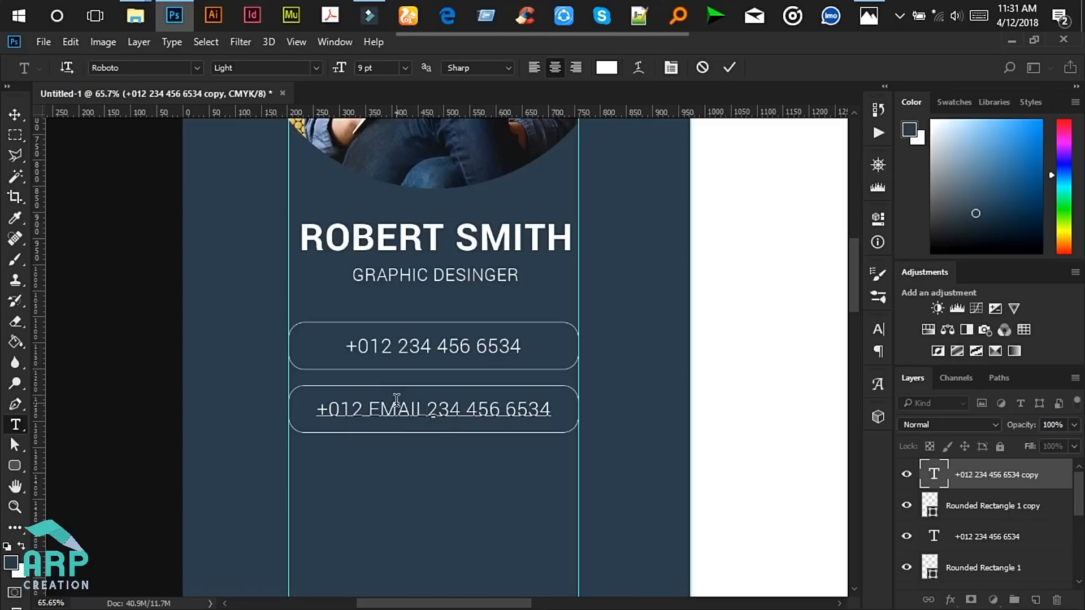
type("@")
type("YOURMAIL.COM")
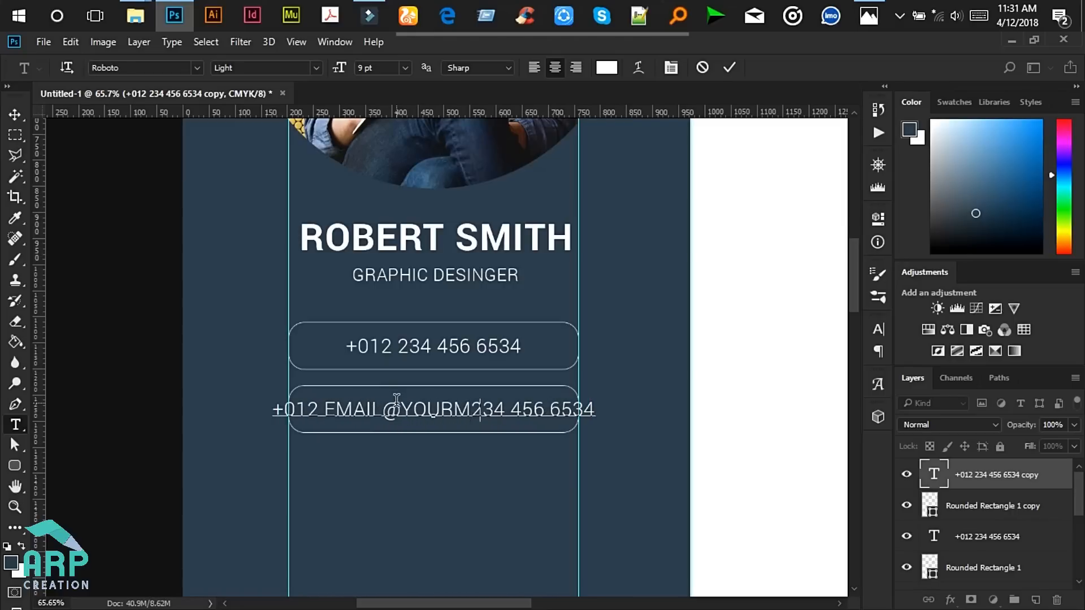
key("ctrl+a")
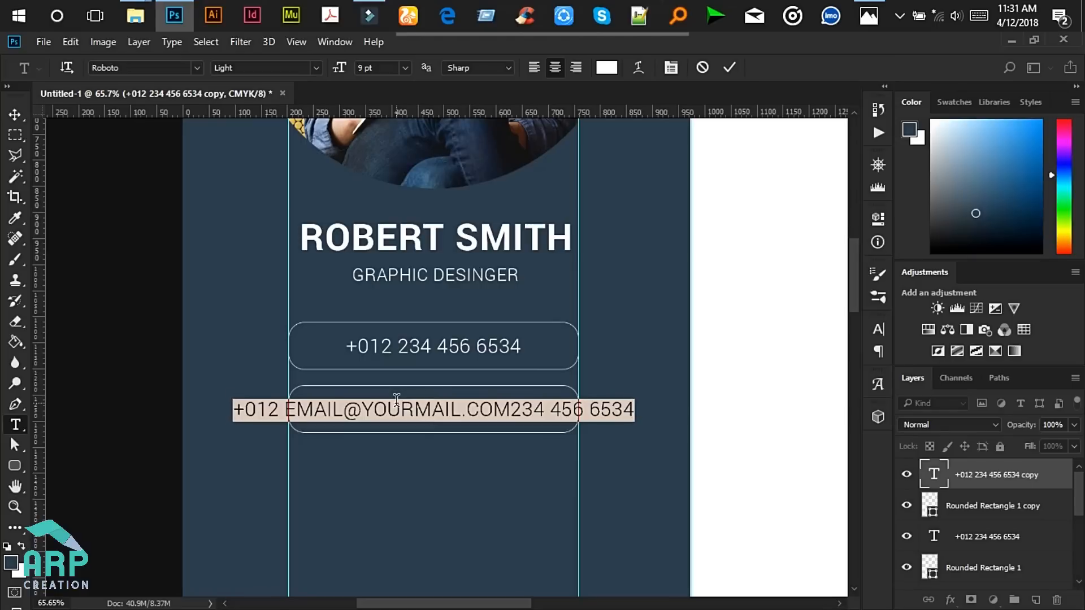
key("BackSpace")
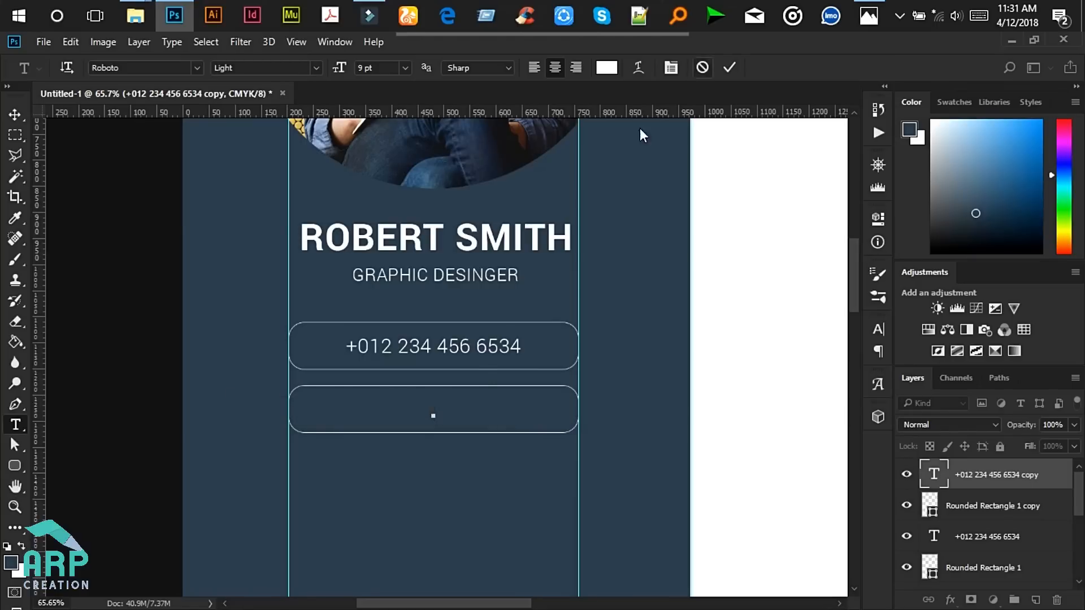
type("YOURNAME")
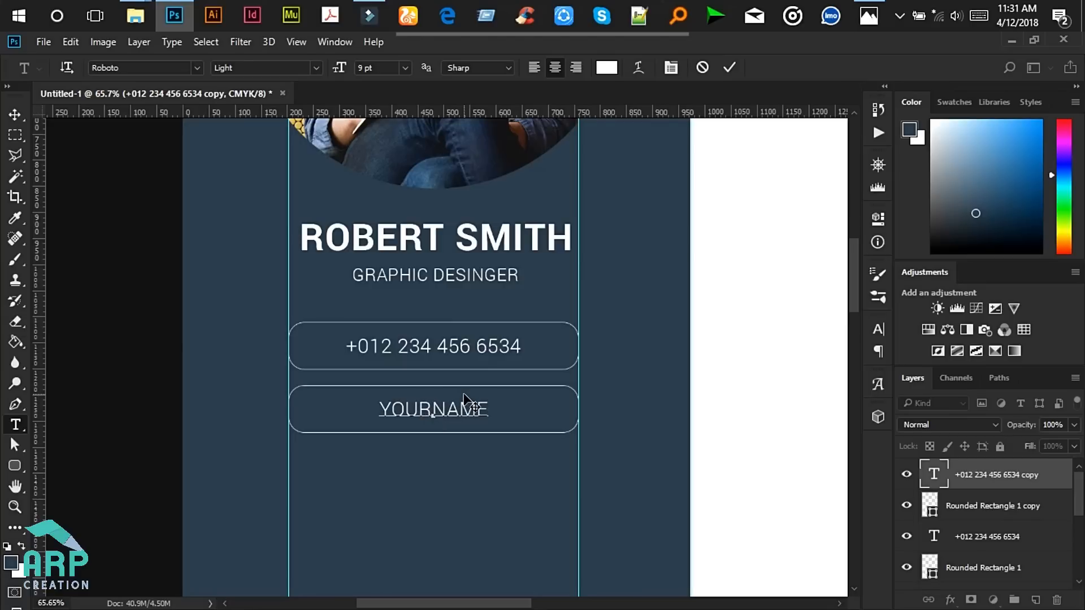
type("@MAIL.")
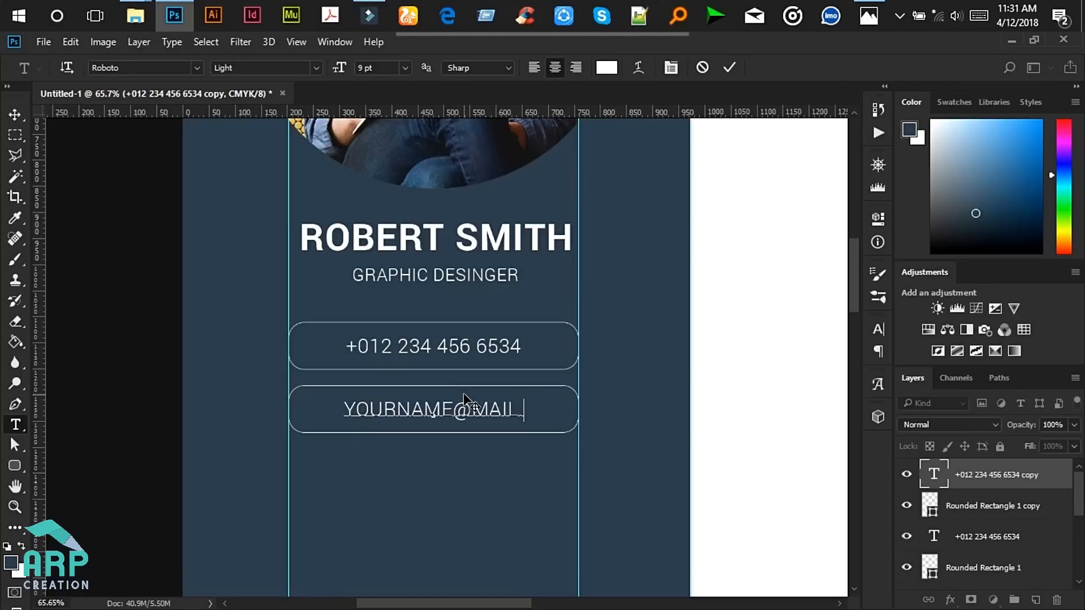
key("ctrl+a")
key("BackSpace")
type("yourname")
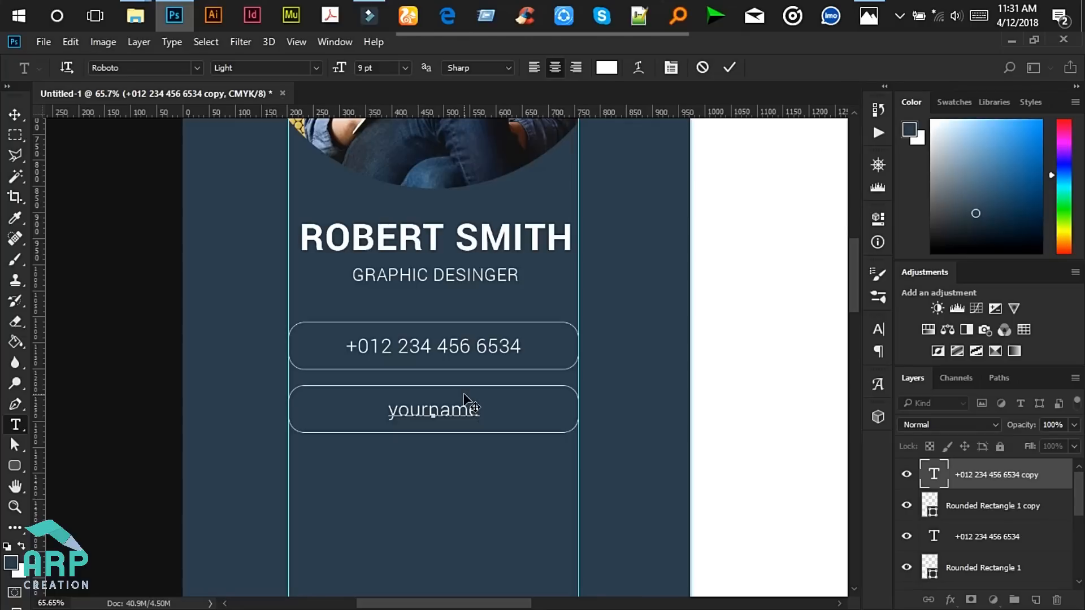
type("@mail.com")
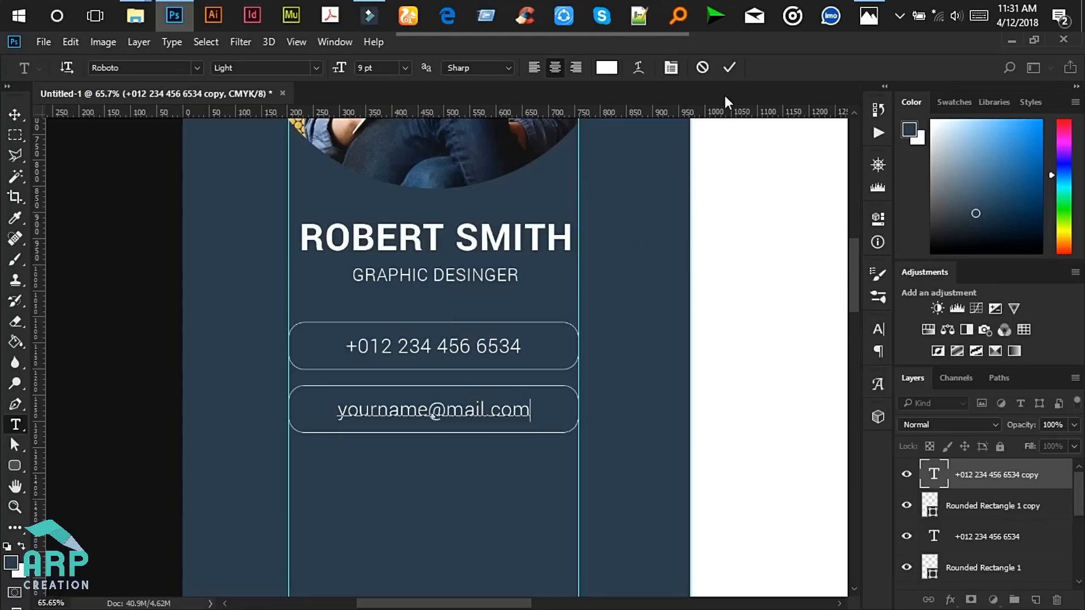
left_click(728, 68)
scroll(542, 385, "down", 5)
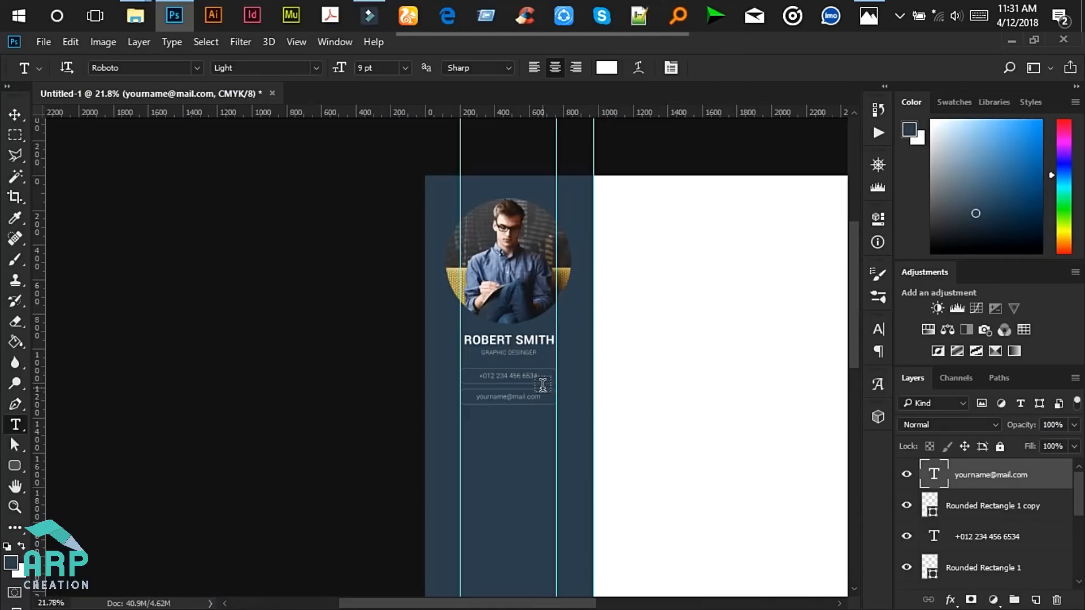
- Duplicate the e-mail text with its box and nudge the copy just below the second box
key("v")
scroll(494, 418, "up", 3)
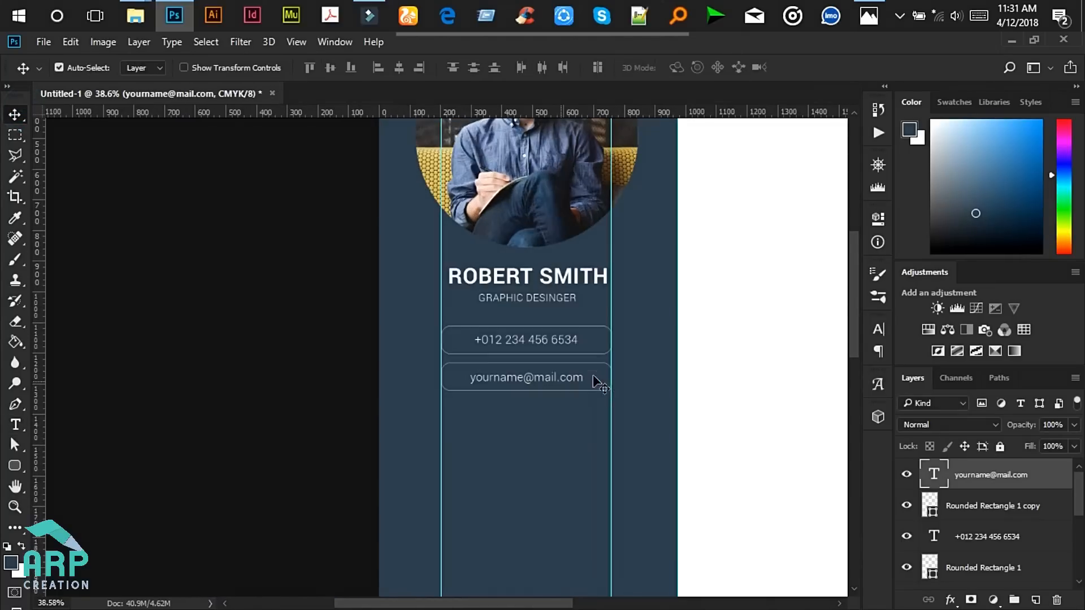
scroll(666, 370, "up", 3)
left_click(986, 510, "ctrl")
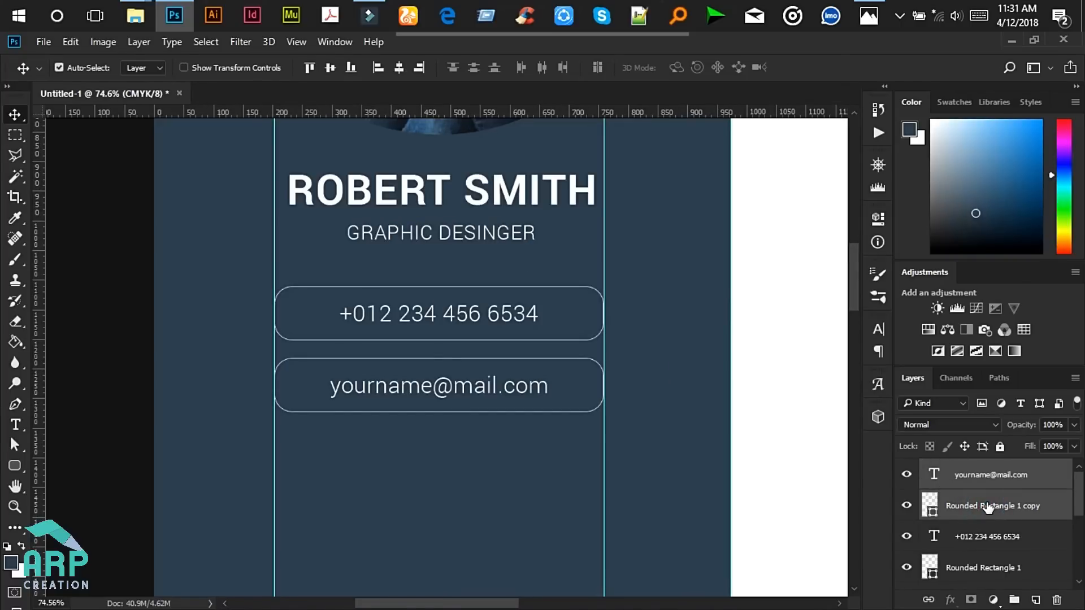
key("ctrl+j")
key("Down")
key("Down")
key("Down")
key("Down")
key("Down")
key("Down")
key("Down")
key("Down")
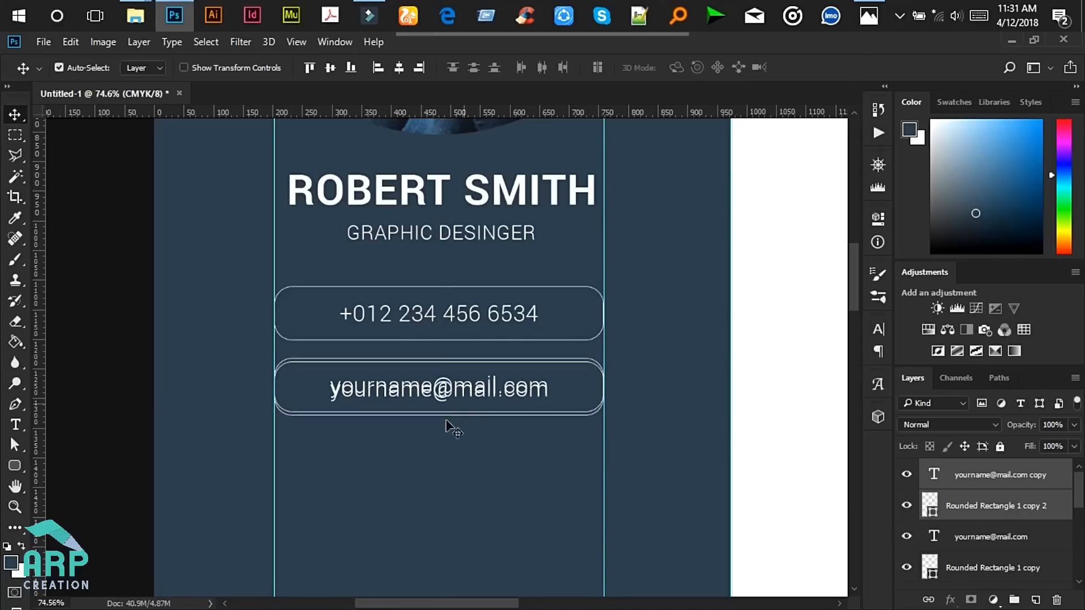
scroll(441, 429, "down", 4)
scroll(441, 429, "down", 3)
key("shift+Down")
key("shift+Down")
key("shift+Down")
key("shift+Down")
key("shift+Down")
key("shift+Down")
scroll(434, 467, "up", 5)
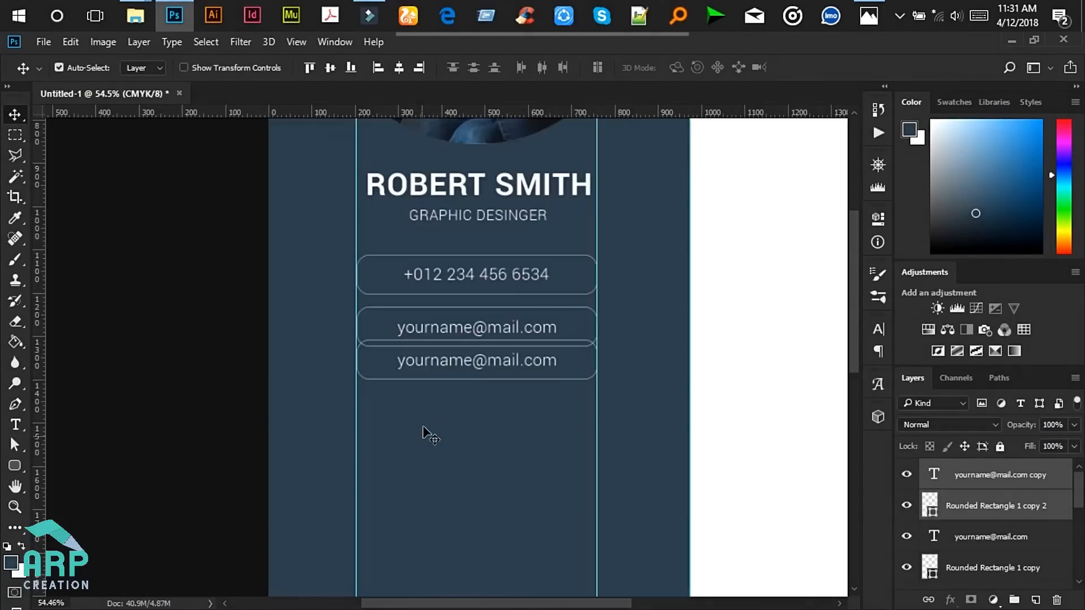
key("Down")
key("Down")
key("Down")
key("Down")
key("Down")
key("Down")
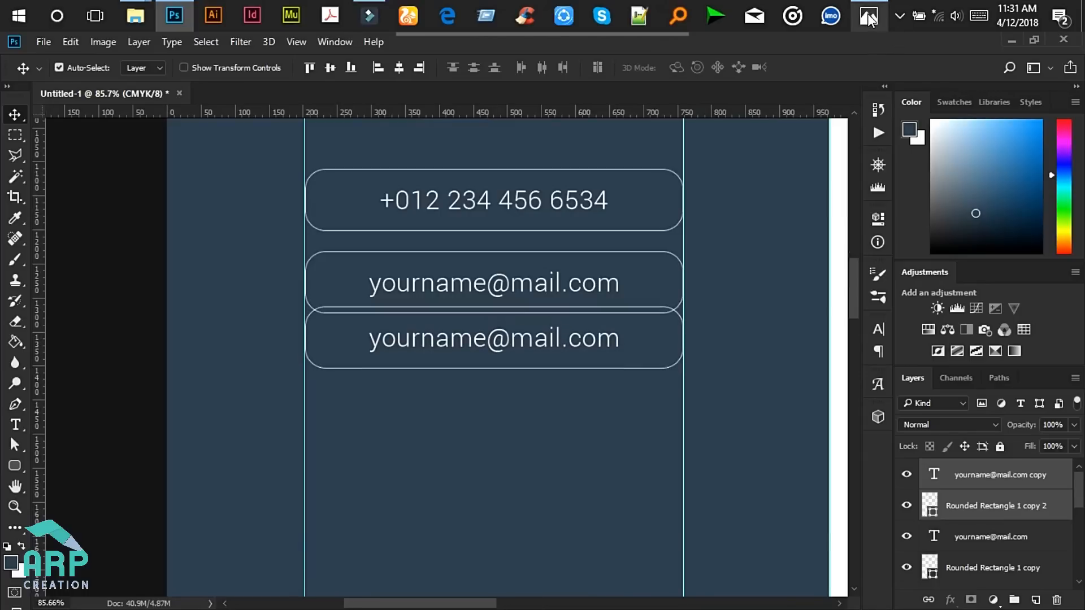
left_click(869, 15)
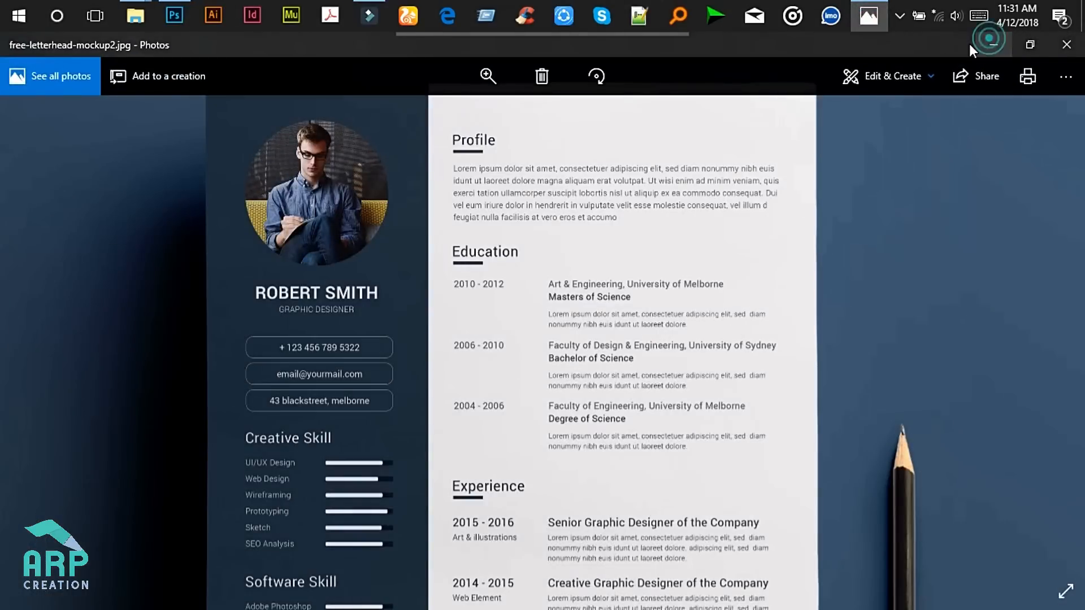
left_click(989, 42)
key("Down")
key("Down")
key("Down")
key("Down")
key("Down")
key("Down")
key("Down")
key("Down")
key("Down")
key("Down")
key("Down")
key("Down")
key("Down")
key("Down")
key("Down")
key("Down")
key("Down")
key("Down")
key("Down")
key("Down")
key("Down")
key("Down")
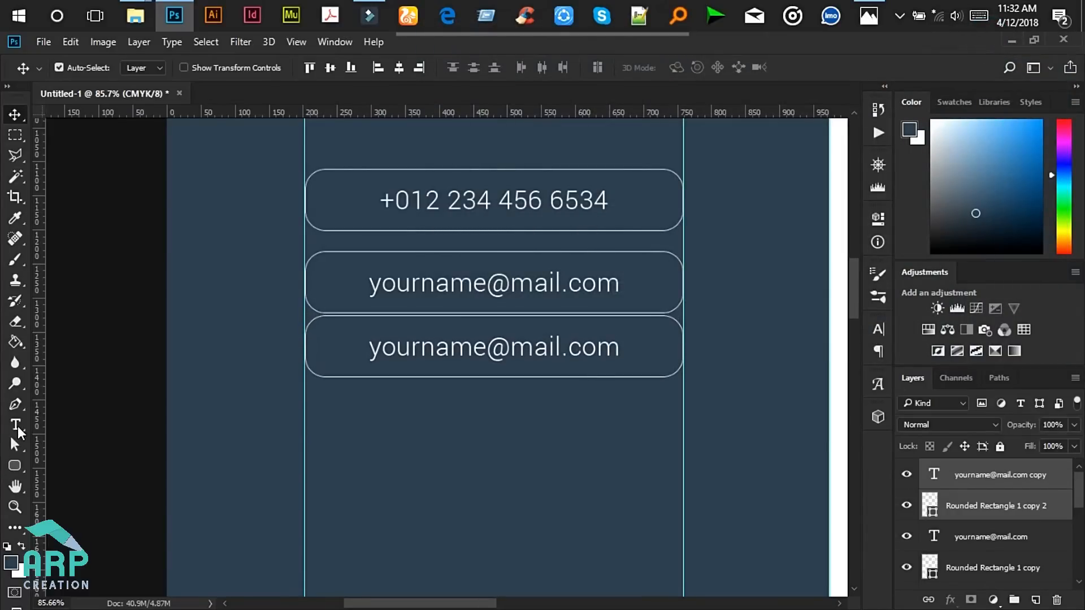
- Replace the third box's text with a placeholder street address ending in 'USA'
left_click(17, 426)
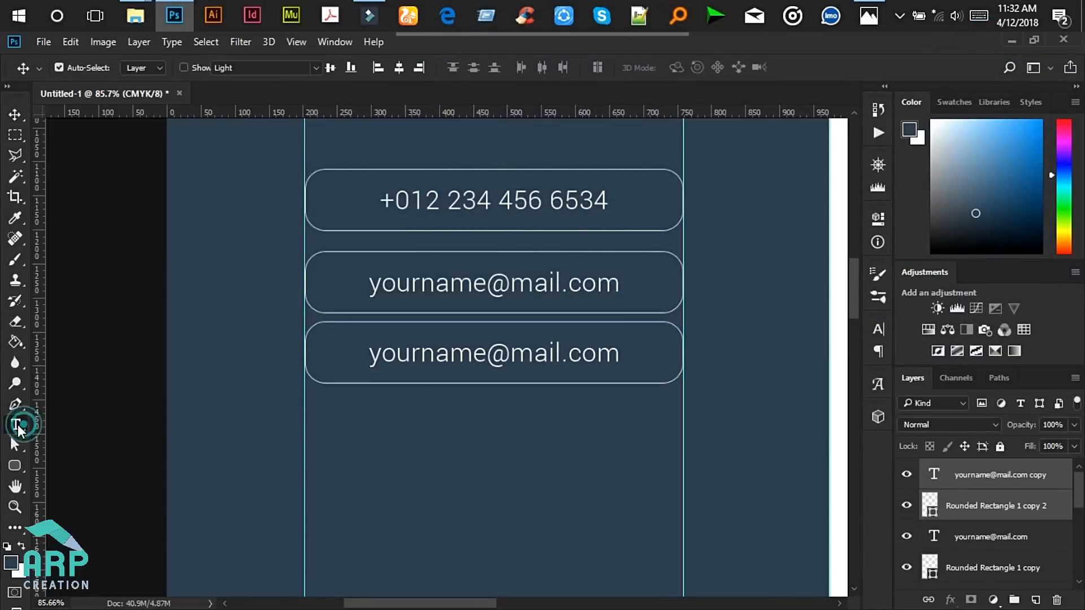
left_click(478, 352)
key("ctrl+a")
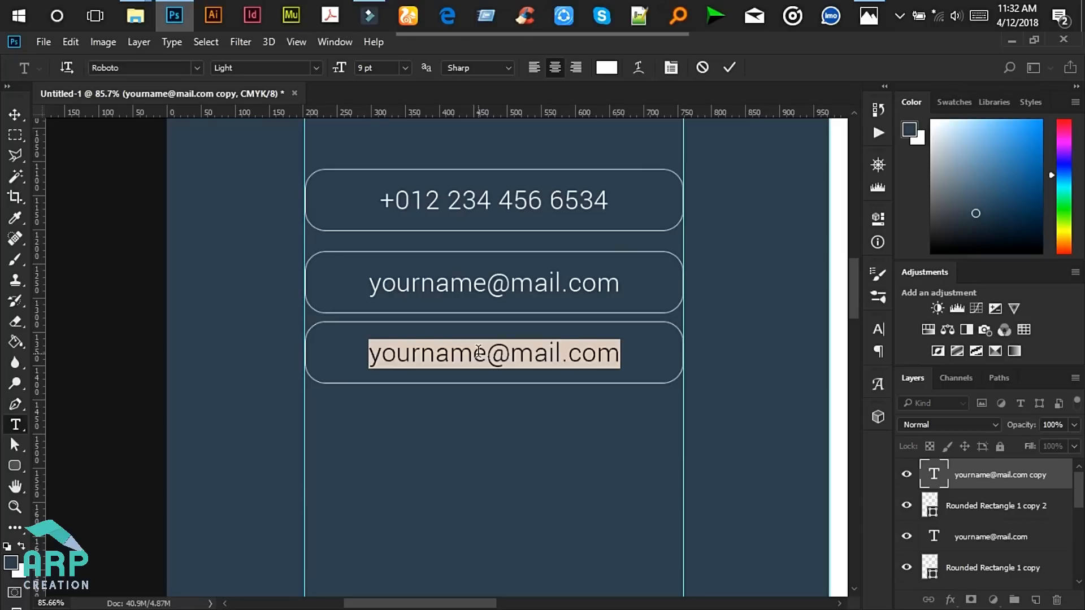
type("123 blackstreet, N")
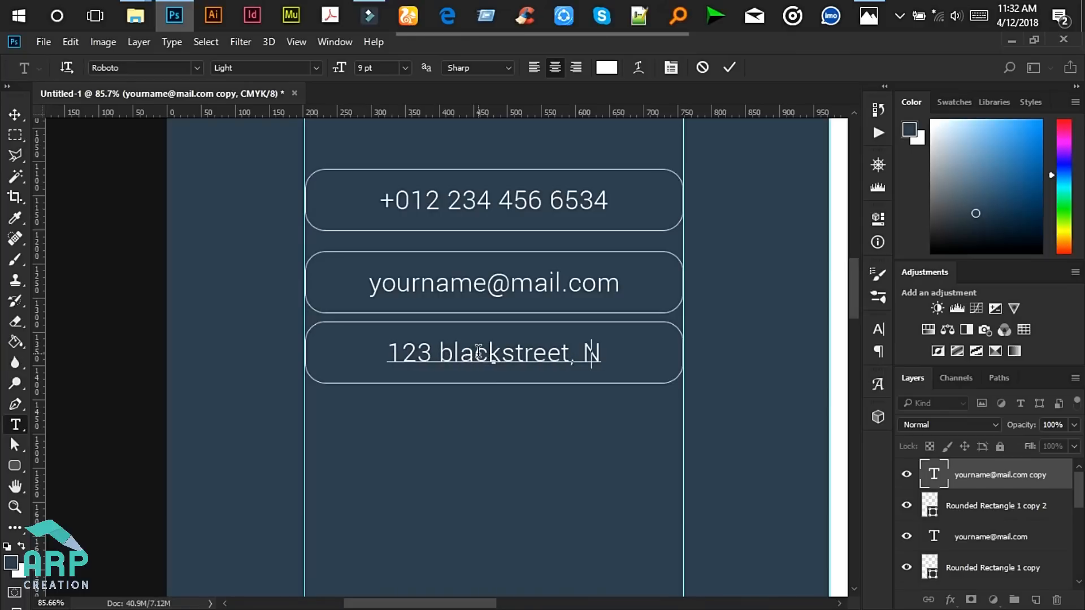
key("BackSpace")
type("USA")
left_click(13, 111)
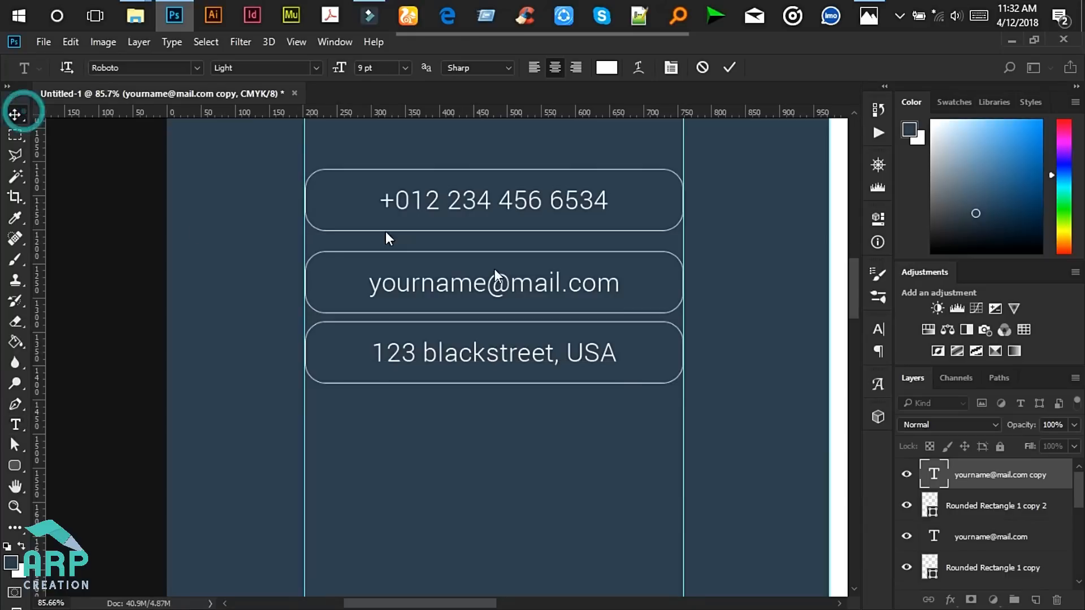
- Nudge the e-mail text and its box up one step to even the spacing
left_click(961, 543)
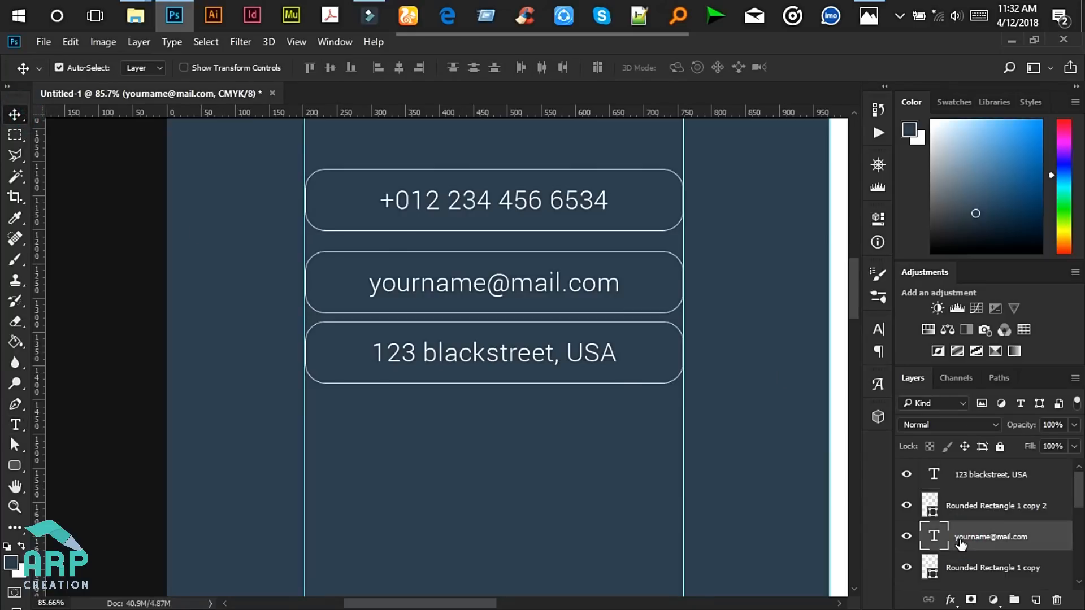
left_click(979, 568, "ctrl")
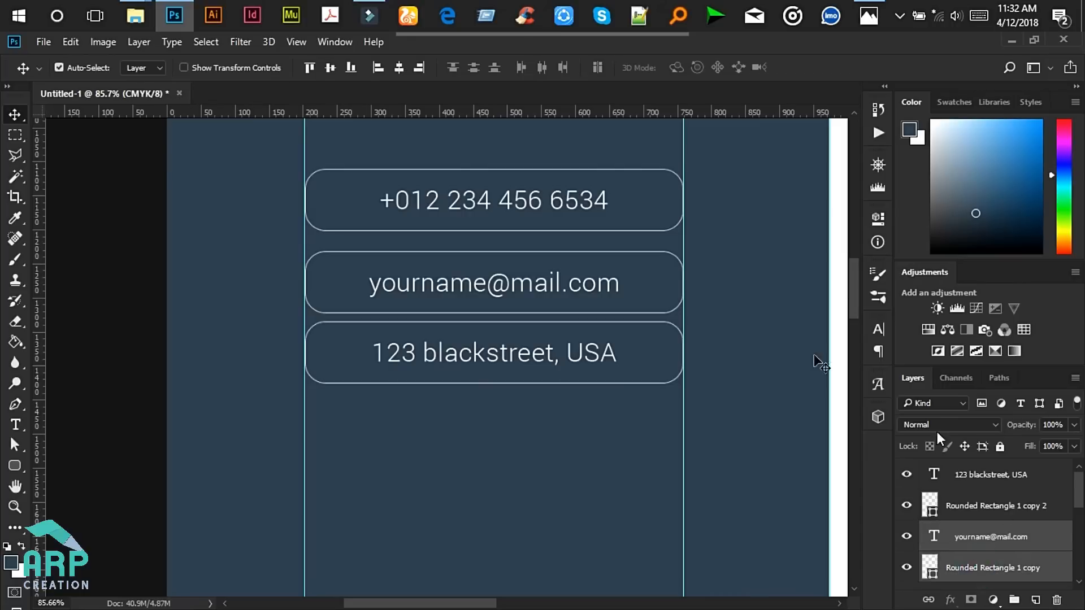
key("Up")
key("Up")
key("Up")
key("Up")
key("Up")
key("Up")
key("Up")
key("Up")
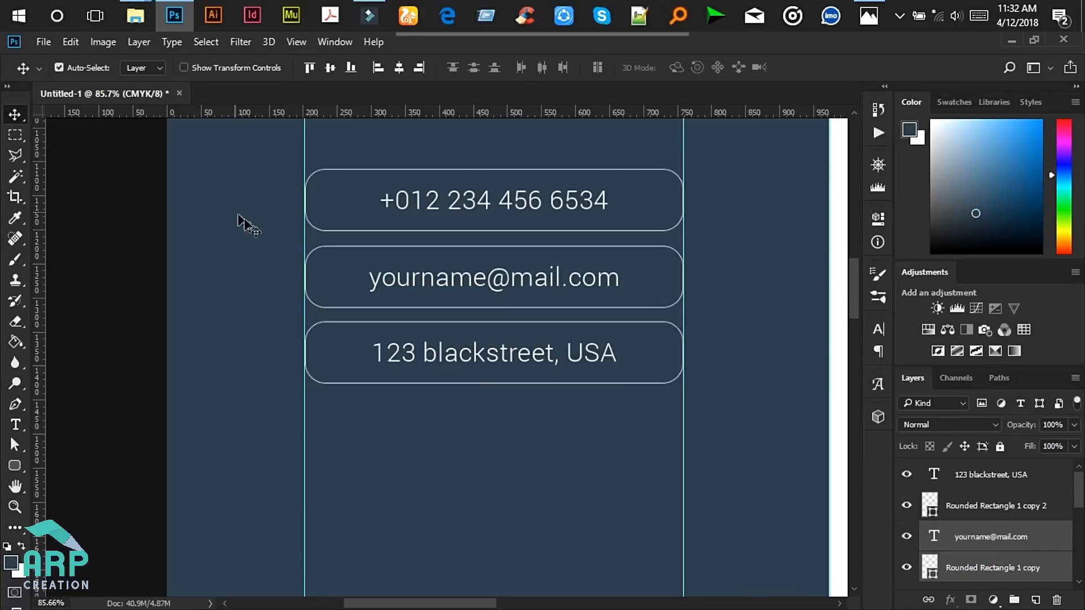
scroll(446, 364, "down", 4)
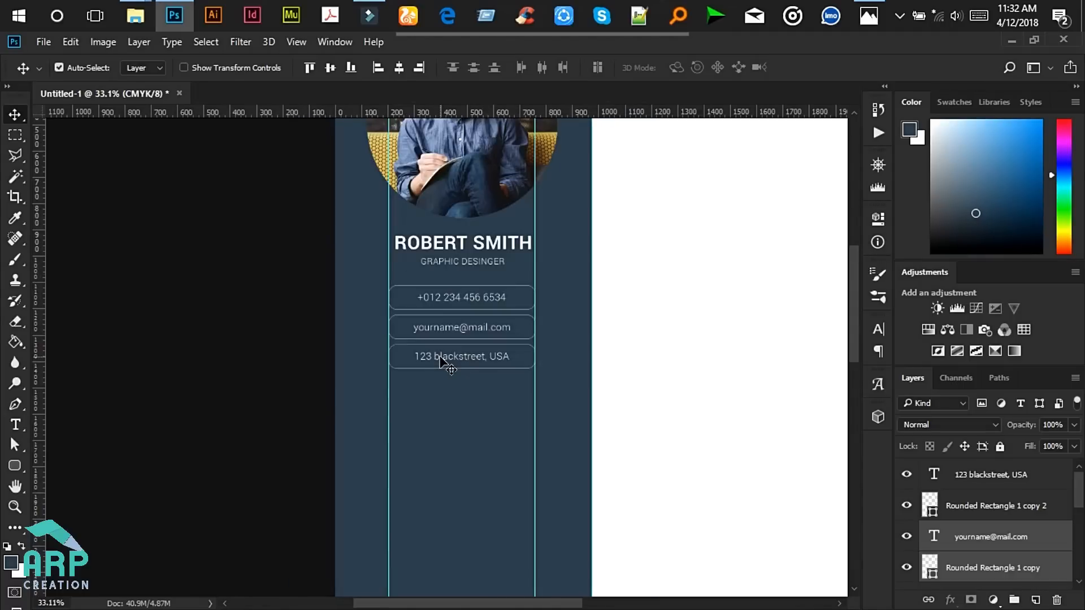
- Pan the reference résumé to its name area, then return to the Photoshop document
left_click(869, 17)
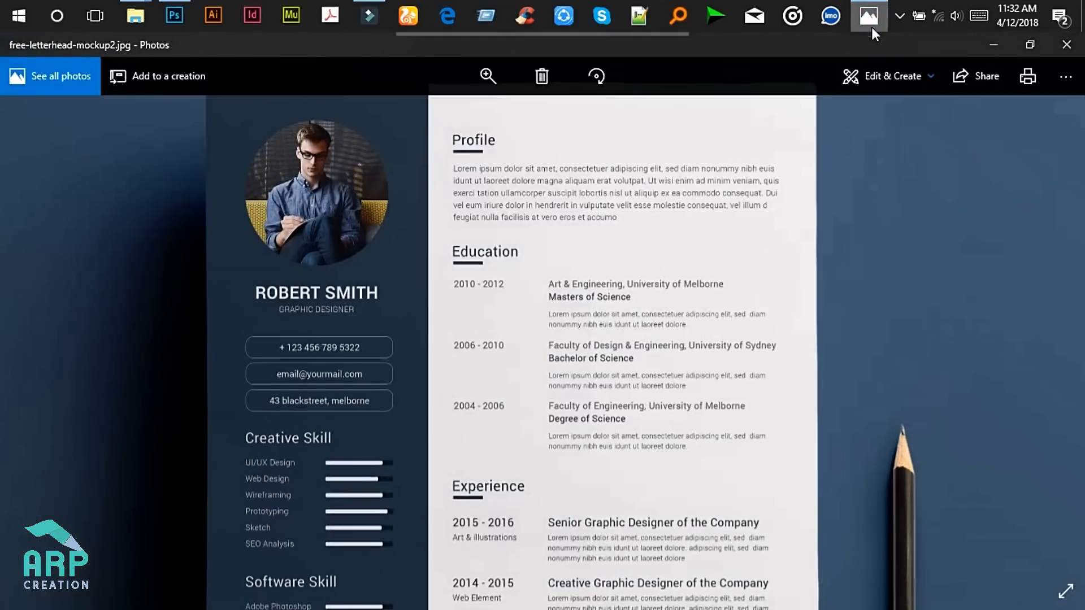
scroll(402, 277, "down", 4)
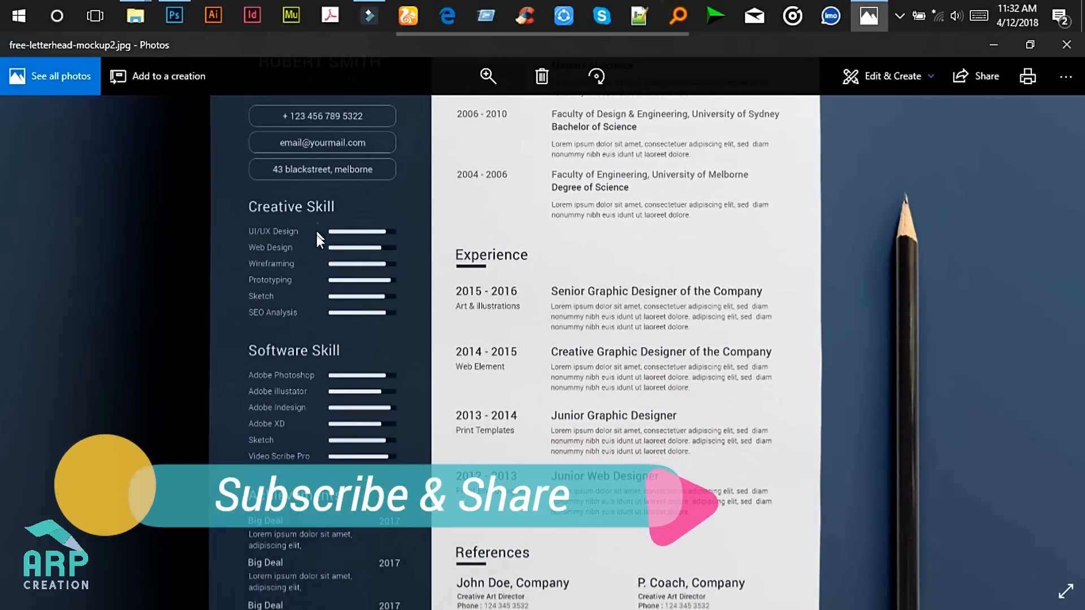
left_click_drag(317, 235, 309, 266)
left_click(993, 45)
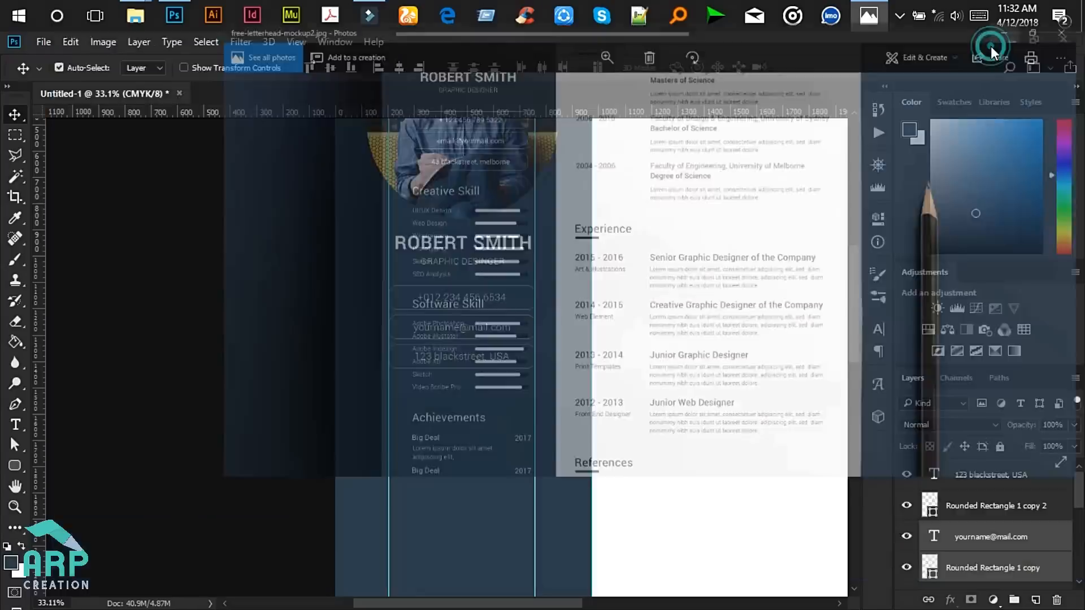
scroll(477, 388, "up", 2)
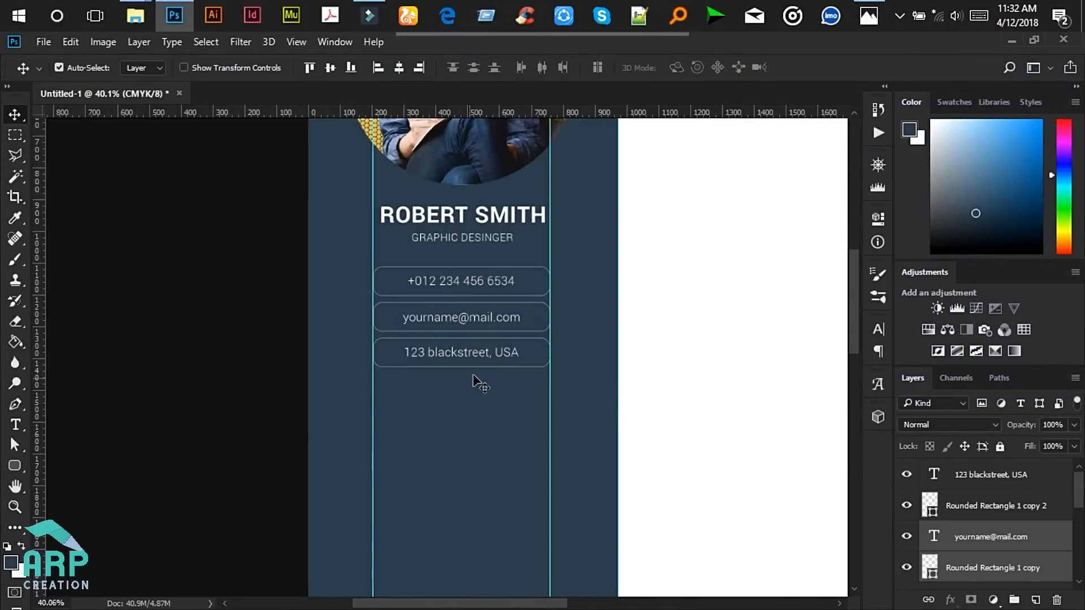
left_click(881, 17)
left_click(986, 52)
scroll(519, 367, "up", 3)
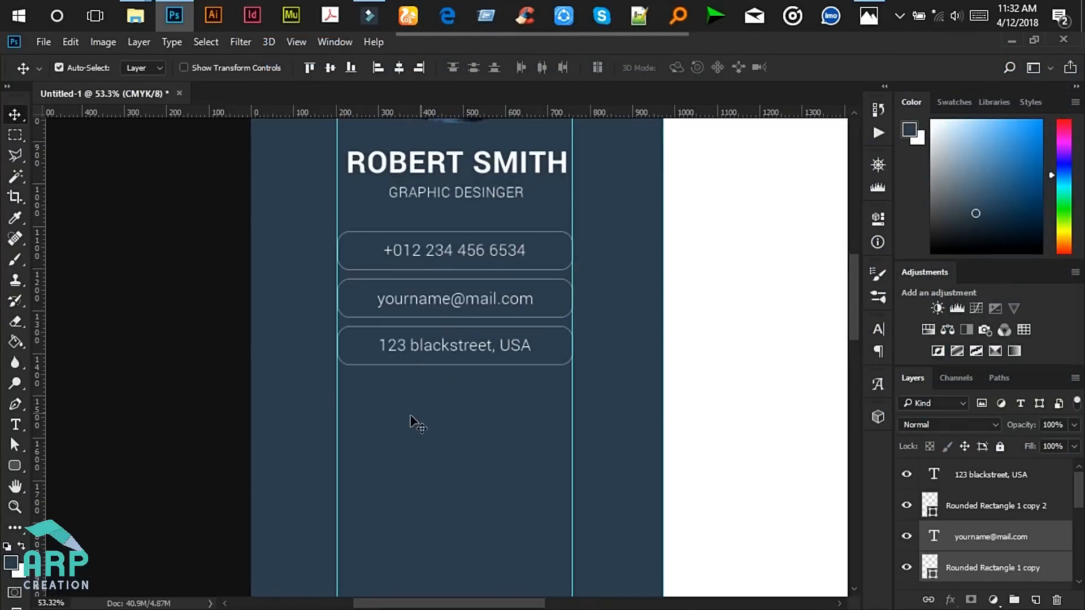
left_click(16, 425)
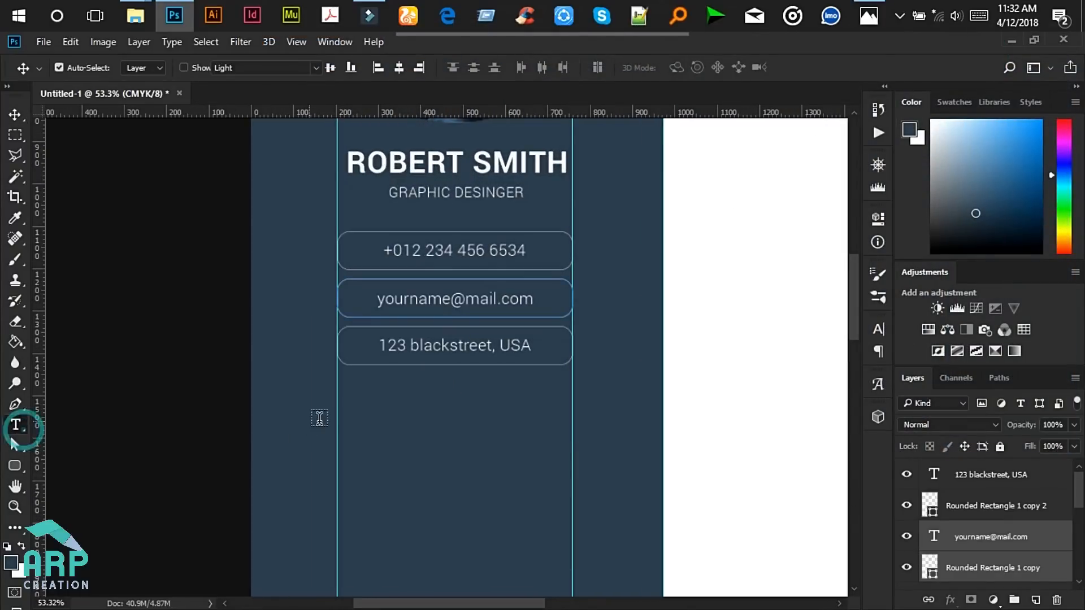
- Type the heading 'Creative Skill' below the address box and fix the typo
left_click(337, 413)
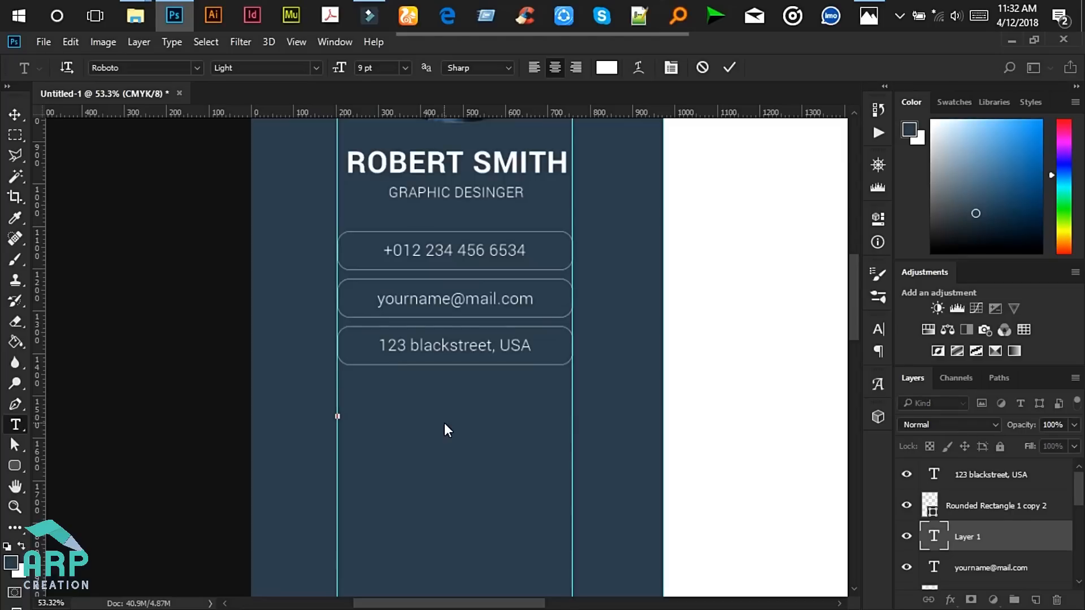
type("Creative JS")
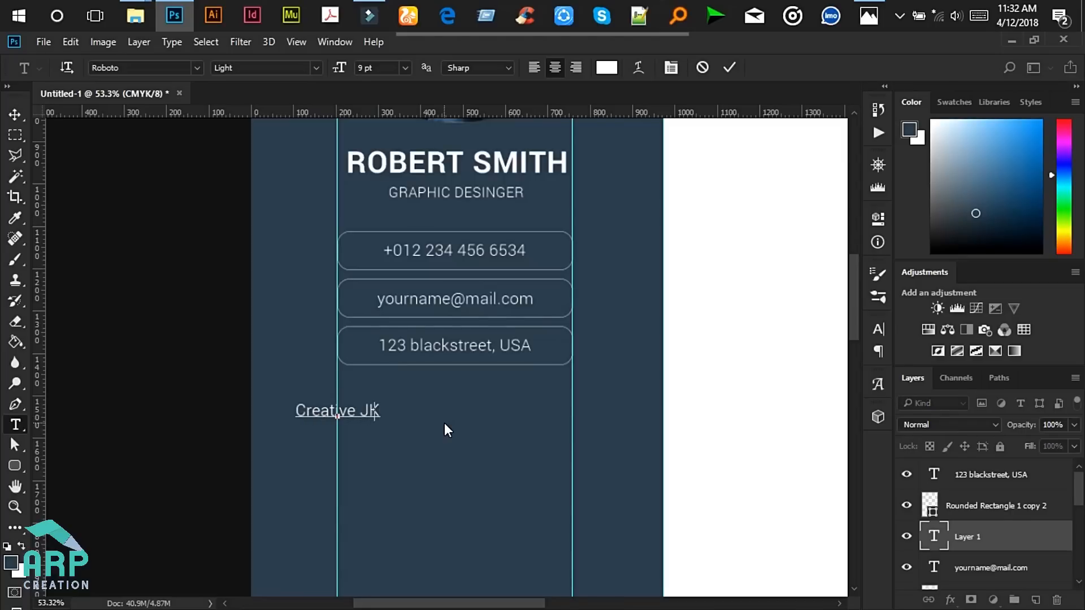
key("Left")
key("BackSpace")
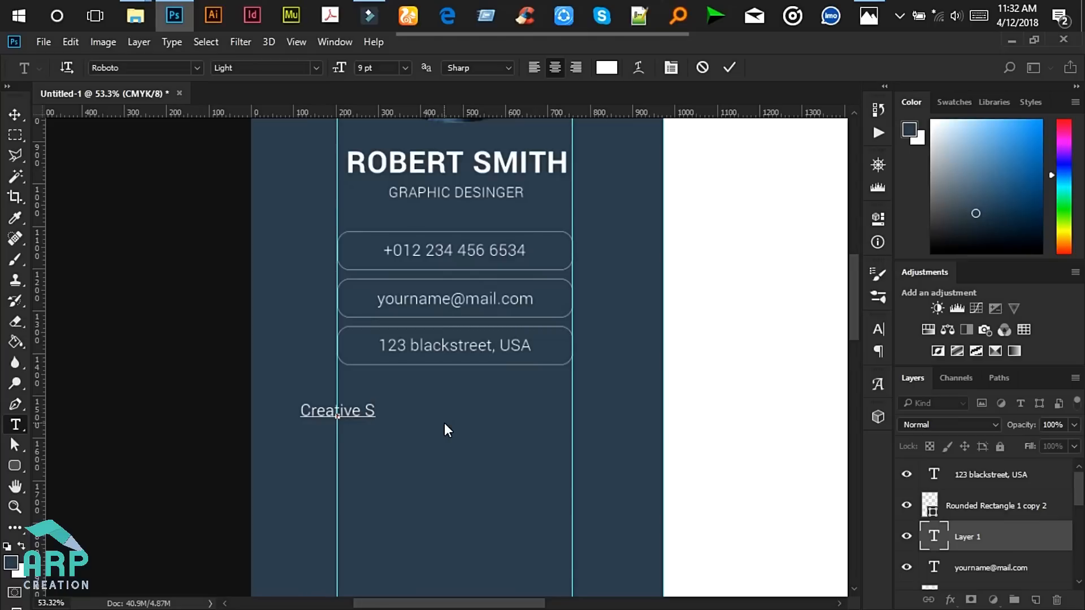
type("kil")
- Left-align the heading, set it to Roboto Regular 14 pt, and commit it
key("ctrl+a")
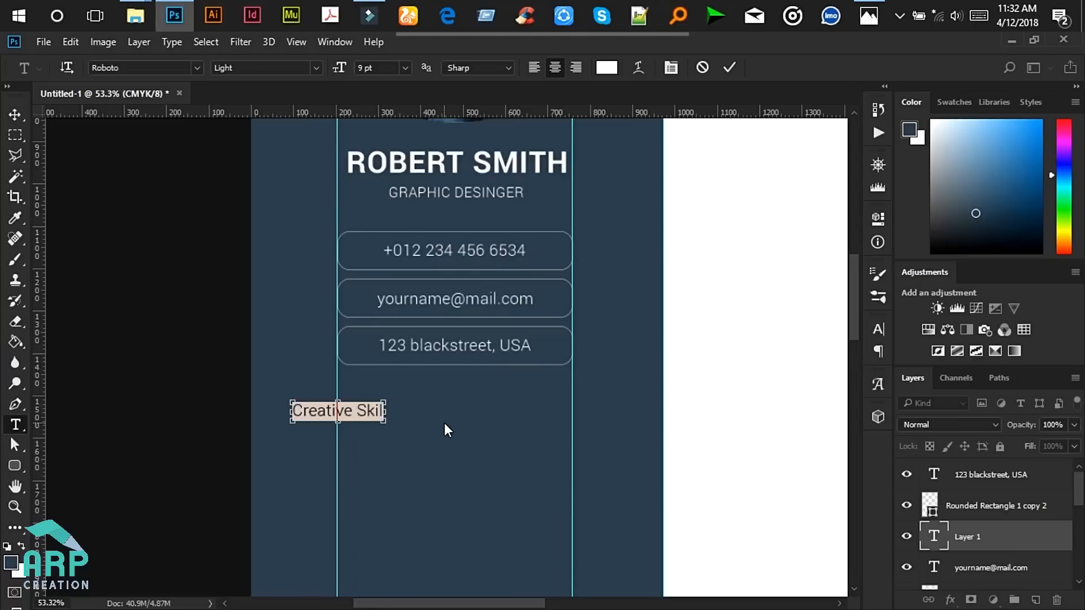
left_click(535, 67)
scroll(372, 434, "up", 1)
left_click(371, 410)
key("ctrl+a")
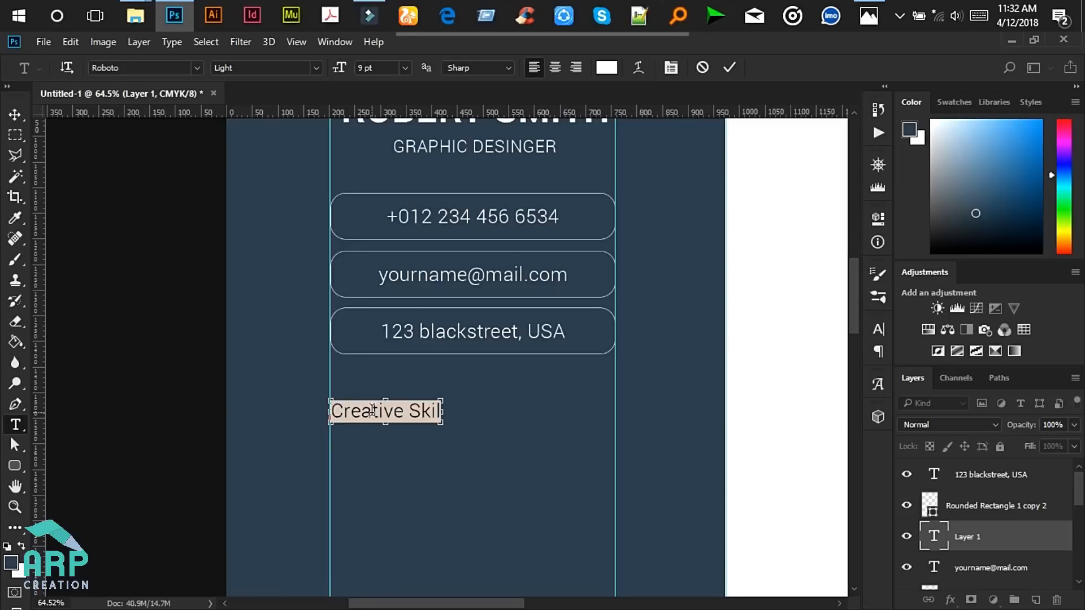
left_click(315, 67)
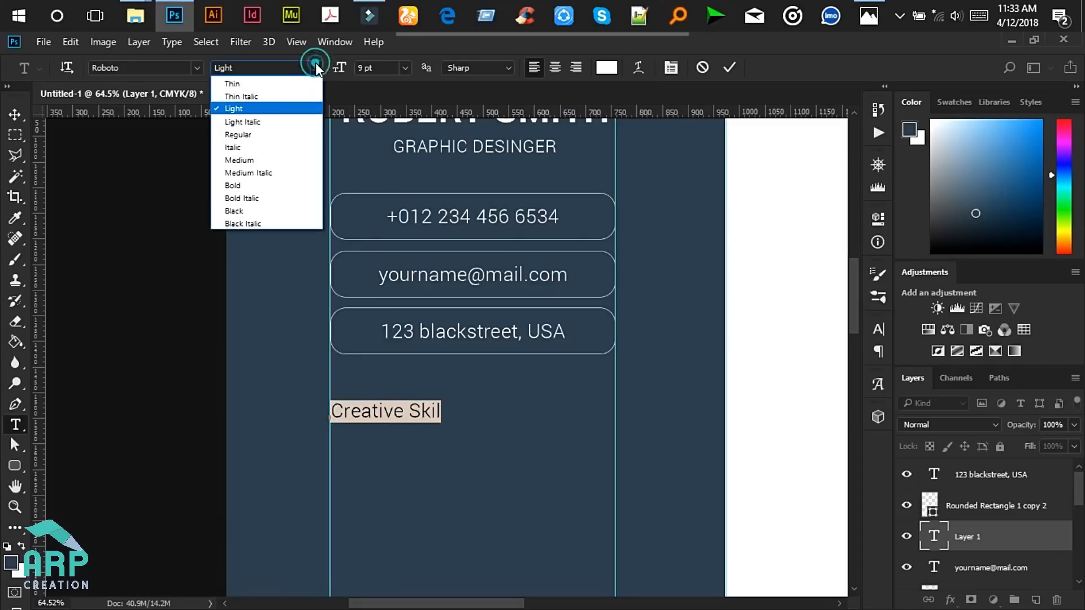
left_click(278, 133)
left_click(365, 68)
type("14")
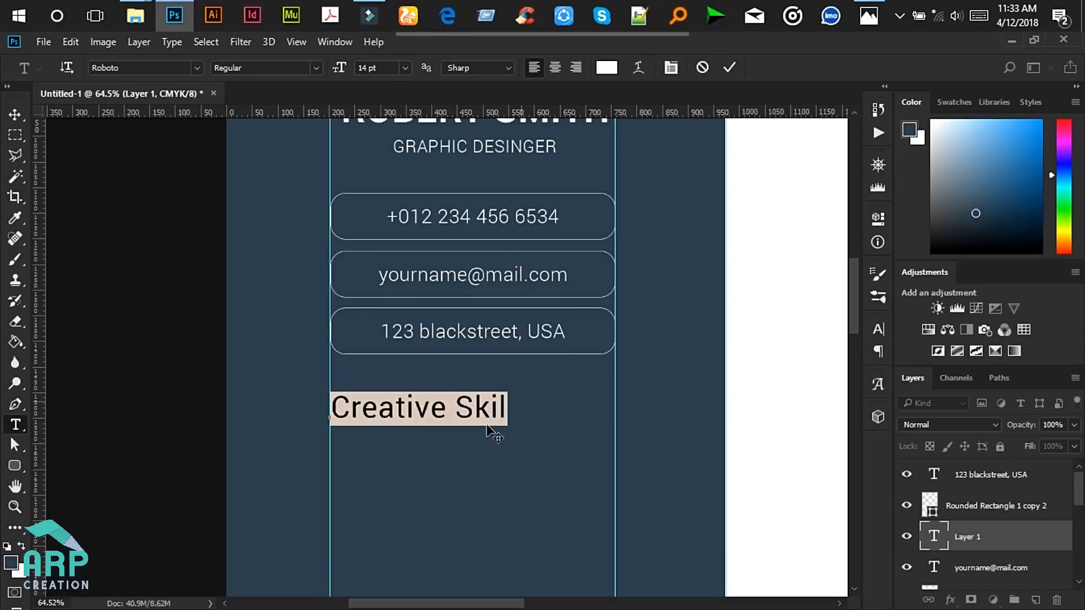
left_click(506, 408)
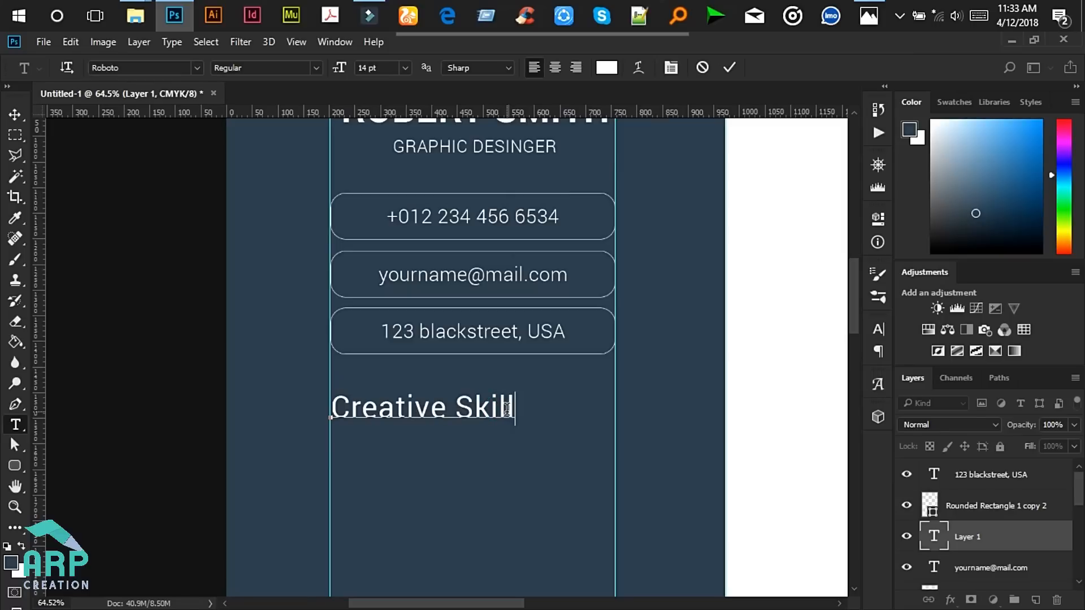
type("l")
left_click(730, 67)
- Compare the sidebar against the reference résumé mockup in Photos
scroll(522, 334, "down", 5)
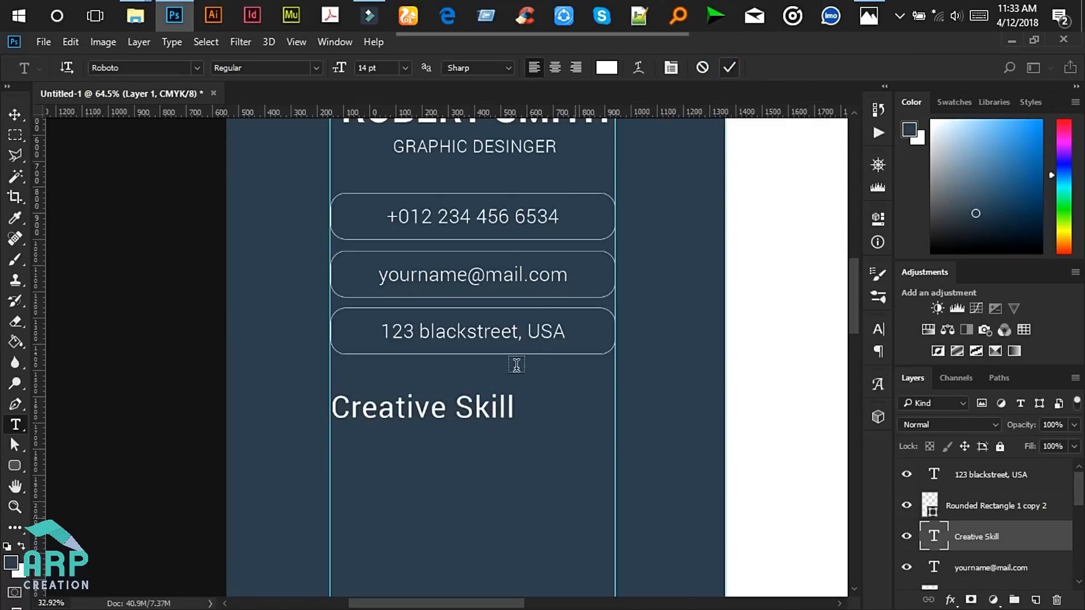
left_click(16, 114)
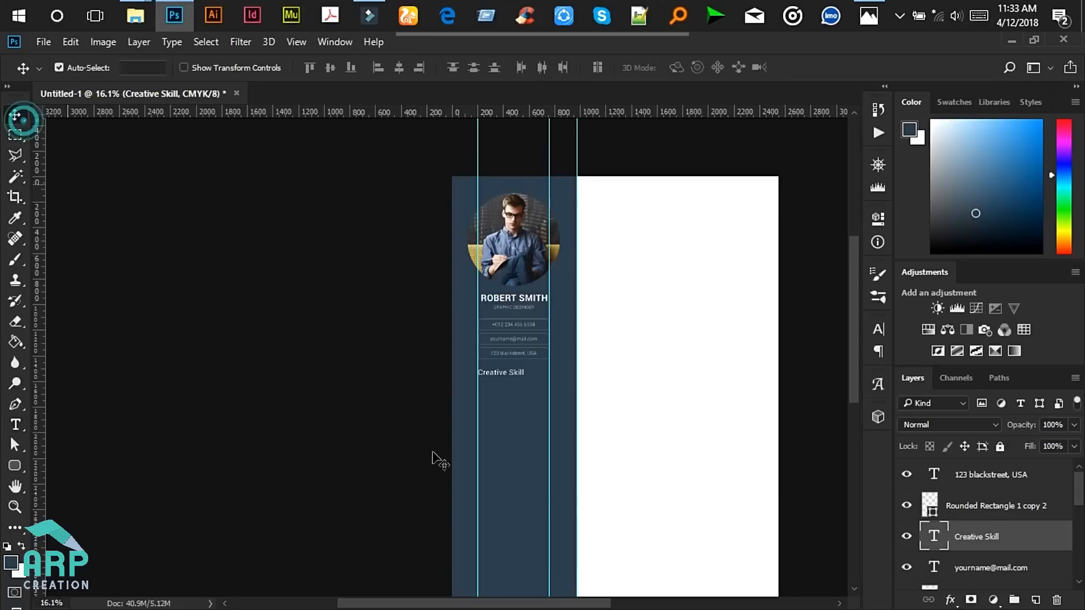
scroll(609, 436, "up", 2)
scroll(609, 435, "up", 1)
scroll(465, 317, "up", 5)
scroll(465, 317, "up", 1)
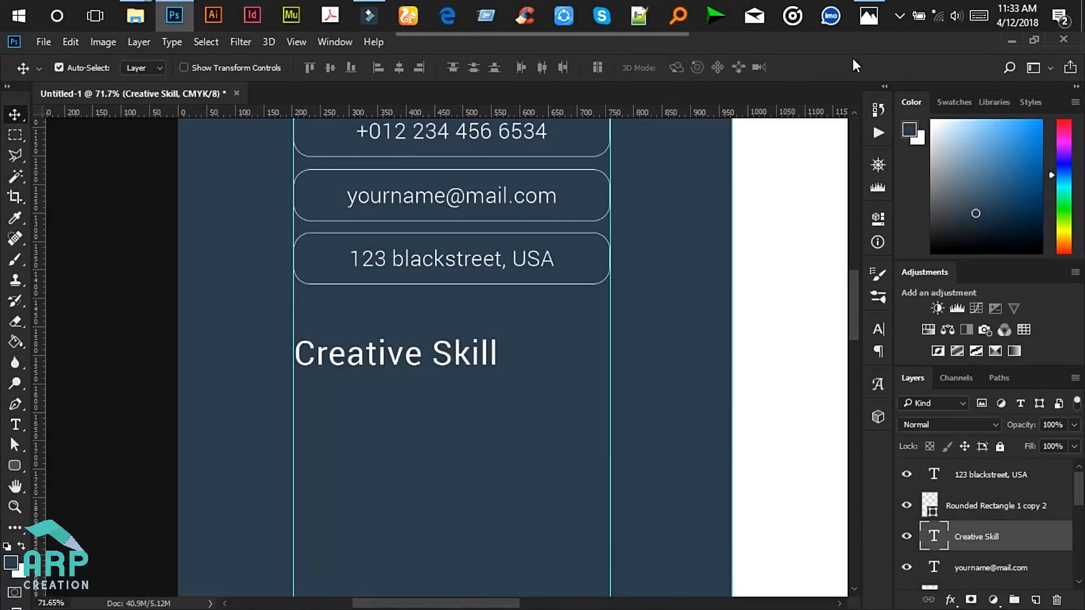
left_click(868, 16)
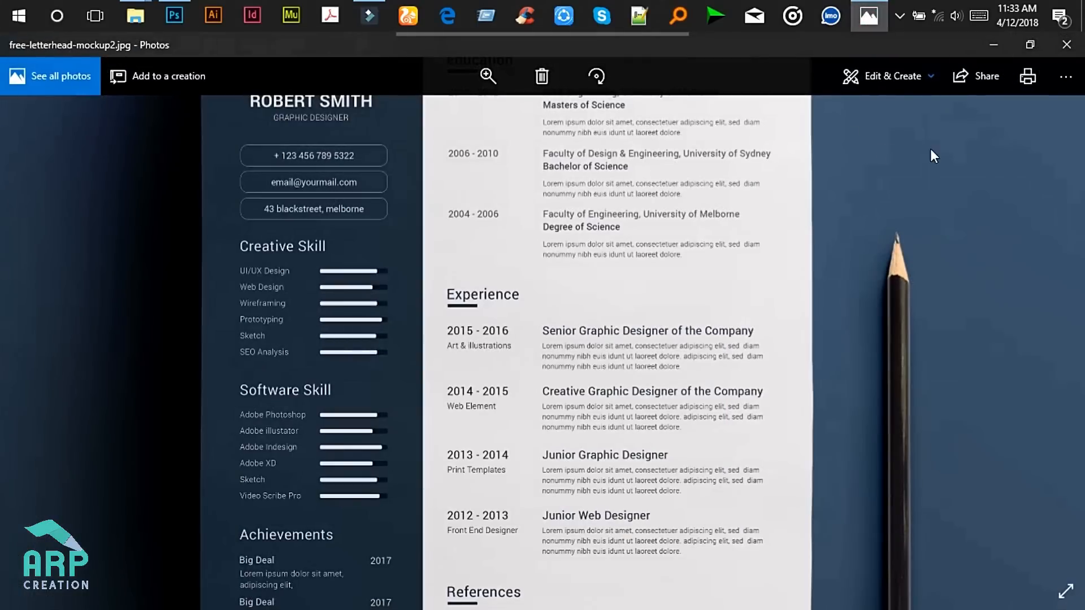
- Leave the reference image and return to the Photoshop design
left_click(993, 46)
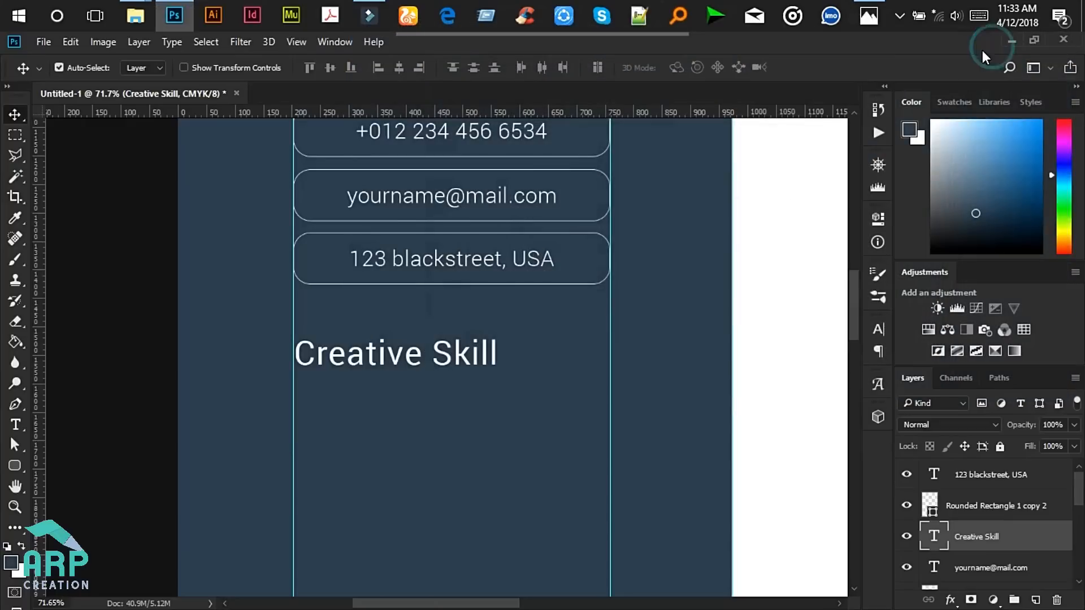
scroll(586, 339, "down", 3)
scroll(587, 344, "down", 1)
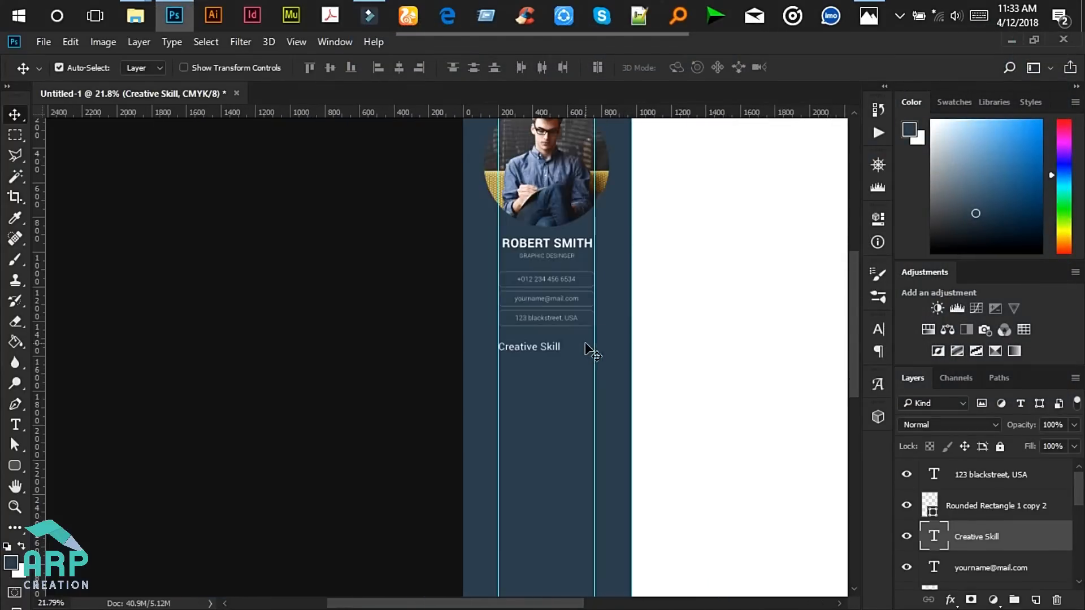
scroll(616, 153, "down", 1)
scroll(627, 164, "up", 1)
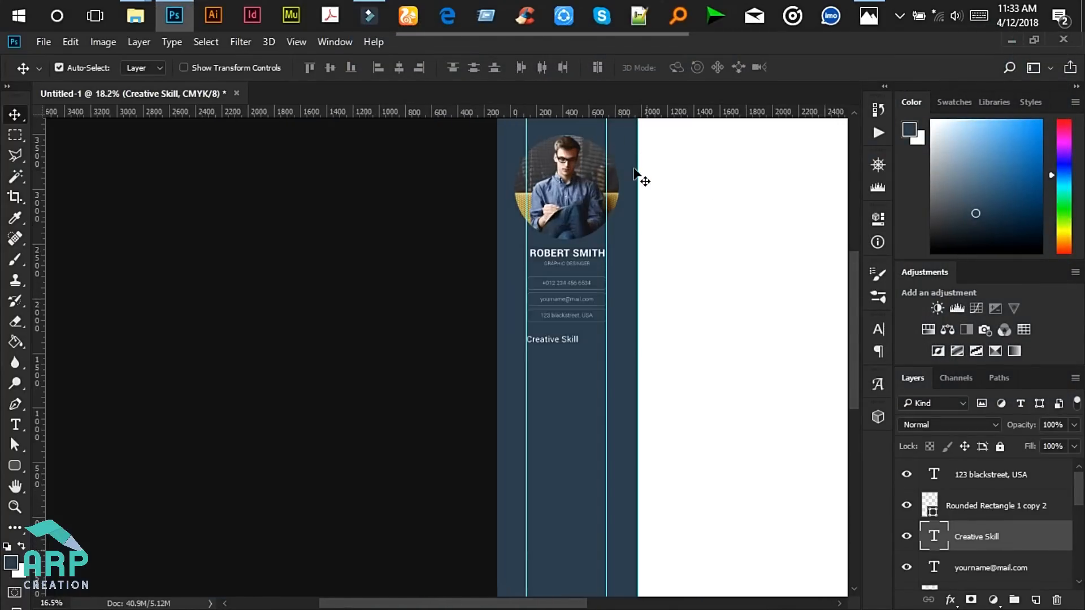
scroll(483, 177, "down", 1)
scroll(400, 147, "up", 2)
scroll(389, 167, "up", 1)
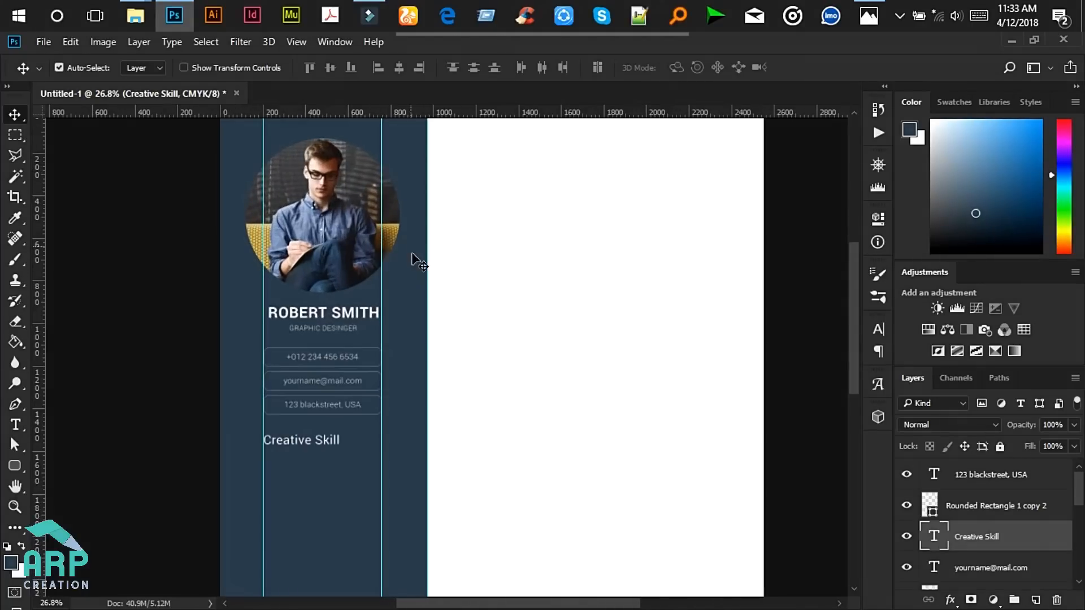
- Narrow the navy sidebar rectangle to about 95% width, roughly 939 px
left_click(411, 275)
key("ctrl")
key("ctrl+t")
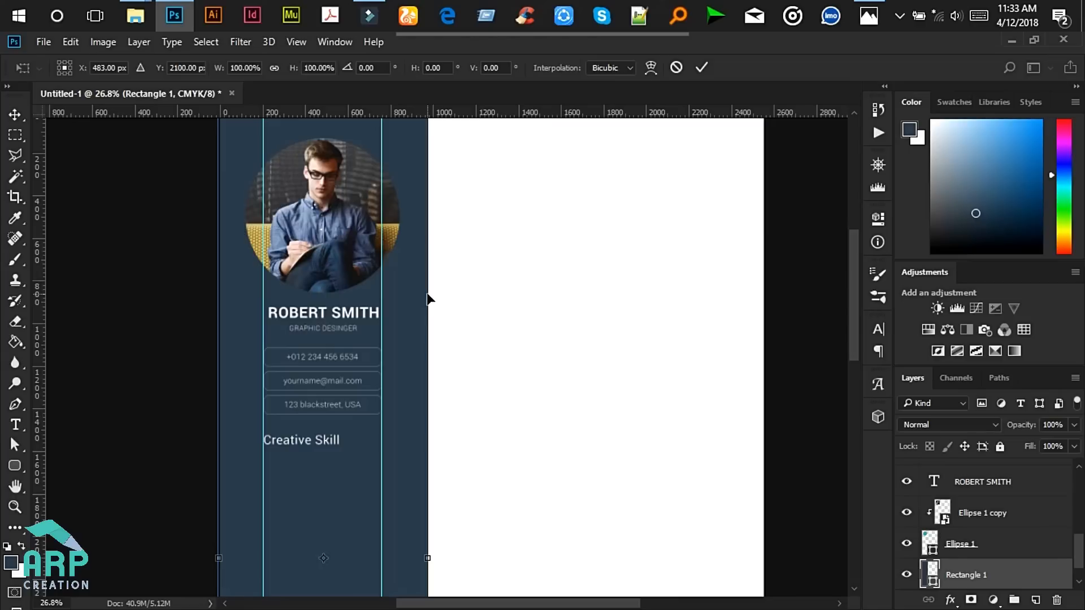
left_click_drag(428, 287, 420, 297)
left_click(702, 69)
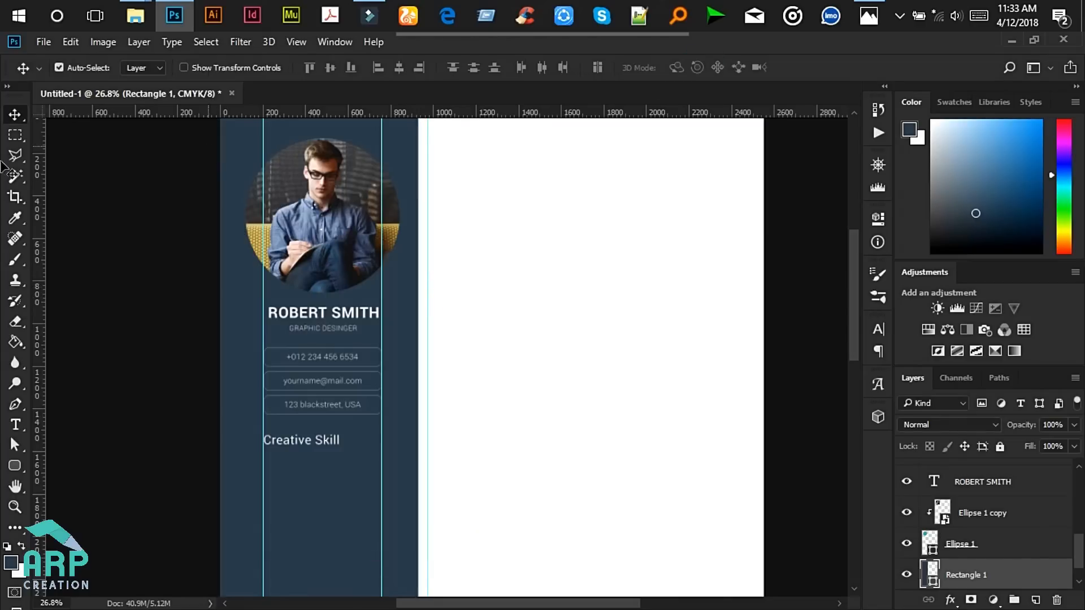
- Move the vertical guide onto the sidebar's new right edge at 930 px
left_click_drag(423, 187, 419, 210)
scroll(339, 277, "down", 2)
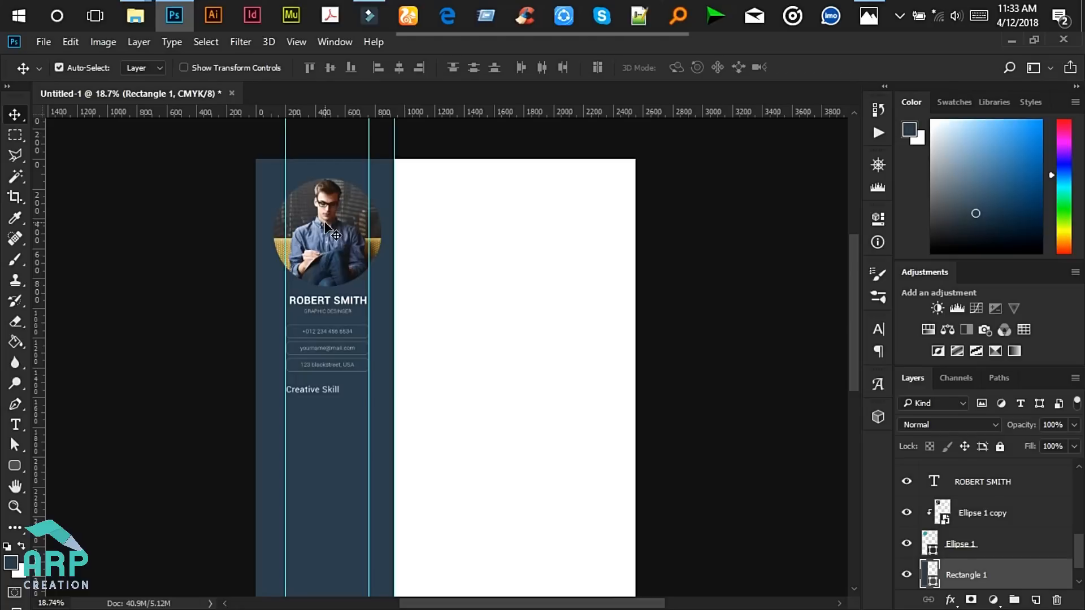
left_click(326, 226)
- Scale the circular photo and its Ellipse 1 circle down to about 88%
left_click(979, 557, "shift")
key("ctrl+t")
scroll(343, 201, "up", 1)
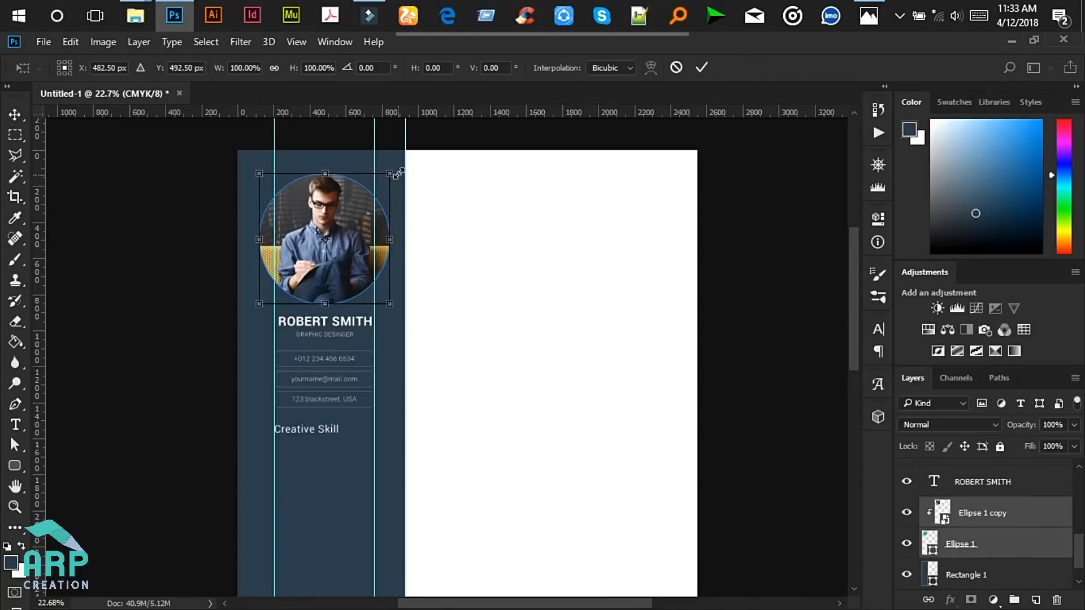
left_click_drag(390, 174, 384, 181)
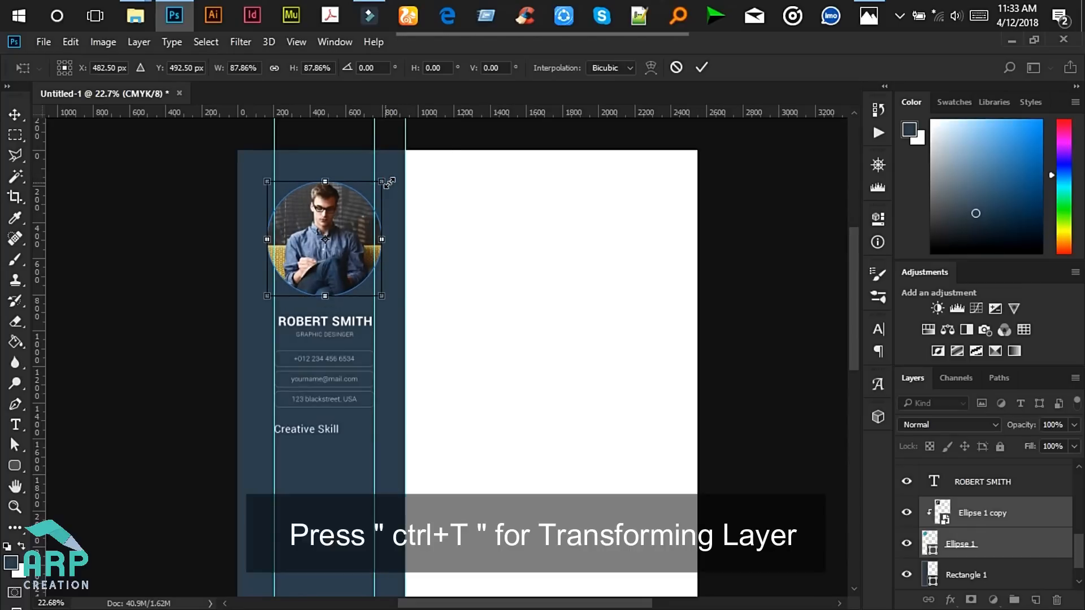
left_click(700, 67)
- Move the margin guides out to about 164 and 801 px and drop the extra guide
scroll(311, 238, "up", 1)
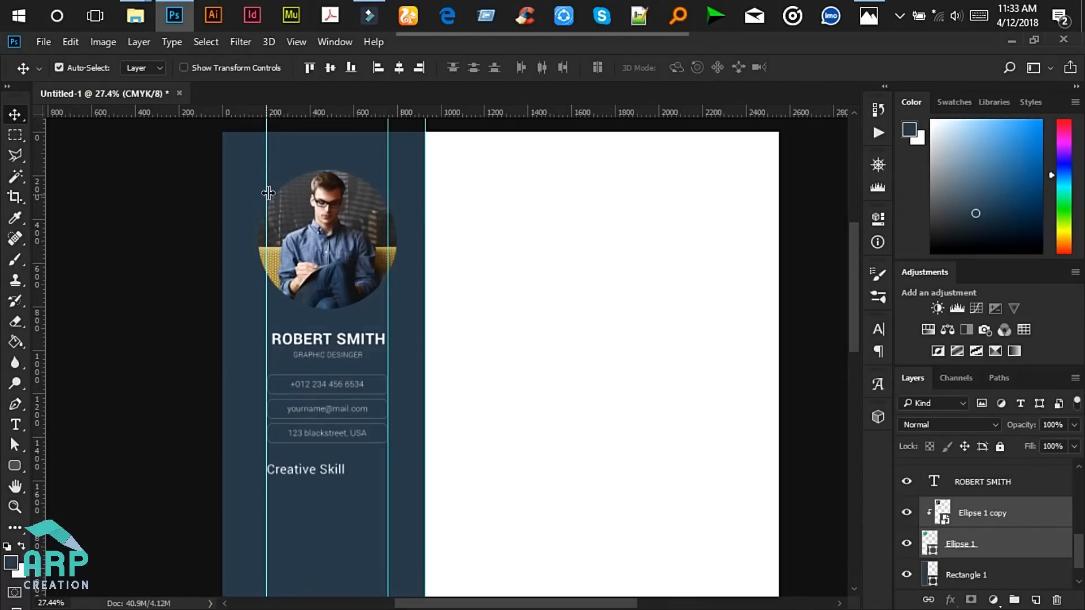
left_click_drag(264, 178, 258, 189)
left_click_drag(387, 160, 398, 147)
scroll(298, 477, "up", 1)
scroll(293, 476, "up", 1)
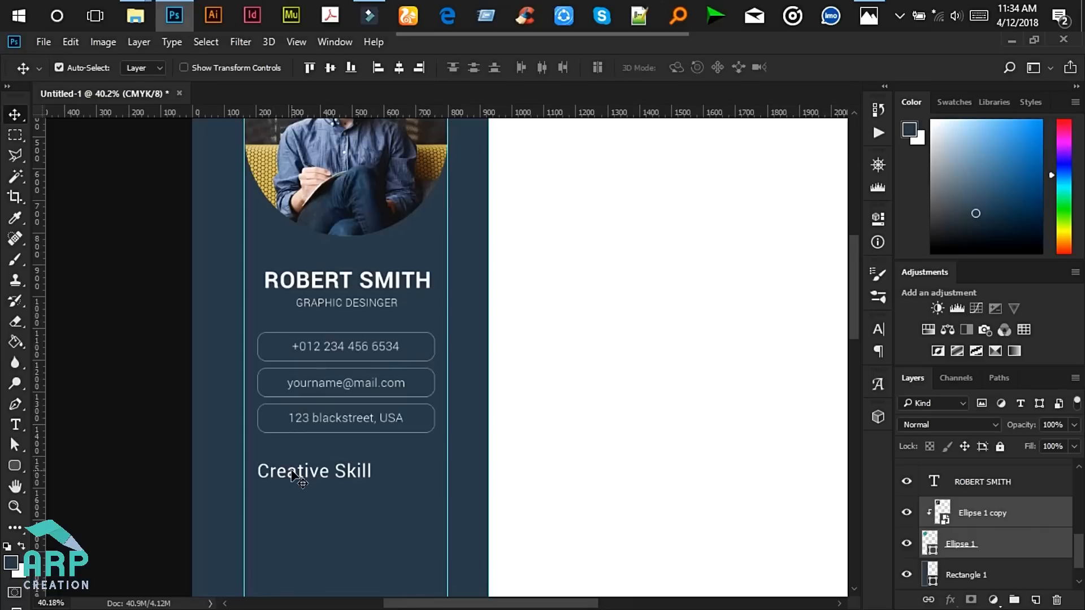
left_click_drag(276, 306, 239, 327)
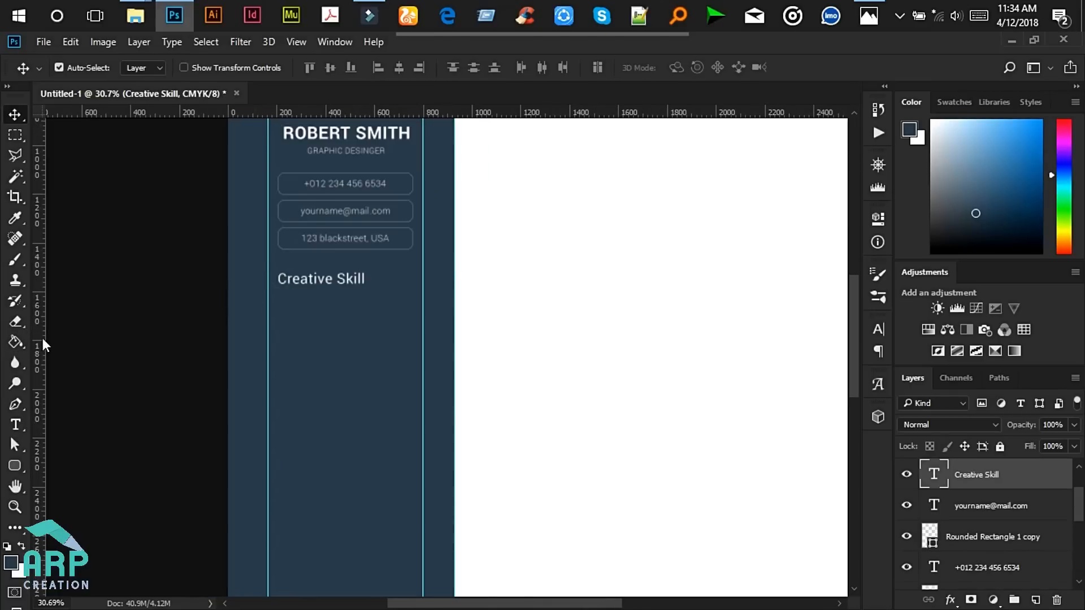
left_click_drag(287, 346, 279, 315)
scroll(280, 309, "up", 5)
left_click(11, 428)
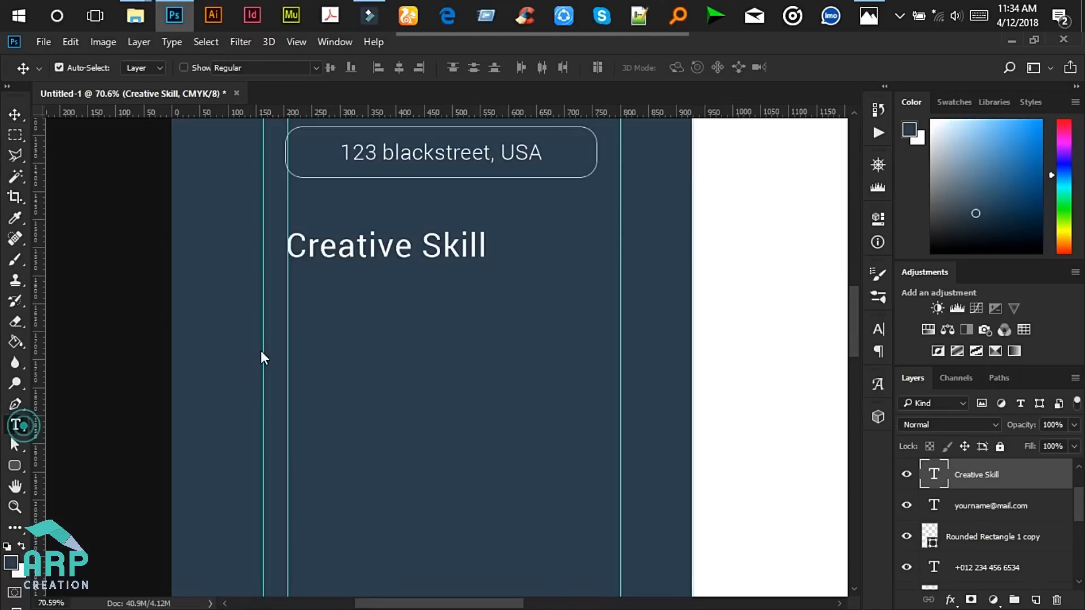
- Add 'Web Design' under Creative Skill in Roboto Light 8 pt
left_click(285, 298)
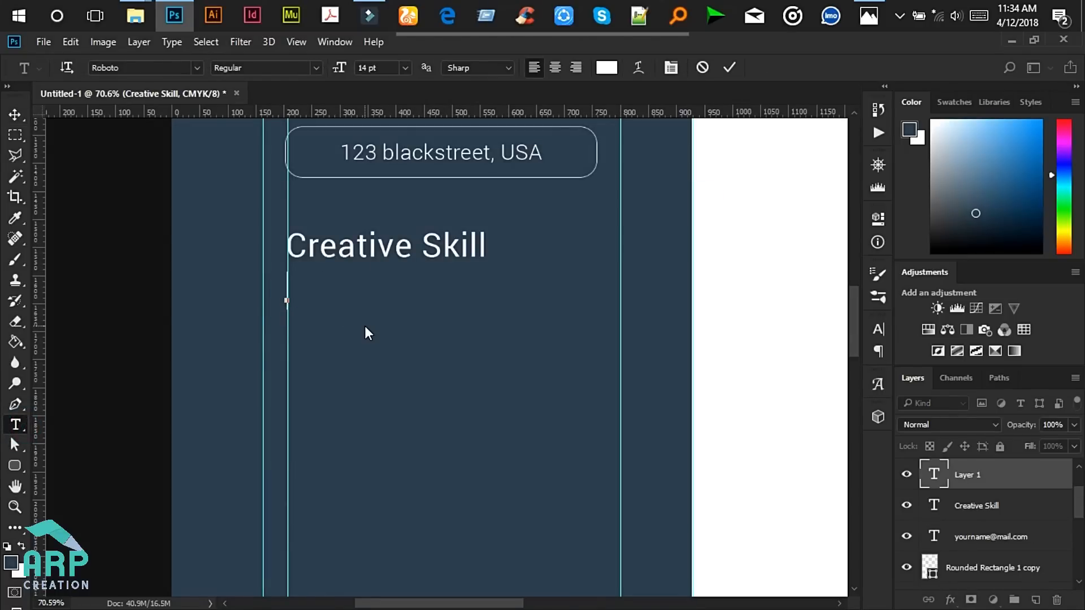
type("Web Design")
key("ctrl+a")
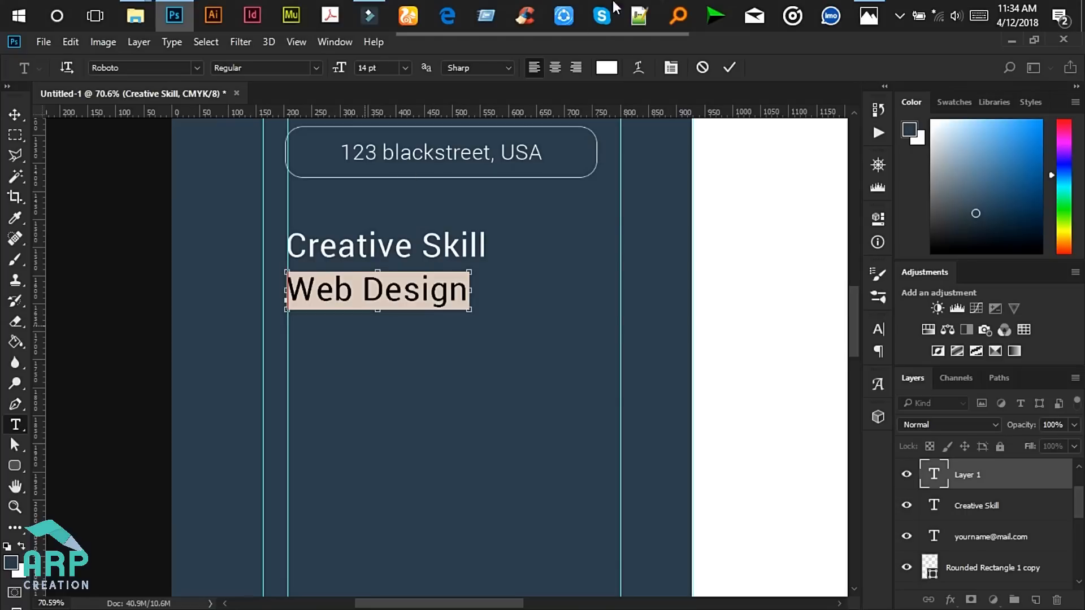
left_click(316, 69)
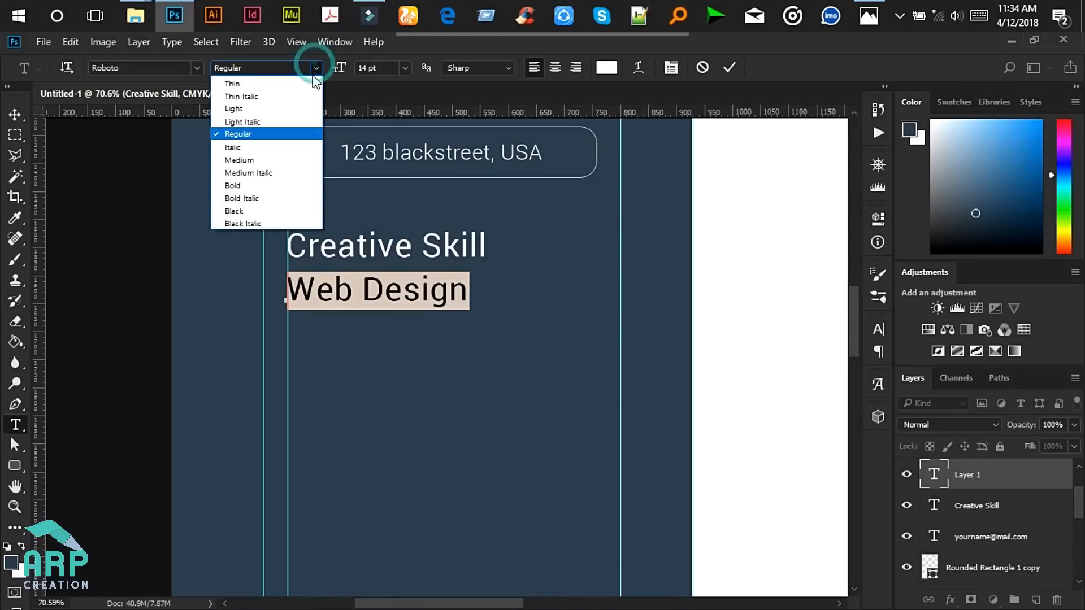
left_click(271, 107)
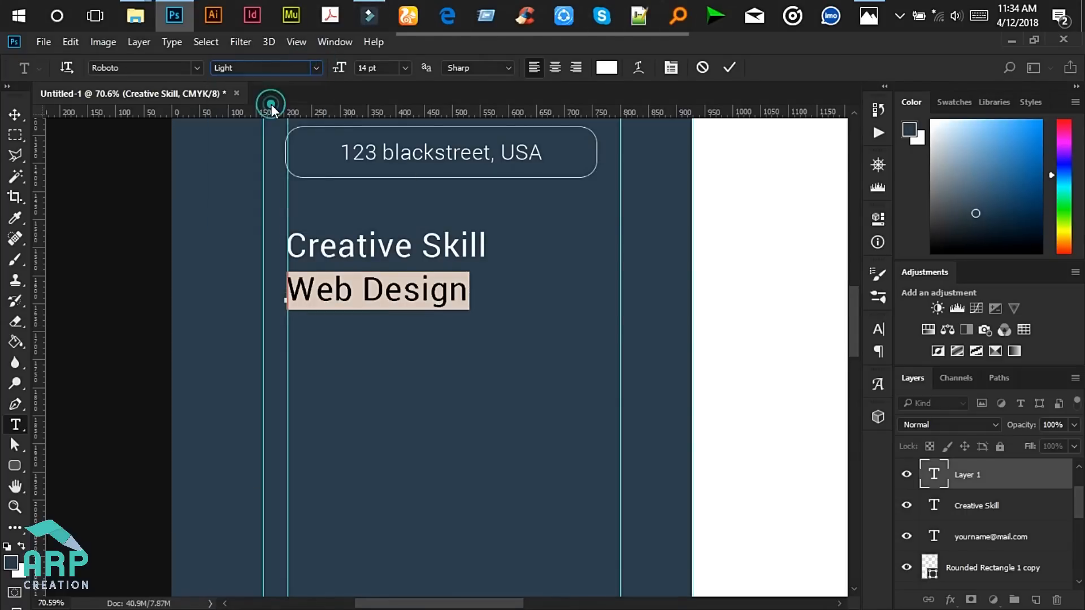
left_click(366, 68)
key("BackSpace")
key("BackSpace")
type("8")
key("Return")
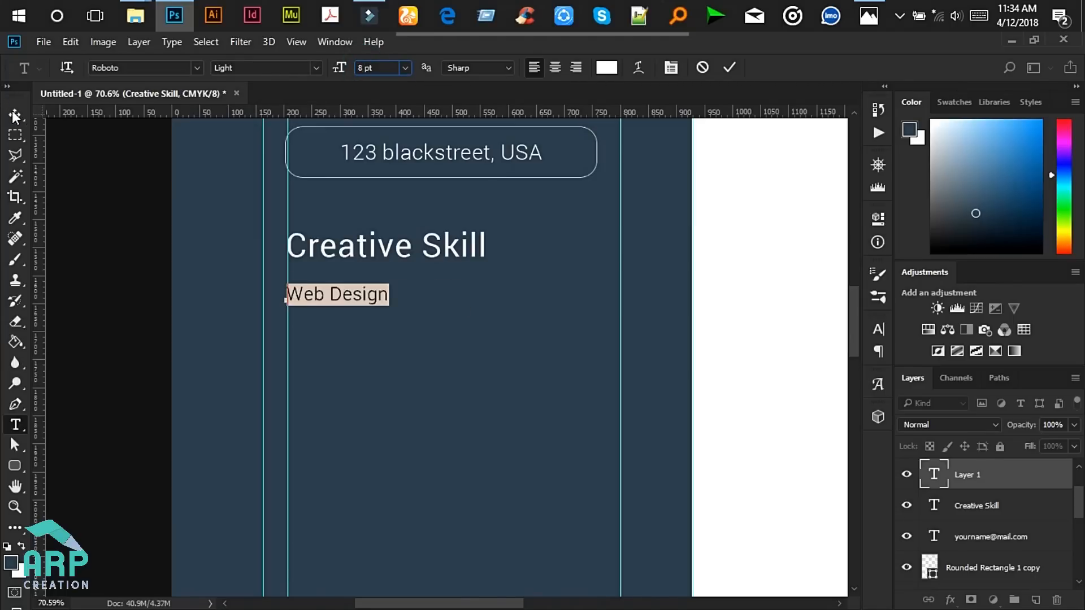
- Commit the Web Design text and nudge it slightly to the right
left_click(15, 115)
left_click_drag(360, 303, 362, 304)
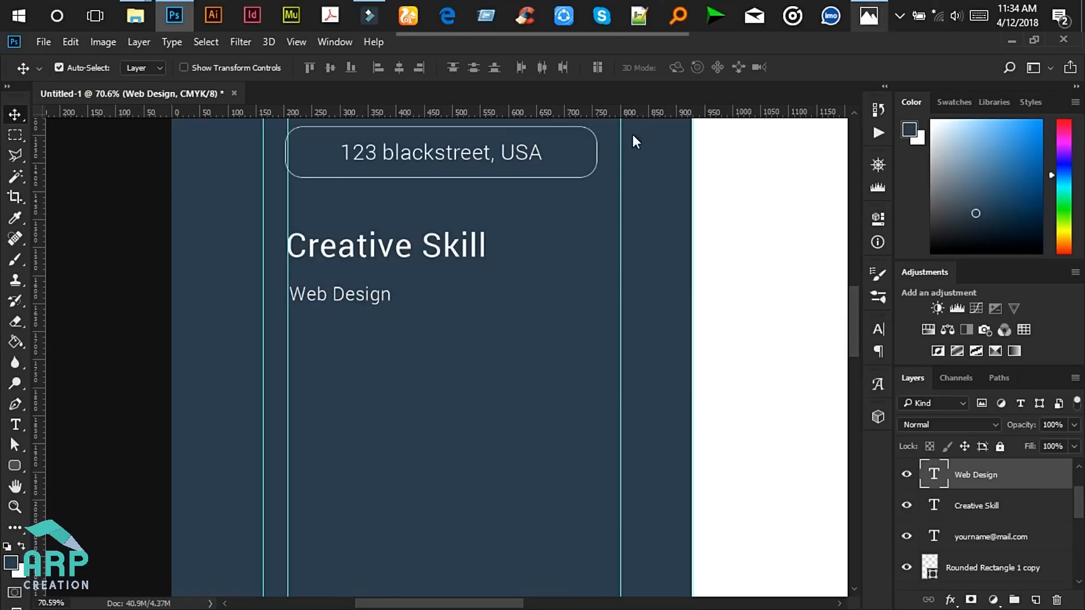
left_click(23, 468)
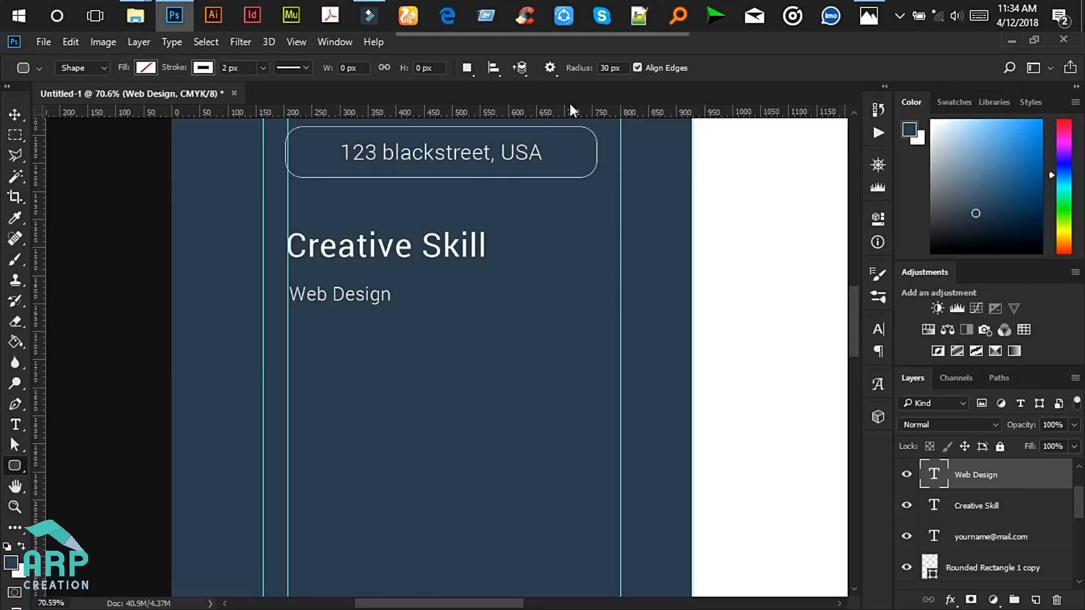
- Draw a 268 × 24 px rounded bar with 20 px corners beside Web Design
left_click(607, 67)
left_click_drag(430, 289, 578, 300)
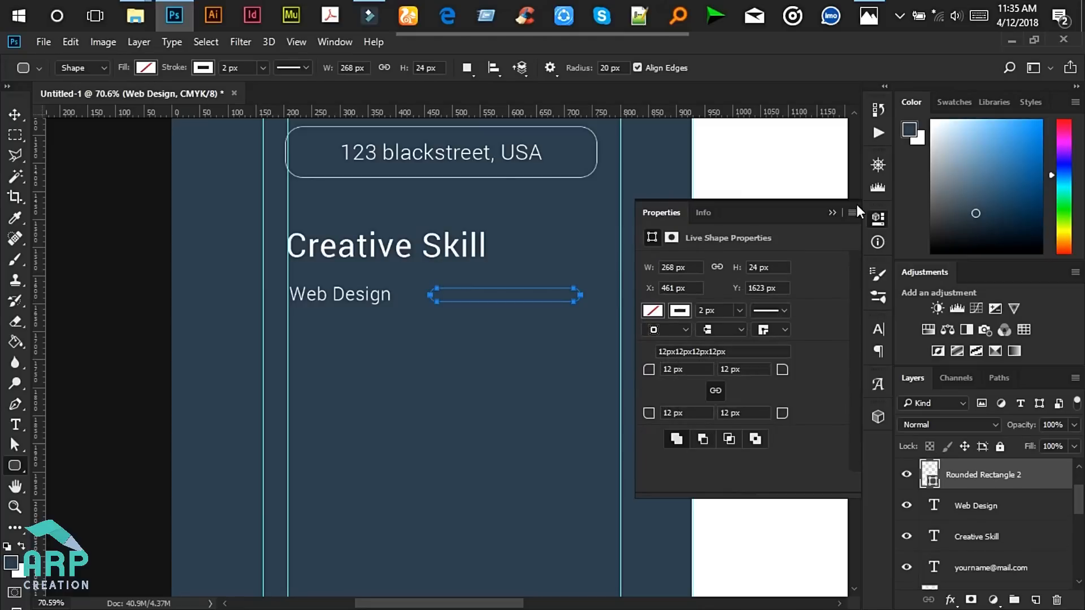
left_click(832, 212)
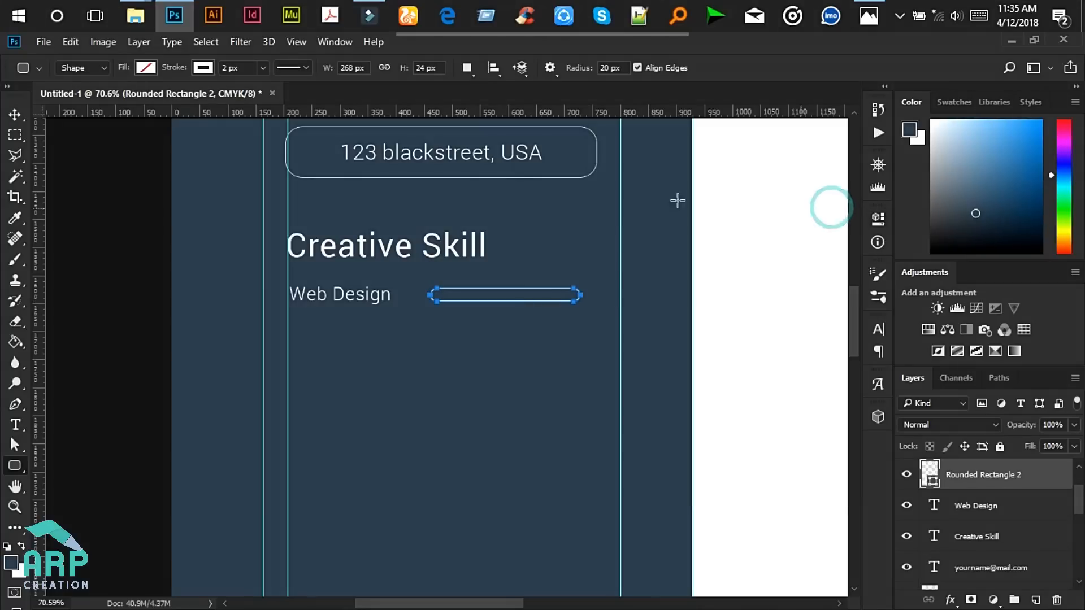
left_click(881, 9)
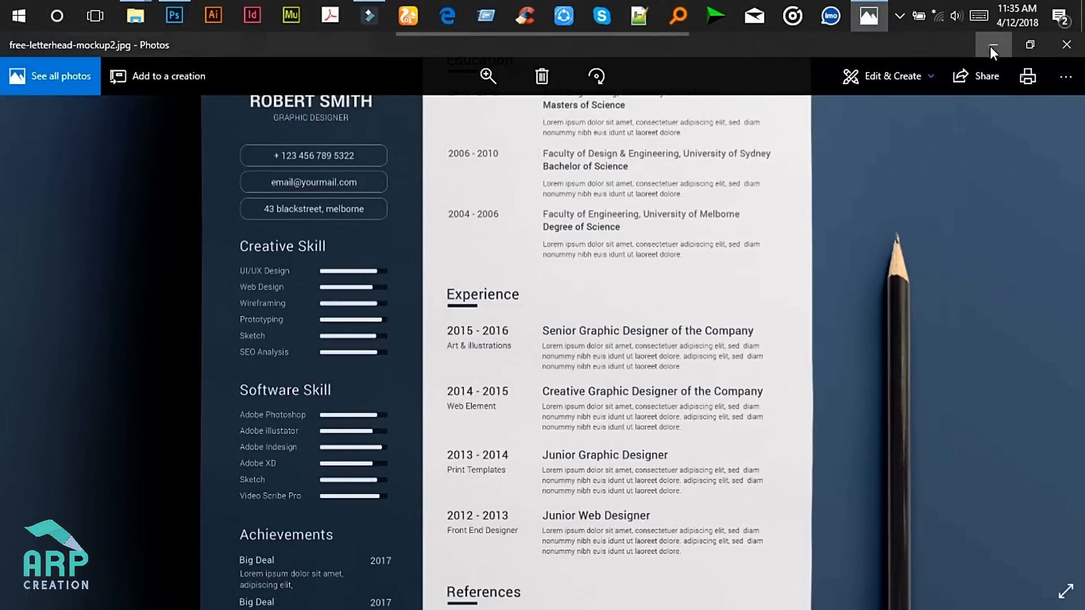
left_click(991, 46)
- Remove the bar's outline and give it a dark navy #1c2a34 fill
left_click(199, 66)
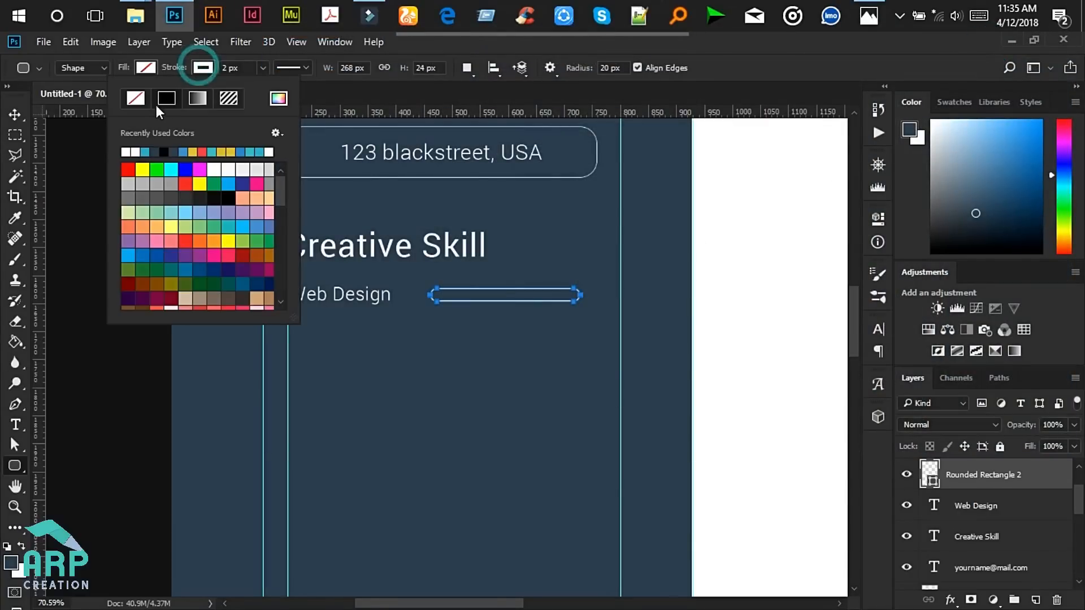
left_click(136, 99)
left_click(144, 68)
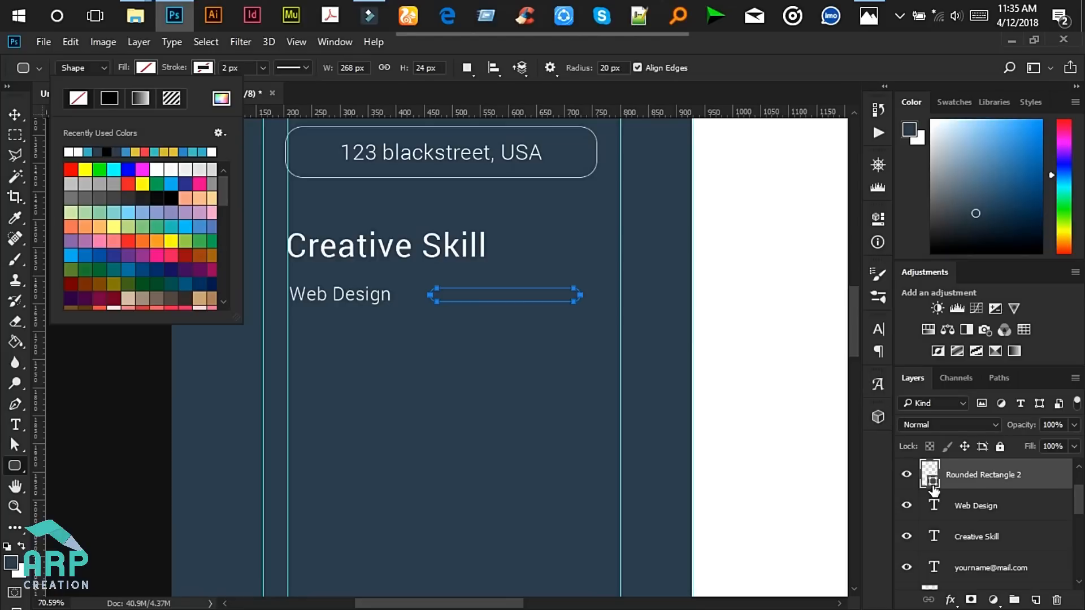
left_click(114, 151)
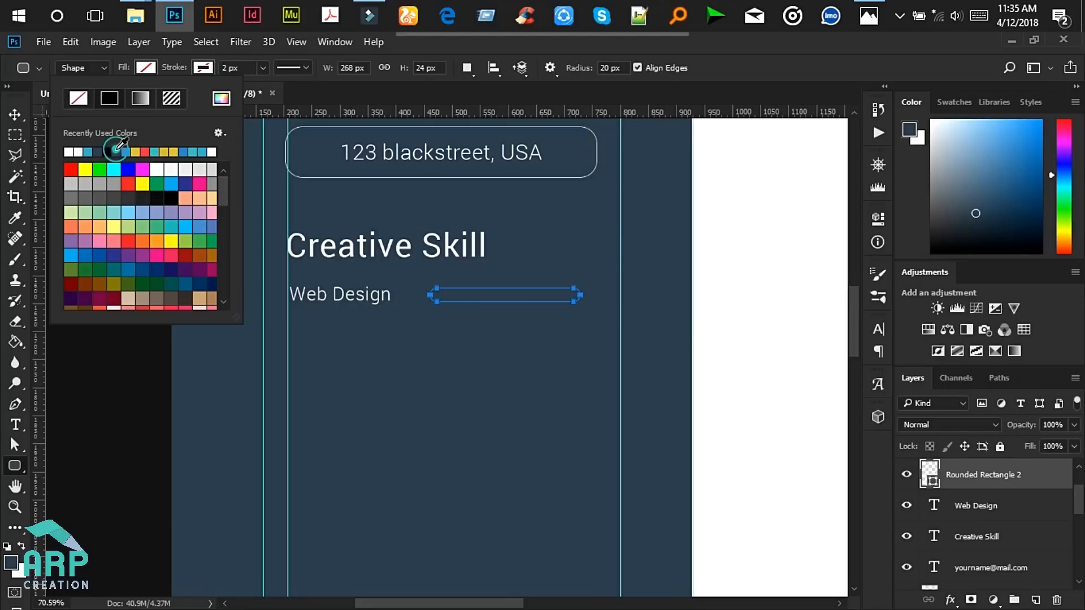
double_click(931, 481)
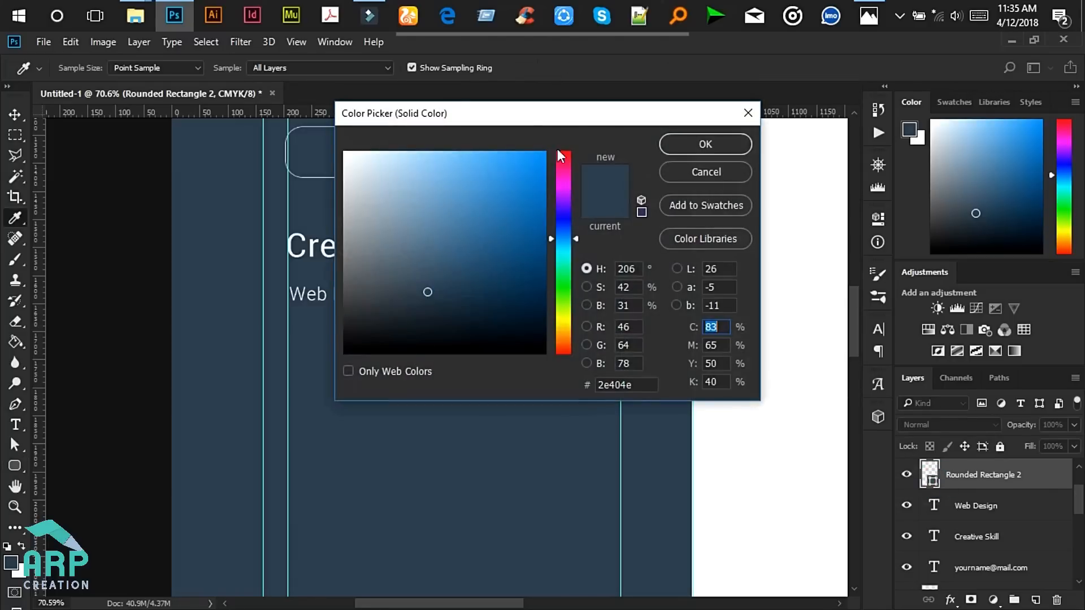
left_click_drag(530, 118, 846, 134)
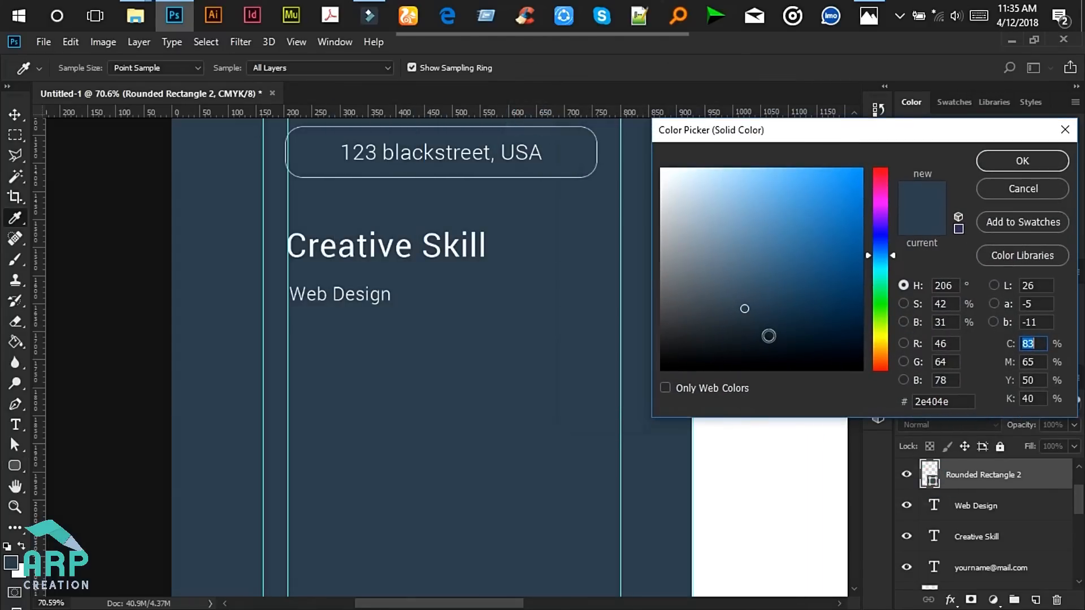
left_click_drag(753, 326, 755, 330)
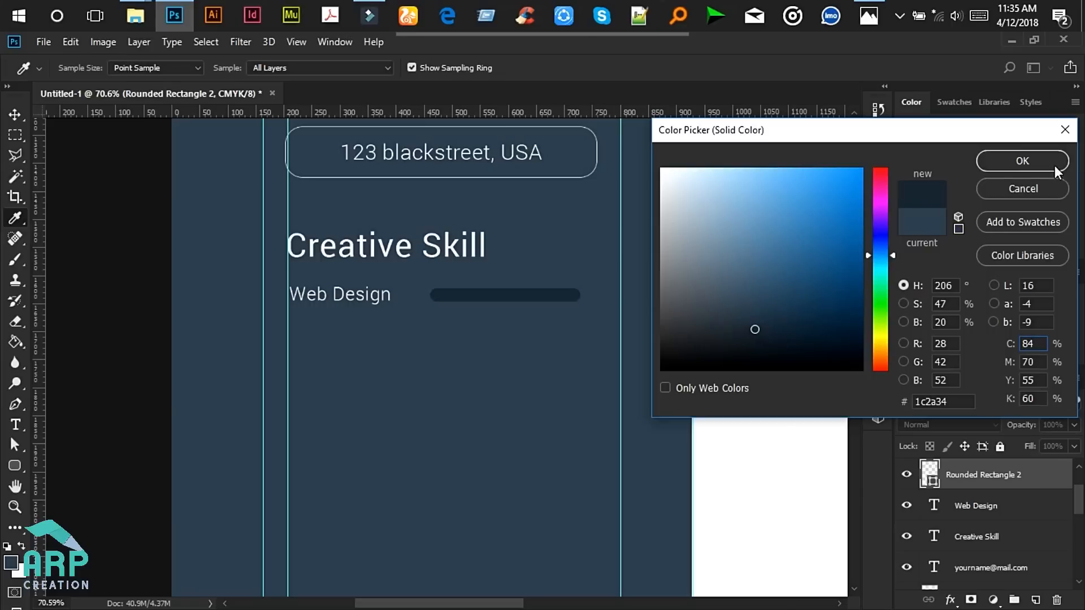
left_click(1034, 161)
- Stretch the dark rounded bar wider to the right
key("v")
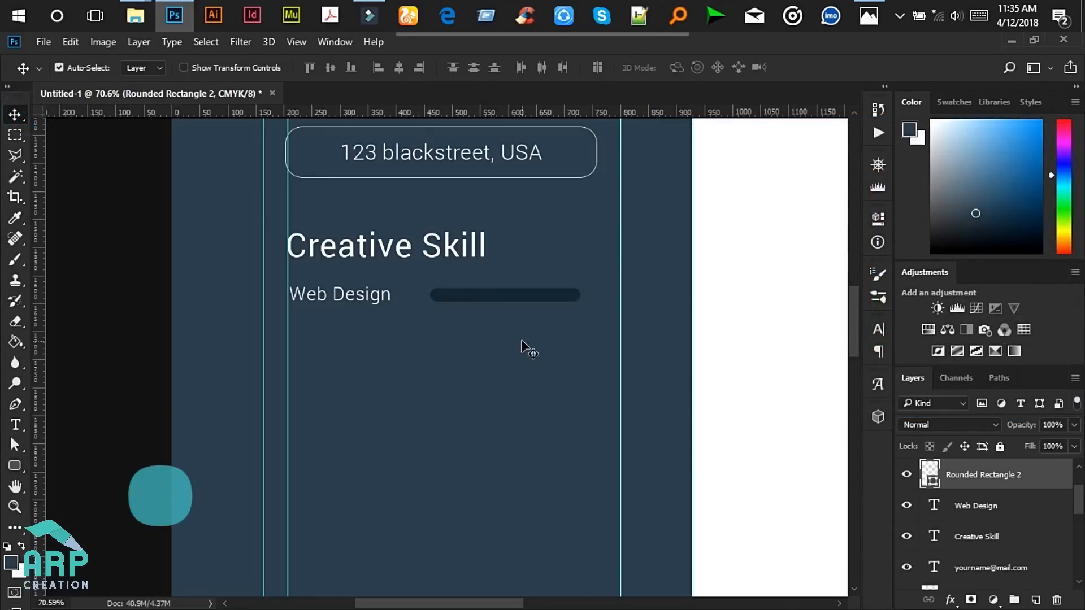
scroll(560, 299, "up", 3)
key("ctrl+t")
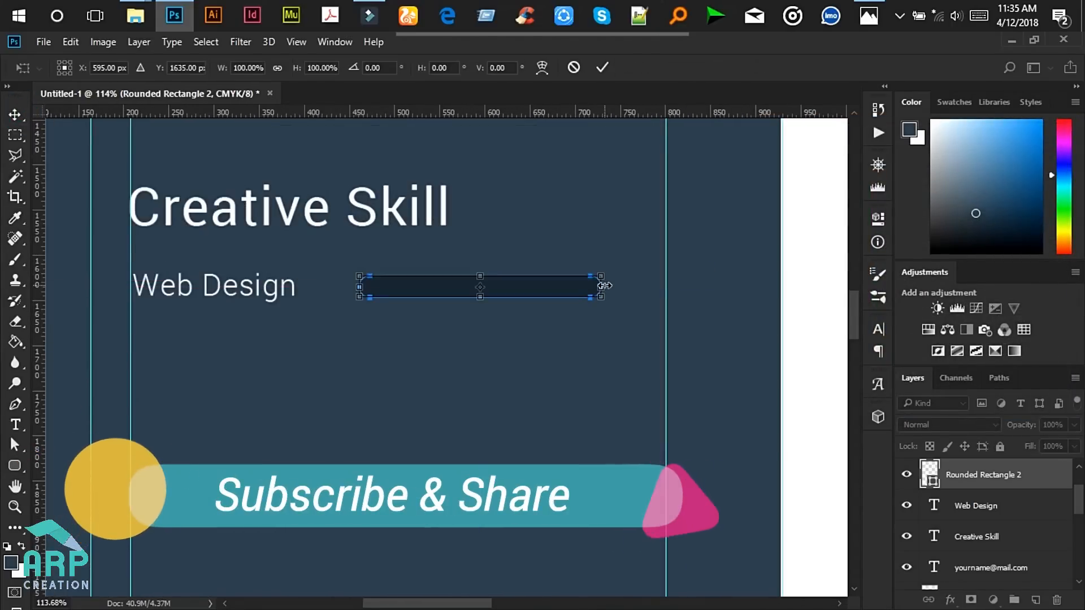
left_click_drag(604, 285, 649, 286)
scroll(649, 285, "down", 2)
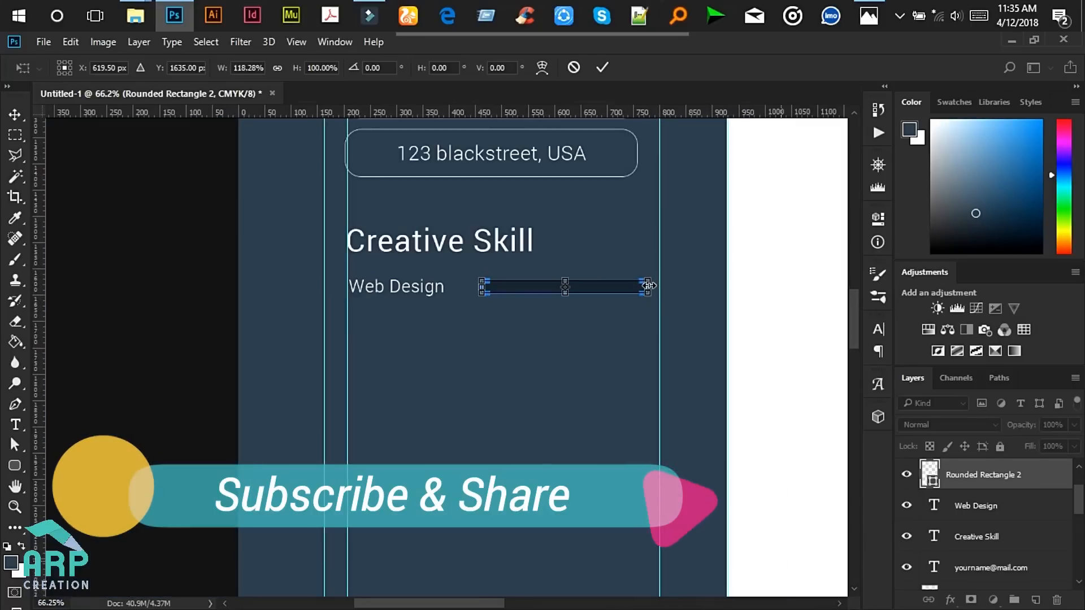
scroll(650, 288, "down", 1)
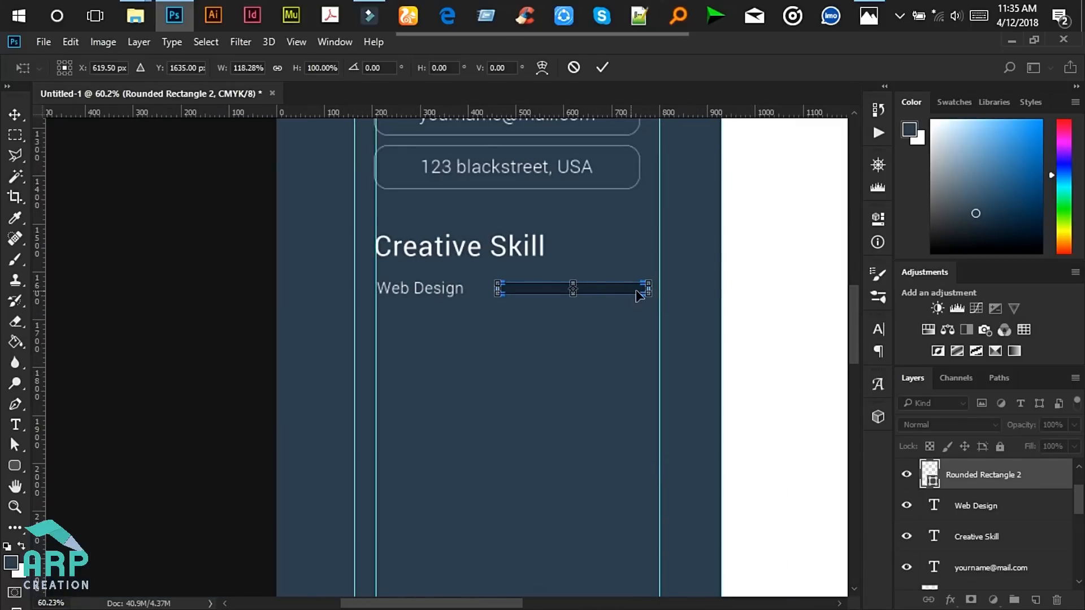
left_click(601, 68)
scroll(607, 276, "up", 3)
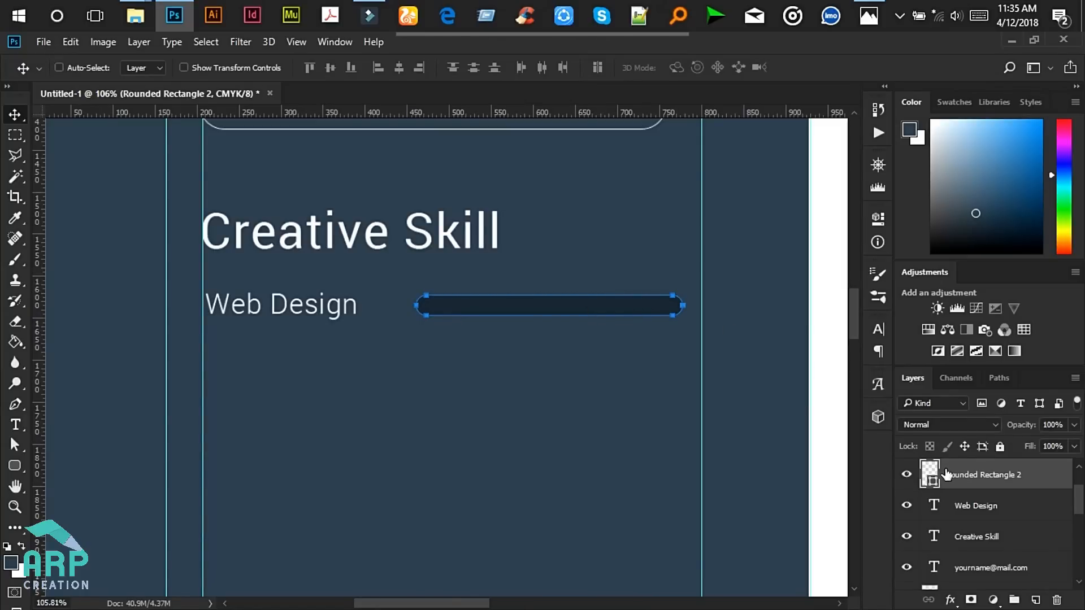
- Duplicate the bar, shorten the copy to about 85% width, and fill it white
key("ctrl+j")
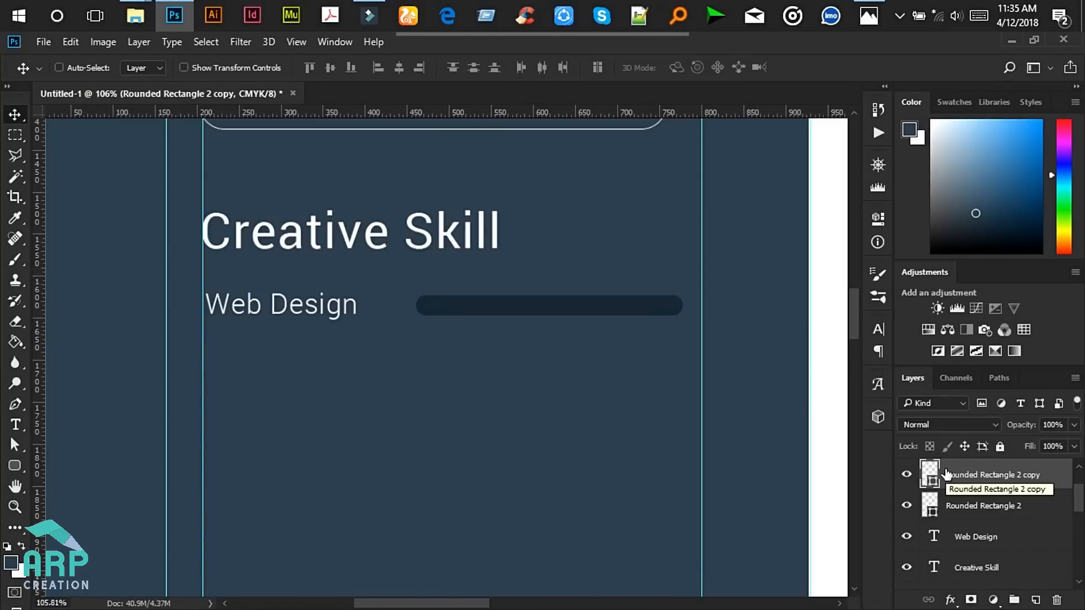
key("ctrl+t")
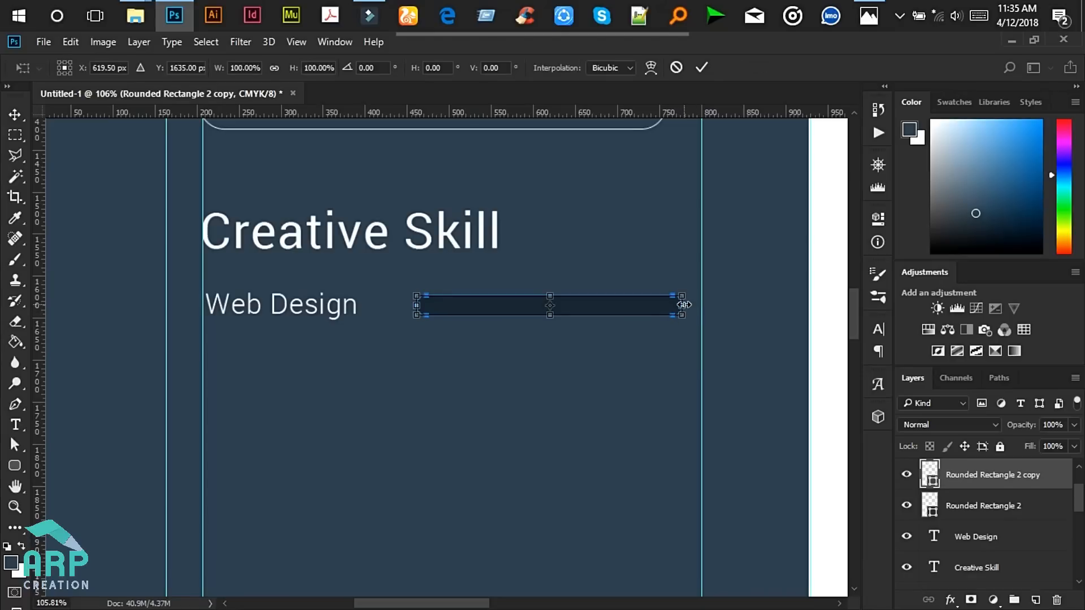
left_click_drag(683, 305, 642, 305)
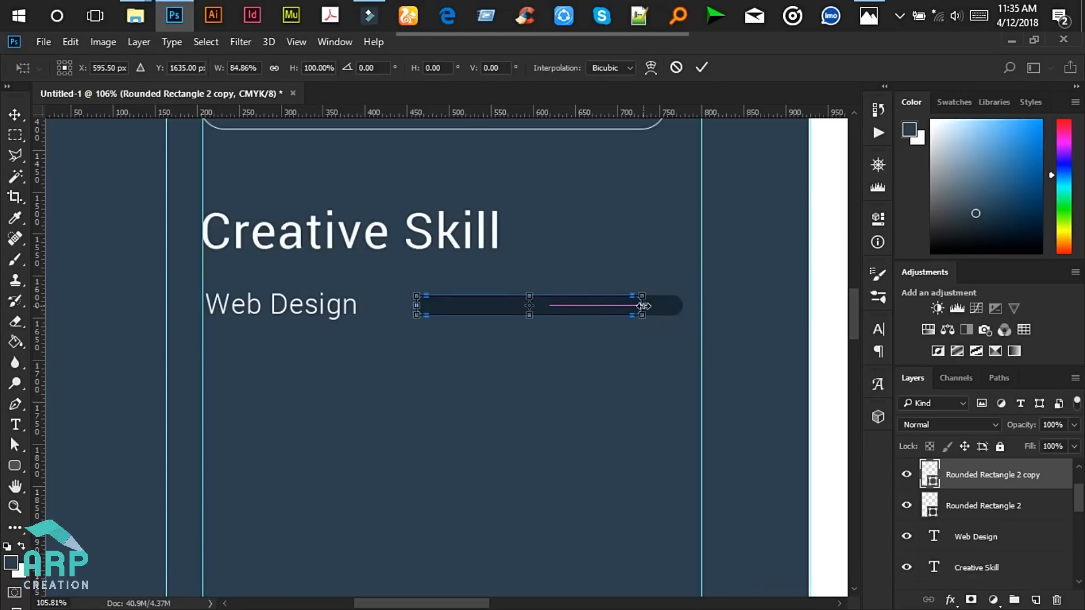
left_click(703, 67)
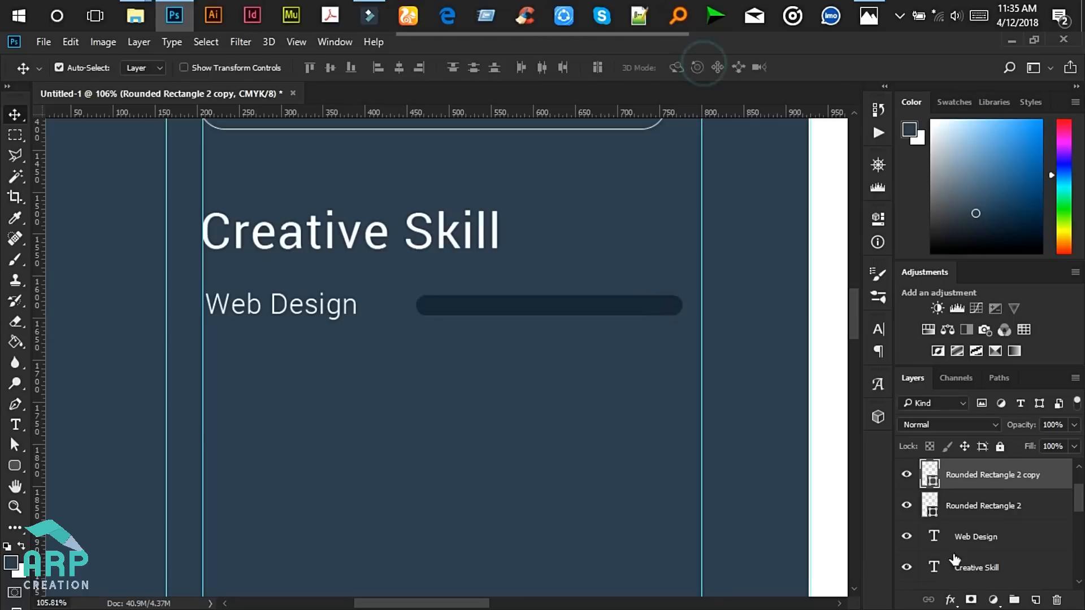
double_click(931, 479)
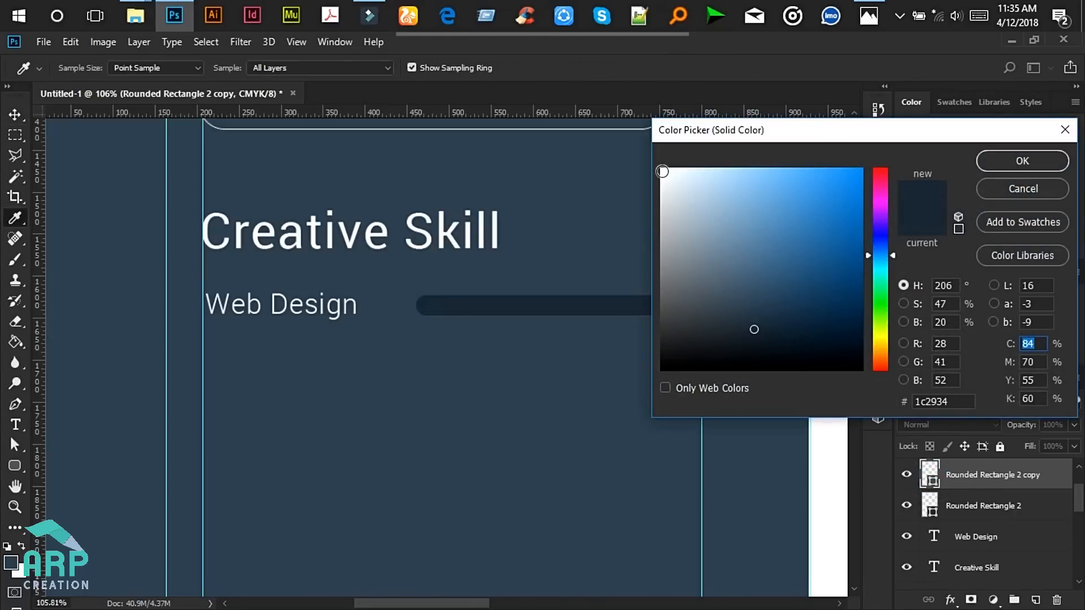
left_click(662, 171)
left_click(1022, 160)
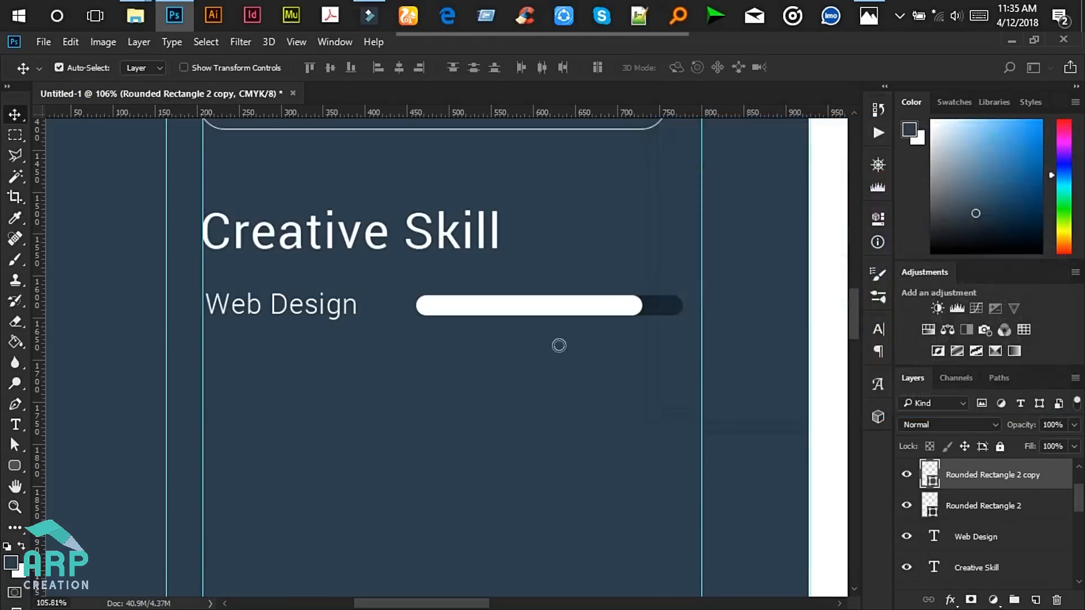
- Compare the finished skill bar with the reference résumé image
scroll(644, 291, "down", 5)
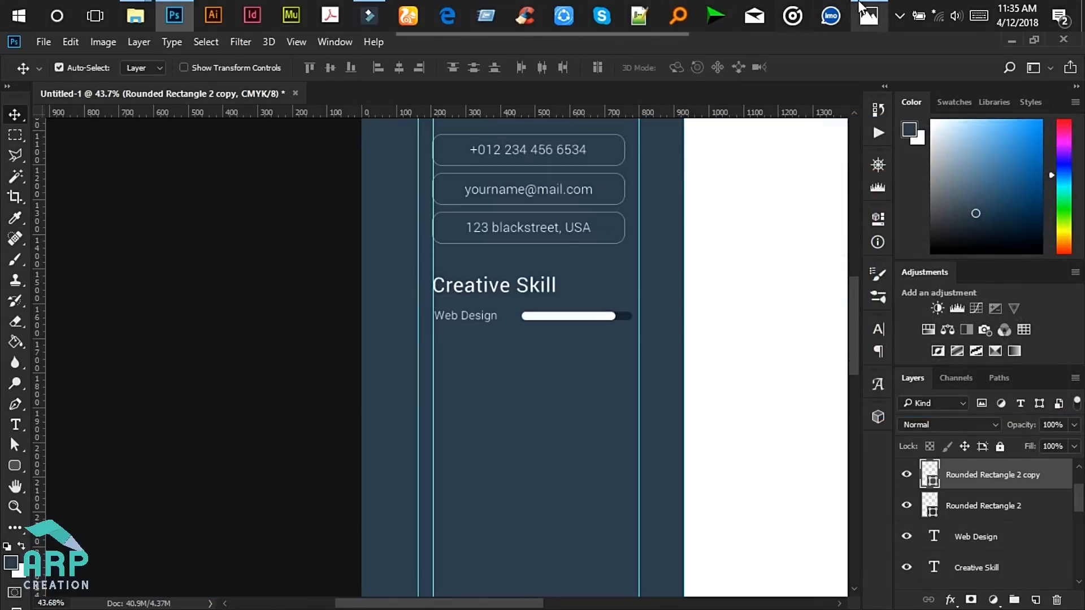
left_click(862, 6)
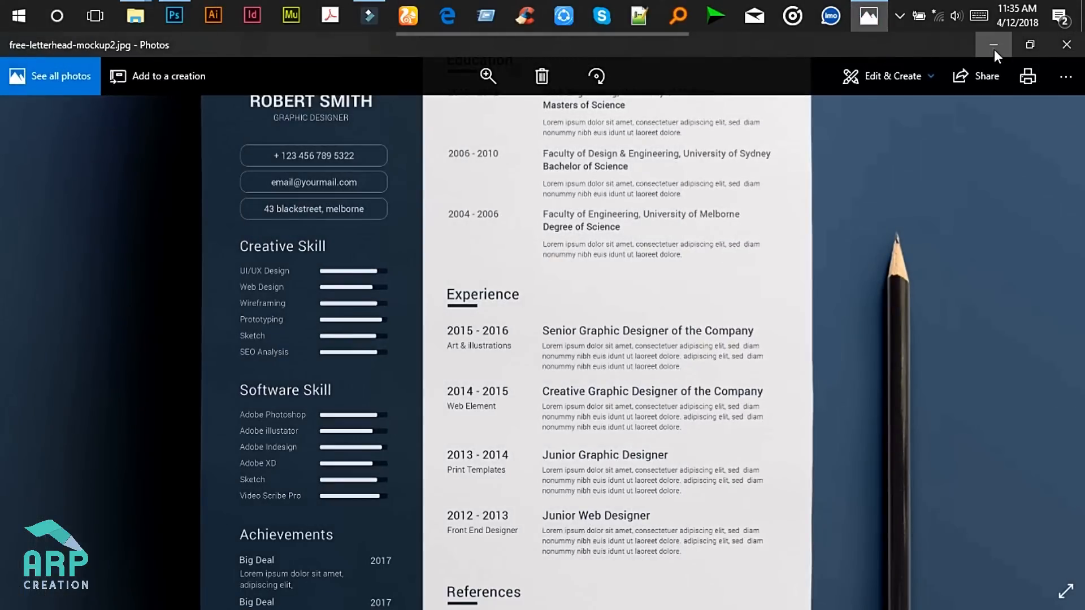
left_click(995, 49)
scroll(625, 314, "up", 6)
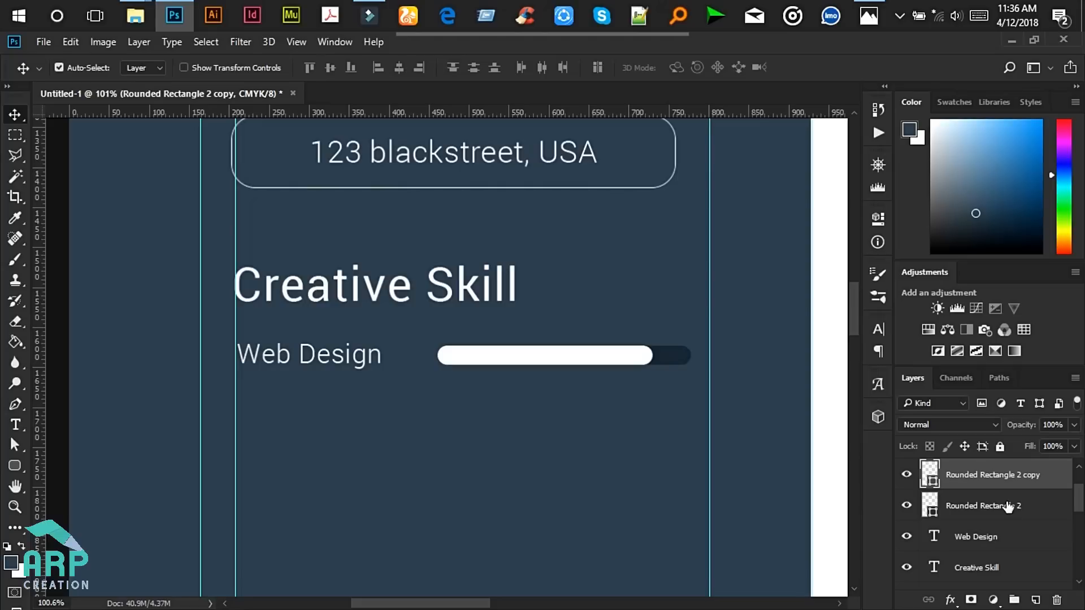
- Squash both Web Design bar layers to 75% of their height and select only the fill bar
key("ctrl")
left_click(999, 508, "ctrl")
key("ctrl+t")
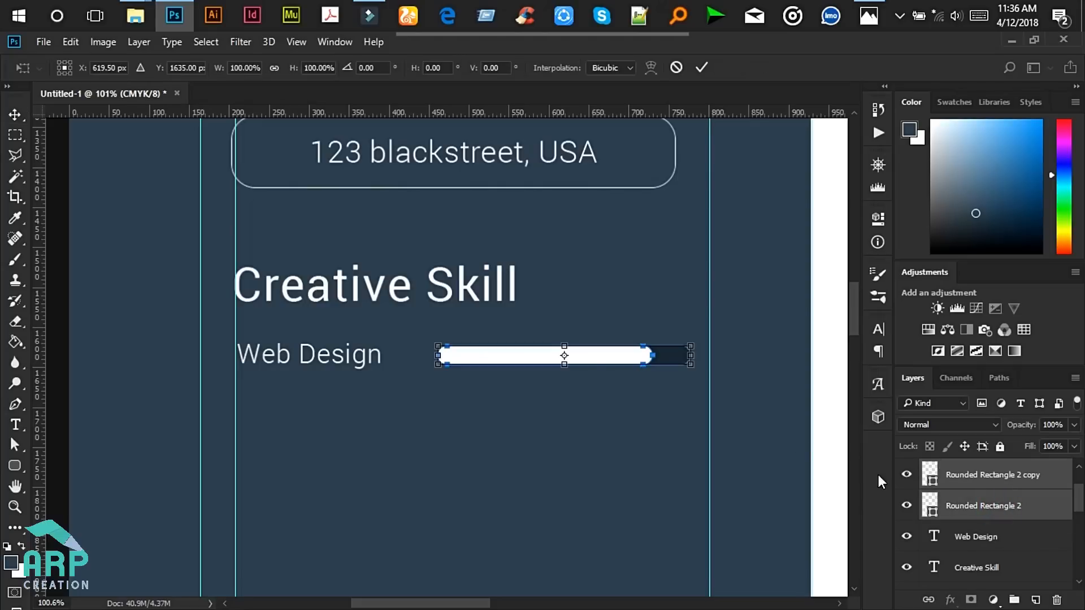
scroll(590, 358, "up", 3)
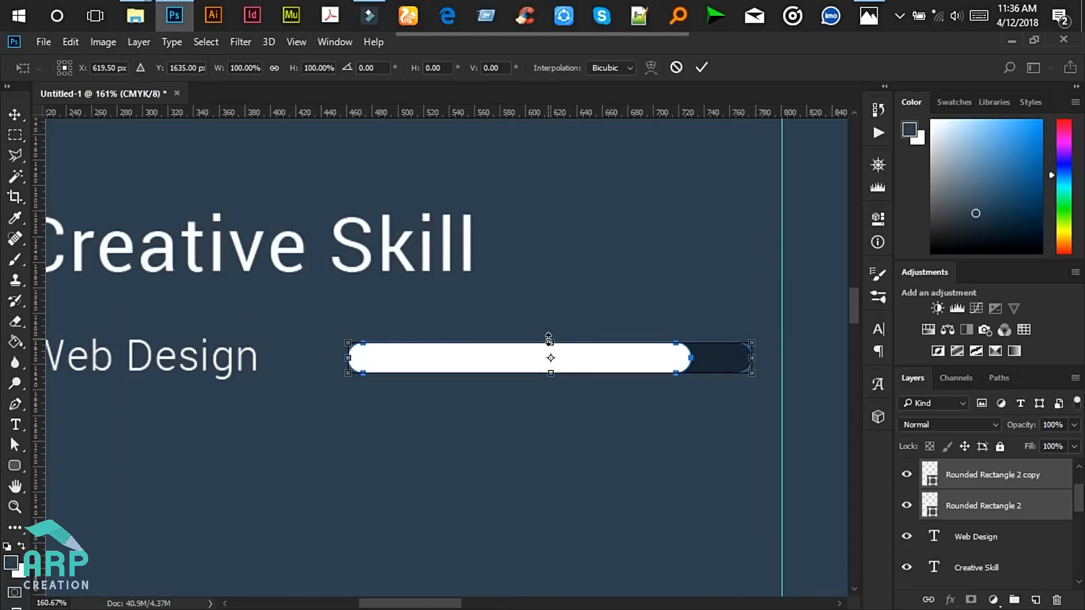
left_click_drag(549, 339, 548, 347)
scroll(568, 356, "down", 4)
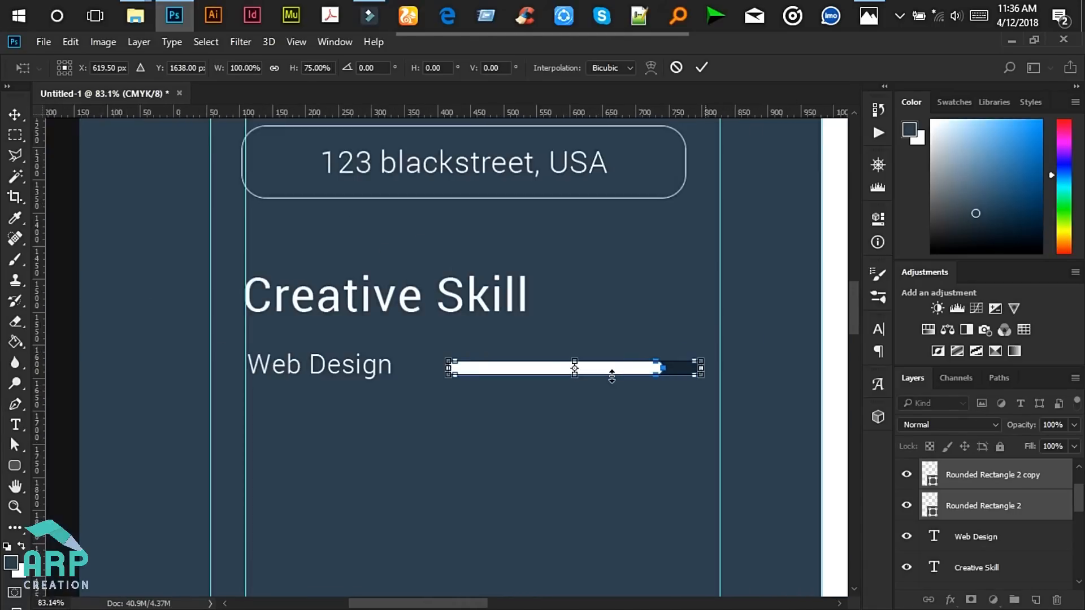
left_click(701, 73)
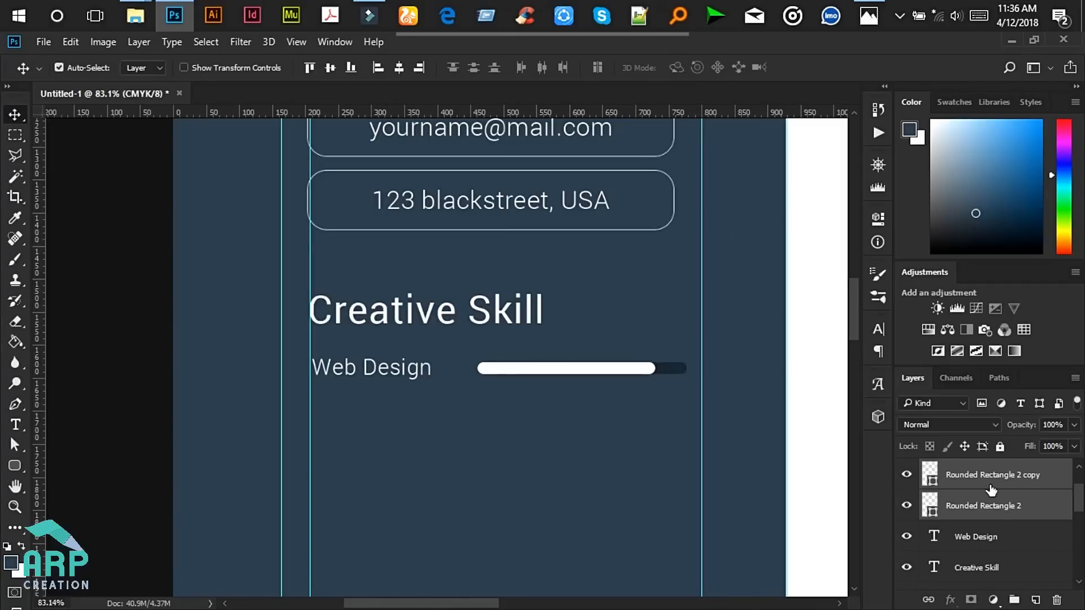
left_click(931, 480)
- Recolour the Web Design fill bar to light grey d8d9d9
double_click(931, 476)
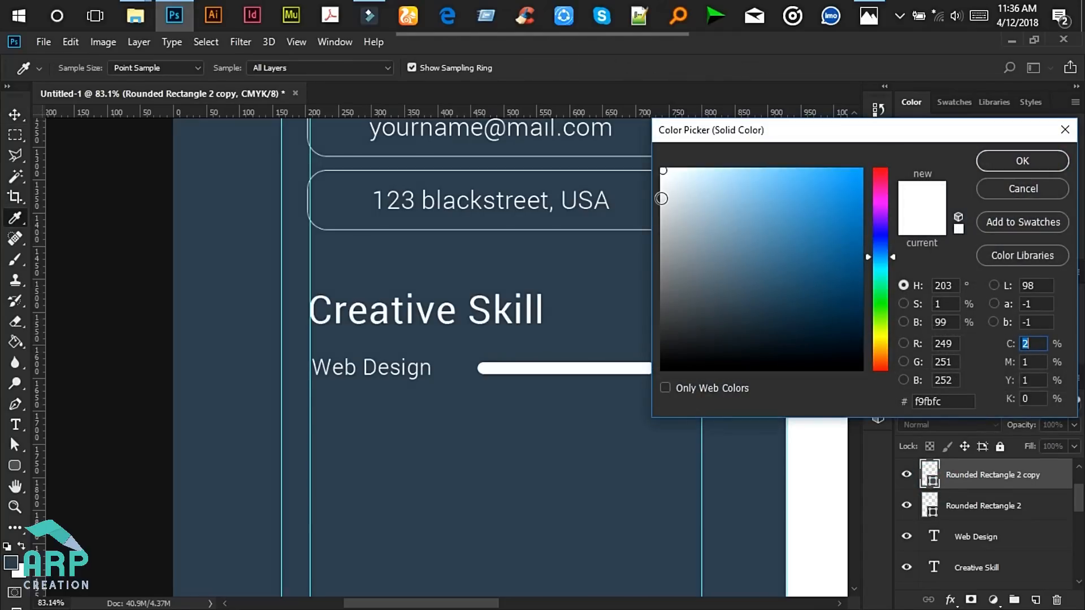
left_click(662, 199)
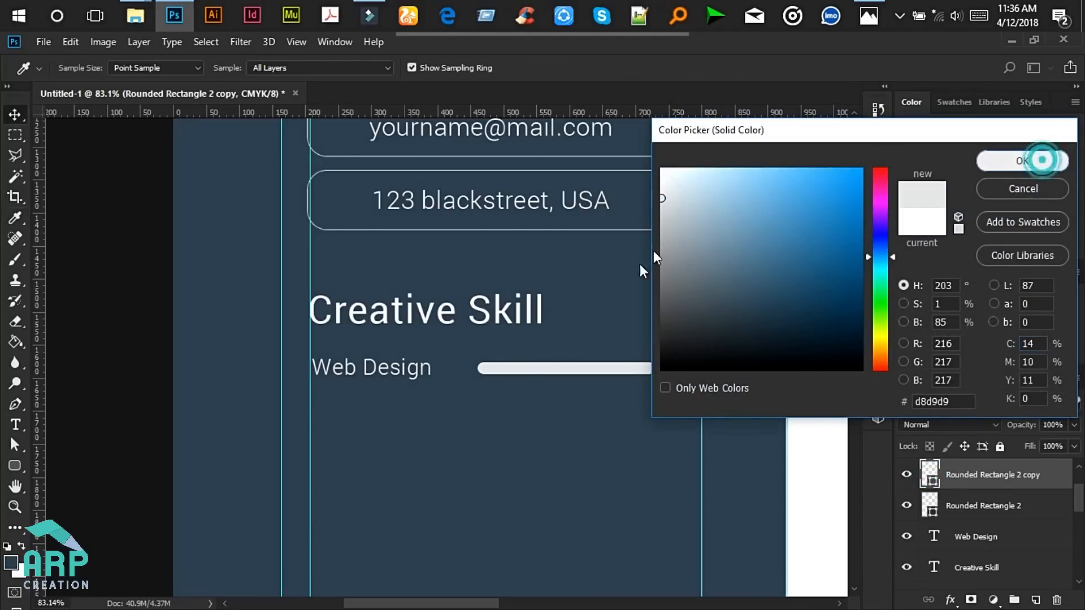
left_click(1022, 162)
scroll(554, 402, "down", 6)
scroll(532, 412, "up", 4)
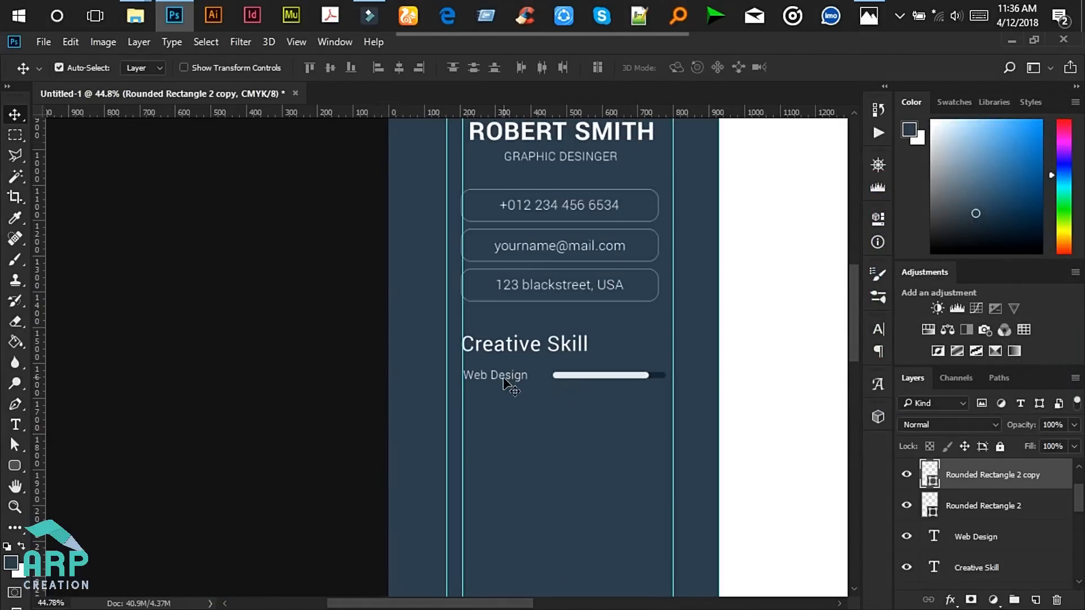
scroll(661, 395, "up", 3)
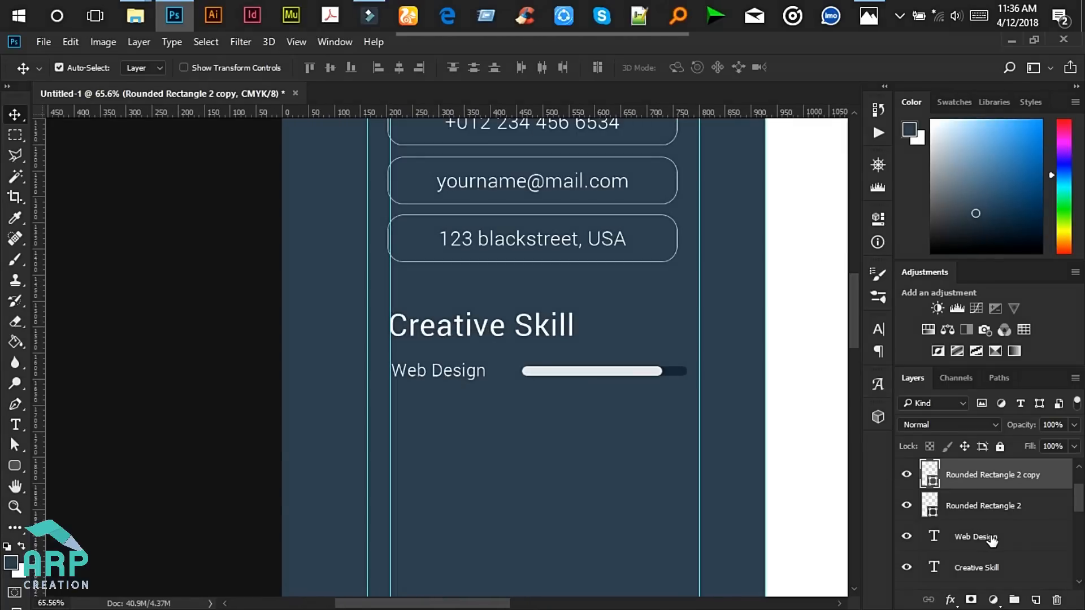
- Select the Web Design label with both bars, then check the reference résumé mockup
left_click(1014, 536)
left_click(1005, 506, "ctrl")
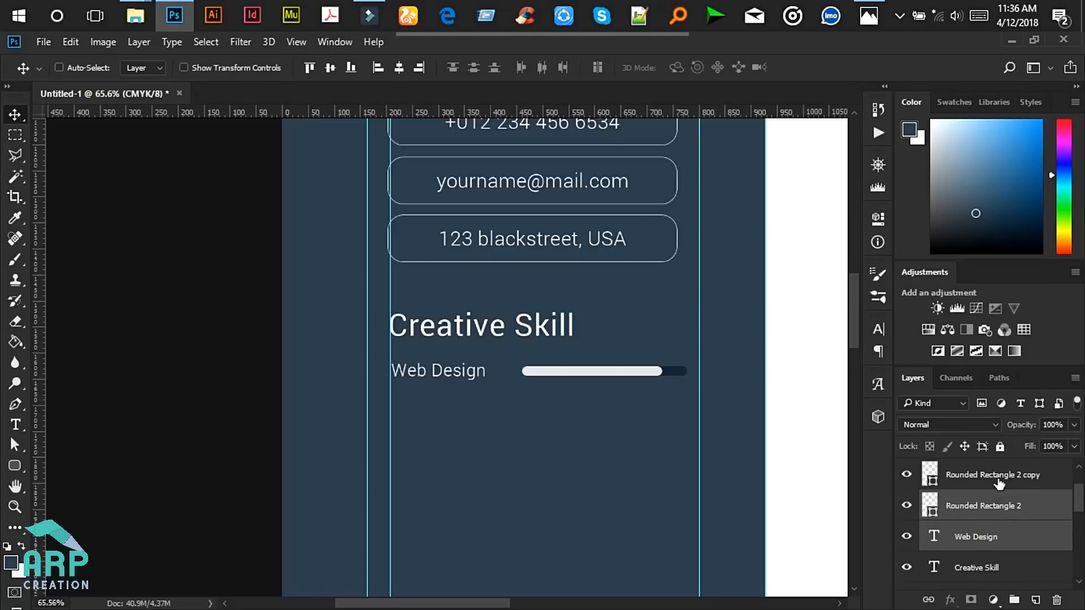
left_click(998, 481, "ctrl")
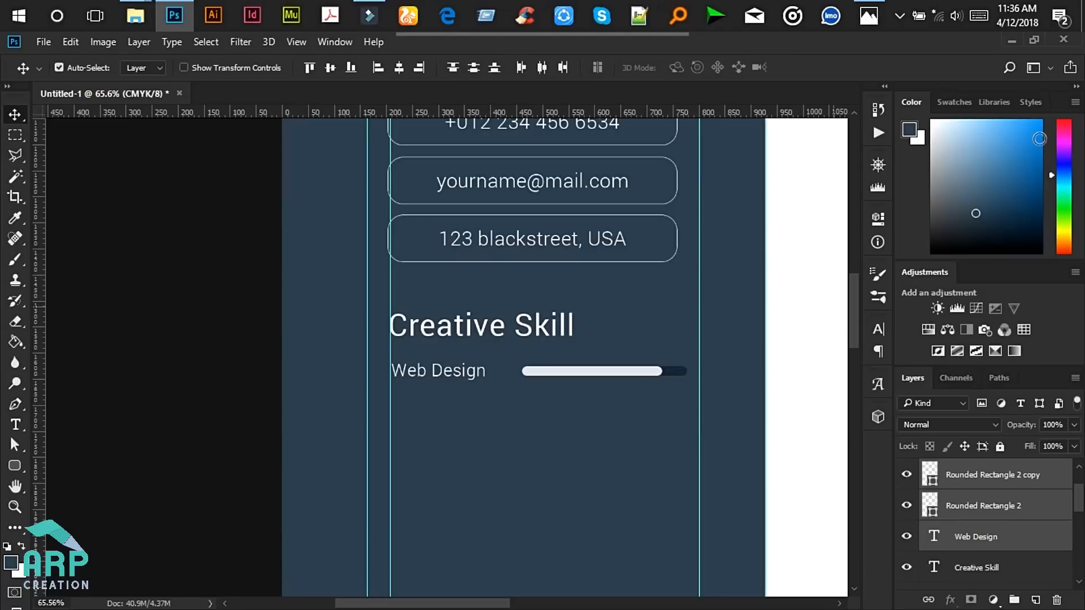
left_click(860, 6)
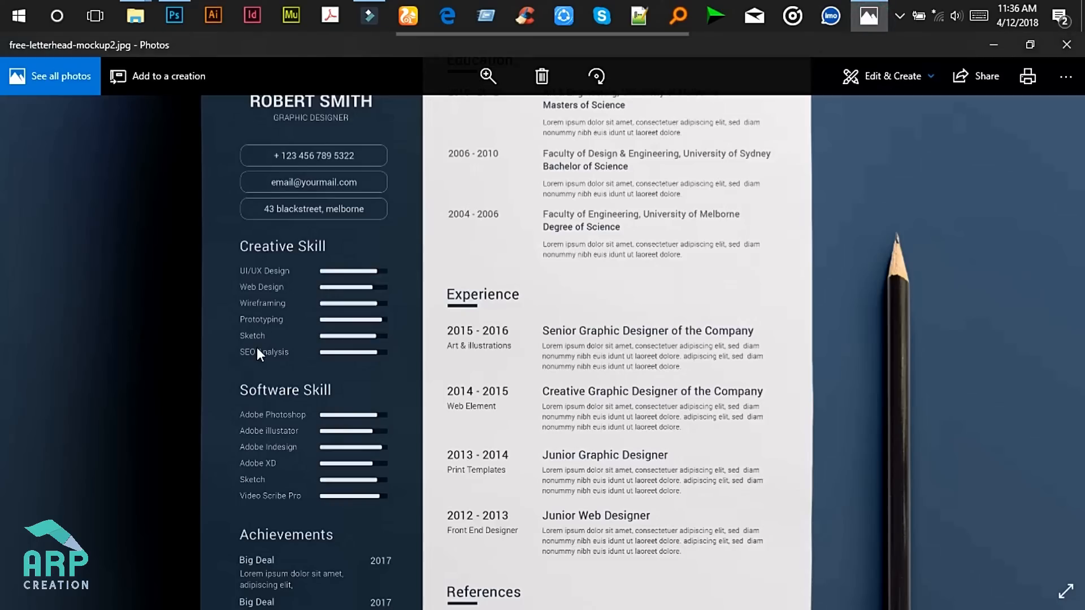
left_click(986, 45)
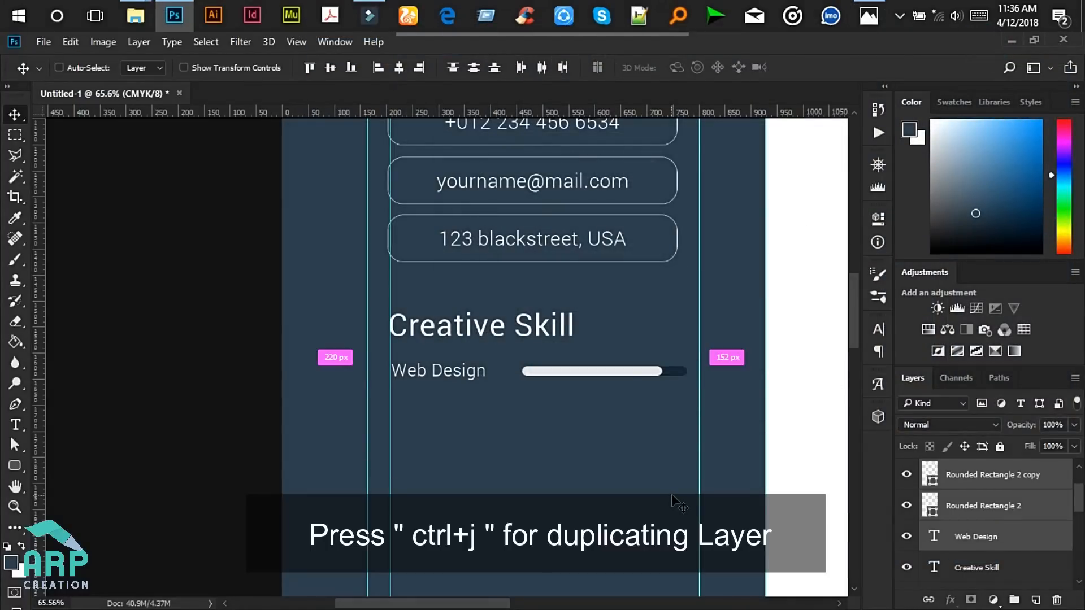
- Duplicate the Web Design label and bars, placing the copy below the original
key("ctrl+j")
key("Down")
key("Down")
key("Down")
key("Down")
key("Down")
key("Down")
key("Down")
key("Down")
key("Down")
key("Down")
key("Down")
key("Down")
key("Down")
scroll(622, 440, "down", 4)
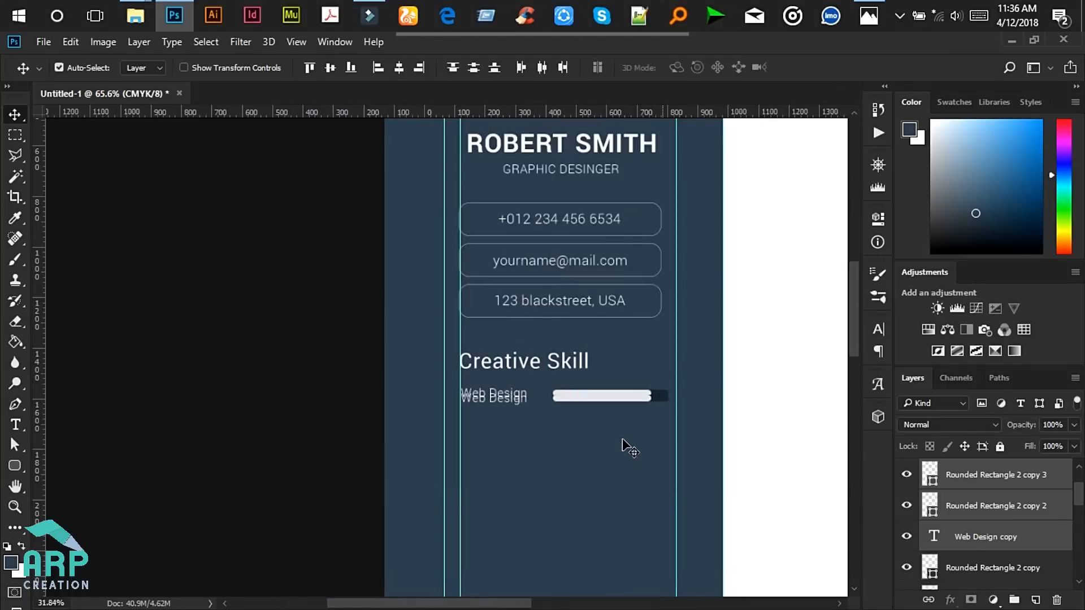
scroll(623, 441, "down", 2)
key("Down")
key("Down")
key("Down")
key("Down")
key("Down")
key("Down")
key("Down")
key("Down")
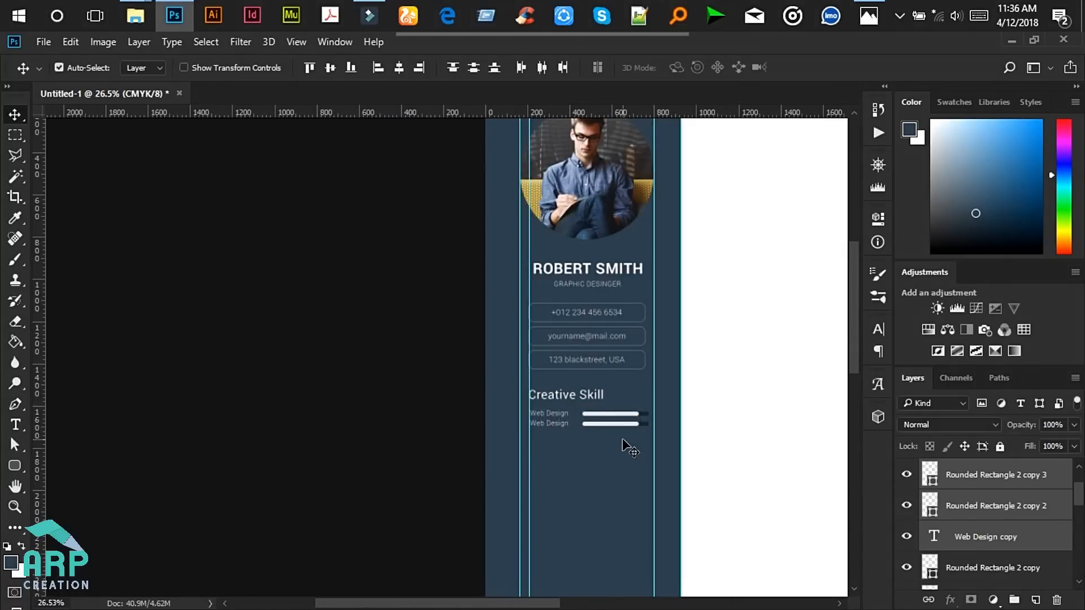
scroll(622, 452, "up", 3)
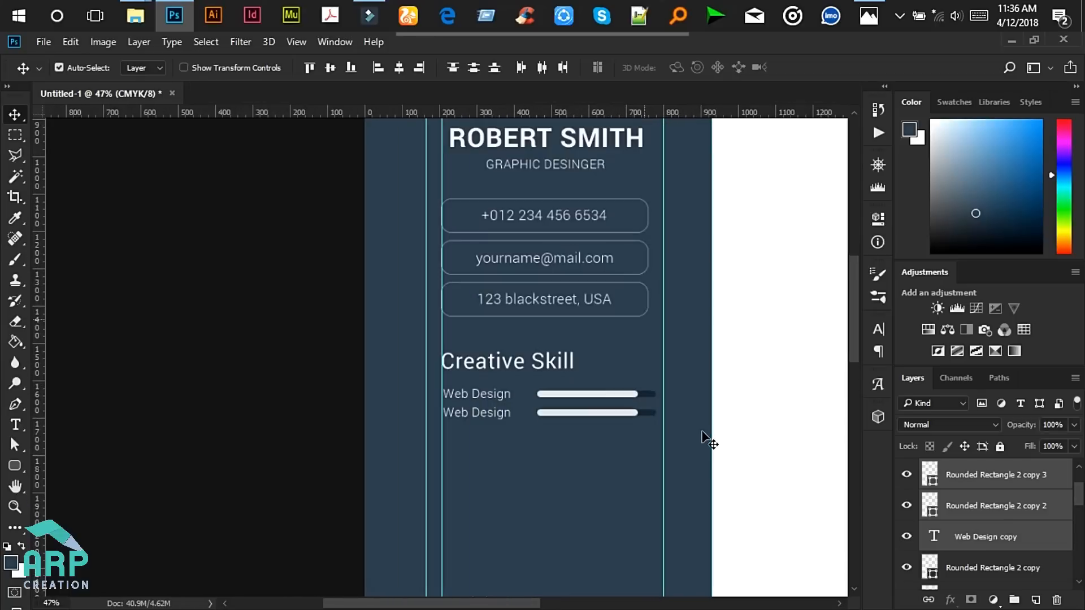
scroll(1013, 523, "down", 2)
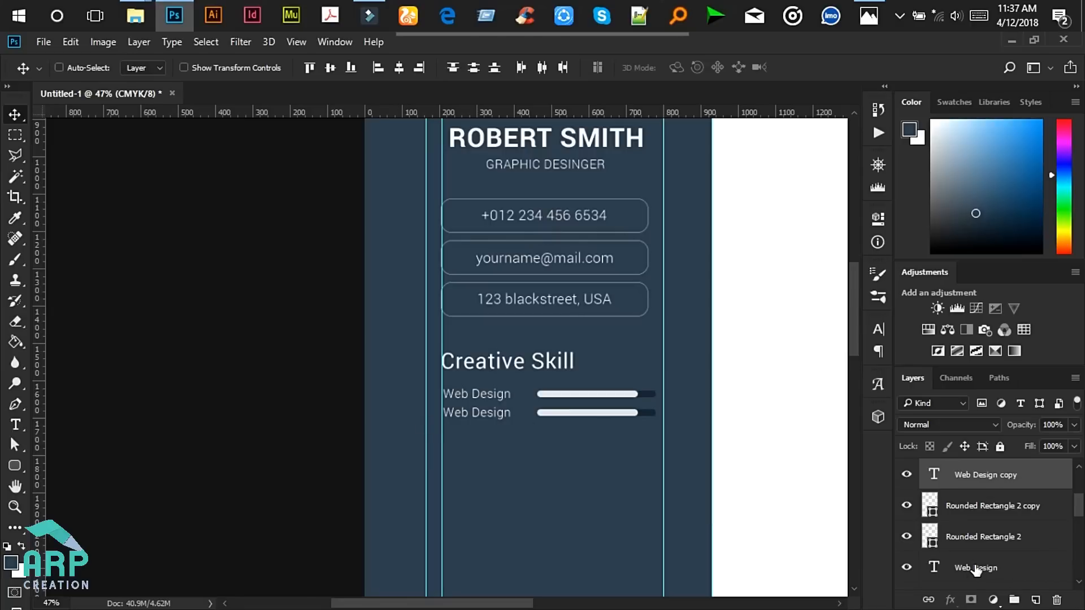
- Duplicate the skill row again and nudge it down to form third and fourth rows
left_click(976, 568, "ctrl")
left_click(980, 536, "ctrl")
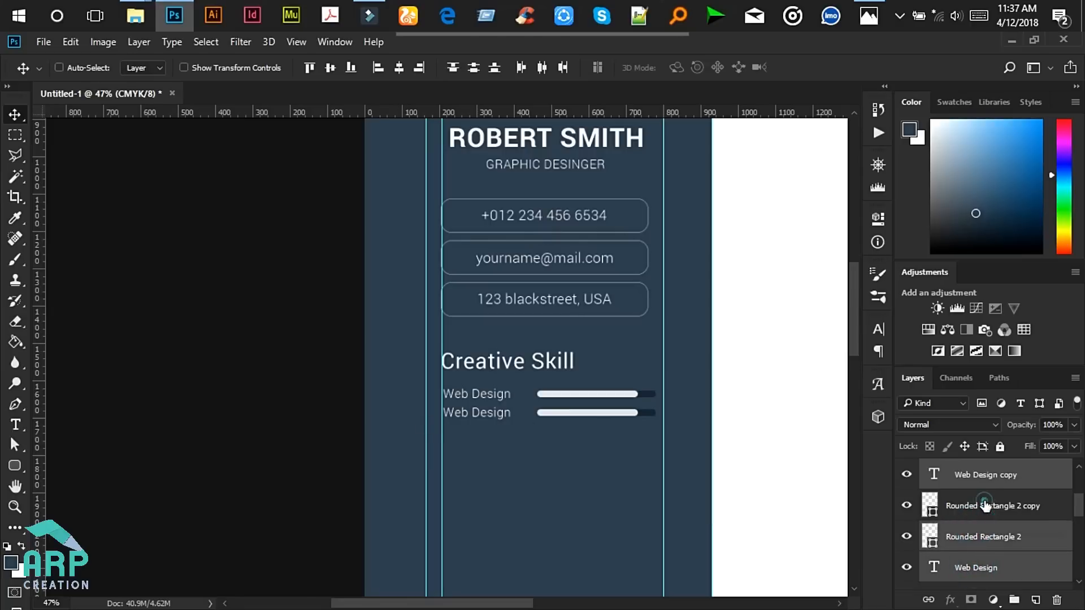
left_click(986, 506, "ctrl")
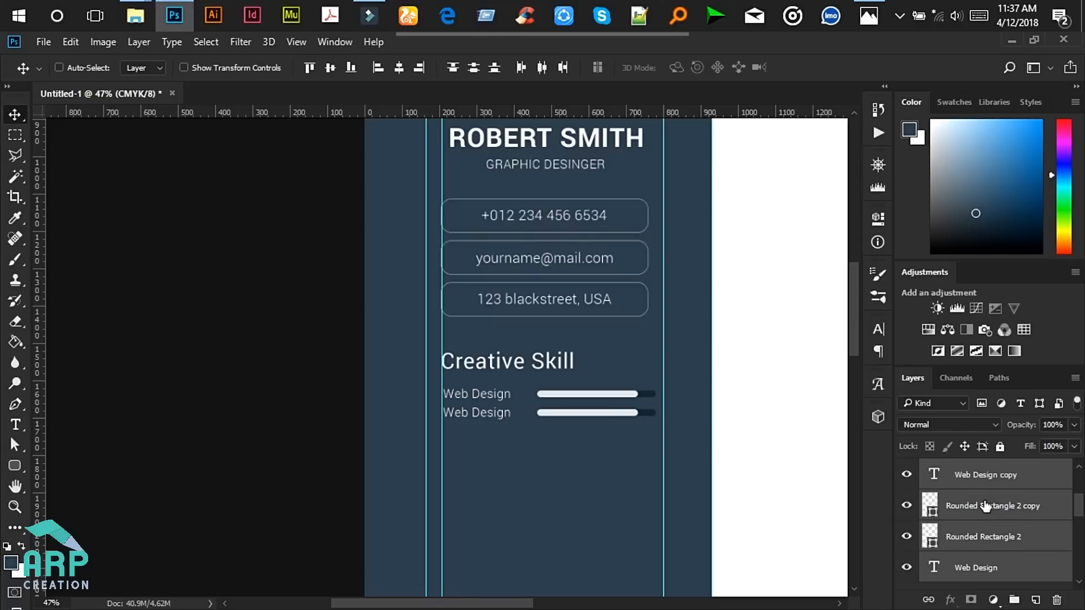
key("ctrl+j")
scroll(571, 473, "down", 3)
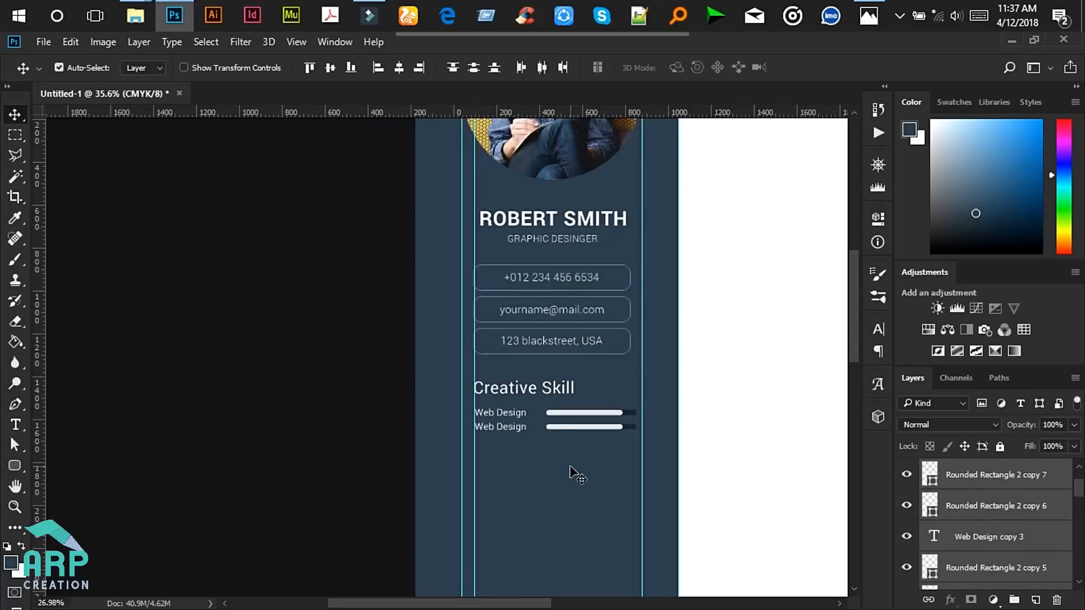
key("shift+Down")
key("shift+Down")
key("shift+Down")
key("shift+Down")
key("shift+Down")
key("shift+Down")
key("shift+Down")
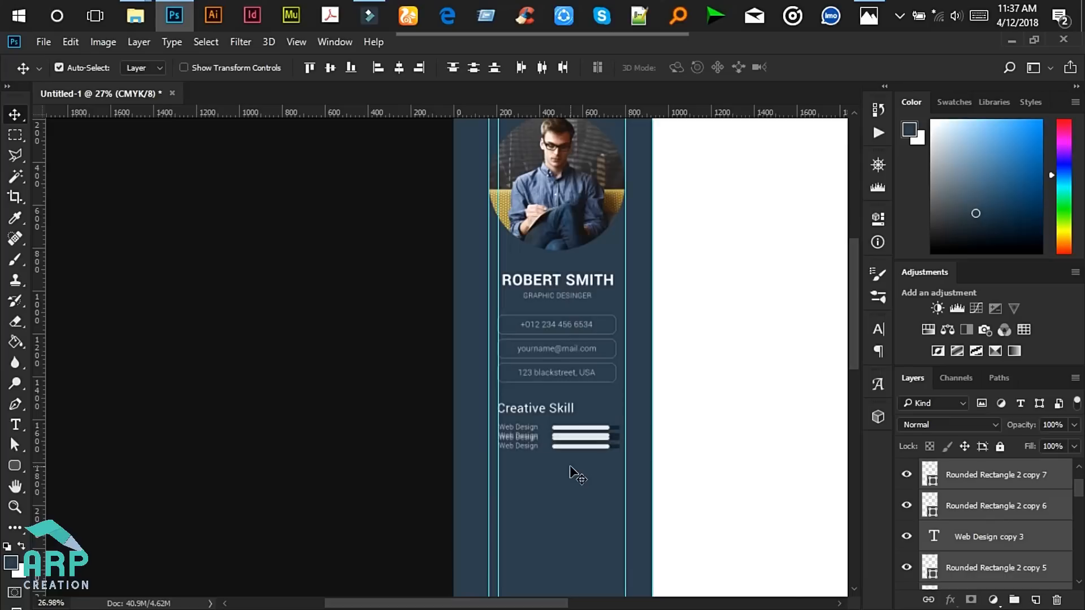
key("shift+Down")
key("shift+Down")
key("shift+Down")
key("shift+Down")
key("shift+Down")
key("shift+Down")
key("shift+Down")
key("shift+Down")
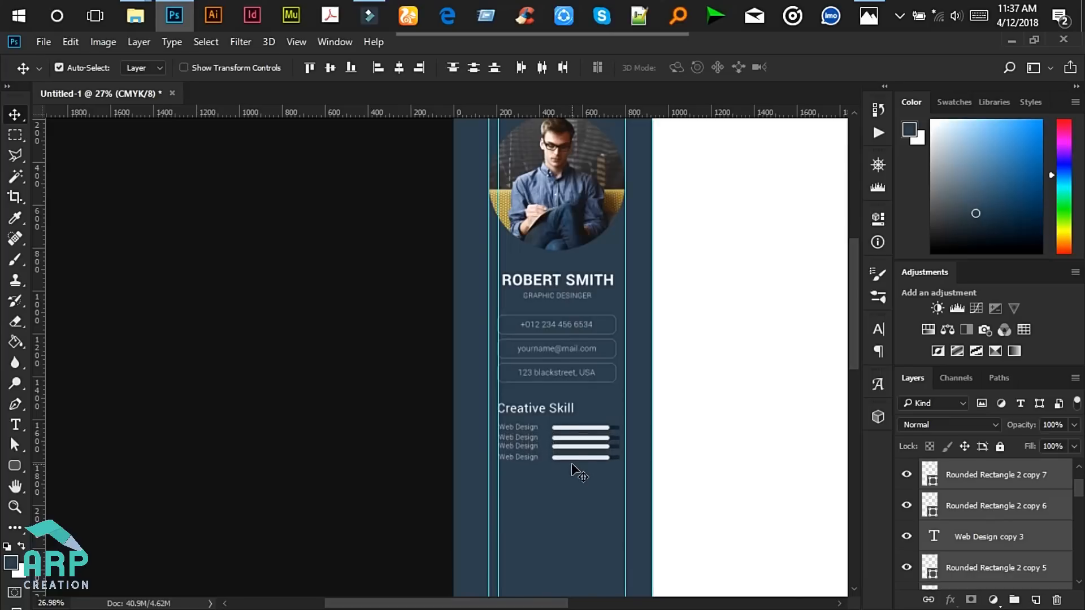
key("Up")
key("Up")
key("Up")
key("Up")
key("Up")
scroll(583, 497, "up", 1)
scroll(584, 497, "up", 2)
scroll(629, 492, "up", 2)
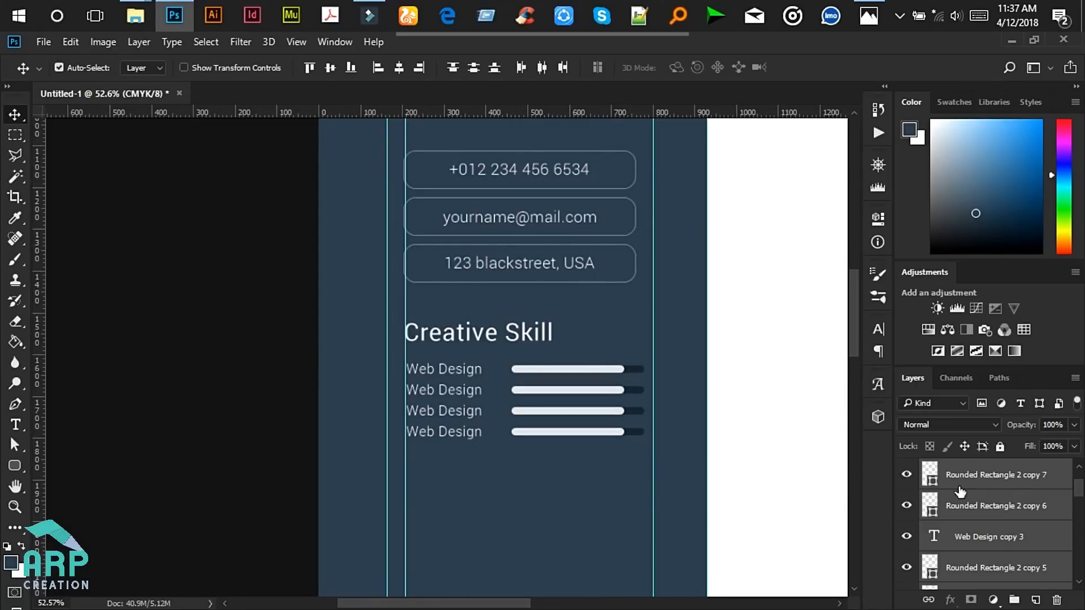
- Duplicate the selected rows and shift them down to complete six evenly spaced rows
key("ctrl+j")
scroll(539, 453, "down", 2)
key("shift+Down")
scroll(538, 453, "down", 2)
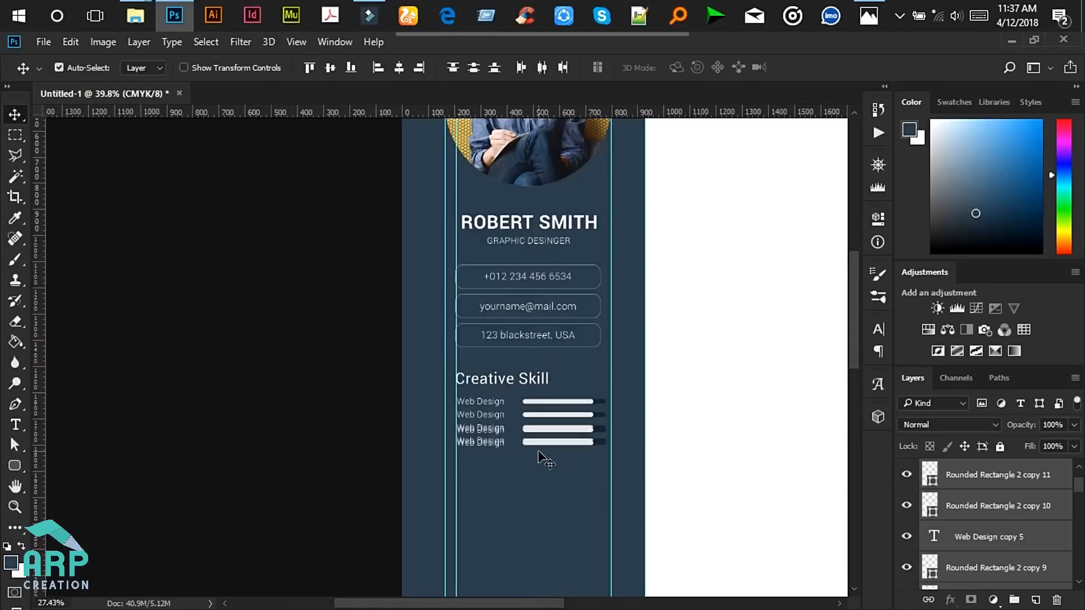
key("shift+Down")
key("shift+Down")
key("shift+Down")
key("shift+Down")
key("shift+Down")
key("shift+Down")
key("shift+Down")
key("shift+Down")
key("shift+Down")
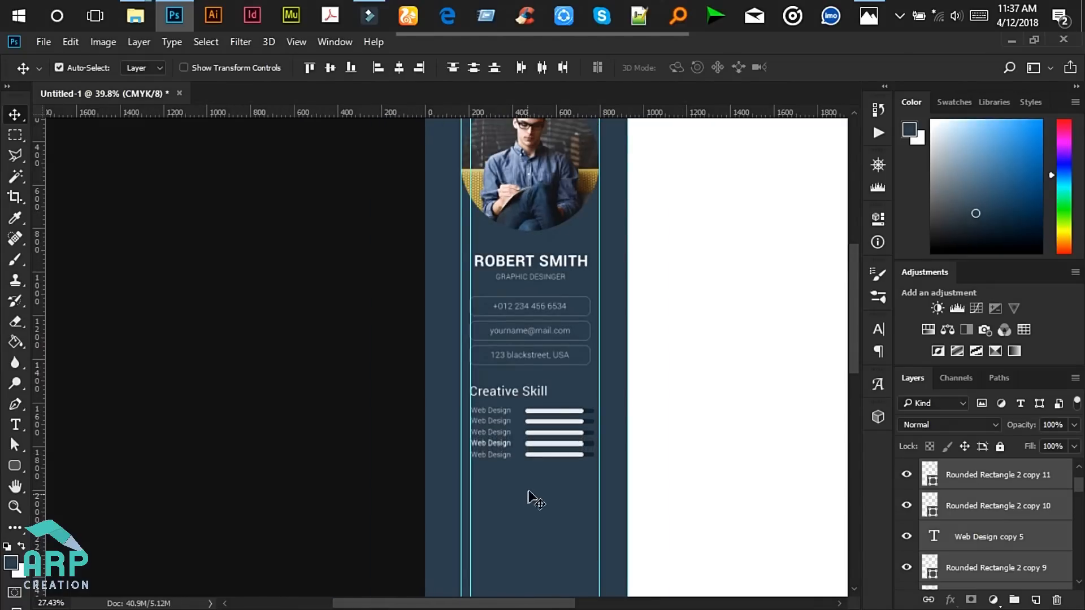
key("shift+Down")
key("shift+Down")
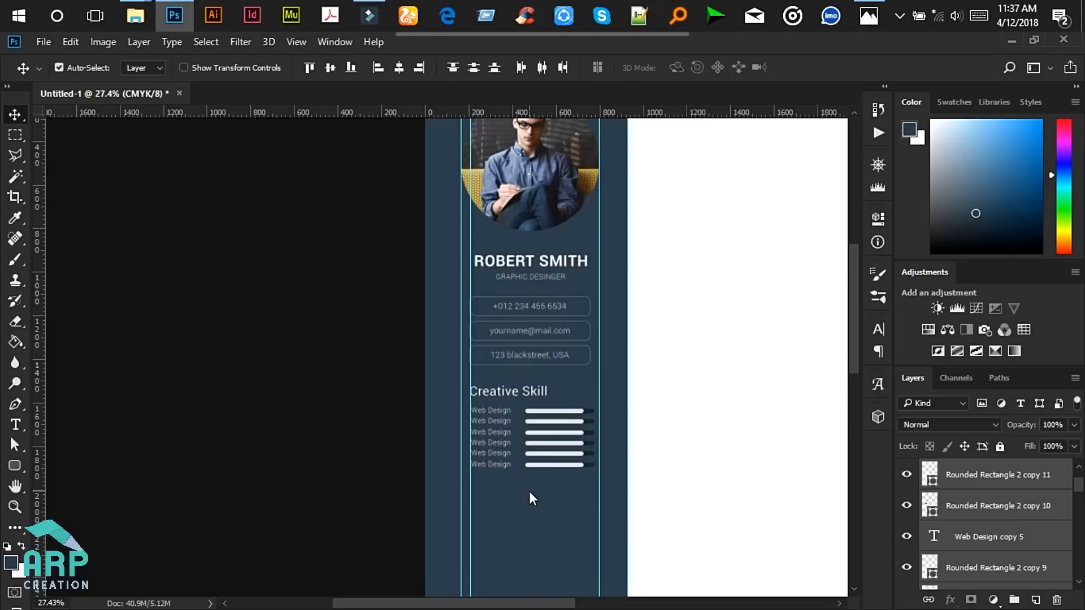
scroll(560, 492, "up", 2)
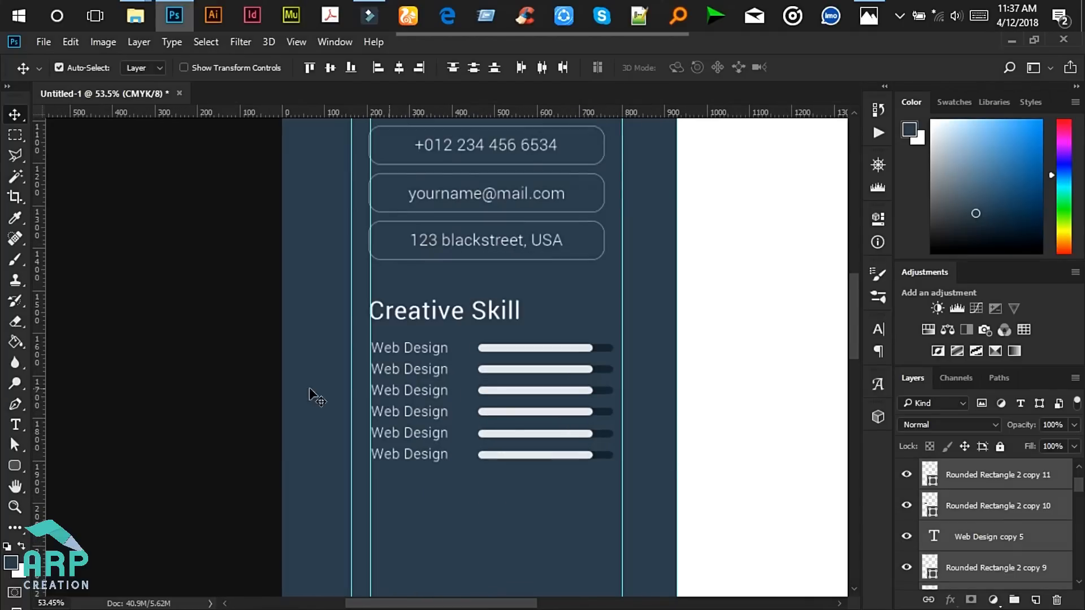
- Rename the second skill line to Graphic Design and the third to seo
left_click(15, 425)
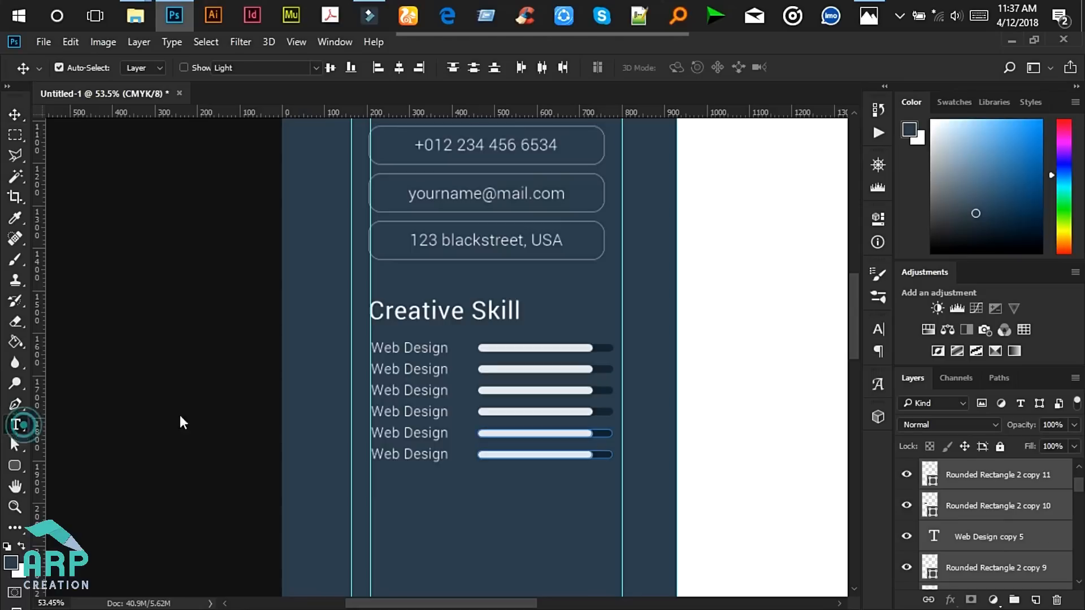
scroll(398, 367, "up", 1)
left_click_drag(399, 368, 354, 367)
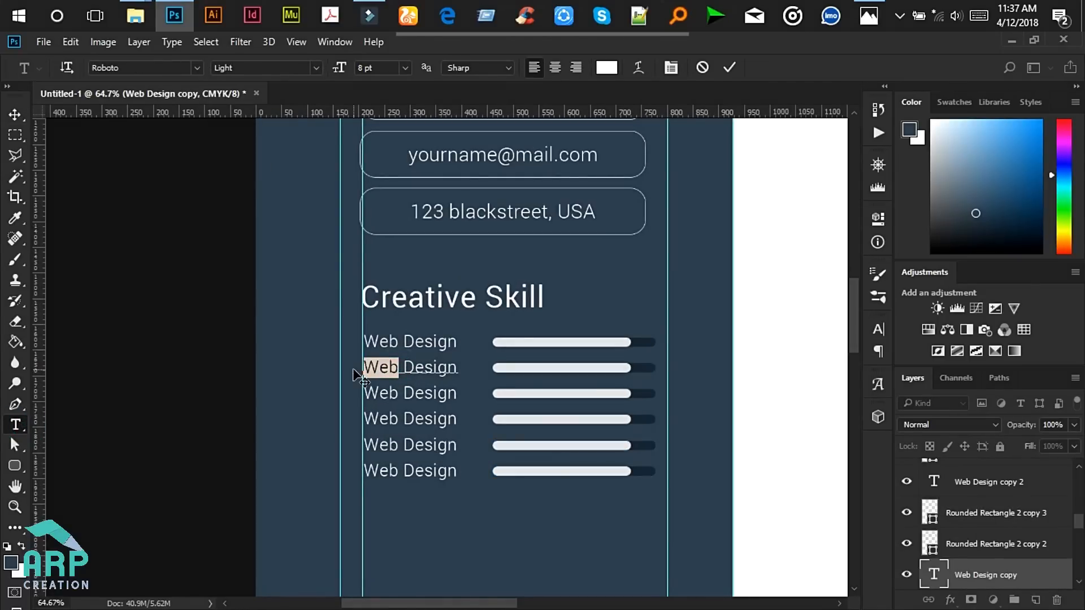
type("G")
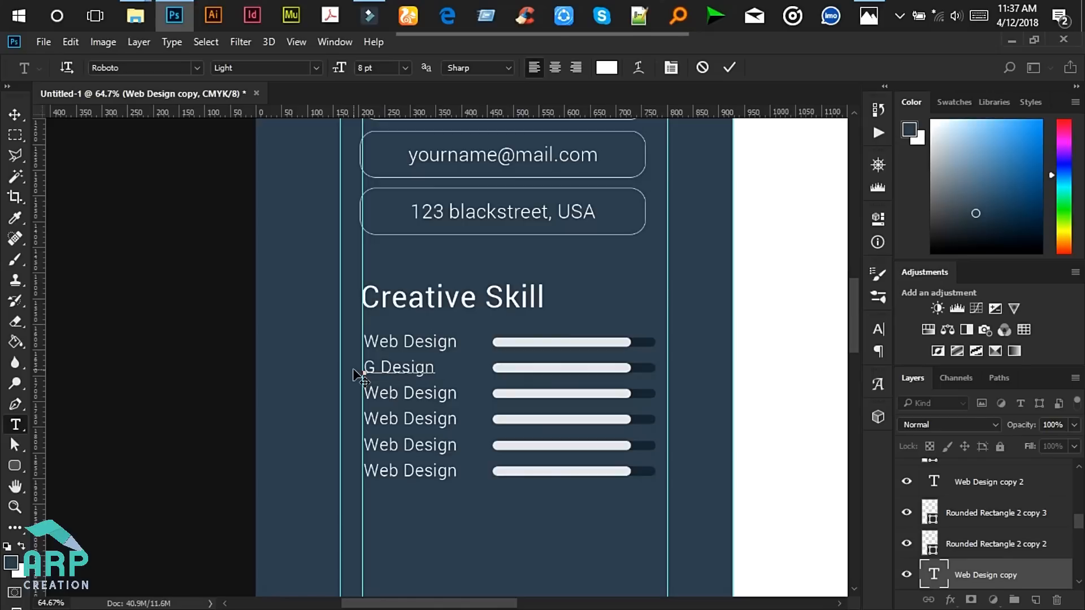
type("raphic")
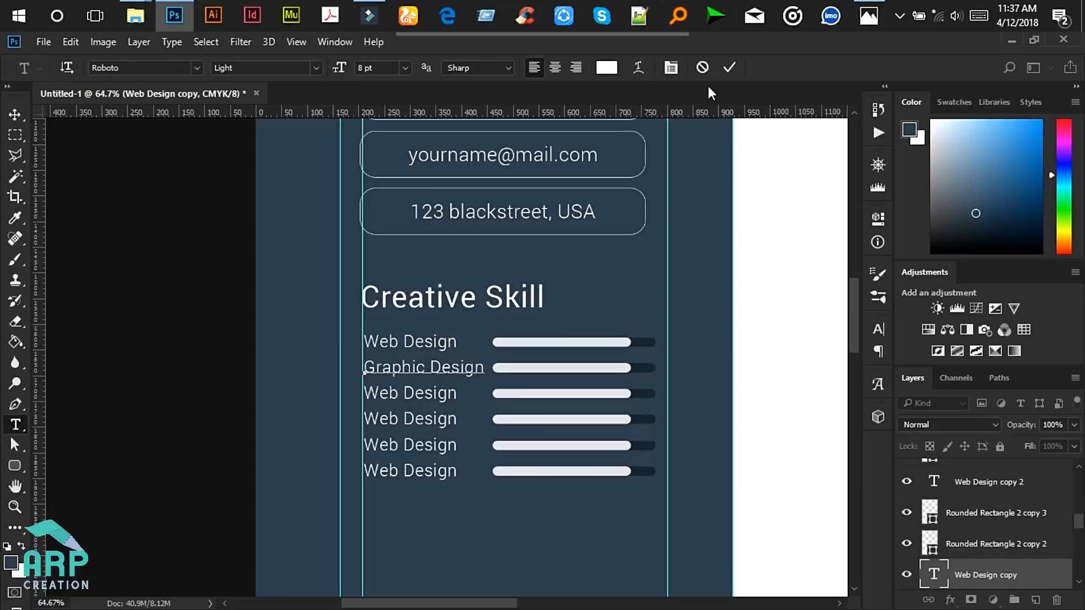
left_click(730, 68)
left_click(398, 392)
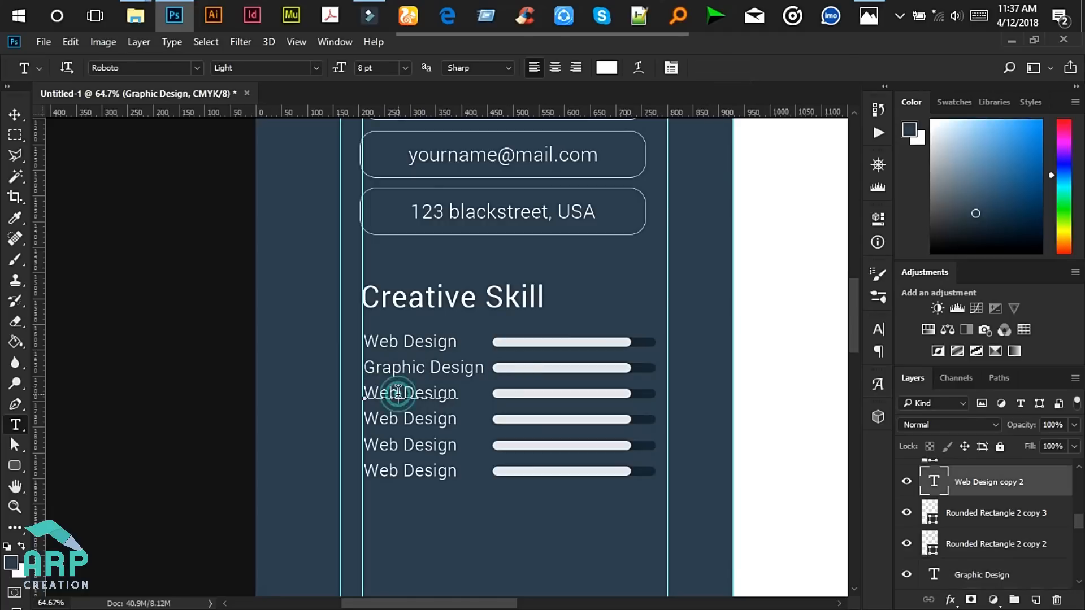
key("ctrl+a")
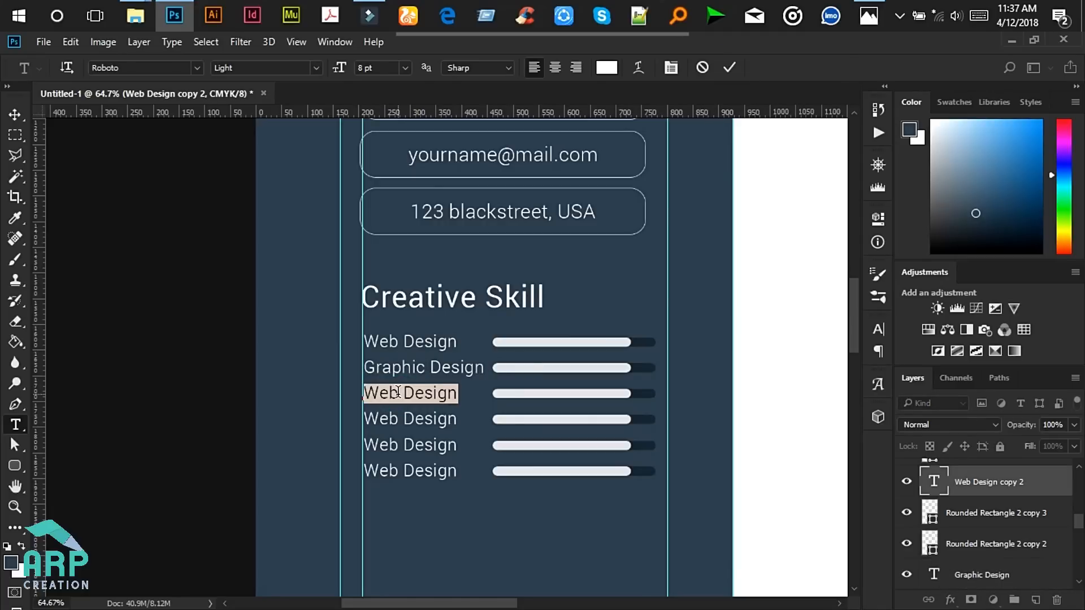
type("seo")
left_click(730, 68)
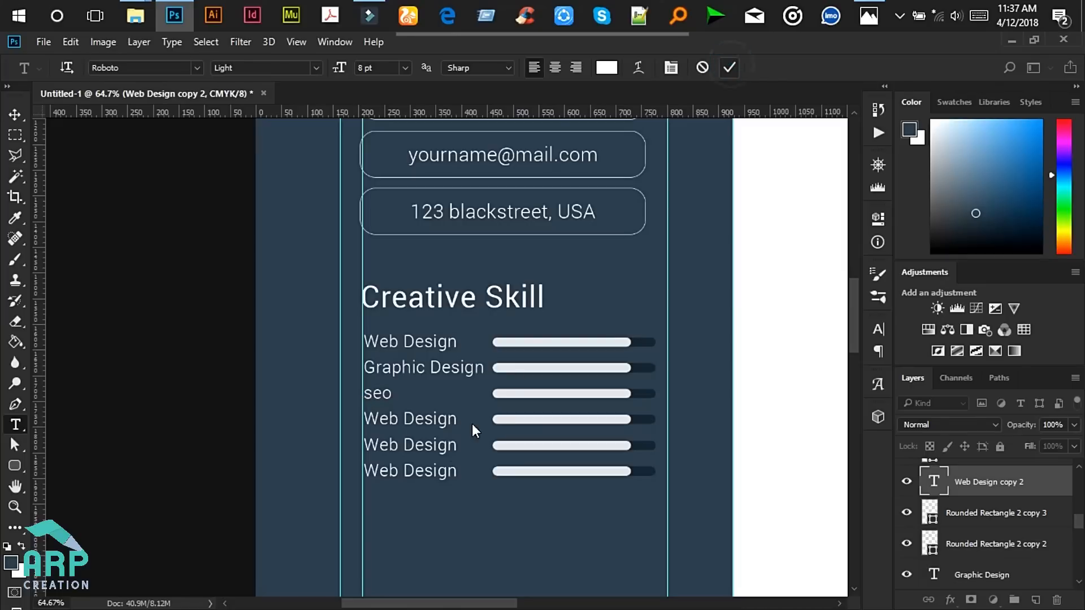
- Rename the fourth skill line to Web Develop
left_click(418, 418)
key("ctrl+a")
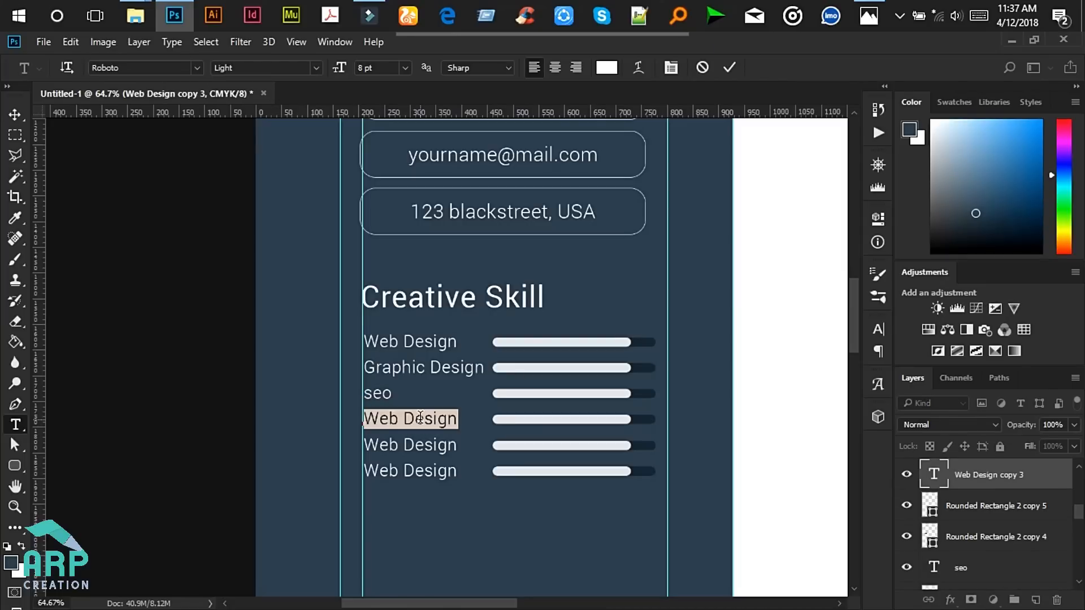
type("web")
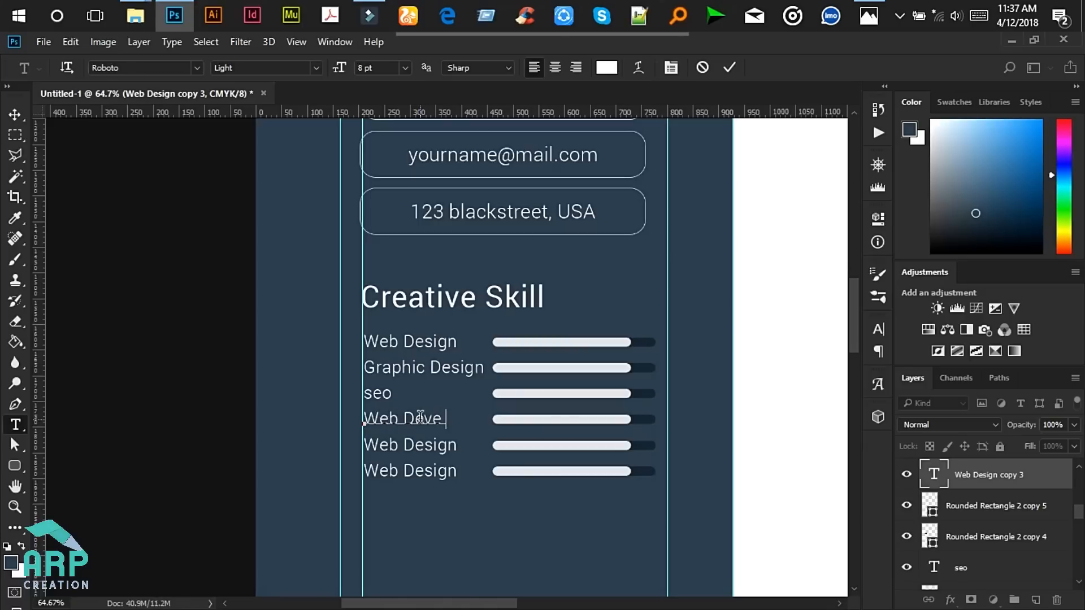
type("Development")
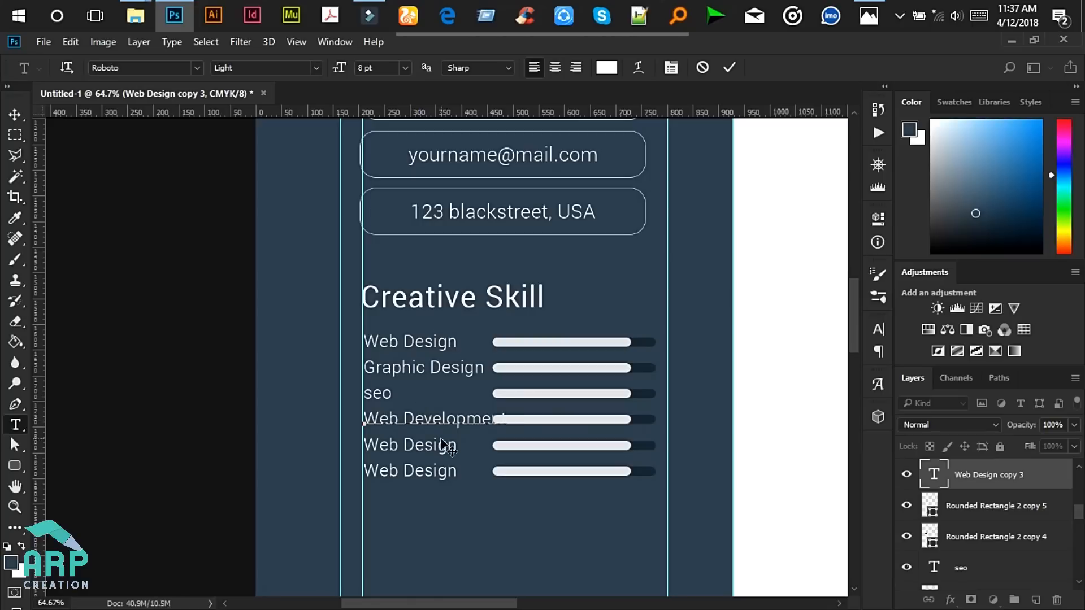
left_click_drag(465, 419, 552, 420)
key("BackSpace")
left_click(729, 67)
- Rename the fifth skill line to UX Design and select the sixth line's text
left_click(435, 444)
key("ctrl+a")
type("pux")
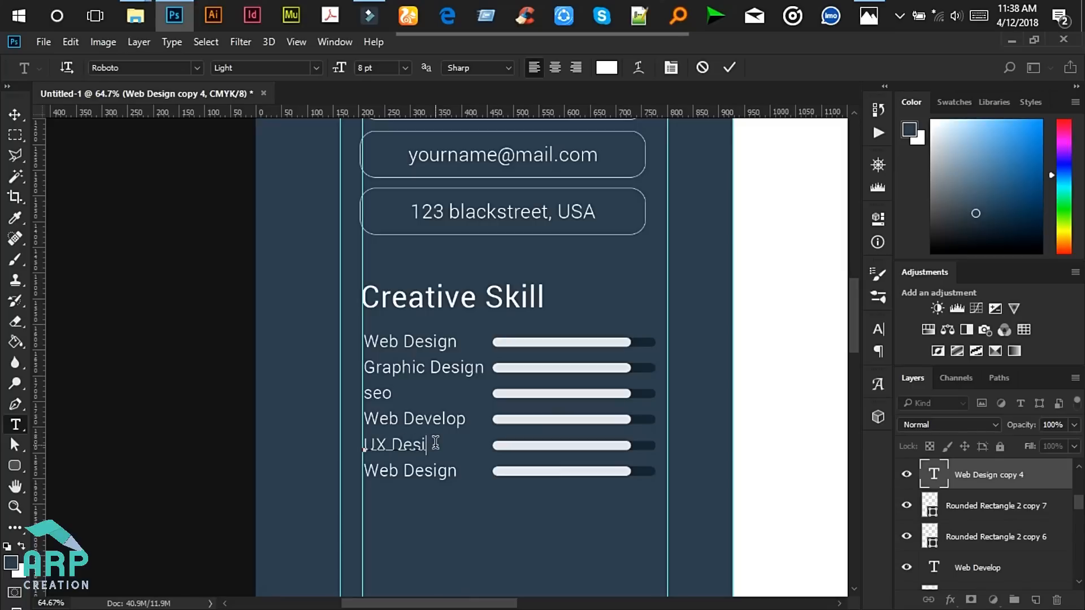
left_click(729, 67)
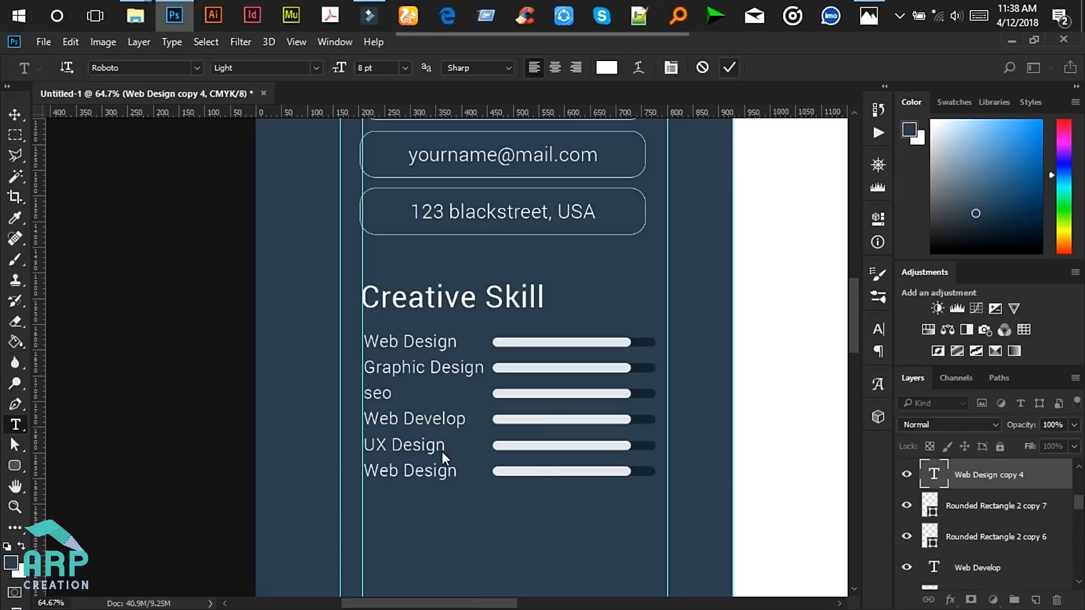
left_click(425, 469)
key("ctrl+a")
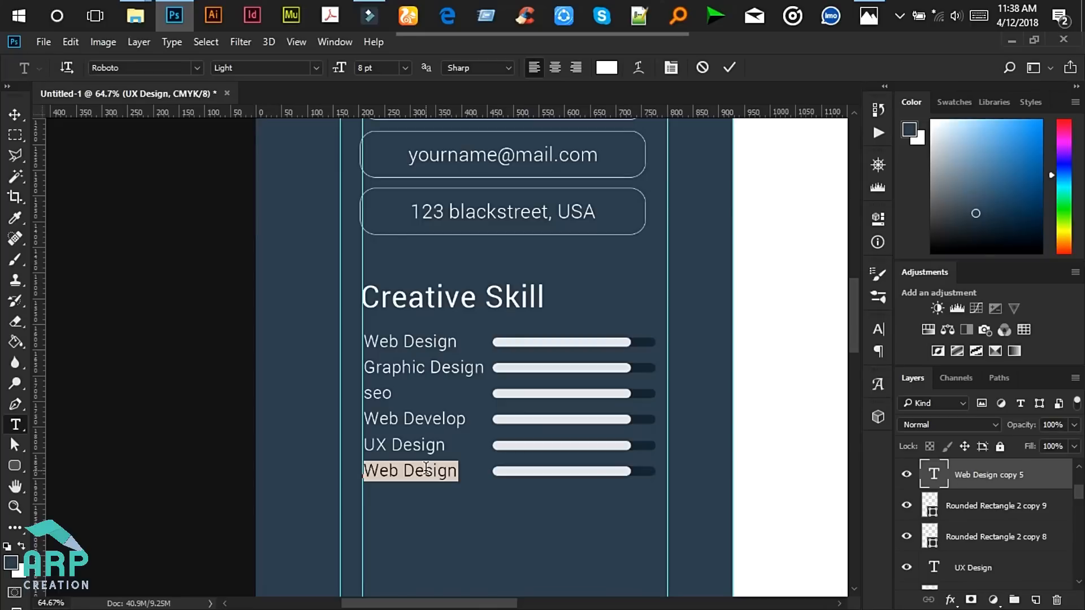
- Commit the sixth skill label as 'ui design'
type("ui design")
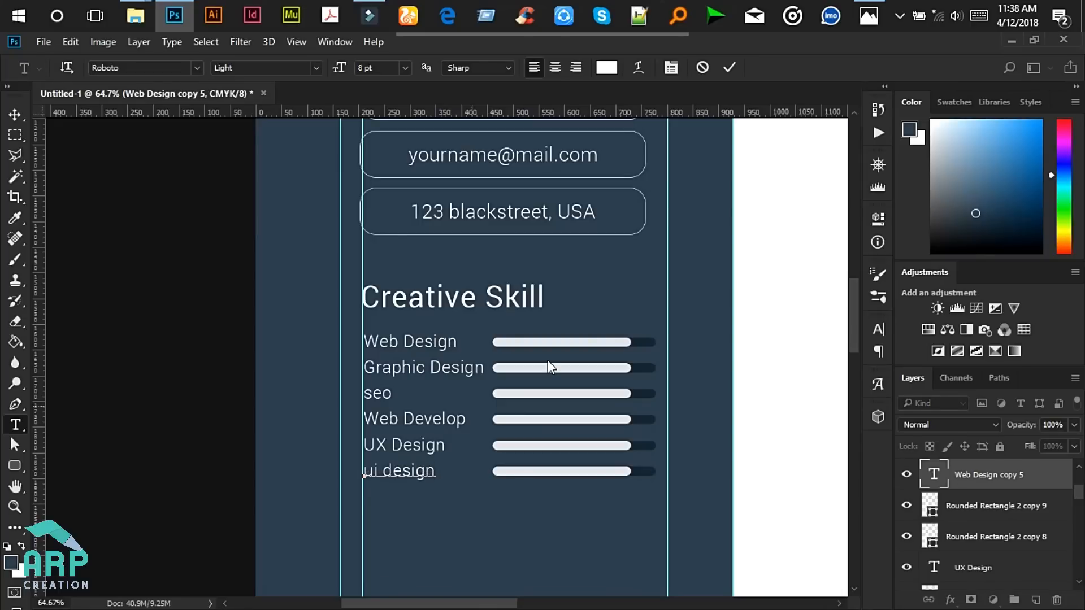
left_click(729, 67)
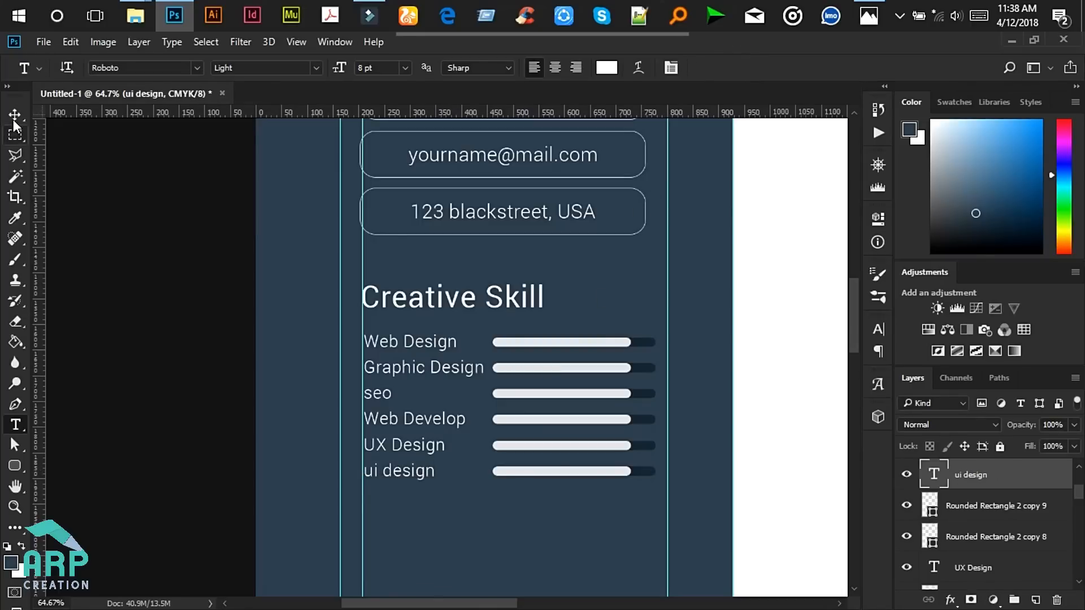
left_click(15, 116)
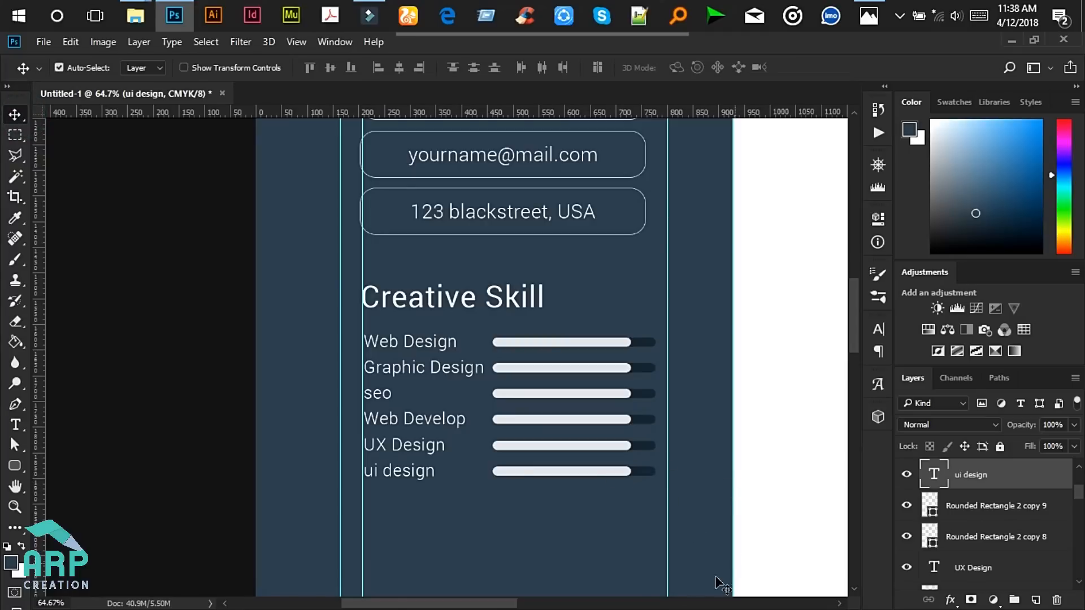
- Pan across the sidebar and marquee-select the skill bar shapes together
left_click_drag(499, 604, 533, 604)
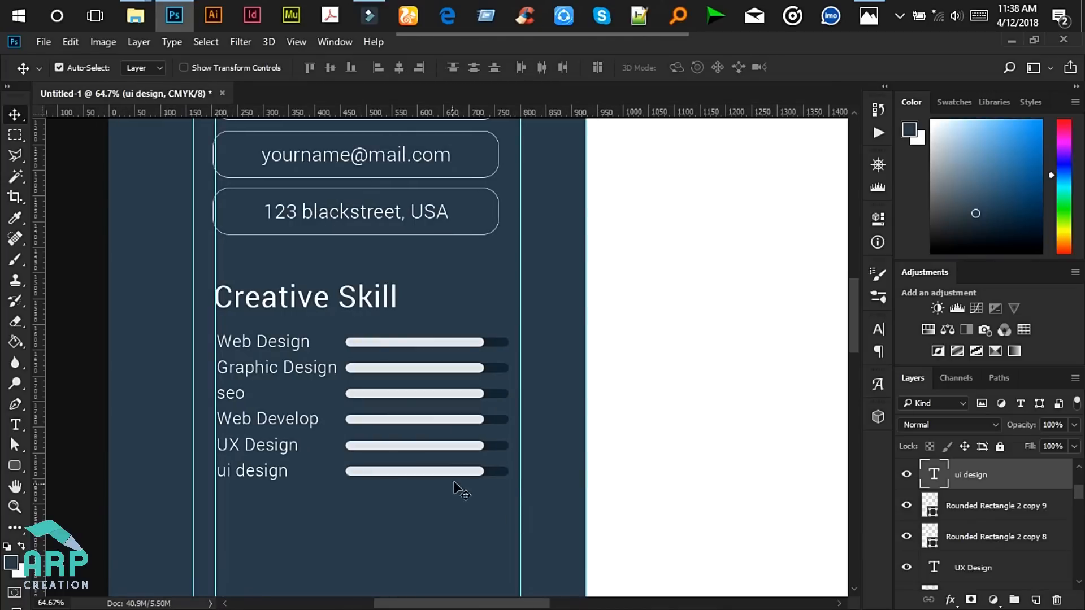
scroll(599, 484, "down", 3)
scroll(622, 497, "down", 1)
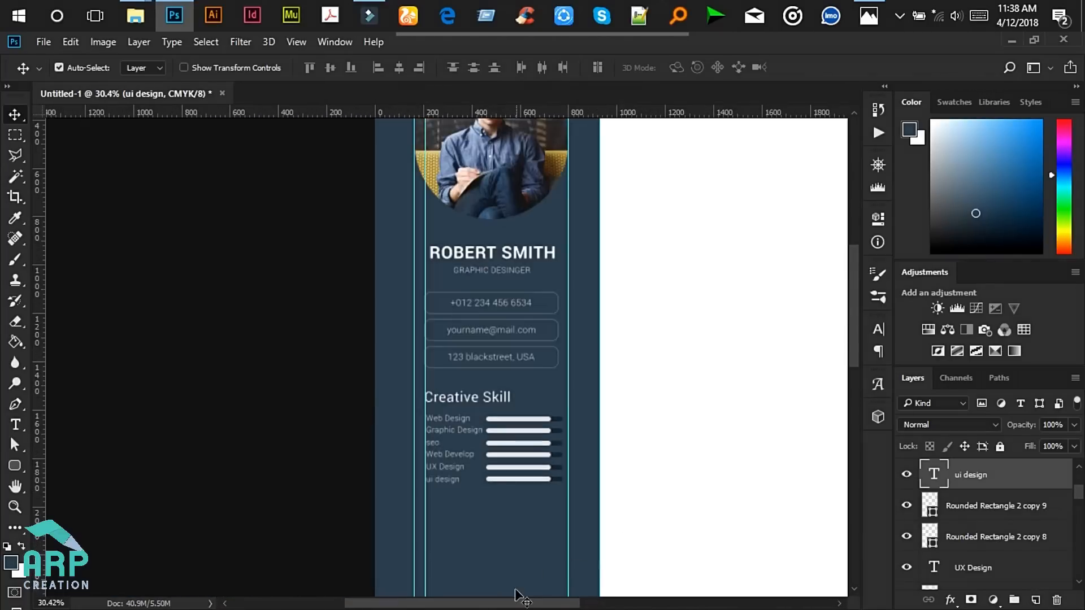
left_click_drag(505, 603, 573, 603)
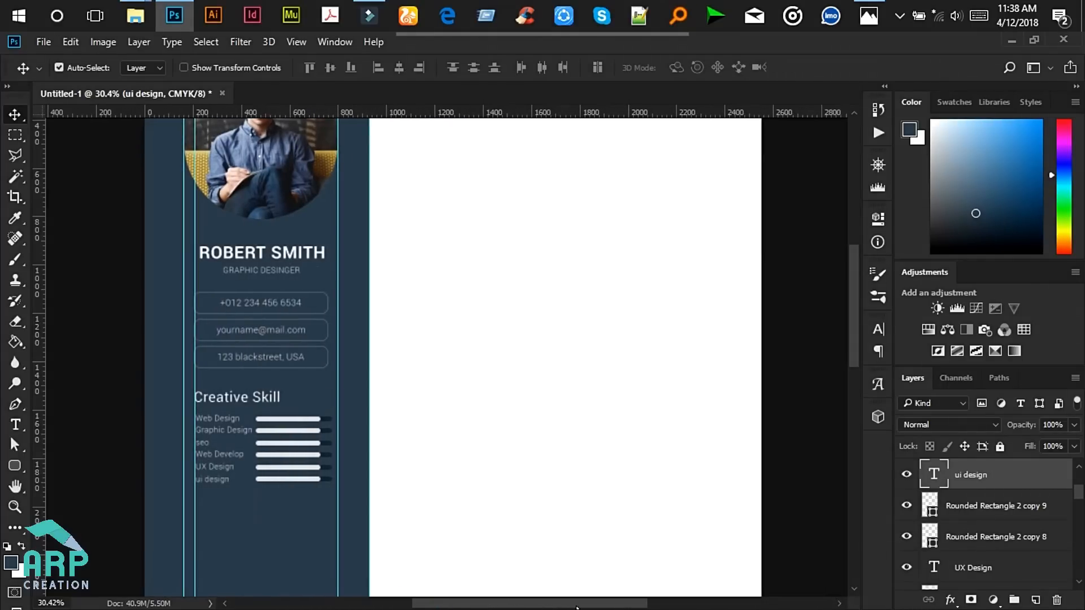
scroll(237, 560, "up", 1)
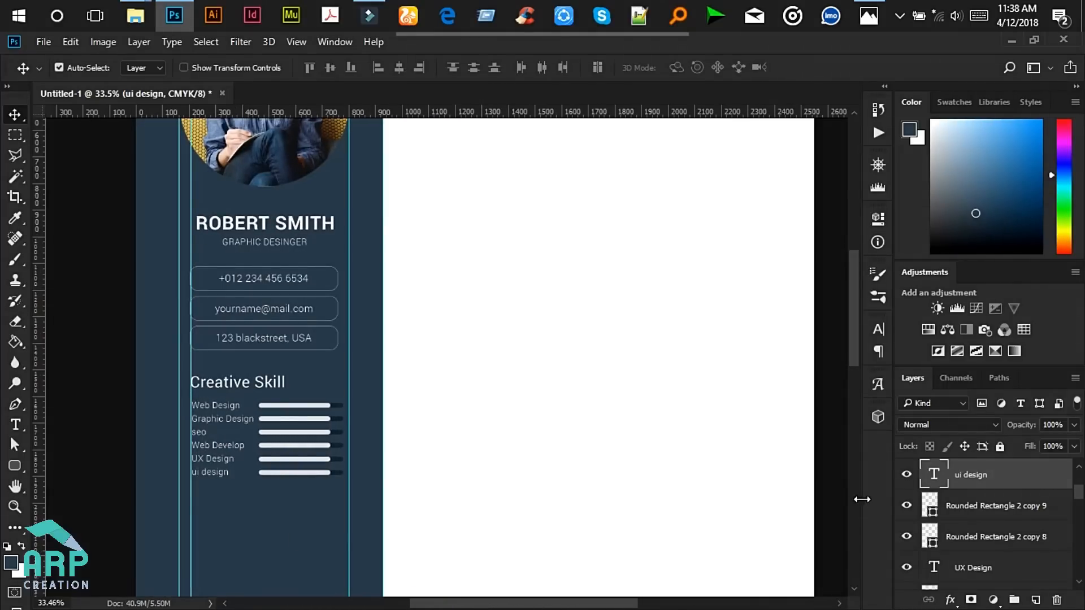
left_click_drag(834, 540, 478, 403)
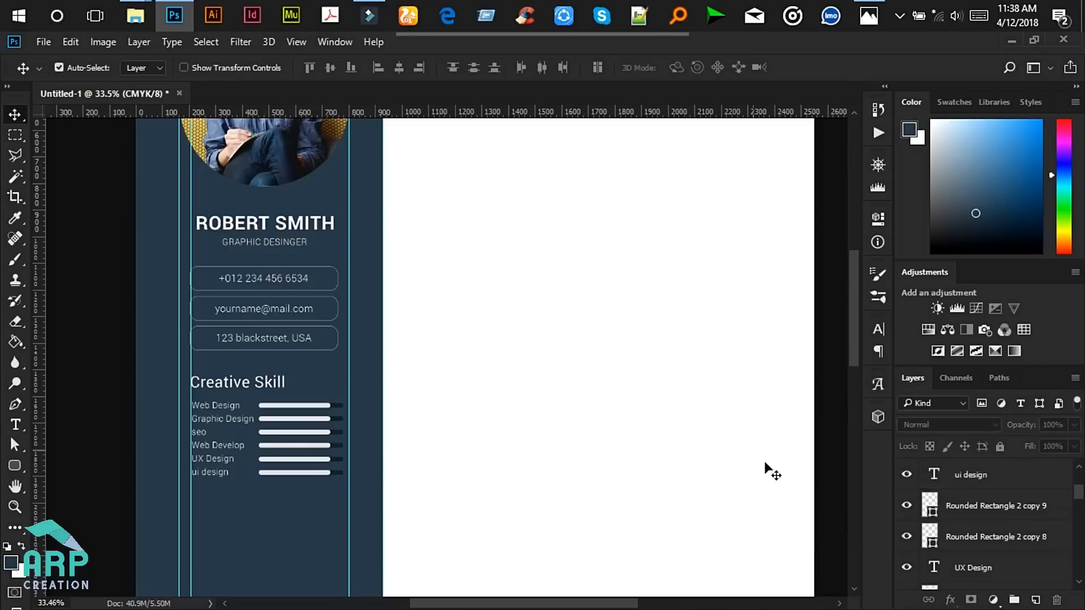
left_click_drag(811, 547, 296, 396)
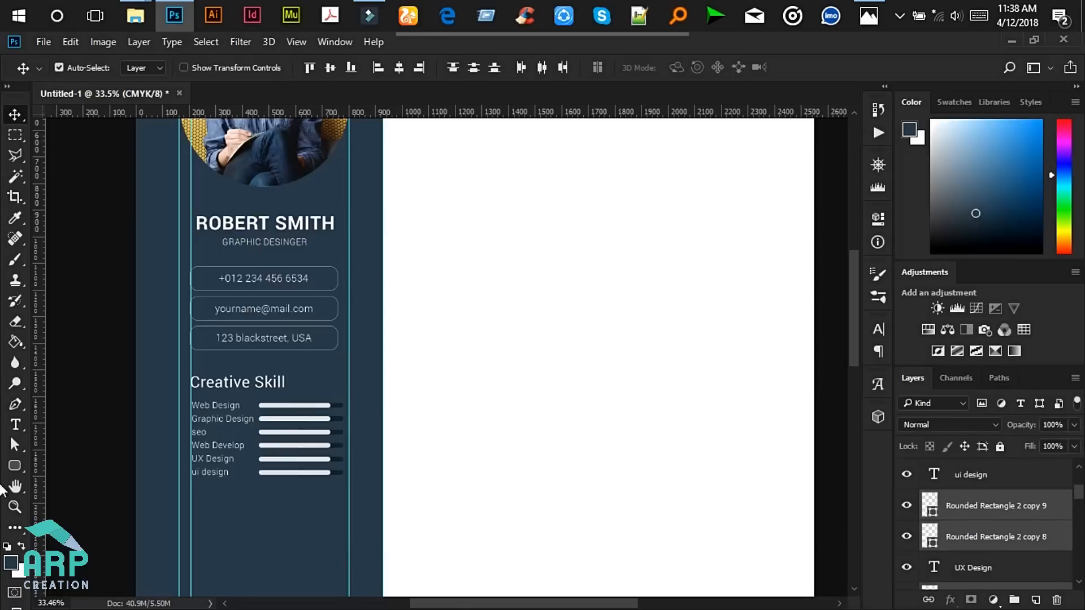
left_click_drag(1080, 494, 1079, 581)
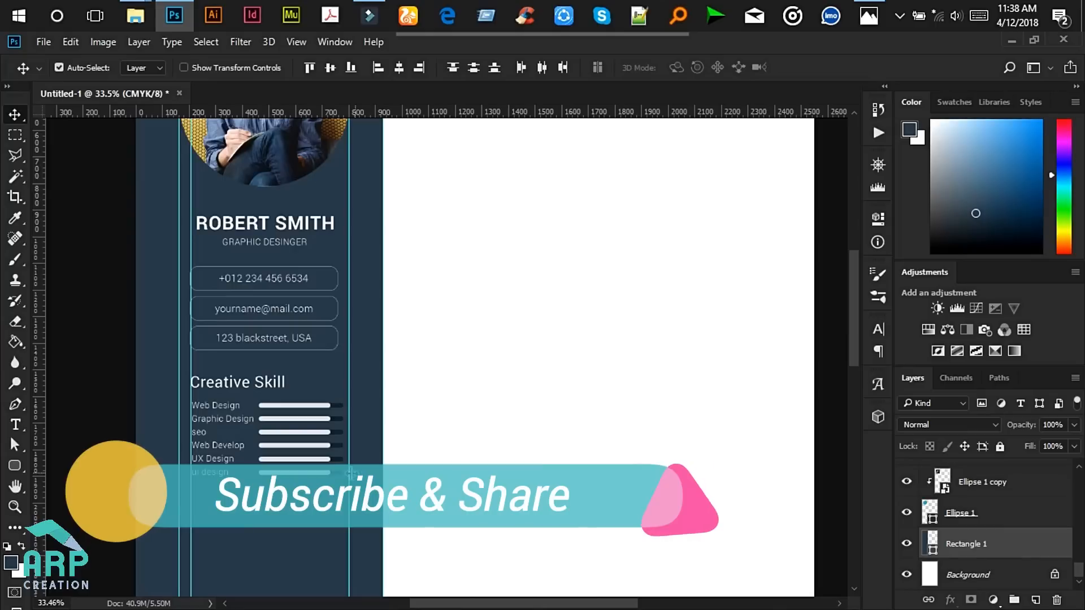
scroll(1017, 511, "up", 7)
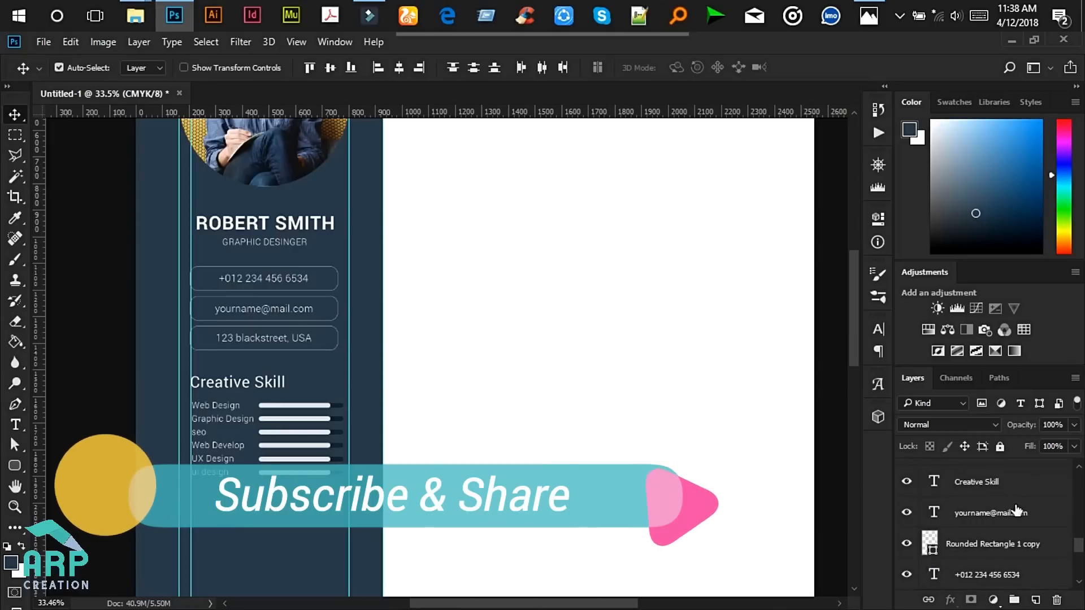
- Start a transform on the selected skill bars, commit it unchanged, and pan the view
scroll(255, 437, "up", 6)
scroll(477, 428, "up", 4)
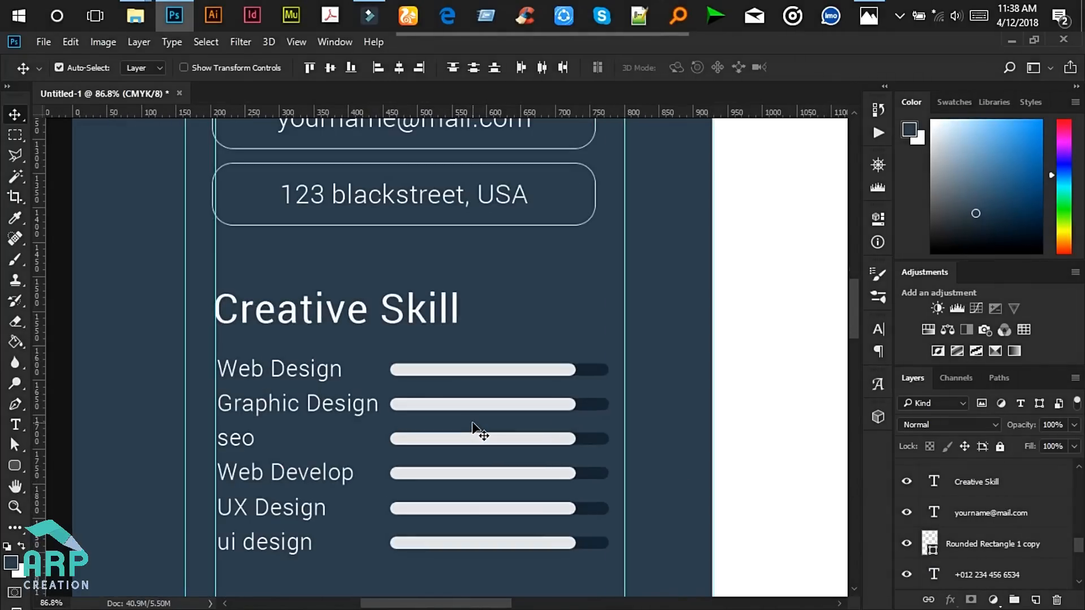
key("ctrl+t")
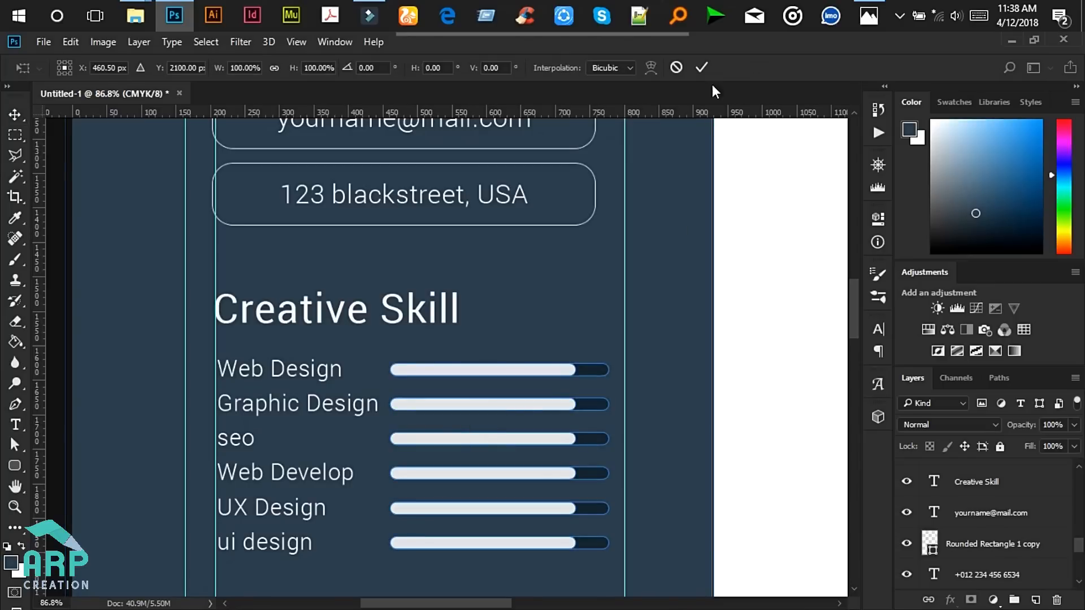
left_click(701, 67)
scroll(622, 393, "down", 5)
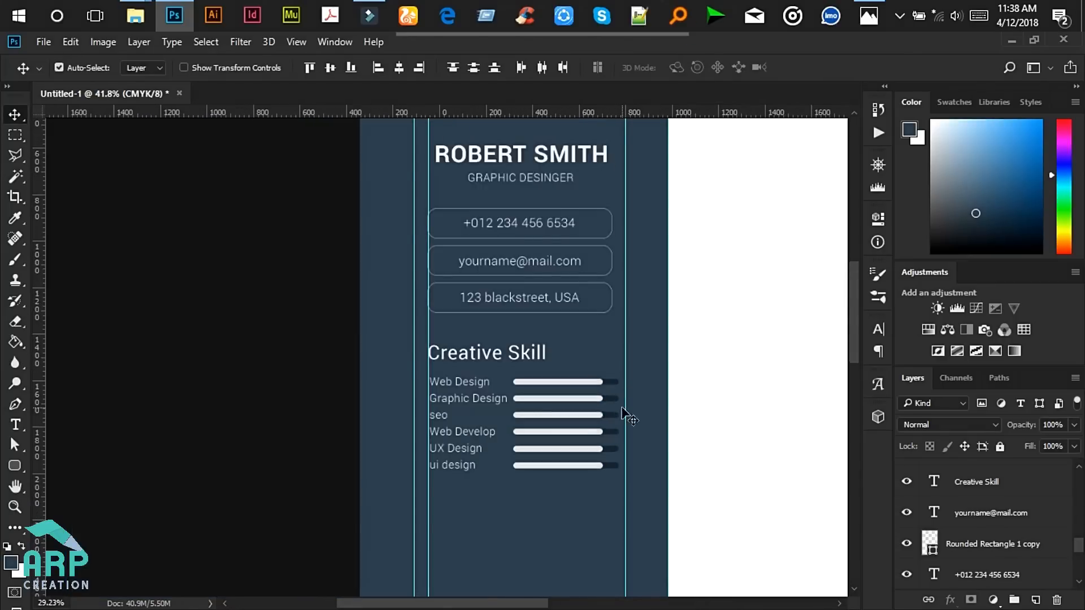
scroll(613, 467, "down", 3)
scroll(602, 468, "up", 5)
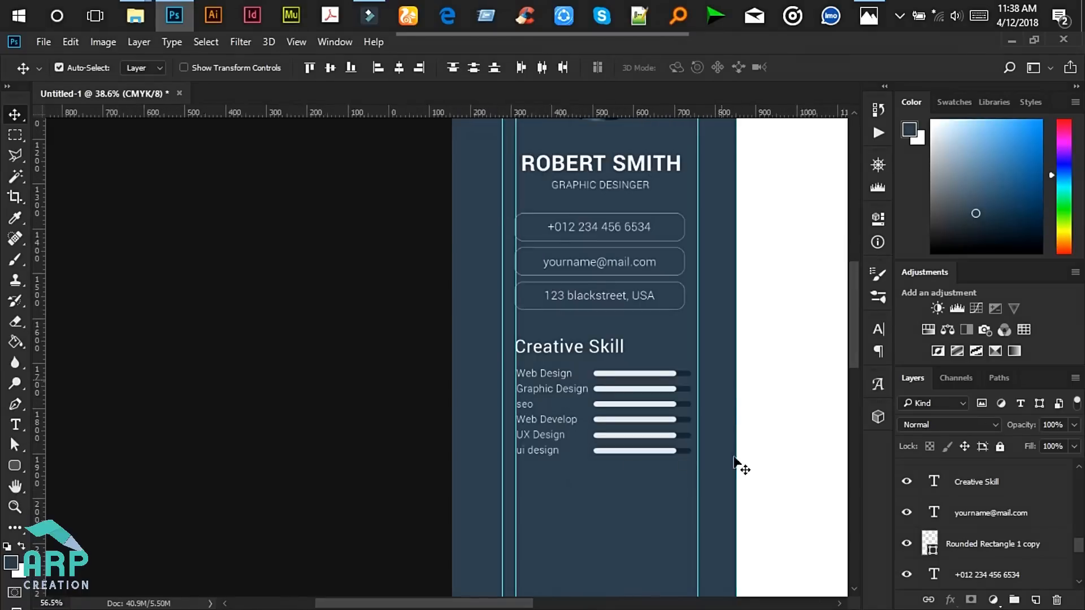
left_click_drag(466, 605, 525, 608)
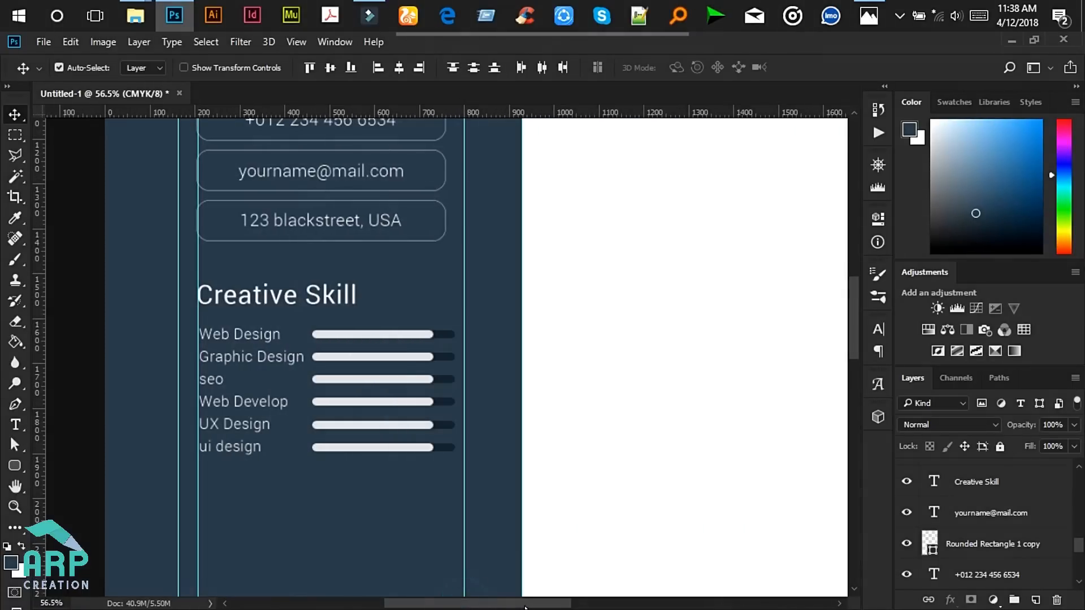
scroll(1053, 527, "down", 10)
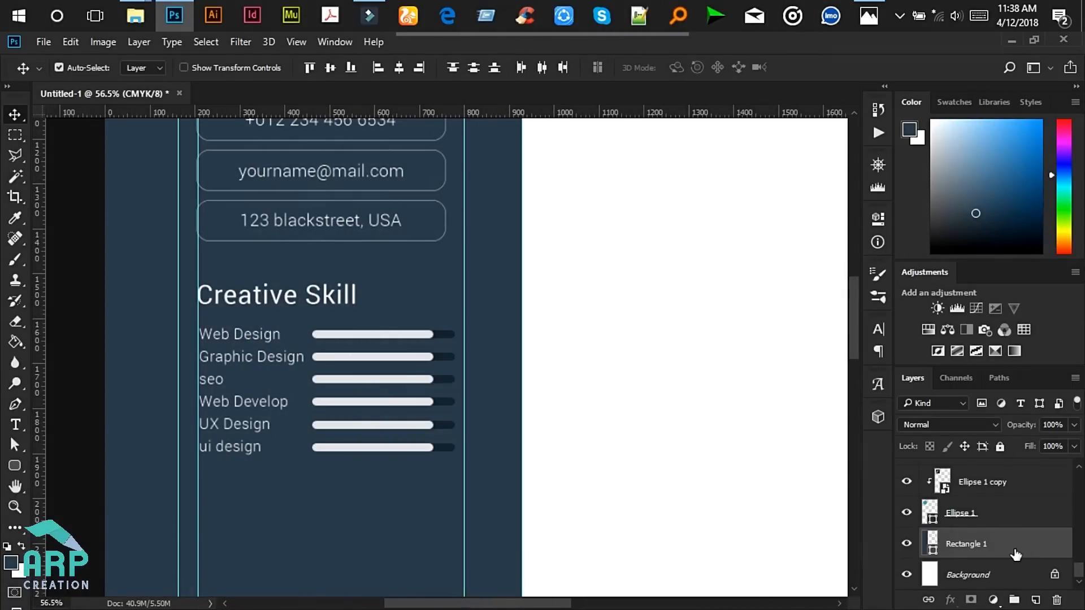
- Excluding Rectangle 1, narrow the six skill bars to 91.48% width, shifted right
left_click(982, 544, "ctrl")
key("ctrl+t")
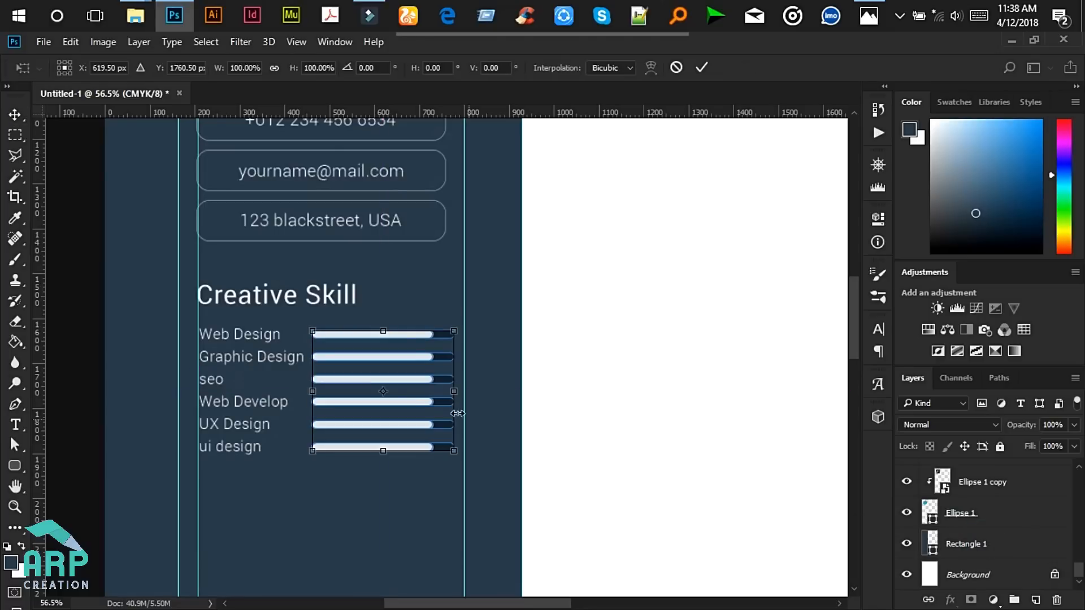
left_click_drag(314, 392, 337, 388)
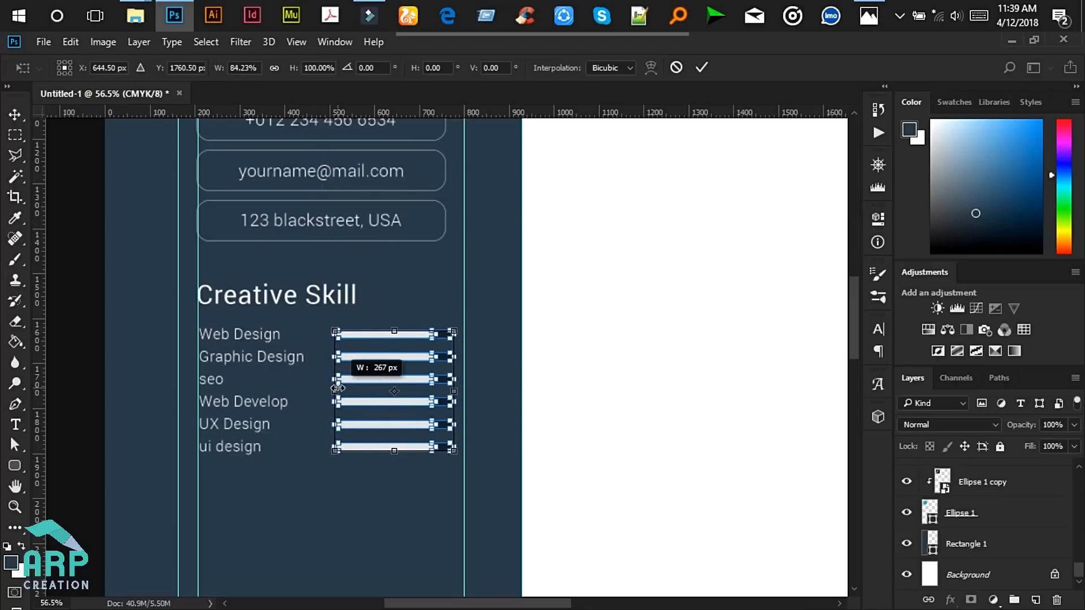
left_click_drag(450, 389, 464, 390)
left_click(701, 67)
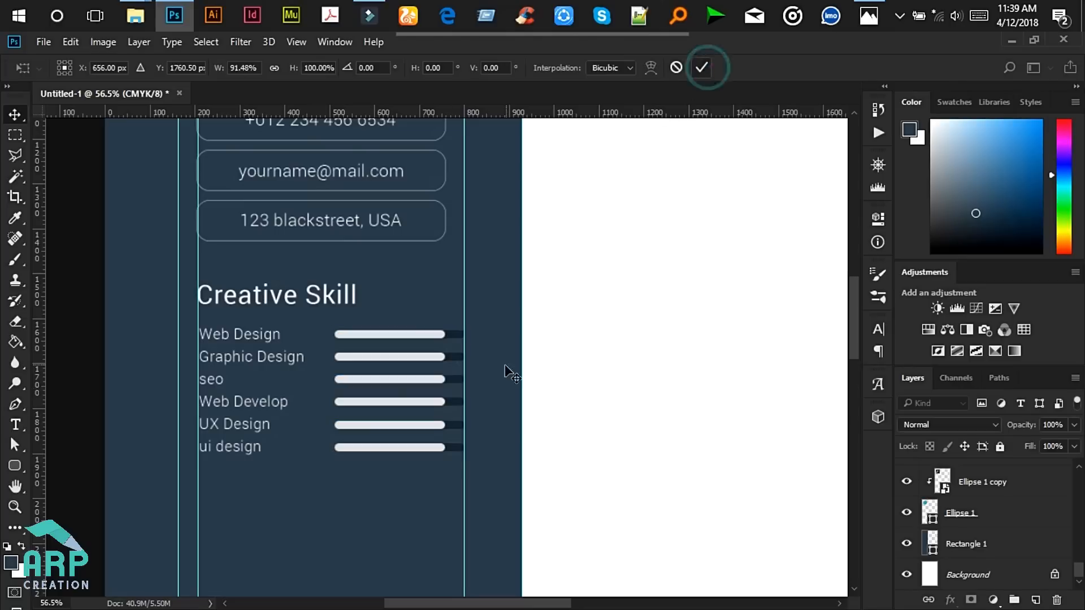
scroll(504, 368, "down", 5)
scroll(457, 439, "up", 1)
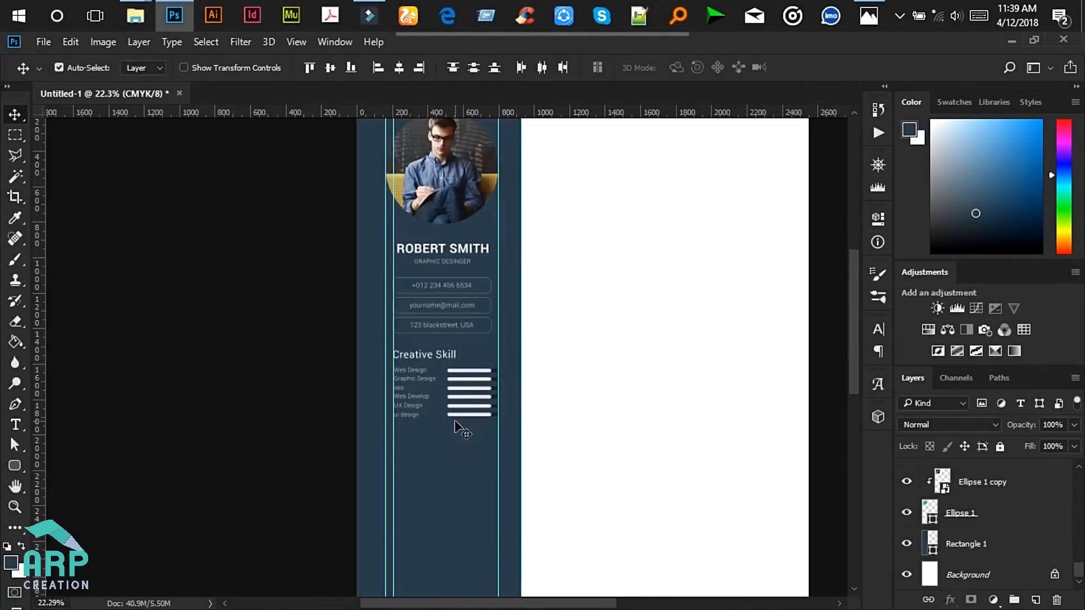
scroll(384, 422, "up", 2)
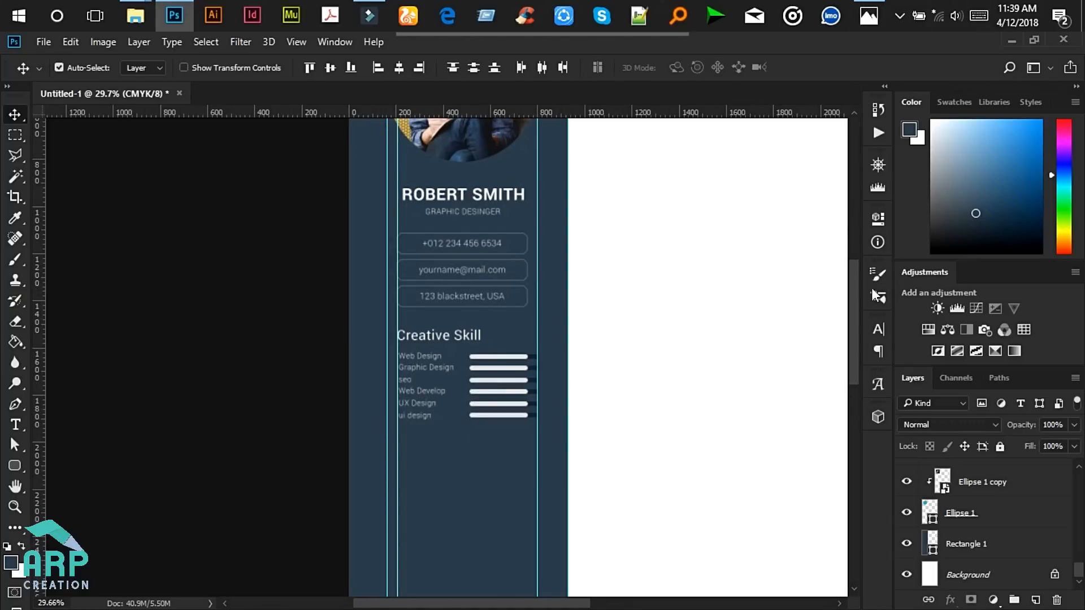
left_click_drag(855, 300, 857, 342)
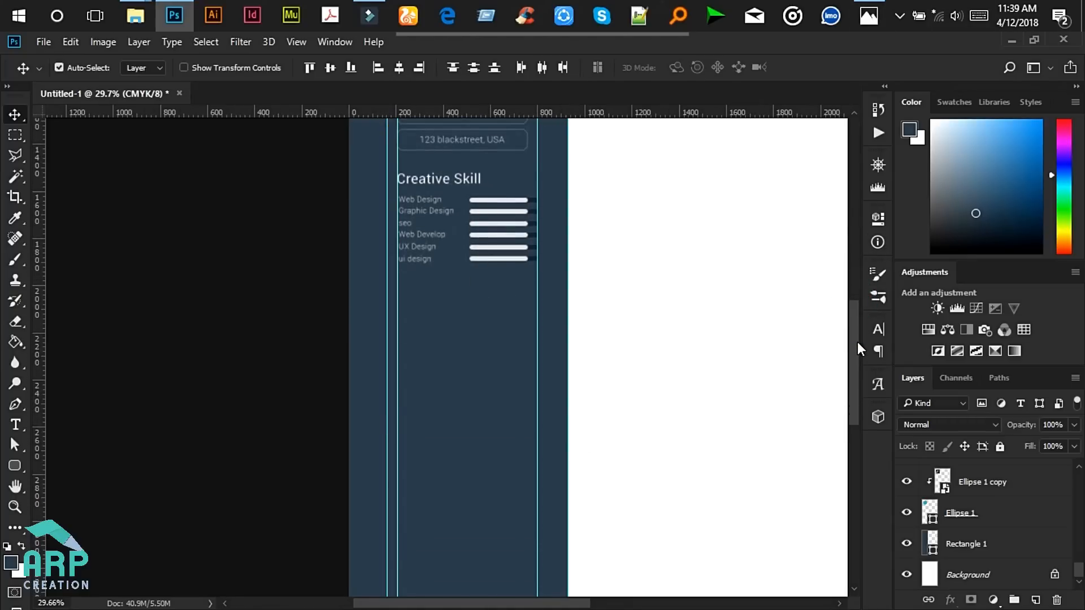
left_click(869, 15)
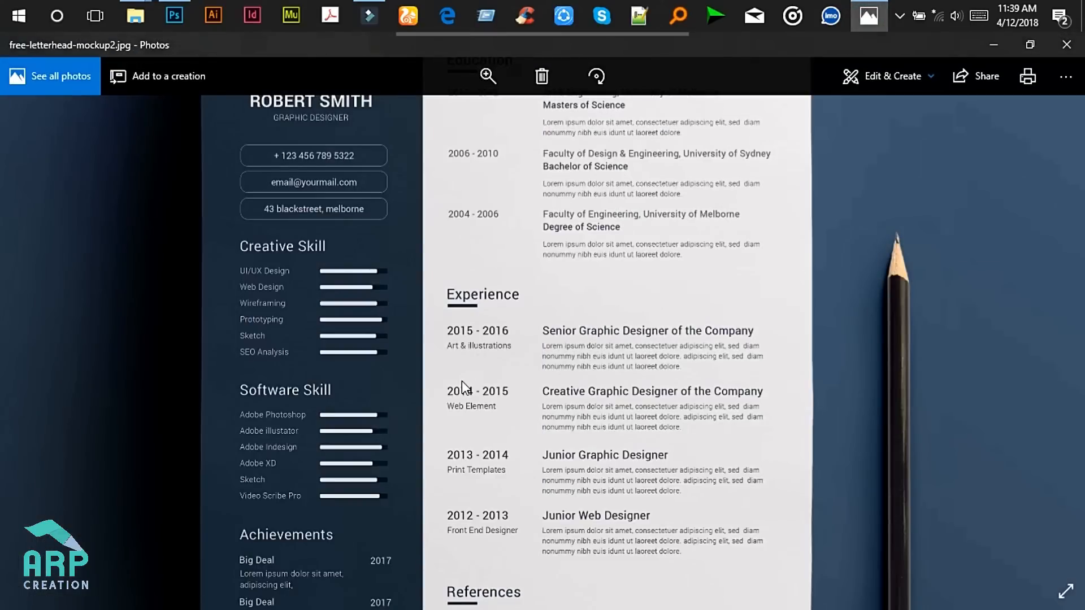
left_click_drag(461, 381, 456, 329)
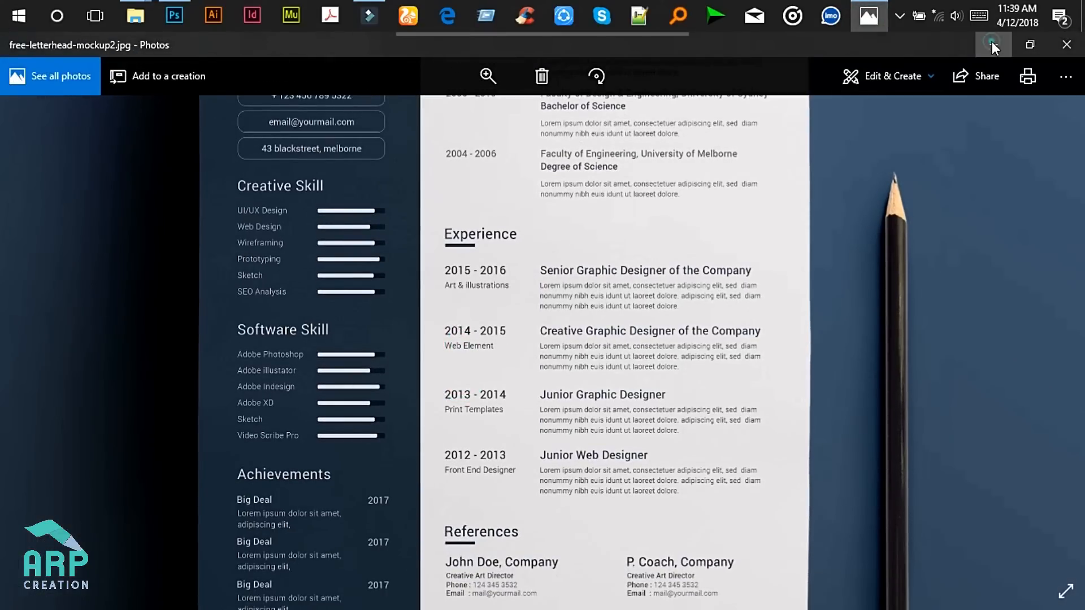
left_click(993, 43)
scroll(497, 166, "up", 5)
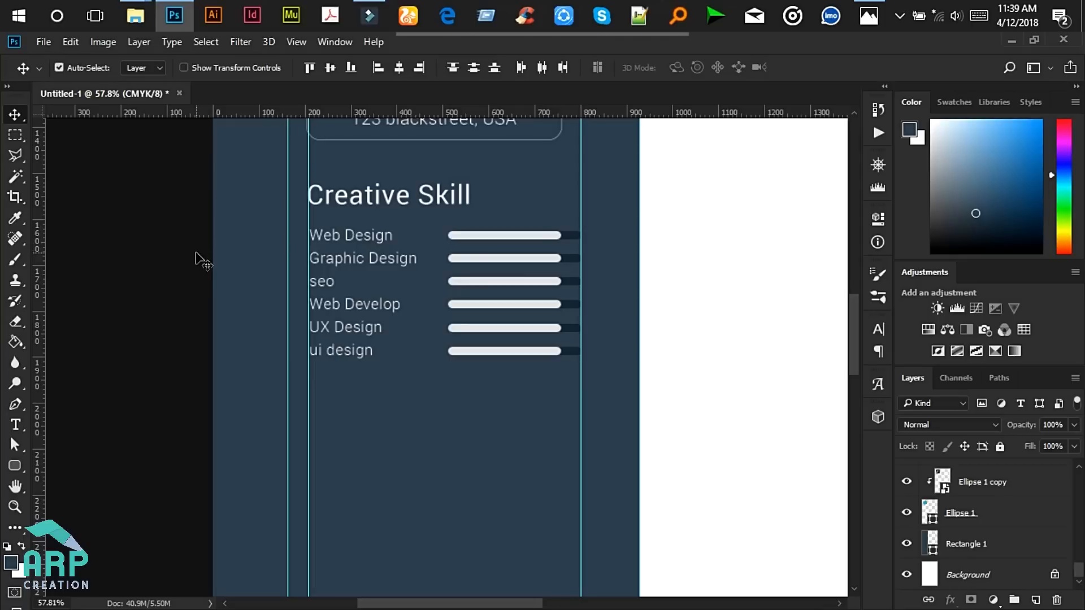
- Select all skill names and bars except the background rectangle and nudge them down
left_click(155, 264)
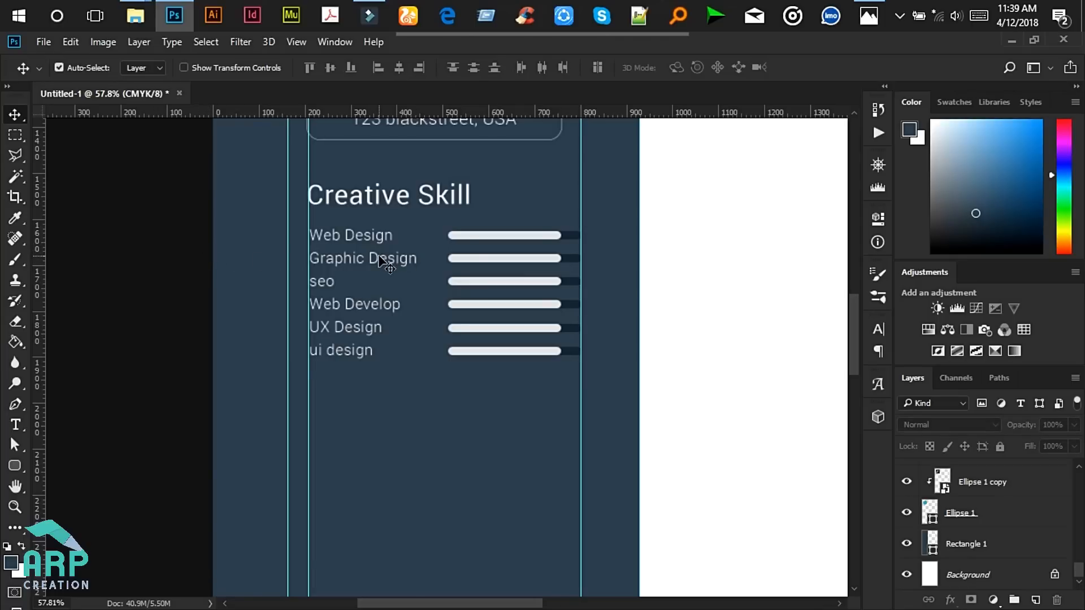
scroll(460, 300, "down", 2)
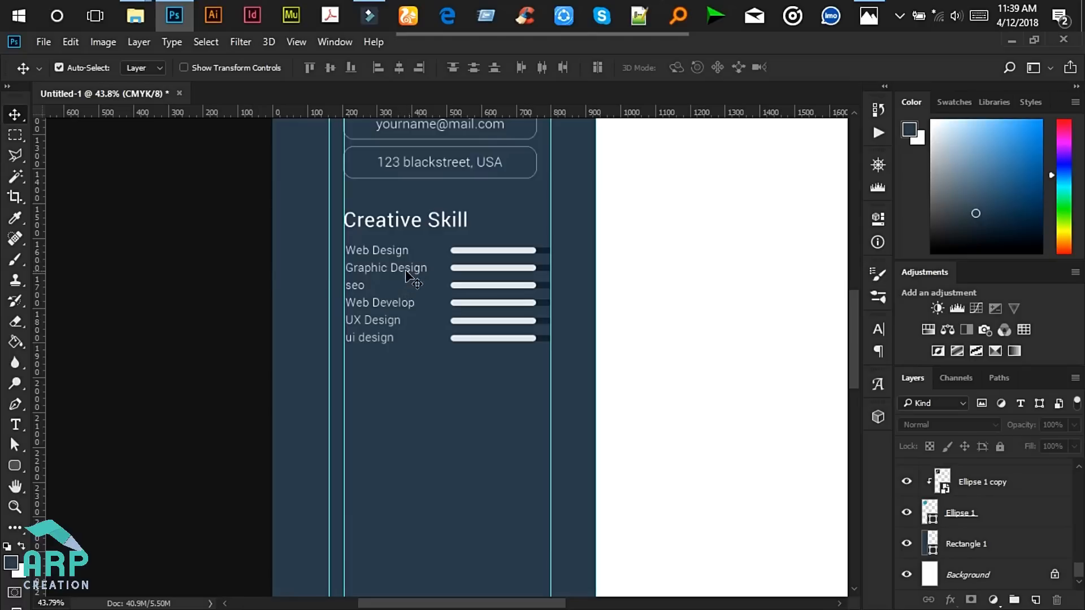
left_click_drag(250, 264, 564, 346)
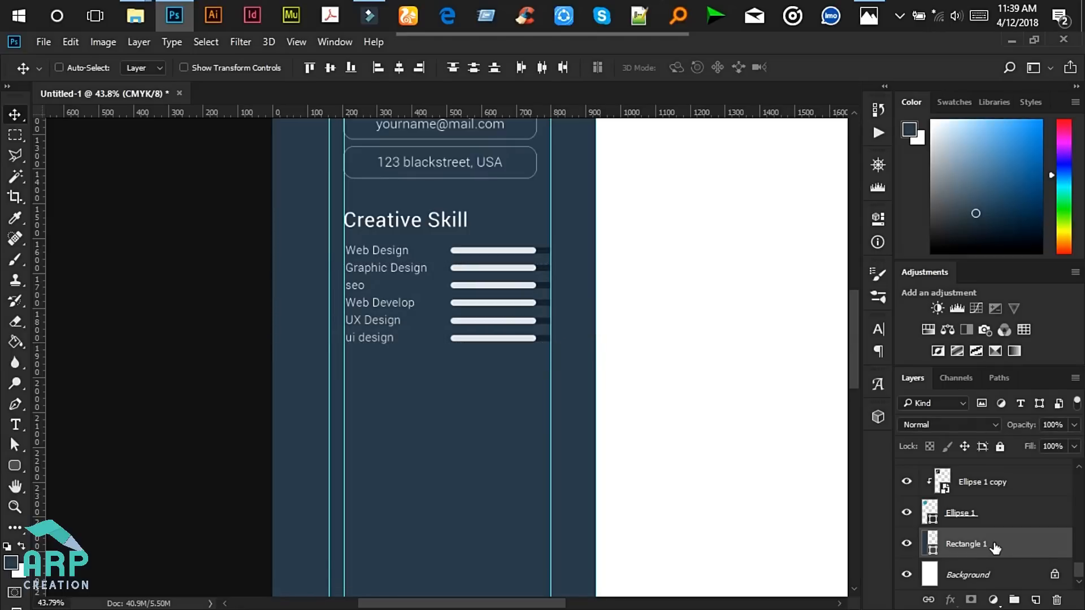
left_click(973, 547, "ctrl")
scroll(1038, 482, "up", 3)
scroll(1038, 482, "down", 5)
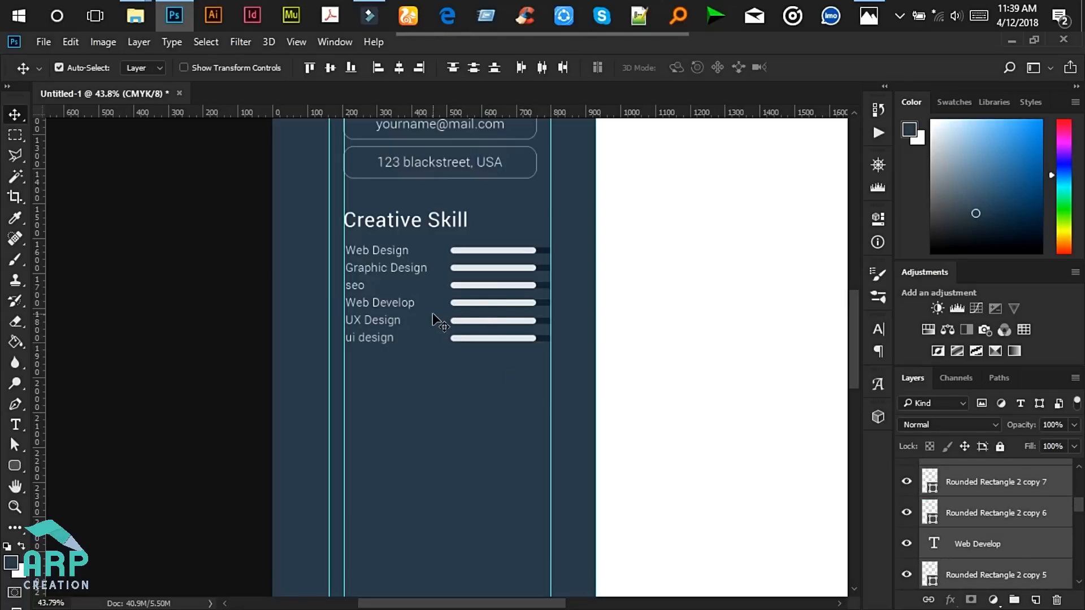
key("Down")
key("Down")
key("Down")
key("Down")
key("Down")
key("Down")
key("Down")
key("Down")
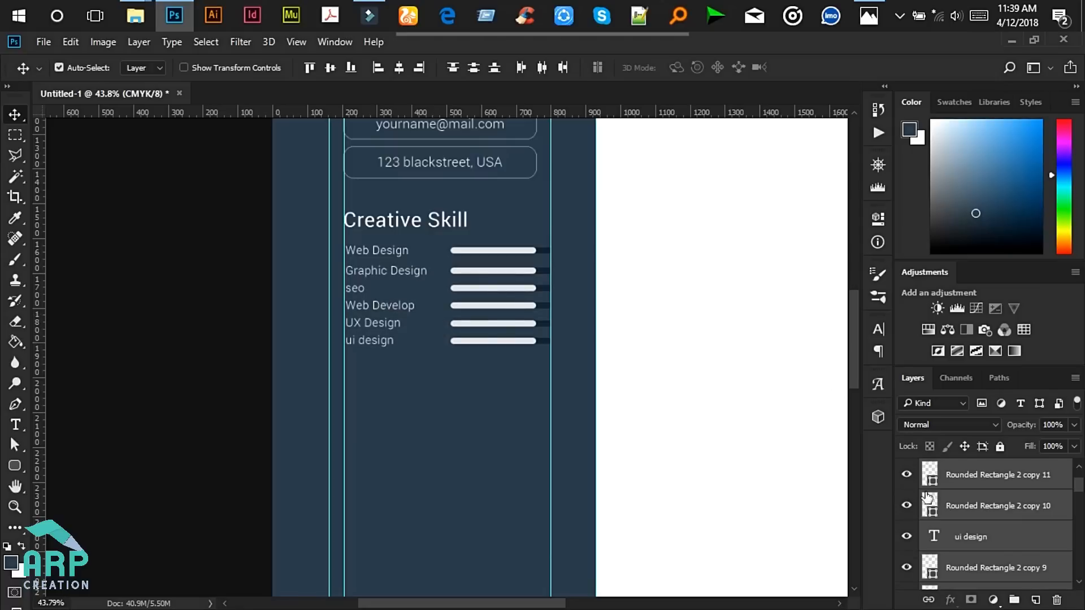
- Drop the Graphic Design row from the selection and nudge seo and below down
scroll(1024, 552, "down", 5)
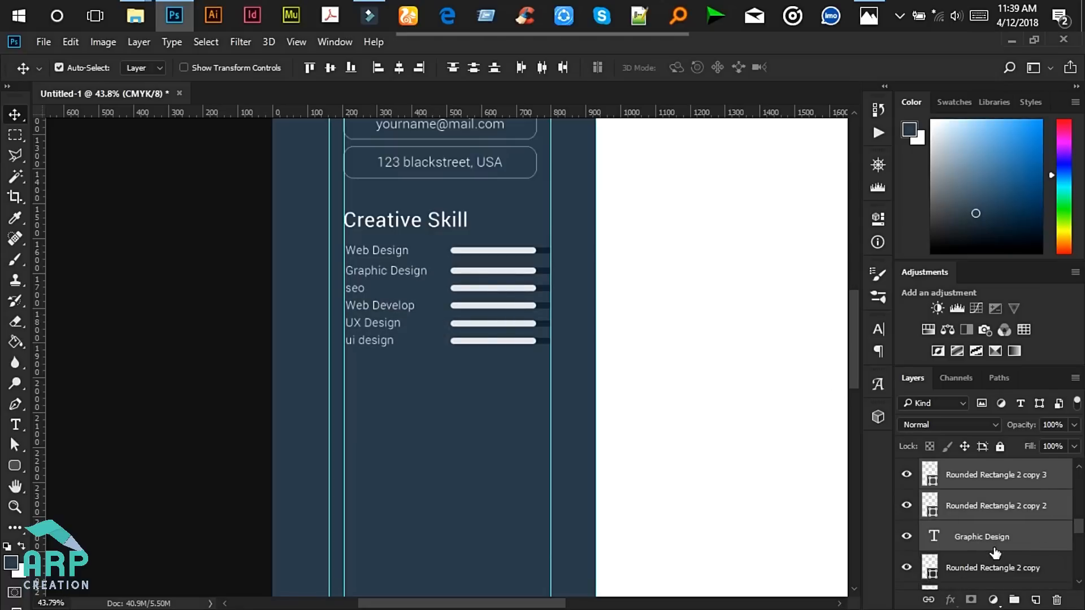
left_click(981, 563, "ctrl")
left_click(993, 531, "ctrl")
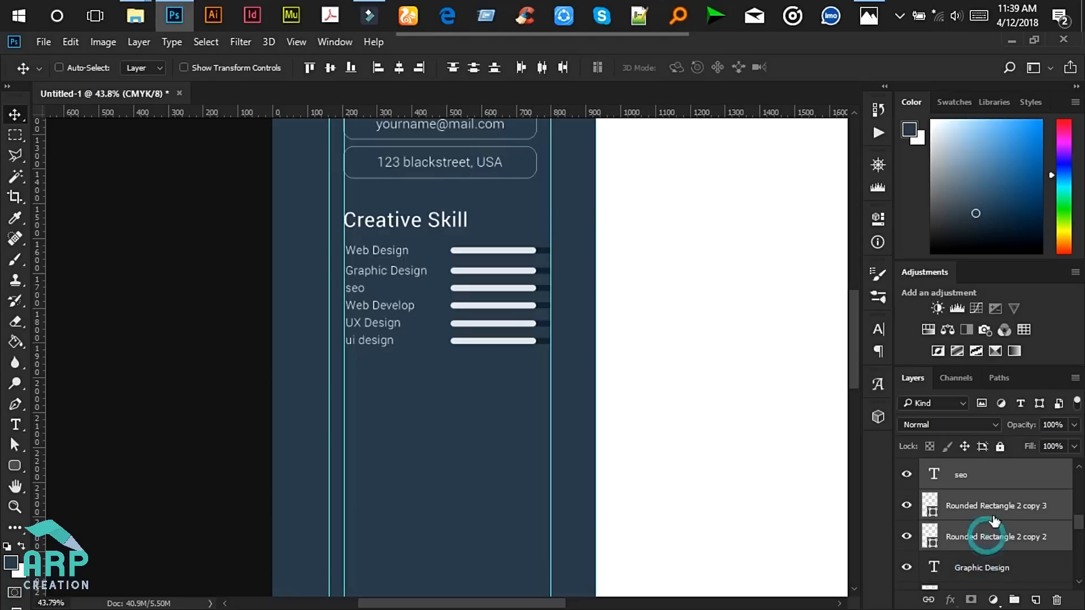
left_click(998, 506, "ctrl")
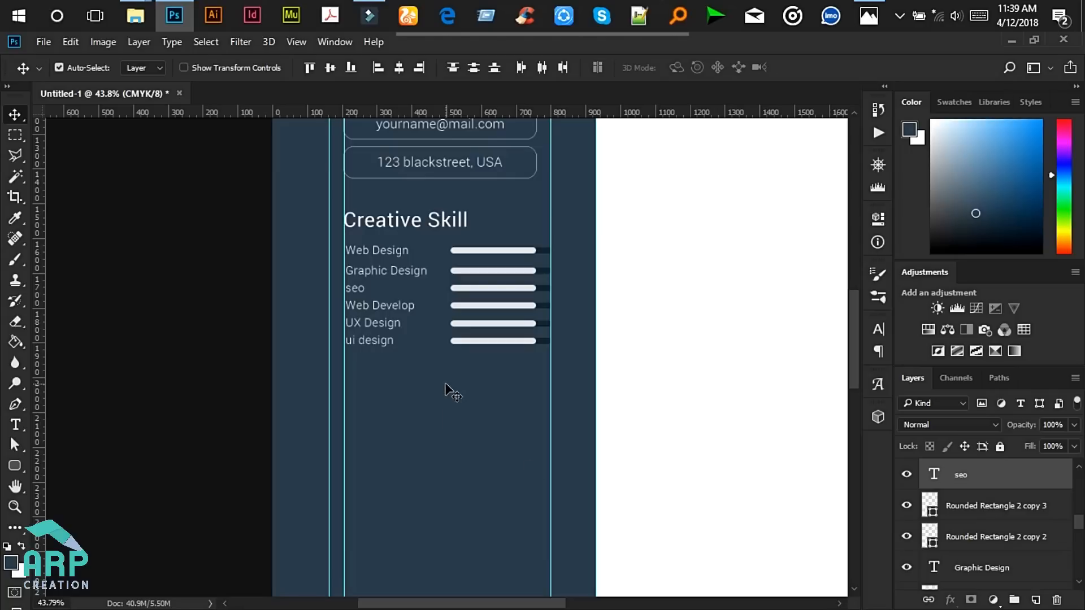
key("Down")
key("Down")
key("Down")
key("Down")
key("Down")
key("Down")
key("Down")
key("Down")
key("Down")
key("Down")
key("Down")
key("Down")
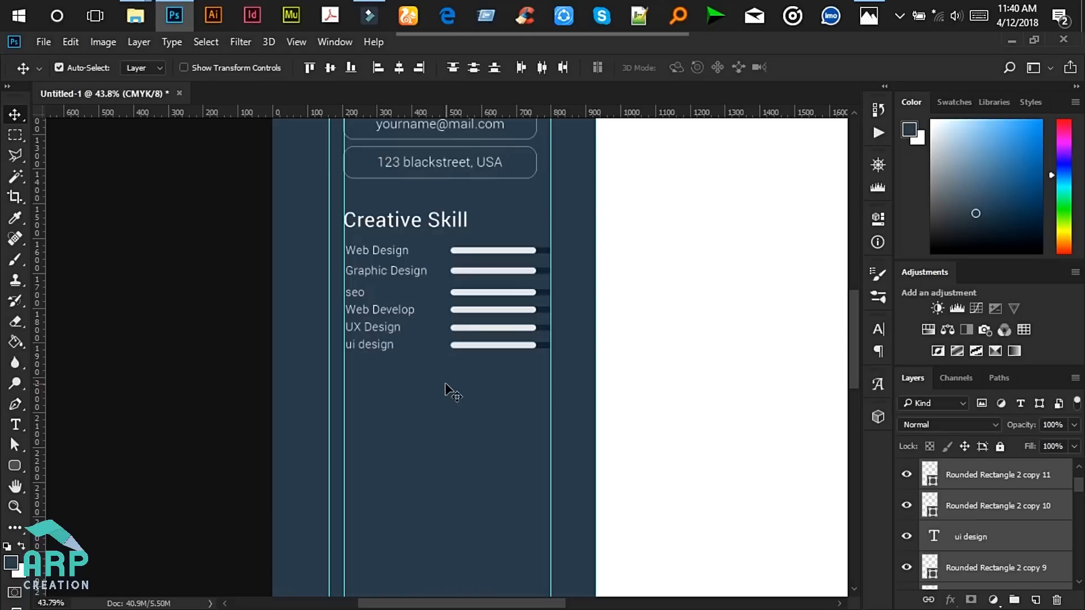
- Drop the seo row and nudge Web Develop and the rows below down
scroll(989, 552, "down", 3)
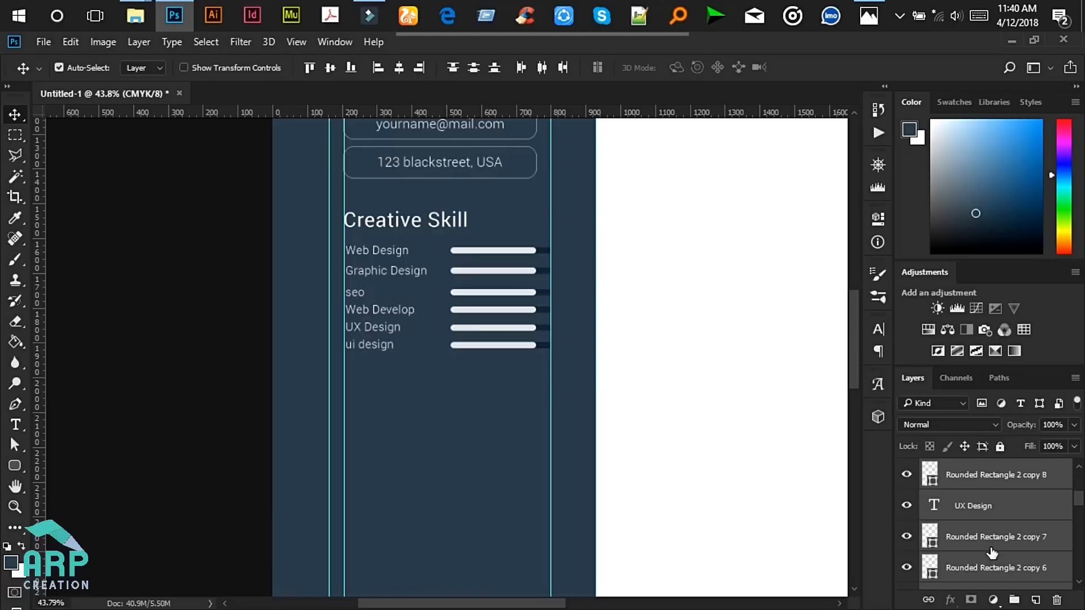
scroll(992, 553, "down", 2)
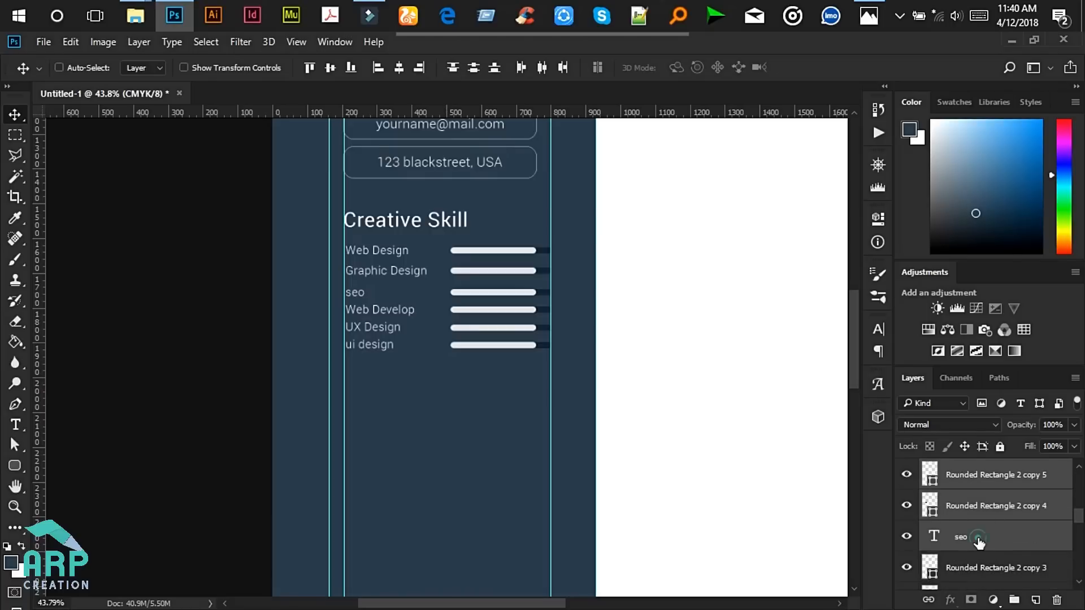
left_click(980, 543, "ctrl")
left_click(991, 504, "ctrl")
left_click(995, 477, "ctrl")
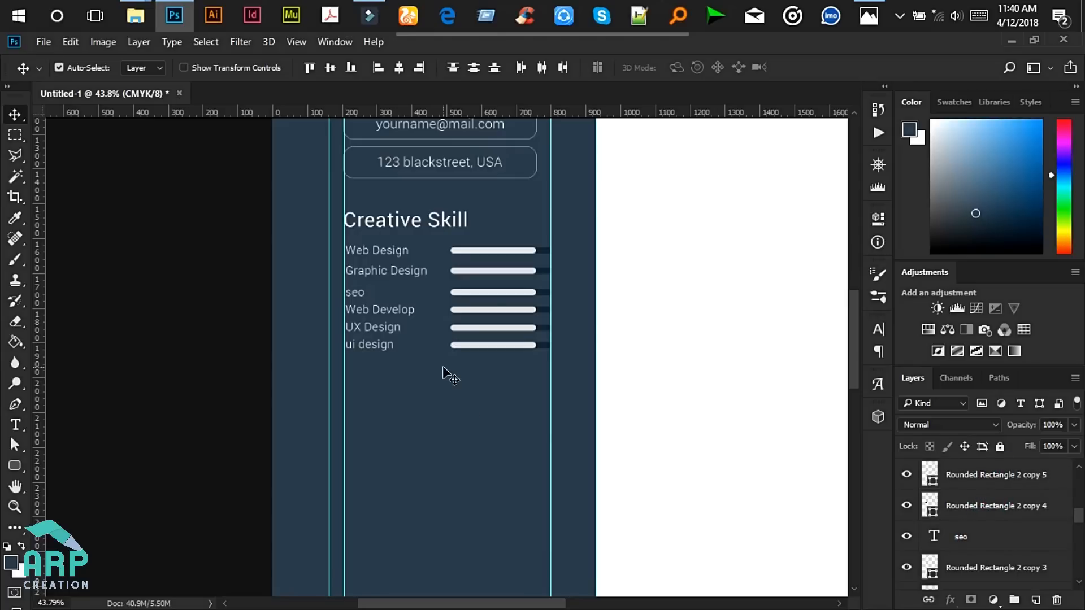
key("Down")
key("Down")
key("Down")
key("Down")
key("Down")
key("Down")
key("Down")
key("Down")
key("Down")
key("Down")
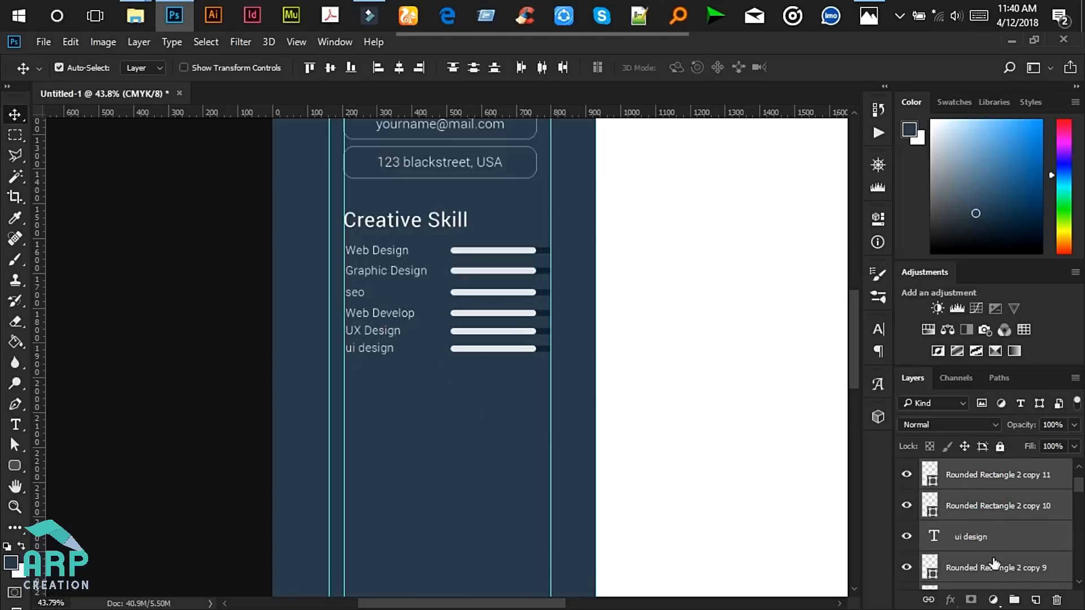
- Drop the Web Develop row and nudge the UX Design and ui design rows down
scroll(995, 564, "down", 4)
left_click(1000, 511, "ctrl")
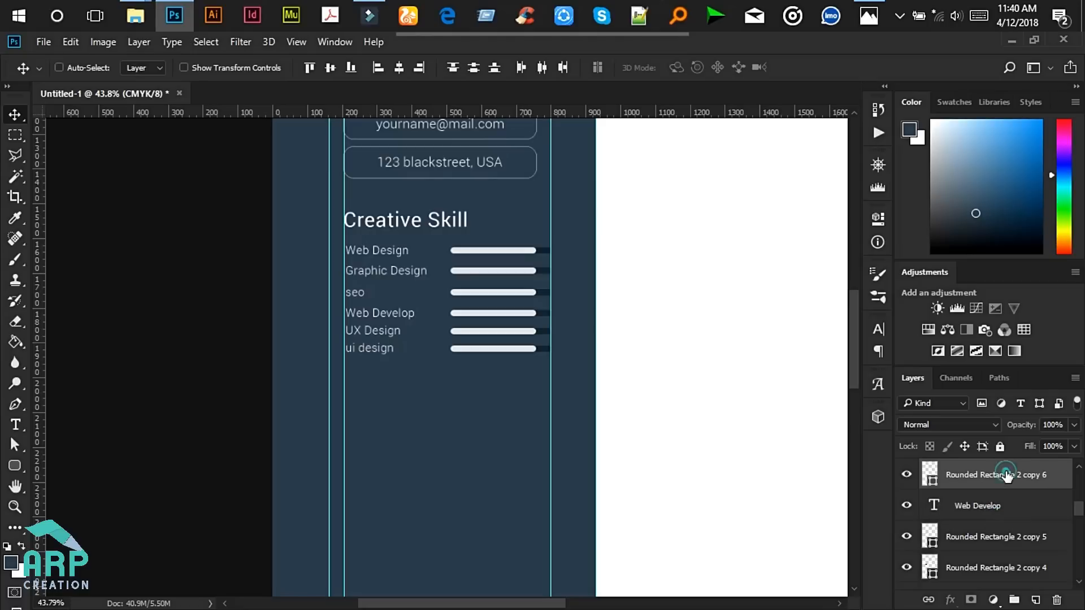
left_click(1007, 476, "ctrl")
scroll(1007, 489, "up", 1)
left_click(985, 507, "ctrl")
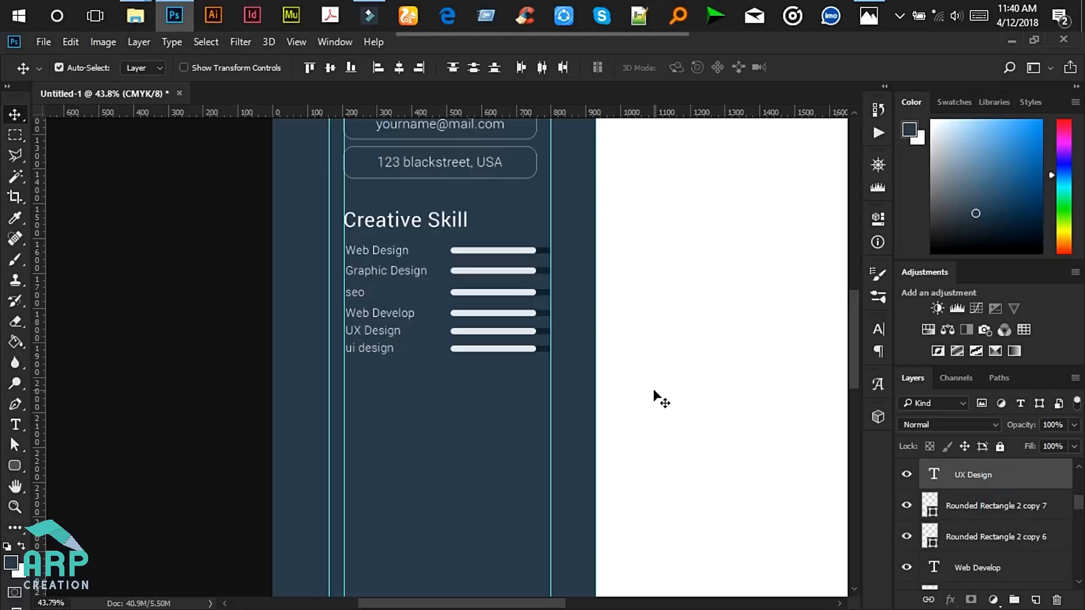
key("Down")
key("Down")
key("Down")
key("Down")
key("Down")
key("Down")
key("Down")
key("Down")
key("Down")
key("Down")
key("Down")
key("Down")
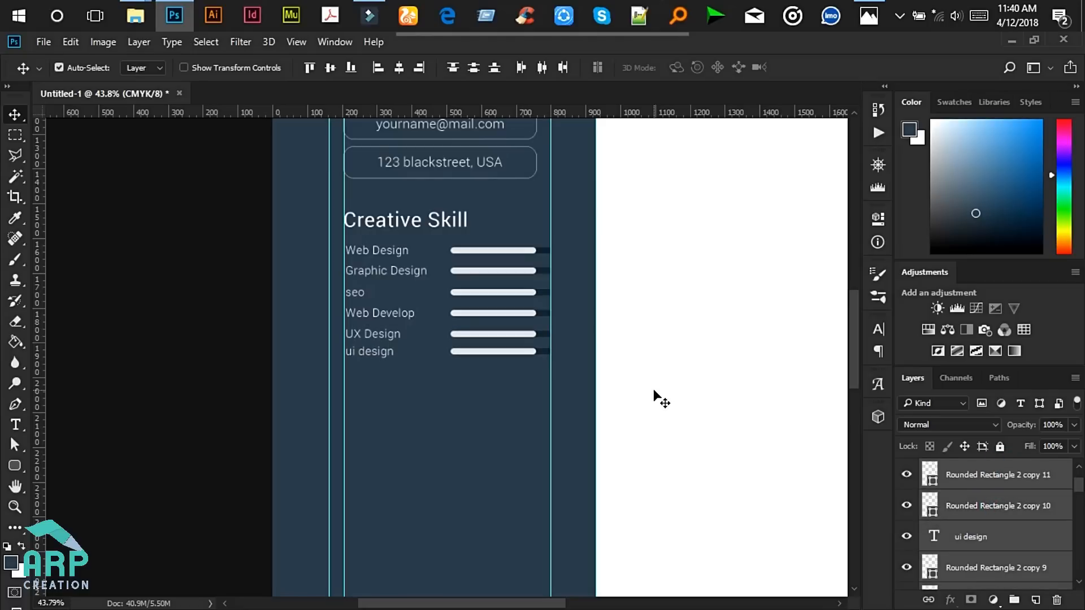
- Drop UX Design from the selection and nudge the ui design row down
scroll(1007, 525, "down", 1)
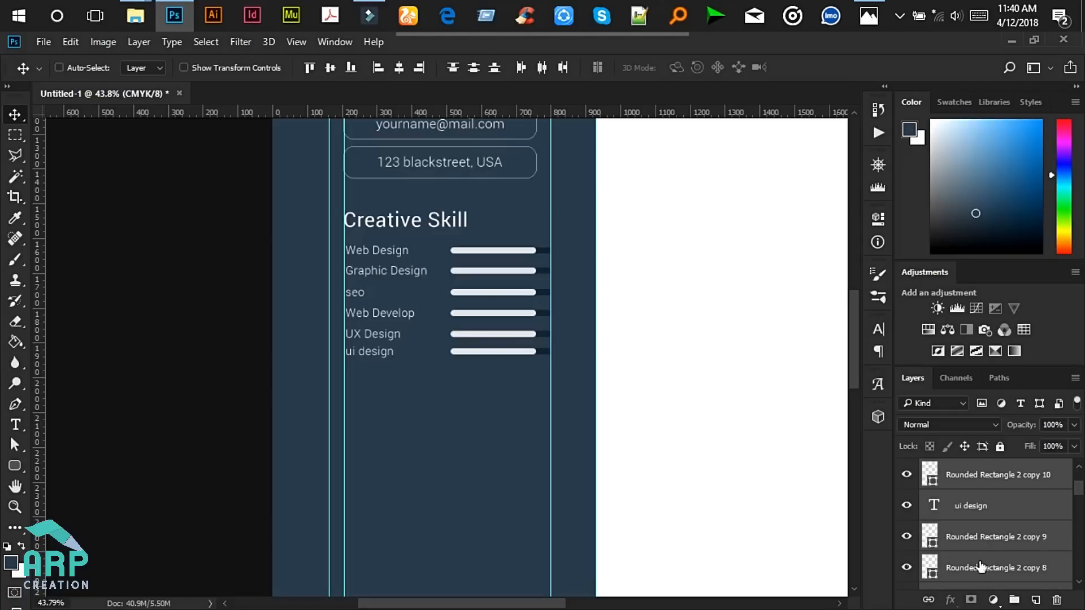
scroll(980, 526, "down", 3)
left_click(986, 514, "ctrl")
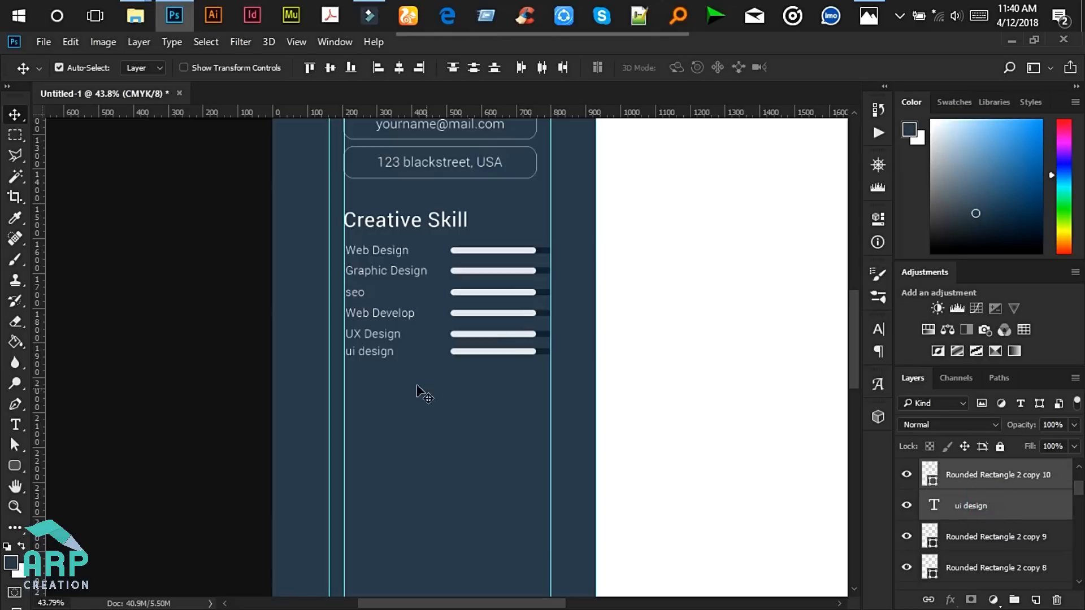
key("Down")
key("Down")
key("Down")
key("Down")
key("Down")
key("Down")
key("Down")
key("Down")
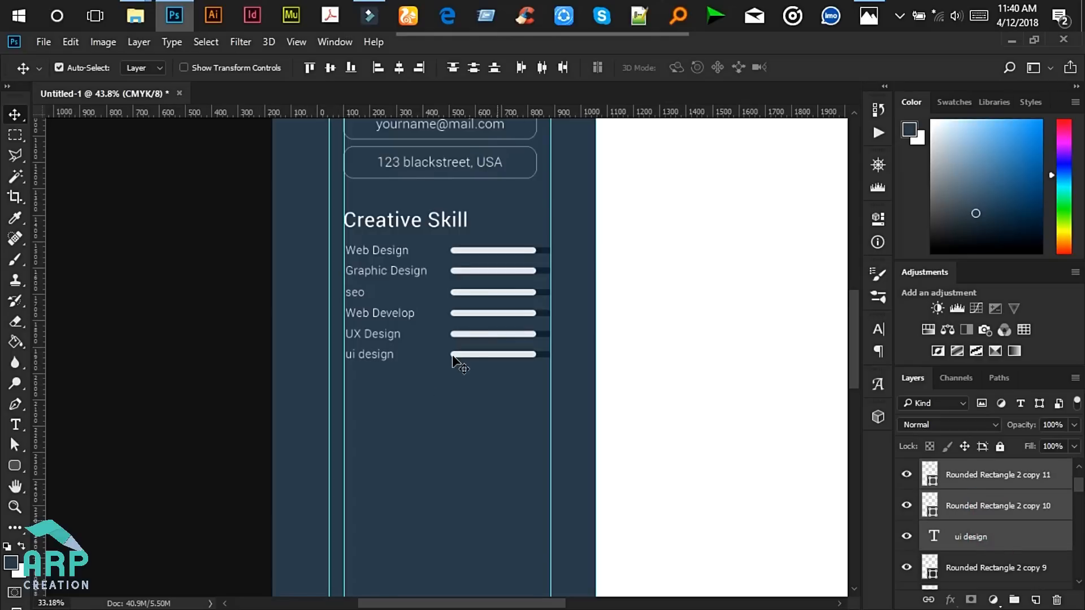
scroll(455, 356, "down", 1)
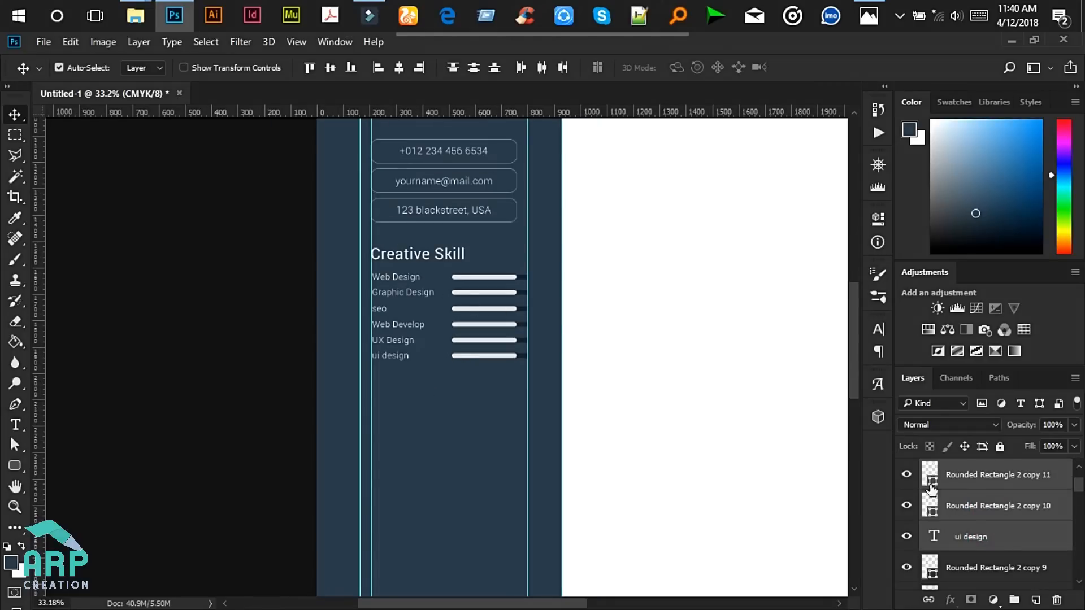
scroll(972, 519, "up", 2)
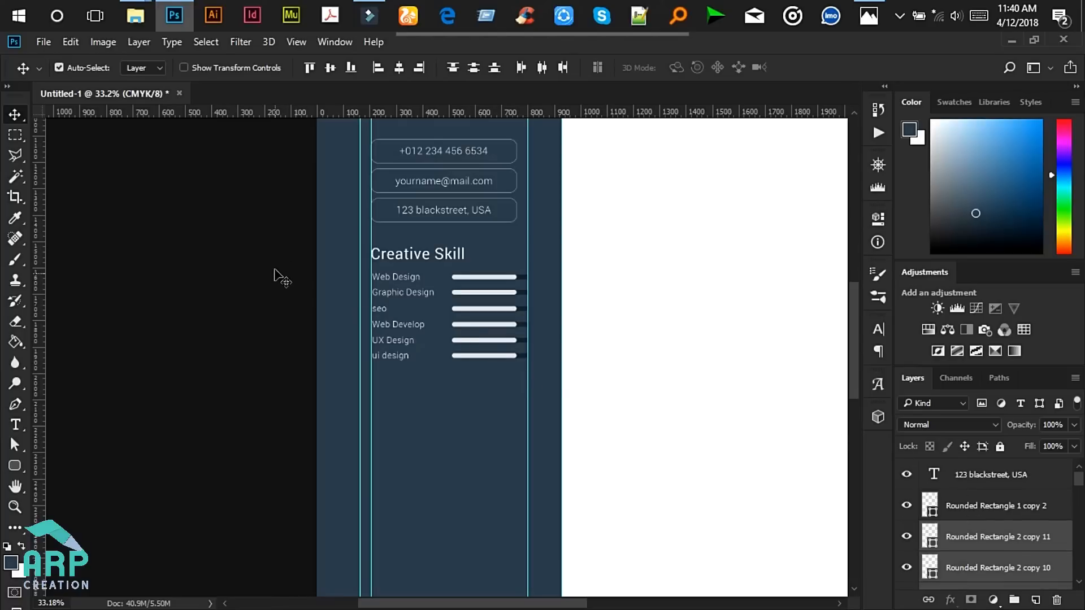
- Group the Creative Skill layers, excluding the background rectangle, and name the group 'creative skill'
left_click(274, 245)
left_click_drag(281, 244, 543, 397)
left_click_drag(1079, 478, 1071, 575)
key("ctrl")
left_click(971, 554, "ctrl")
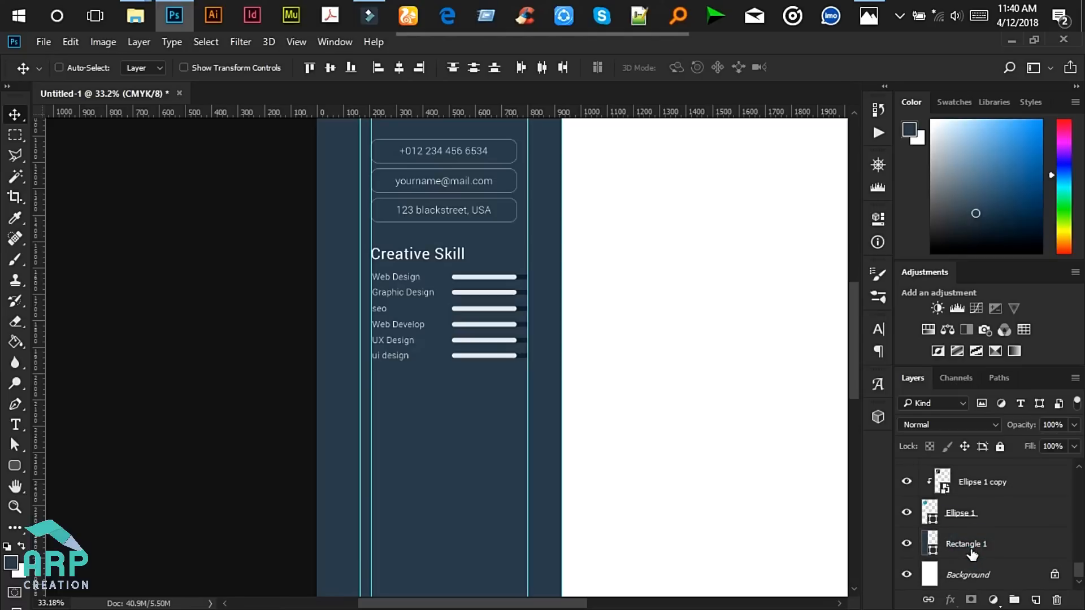
scroll(1020, 554, "up", 10)
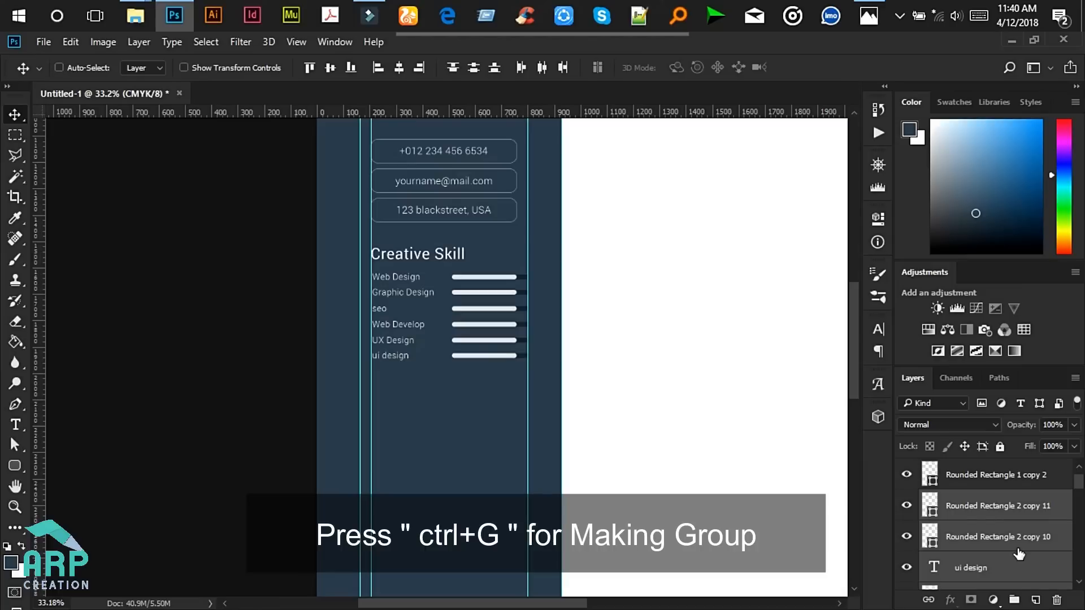
key("ctrl+g")
double_click(965, 499)
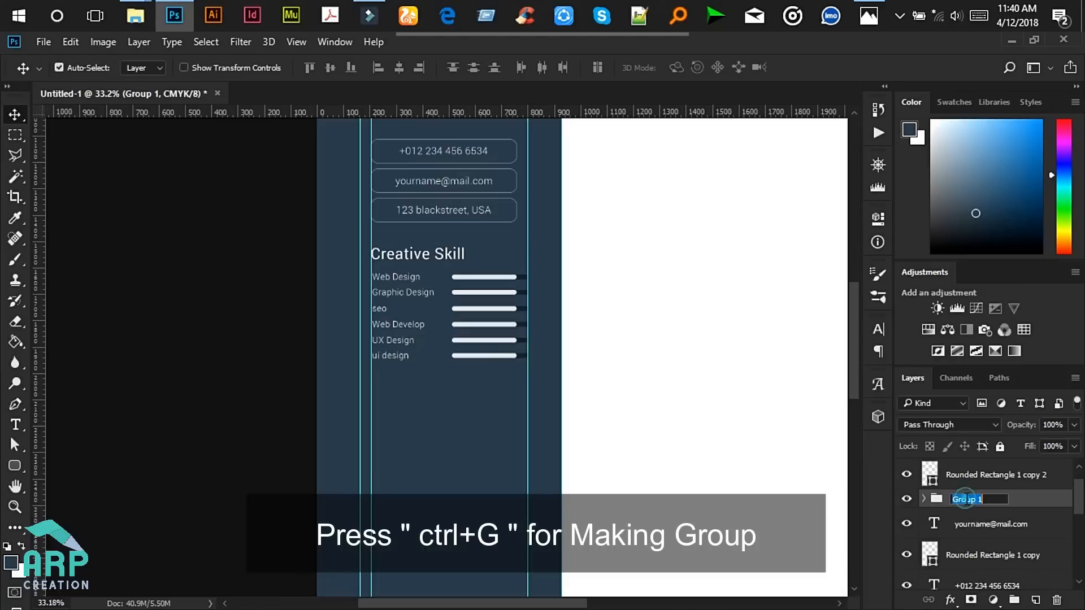
type("creative skill")
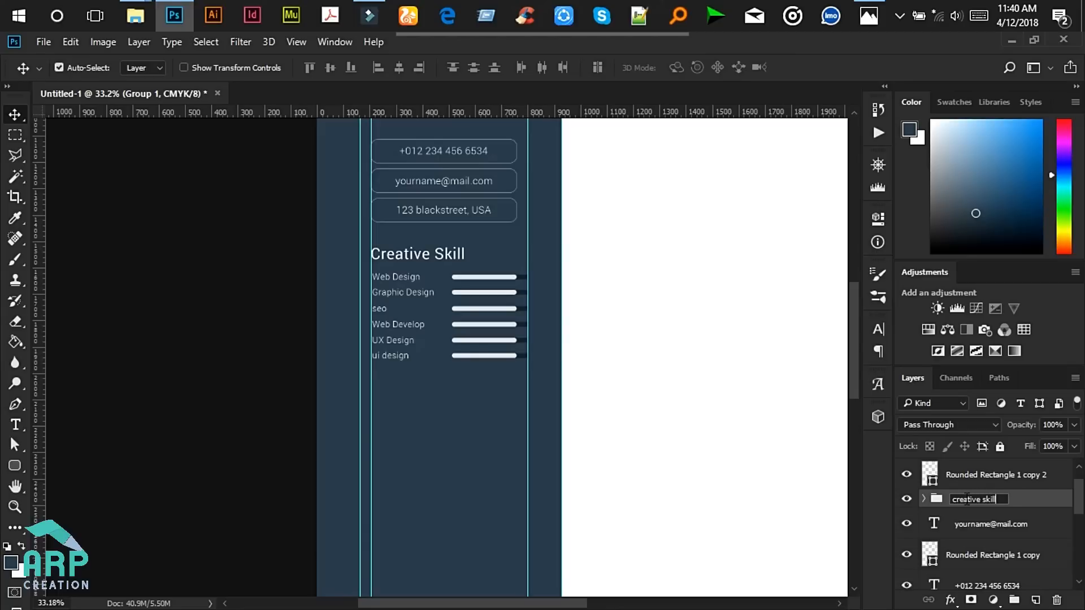
key("Return")
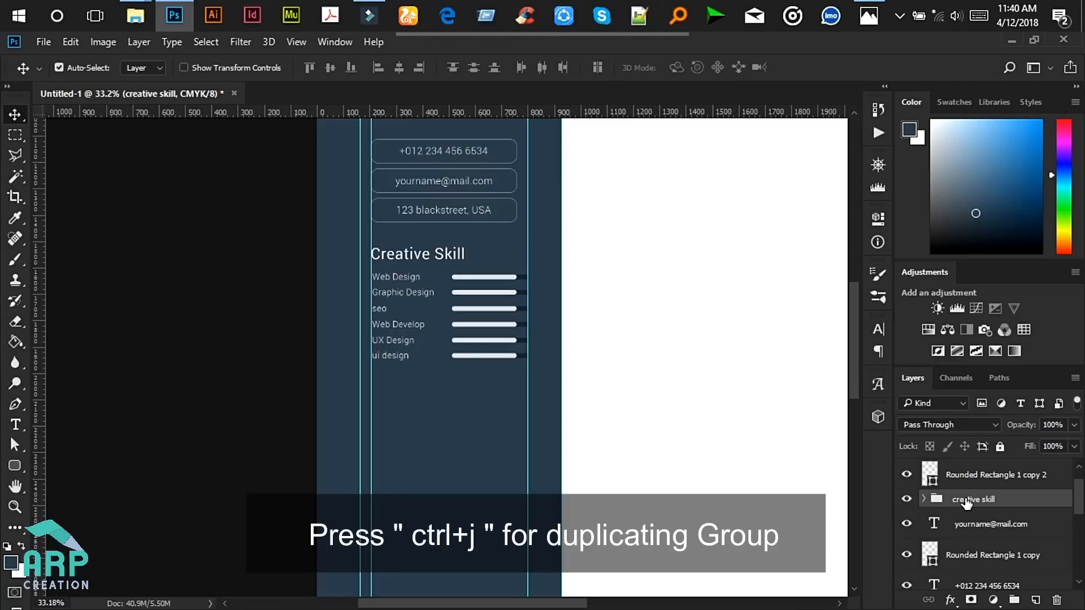
- Duplicate the creative skill group and nudge the copy down below the original list
key("ctrl+j")
right_click(965, 498)
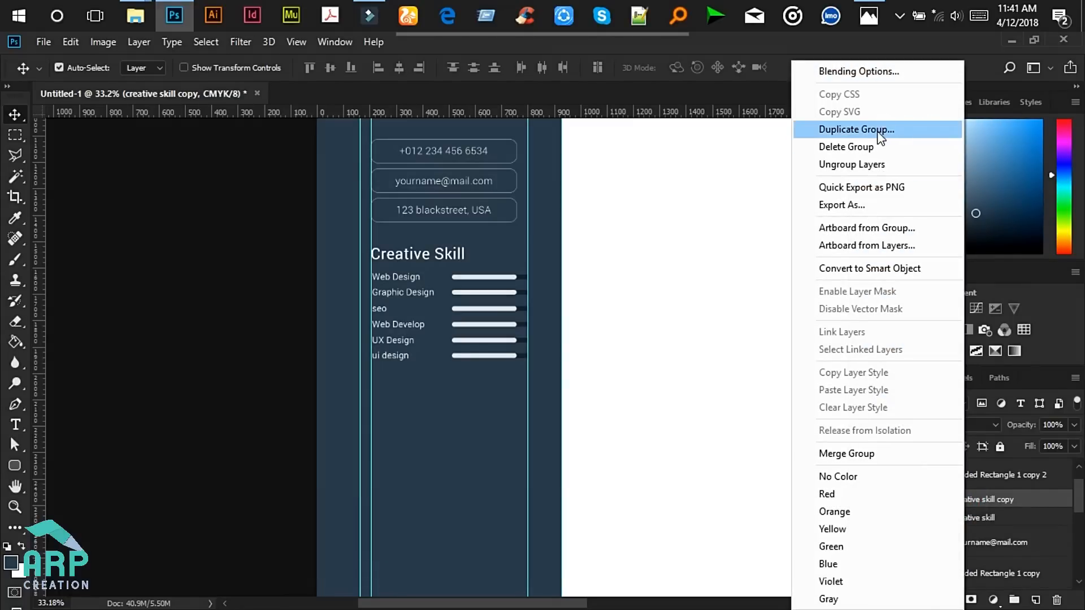
left_click(992, 496)
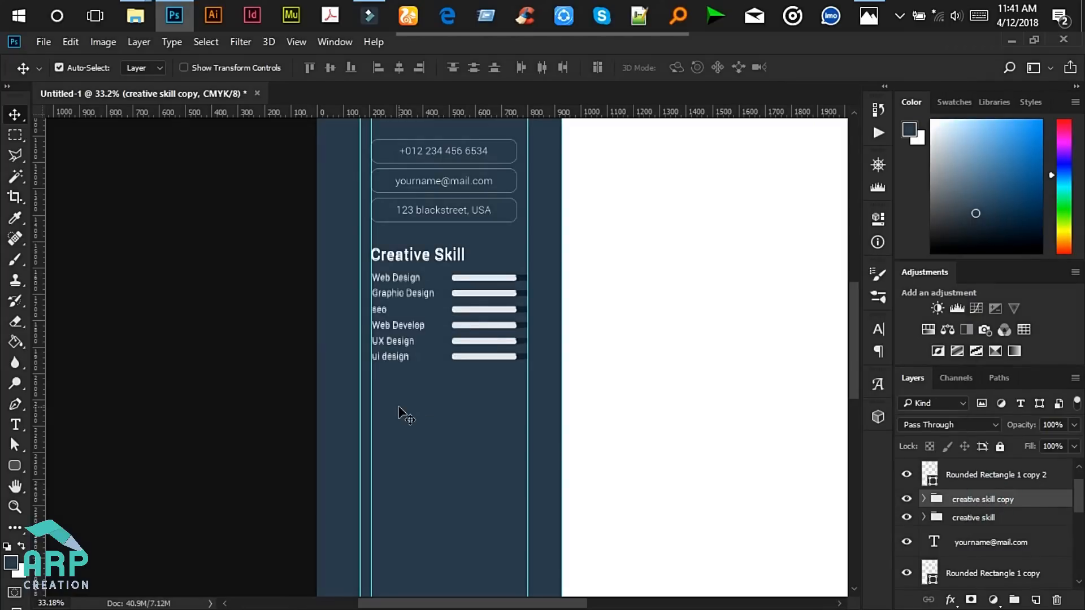
scroll(405, 417, "down", 5)
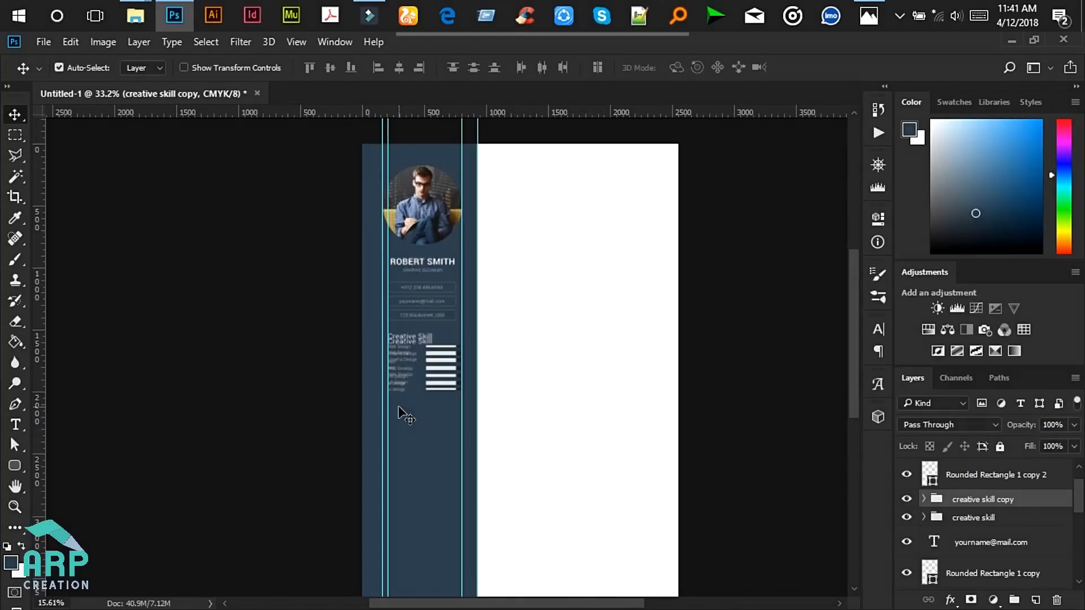
scroll(399, 413, "down", 1)
key("shift+Down")
key("shift+Down")
key("shift+Down")
key("shift+Down")
key("shift+Down")
key("shift+Down")
key("shift+Down")
key("shift+Down")
key("shift+Down")
key("shift+Down")
key("shift+Down")
key("shift+Down")
key("shift+Down")
key("shift+Down")
key("shift+Down")
key("shift+Down")
scroll(337, 396, "down", 3)
key("shift+Down")
key("shift+Down")
key("shift+Down")
key("shift+Down")
key("shift+Down")
key("shift+Down")
key("shift+Down")
key("shift+Down")
key("shift+Down")
key("shift+Down")
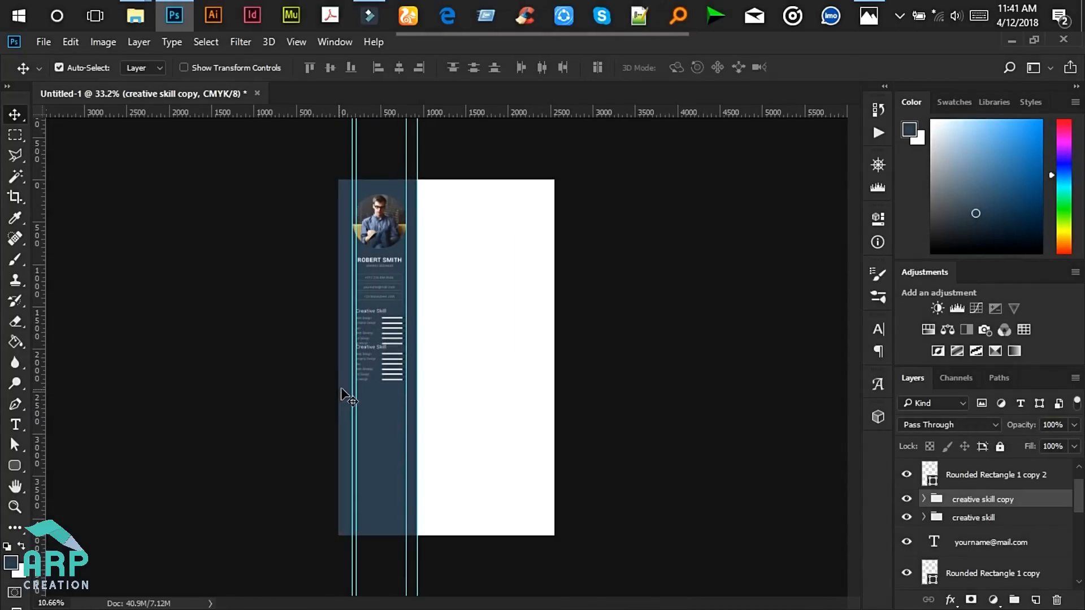
- Zoom back in and compare the sidebar against the reference resume mockup
key("ctrl+plus")
scroll(346, 335, "up", 5)
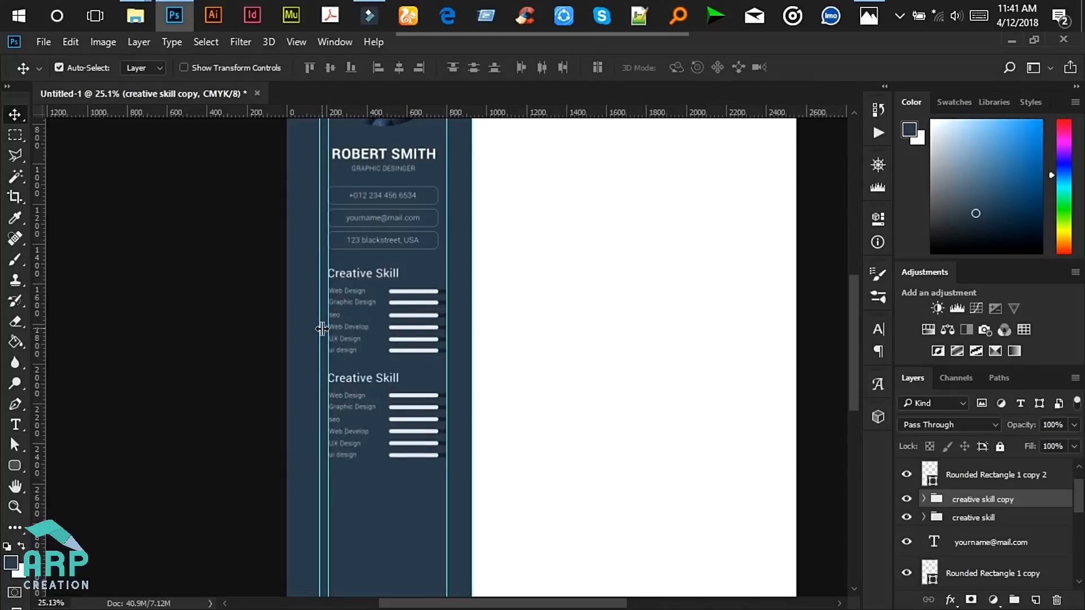
left_click(878, 11)
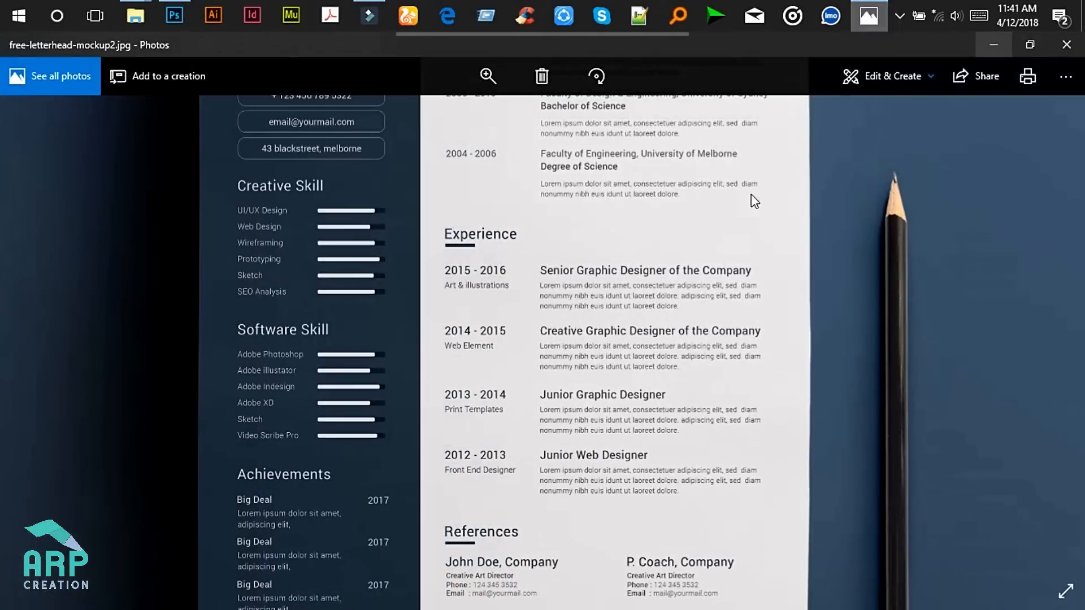
scroll(338, 245, "down", 3)
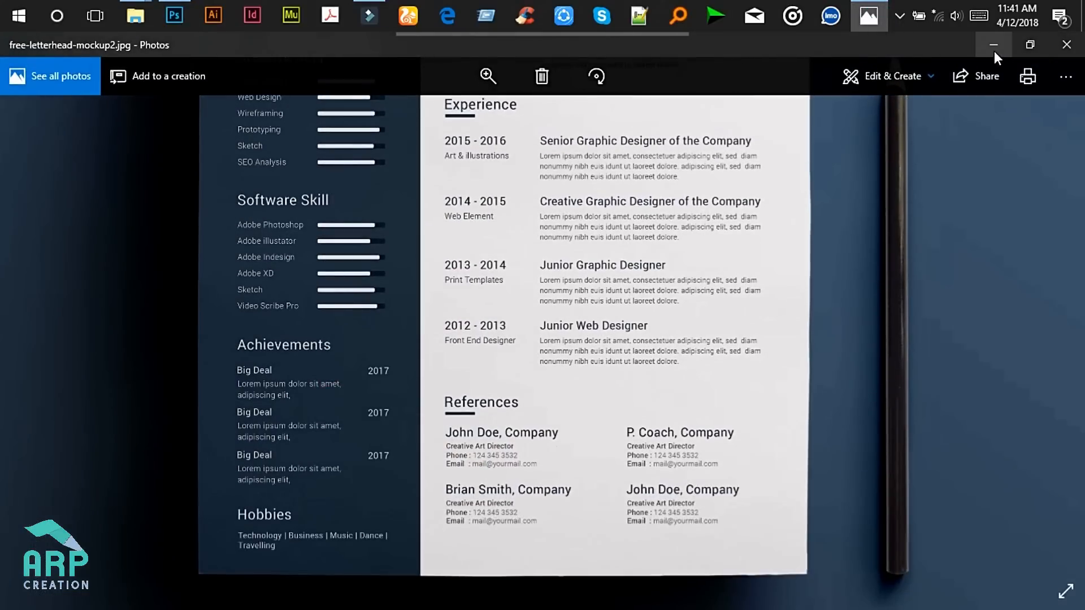
left_click(994, 47)
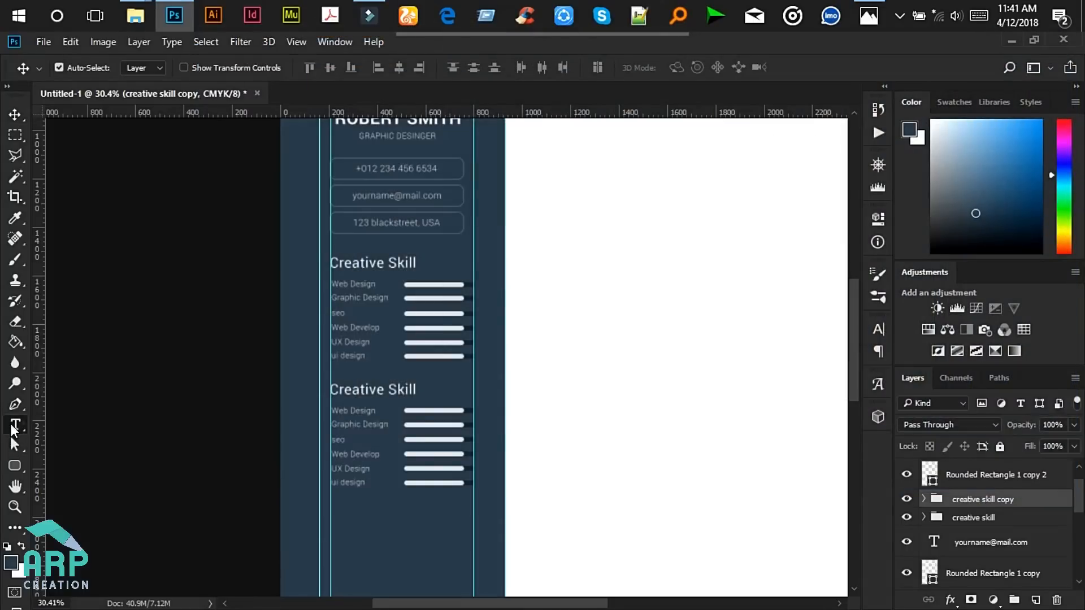
- Retitle the second skill heading from Creative Skill to 'Software Skill'
scroll(347, 364, "up", 2)
double_click(390, 394)
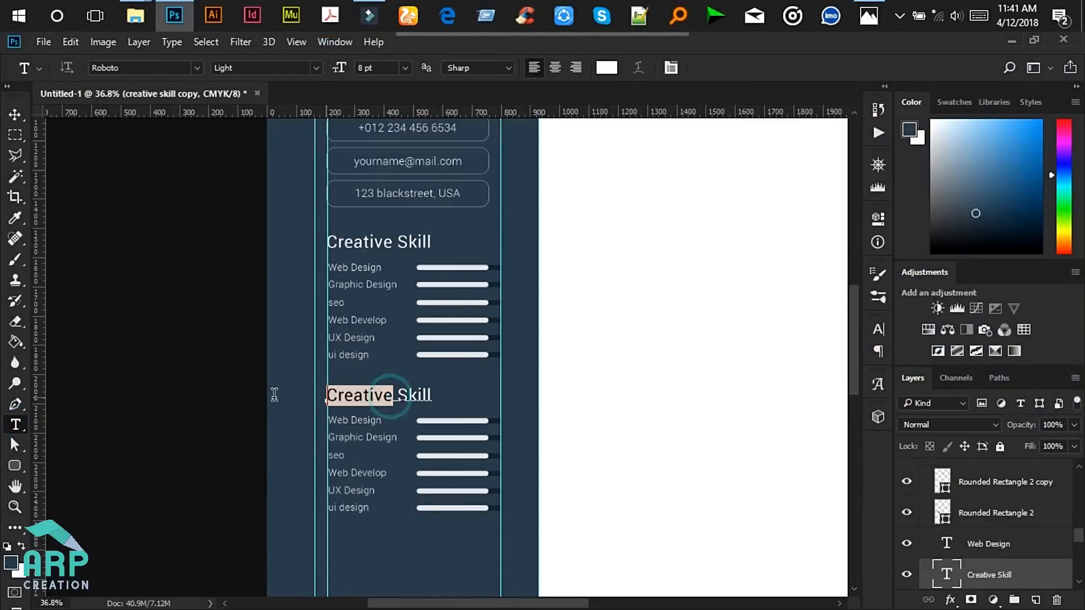
key("Left")
type("Sot")
key("BackSpace")
type("ftware")
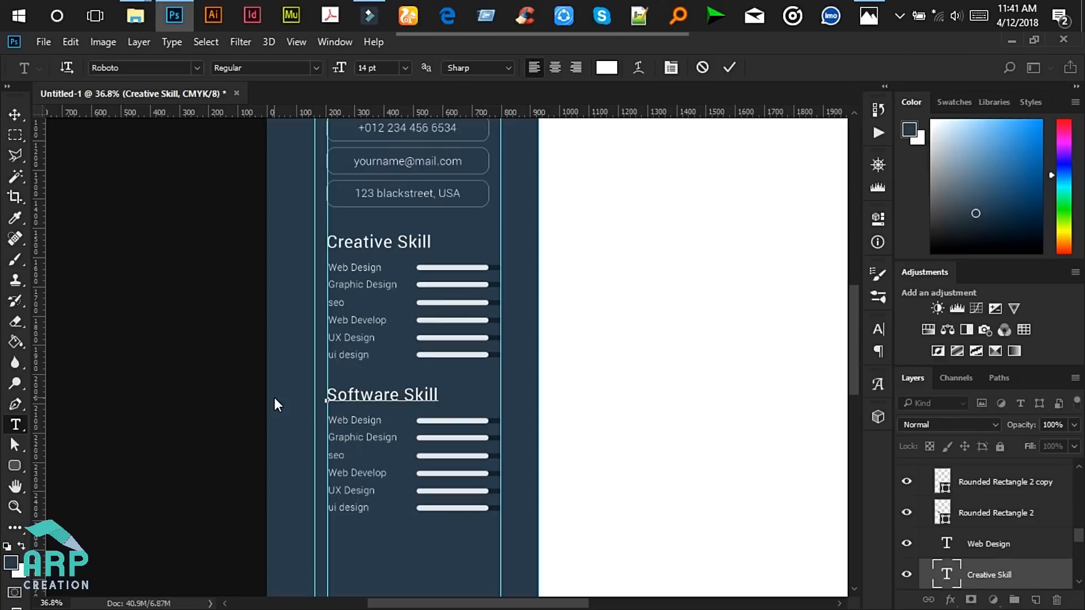
left_click(729, 69)
- Replace Web Design and Graphic Design with 'Adobe Photoshop' and 'illustrator'
left_click_drag(854, 311, 855, 345)
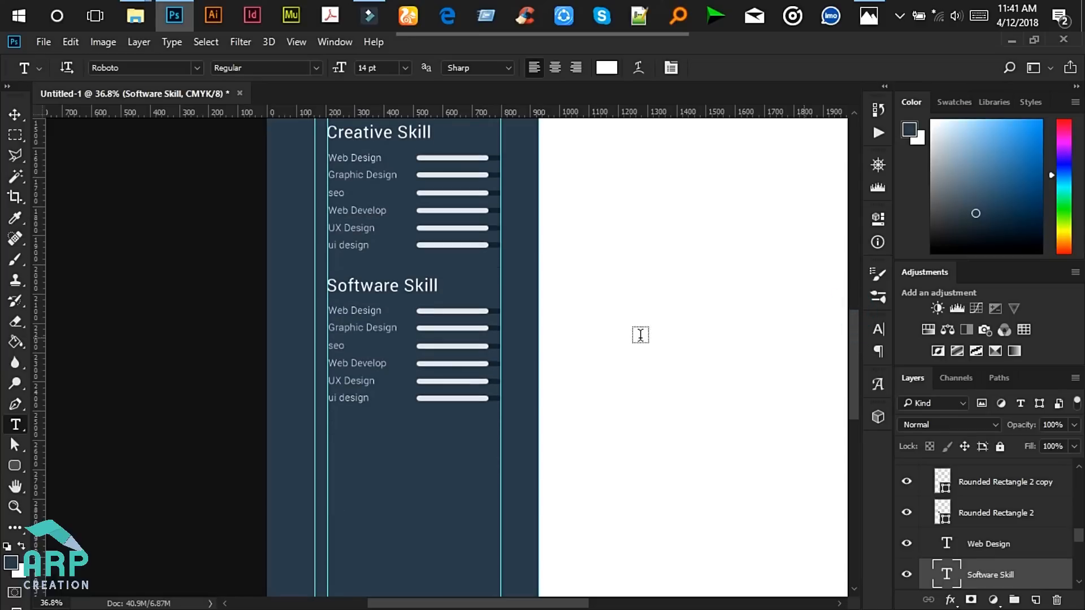
scroll(351, 310, "up", 4)
left_click(364, 312)
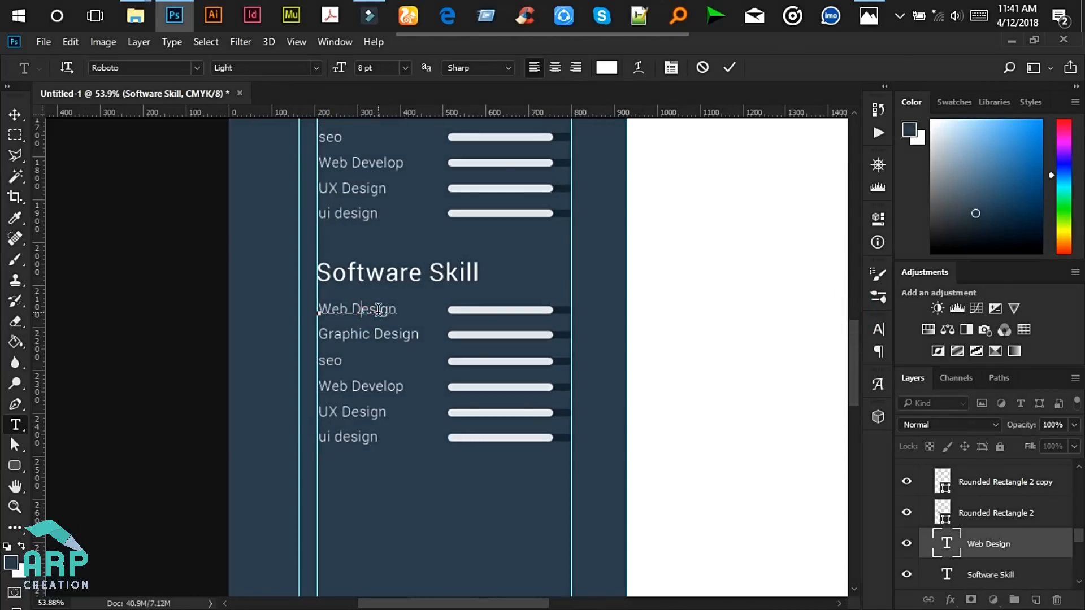
key("ctrl+a")
type("A")
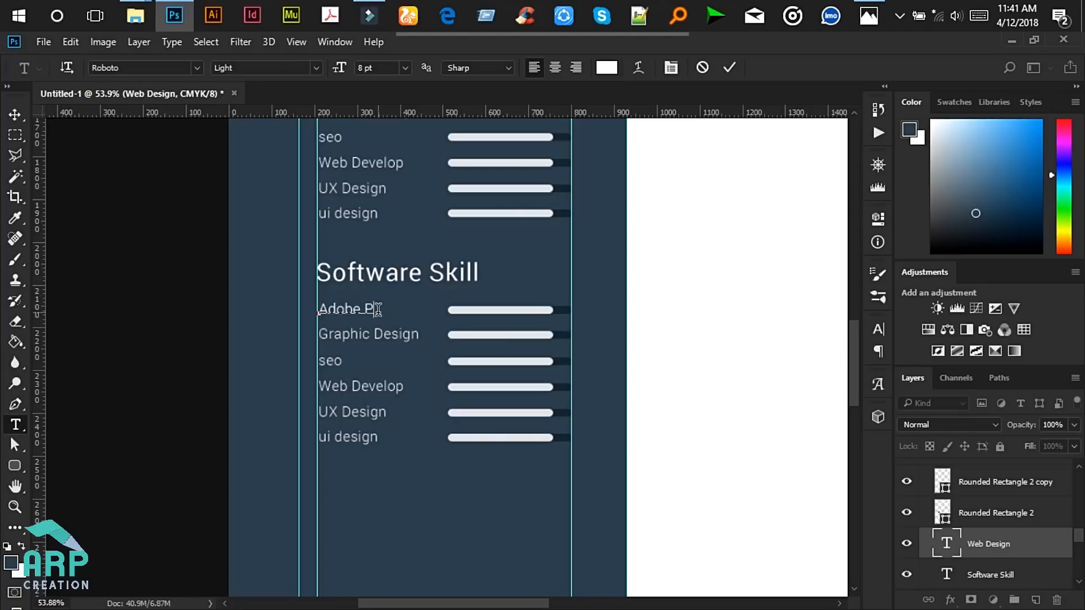
type("dobe Photoshop")
left_click(730, 66)
left_click(359, 333)
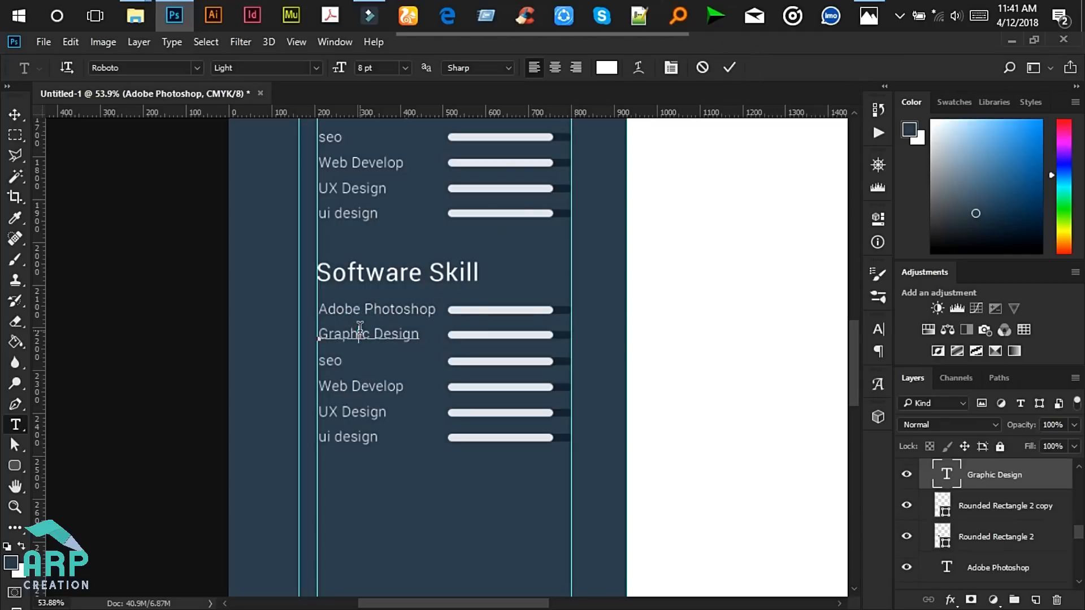
key("ctrl+a")
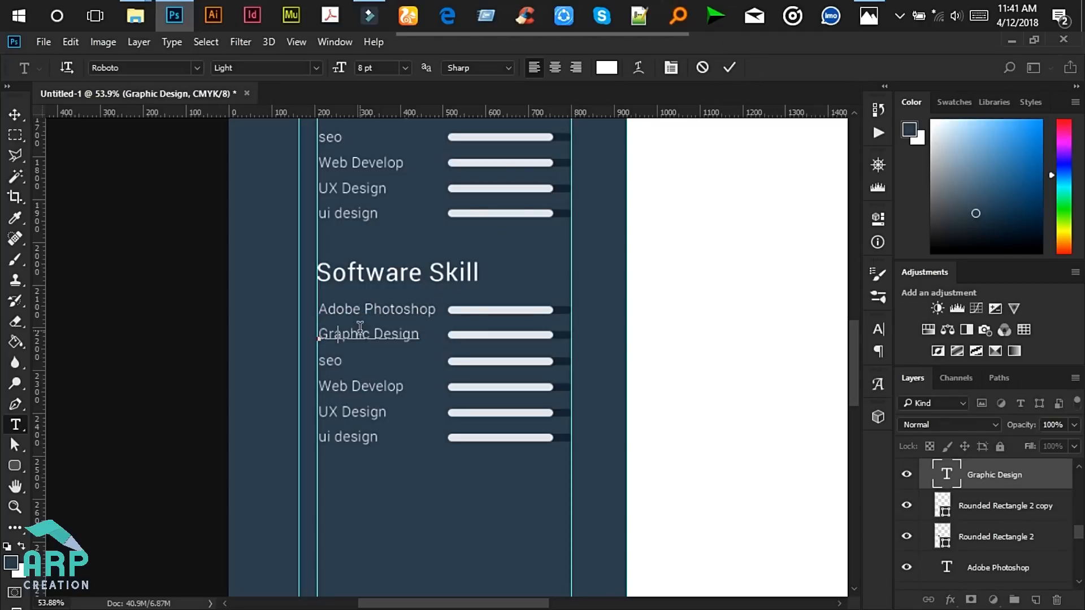
type("illustrator")
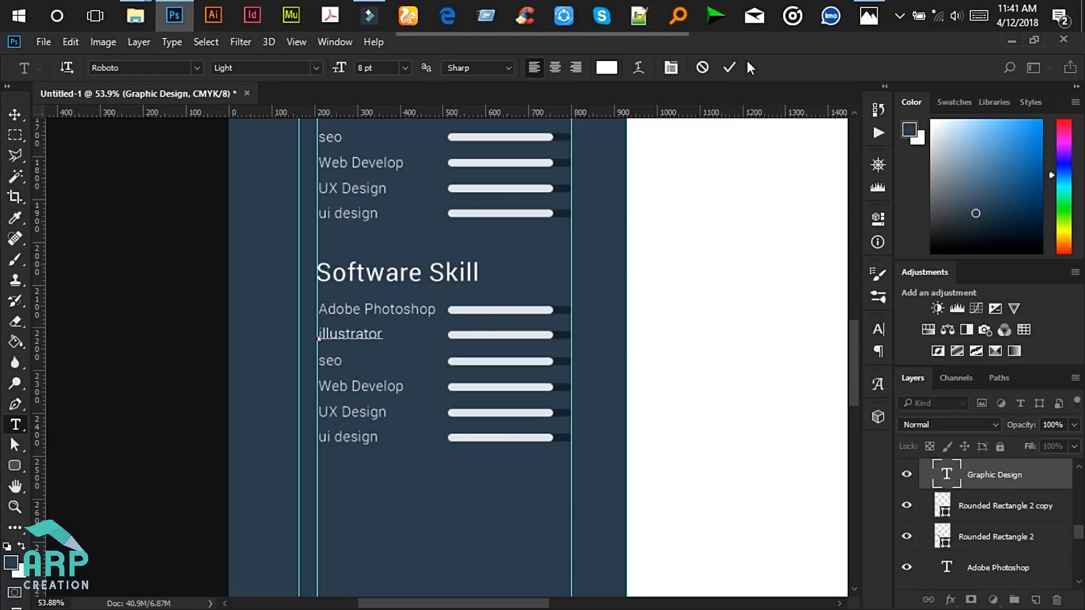
left_click(729, 68)
- Replace seo and Web Develop with 'Indesign' and 'Filmora'
left_click(334, 358)
key("ctrl+a")
type("Ind")
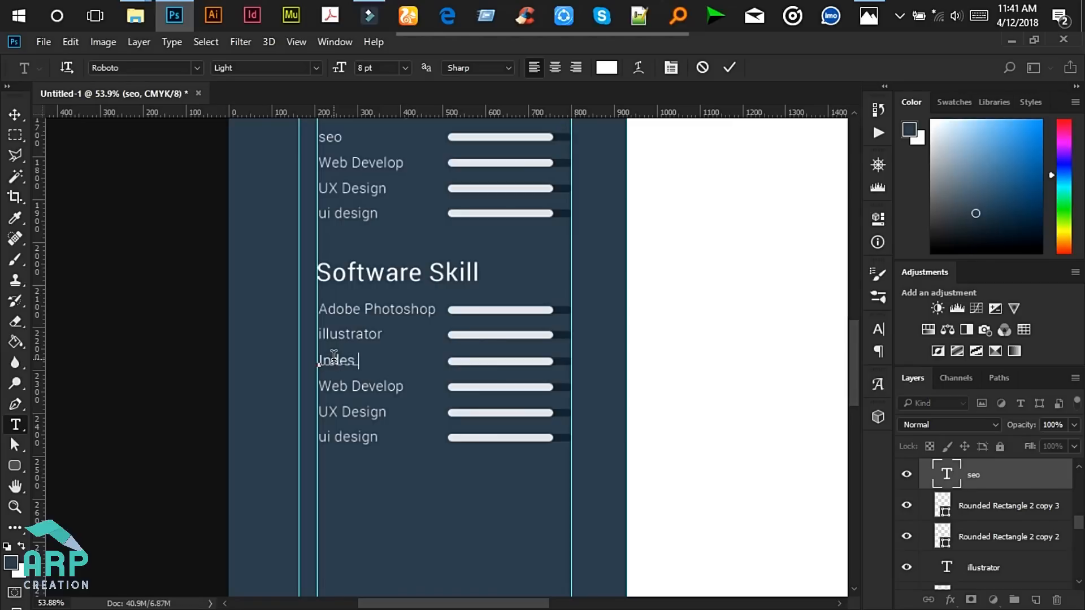
left_click(729, 67)
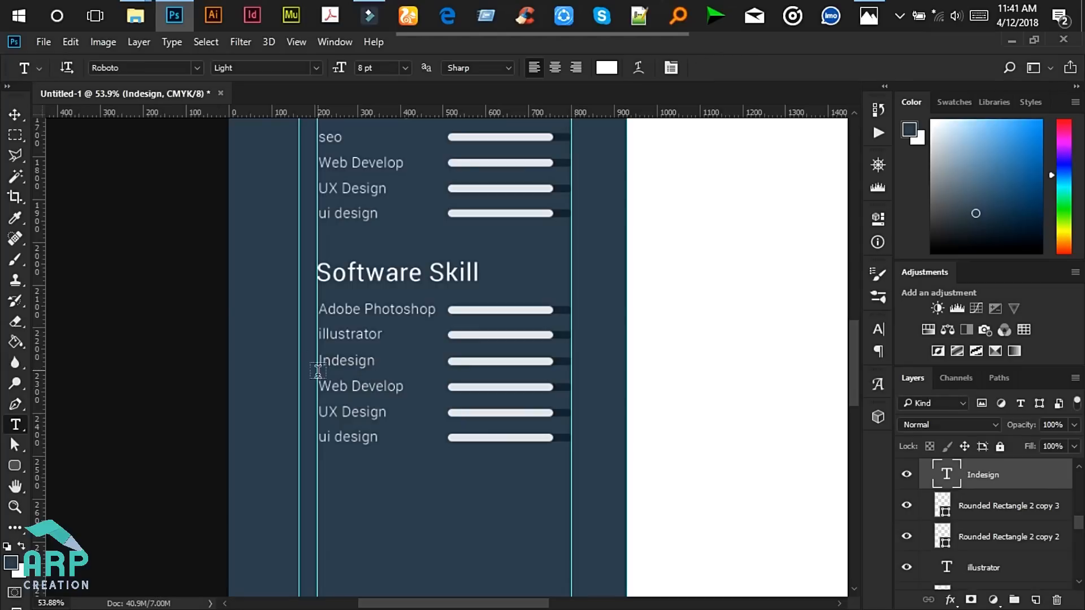
left_click(381, 384)
key("ctrl+a")
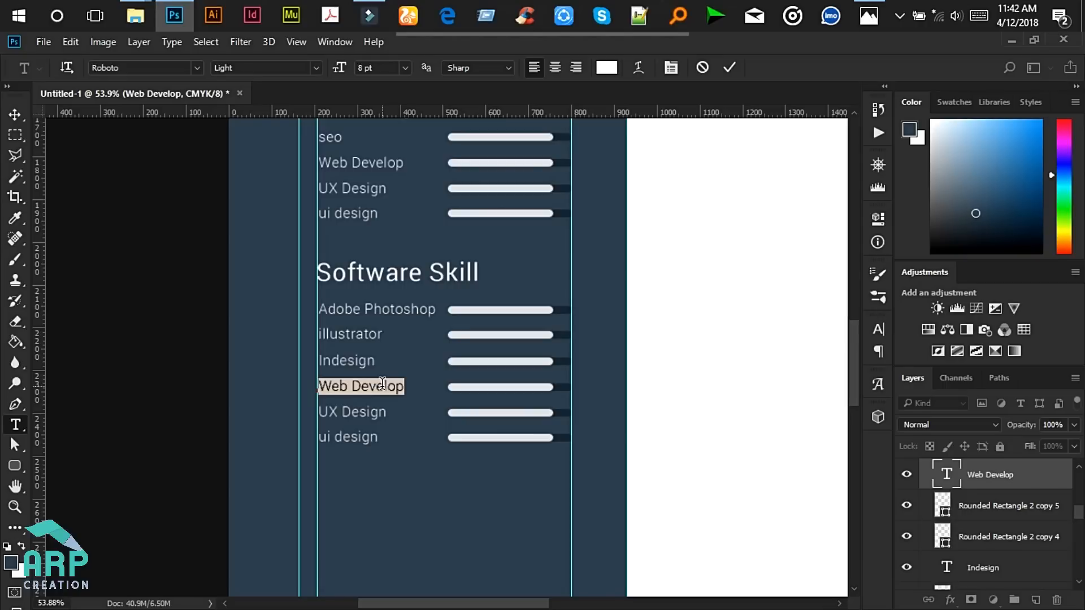
type("Filmora")
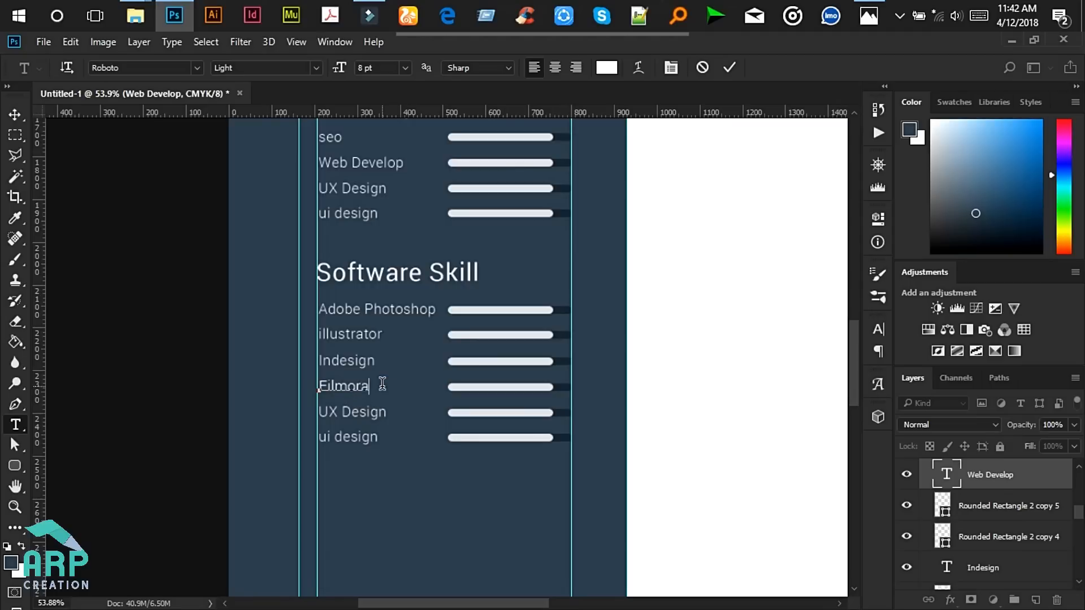
left_click(729, 67)
left_click(15, 114)
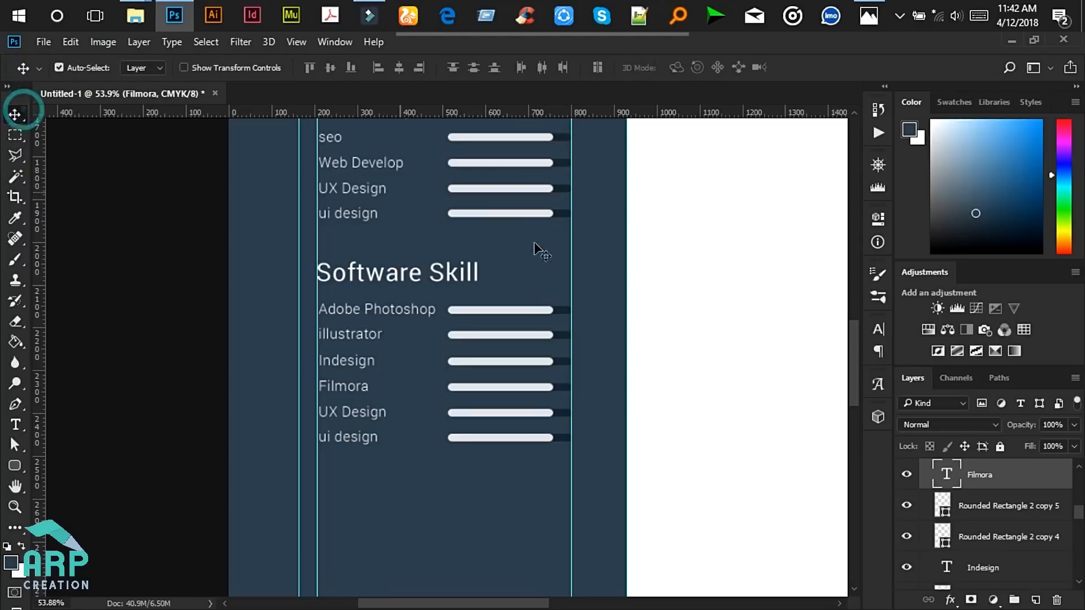
- Shorten the illustrator skill bar from its right end
left_click(542, 333)
key("ctrl+t")
scroll(569, 338, "up", 5)
left_click_drag(537, 332, 533, 334)
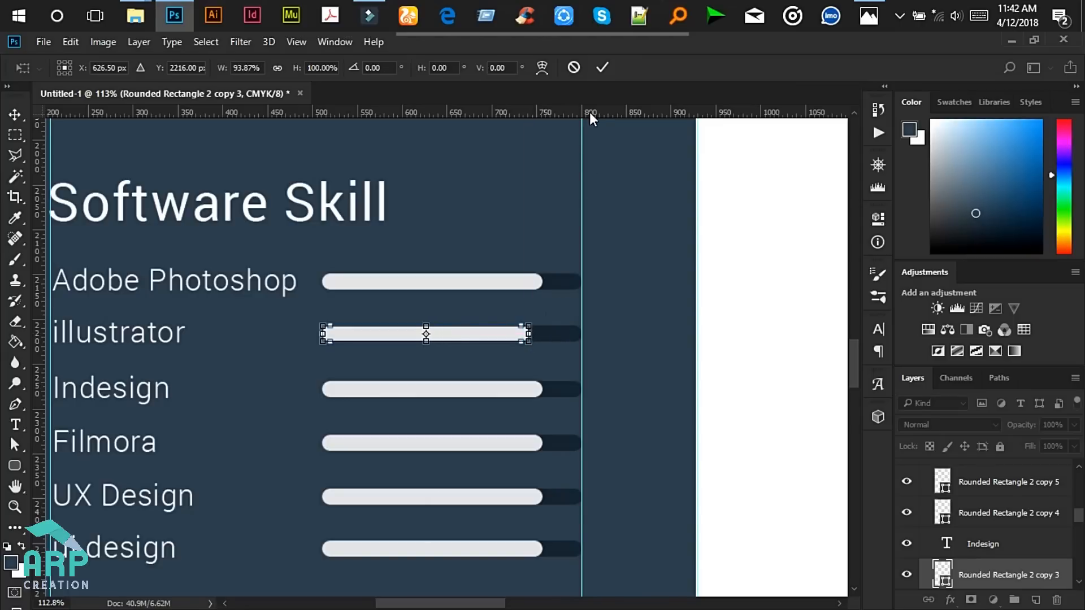
left_click(603, 67)
- Shorten the Filmora skill bar to about 90% width
left_click(518, 441)
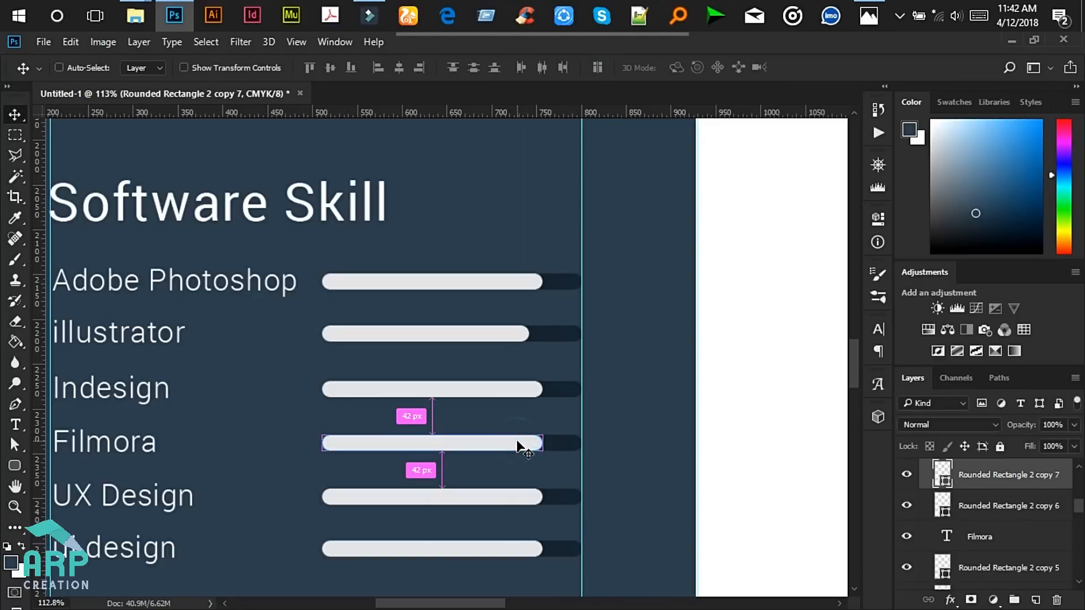
key("ctrl+t")
left_click(544, 283)
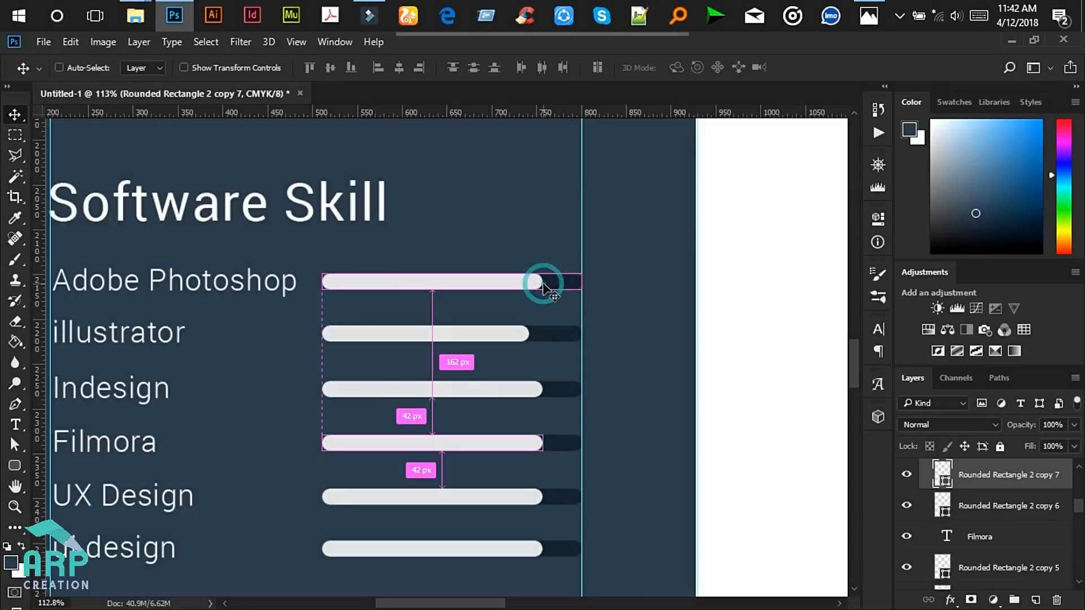
scroll(527, 449, "up", 3)
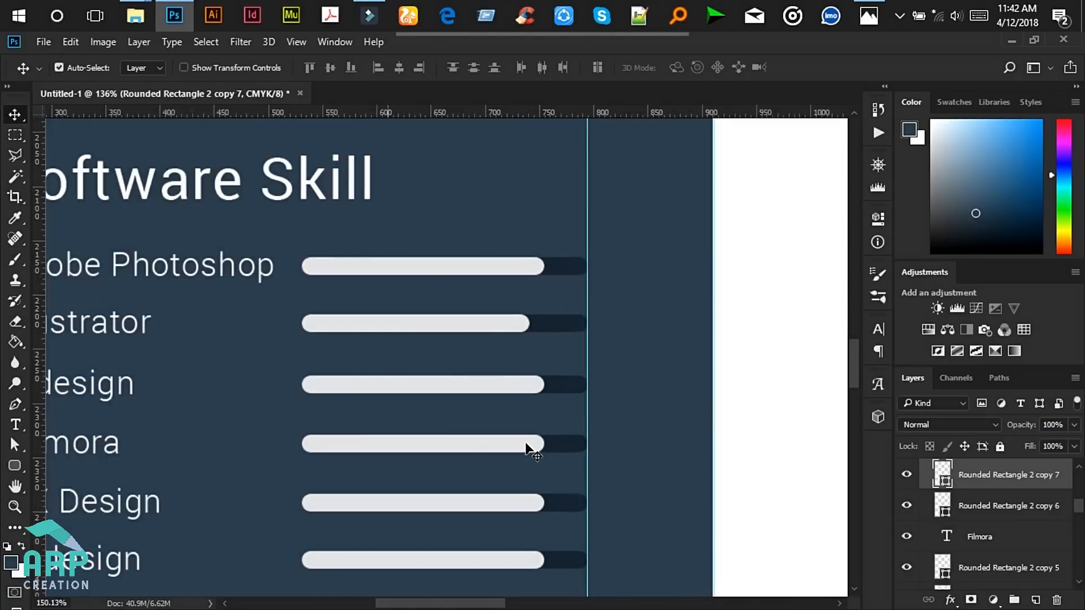
key("ctrl")
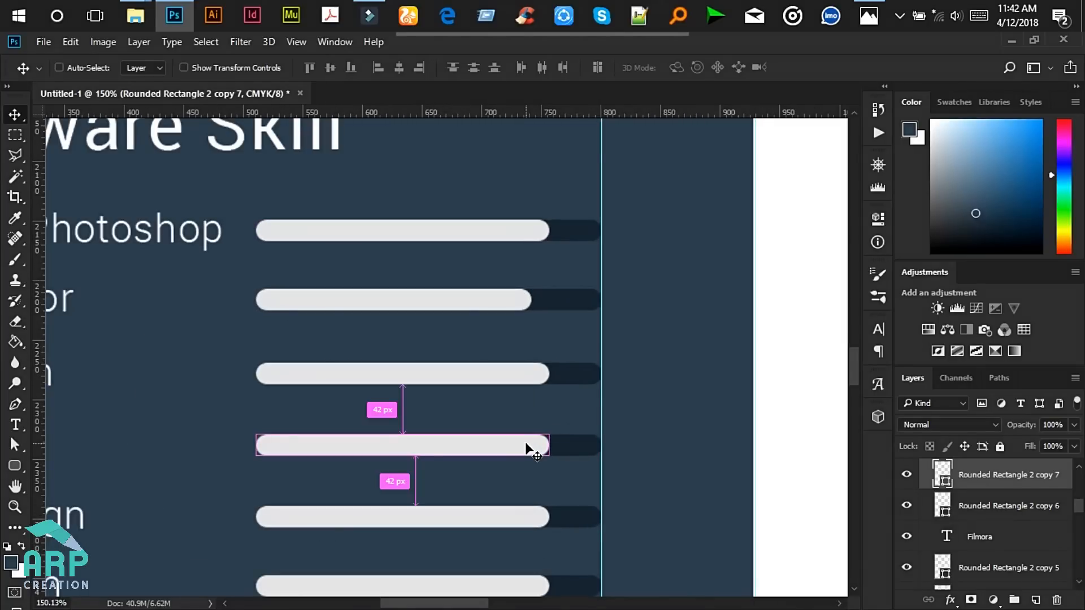
key("ctrl+t")
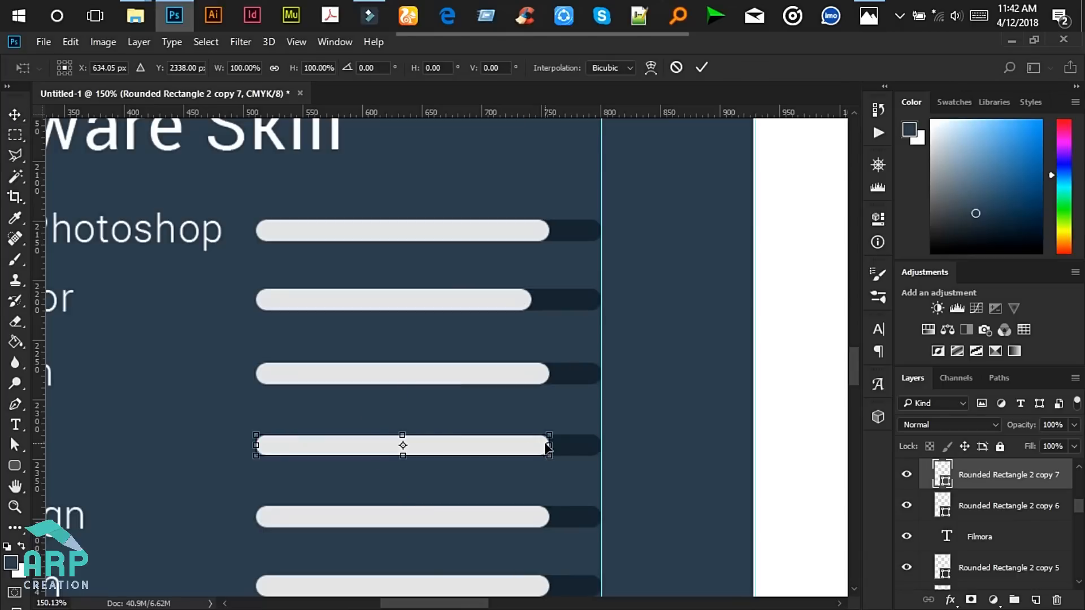
left_click_drag(550, 445, 519, 444)
left_click(701, 67)
- Check the reference mockup's Hobbies section and return to the design
scroll(478, 455, "down", 5)
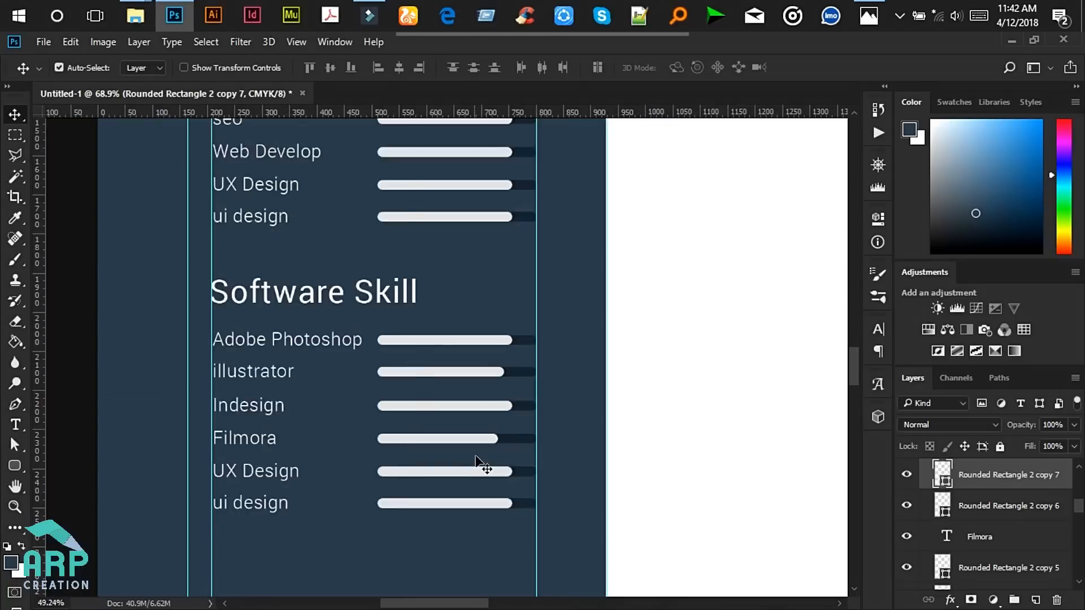
scroll(481, 466, "down", 4)
left_click_drag(856, 297, 855, 331)
left_click(869, 15)
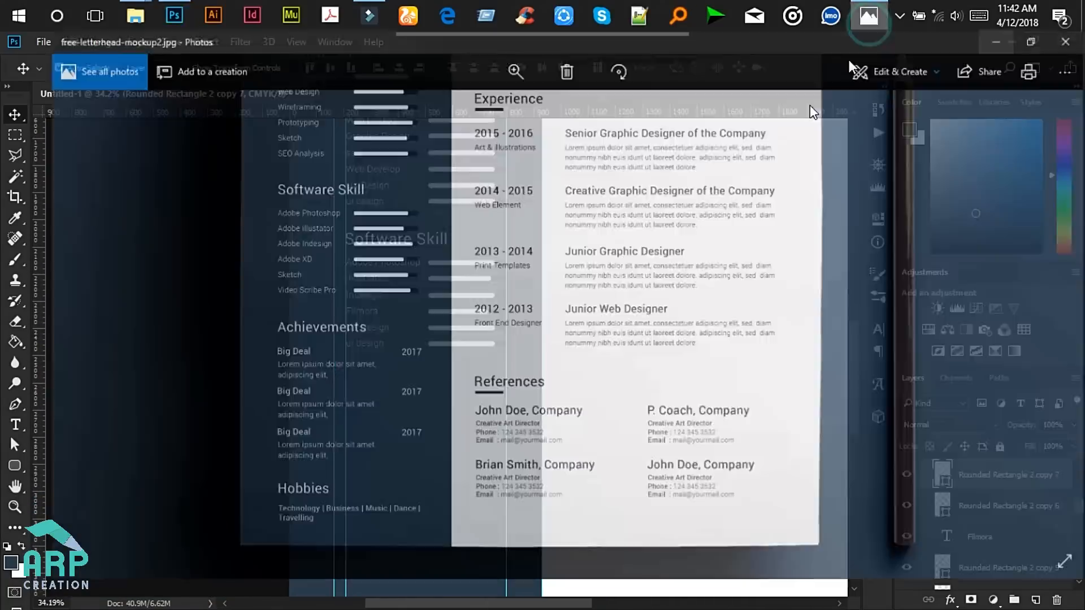
left_click_drag(354, 404, 344, 334)
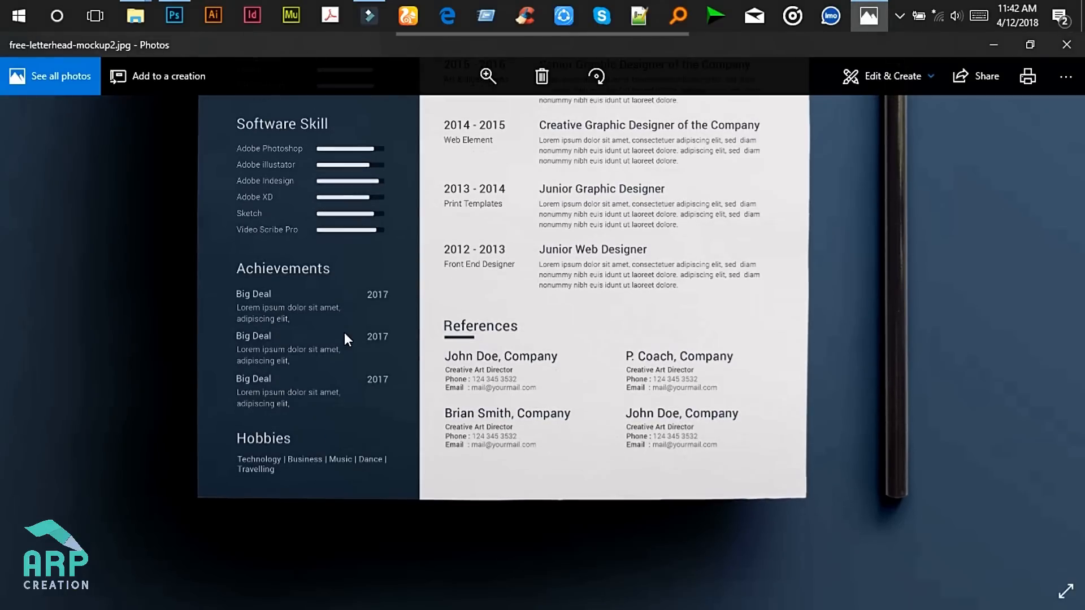
left_click(993, 45)
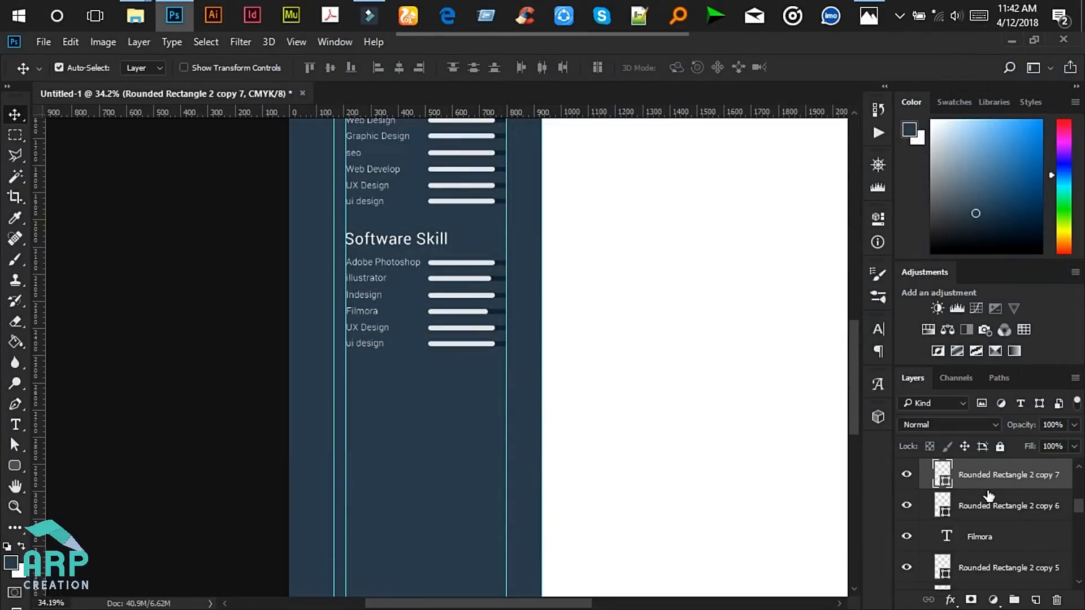
scroll(988, 495, "up", 3)
- Rename the 'creative skill copy' group to 'software skill' in the Layers panel
left_click(925, 530)
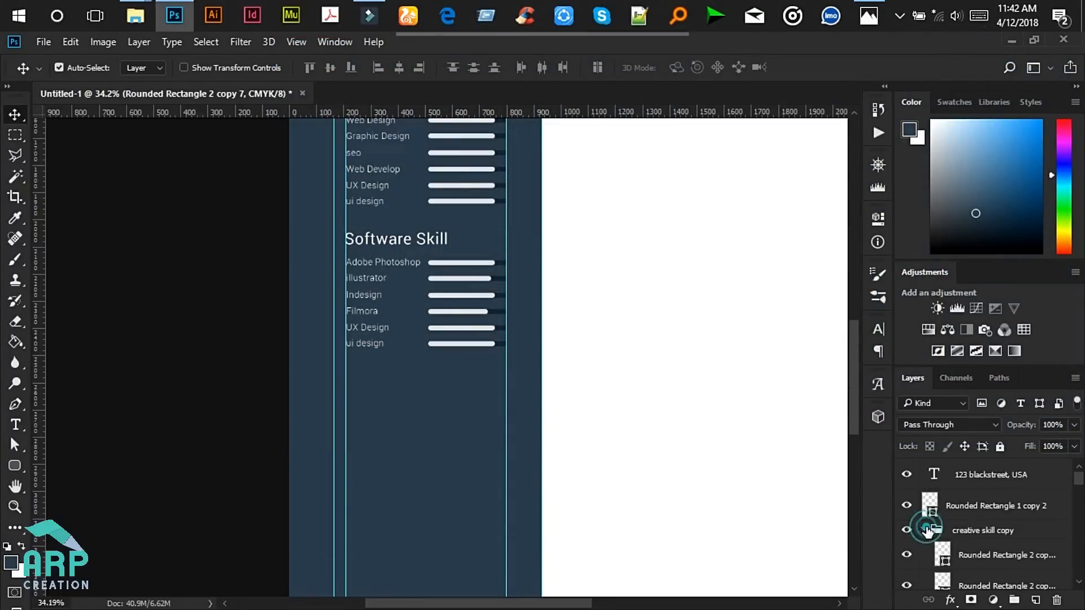
double_click(968, 530)
type("s")
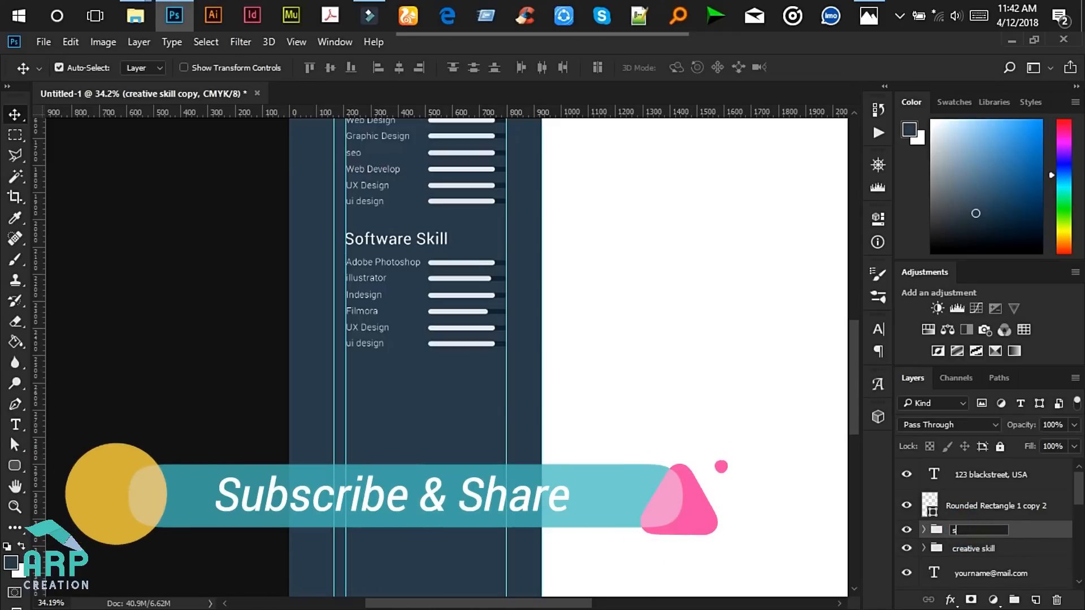
type("oftware skill")
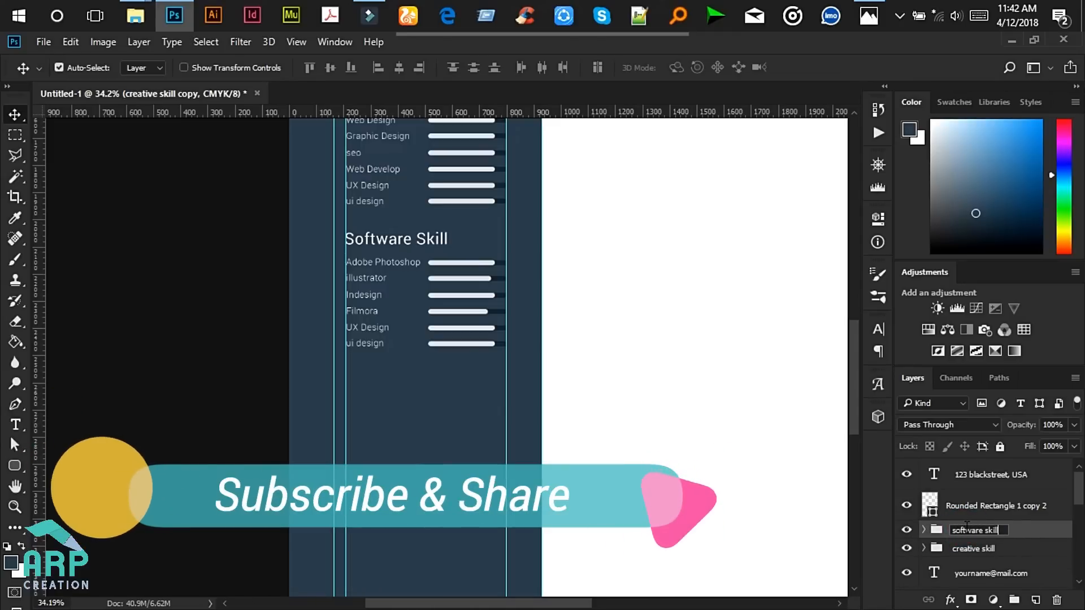
key("Return")
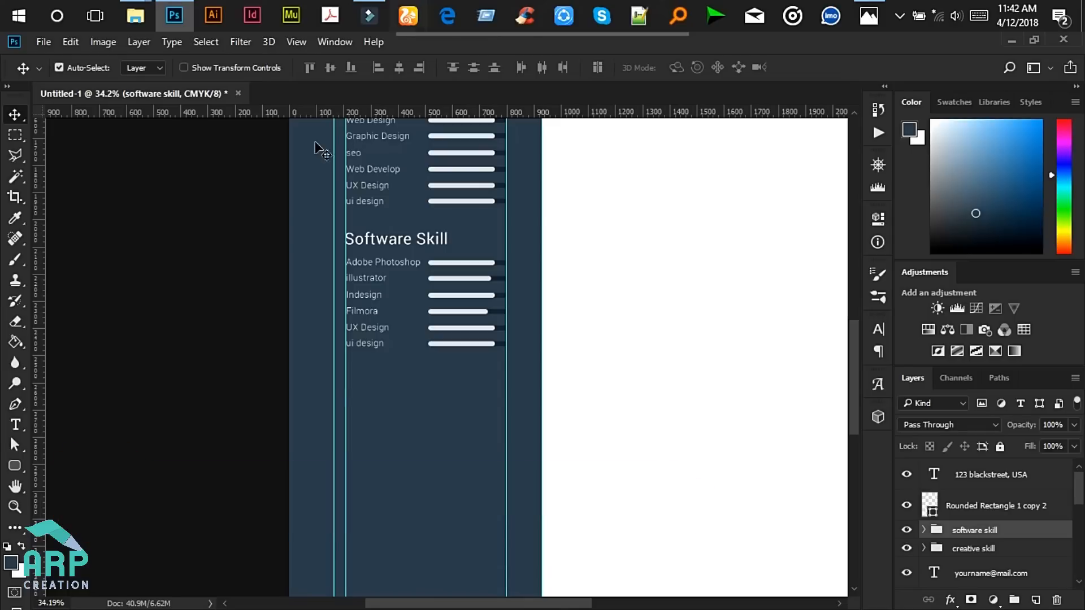
scroll(345, 392, "up", 1)
- Duplicate the Software Skill heading and nudge the copy down below the skill list
left_click(397, 216)
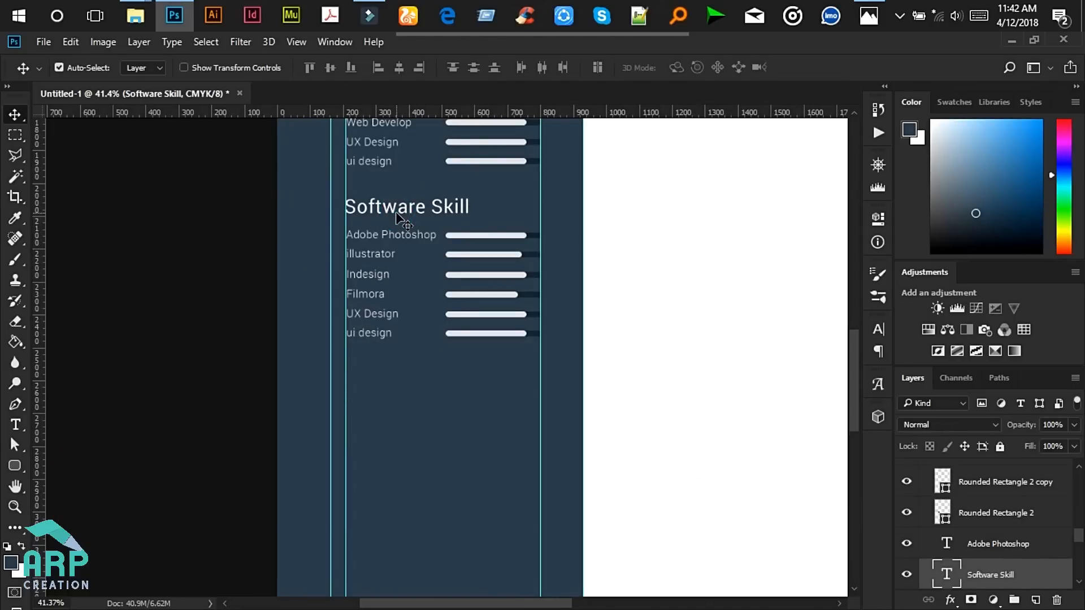
left_click_drag(1009, 576, 1001, 522)
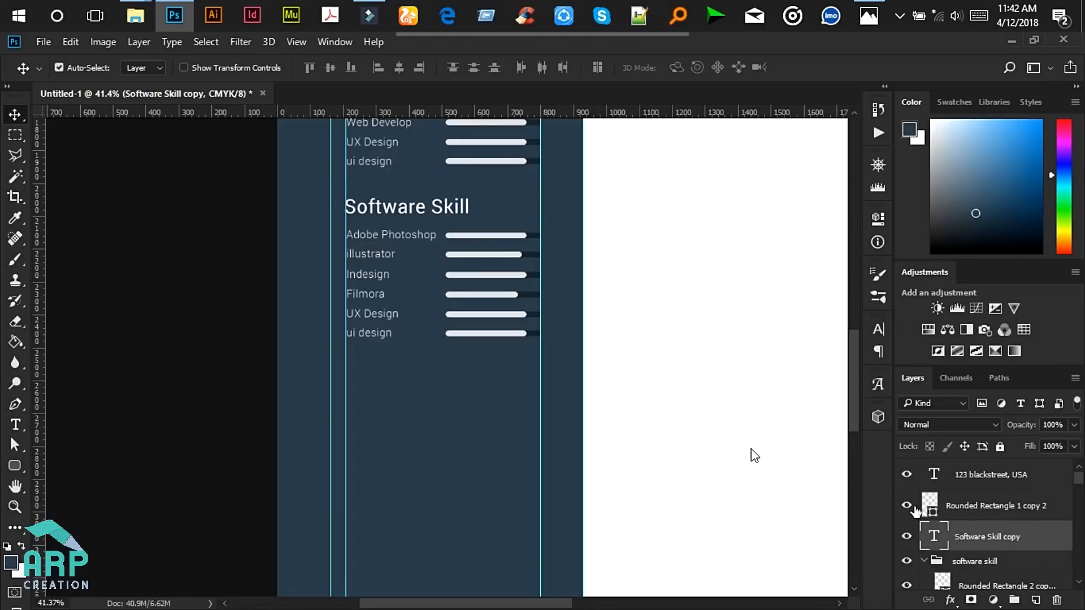
scroll(464, 425, "down", 2)
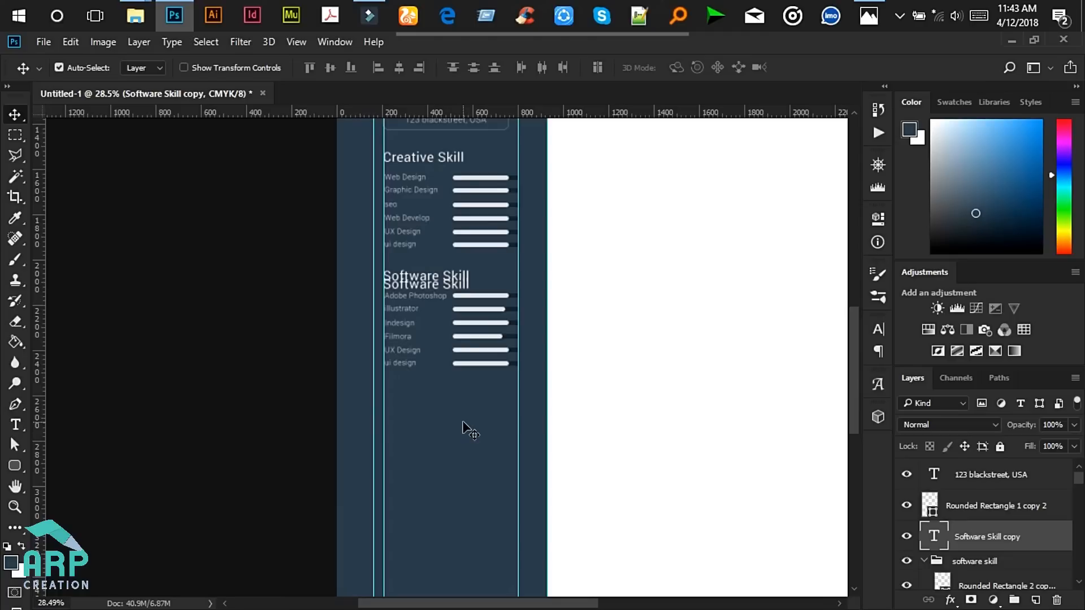
scroll(463, 422, "down", 3)
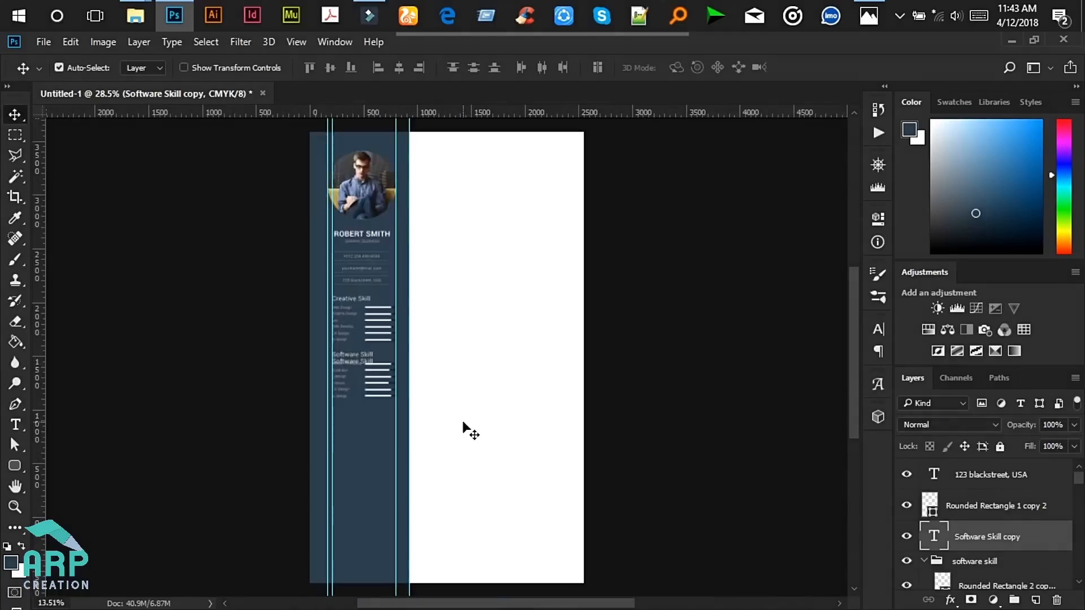
scroll(463, 422, "down", 1)
key("shift+Down")
key("shift+Down")
key("shift+Down")
key("shift+Down")
key("shift+Down")
key("shift+Down")
key("shift+Down")
key("shift+Down")
key("shift+Down")
key("shift+Down")
key("shift+Down")
key("shift+Down")
key("shift+Down")
key("shift+Down")
key("shift+Down")
key("shift+Down")
key("shift+Down")
key("shift+Down")
key("shift+Down")
key("shift+Down")
key("shift+Down")
key("shift+Down")
key("shift+Down")
key("shift+Down")
key("shift+Down")
key("shift+Down")
key("shift+Down")
key("shift+Down")
key("shift+Down")
key("shift+Down")
key("shift+Down")
key("shift+Down")
key("shift+Down")
key("shift+Down")
key("shift+Down")
key("shift+Down")
key("shift+Down")
key("shift+Down")
key("shift+Down")
key("shift+Down")
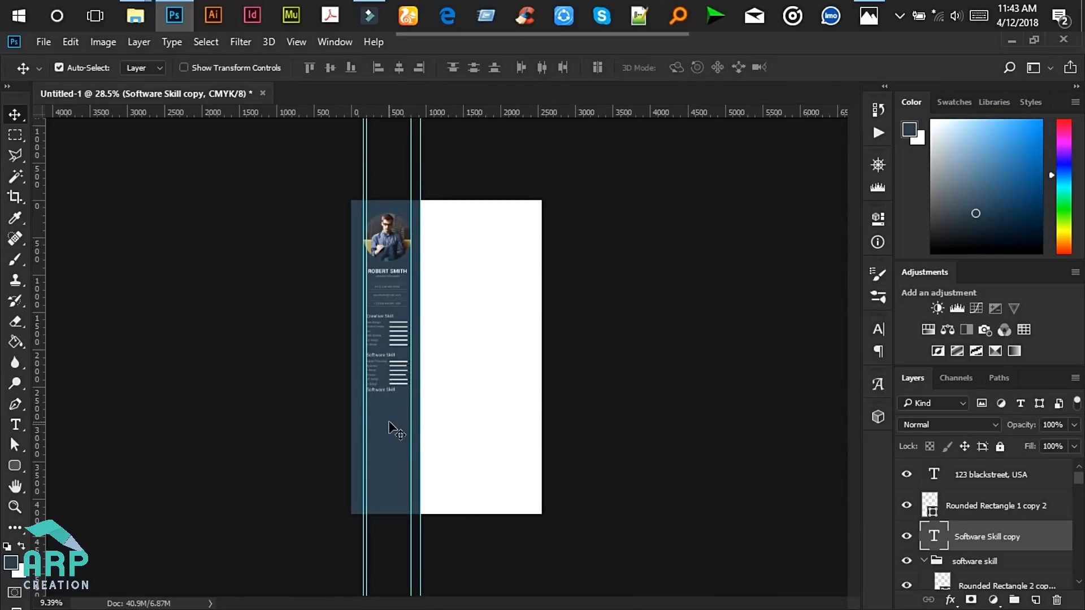
scroll(389, 428, "up", 4)
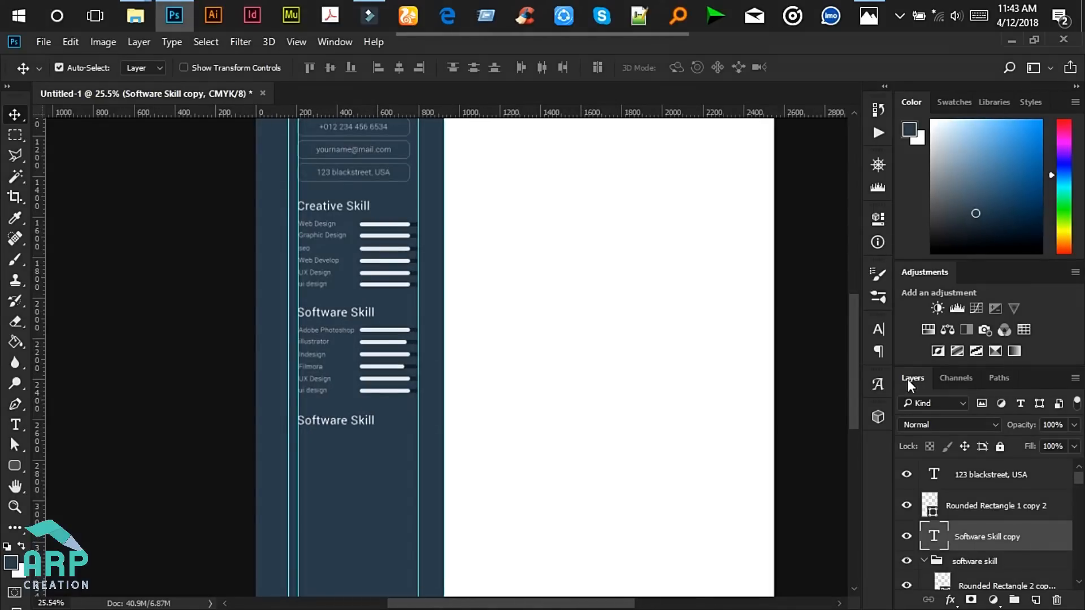
key("shift+Down")
left_click_drag(854, 349, 851, 398)
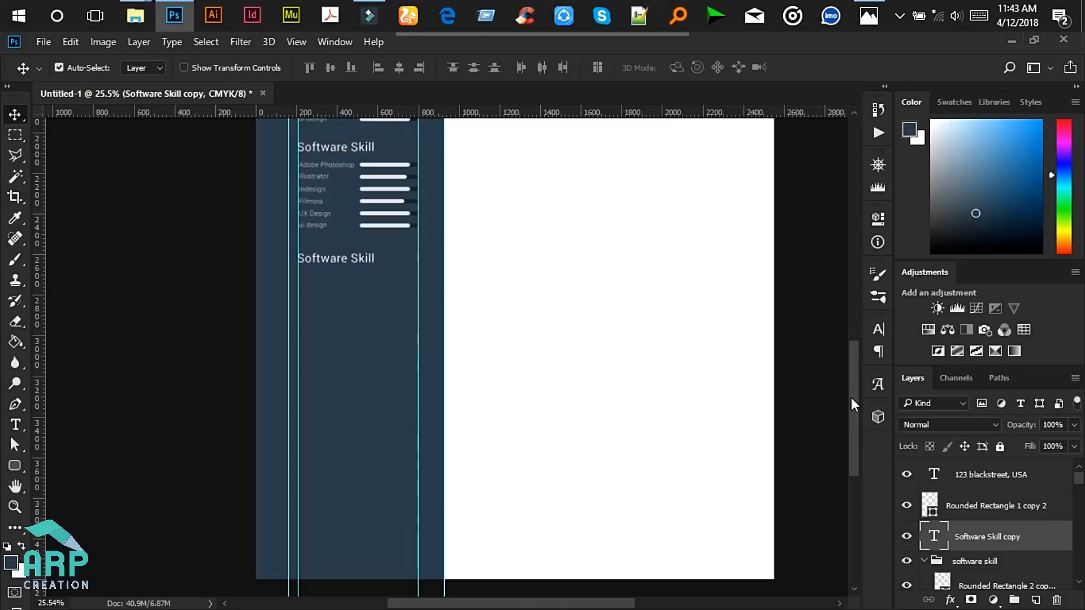
- Retype the copied heading as 'Achievement' and compare with the reference mockup
left_click(15, 424)
left_click(350, 258)
key("ctrl+a")
type("Ac")
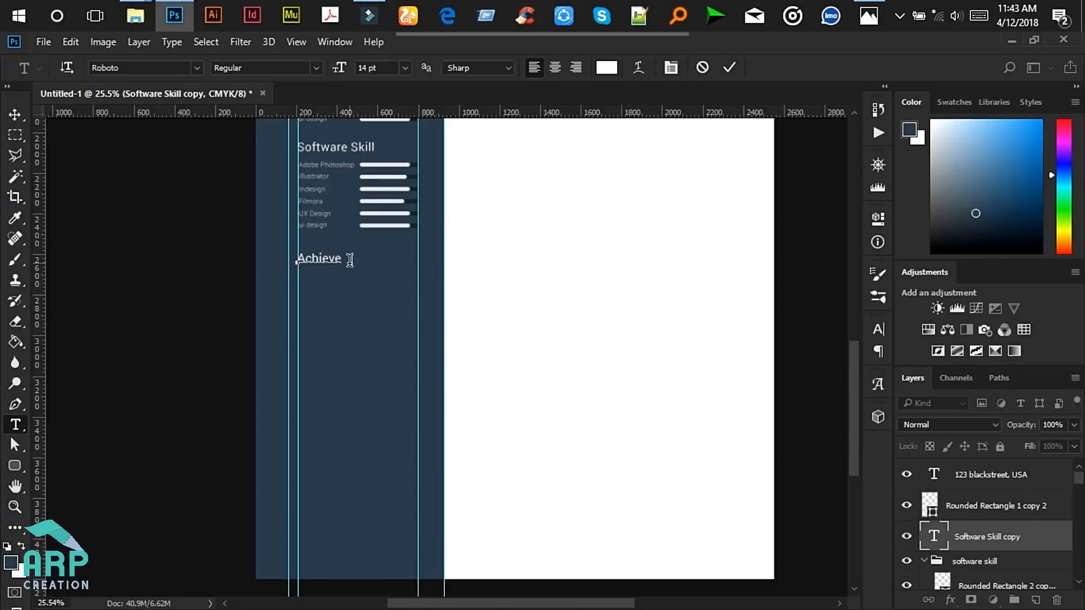
type("hievement")
left_click(727, 67)
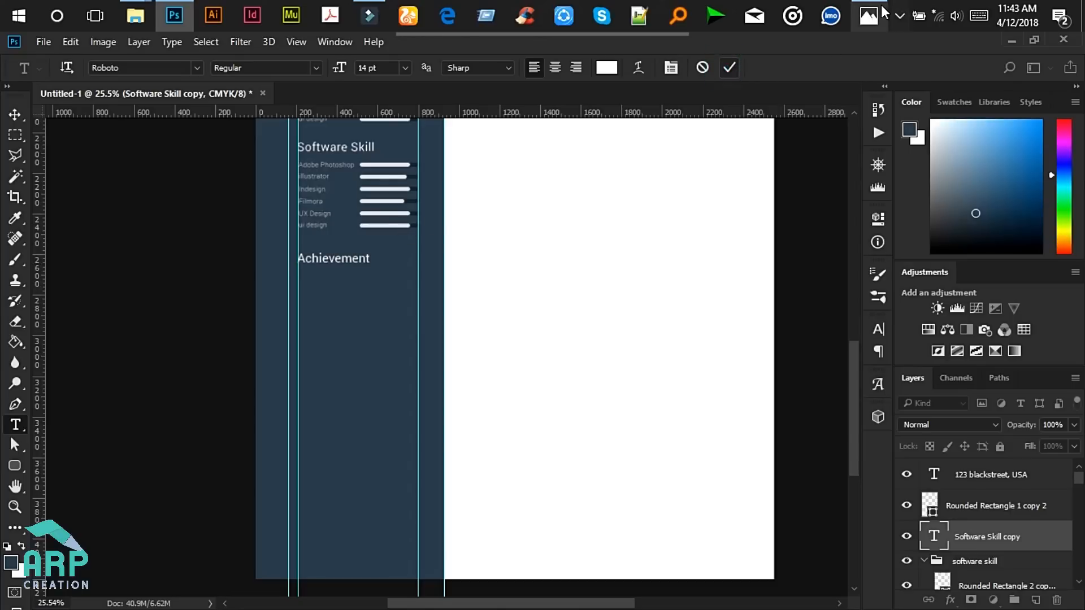
left_click(869, 15)
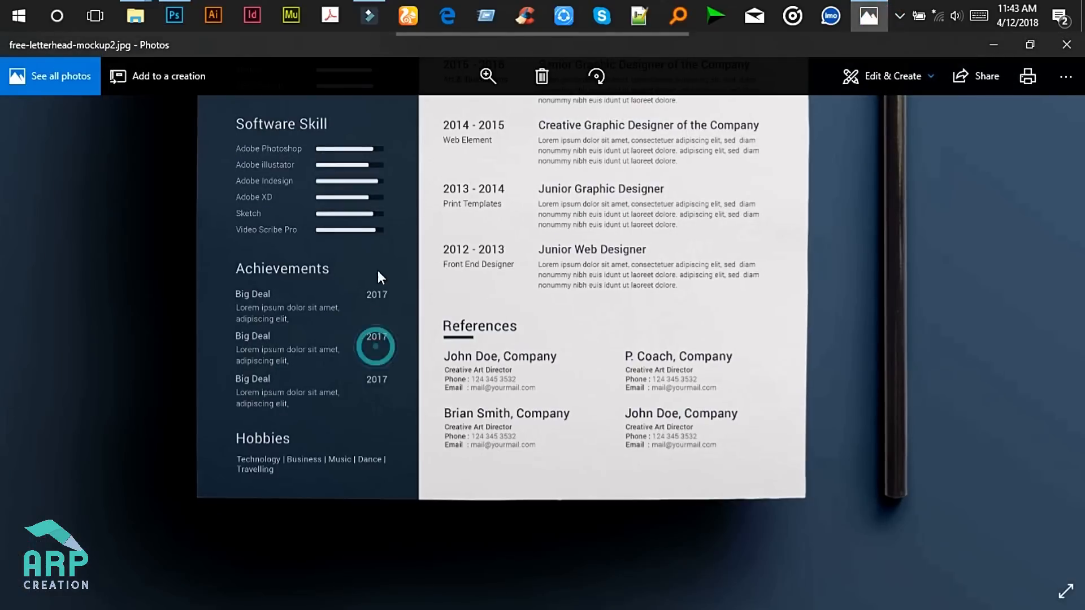
left_click(994, 45)
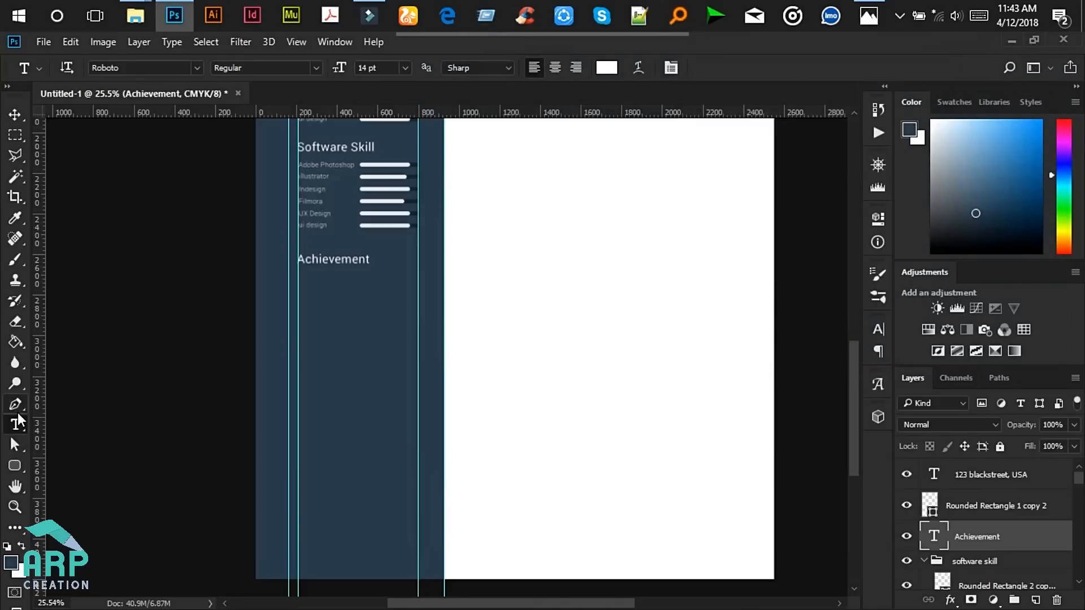
- Type 'Big Deal' under Achievement, size it to 9 pt, then check the mockup
left_click(300, 287)
scroll(342, 273, "up", 1)
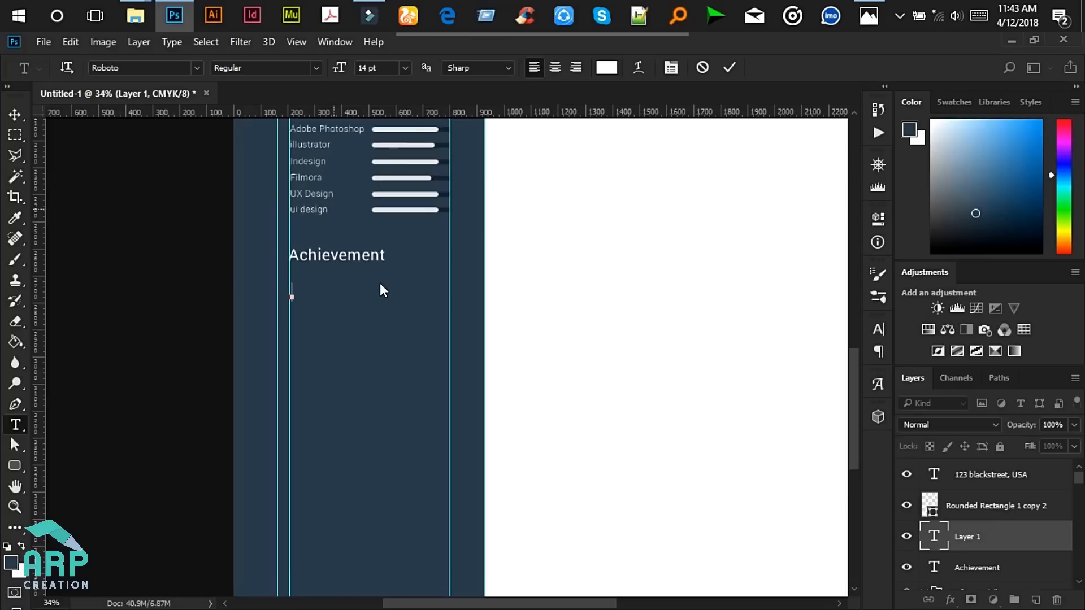
scroll(380, 283, "up", 1)
type("Big Deal")
key("ctrl")
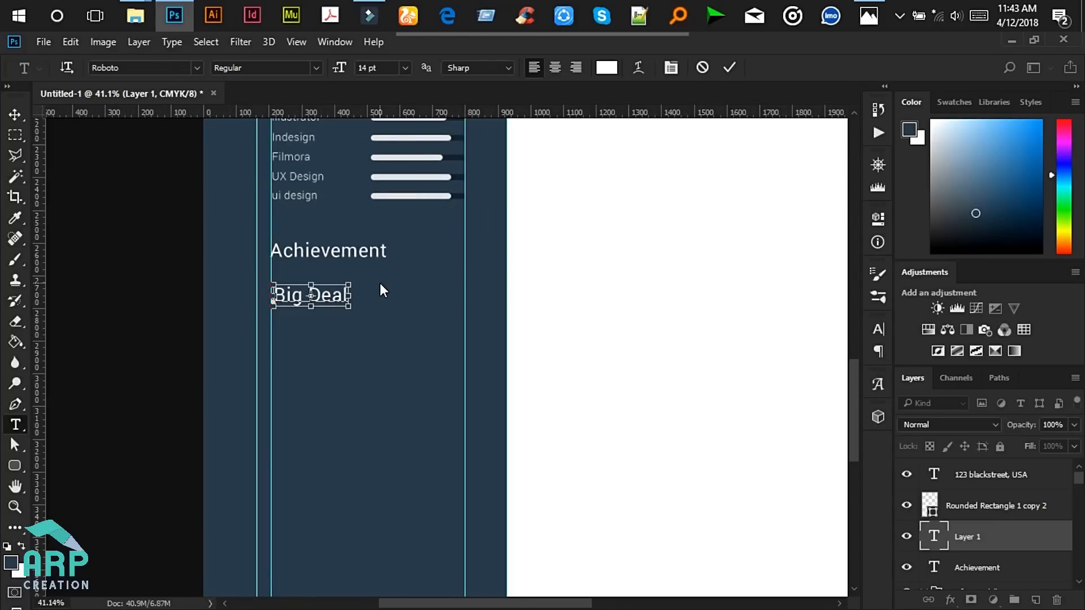
key("ctrl+a")
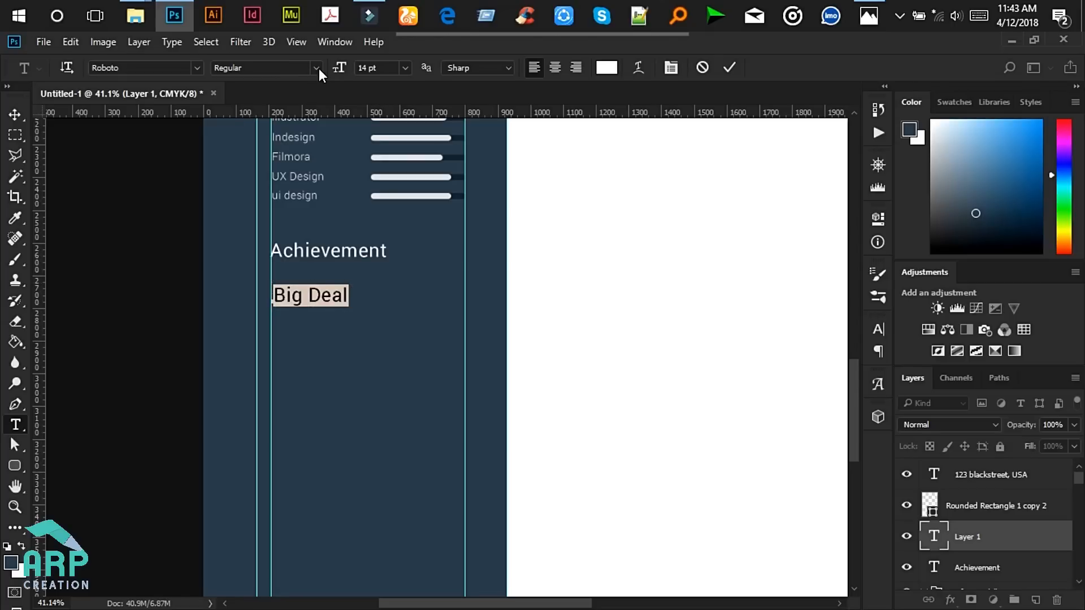
left_click(404, 68)
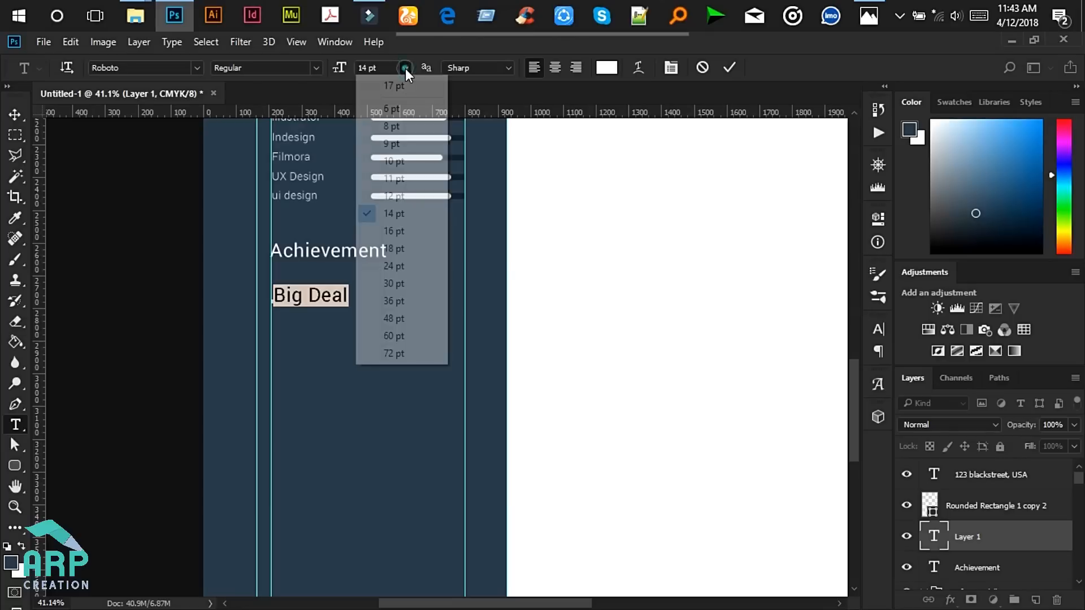
left_click(396, 144)
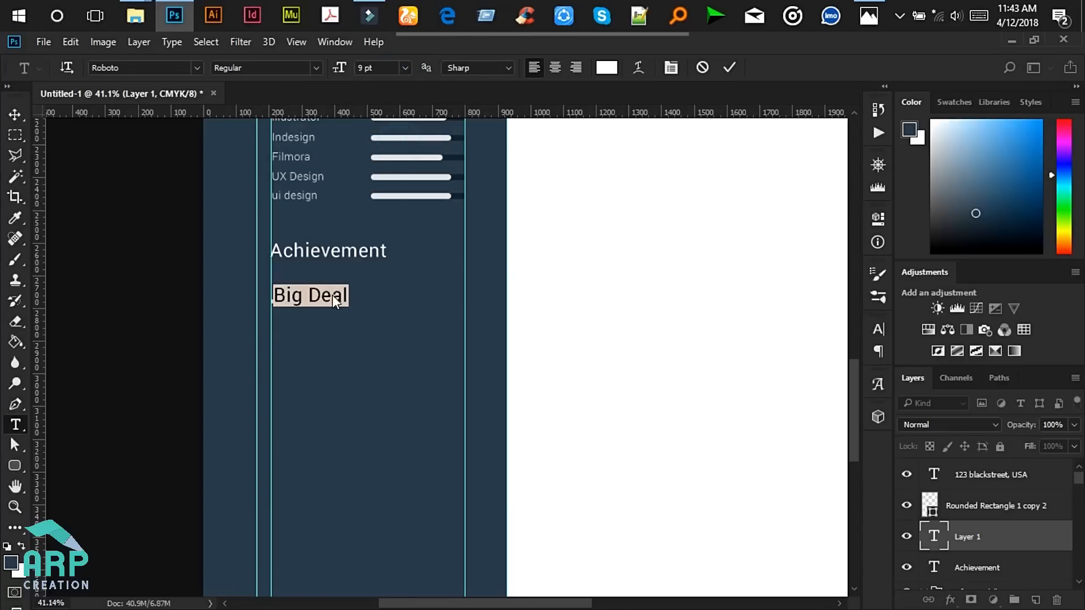
left_click(869, 14)
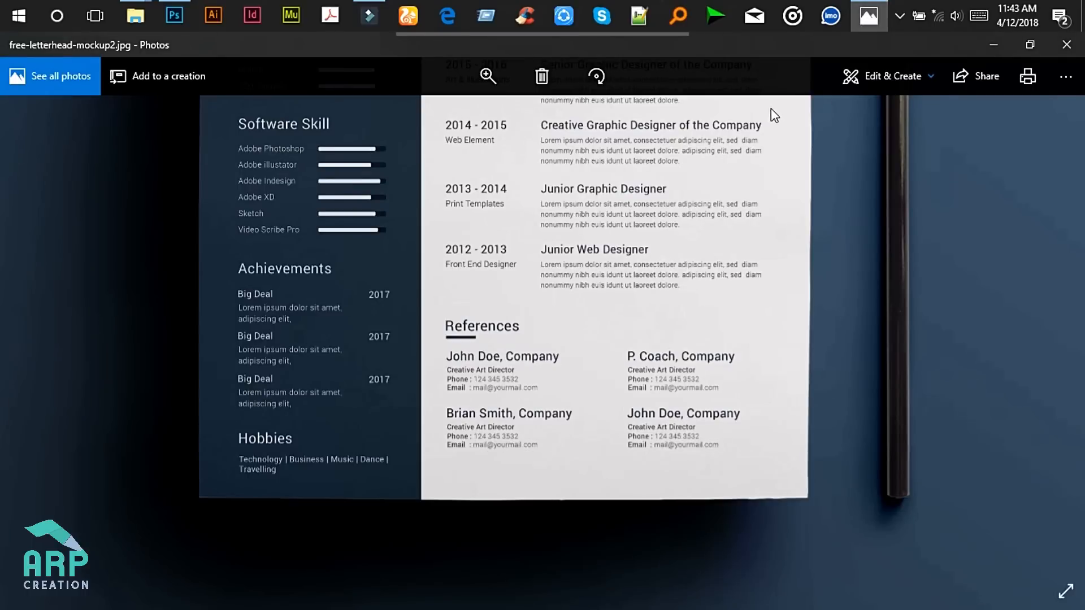
left_click(990, 45)
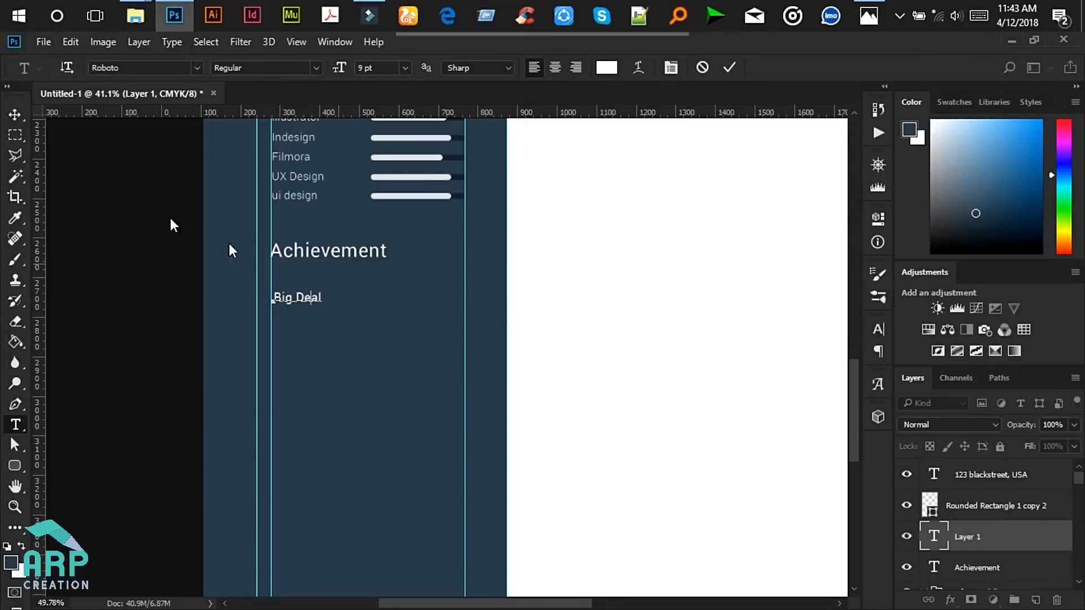
- Align Big Deal to the guide and duplicate it, pushing the copy to the right
left_click(24, 113)
key("Left")
key("Left")
key("Left")
key("Left")
key("Left")
key("Left")
key("Left")
key("Left")
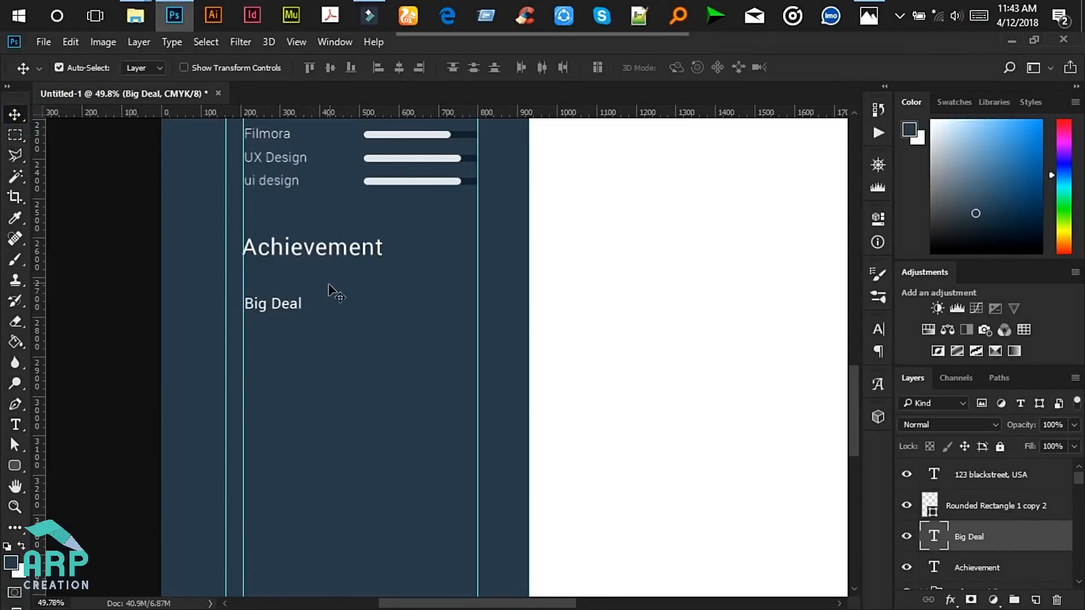
key("alt+Left")
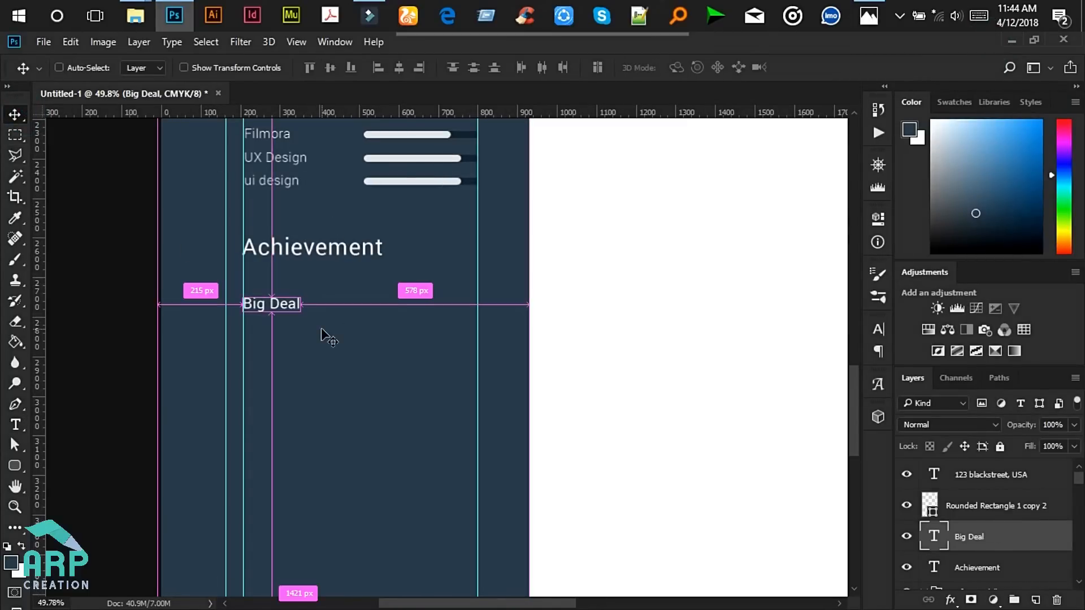
scroll(329, 328, "down", 2)
scroll(329, 328, "down", 4)
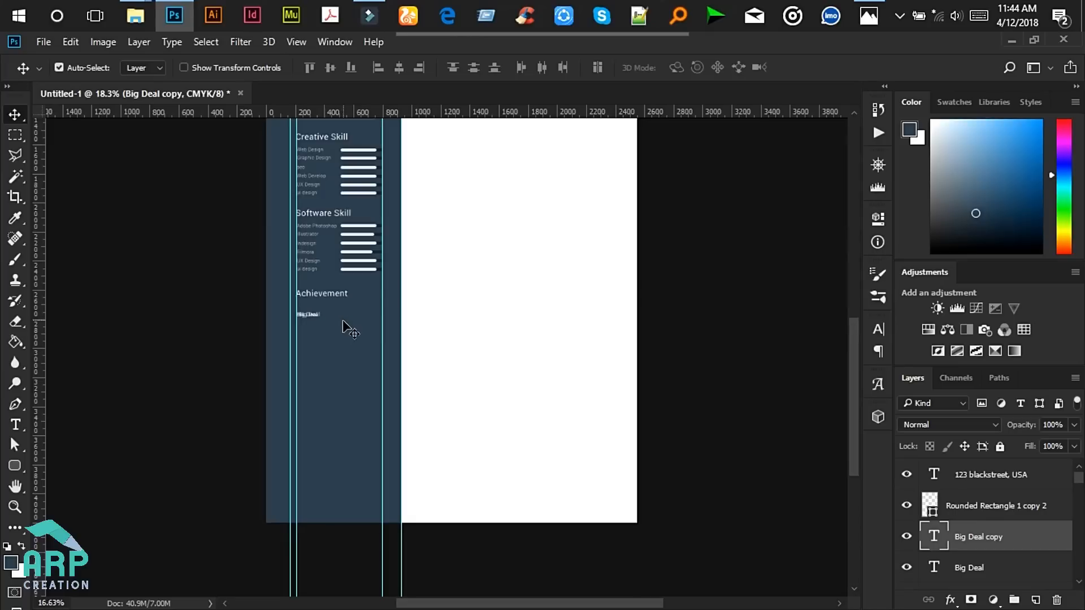
scroll(390, 468, "down", 1)
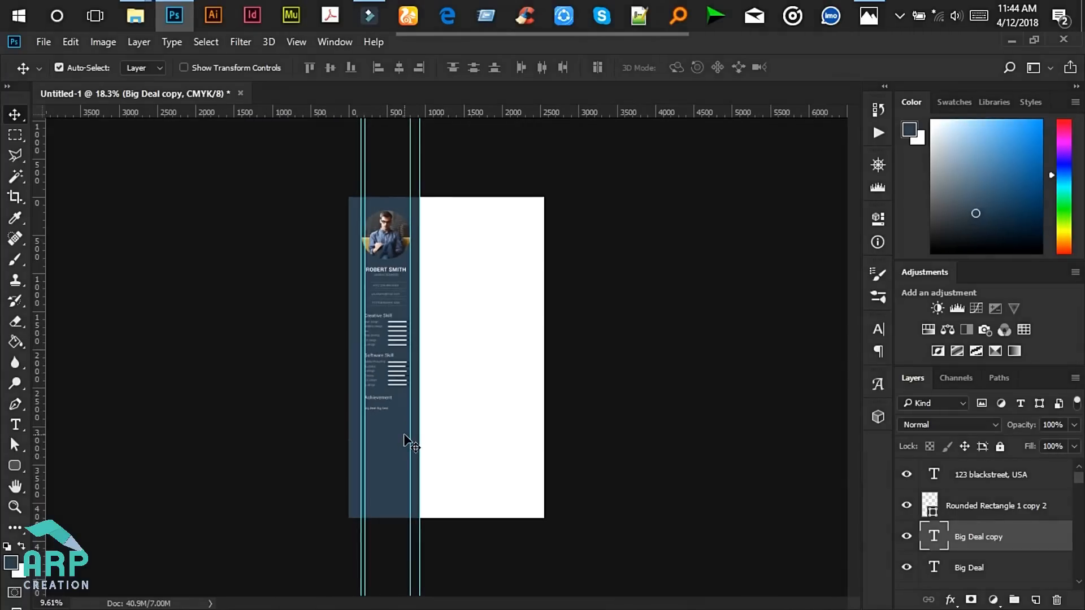
scroll(405, 436, "up", 5)
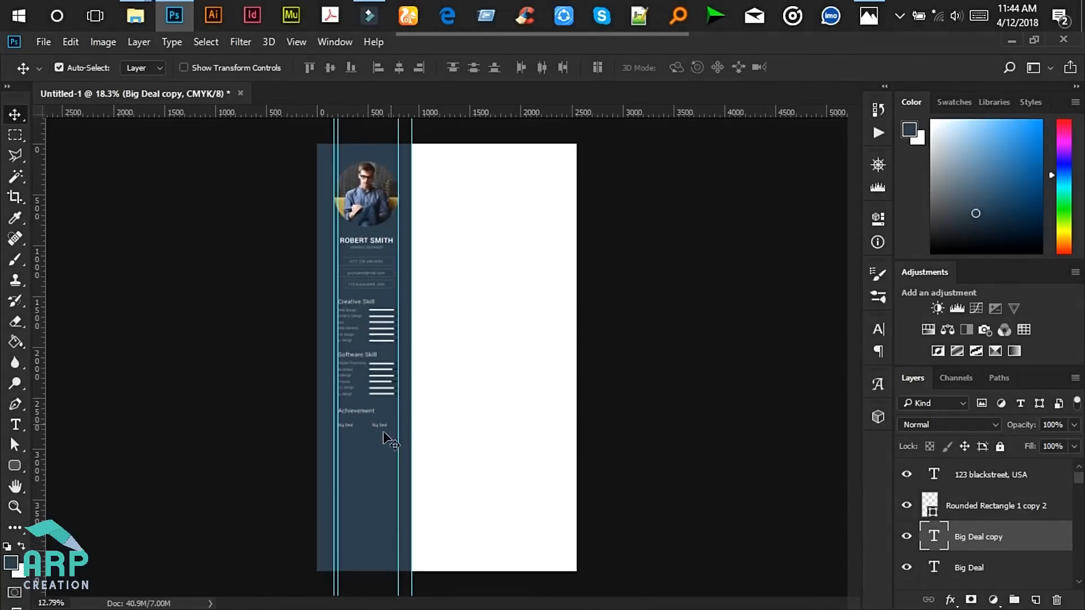
scroll(351, 469, "up", 3)
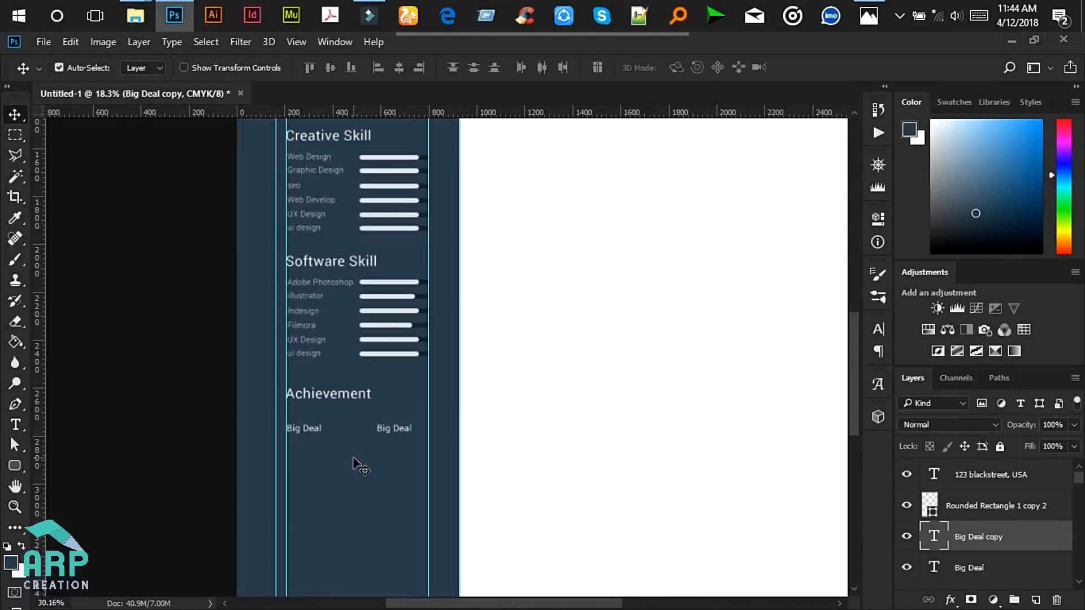
key("Right")
key("Right")
key("Right")
key("Right")
key("Right")
key("Right")
key("Right")
key("Right")
key("Right")
key("Right")
key("Right")
key("Right")
key("Right")
key("Right")
key("Right")
key("Right")
key("Right")
key("Right")
key("Right")
key("Right")
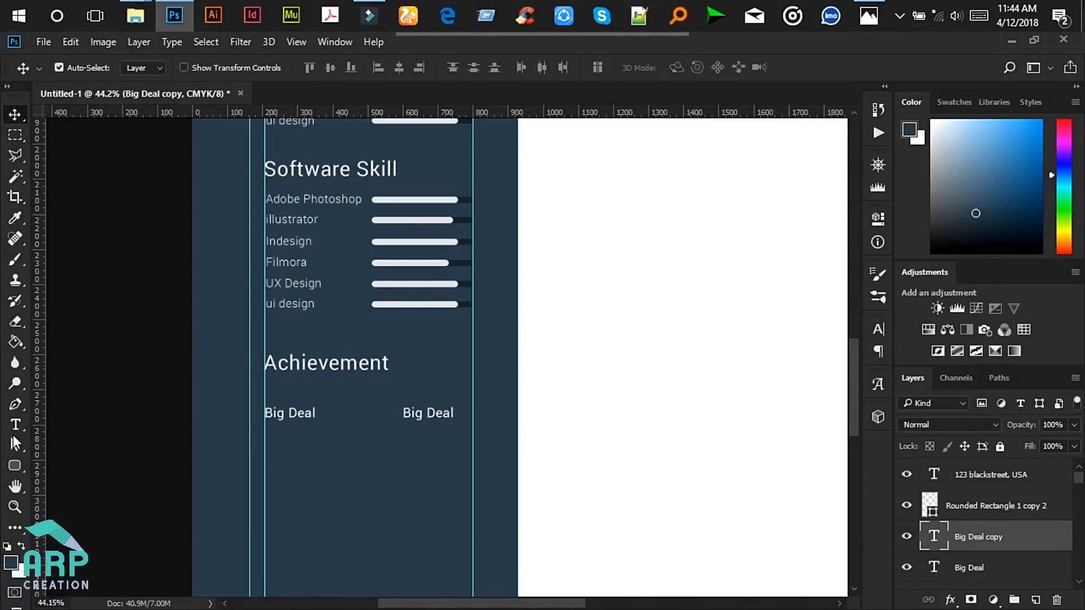
key("Right")
key("Right")
key("Right")
key("Right")
key("Right")
key("Right")
key("Right")
key("Right")
key("Right")
key("Right")
key("Right")
key("Right")
key("Right")
key("Right")
key("Right")
key("Right")
key("Right")
key("Right")
key("Right")
key("Right")
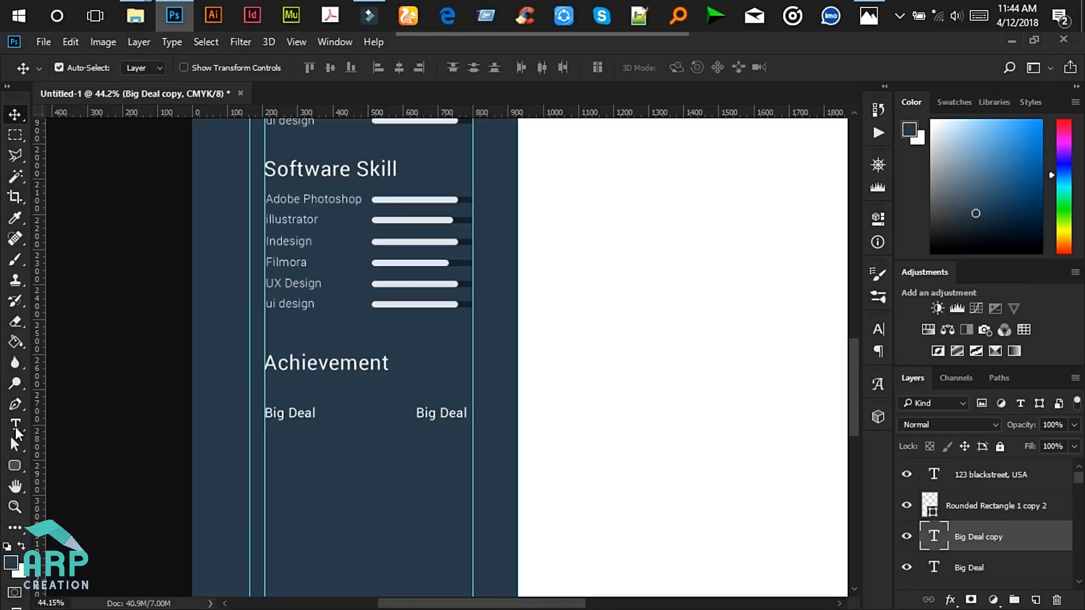
- Change the copy to '2017', right-align it and move it to the sidebar's right edge
left_click(15, 425)
left_click(437, 407)
key("ctrl+a")
type("2017")
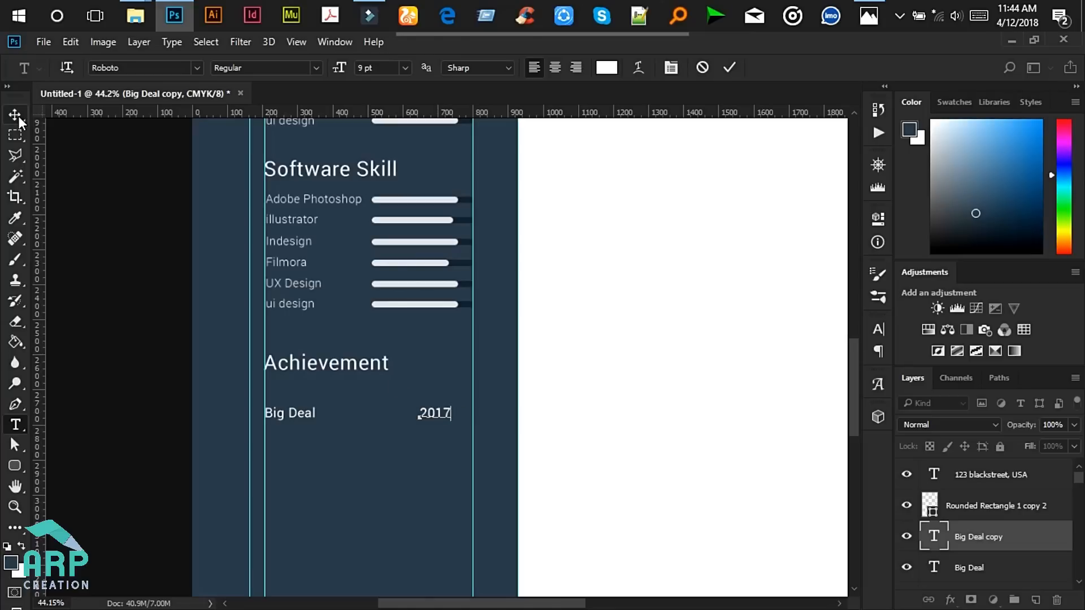
key("ctrl+a")
left_click(576, 70)
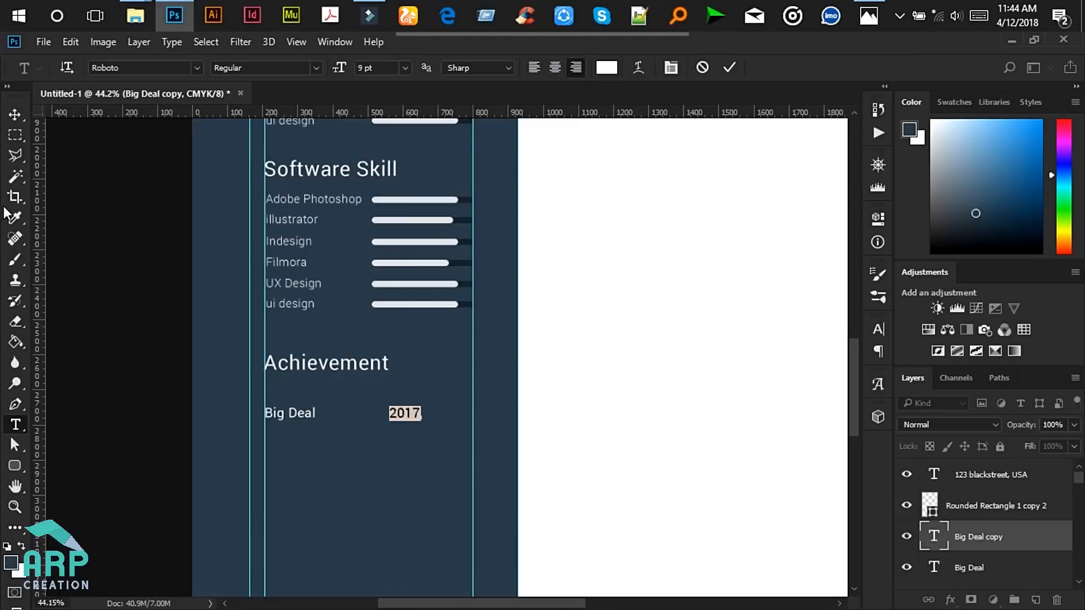
left_click(15, 114)
left_click_drag(419, 416, 472, 411)
- Adjust the Achievement heading position and compare against the reference photo
left_click_drag(368, 363, 359, 365)
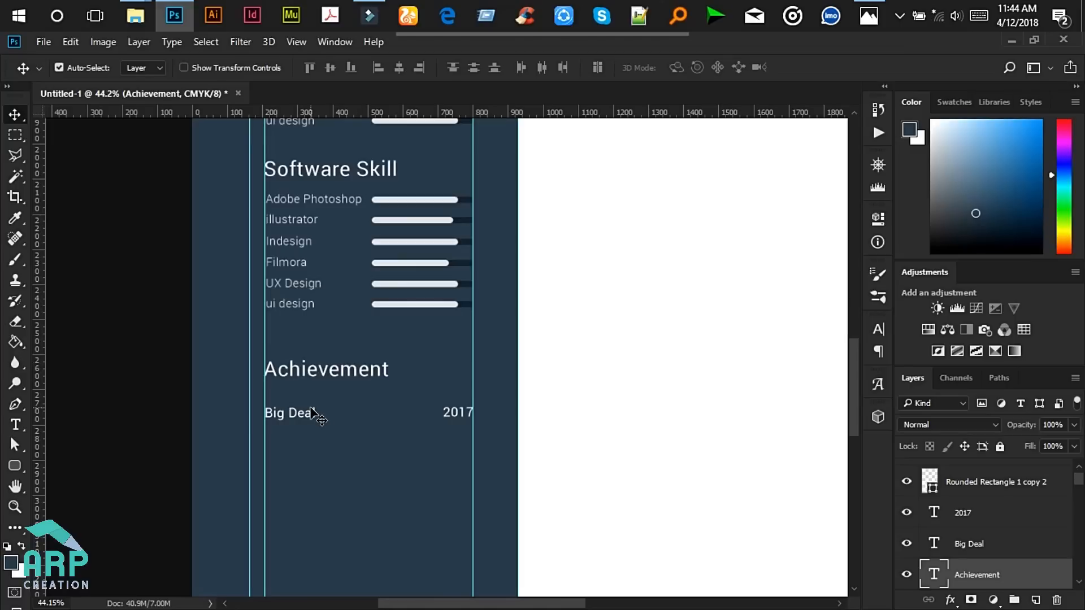
scroll(314, 417, "down", 3, "alt")
key("Up")
key("Up")
key("Up")
key("Up")
key("Up")
key("Up")
key("Up")
key("Up")
key("Up")
key("Up")
key("Up")
key("Up")
key("Up")
key("Up")
key("Up")
key("Up")
key("Up")
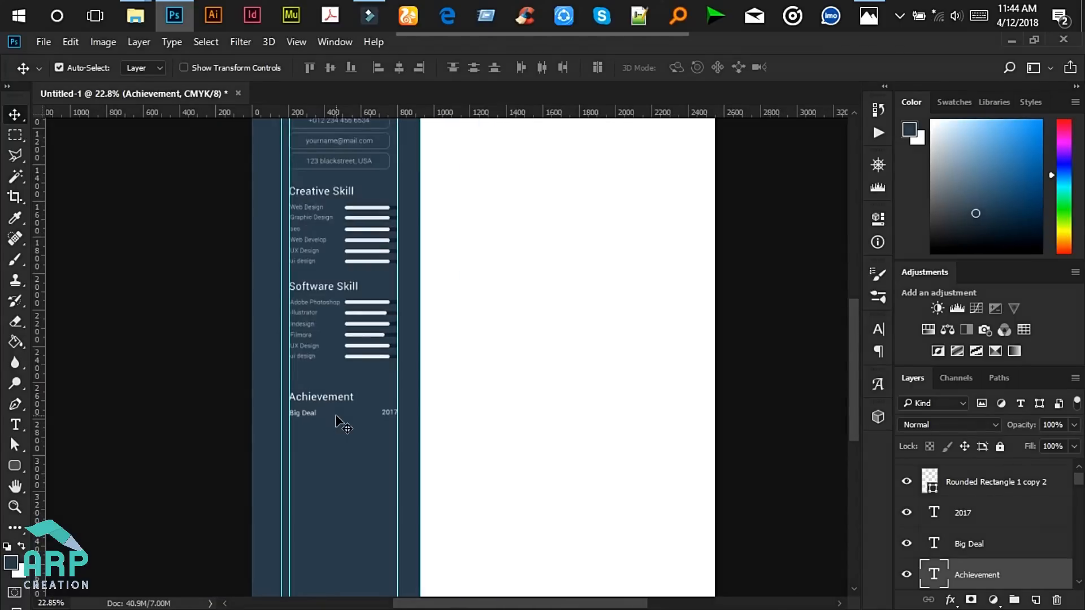
scroll(316, 427, "down", 2)
left_click(869, 16)
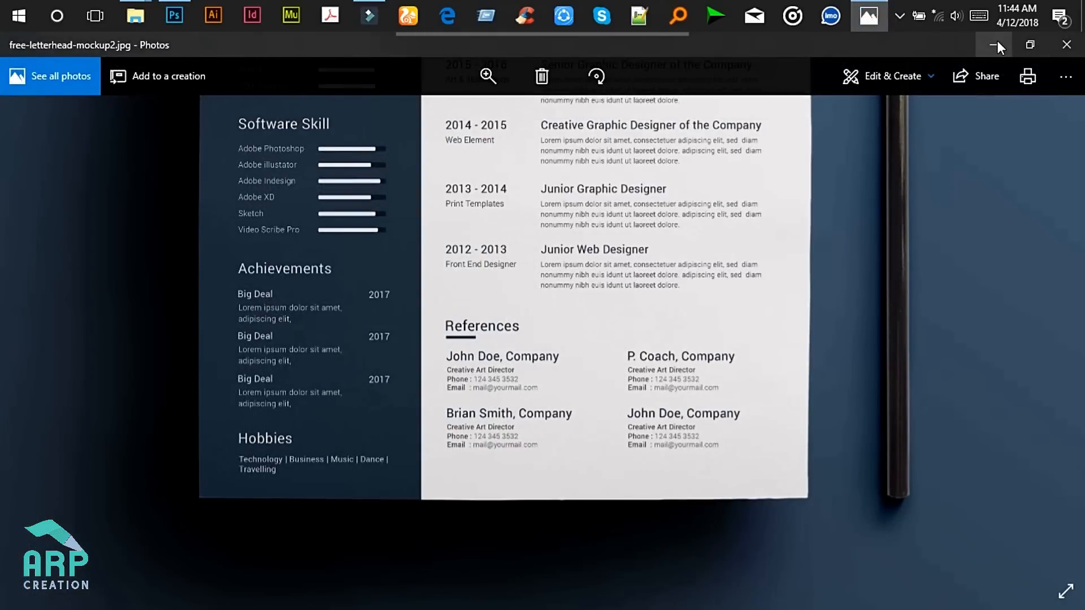
left_click(998, 43)
left_click(15, 424)
- Paste Lorem Ipsum placeholder text on a new line below Big Deal, then view the reference photo
scroll(283, 419, "up", 5)
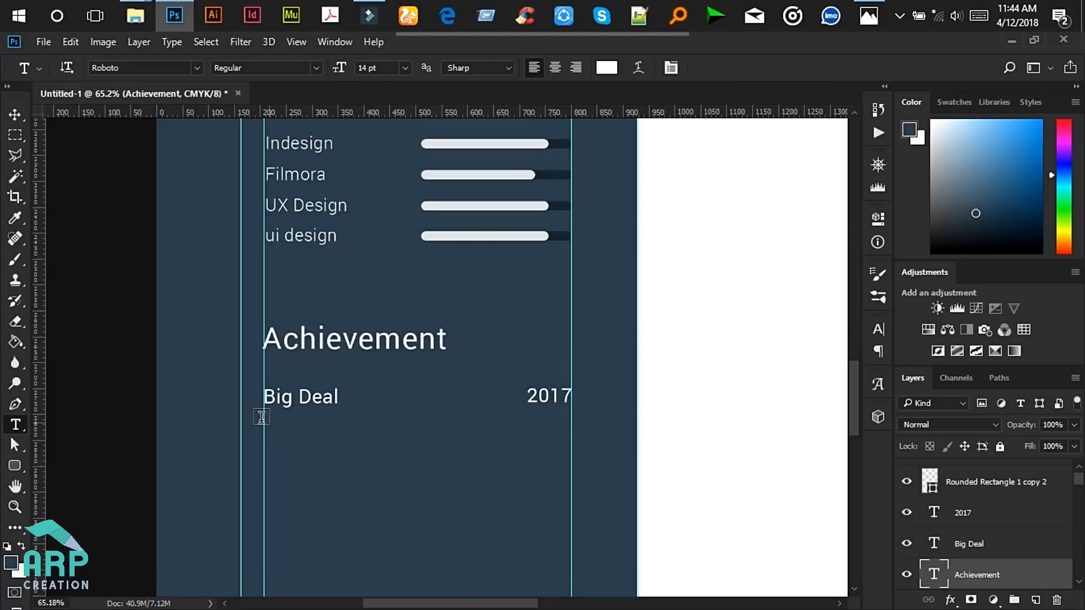
left_click(264, 421)
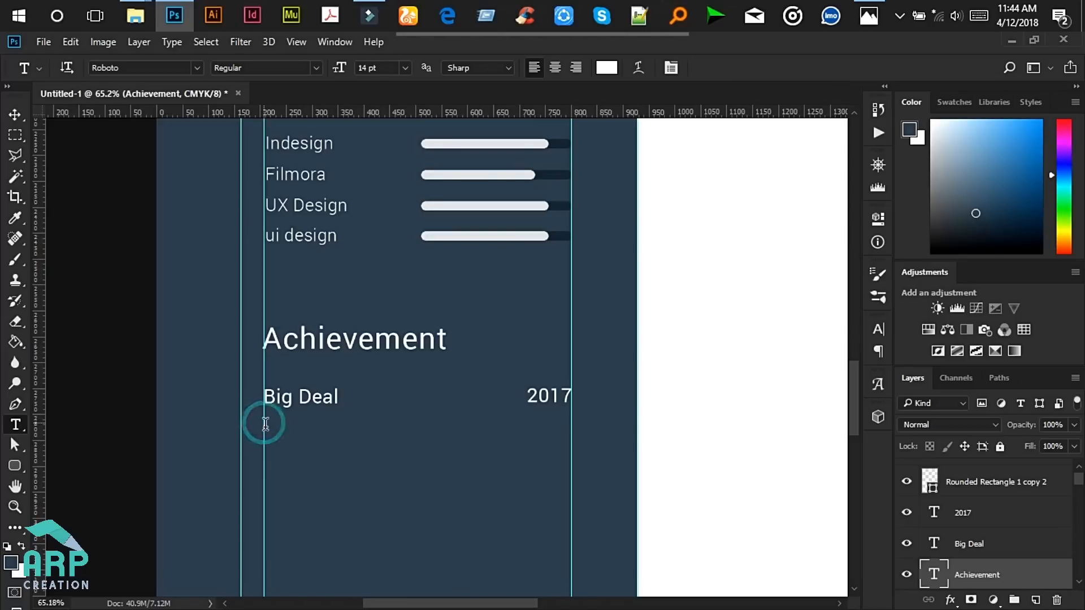
left_click(179, 43)
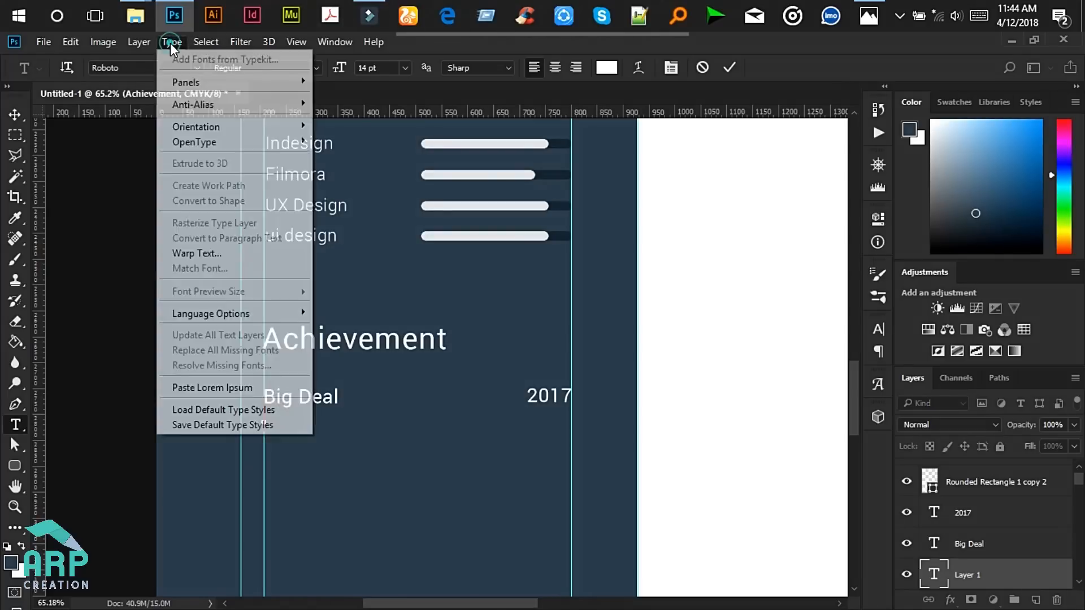
left_click(222, 389)
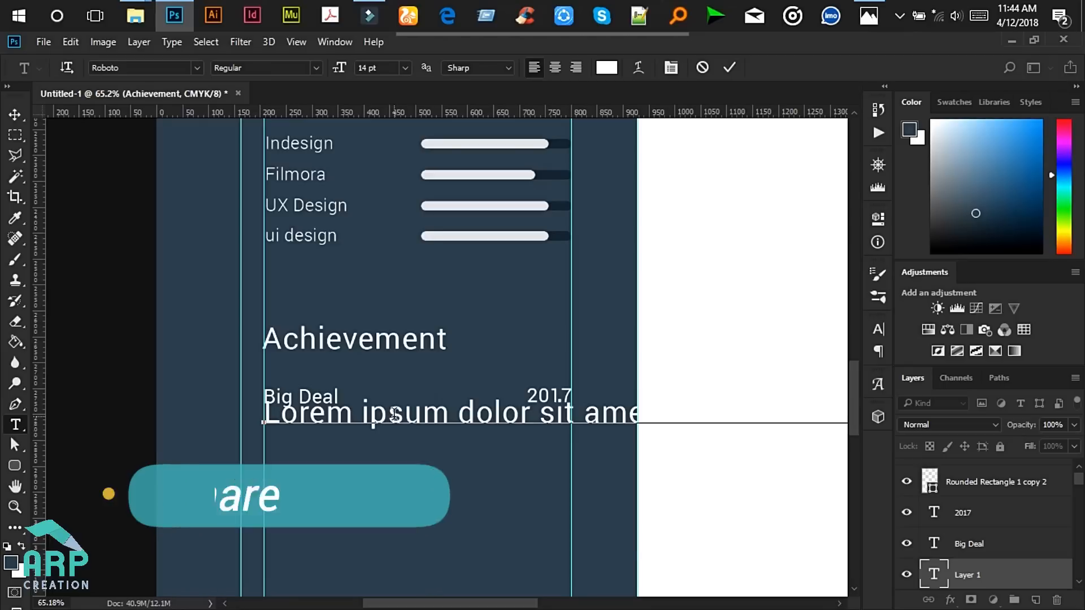
key("ctrl")
key("ctrl+a")
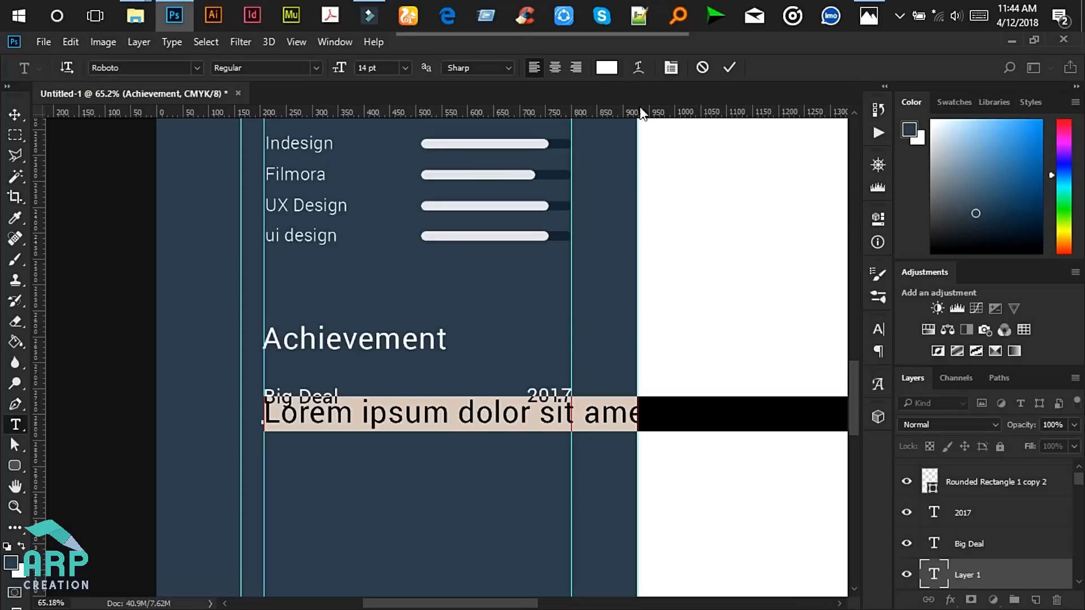
left_click(868, 16)
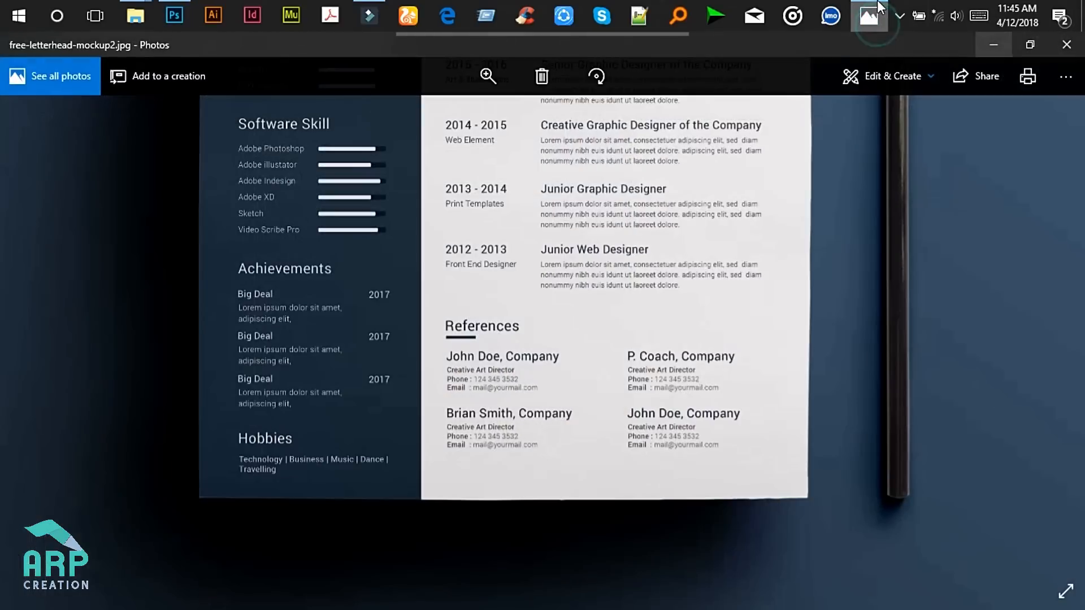
- Make the placeholder under Big Deal Light weight at 6 pt
left_click(995, 46)
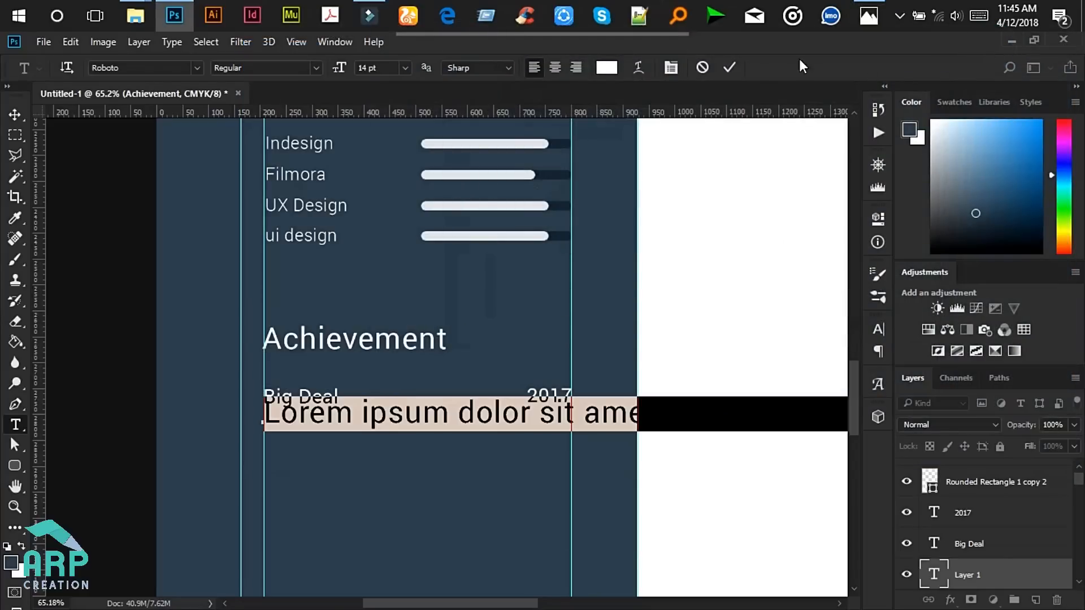
left_click(317, 69)
left_click(281, 109)
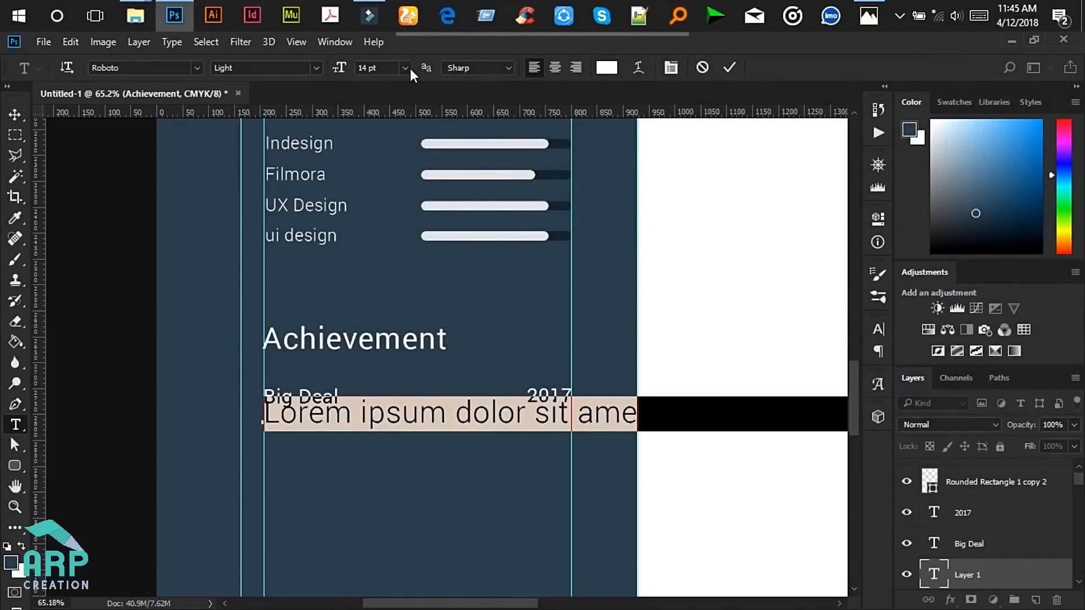
left_click(405, 68)
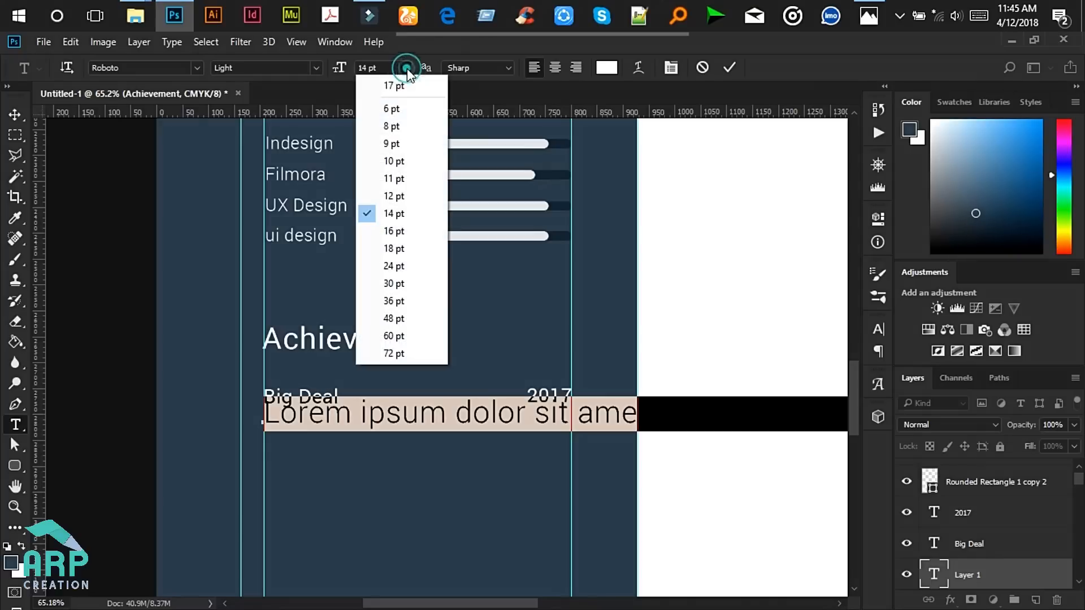
left_click(401, 144)
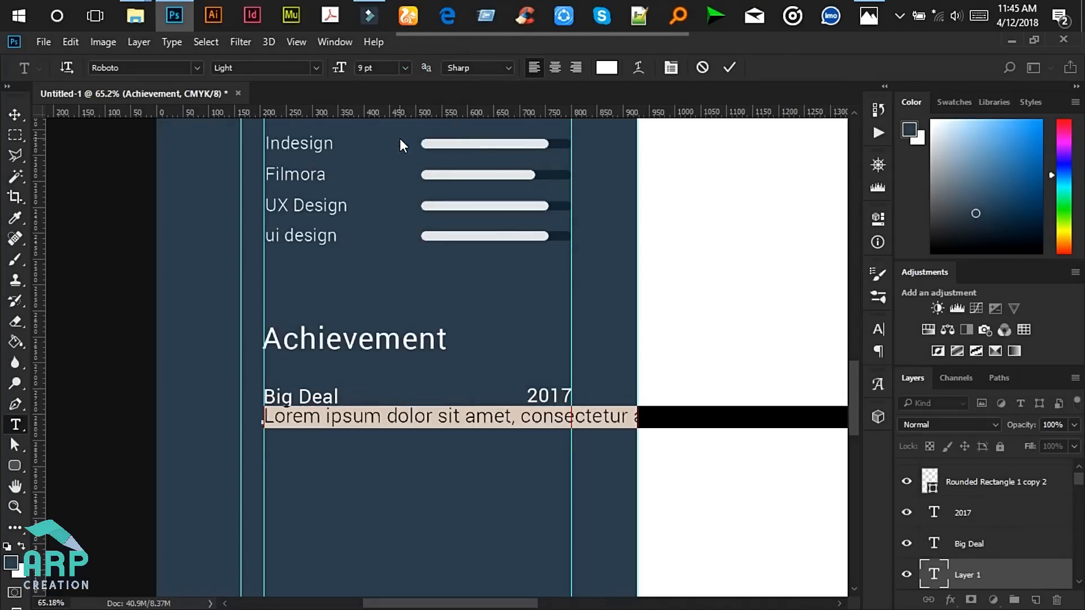
left_click(405, 68)
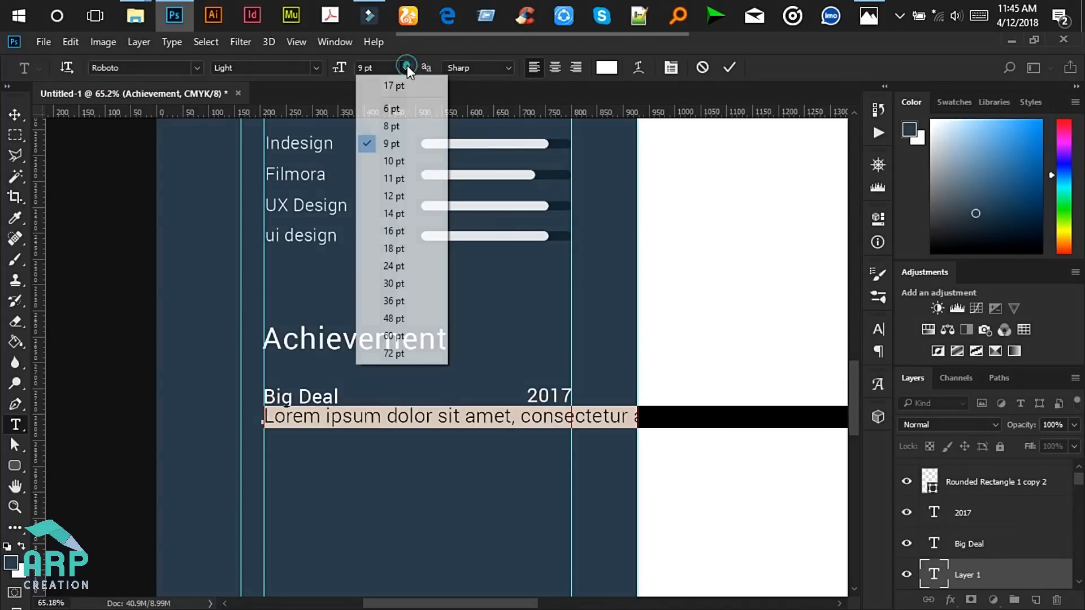
left_click(394, 108)
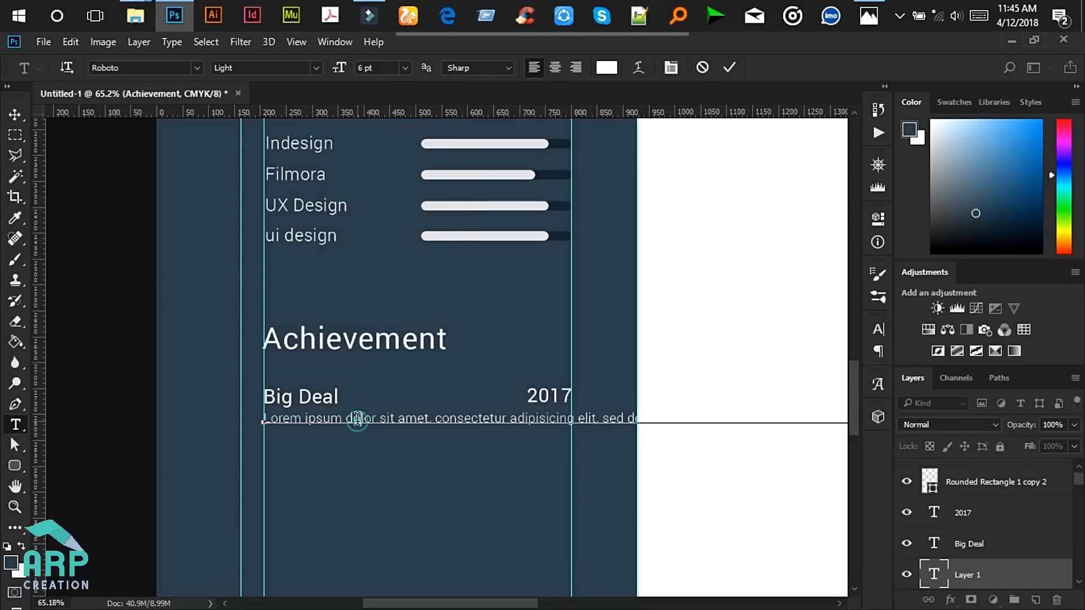
- Delete the placeholder text that runs past the sidebar
scroll(395, 447, "up", 1)
left_click(869, 15)
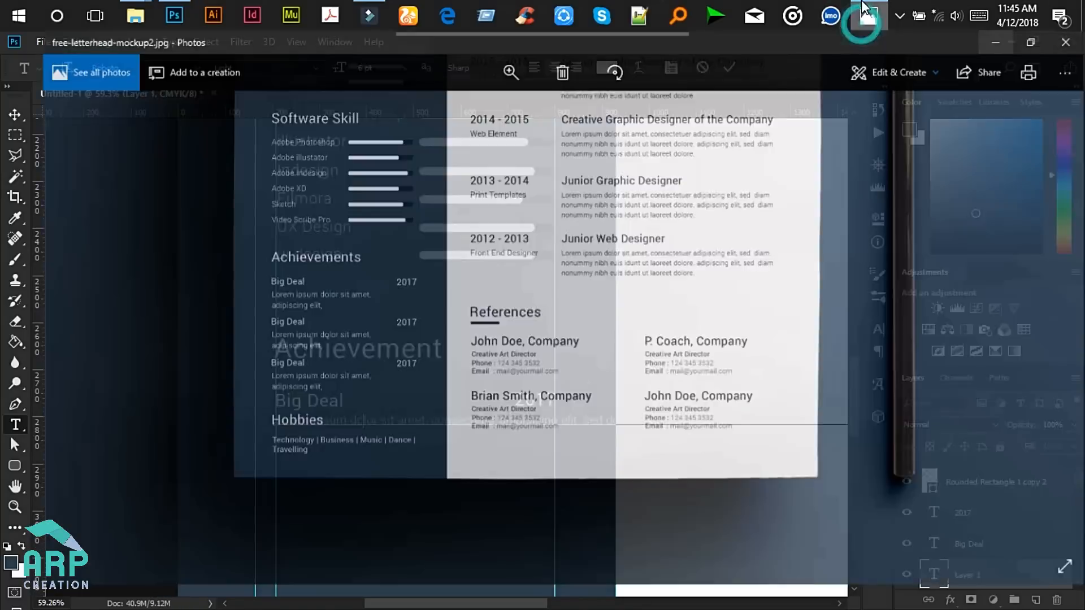
left_click(999, 47)
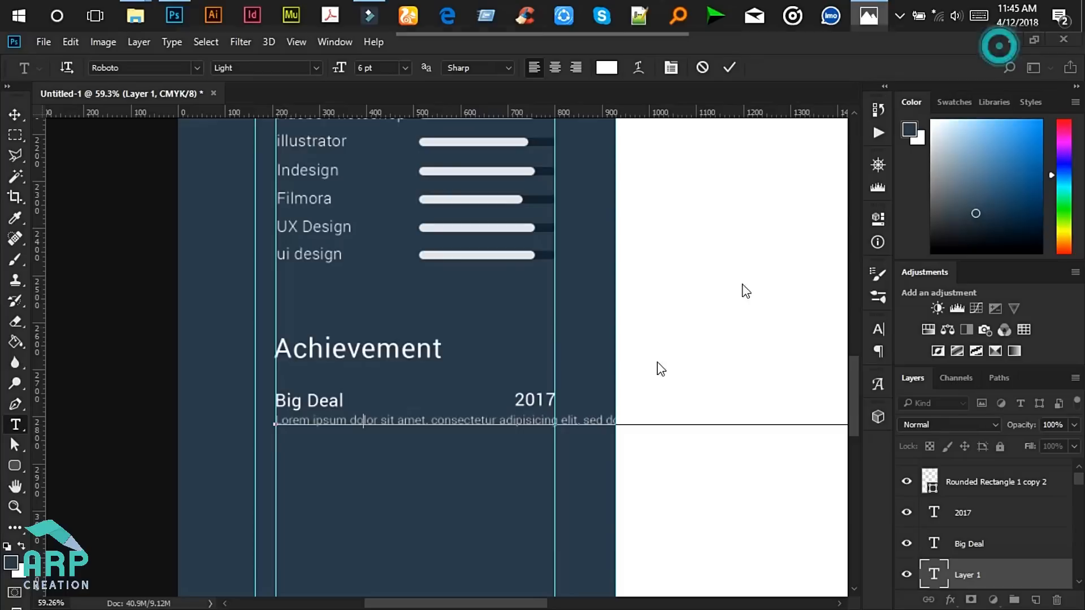
left_click_drag(485, 427, 729, 435)
scroll(675, 471, "down", 10)
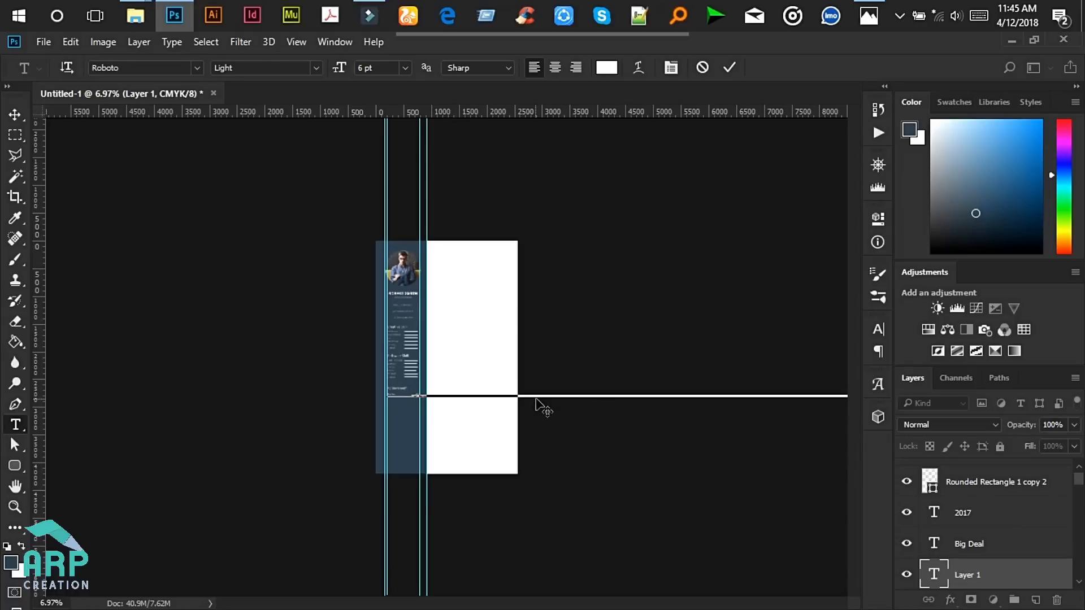
scroll(460, 407, "up", 3)
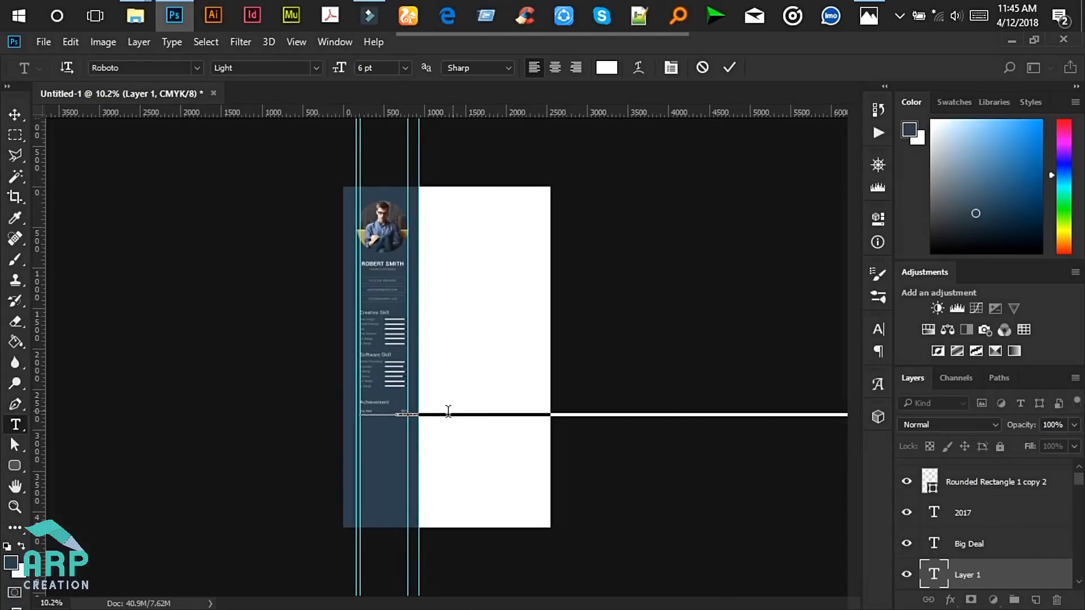
scroll(395, 435, "up", 4)
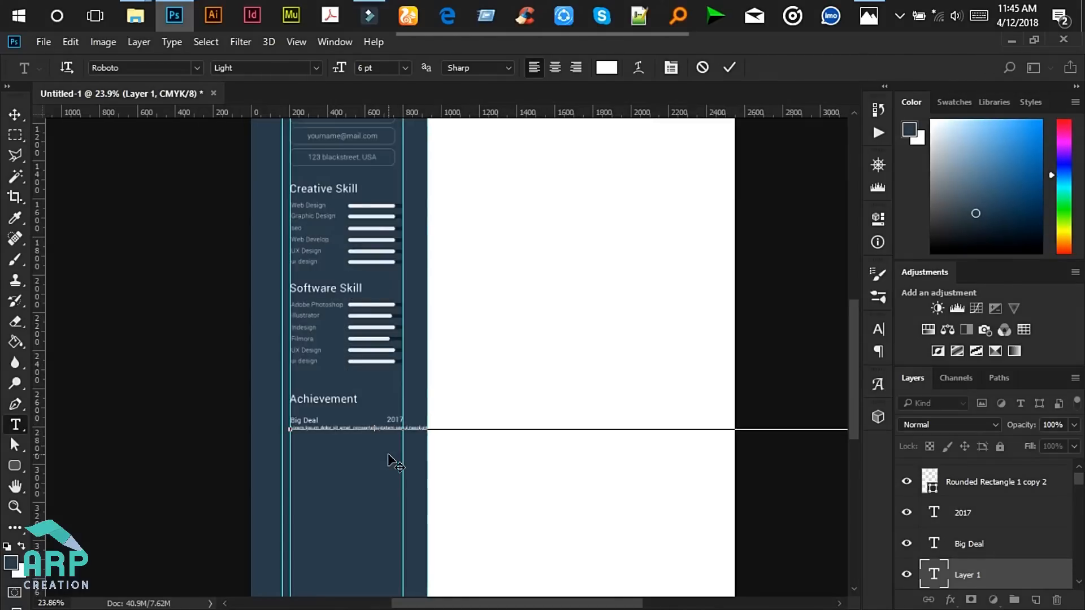
left_click_drag(377, 428, 840, 439)
key("BackSpace")
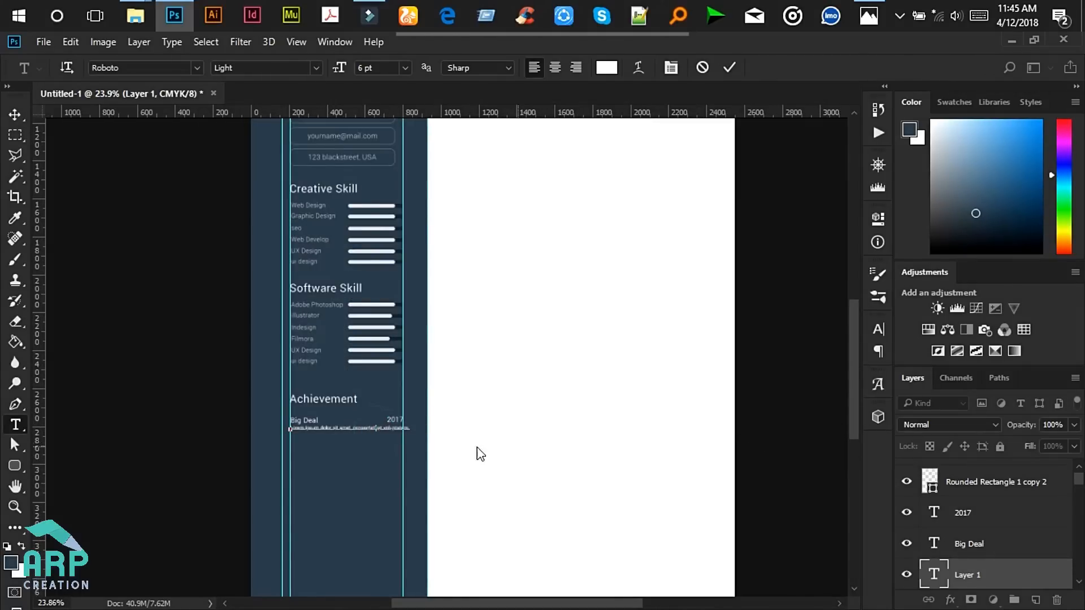
- Break the placeholder into two lines after 'cons'
scroll(358, 428, "up", 1)
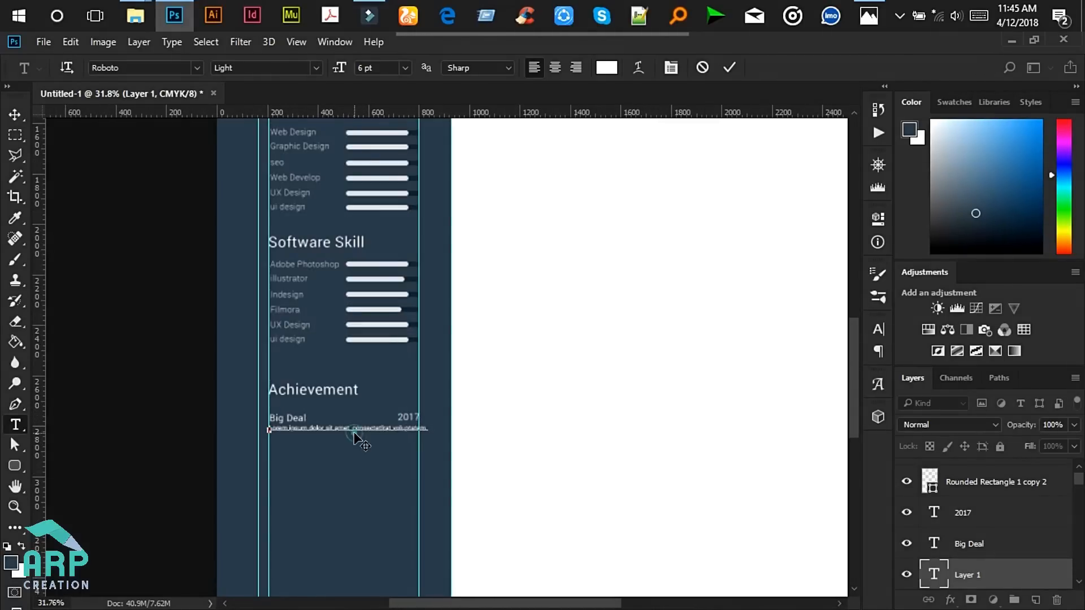
left_click(870, 15)
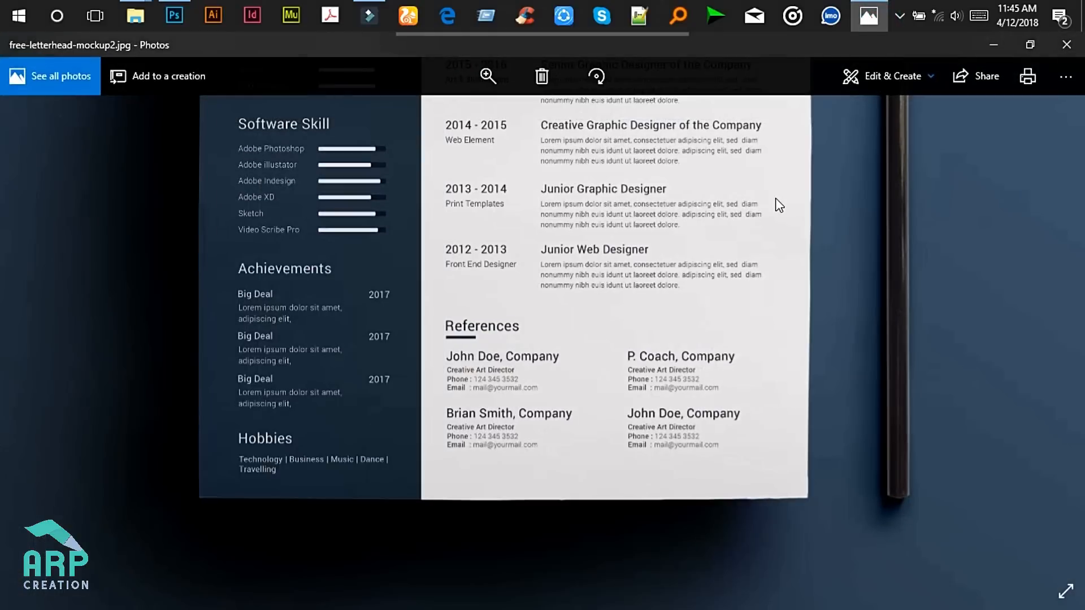
left_click(991, 51)
scroll(367, 444, "up", 2)
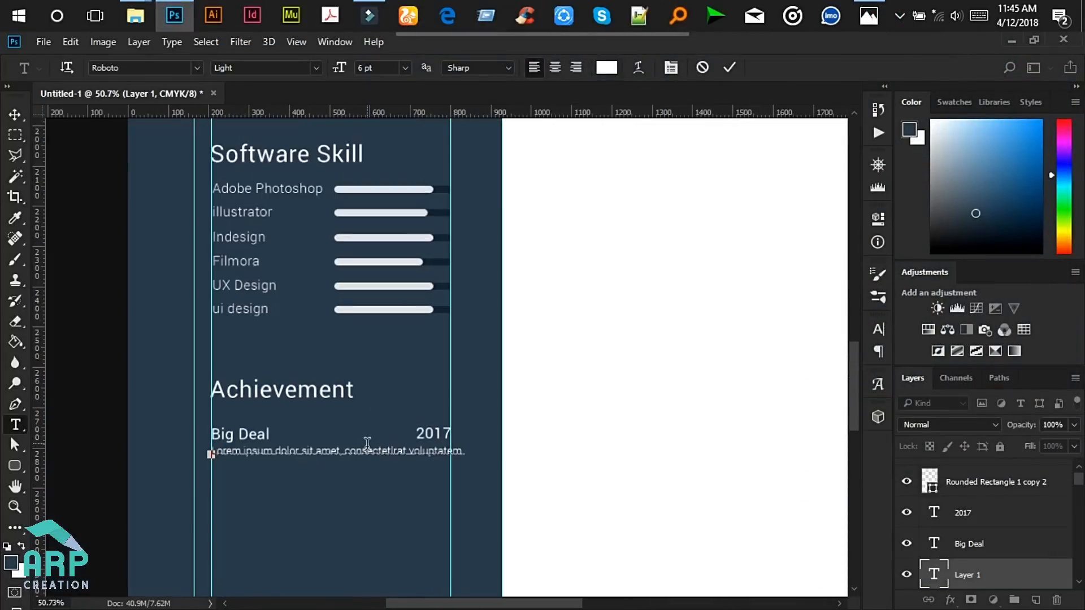
left_click(367, 449)
key("Return")
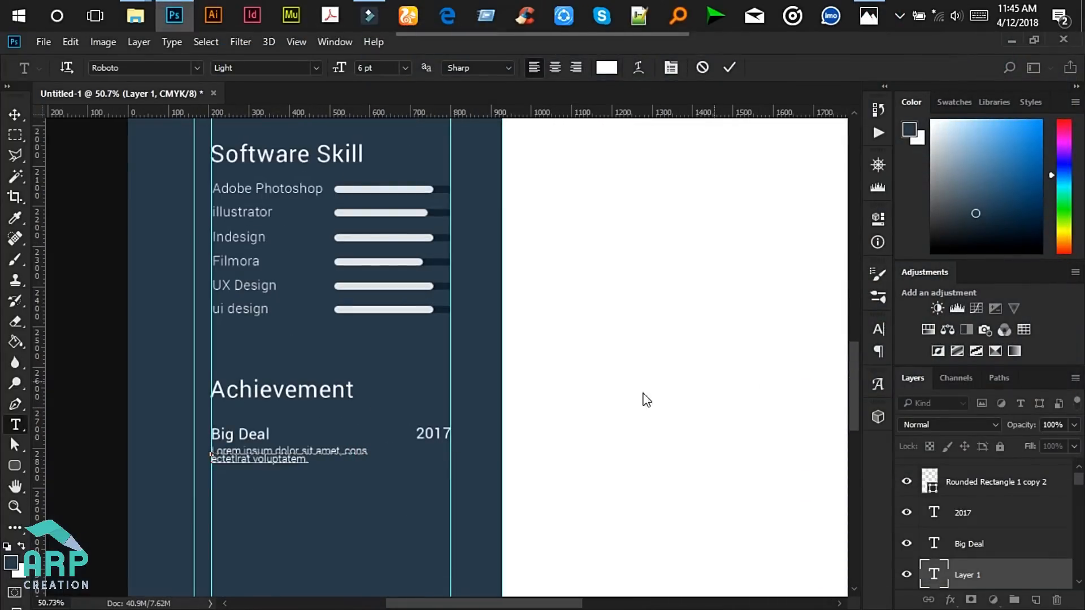
- Set the paragraph's leading to 7.94 pt and commit the text
key("ctrl+a")
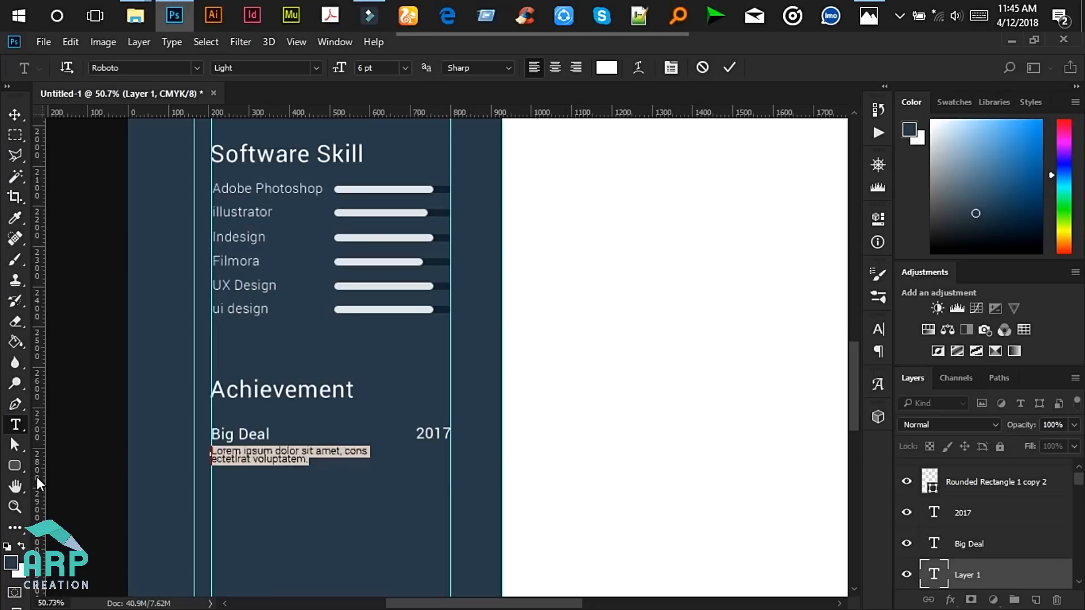
scroll(276, 477, "up", 2)
left_click(880, 325)
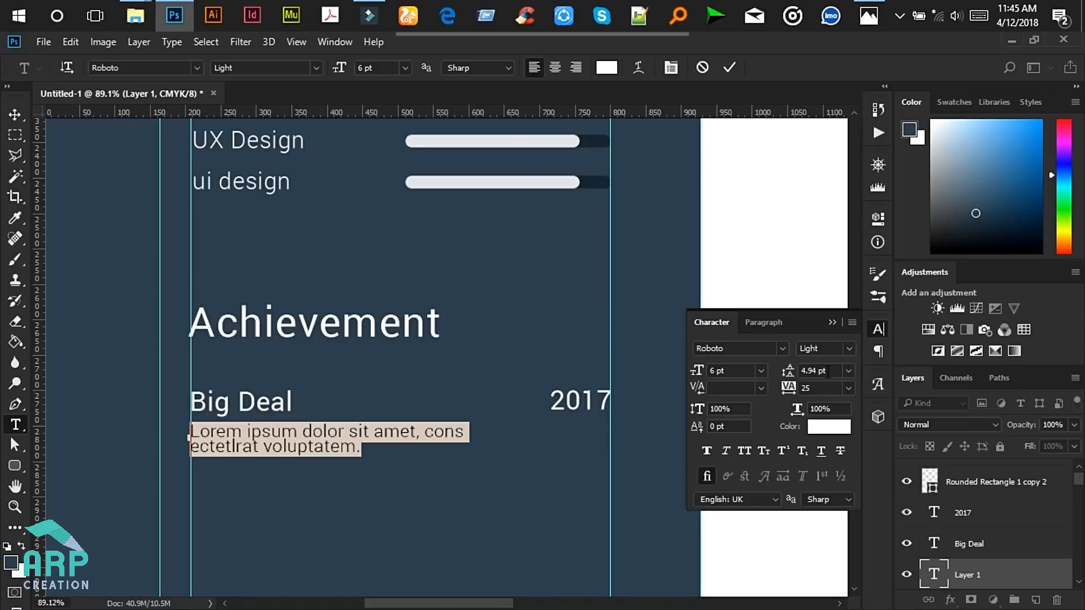
left_click(829, 372)
key("Up")
key("Up")
key("Up")
key("Up")
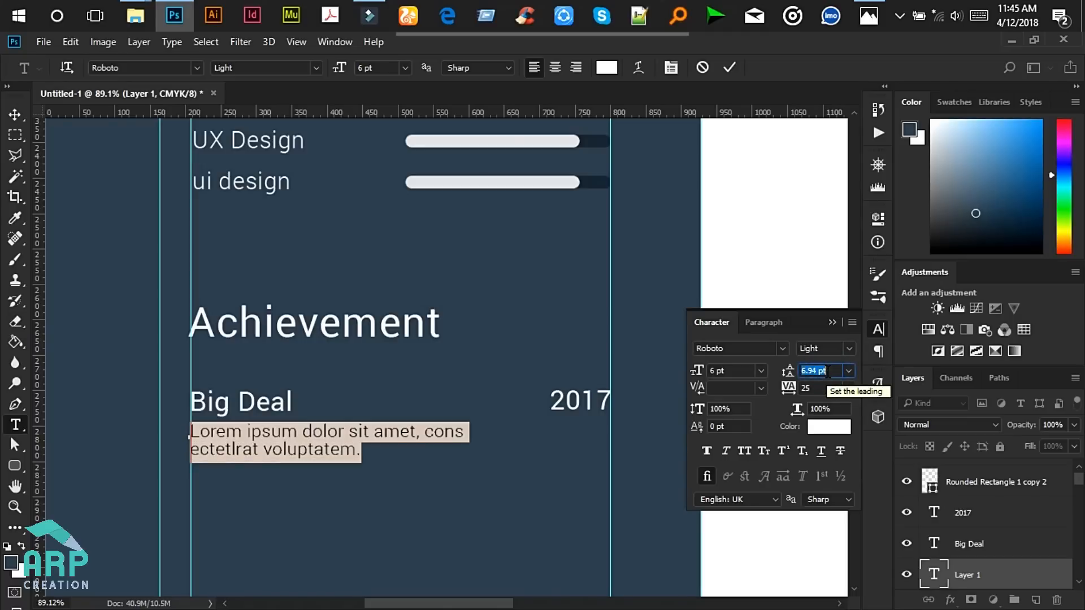
key("Down")
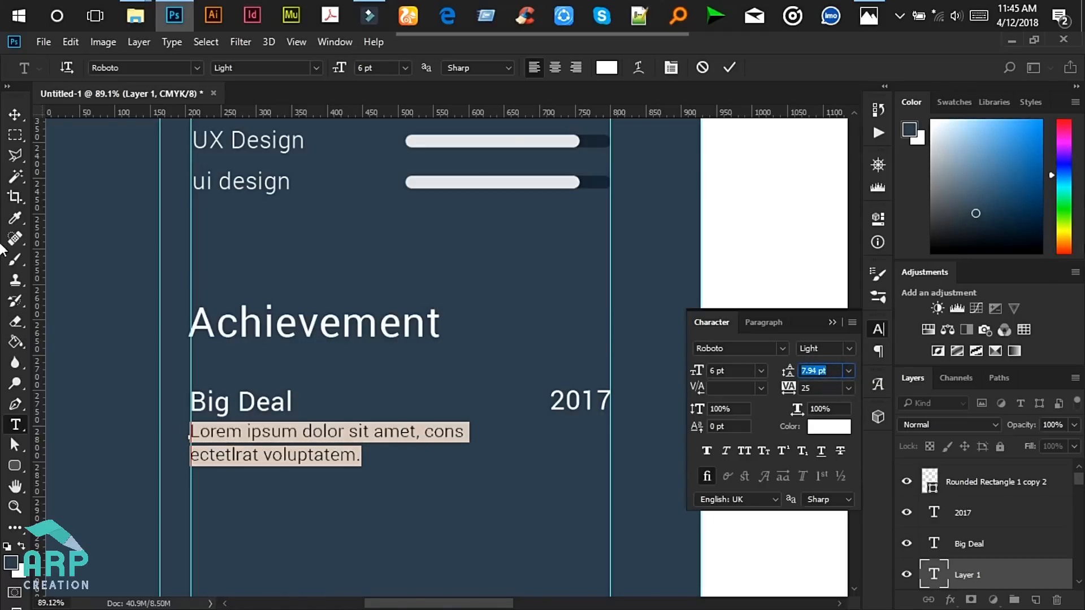
left_click(16, 116)
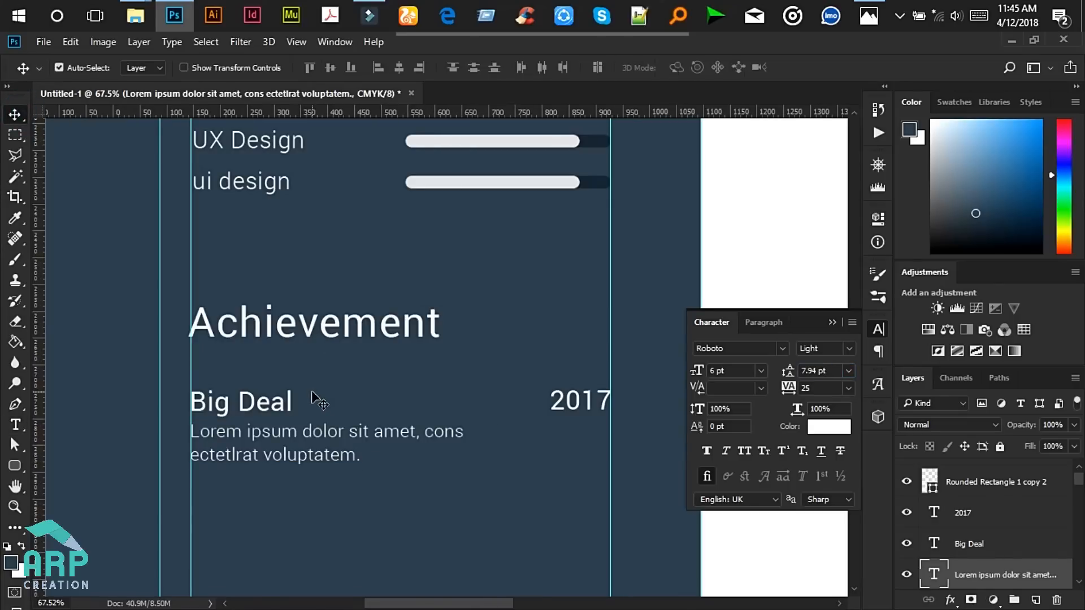
- Duplicate the Big Deal, 2017 and description layers twice, stacking each copy below the previous one
scroll(315, 399, "down", 3)
left_click_drag(138, 384, 485, 443)
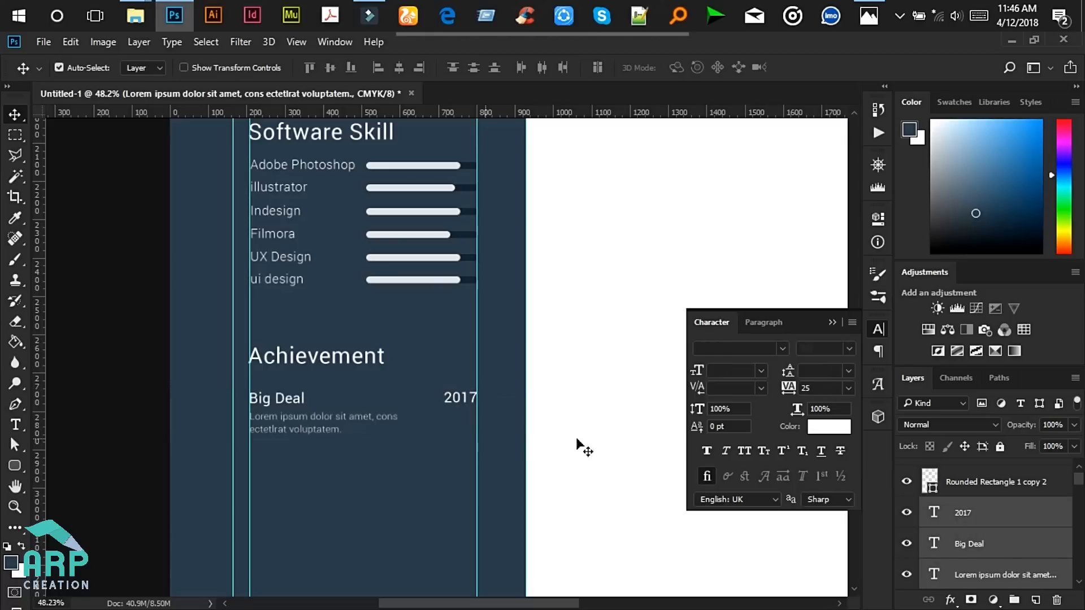
left_click_drag(1078, 478, 1073, 574)
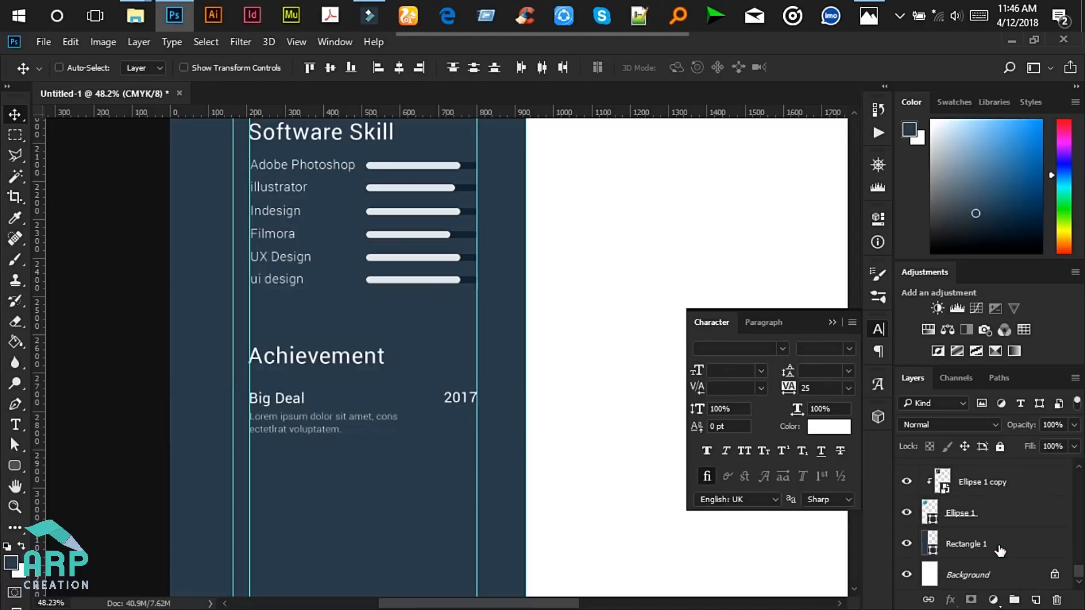
key("ctrl+j")
key("shift+Down")
scroll(314, 400, "down", 2)
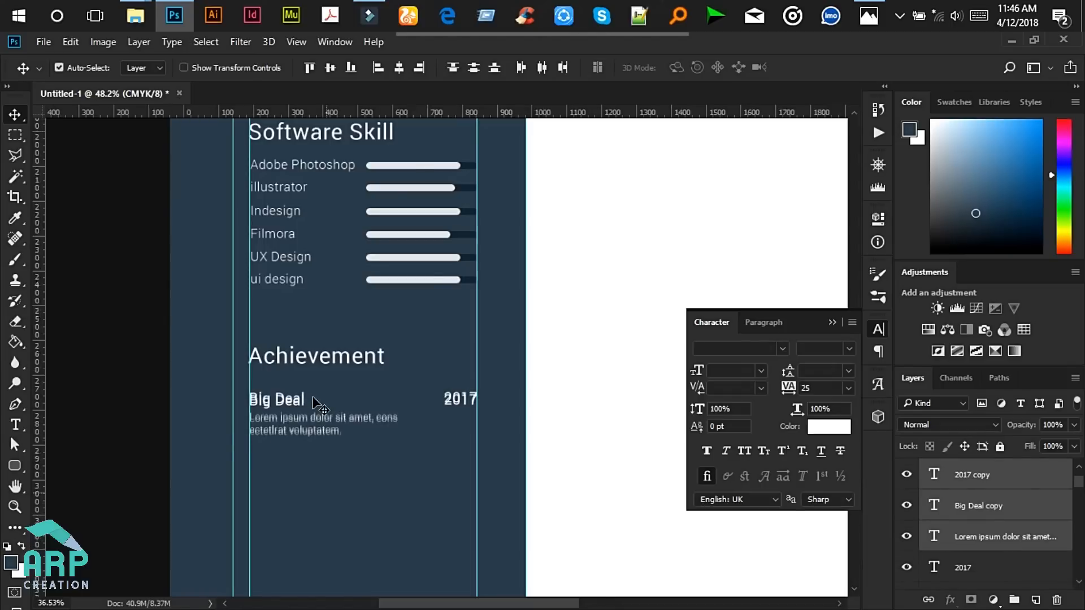
scroll(314, 400, "down", 2)
key("shift+Down")
key("shift+Down")
key("shift+Down")
key("shift+Down")
key("shift+Down")
key("shift+Down")
key("shift+Down")
key("shift+Down")
key("shift+Down")
key("shift+Down")
key("shift+Down")
key("shift+Down")
key("shift+Down")
key("shift+Down")
key("shift+Down")
key("shift+Down")
key("shift+Down")
key("shift+Down")
key("shift+Down")
key("shift+Down")
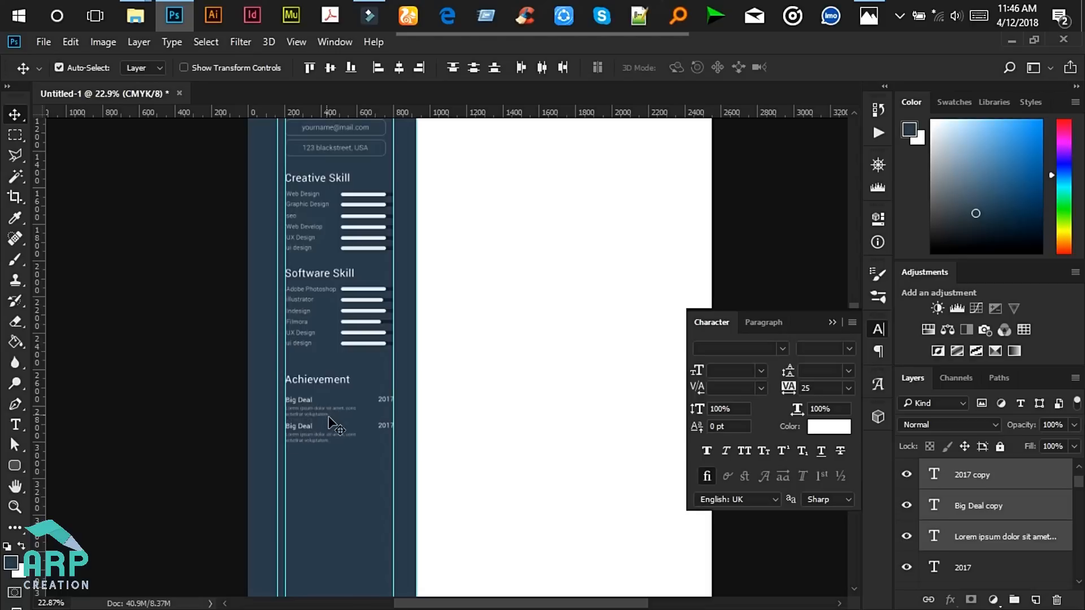
key("ctrl+j")
key("shift+Down")
key("shift+Down")
key("shift+Down")
key("shift+Down")
key("shift+Down")
key("shift+Down")
key("shift+Down")
key("shift+Down")
key("shift+Down")
key("shift+Down")
key("shift+Down")
key("shift+Down")
key("shift+Down")
key("shift+Down")
key("shift+Down")
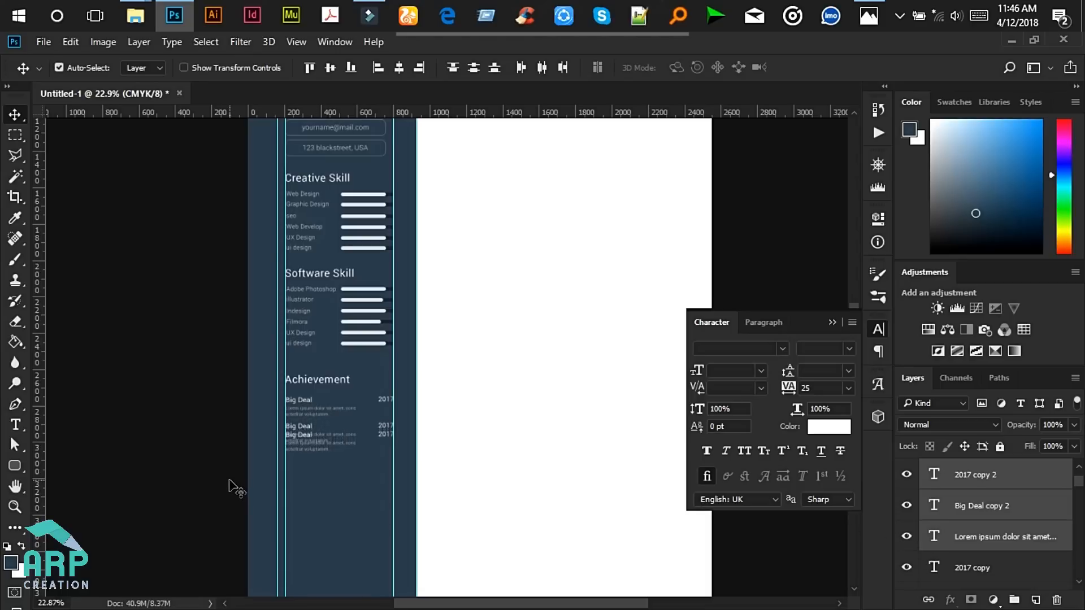
key("shift+Down")
key("shift+Down")
key("shift+Down")
key("shift+Down")
key("shift+Down")
key("shift+Down")
key("shift+Down")
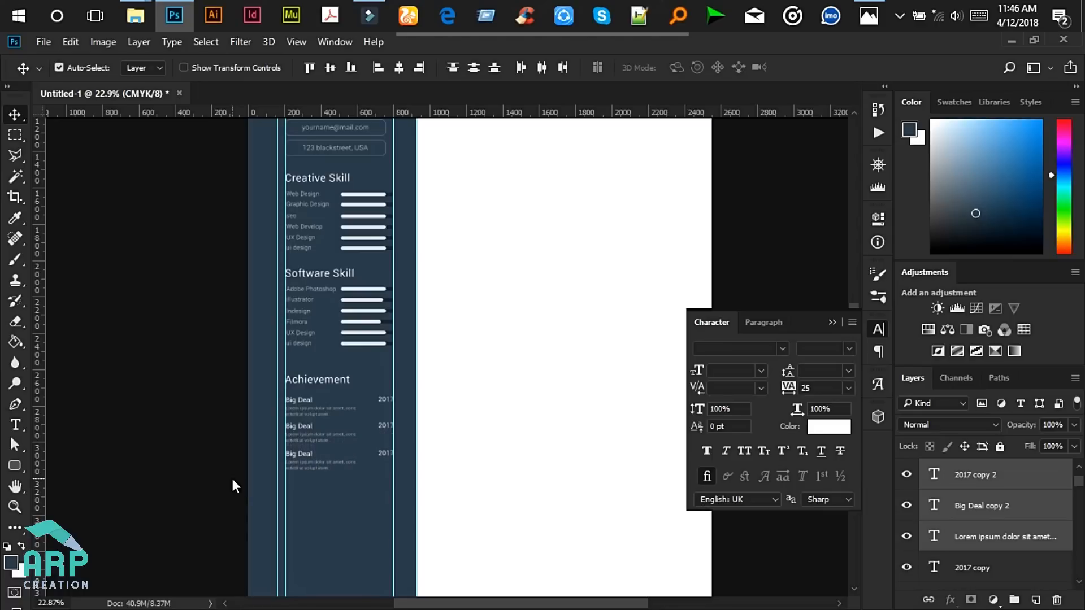
scroll(247, 481, "up", 5)
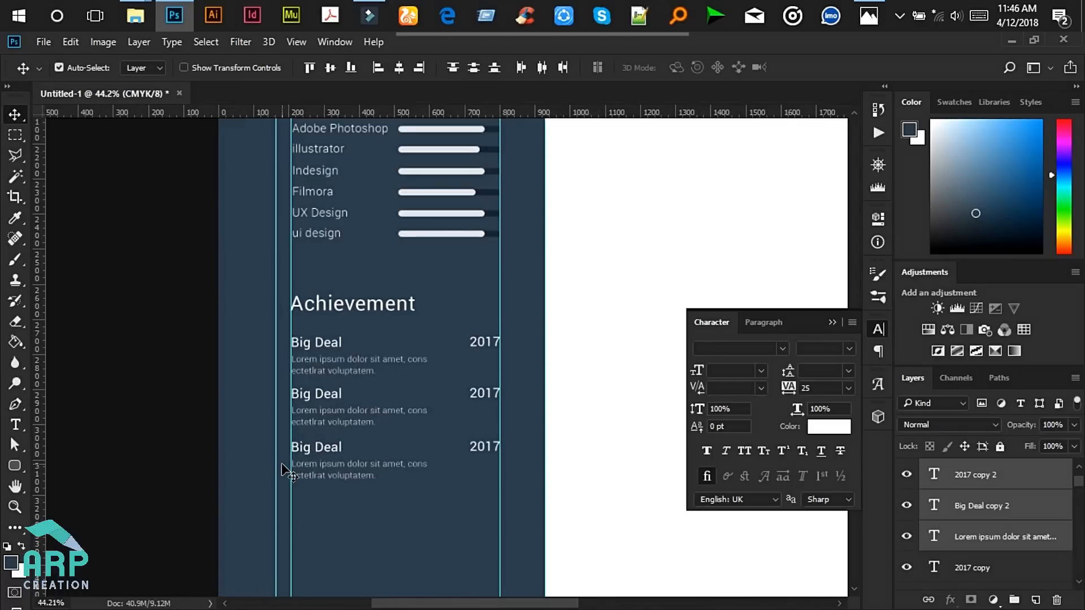
- Group the Achievement heading and its three entries into a group named Achievement
left_click(870, 15)
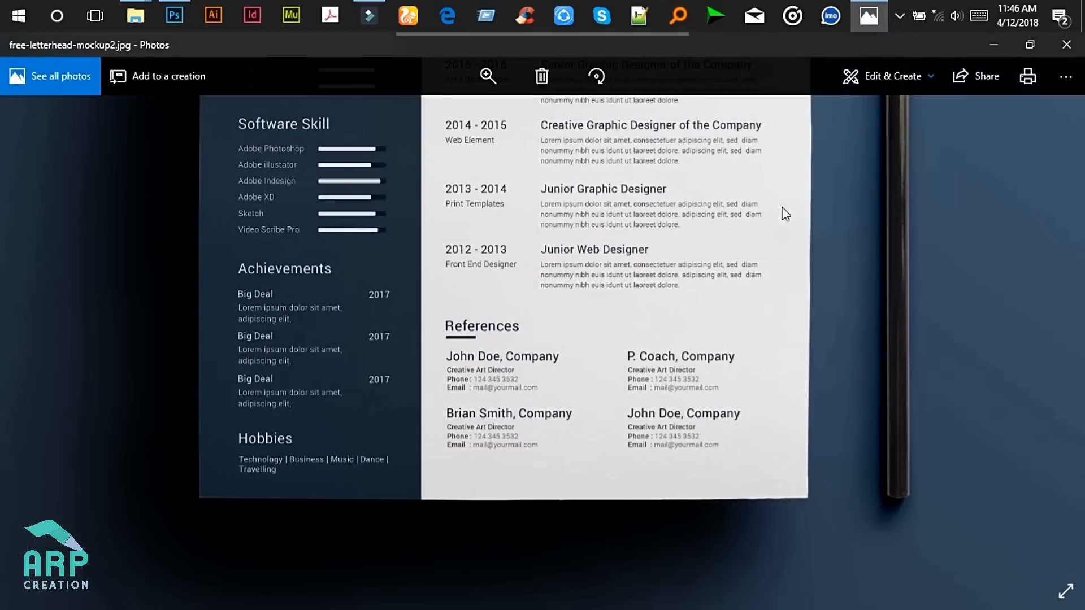
left_click(1009, 41)
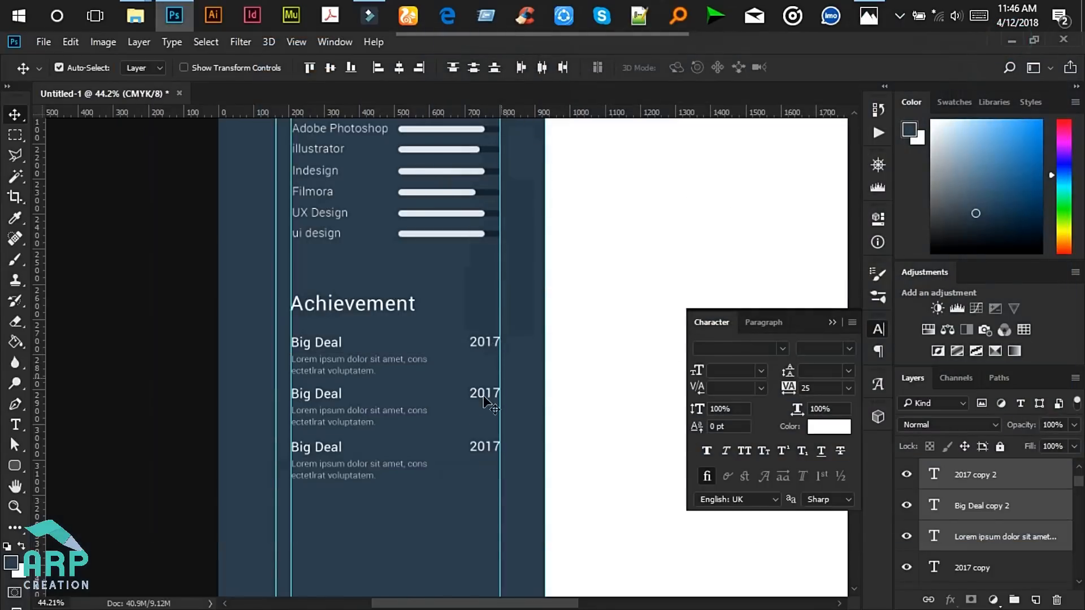
left_click(831, 322)
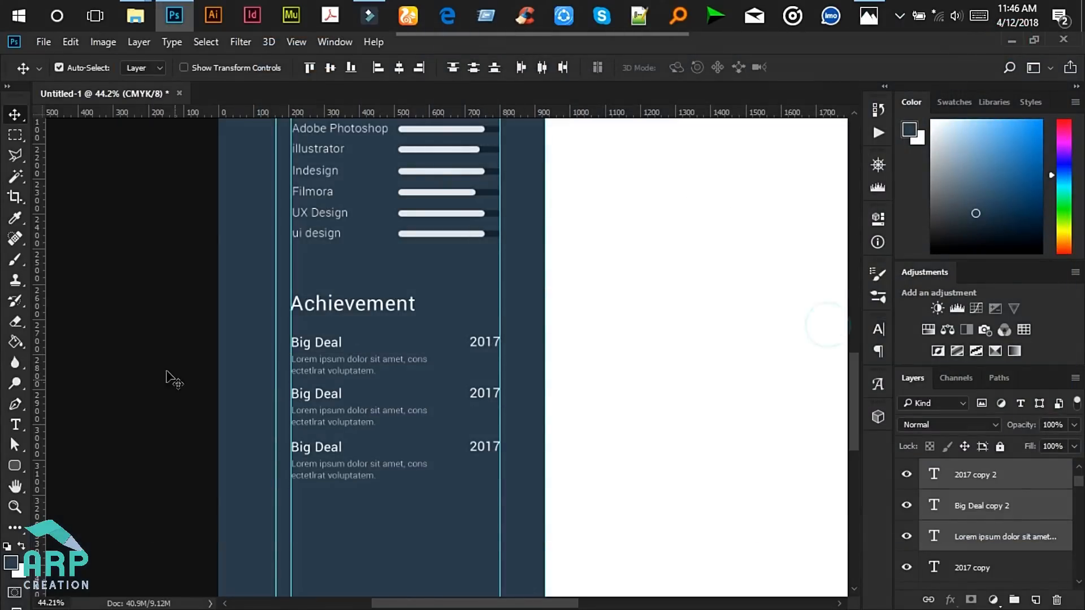
left_click_drag(173, 285, 523, 503)
left_click_drag(1081, 485, 1081, 581)
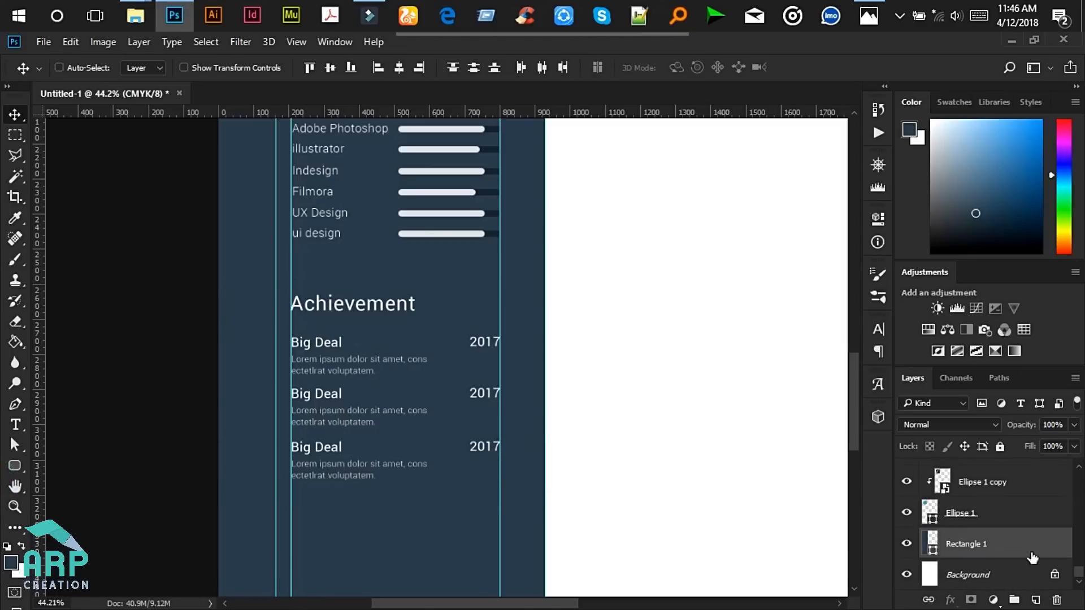
left_click(999, 547, "ctrl")
key("ctrl+g")
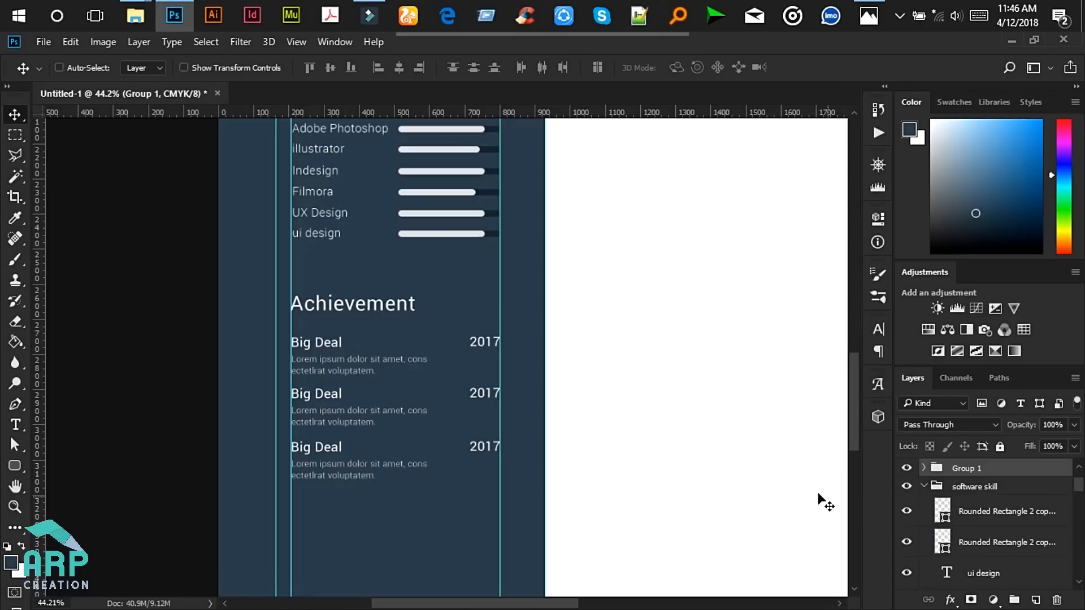
double_click(970, 467)
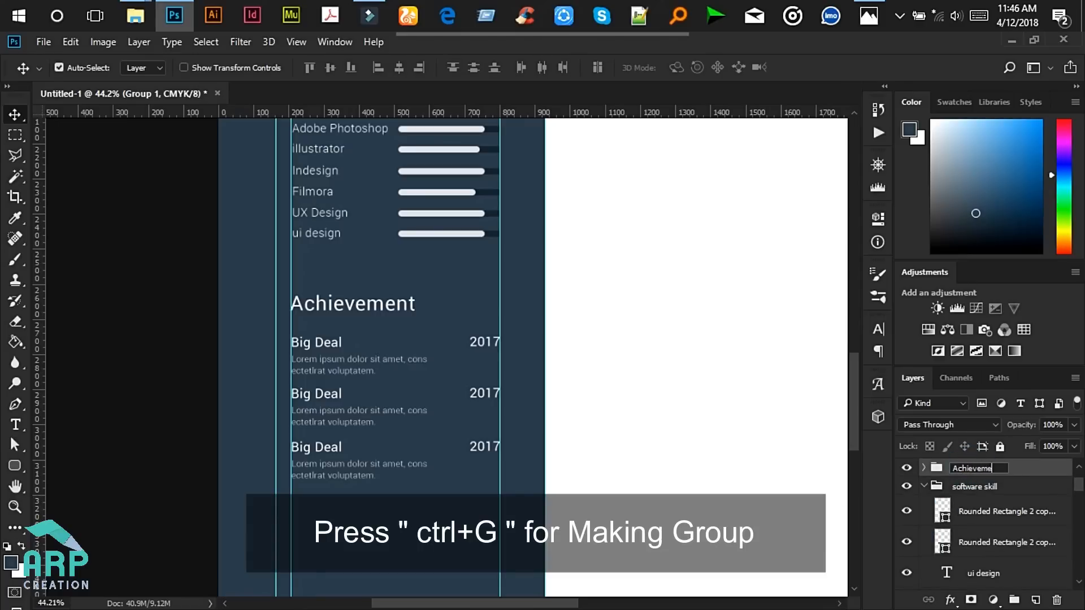
key("Return")
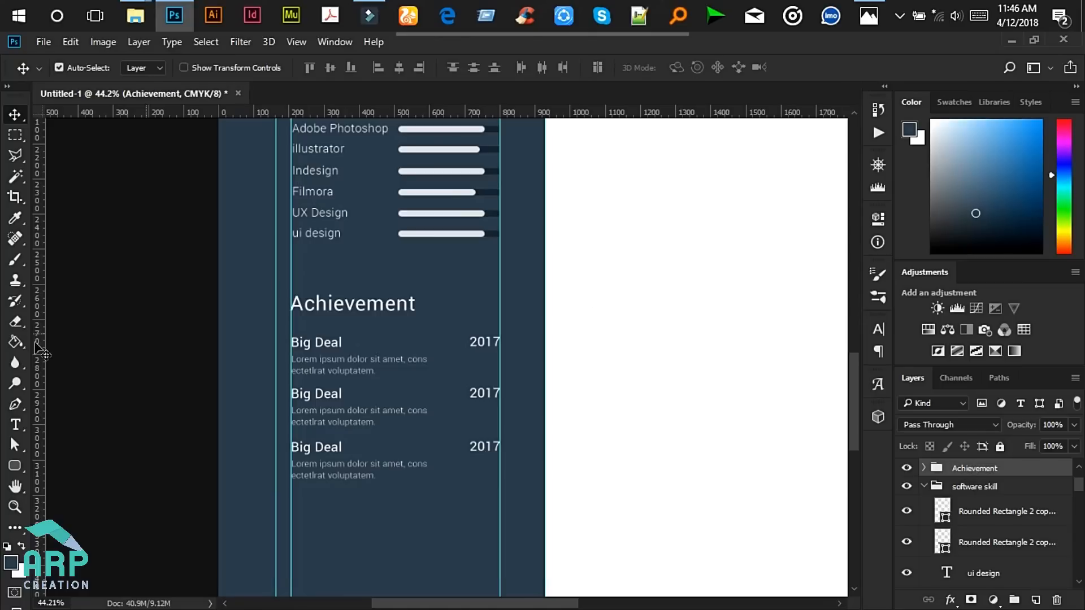
- Nudge the Software Skill and Achievement groups slightly down the sidebar
scroll(353, 432, "down", 4)
scroll(322, 402, "down", 2)
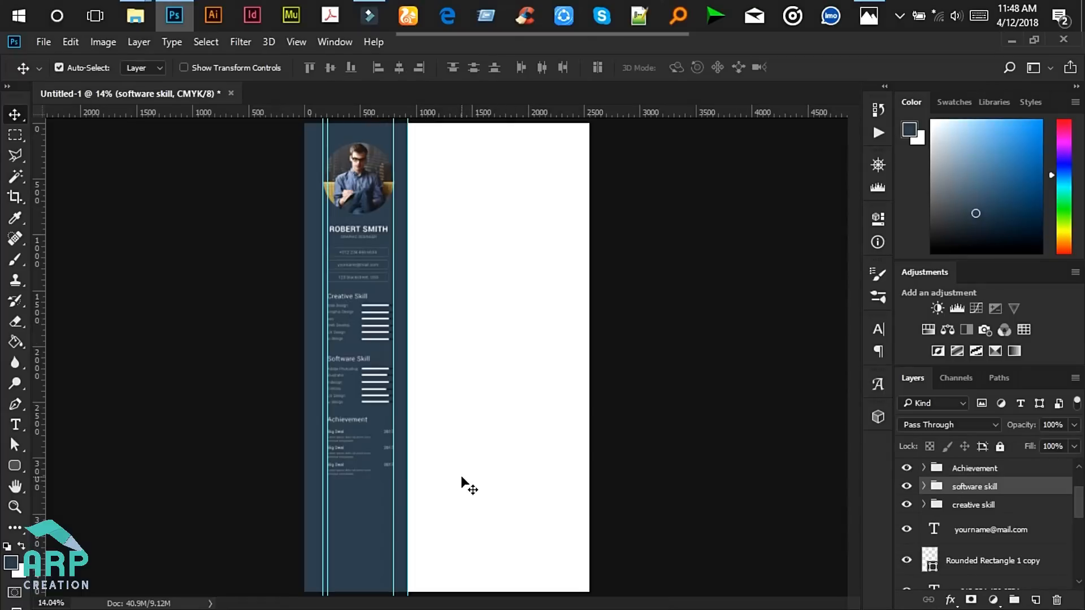
scroll(353, 377, "up", 5)
key("Down")
key("Down")
key("Down")
key("Down")
key("Down")
key("Down")
key("Down")
key("Down")
key("Down")
key("Down")
key("Down")
key("Down")
key("Down")
key("Down")
key("Down")
key("Down")
key("Down")
key("Down")
key("Down")
scroll(466, 462, "down", 2)
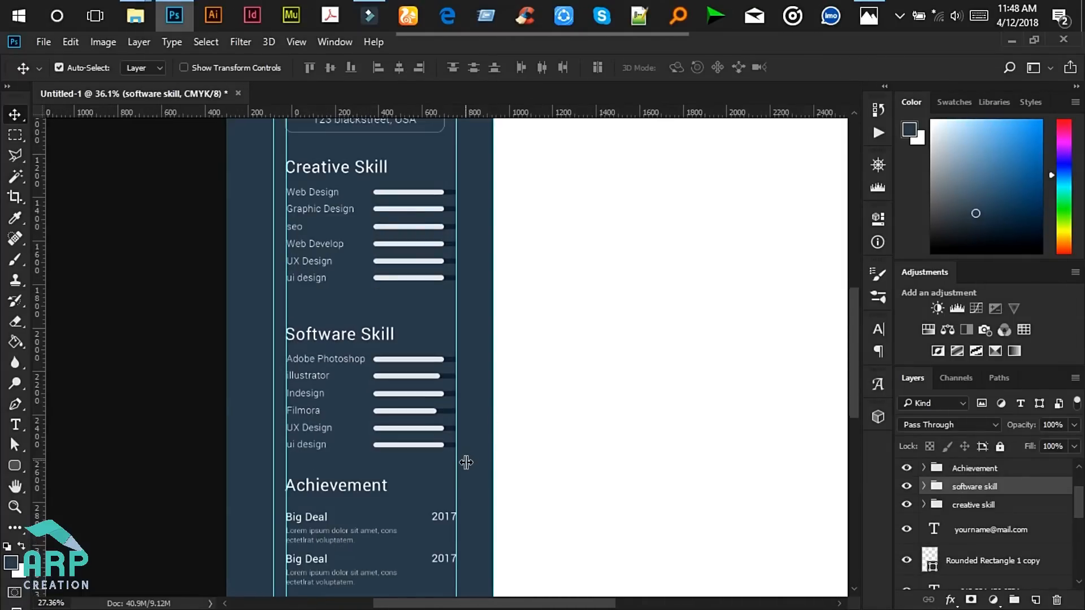
scroll(466, 462, "down", 3)
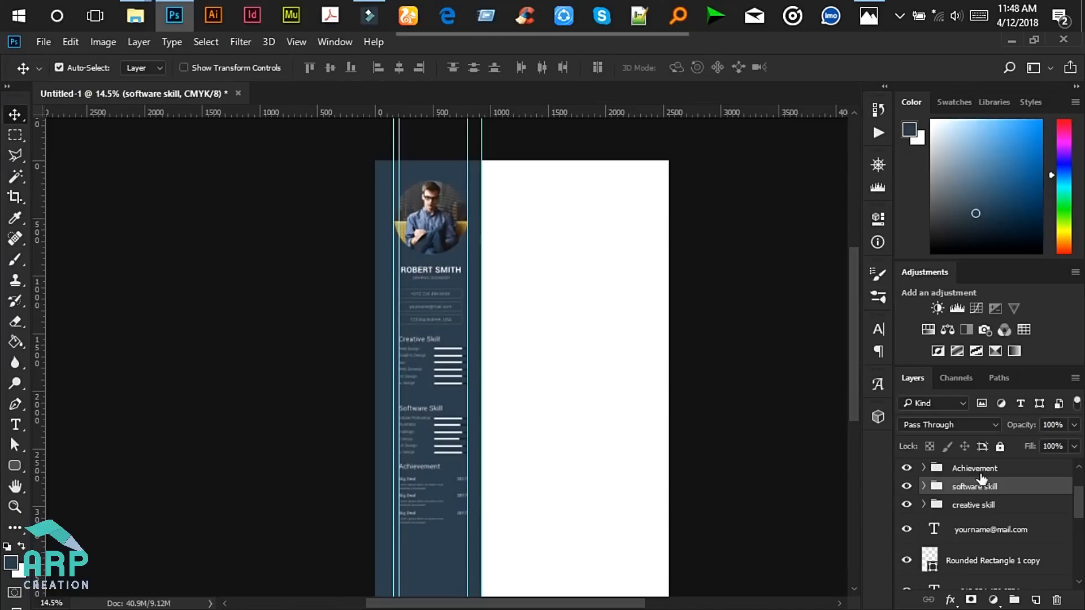
left_click(981, 472)
key("shift+Down")
key("shift+Down")
key("shift+Down")
key("shift+Down")
key("shift+Down")
key("shift+Down")
key("shift+Down")
key("shift+Down")
key("shift+Down")
key("shift+Down")
key("shift+Down")
key("shift+Down")
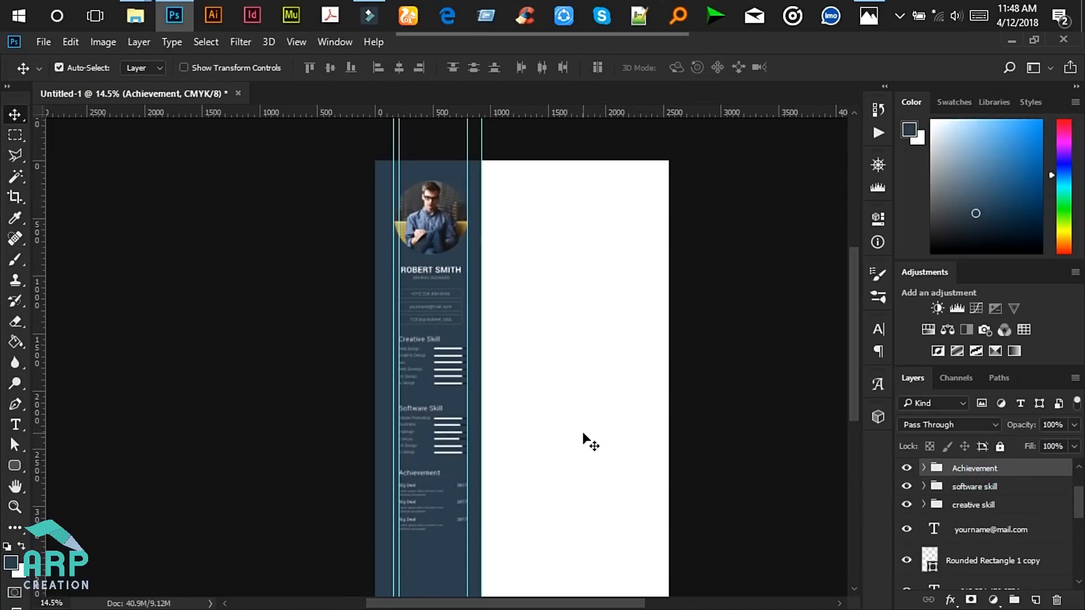
key("shift+Down")
key("shift+Down")
key("shift+Down")
key("shift+Down")
key("shift+Down")
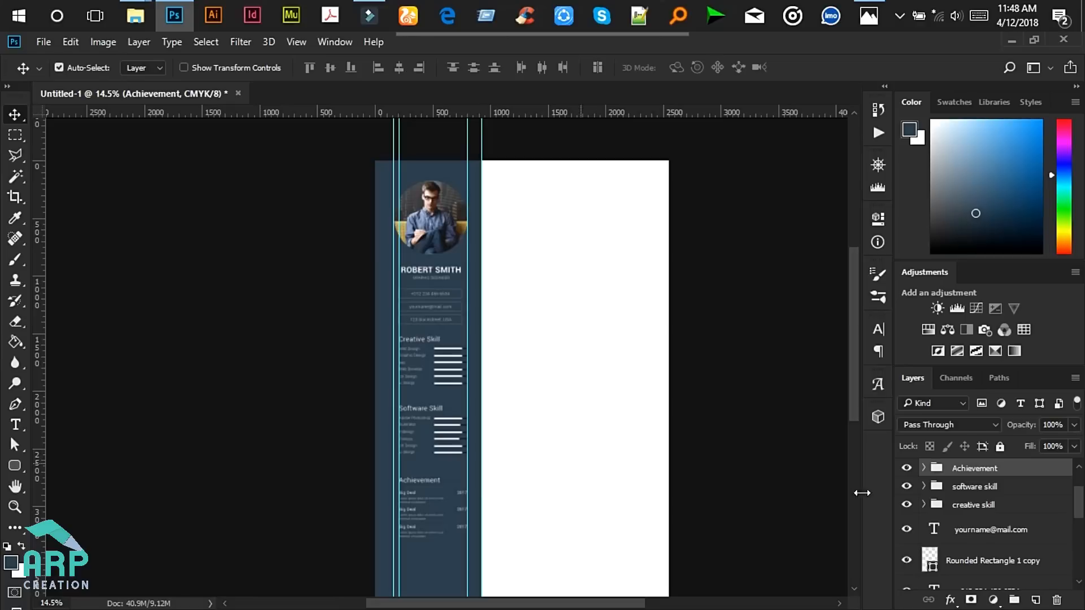
left_click(970, 507, "shift")
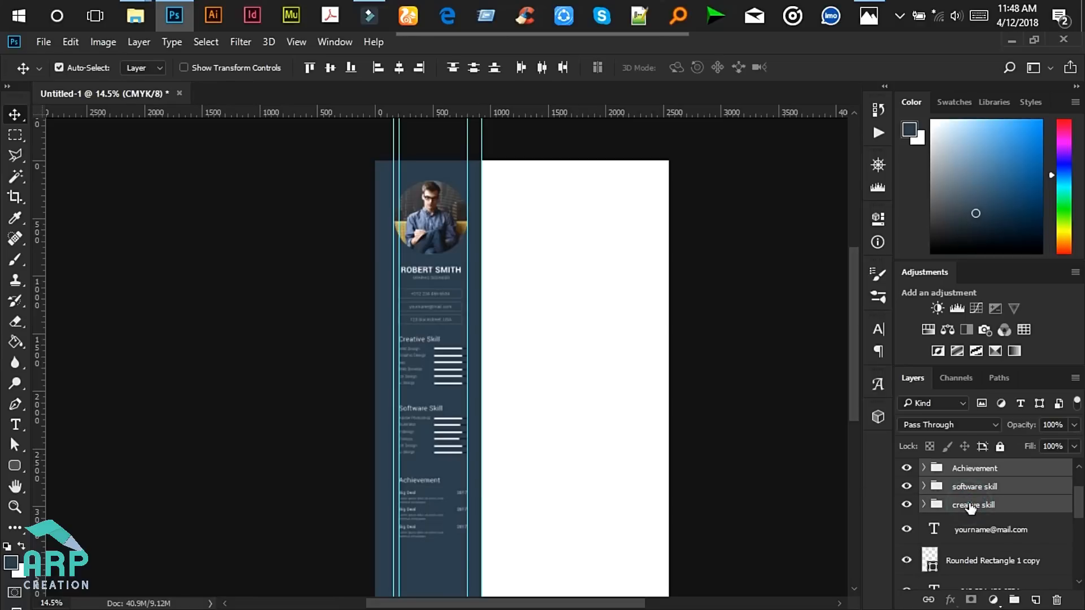
- Nudge the skill and achievement section groups further down
key("shift+Down")
key("shift+Down")
key("shift+Down")
key("shift+Down")
key("shift+Down")
scroll(482, 496, "down", 5)
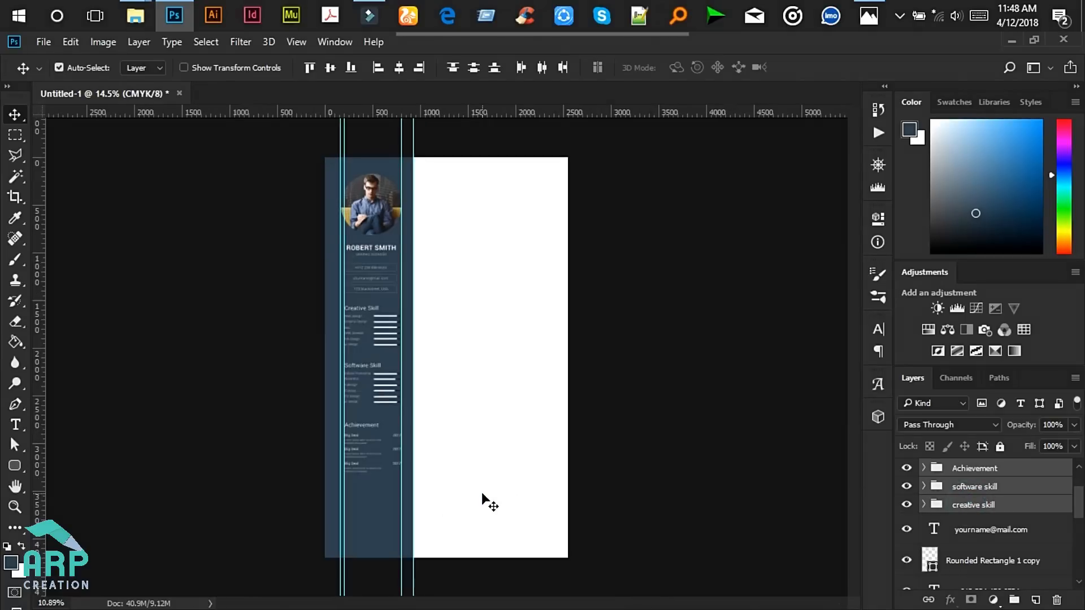
scroll(367, 275, "up", 2)
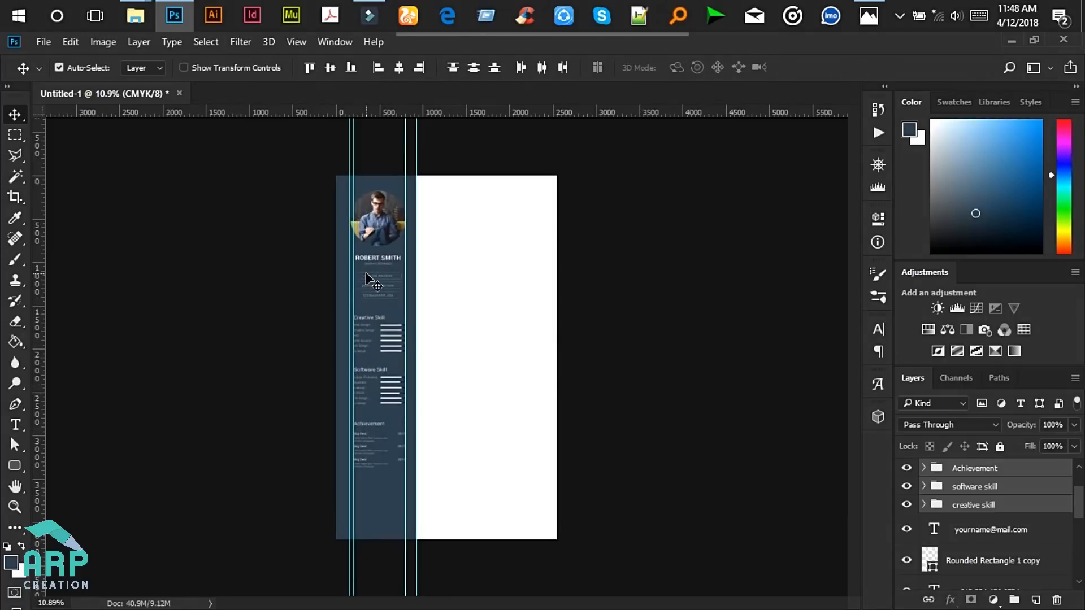
scroll(367, 275, "up", 3)
- Move the name and contact block down, leaving the sidebar rectangle in place
left_click(275, 227)
left_click_drag(275, 227, 421, 320)
left_click_drag(1078, 499, 1080, 576)
left_click(976, 549, "ctrl")
left_click_drag(346, 274, 356, 286)
key("shift+Down")
key("shift+Down")
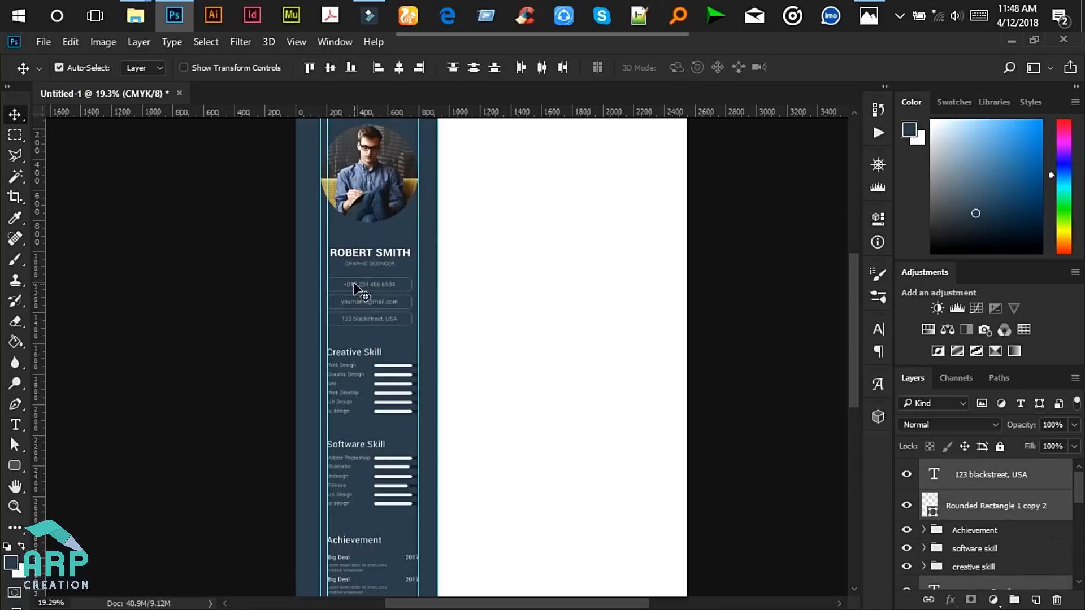
scroll(417, 233, "down", 2)
scroll(377, 126, "up", 1)
scroll(375, 121, "up", 2)
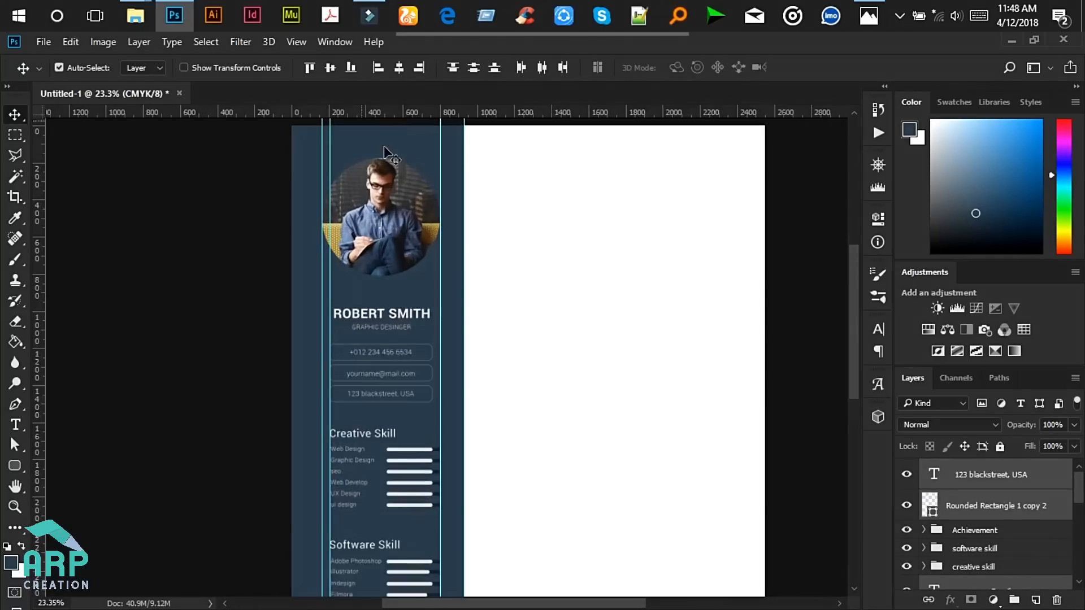
- Select the profile photo together with its circle layer, then deselect all layers
left_click(395, 214)
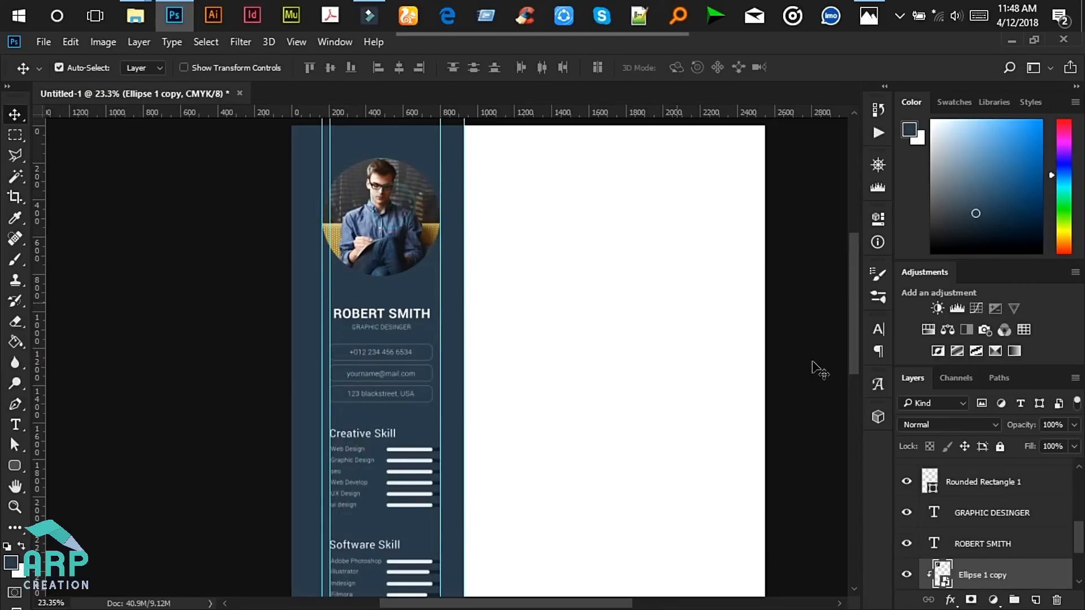
scroll(1007, 556, "down", 3)
left_click(988, 512, "ctrl")
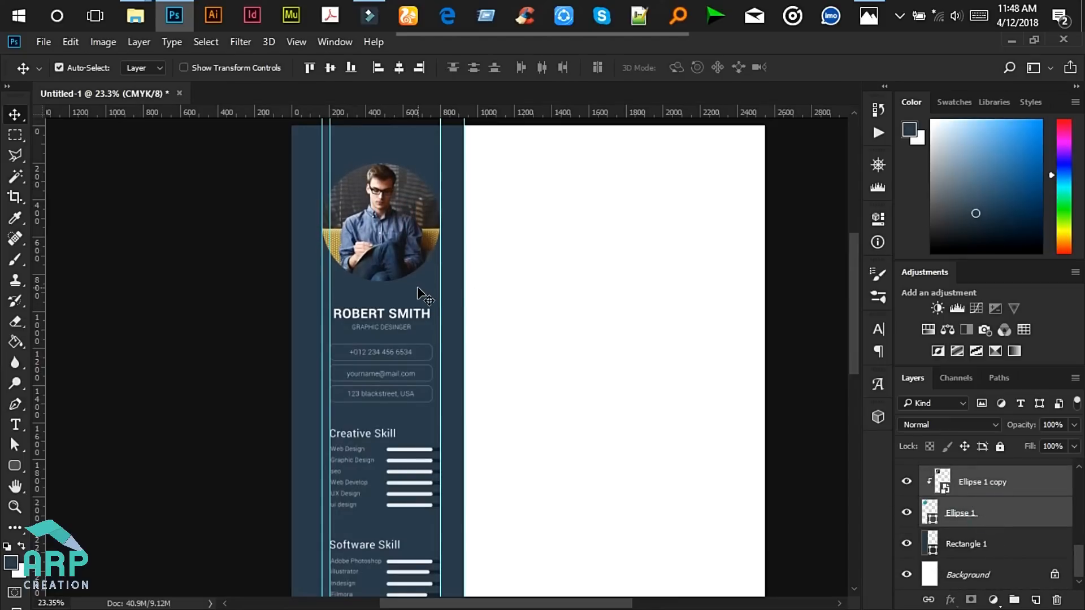
scroll(418, 292, "down", 1)
scroll(387, 496, "up", 3)
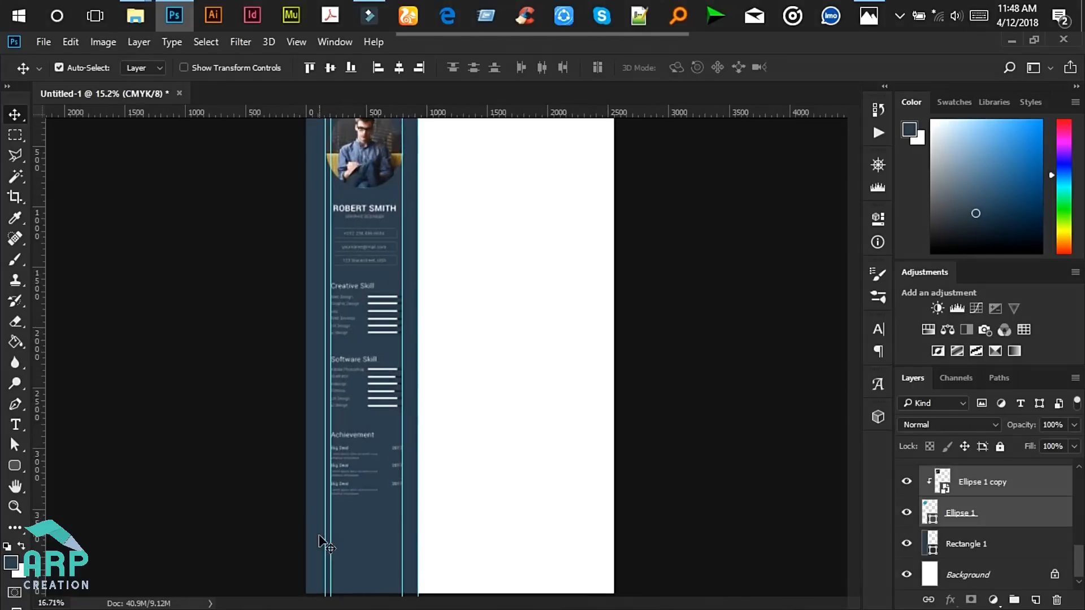
left_click_drag(856, 382, 851, 435)
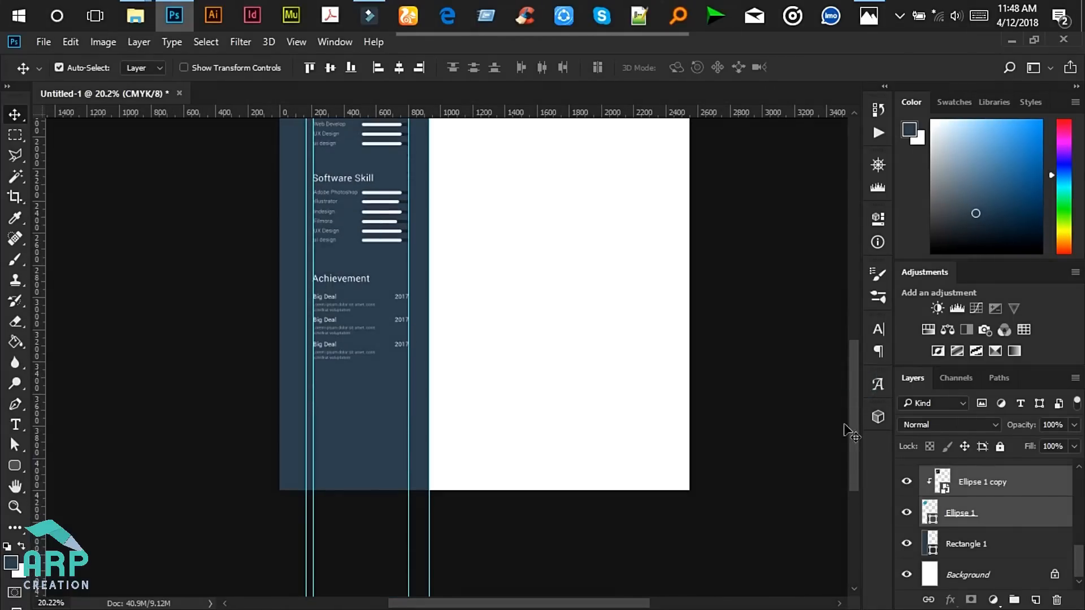
scroll(548, 342, "up", 3)
left_click(225, 277)
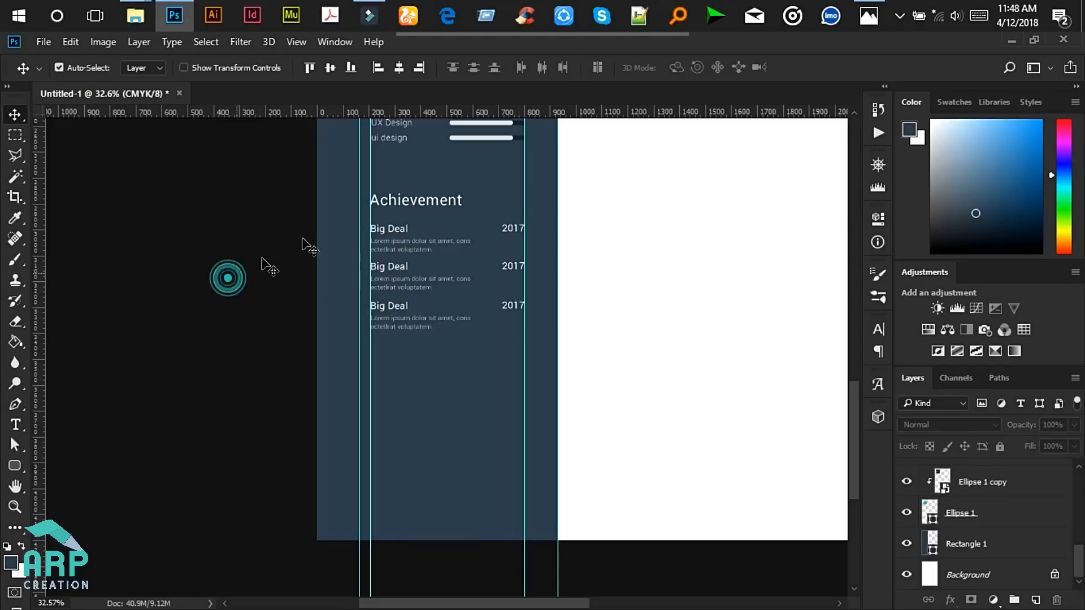
- Duplicate the Achievement heading, move the copy out of the group, and rename it Hobbies
left_click(424, 202)
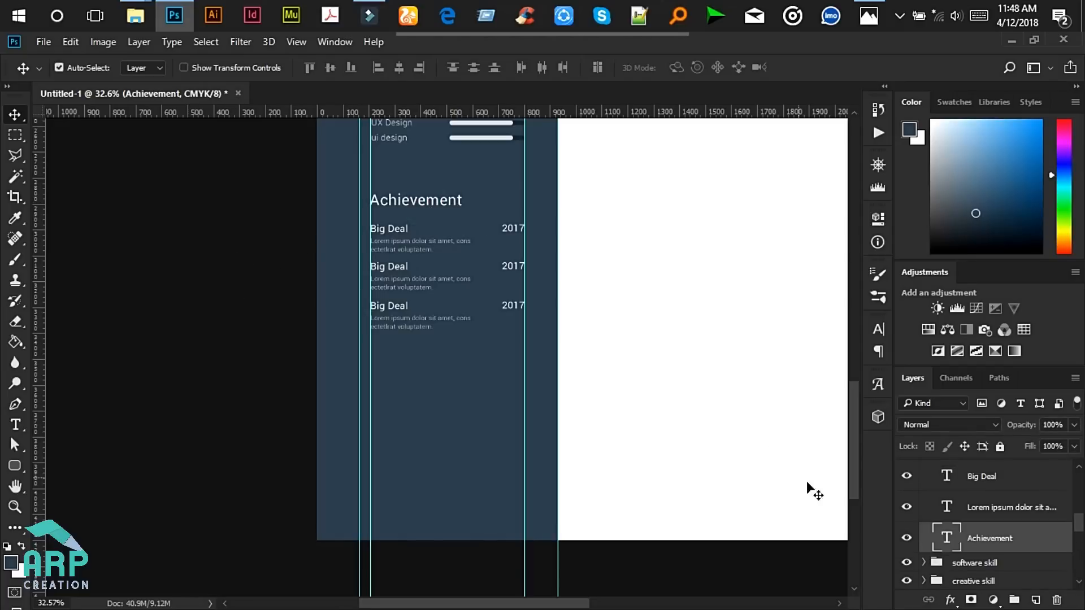
key("ctrl+j")
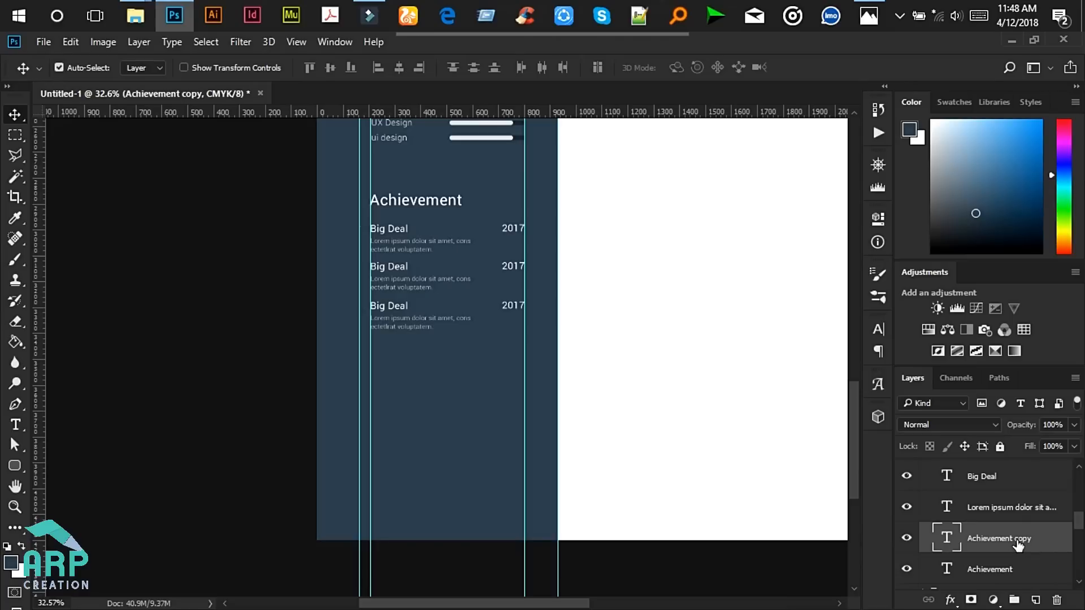
scroll(1020, 542, "down", 2)
scroll(1028, 520, "up", 1)
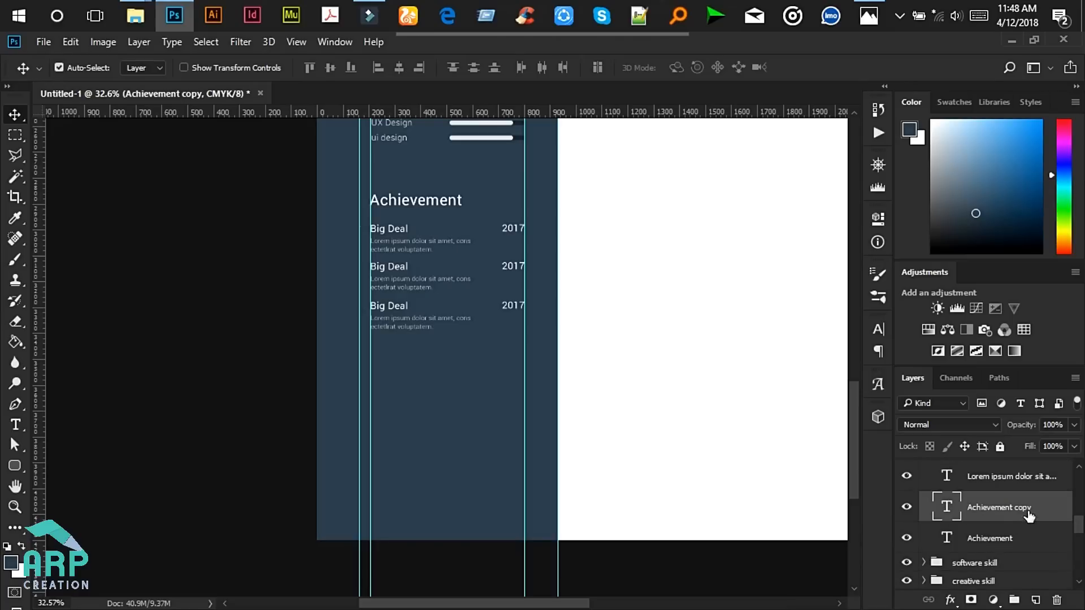
left_click_drag(1008, 512, 1004, 553)
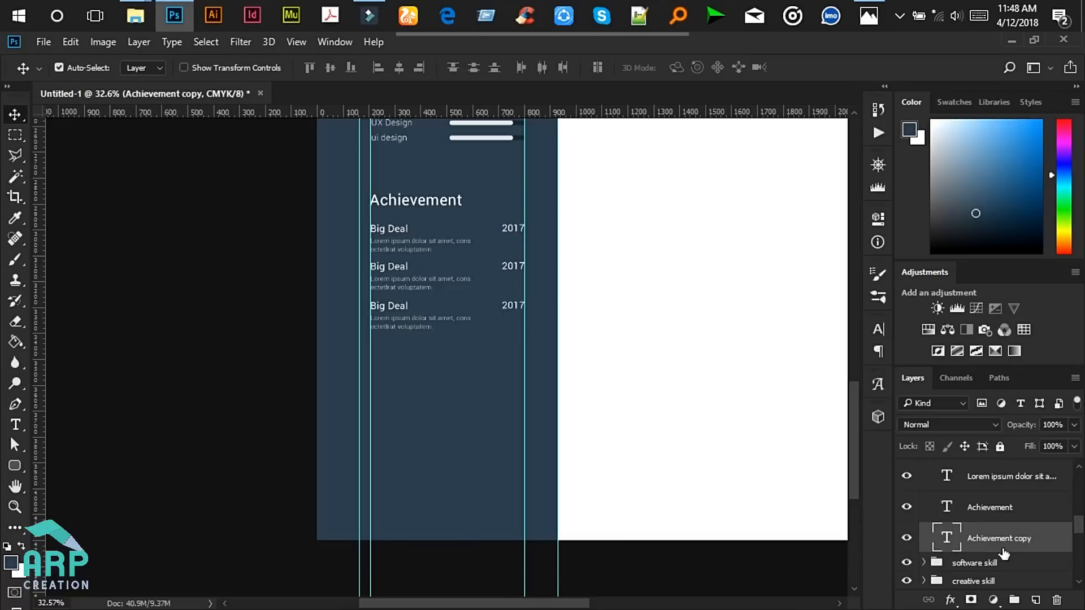
scroll(989, 551, "down", 1)
left_click_drag(993, 512, 985, 525)
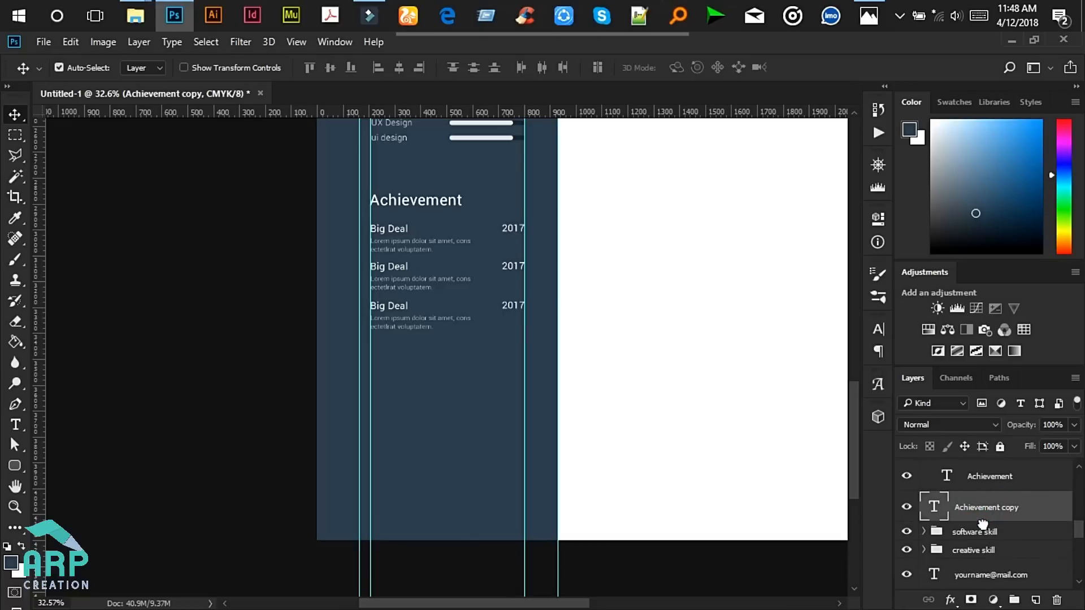
double_click(994, 508)
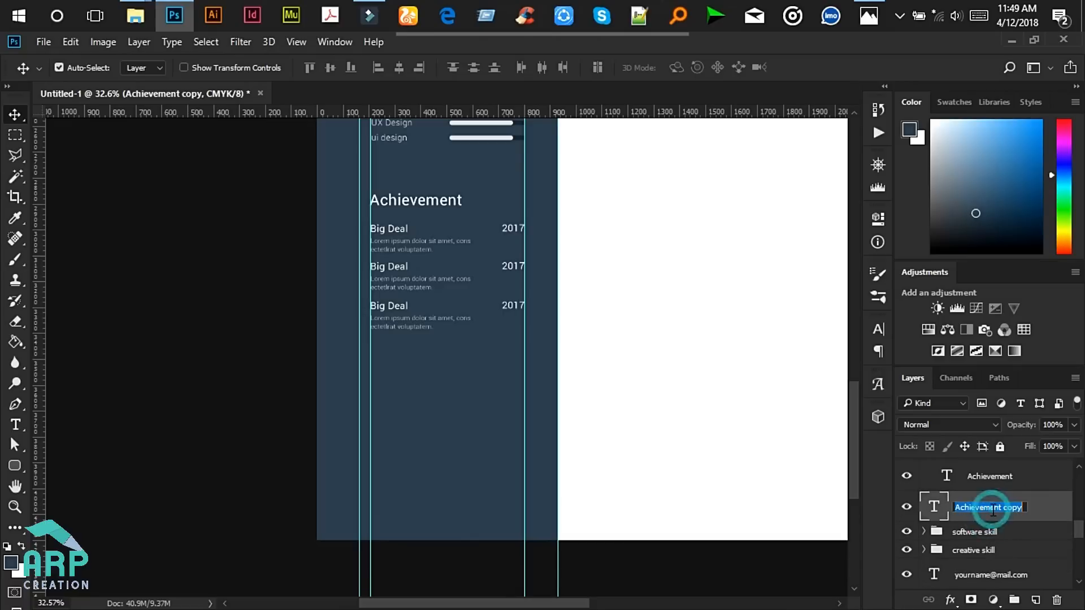
type("Ho")
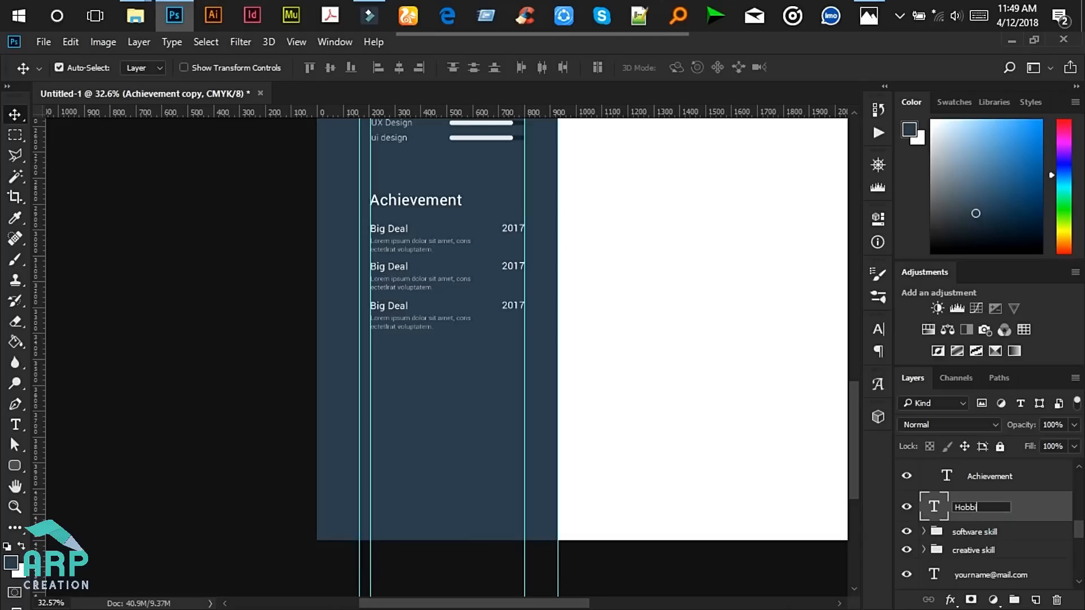
type("bbies")
key("Return")
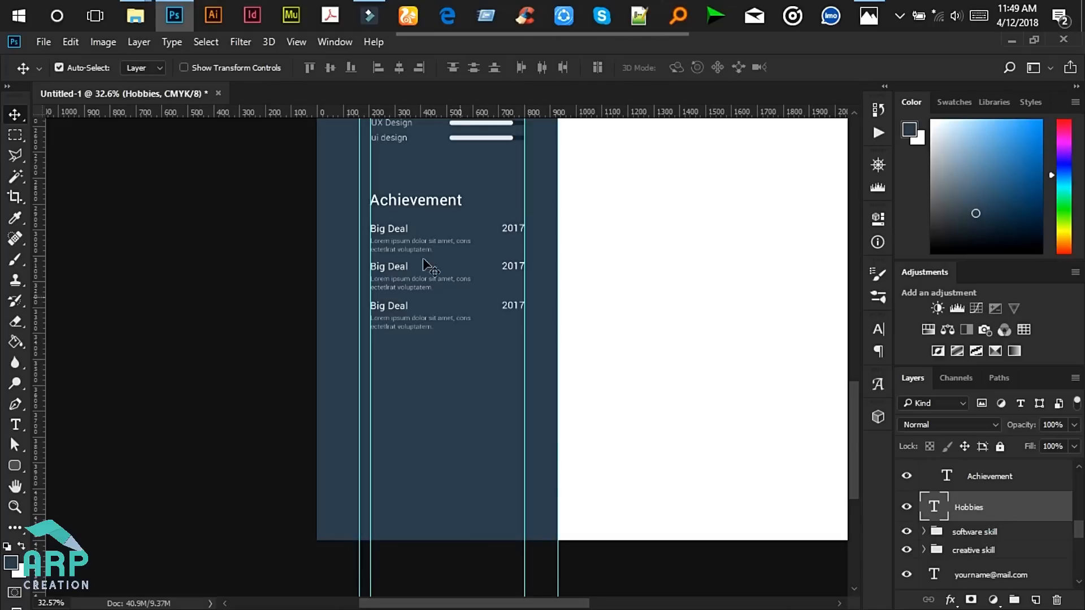
- Change the copied heading's text to 'Hobbies' and commit it
scroll(416, 363, "down", 4)
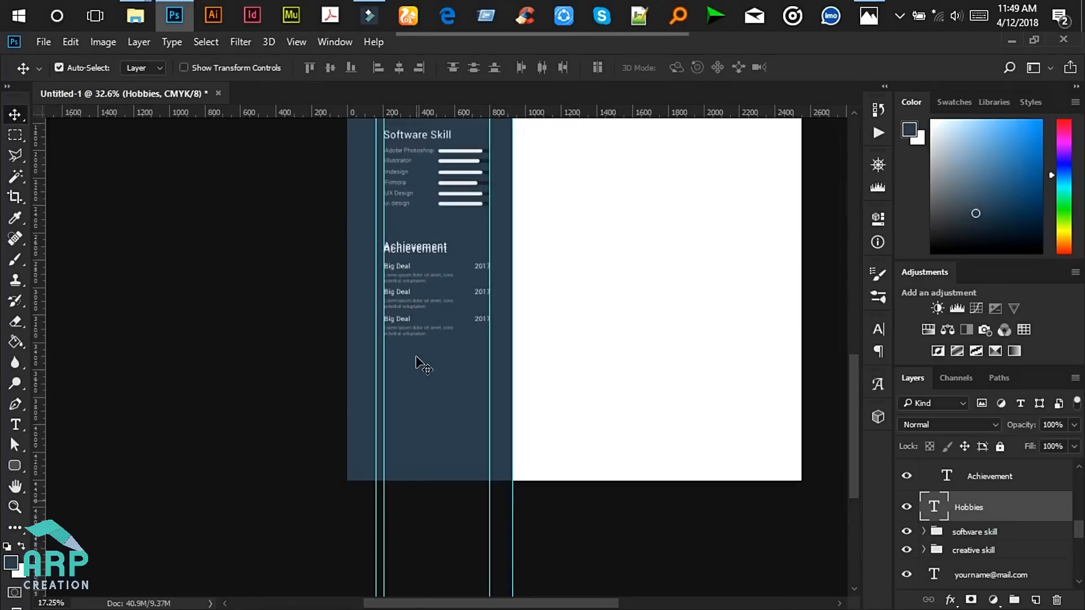
scroll(408, 285, "down", 4)
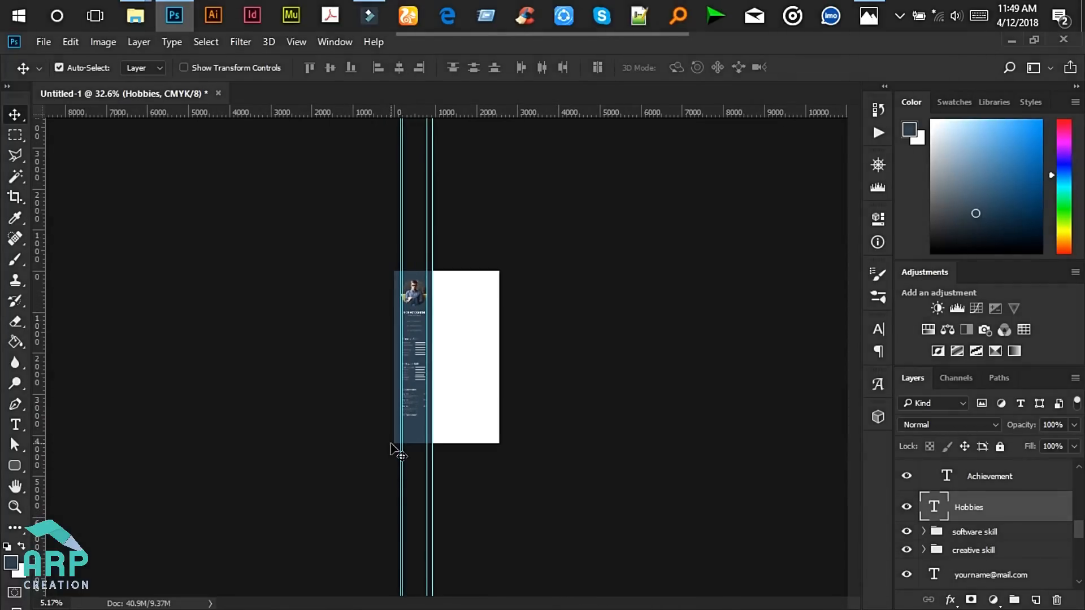
scroll(391, 445, "up", 4)
scroll(293, 565, "up", 4)
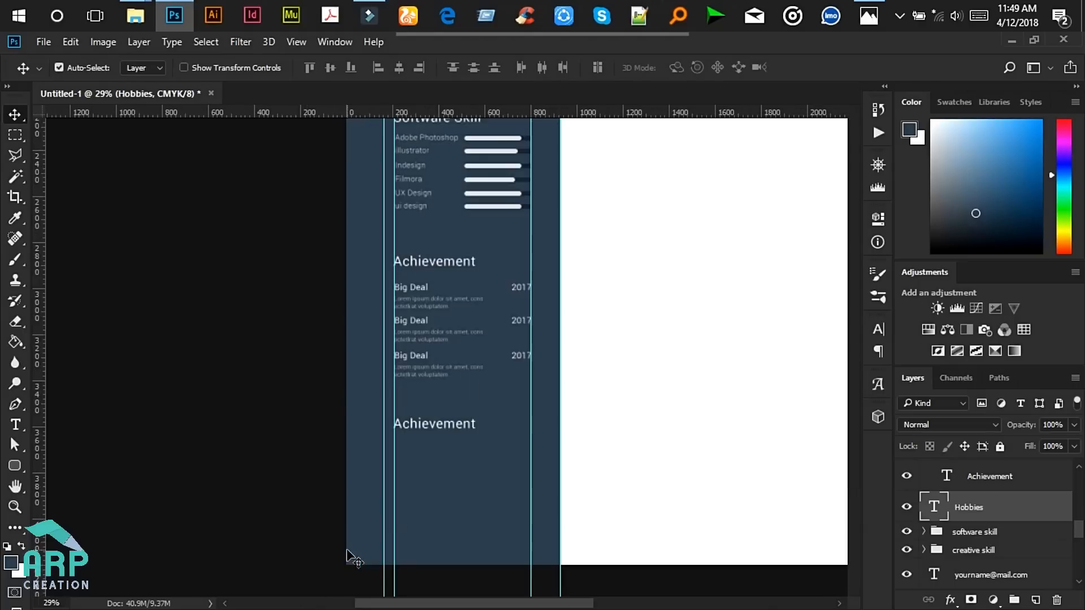
left_click(15, 424)
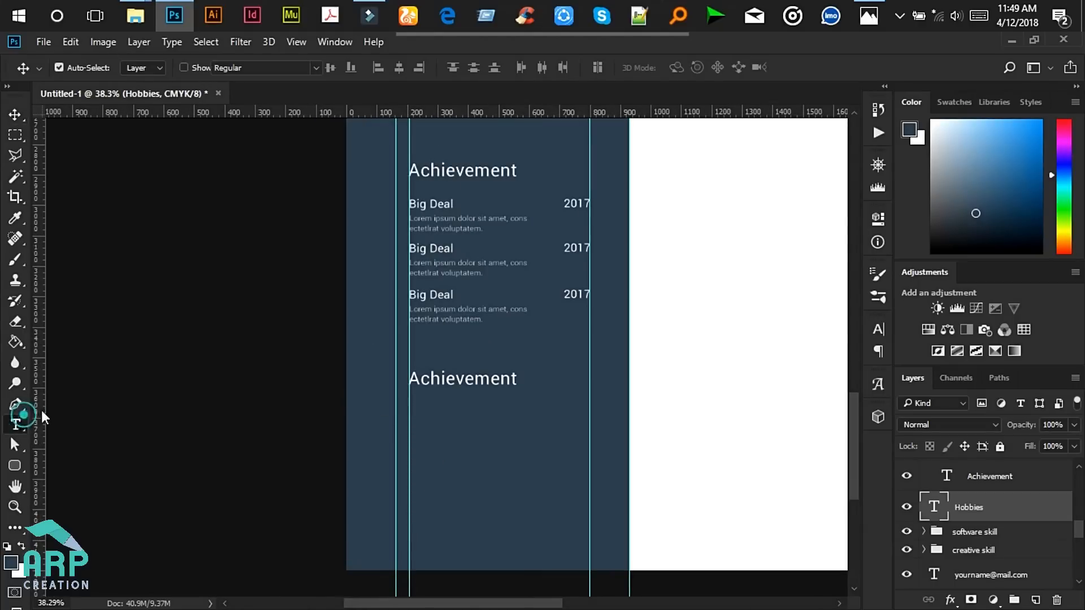
left_click(426, 382)
key("ctrl+a")
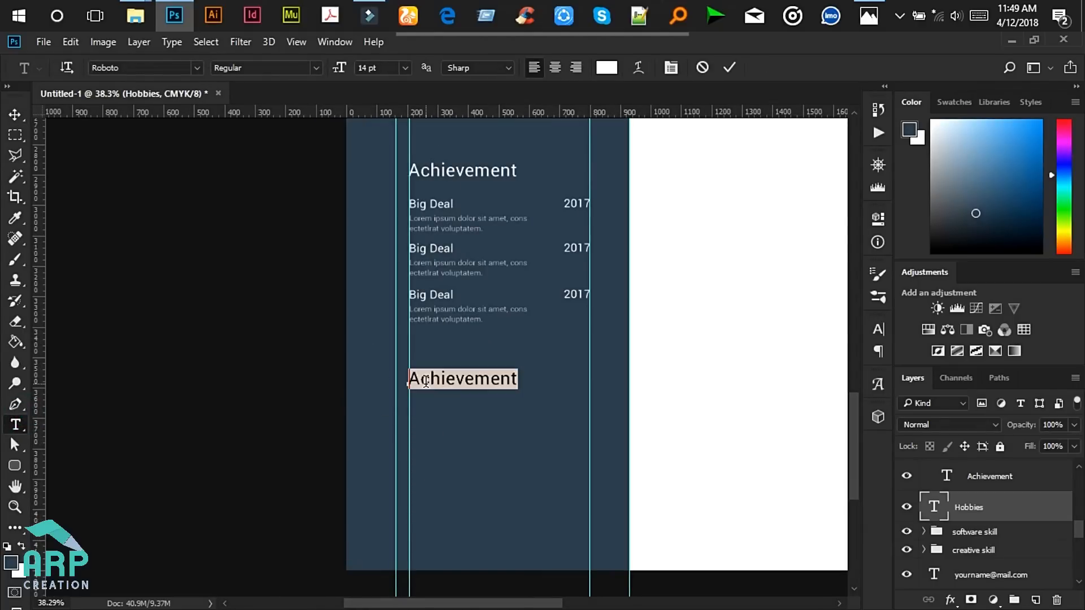
key("Right")
key("Right")
key("Right")
key("ctrl+a")
type("Sobbi")
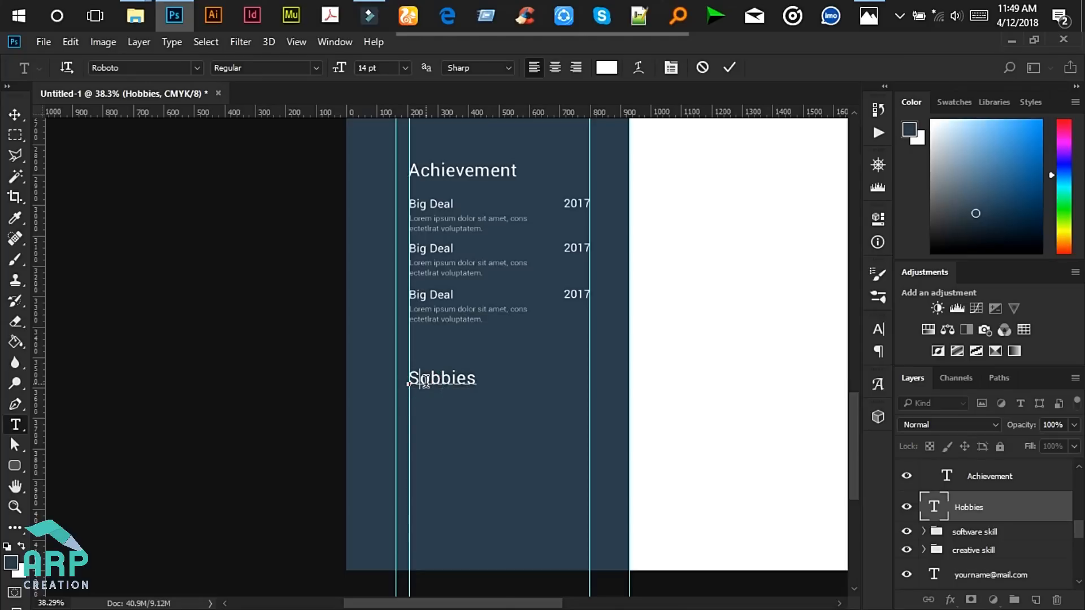
key("BackSpace")
type("H")
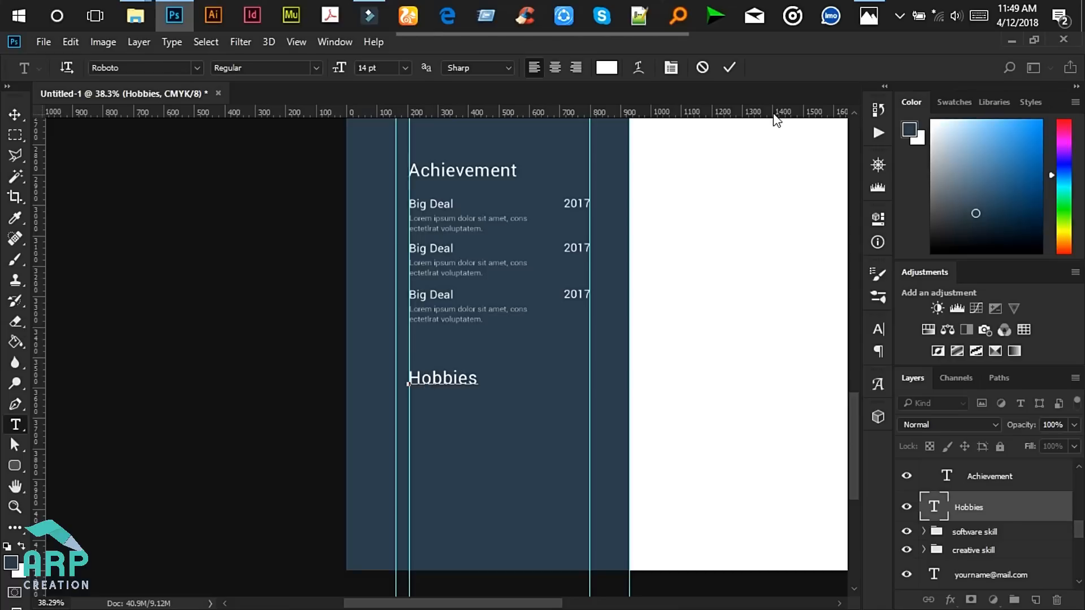
left_click(730, 68)
- Check the Hobbies section of the reference resume in Photos
left_click(870, 17)
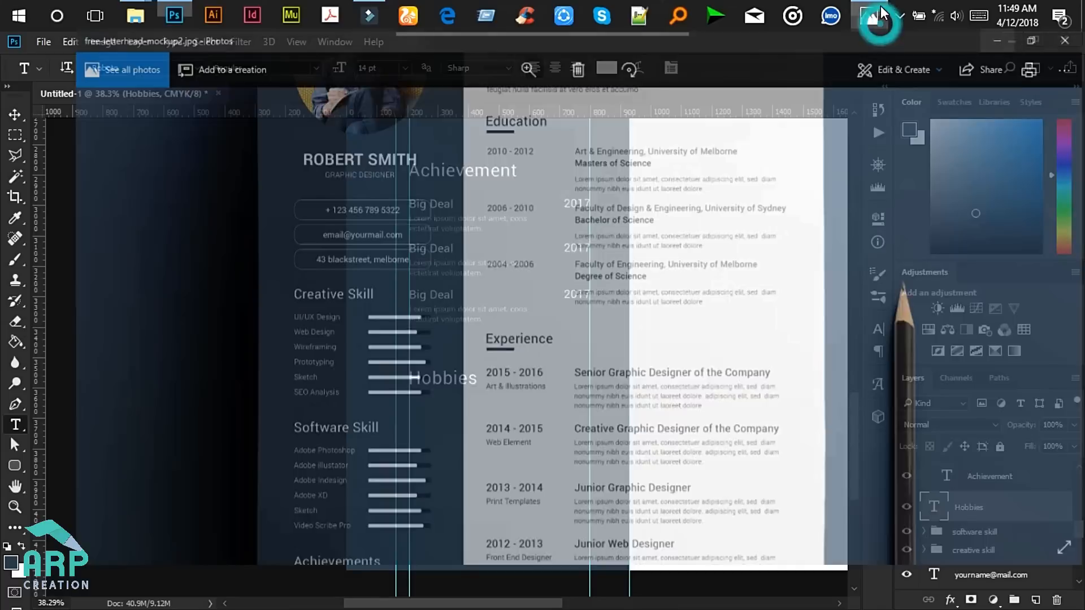
left_click_drag(358, 465, 363, 235)
left_click_drag(388, 500, 393, 341)
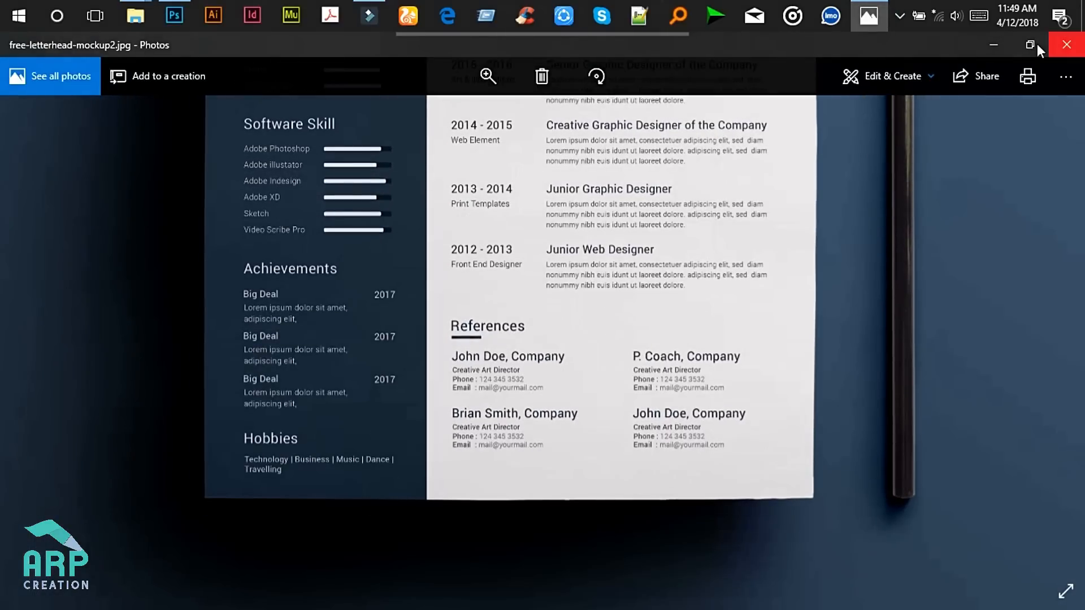
left_click(993, 45)
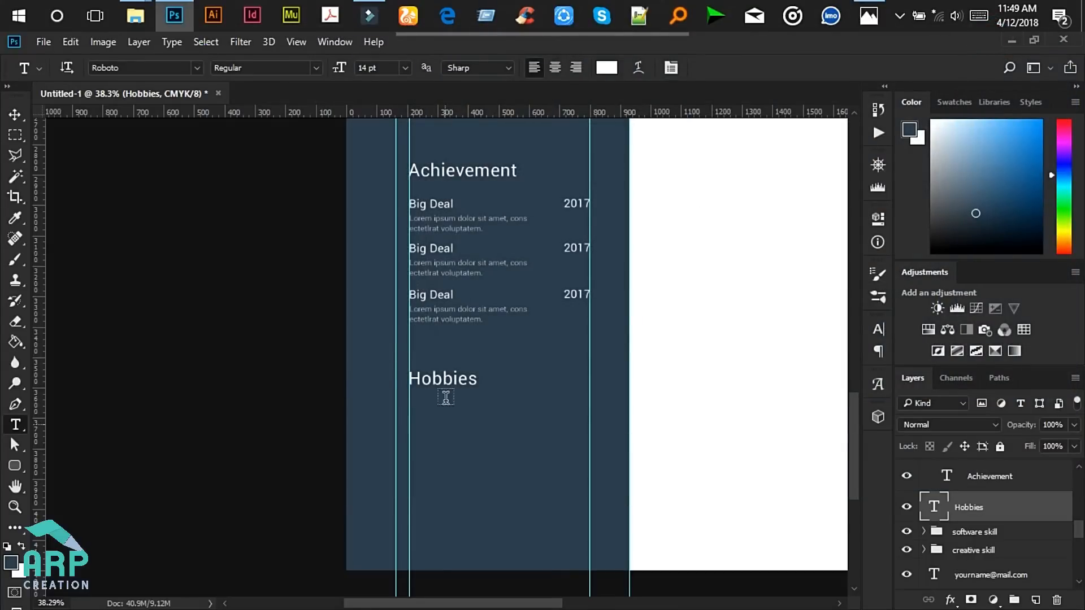
- Copy the third Big Deal line below Hobbies and place its layer just under Hobbies
left_click(13, 115)
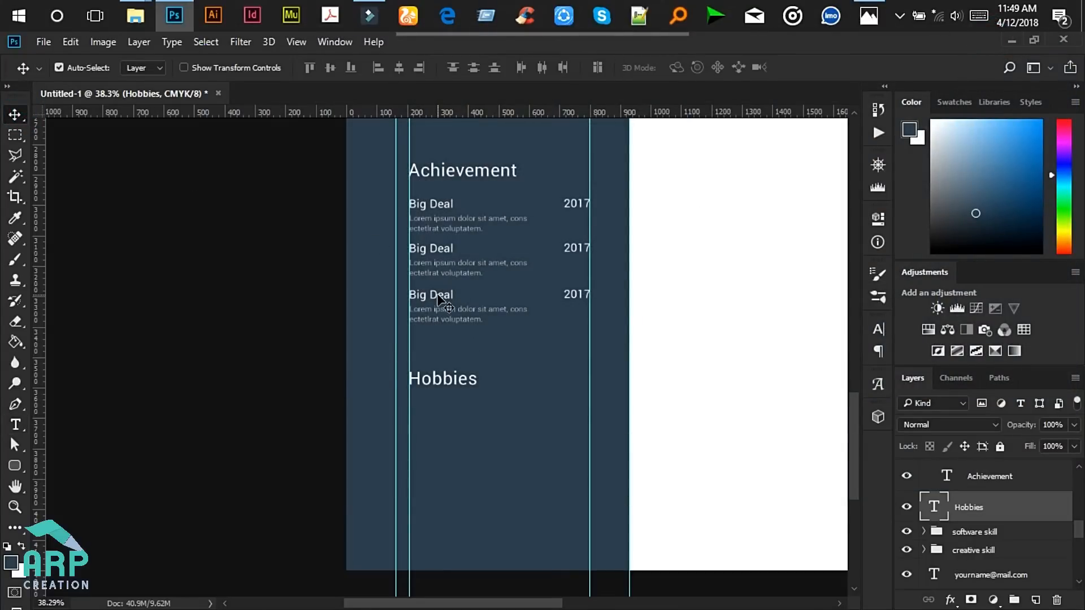
scroll(438, 296, "up", 4)
scroll(437, 305, "down", 3)
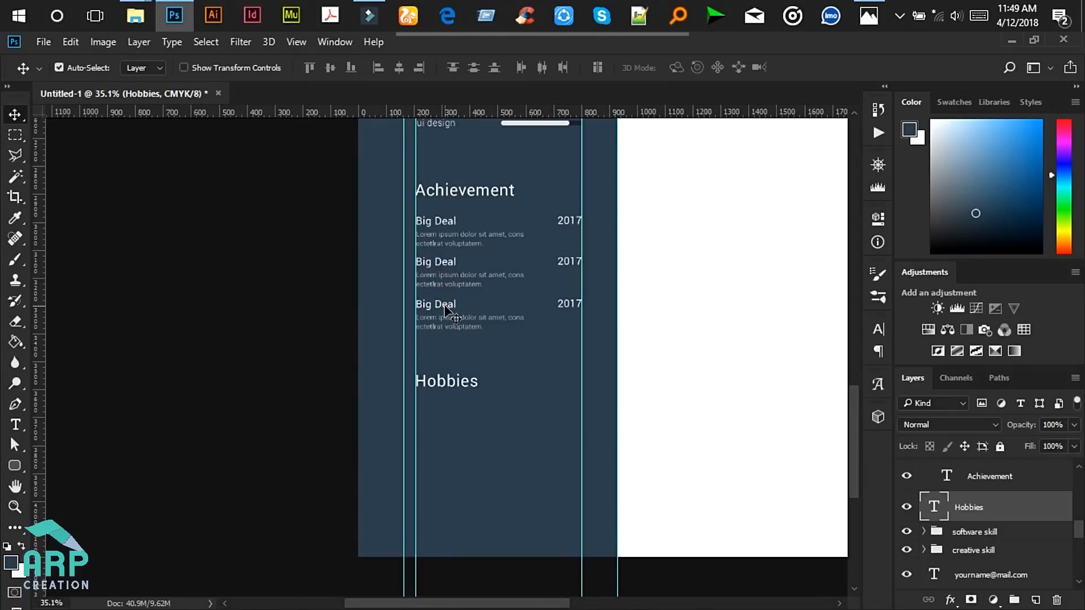
left_click(444, 306)
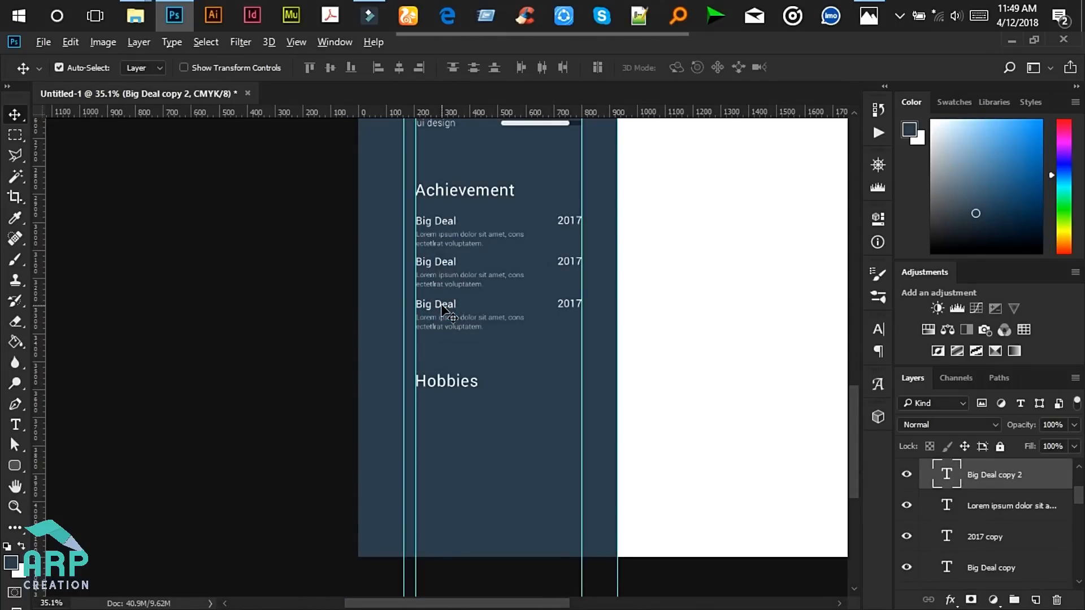
left_click_drag(445, 309, 444, 406)
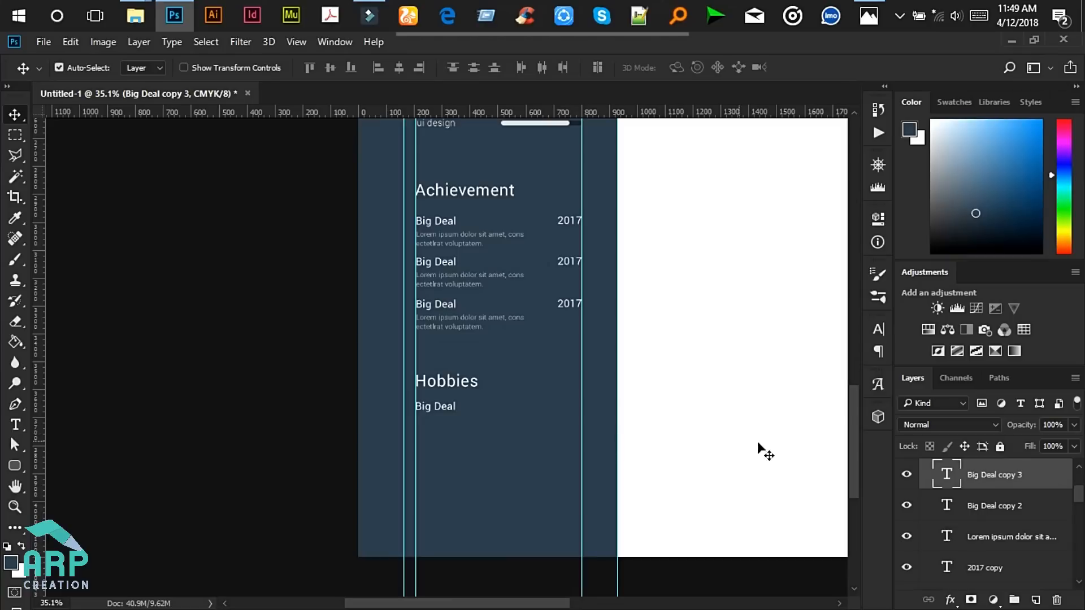
left_click_drag(1003, 483, 995, 515)
scroll(463, 426, "up", 4)
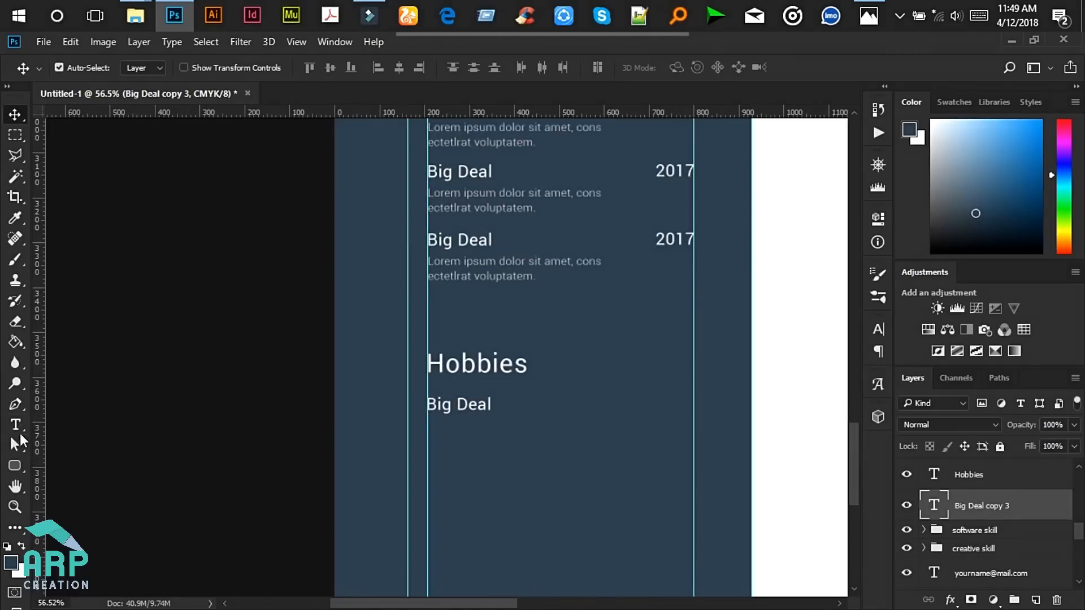
- Replace the copied line's text, starting the hobby list with 'Swimm'
left_click(16, 425)
left_click(471, 405)
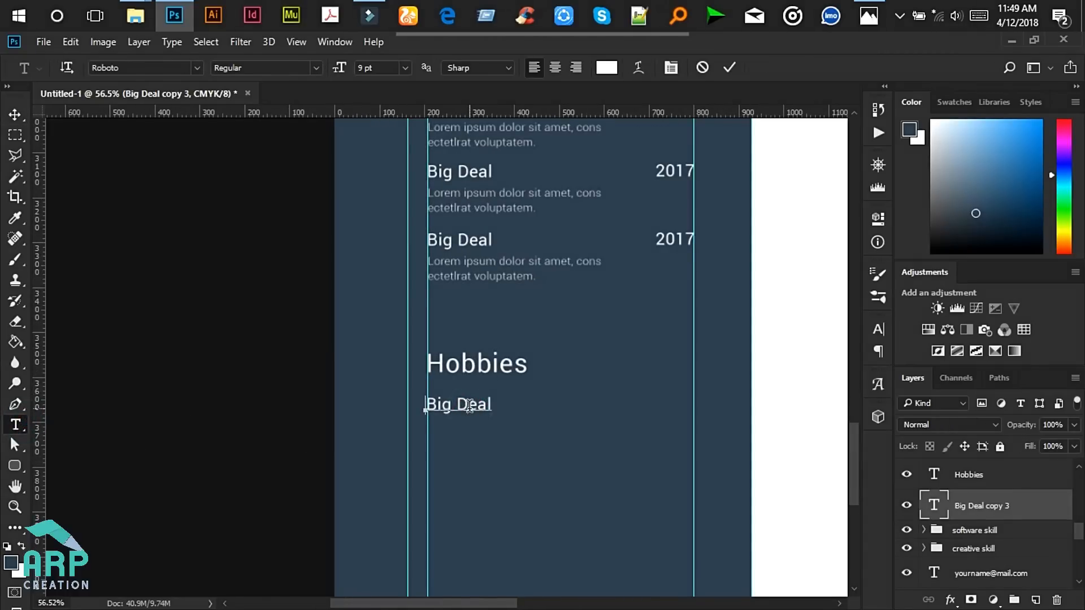
key("ctrl+a")
type("SWIMMING")
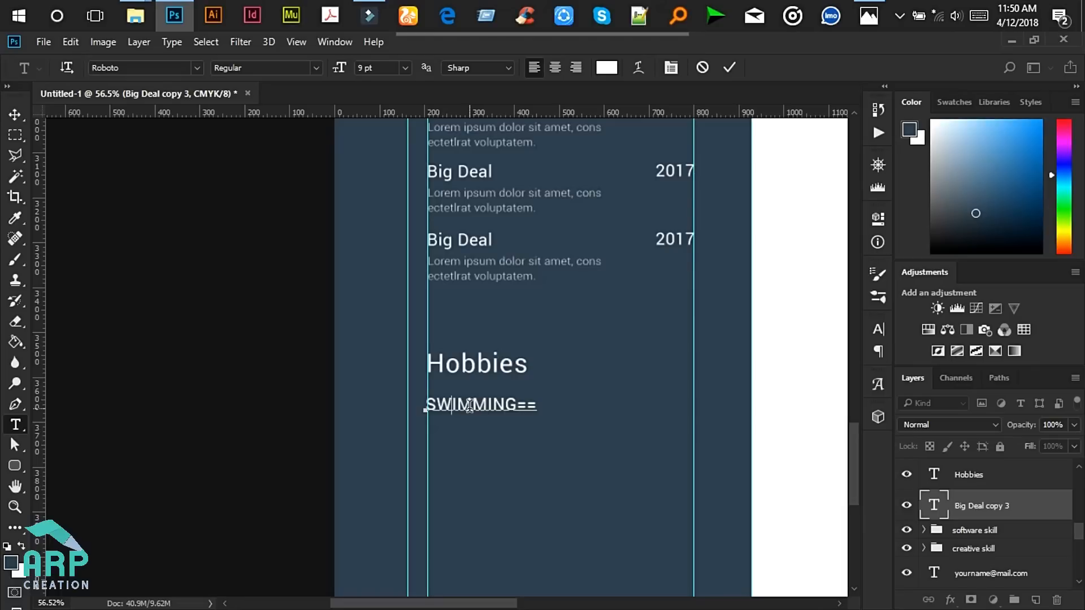
key("ctrl+a")
key("BackSpace")
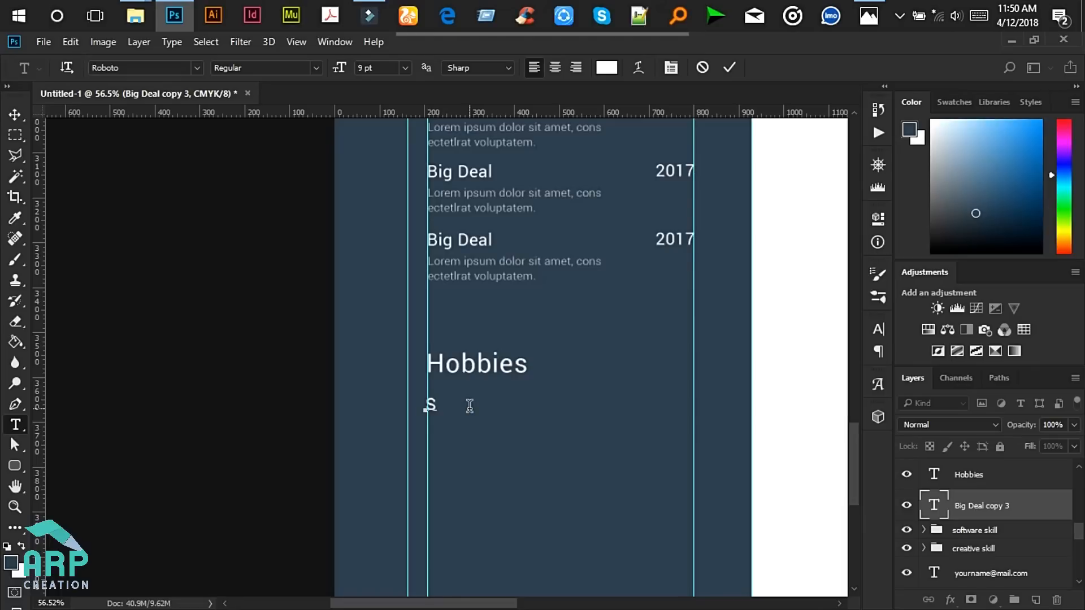
type("Swimming | Lorem Ipsum | Lorem")
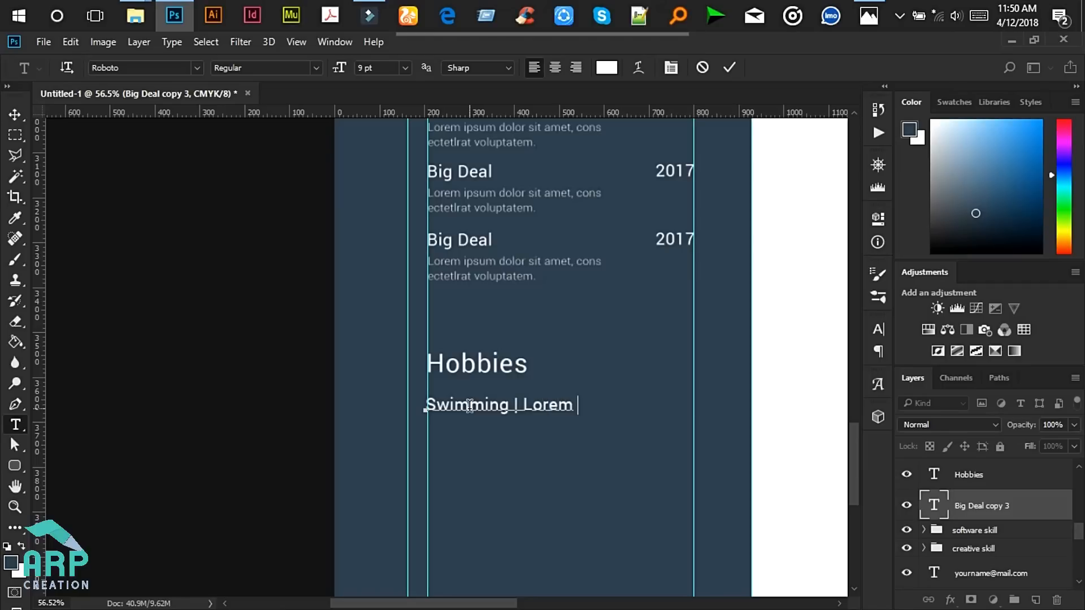
- Finish the hobbies line as 'Swimming | Lorem Ipsum | Lorem Ipsum |' and select all of it
type("sum | L")
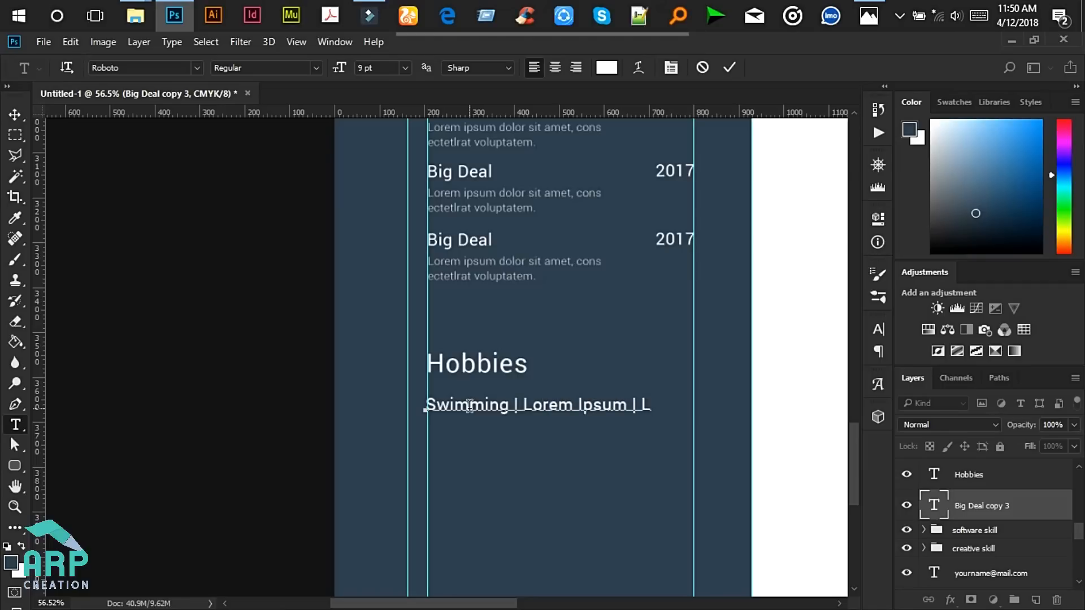
type("orem Ipsum |")
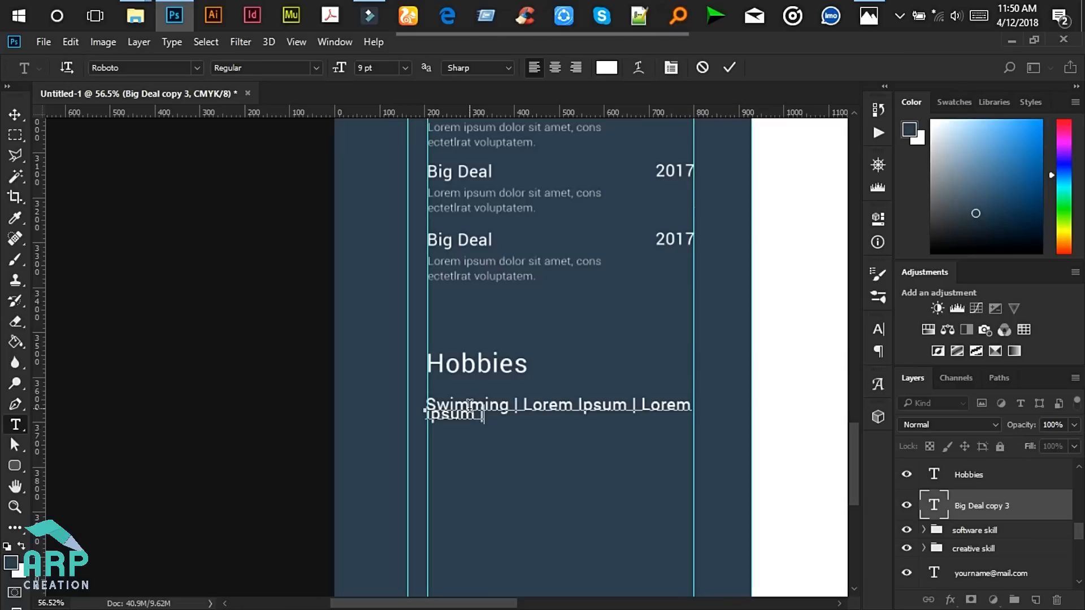
key("ctrl+a")
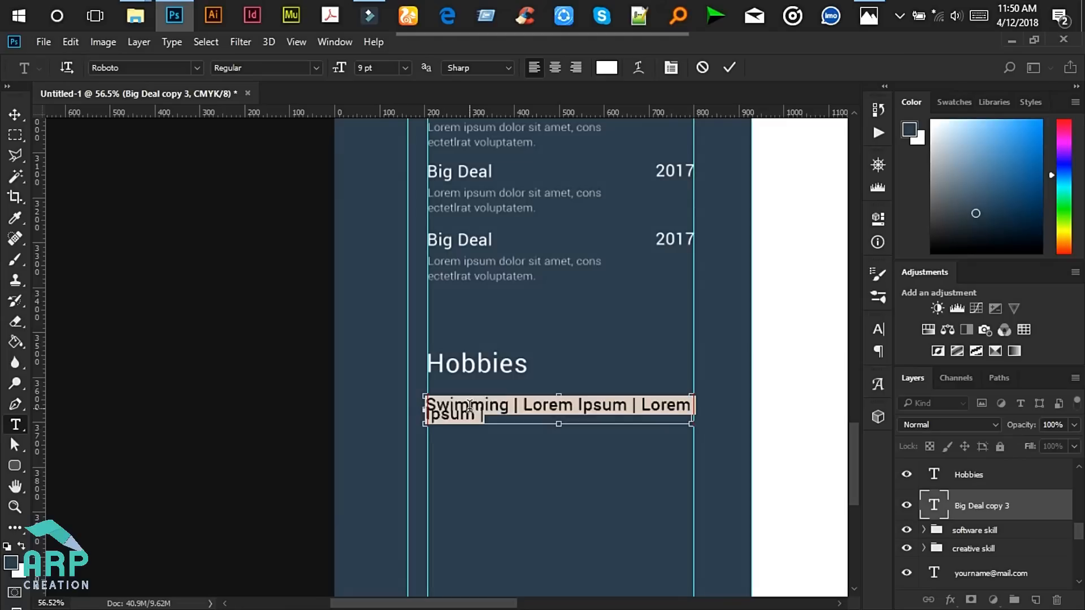
scroll(512, 449, "up", 3)
scroll(822, 349, "up", 2)
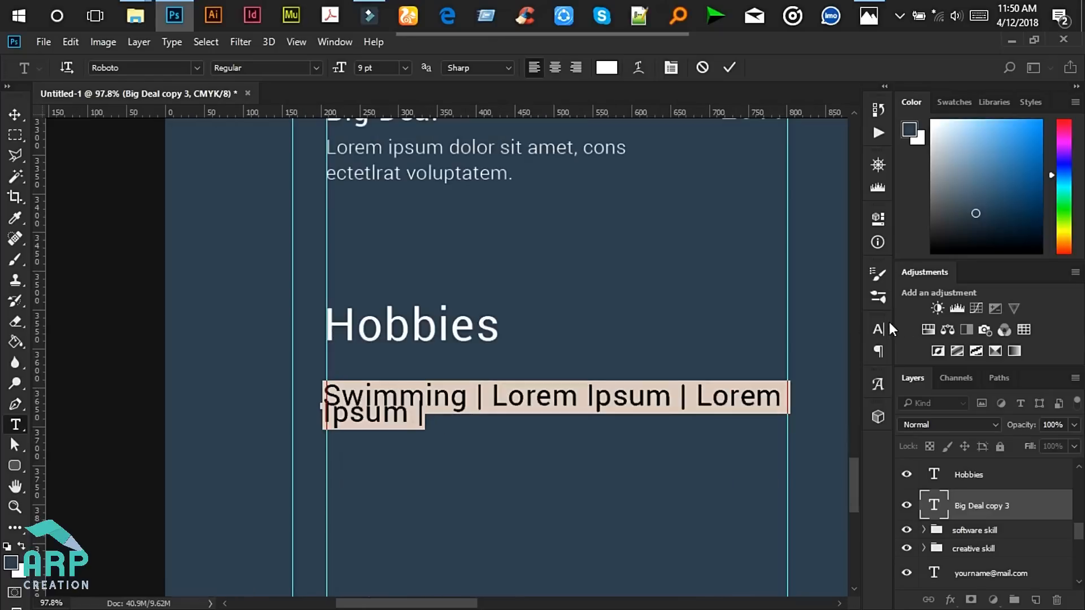
- Set the hobbies text's leading to 11 pt in the Character panel
left_click(879, 330)
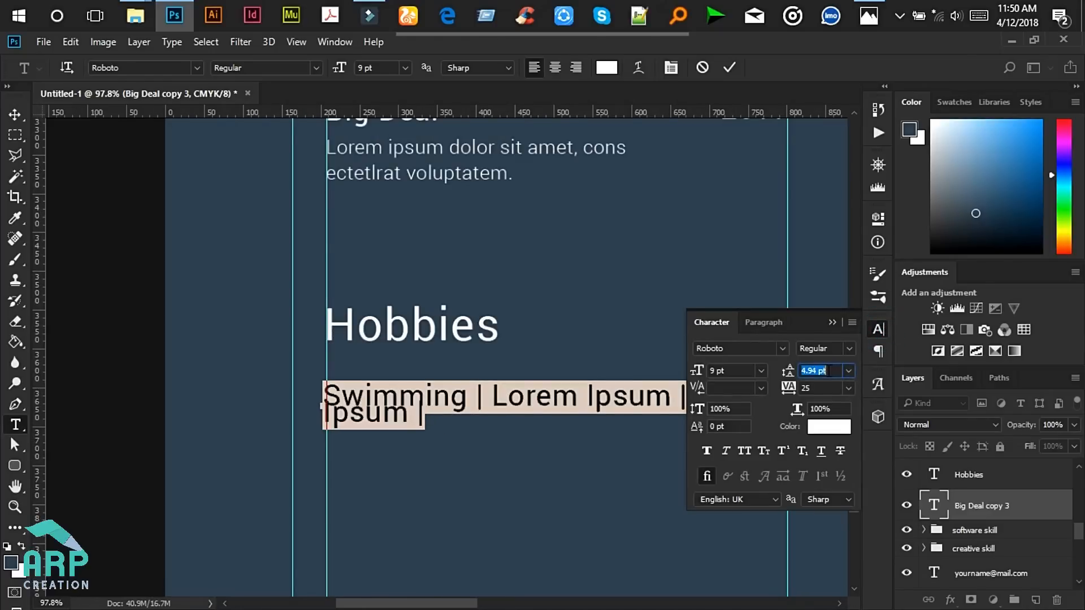
type("7")
key("Return")
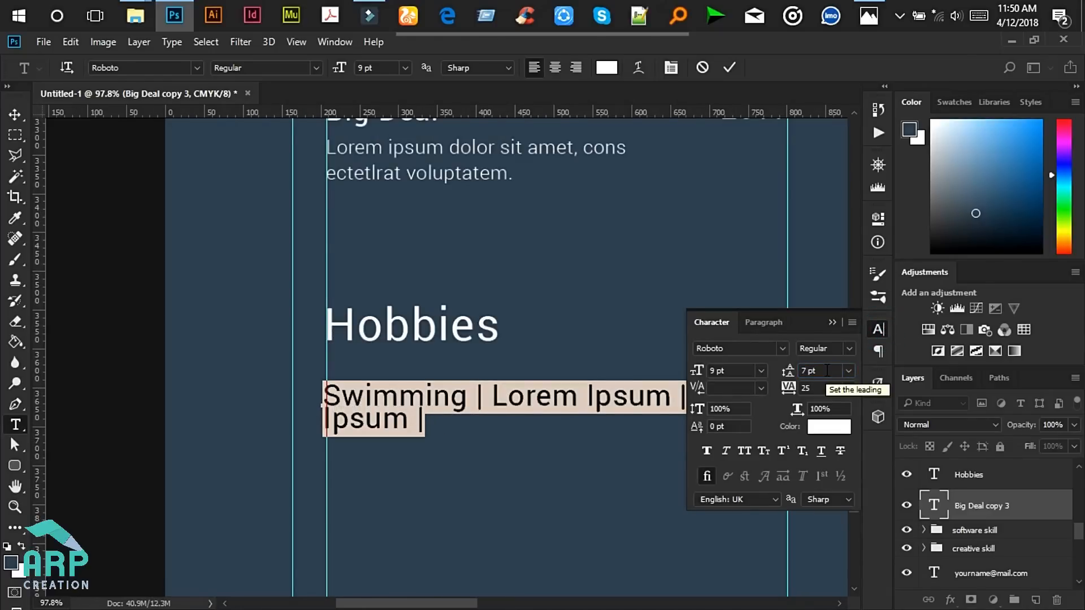
left_click(443, 405)
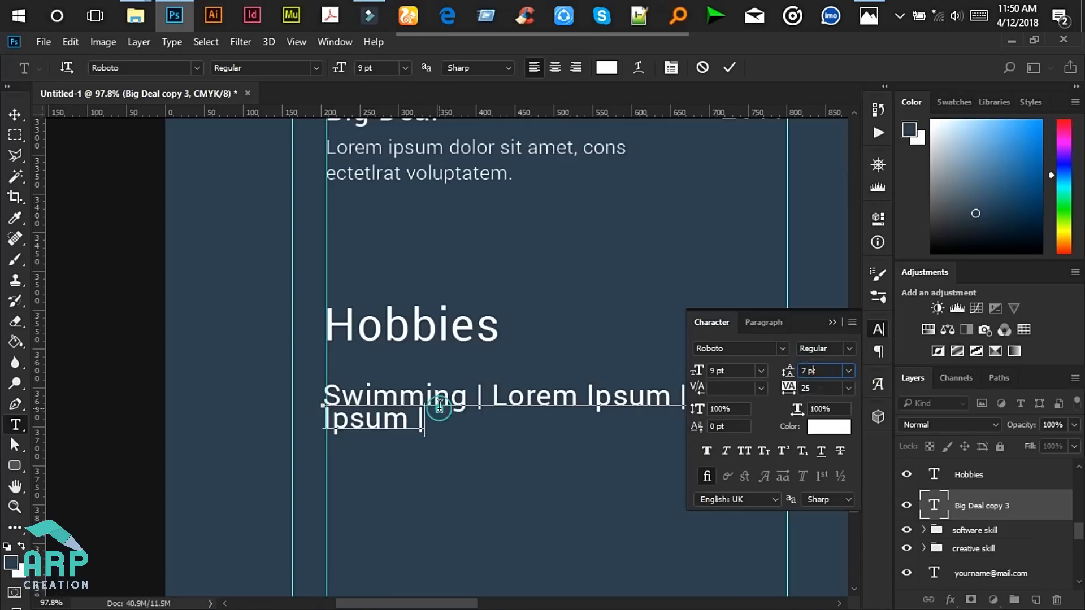
key("ctrl+a")
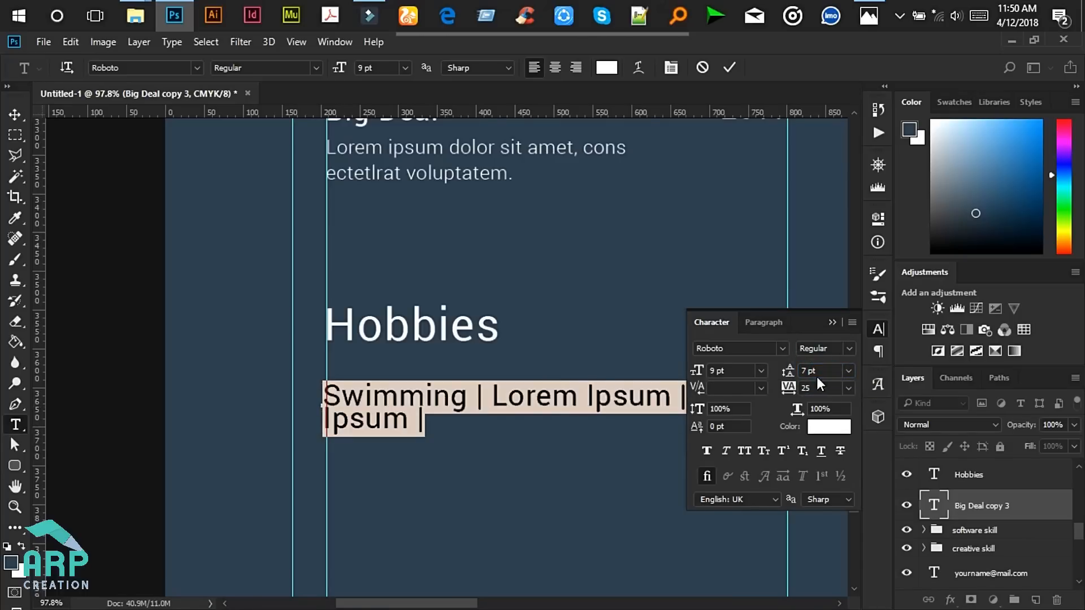
left_click(827, 370)
key("Up")
key("Up")
key("Up")
key("Up")
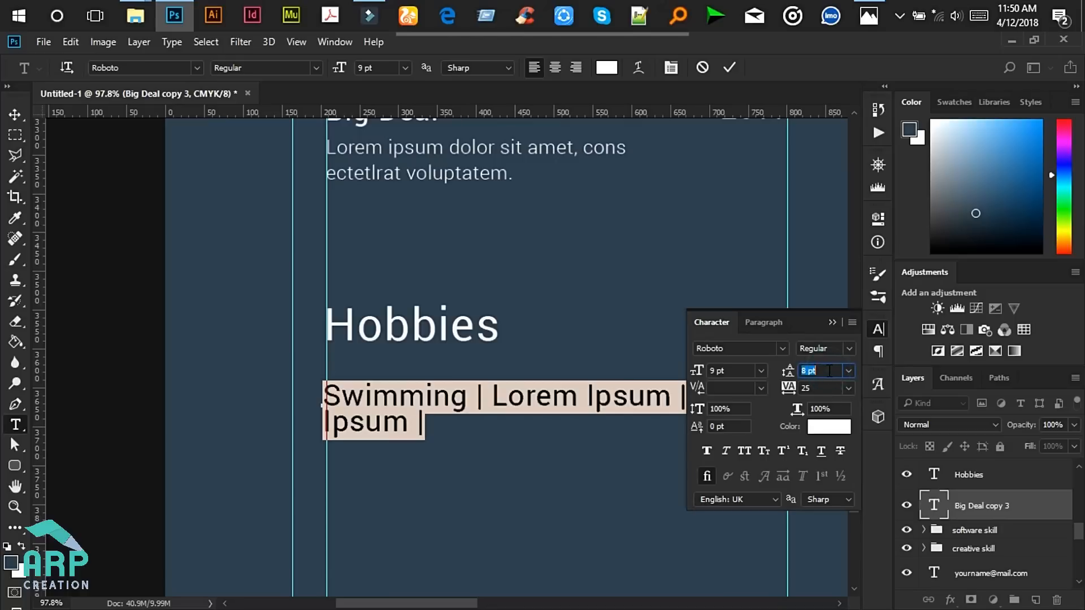
key("Up")
key("Down")
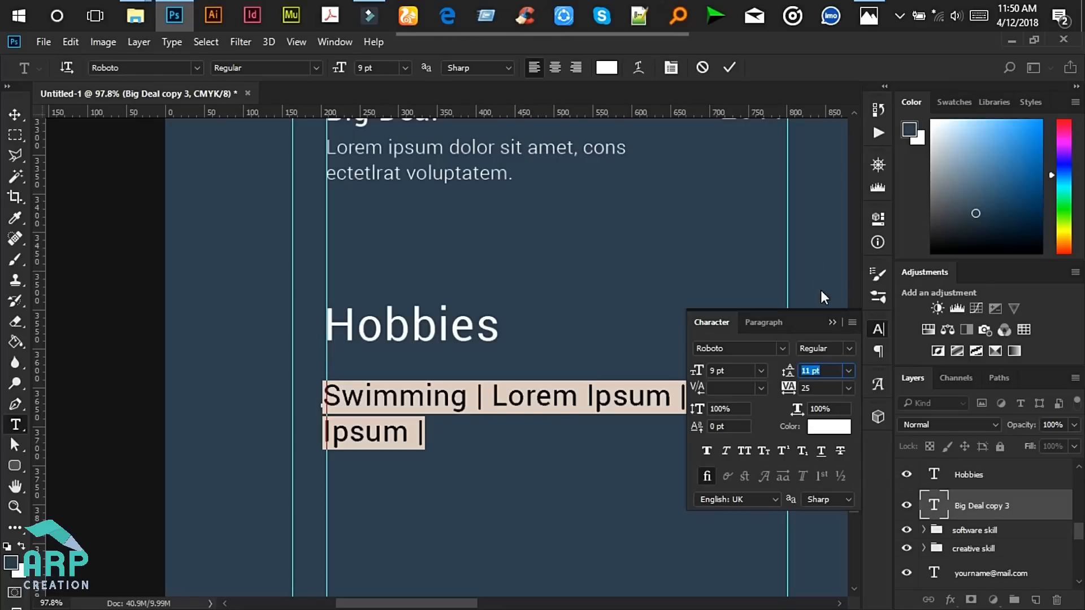
left_click(831, 321)
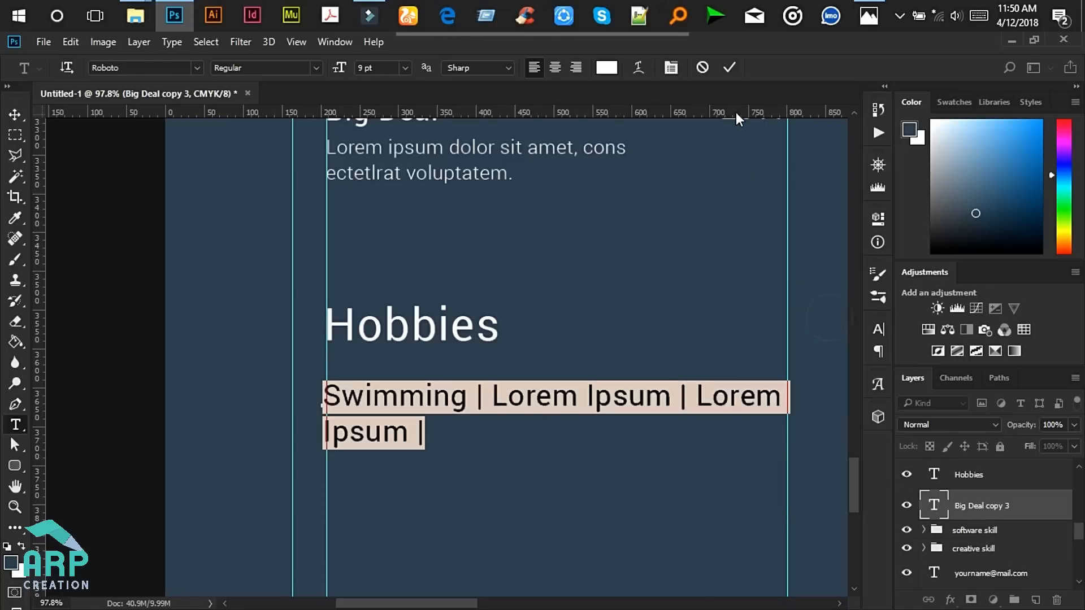
- Change the hobbies text to Roboto Light and commit it
left_click(314, 64)
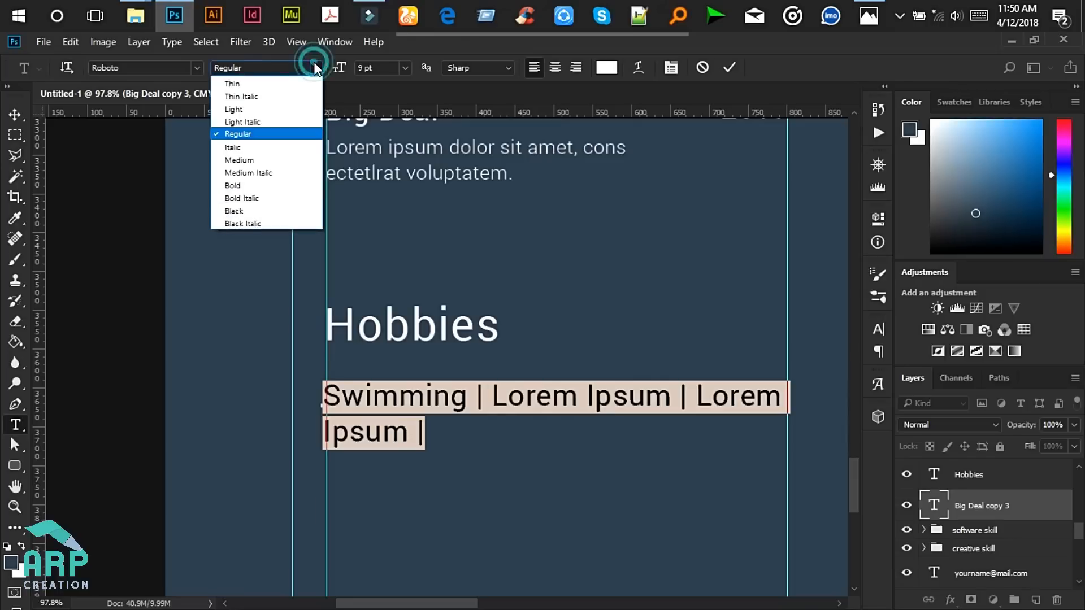
left_click(293, 103)
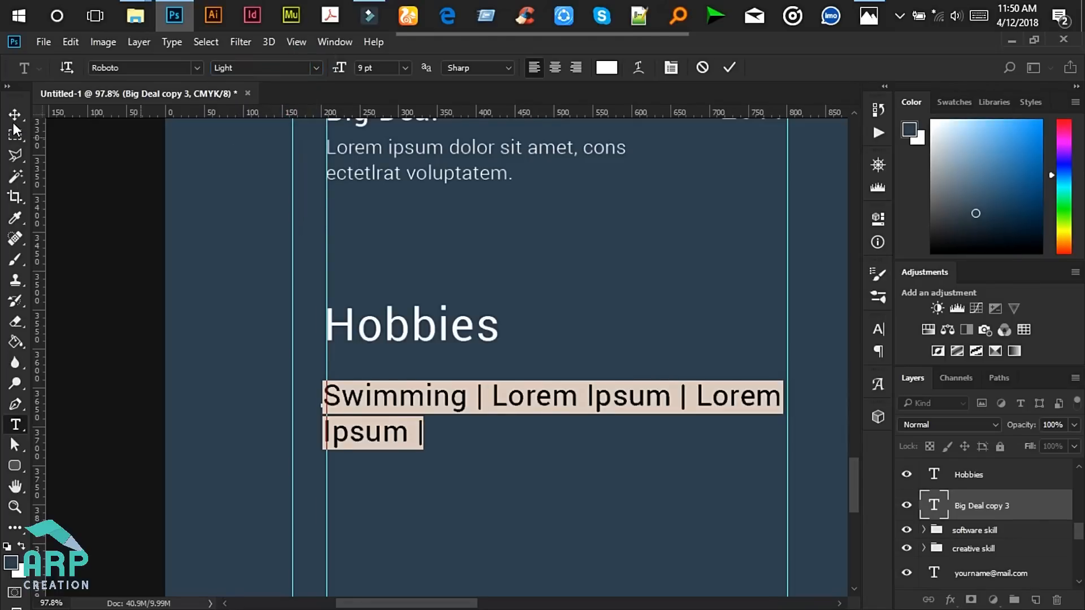
left_click(13, 113)
scroll(581, 368, "down", 5)
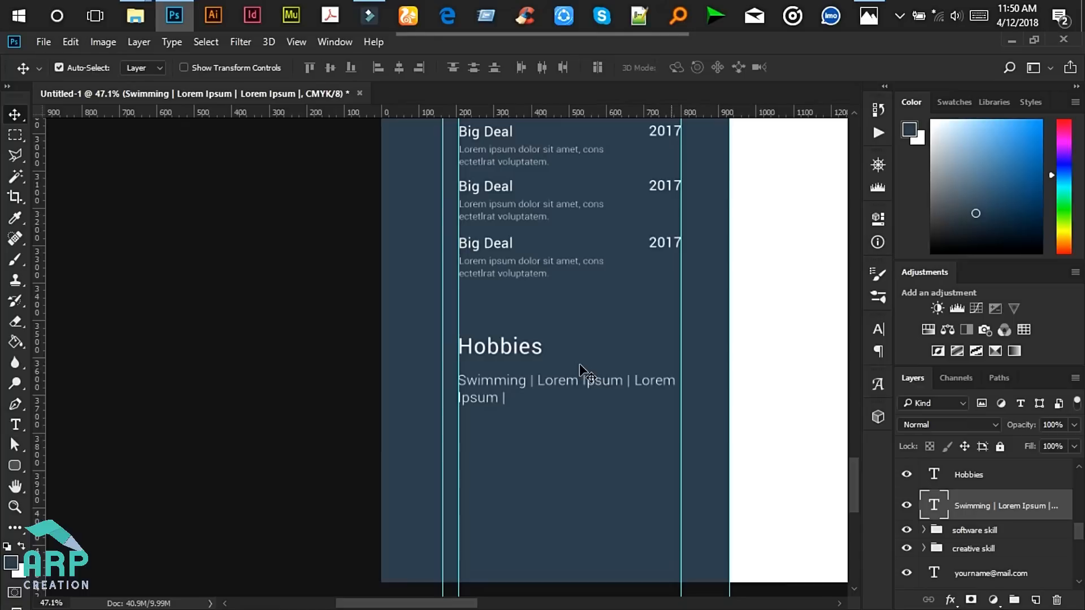
- Delete the three vertical guides crossing the navy sidebar
scroll(581, 368, "down", 4)
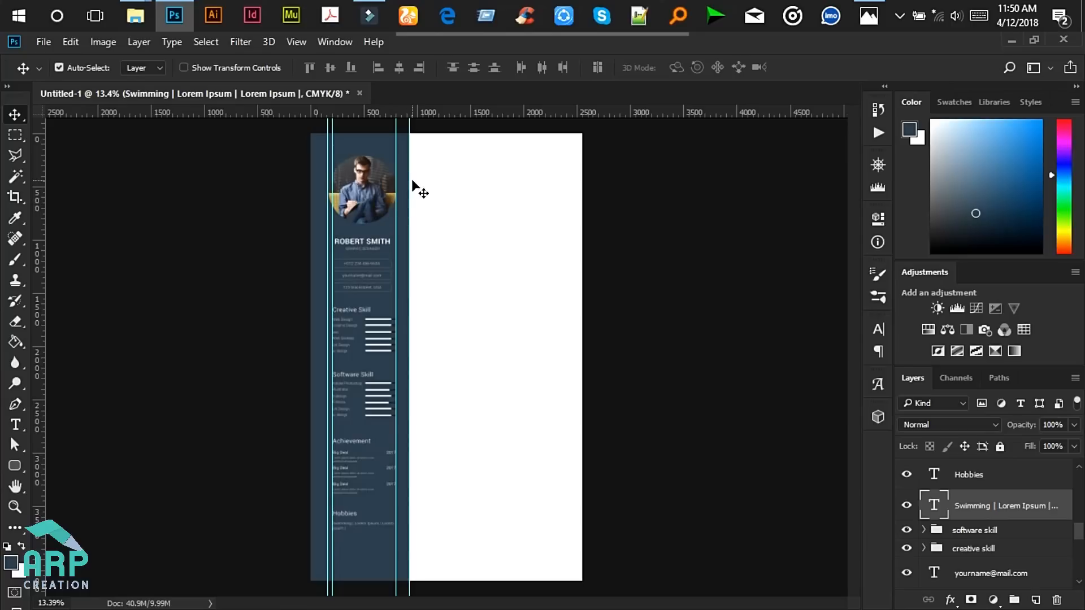
scroll(403, 198, "up", 3)
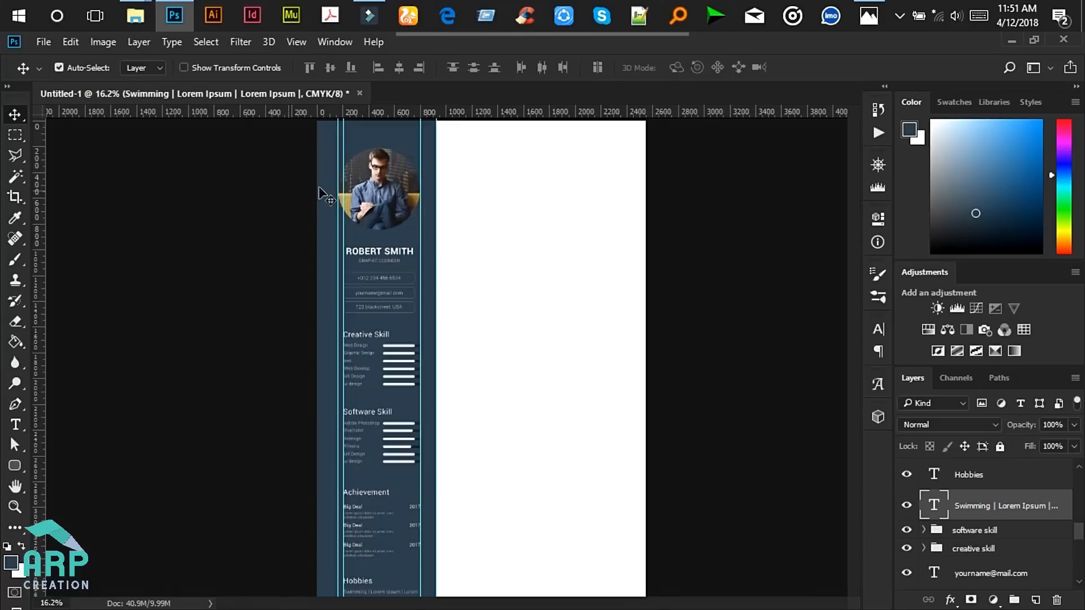
left_click_drag(852, 287, 859, 385)
scroll(644, 344, "down", 3)
scroll(644, 321, "down", 2)
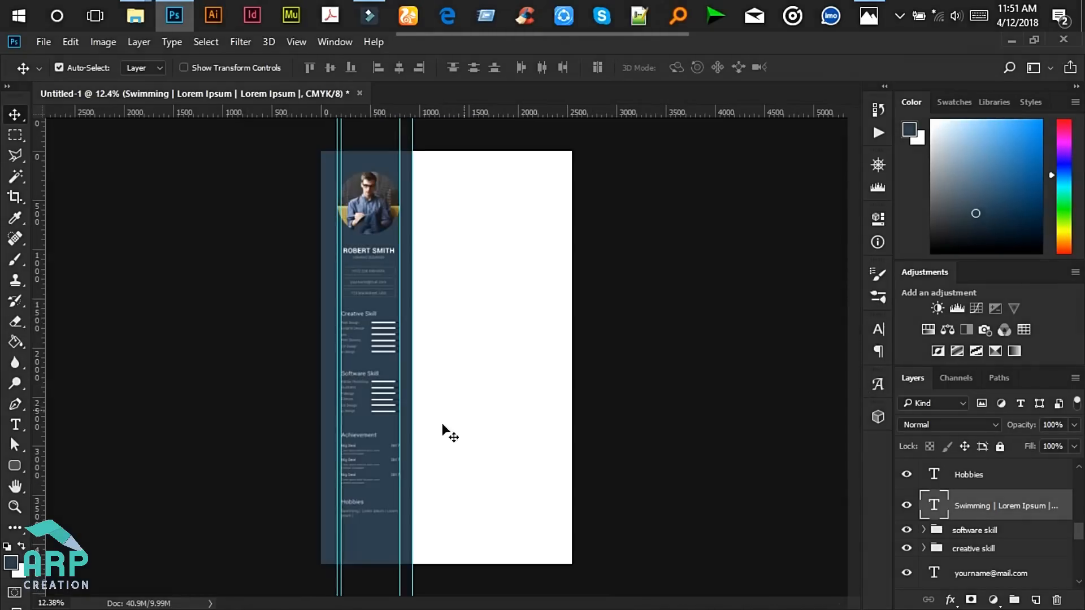
scroll(451, 423, "up", 3)
scroll(427, 402, "down", 2)
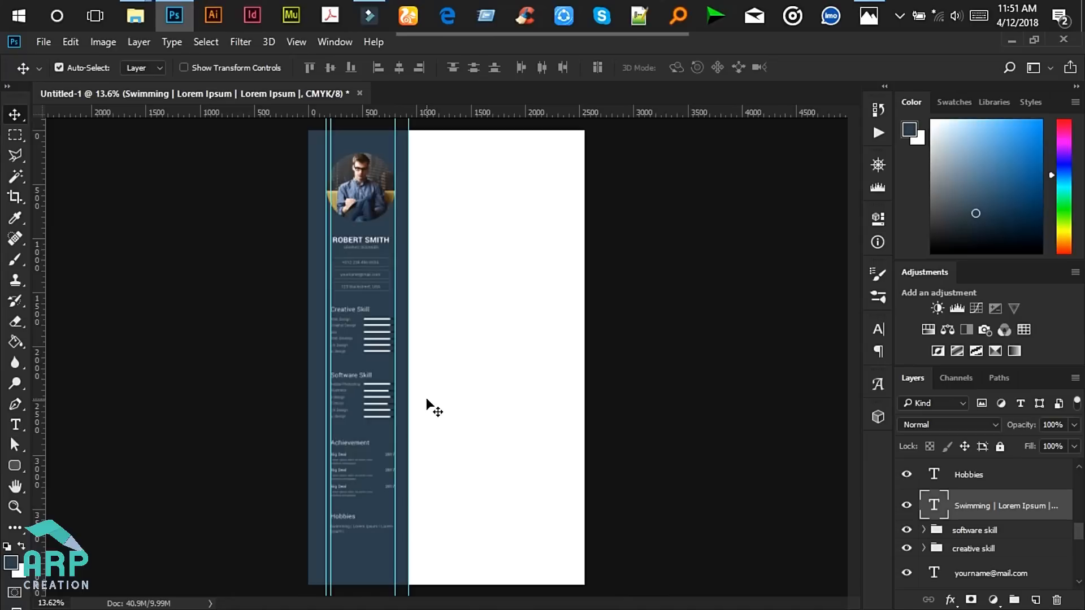
scroll(428, 400, "up", 3)
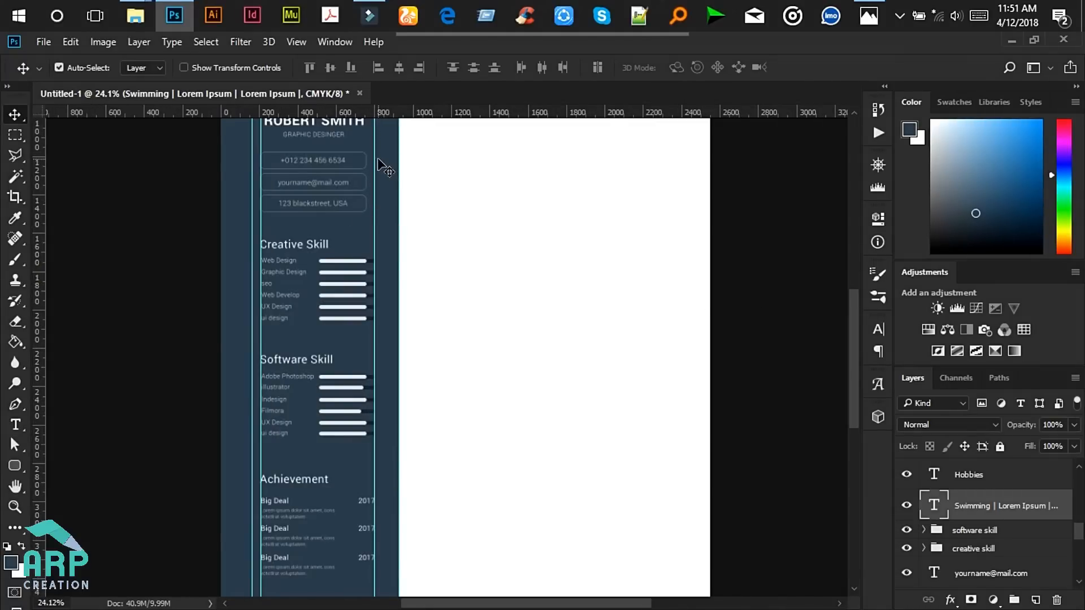
left_click_drag(375, 148, 10, 162)
left_click_drag(260, 147, 11, 131)
left_click_drag(198, 130, 8, 145)
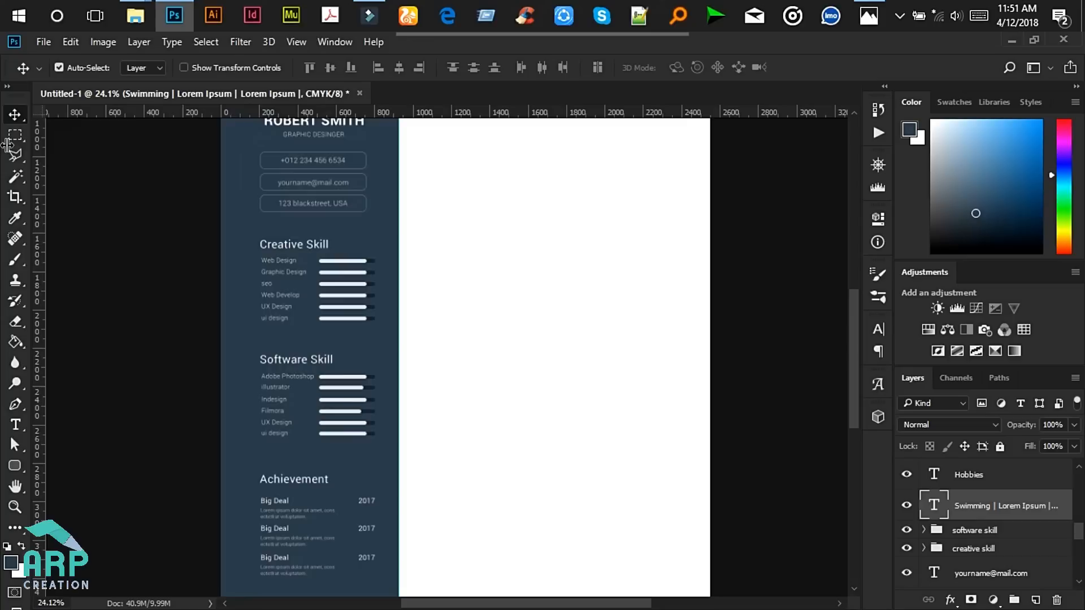
- Glance at the reference resume mockup in Photos, then return to the document
scroll(849, 297, "up", 5)
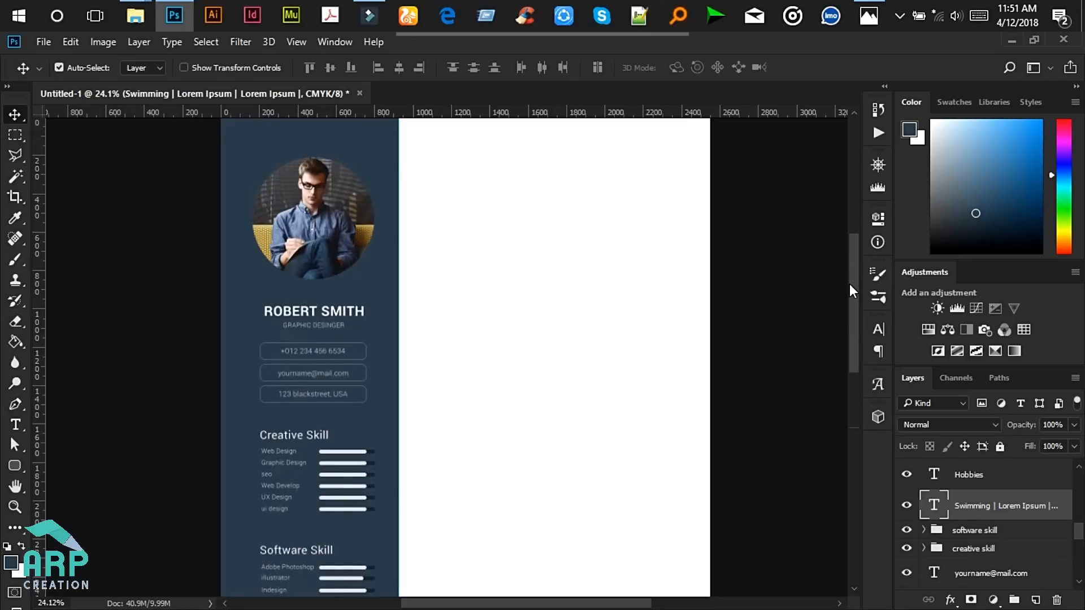
left_click(869, 15)
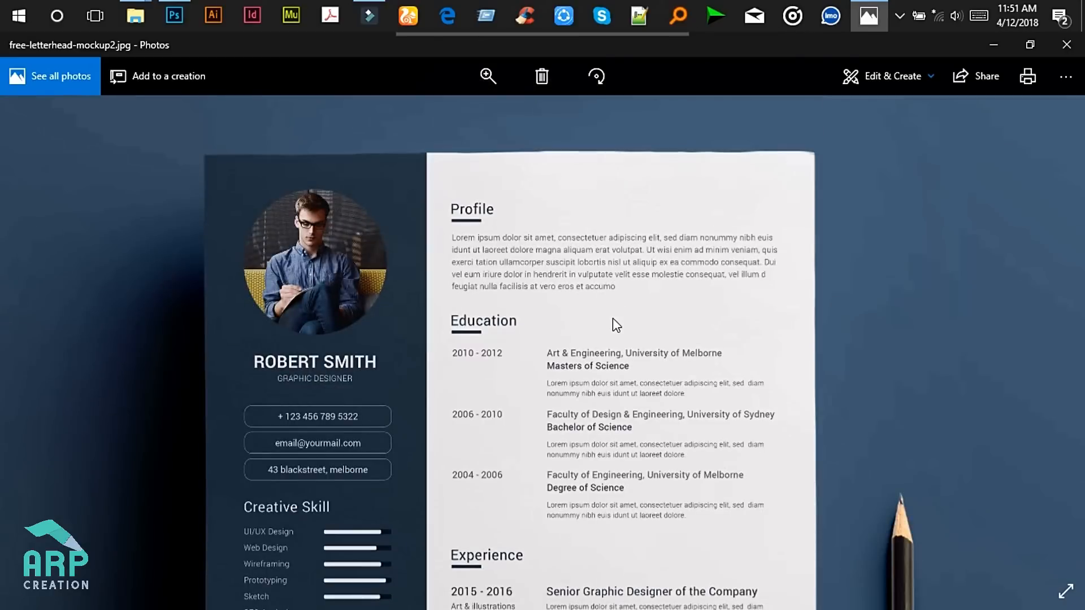
left_click(990, 45)
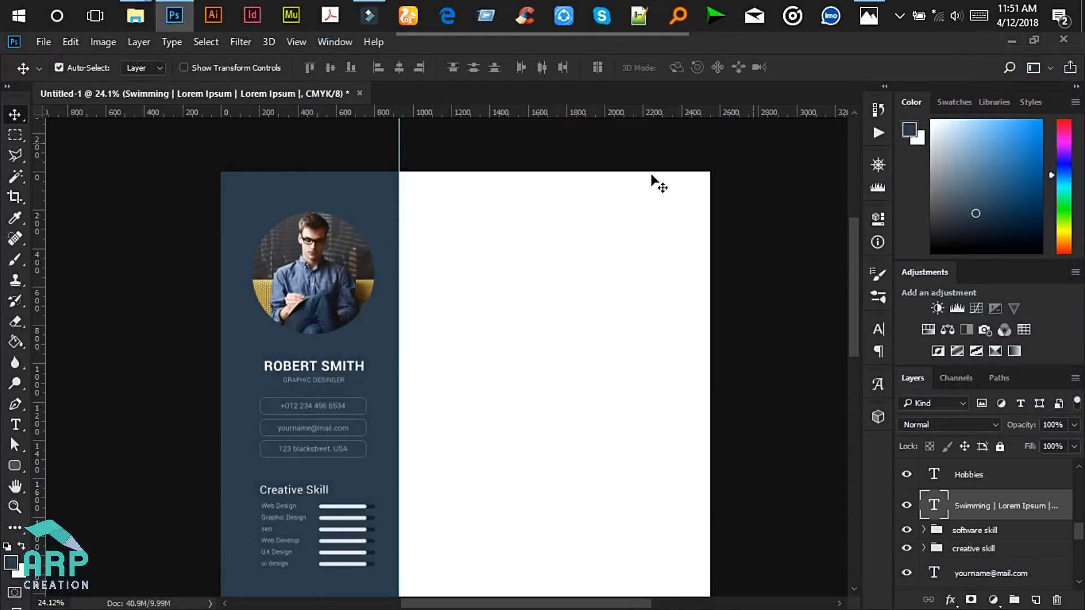
- Deselect the hobbies layer and start a new text entry at the top of the white column
left_click(490, 232)
scroll(631, 314, "up", 2)
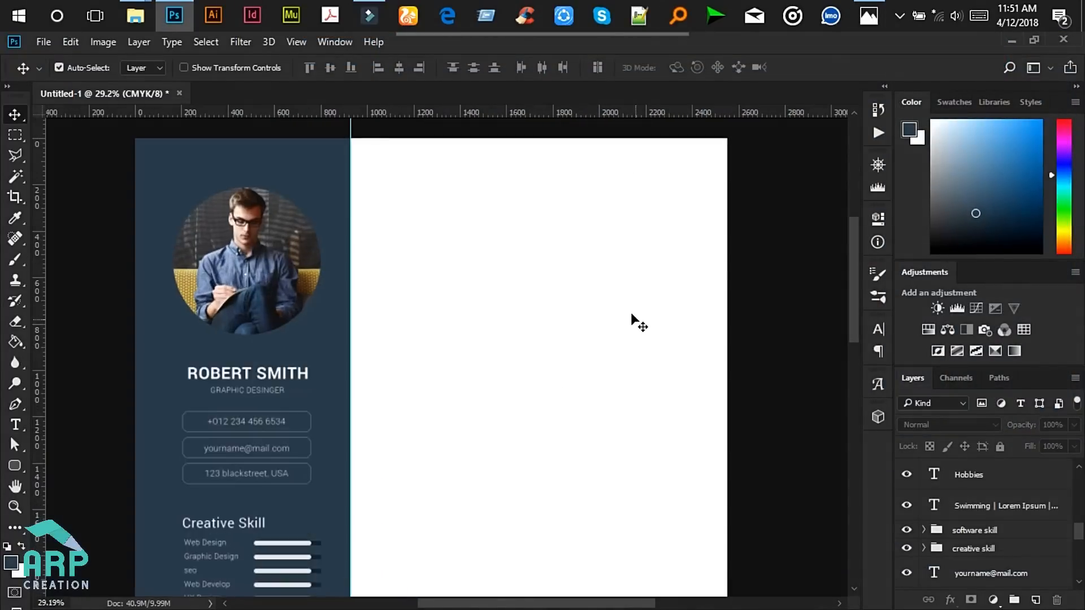
left_click_drag(855, 263, 855, 259)
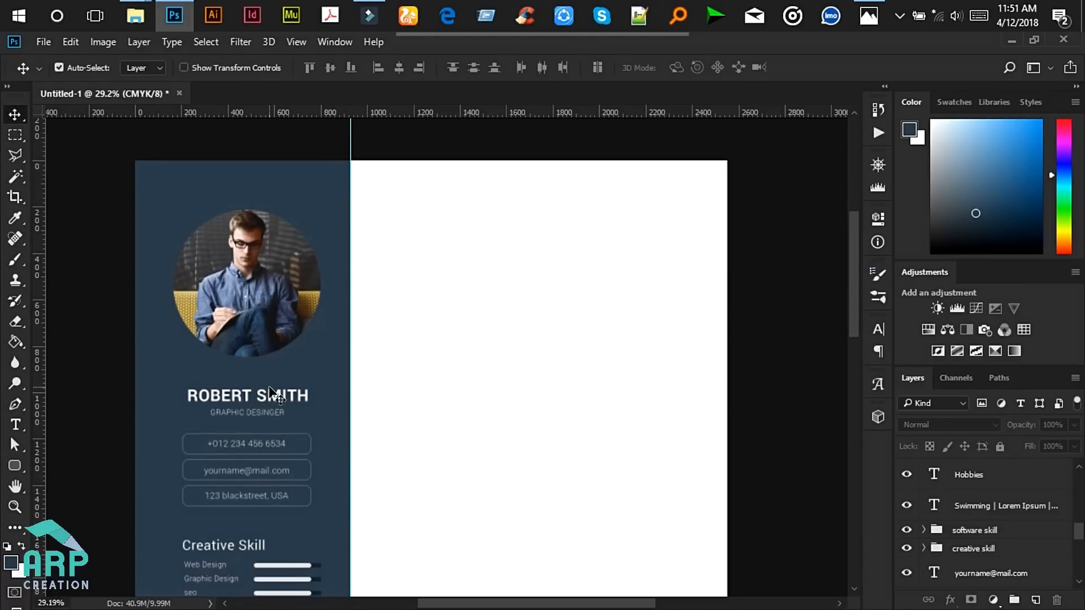
left_click(15, 424)
left_click(351, 195)
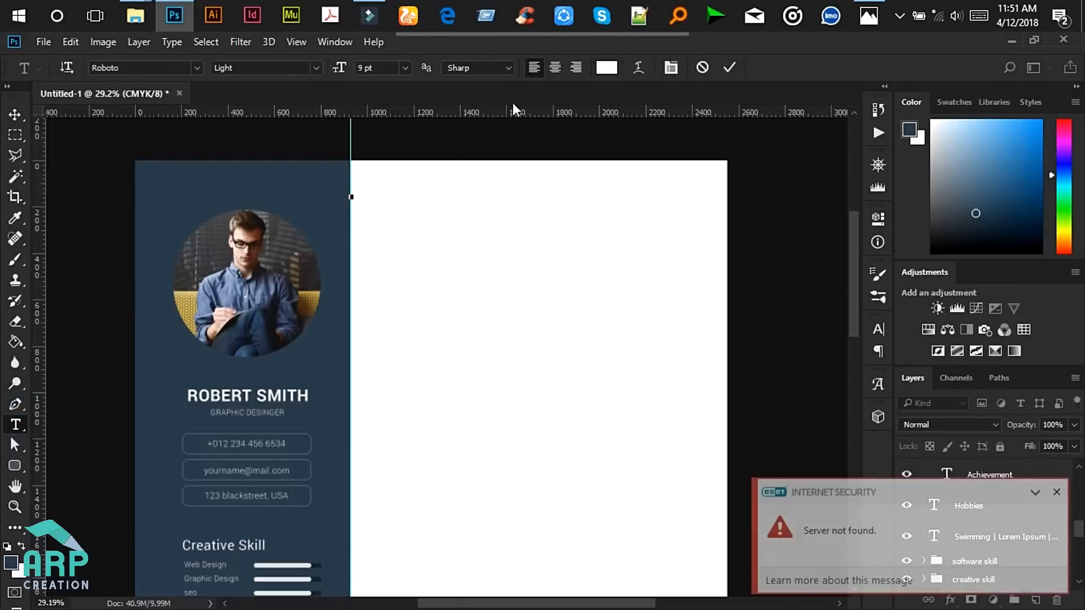
left_click(1057, 493)
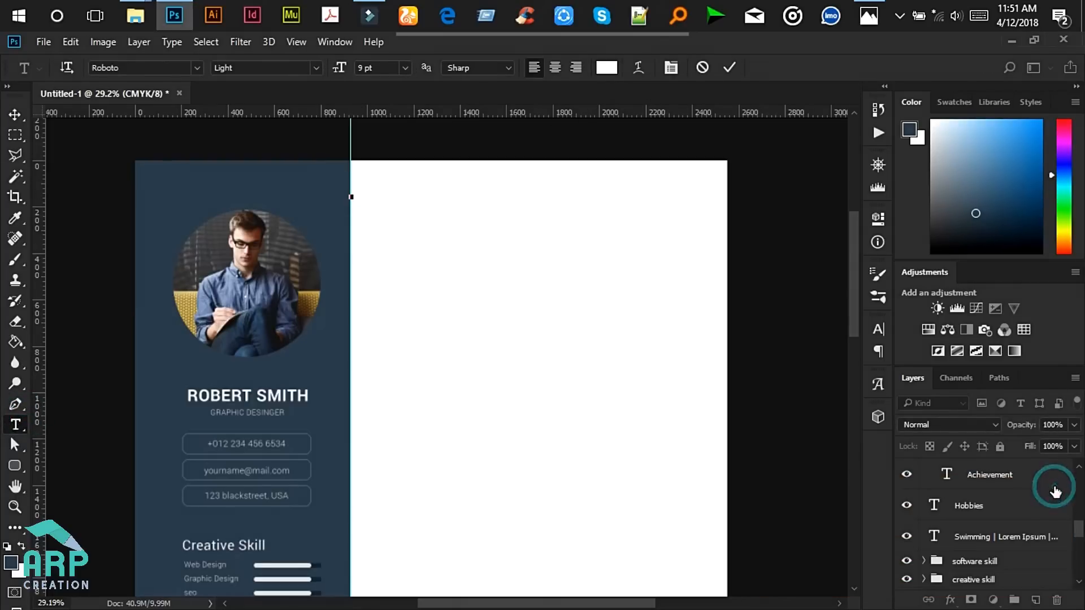
- Set the new text colour to the sidebar navy #2e404e
left_click(606, 67)
left_click(212, 181)
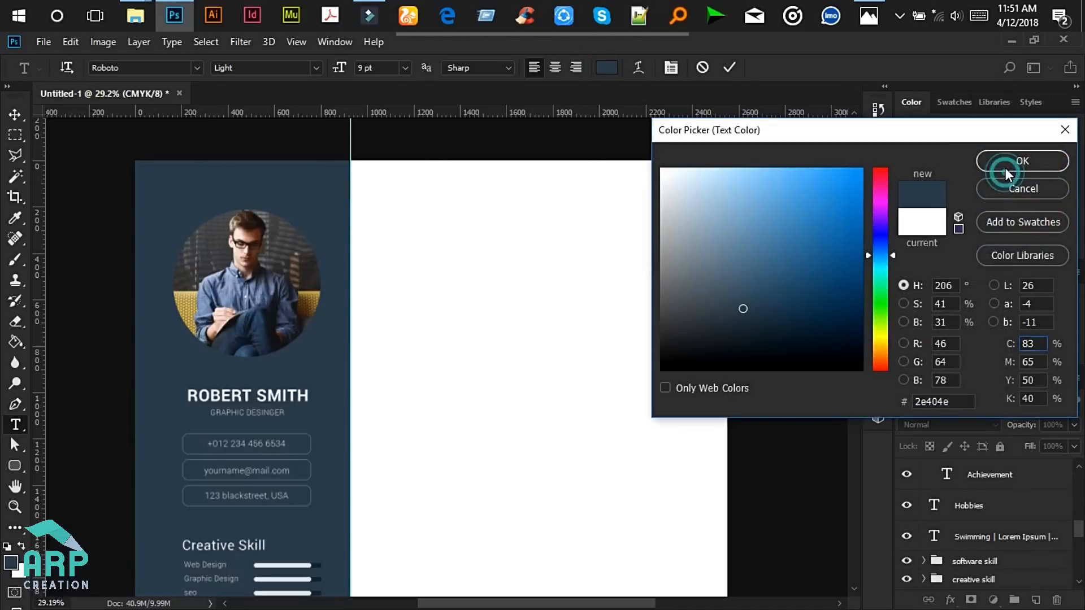
left_click(1005, 168)
scroll(346, 182, "up", 2)
scroll(342, 181, "up", 2)
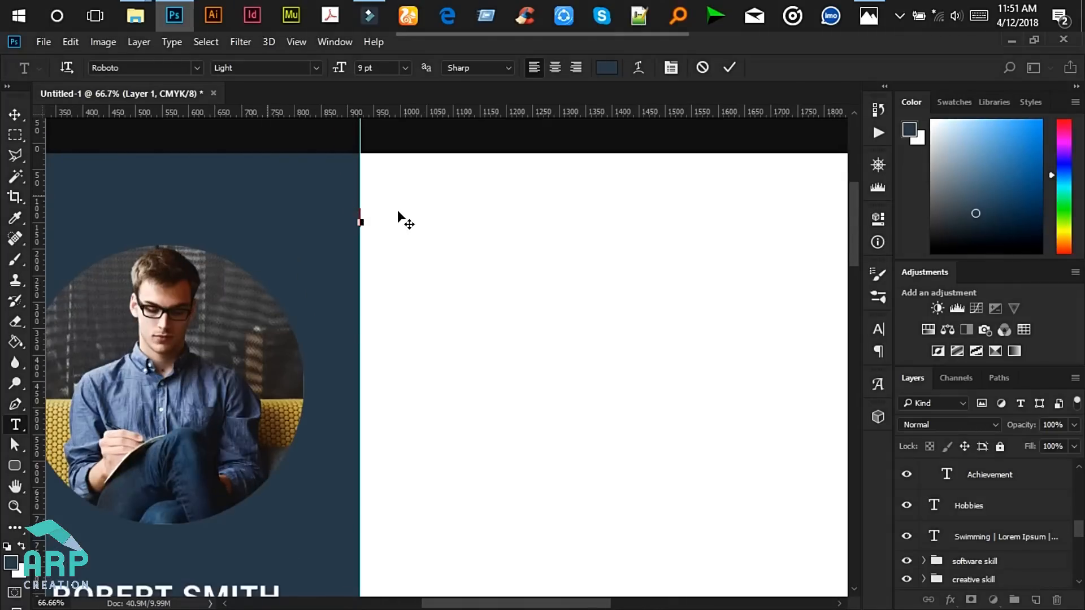
- Type a 'Profile' heading in Roboto Regular 14 pt and shift it about 77 px right
left_click(363, 227)
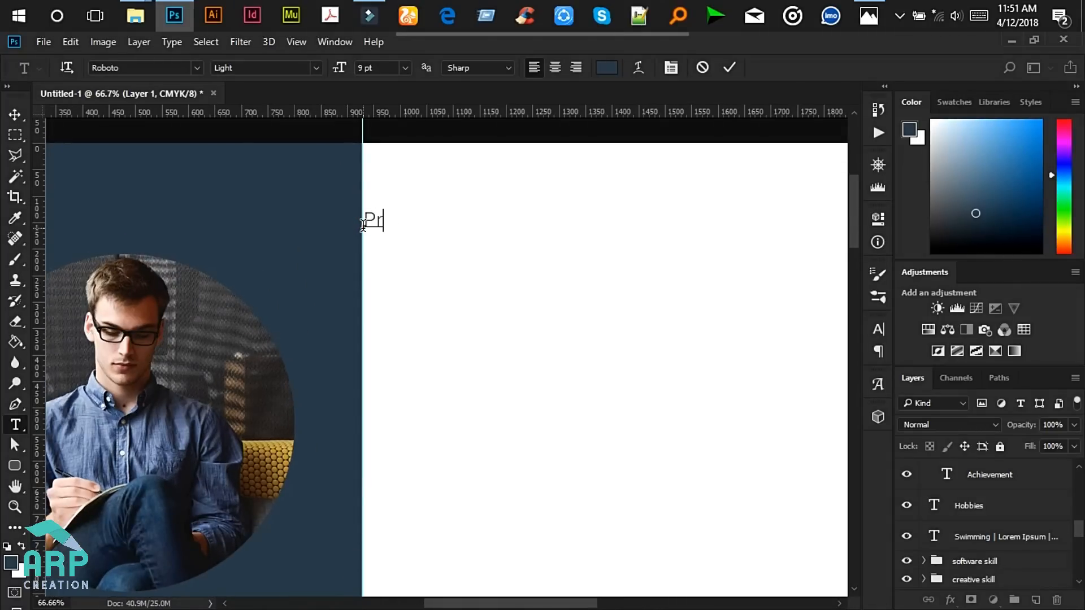
key("ctrl+a")
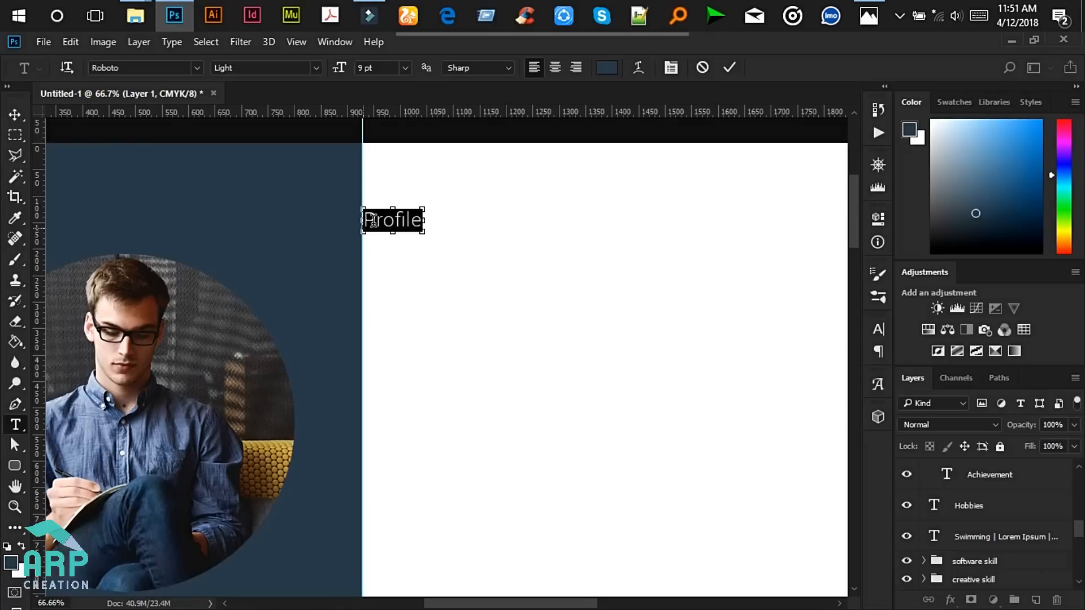
left_click(318, 66)
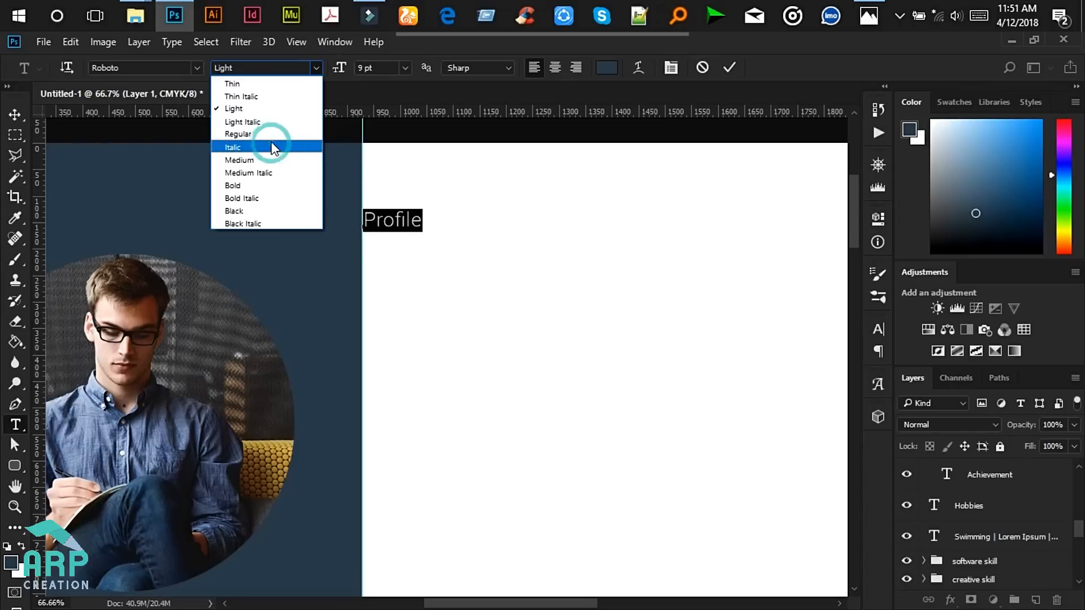
left_click(276, 135)
left_click(364, 68)
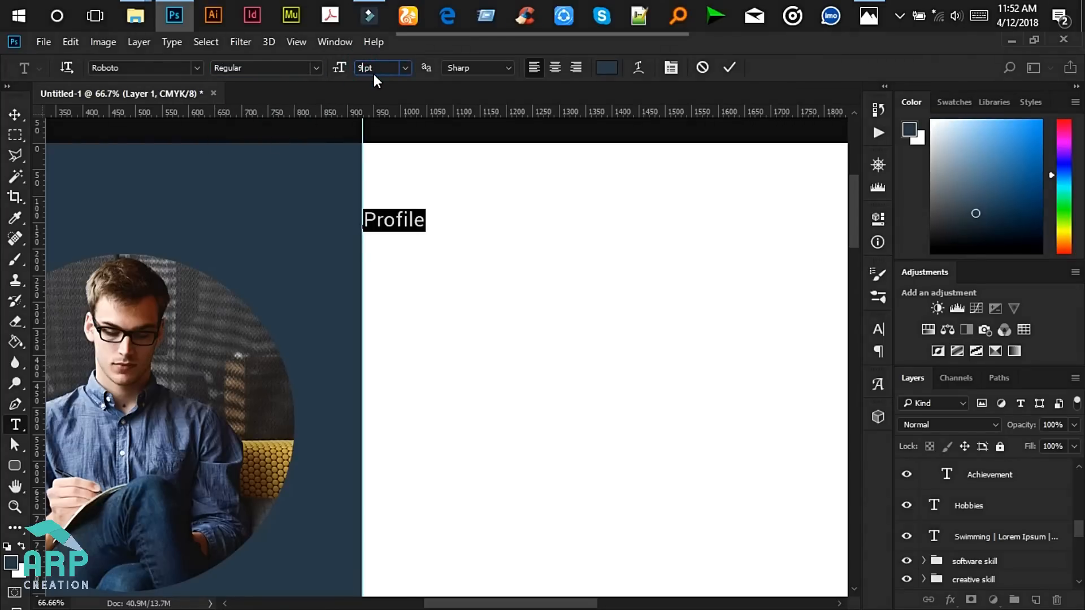
type("14")
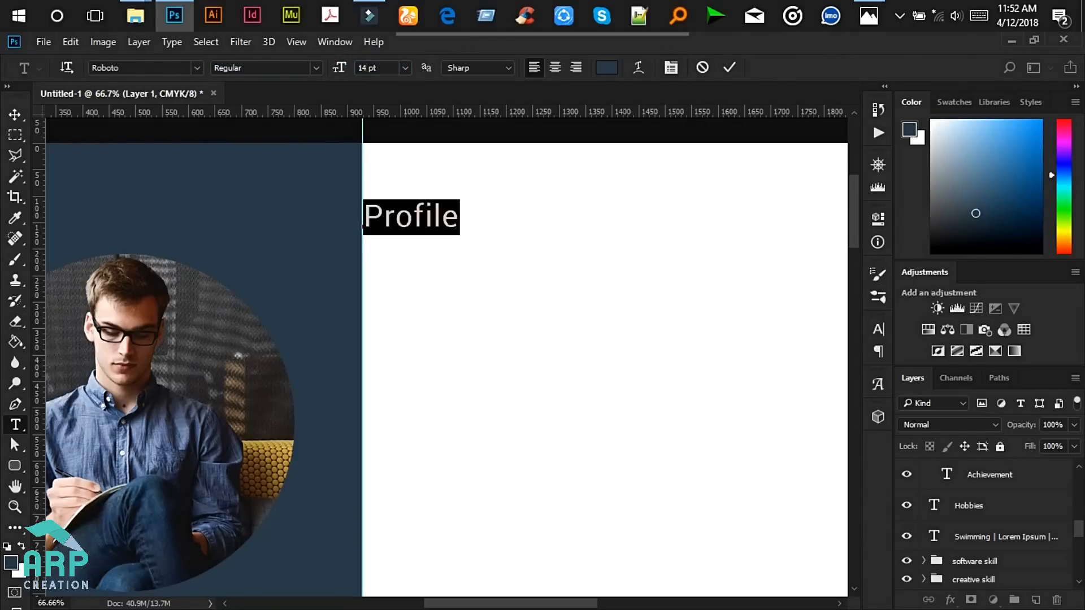
left_click(443, 222)
left_click_drag(436, 274, 479, 277)
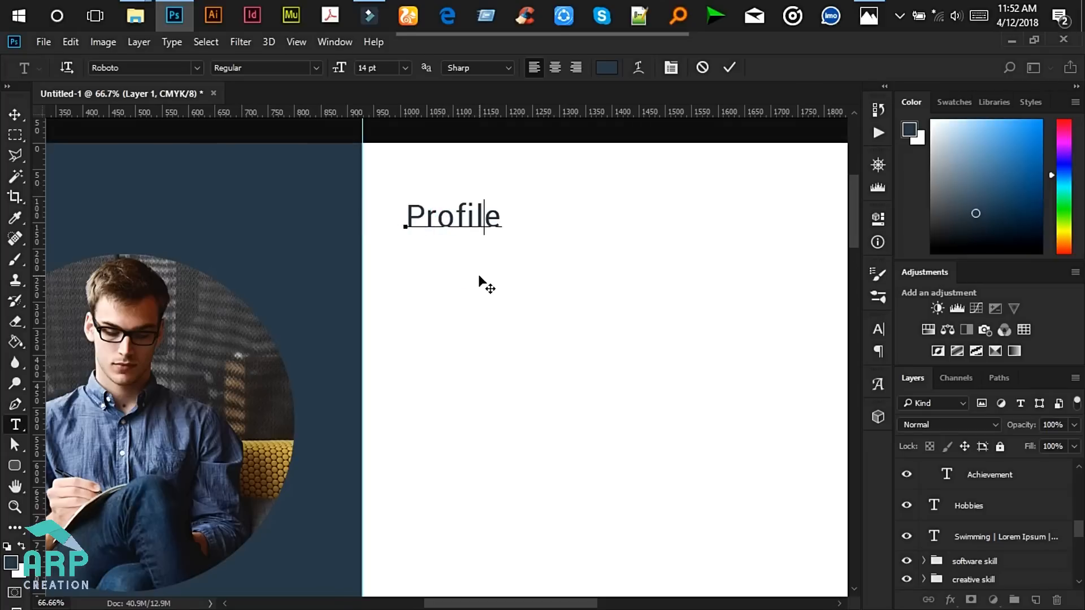
- Compare with the reference mockup and commit the Profile heading
scroll(608, 294, "down", 3)
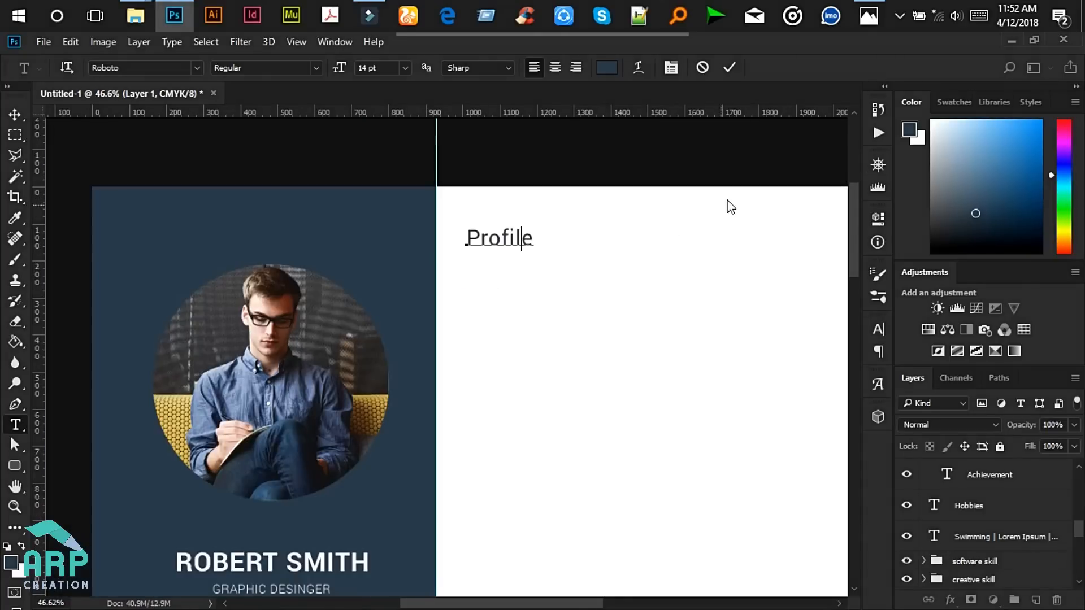
left_click(868, 17)
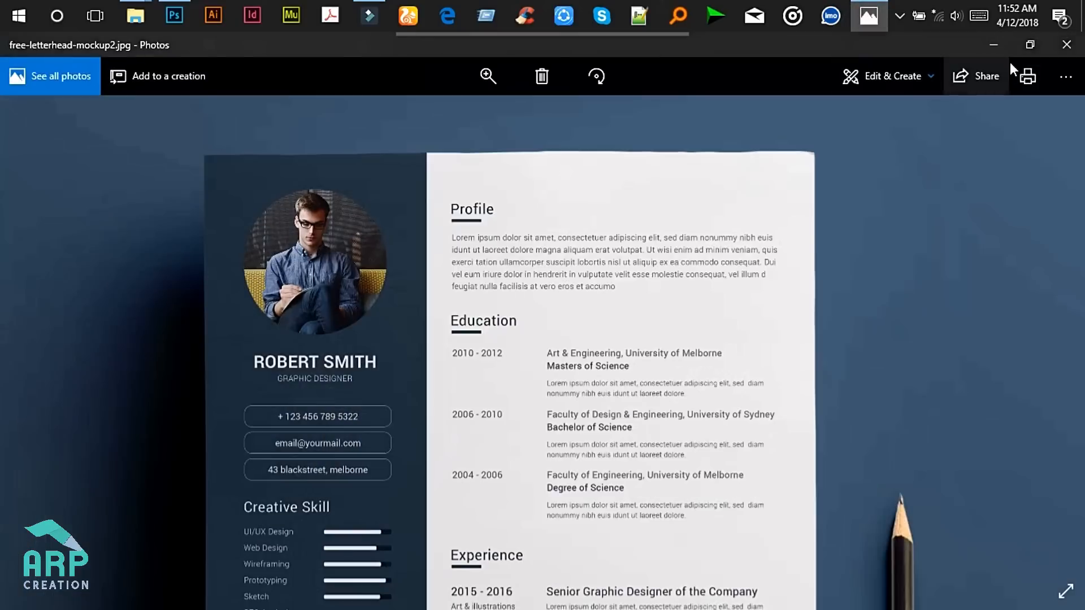
left_click(995, 44)
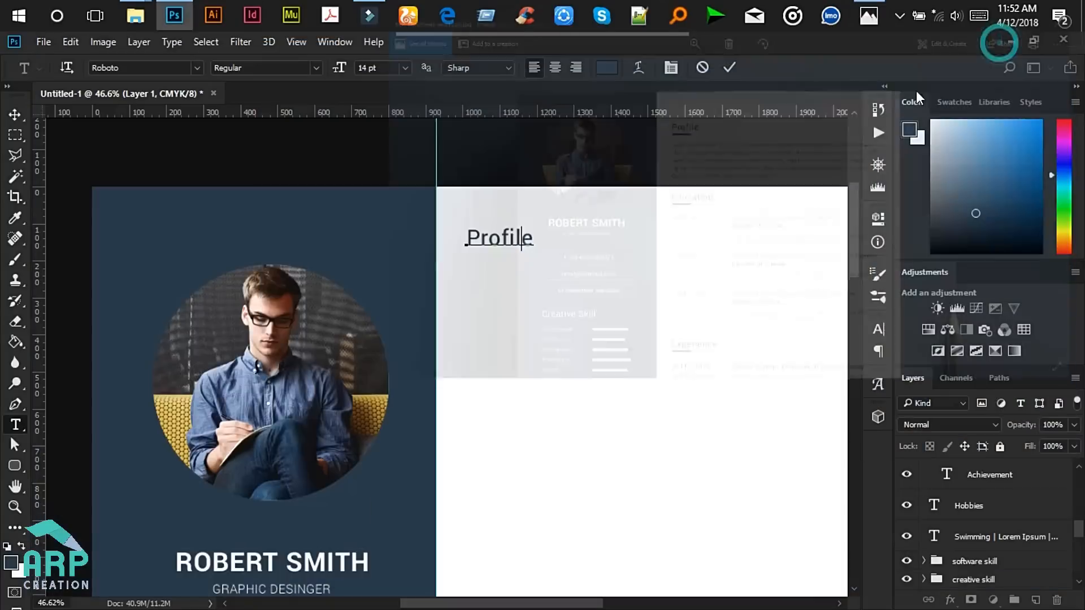
left_click(729, 68)
scroll(729, 361, "down", 5)
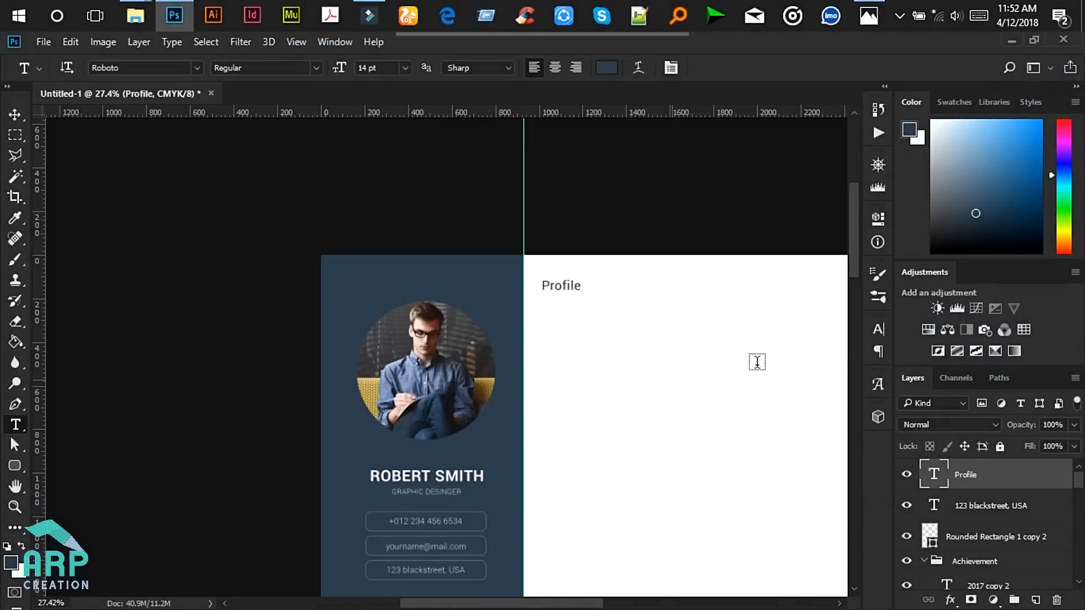
scroll(778, 360, "up", 5)
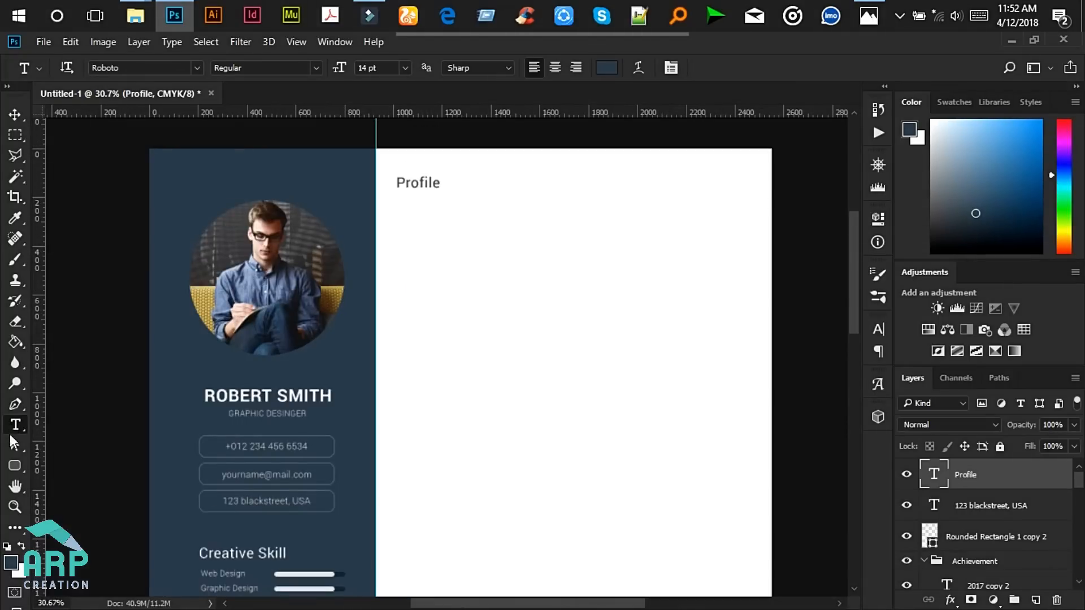
left_click(15, 465)
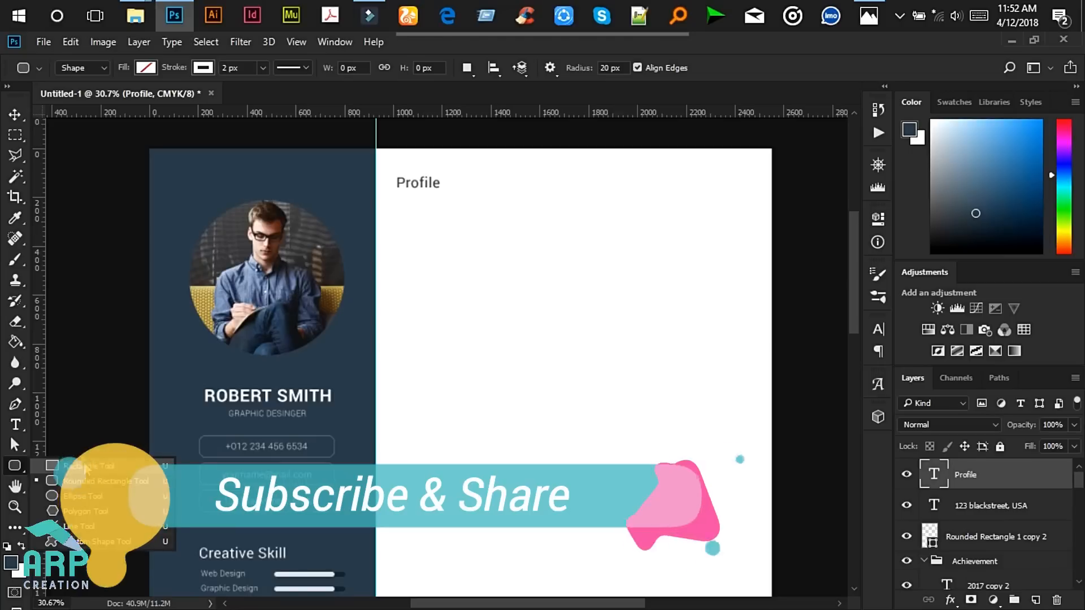
- Draw a thin rectangle under Profile with no stroke and a dark navy fill
left_click(85, 467)
scroll(407, 181, "up", 2)
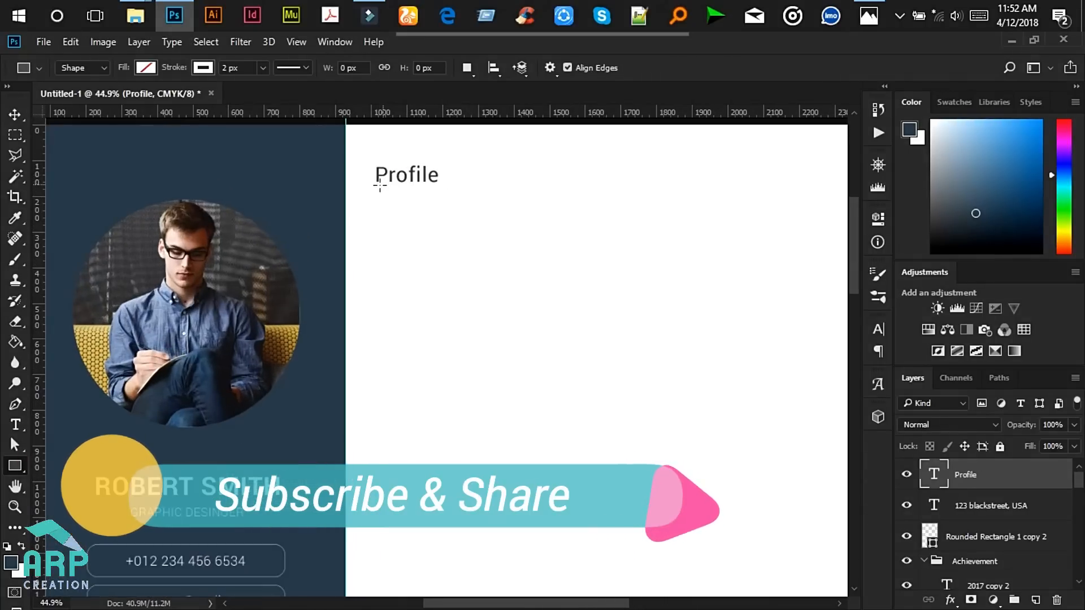
left_click_drag(376, 194, 412, 196)
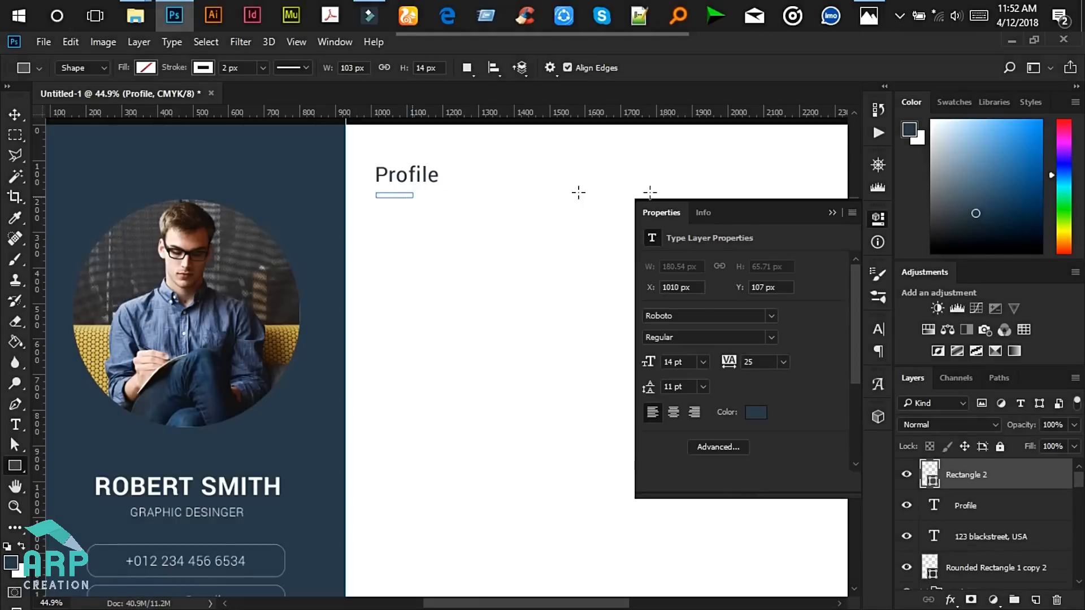
left_click(831, 214)
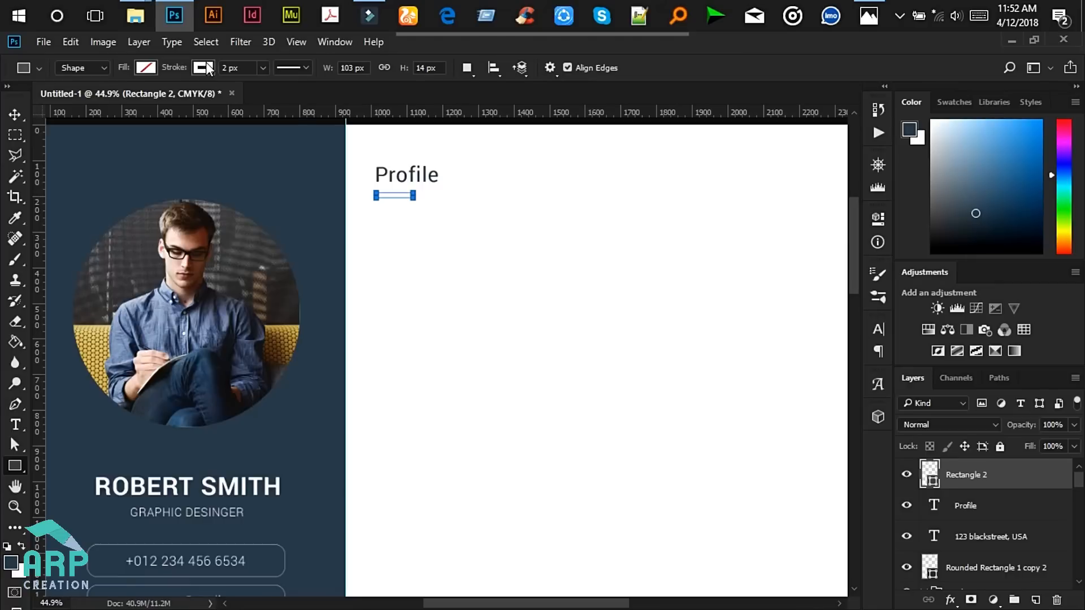
left_click(207, 63)
left_click(131, 96)
left_click(145, 61)
left_click(146, 68)
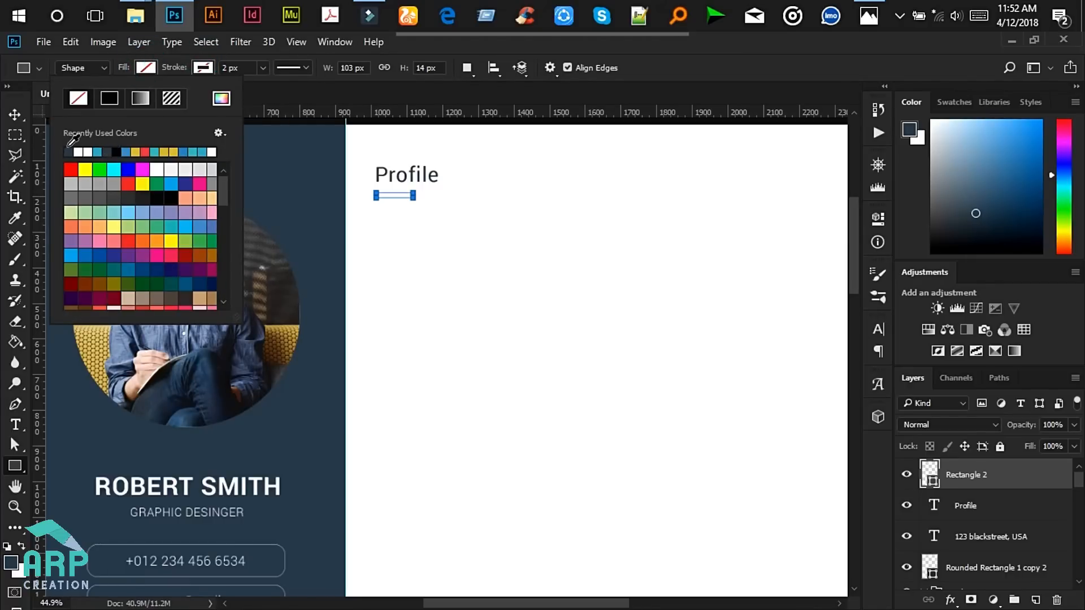
left_click(69, 152)
left_click(15, 114)
left_click(15, 114)
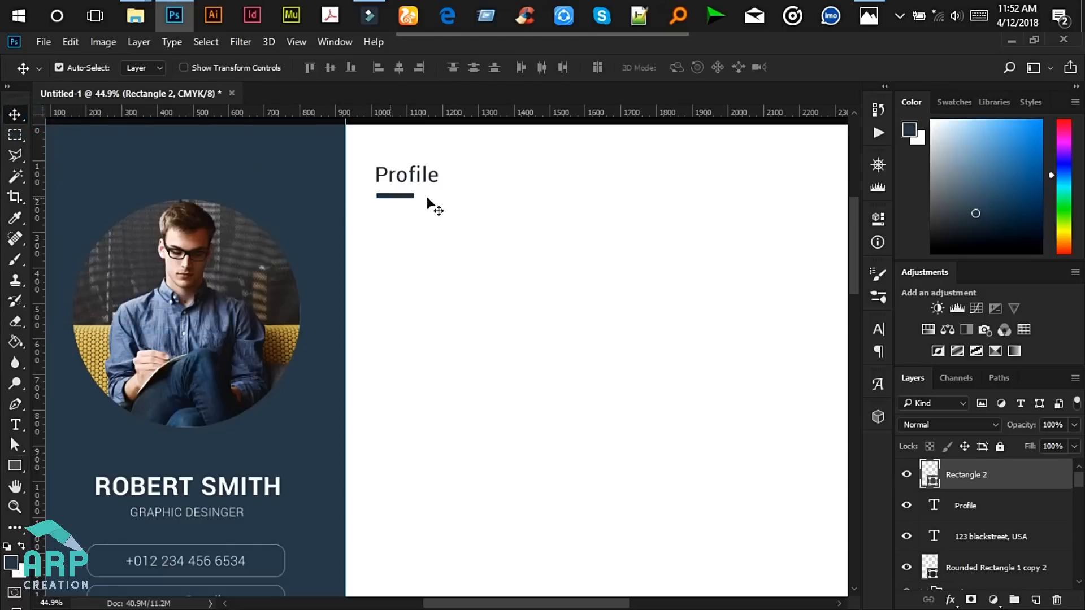
- Add a vertical guide at about X 1015 px and start new text below Profile
scroll(432, 220, "down", 2)
scroll(452, 215, "up", 3)
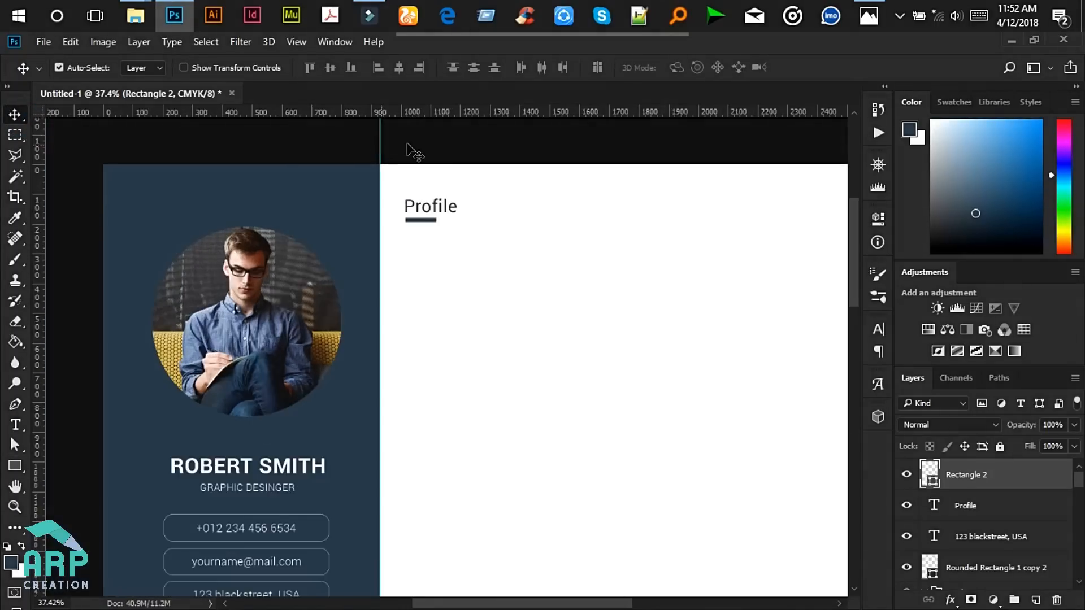
scroll(475, 210, "up", 2)
left_click_drag(39, 146, 403, 191)
left_click_drag(385, 216, 388, 217)
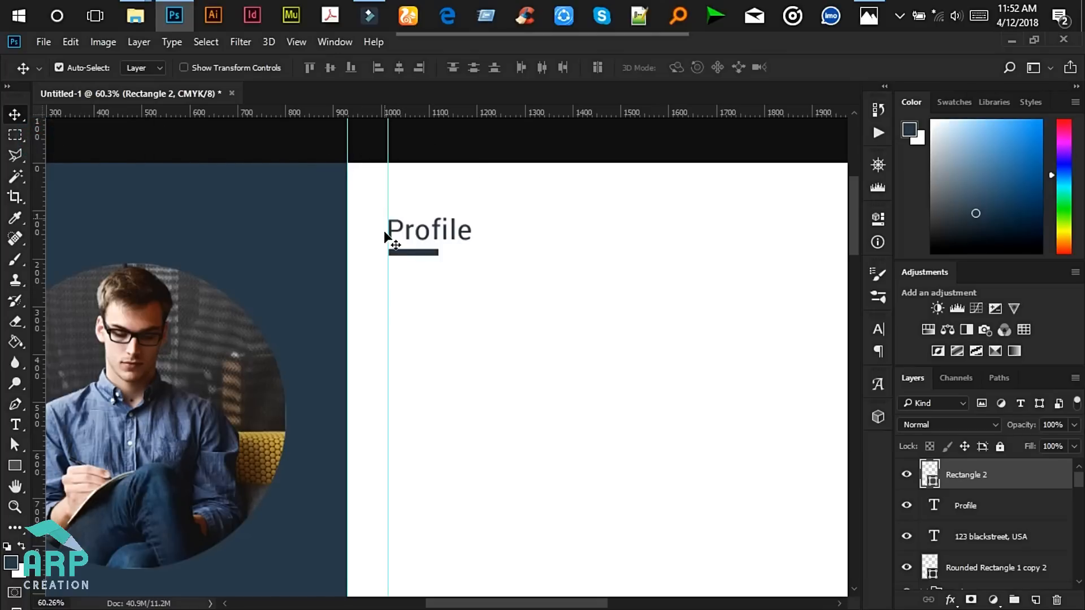
scroll(402, 293, "up", 5)
scroll(402, 262, "down", 6)
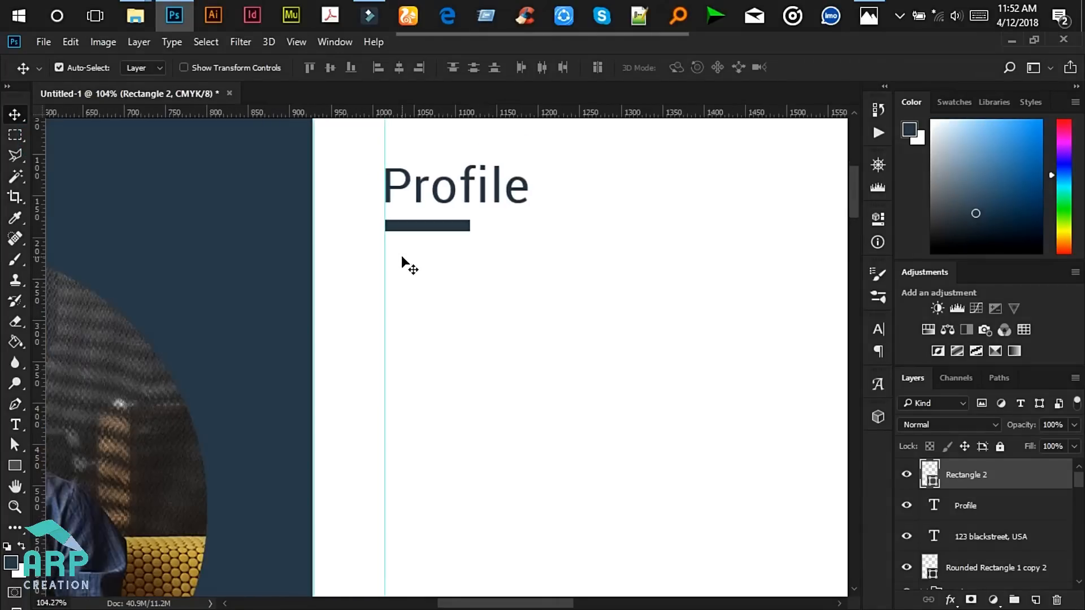
left_click(15, 426)
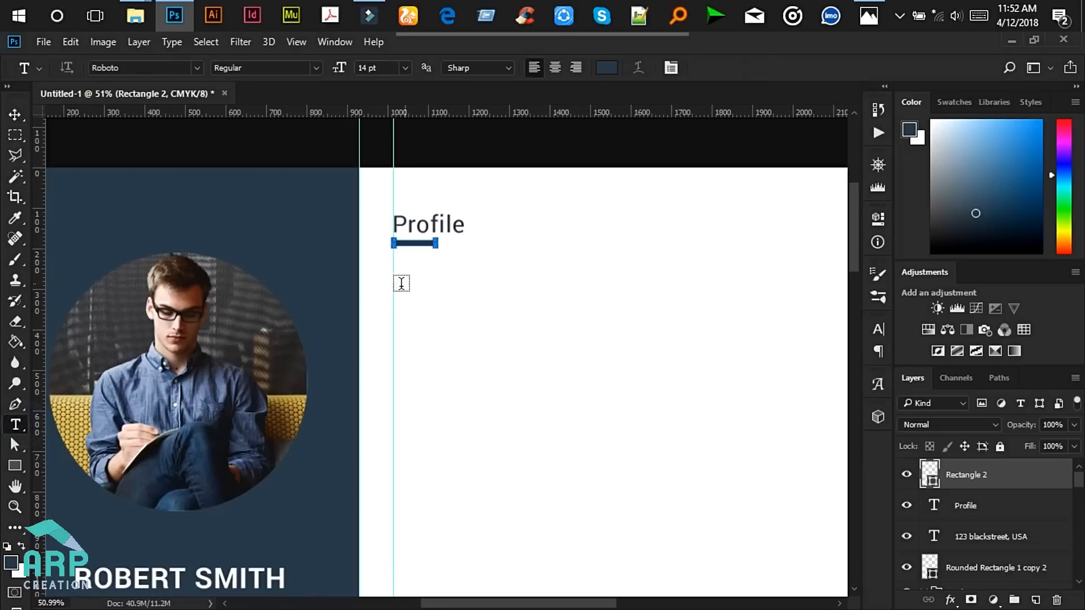
left_click(395, 267)
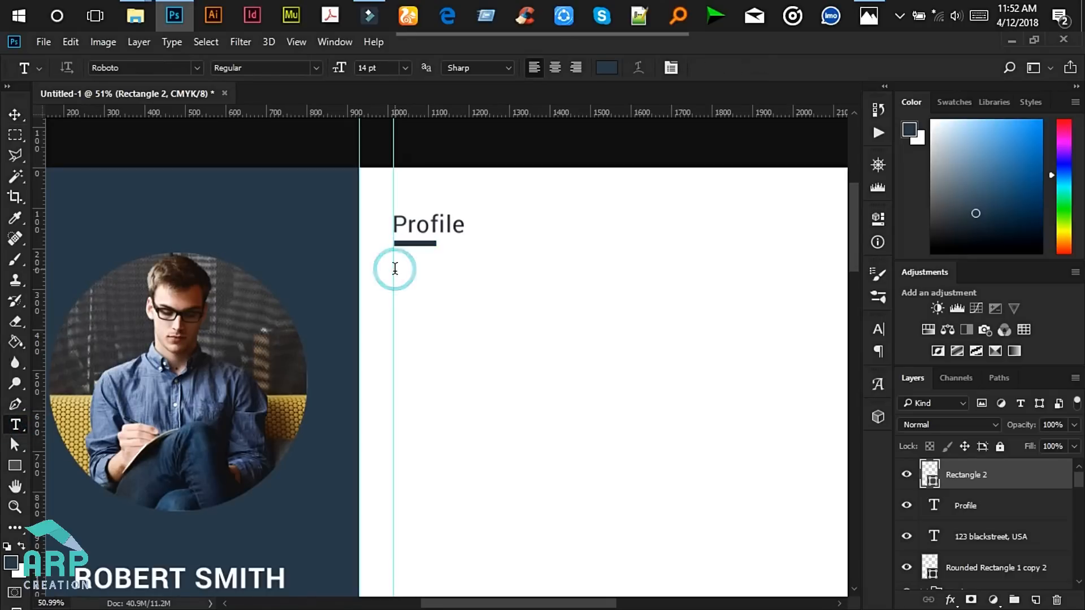
- Fill the new text layer with Lorem Ipsum placeholder text and check the mockup
left_click(171, 42)
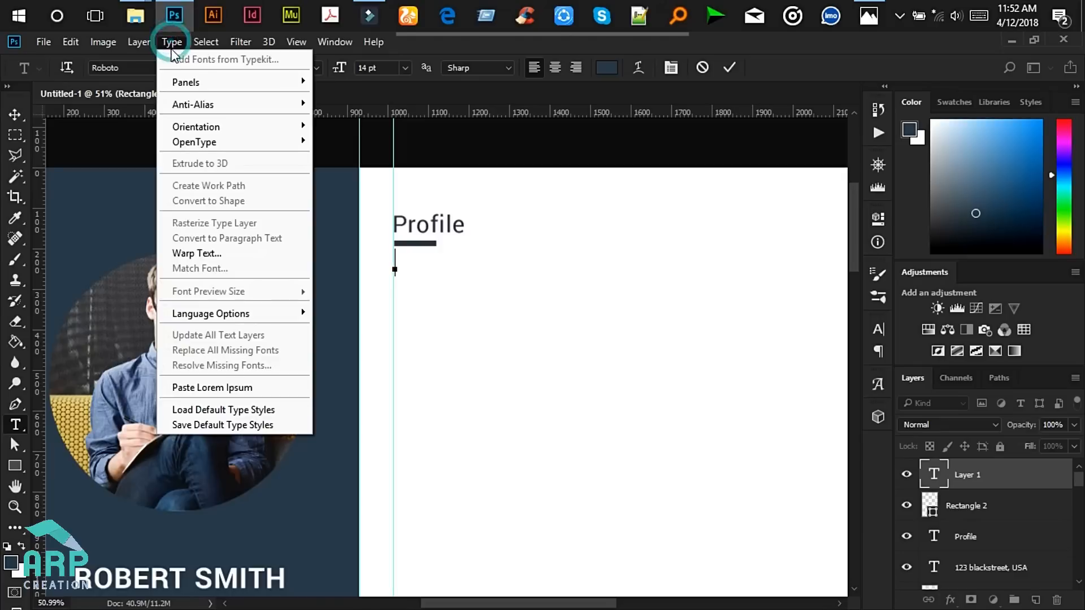
left_click(197, 387)
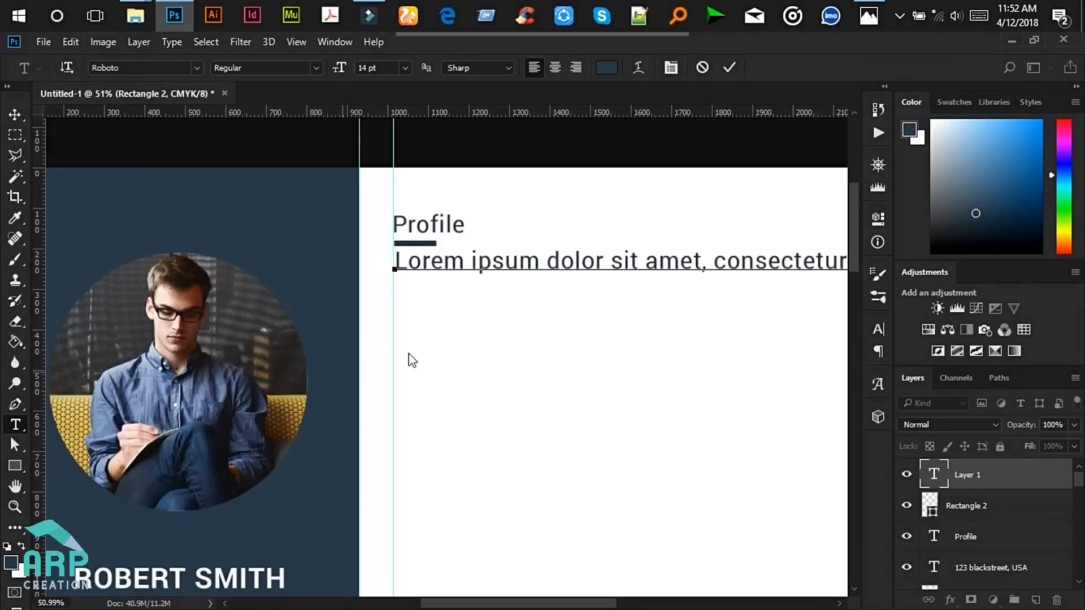
left_click(869, 16)
left_click(994, 47)
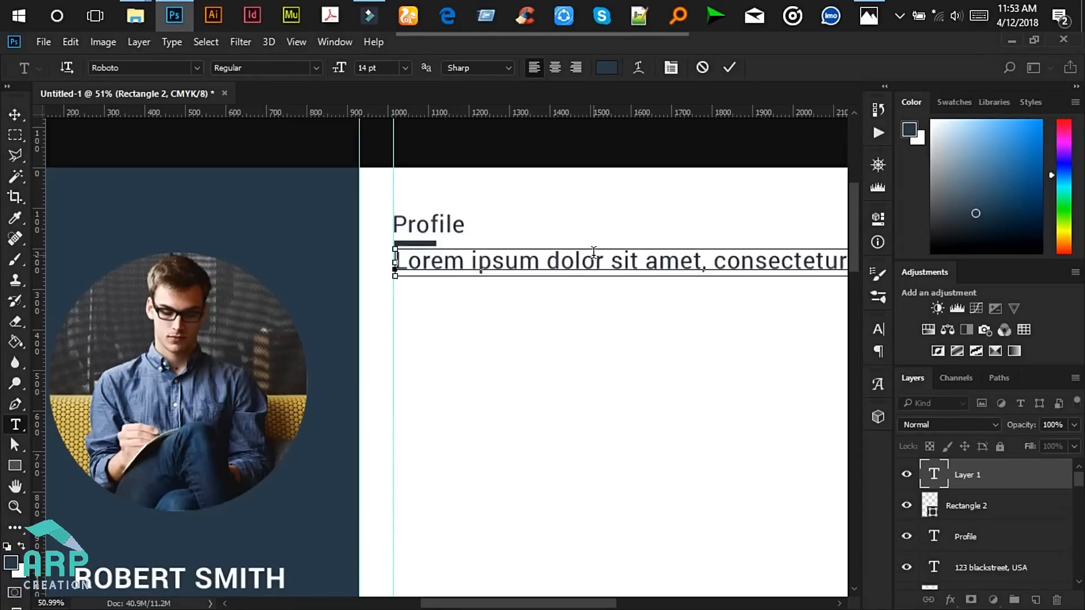
- Set the placeholder paragraph to Roboto Light 8 pt
key("ctrl+a")
left_click(316, 67)
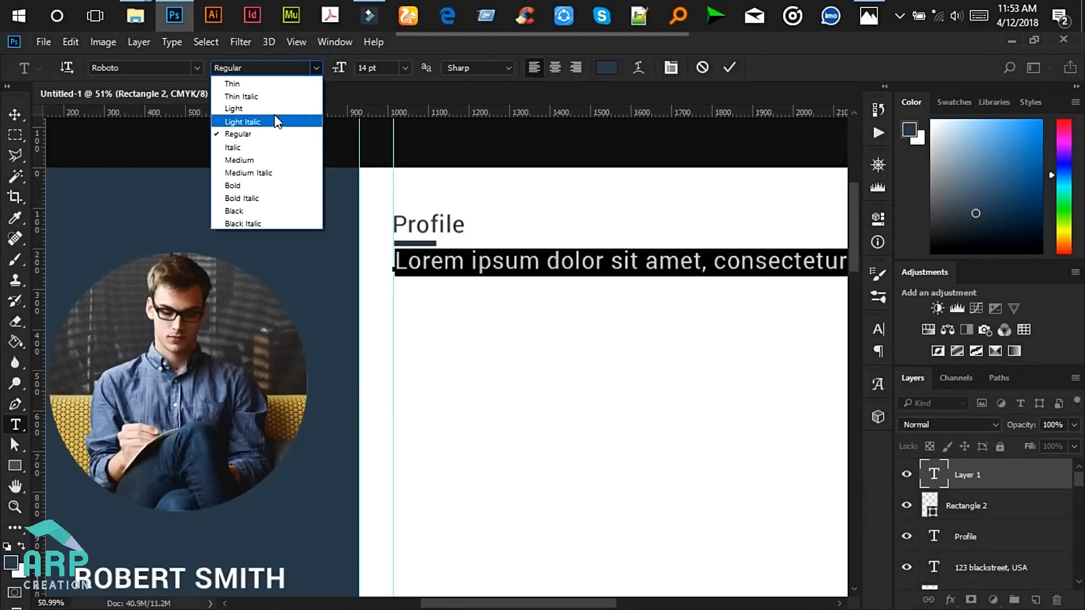
left_click(248, 107)
left_click(403, 71)
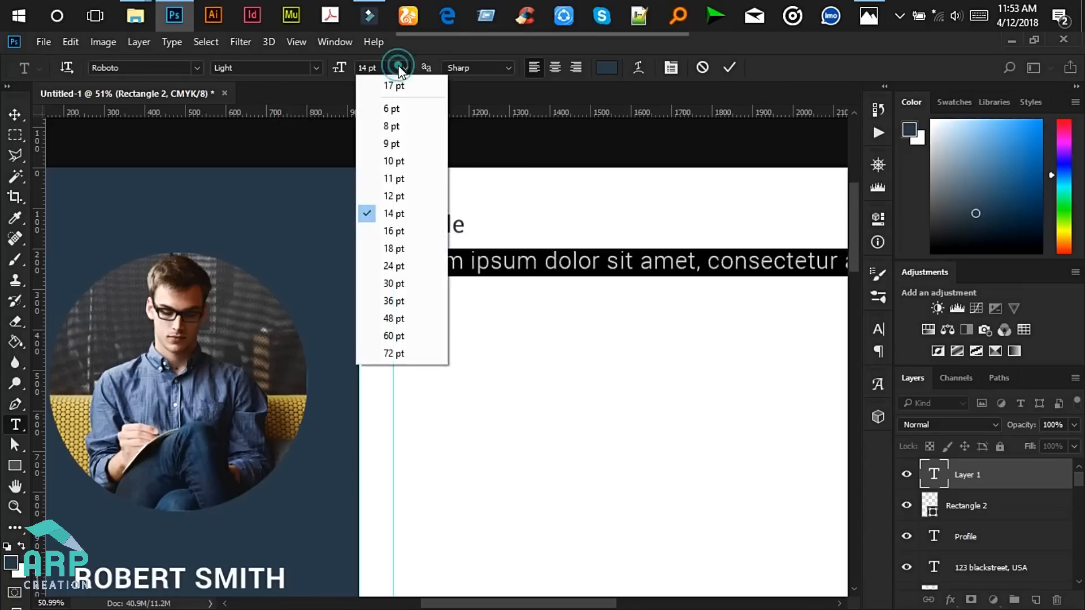
left_click(402, 130)
left_click(546, 272)
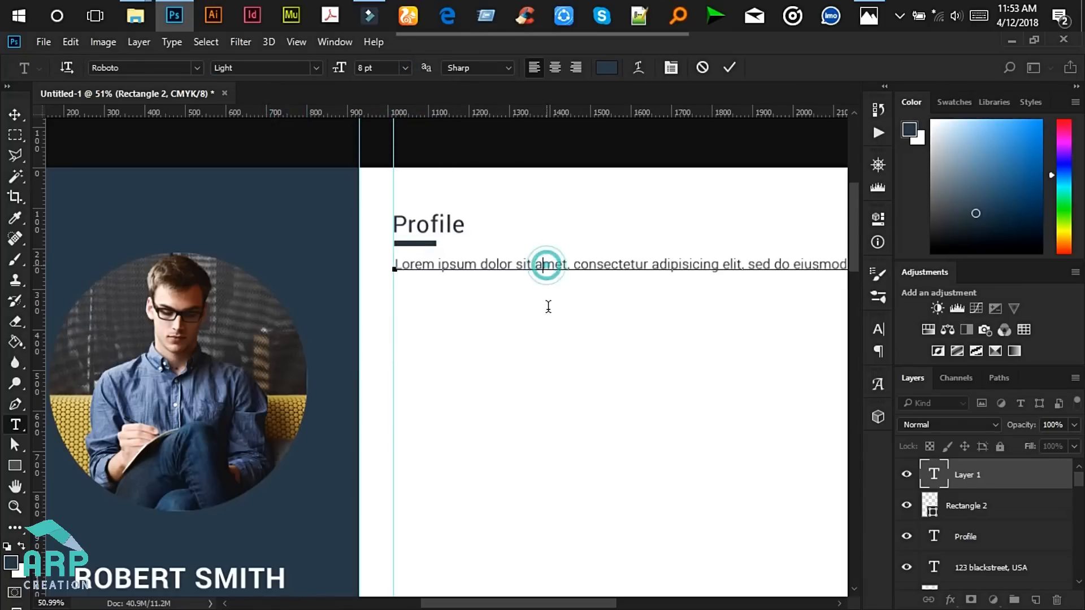
- Recheck the reference mockup and select the whole placeholder line
scroll(547, 316, "down", 2)
left_click_drag(489, 604, 512, 604)
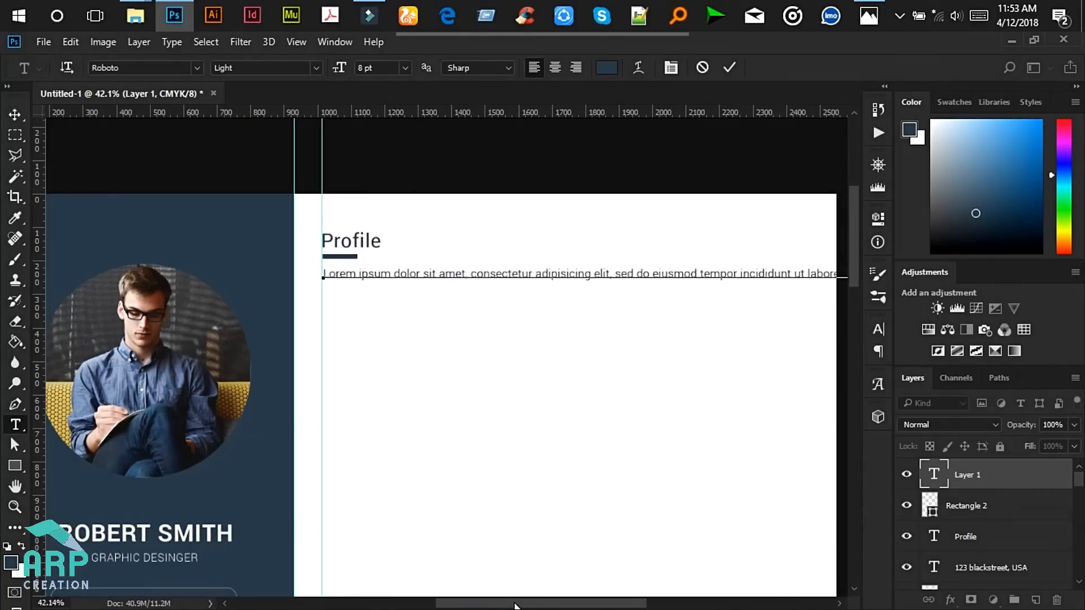
left_click(869, 16)
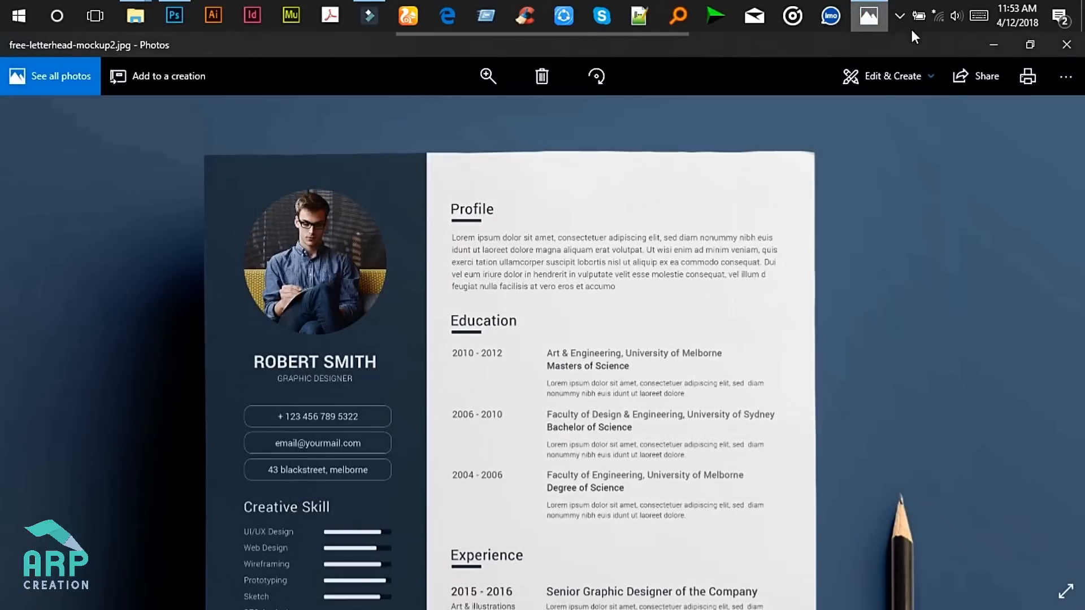
left_click(995, 47)
left_click_drag(551, 603, 570, 603)
scroll(281, 245, "up", 3)
key("ctrl+a")
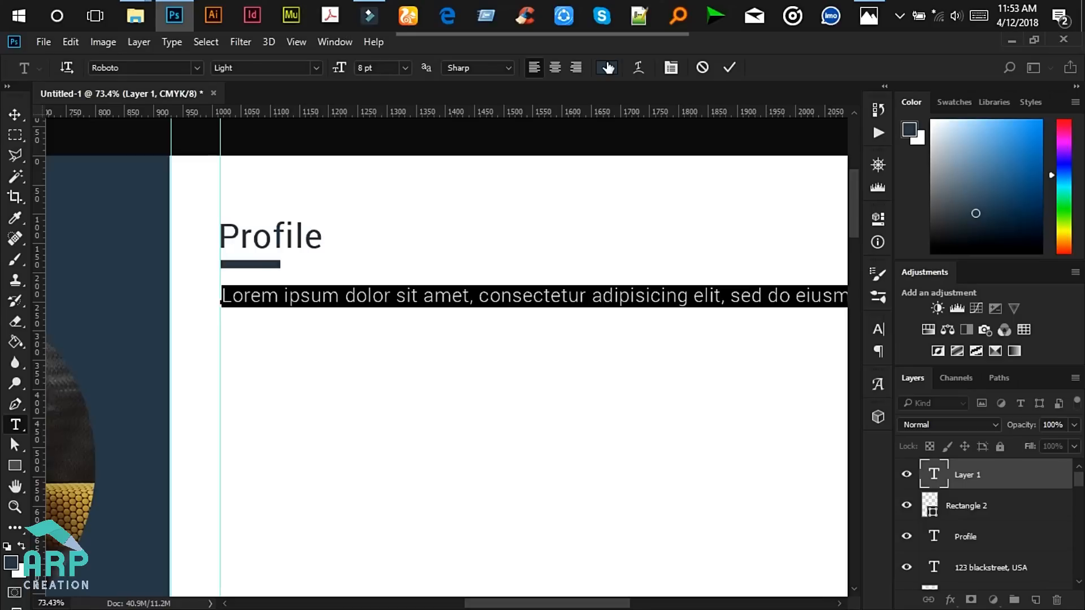
- Colour the placeholder text dark grey #2b2b2b and commit it
left_click(606, 67)
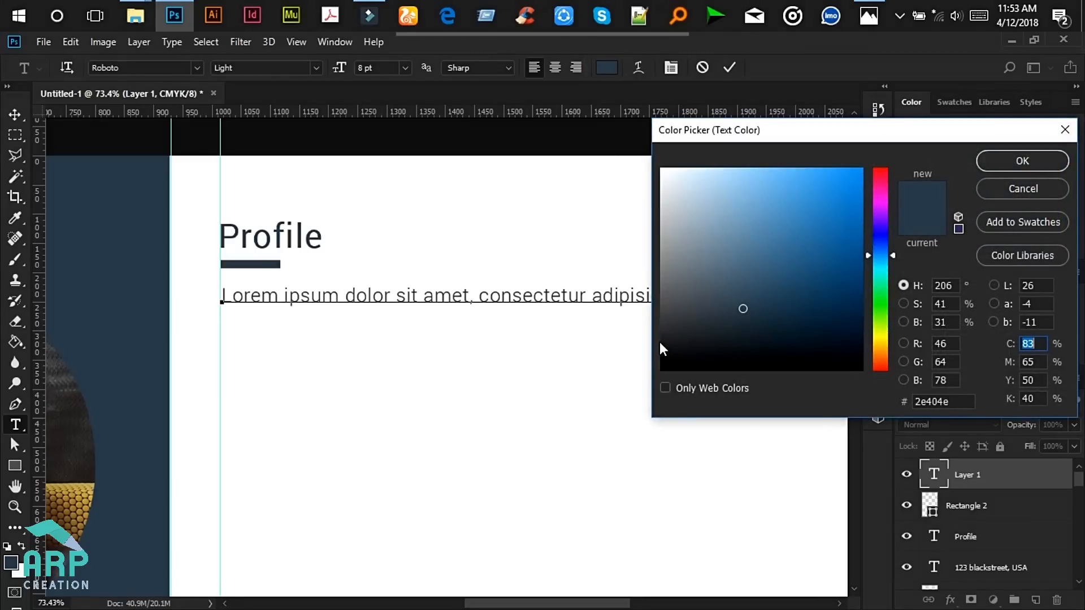
left_click(663, 337)
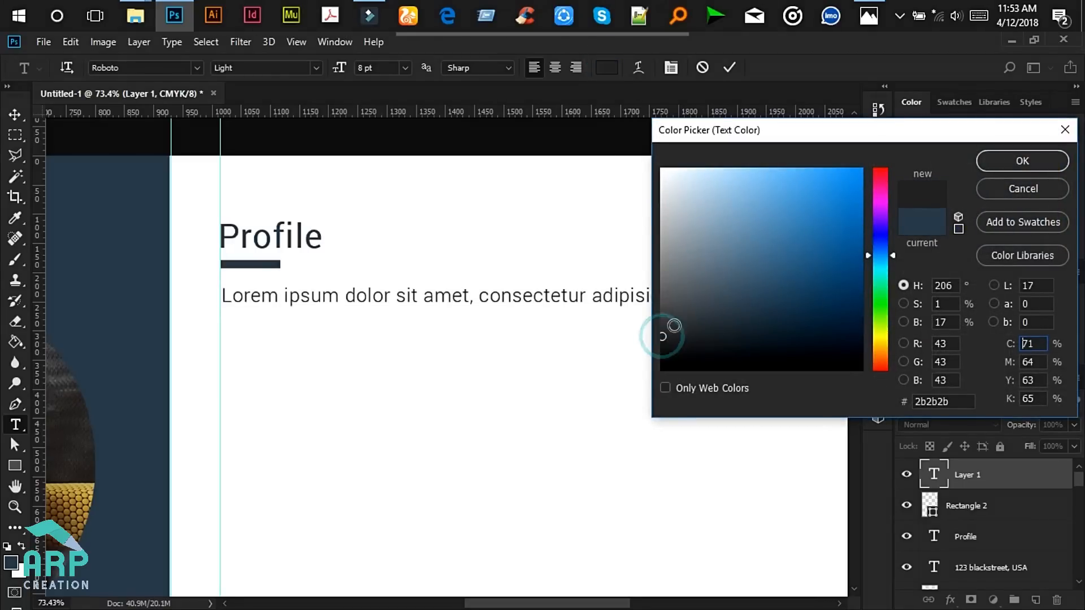
left_click(989, 159)
left_click(497, 289)
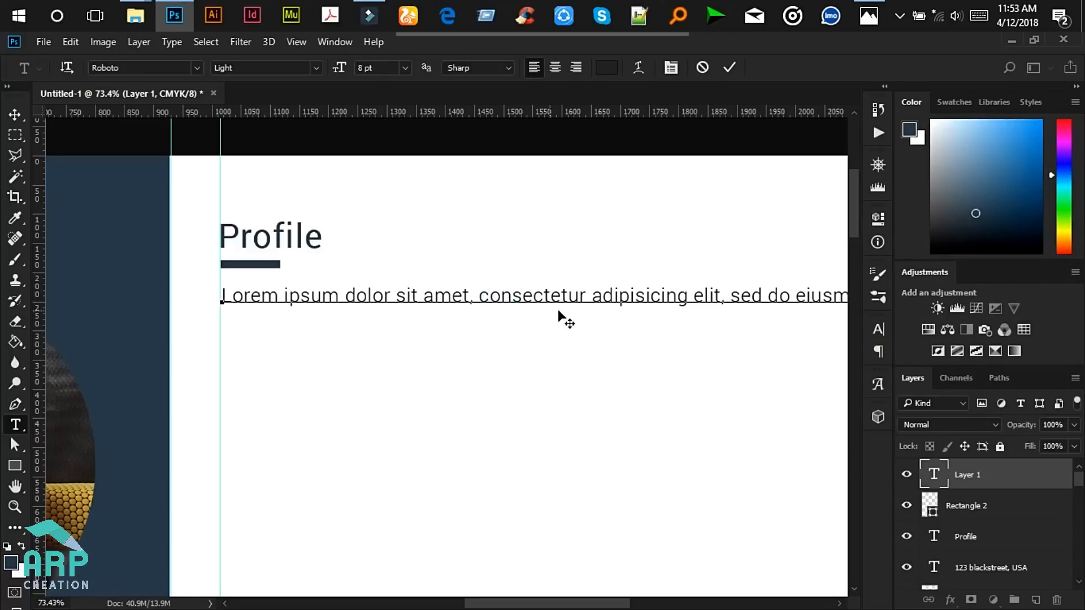
scroll(724, 303, "down", 3)
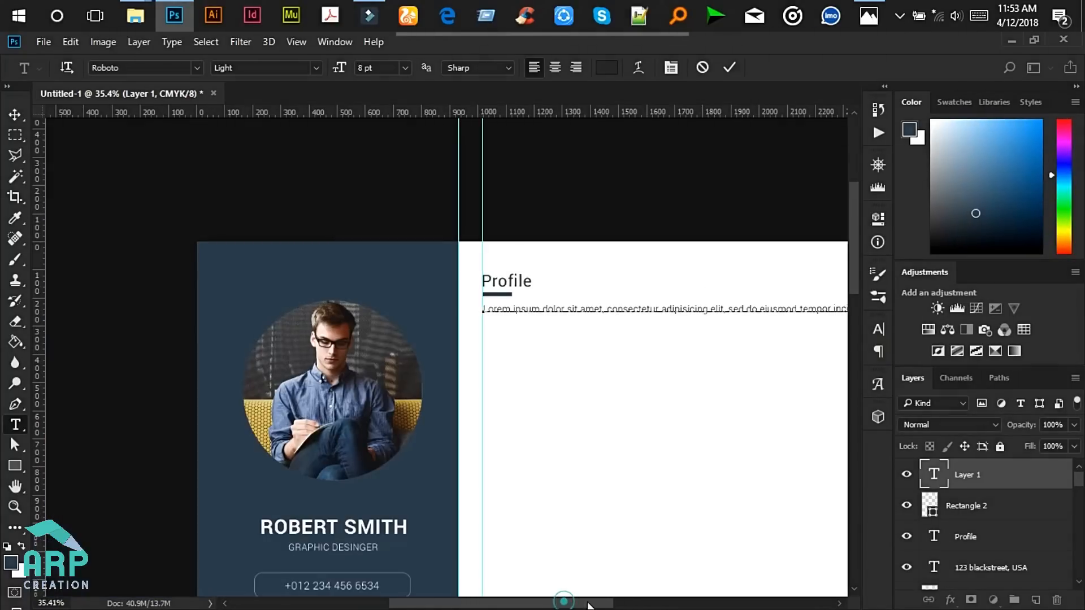
left_click_drag(583, 605, 644, 603)
key("ctrl+Return")
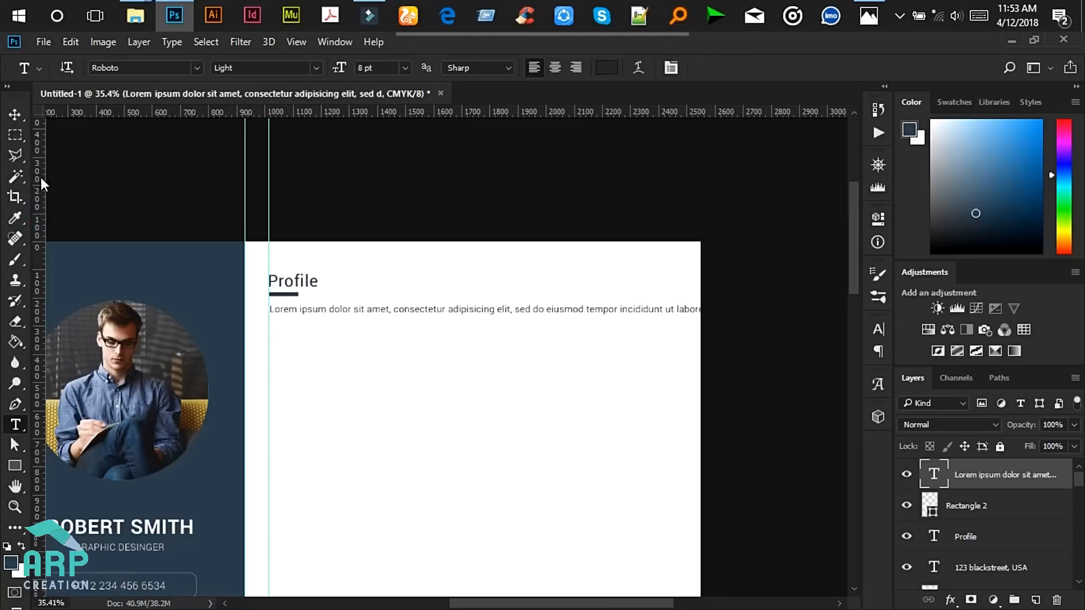
- Add a right-margin guide and break the paragraph before 'ut labore', 'ullamco' and after 'reprehe'
left_click_drag(37, 174, 674, 256)
left_click(665, 311)
key("Return")
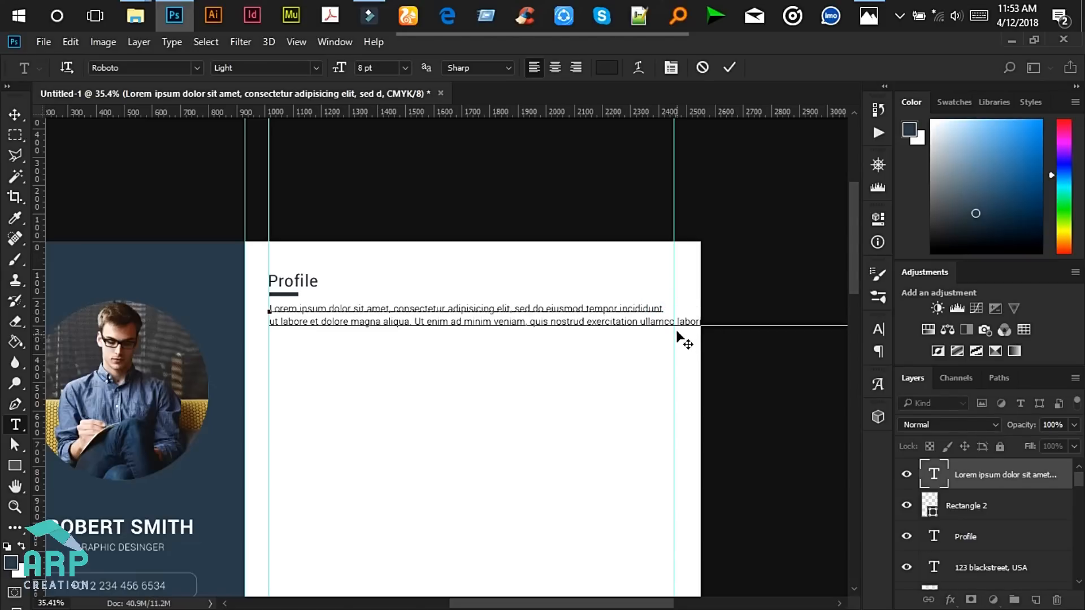
left_click(641, 321)
key("Return")
left_click(869, 17)
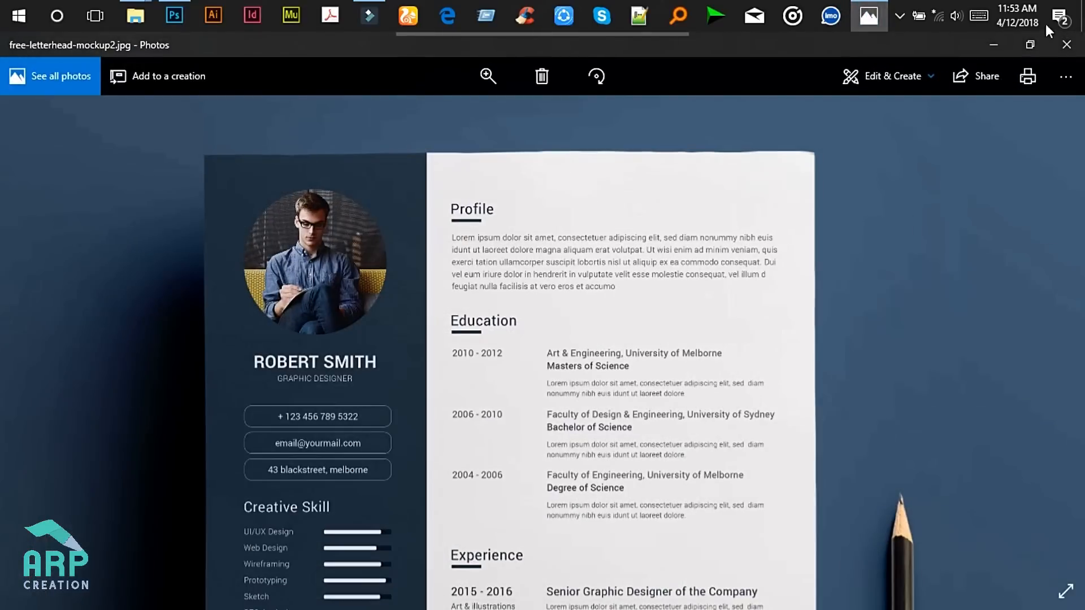
left_click(996, 42)
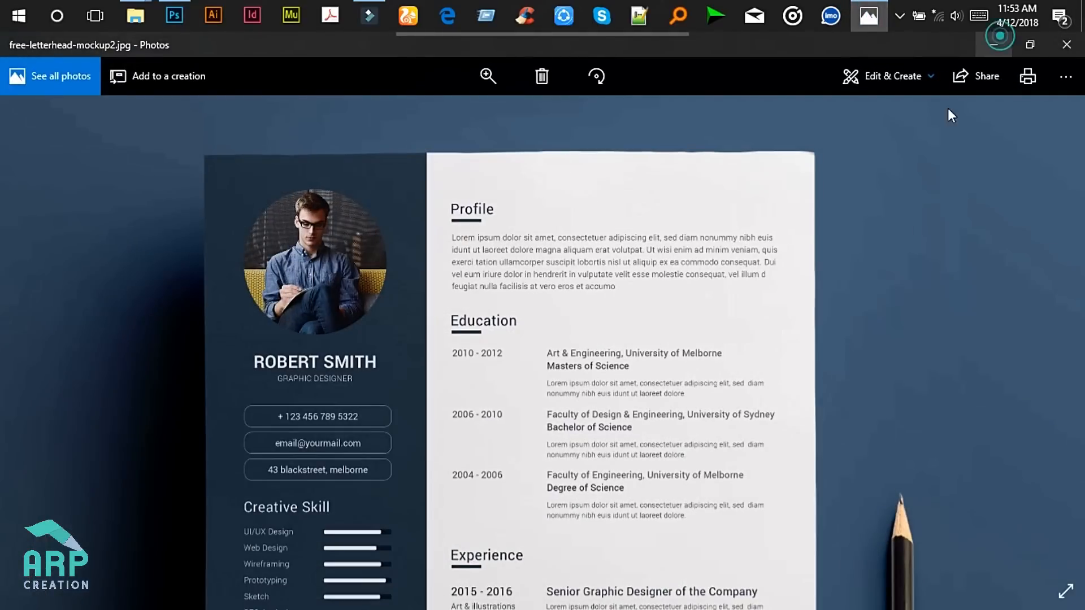
left_click(654, 335)
key("Return")
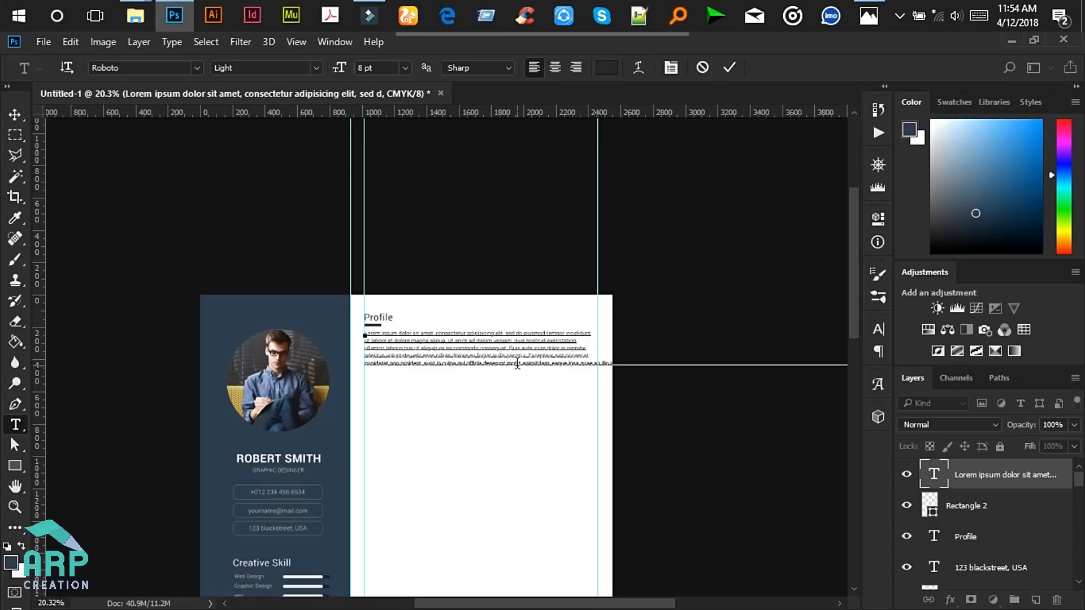
- Delete the last line's text running past the right guide so it ends cleanly
scroll(511, 363, "up", 1)
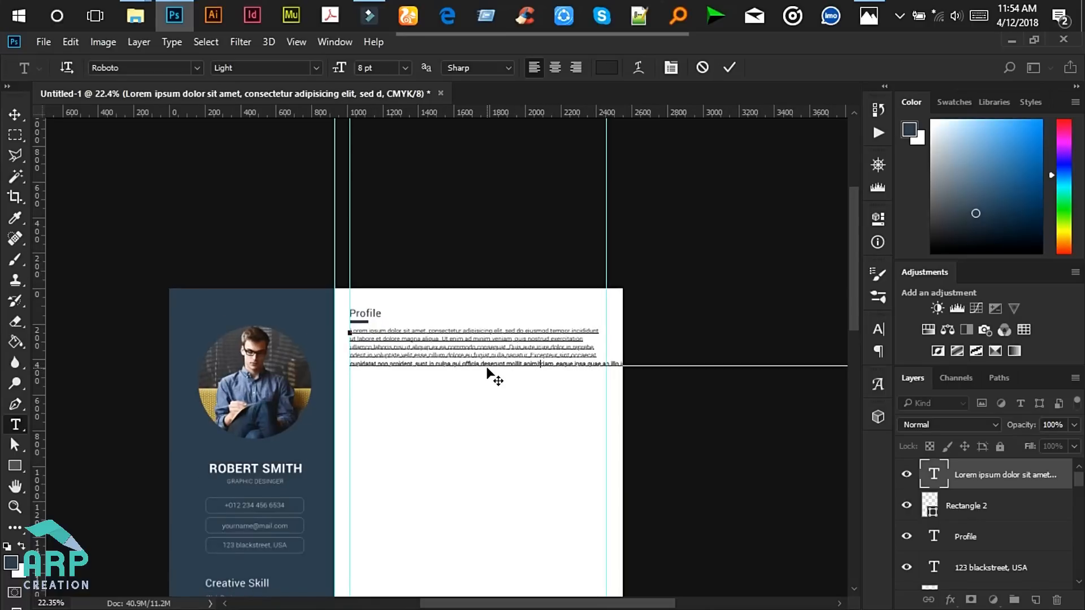
left_click_drag(488, 363, 803, 389)
key("ctrl+v")
left_click_drag(497, 364, 783, 362)
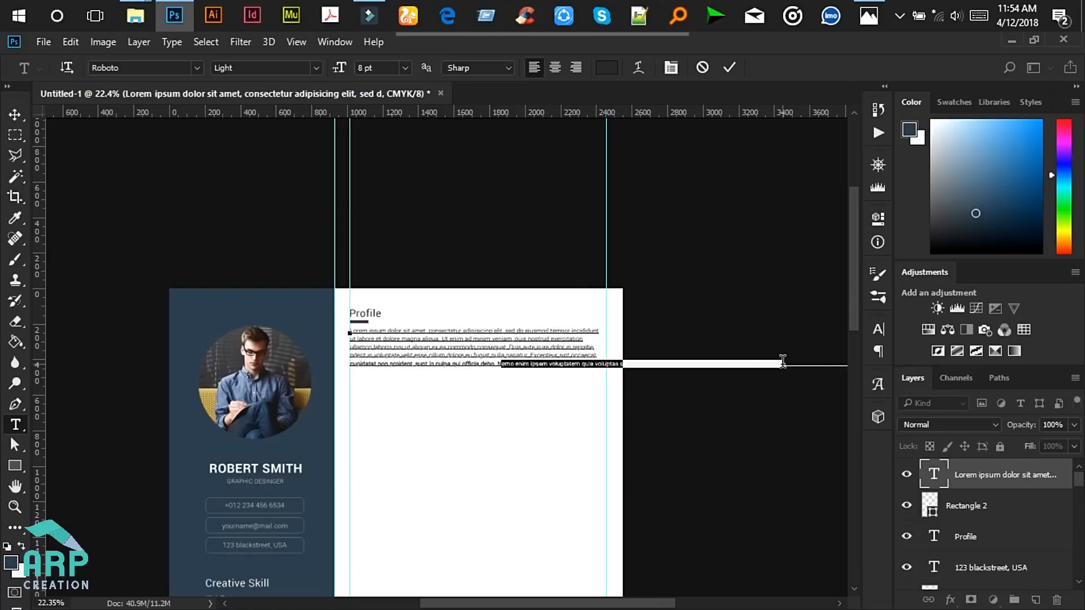
key("BackSpace")
left_click_drag(500, 363, 809, 360)
key("BackSpace")
left_click_drag(497, 364, 860, 367)
key("BackSpace")
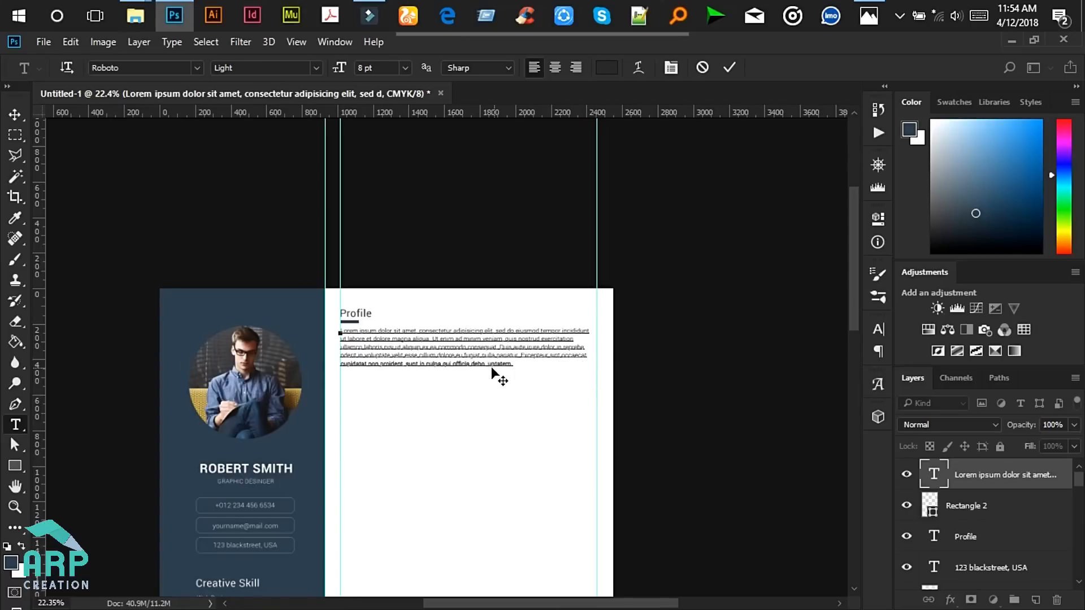
- Commit the paragraph and nudge it one pixel right
scroll(418, 376, "up", 2)
left_click(730, 68)
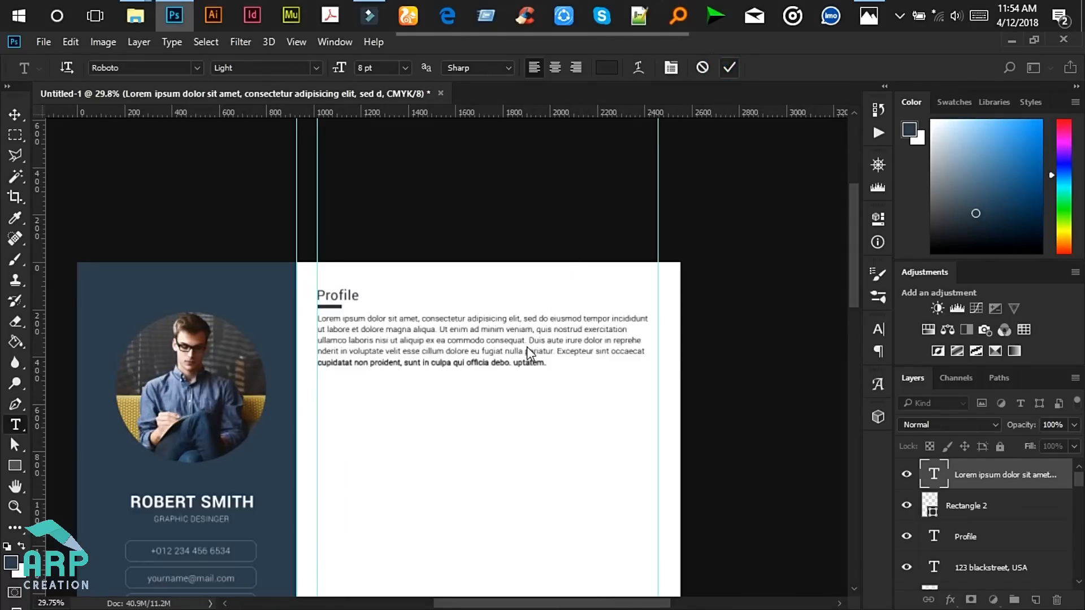
scroll(416, 392, "up", 3)
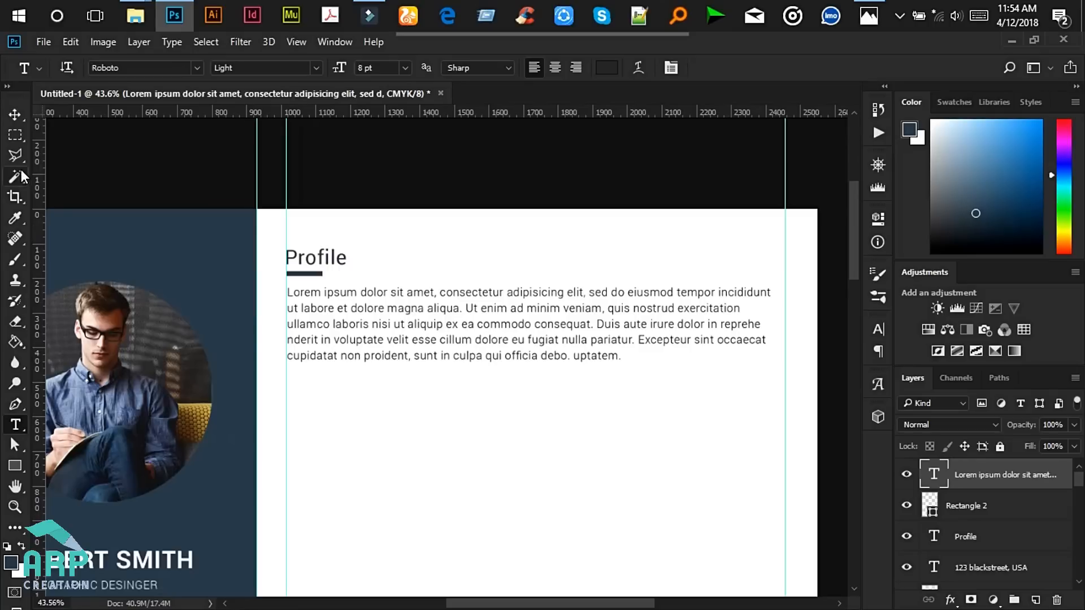
left_click(15, 114)
key("Right")
key("Right")
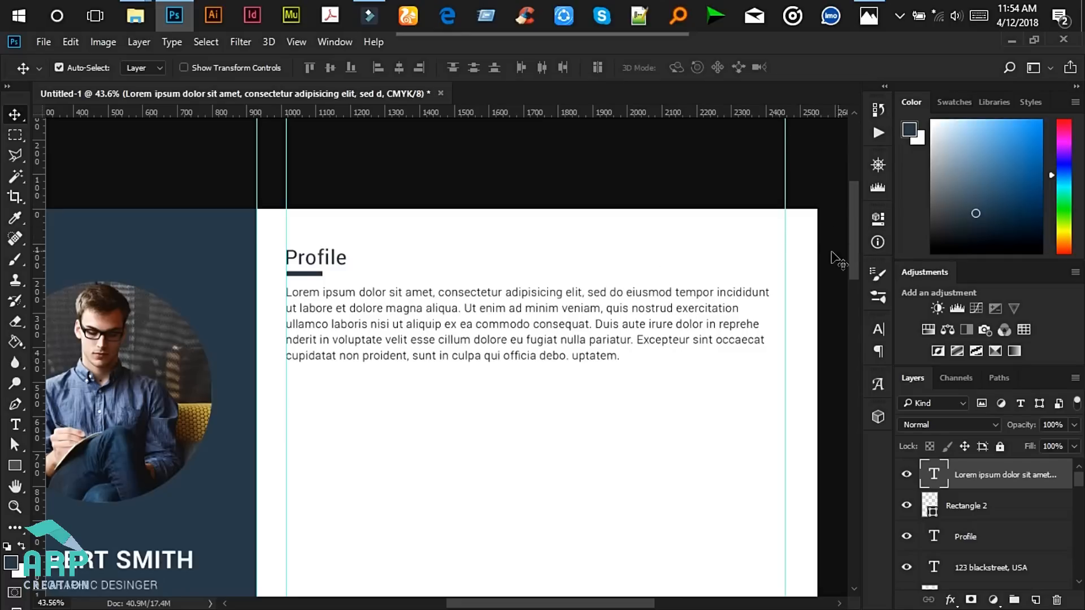
scroll(854, 223, "down", 2)
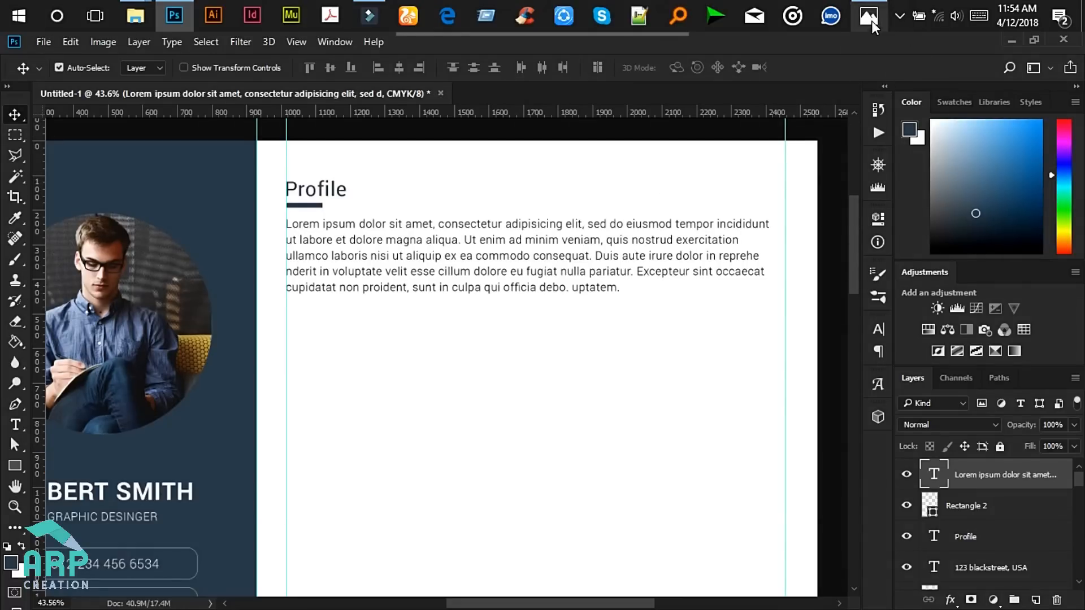
- Duplicate the Profile heading and its underline bar, then drag the copies down the page
left_click(870, 18)
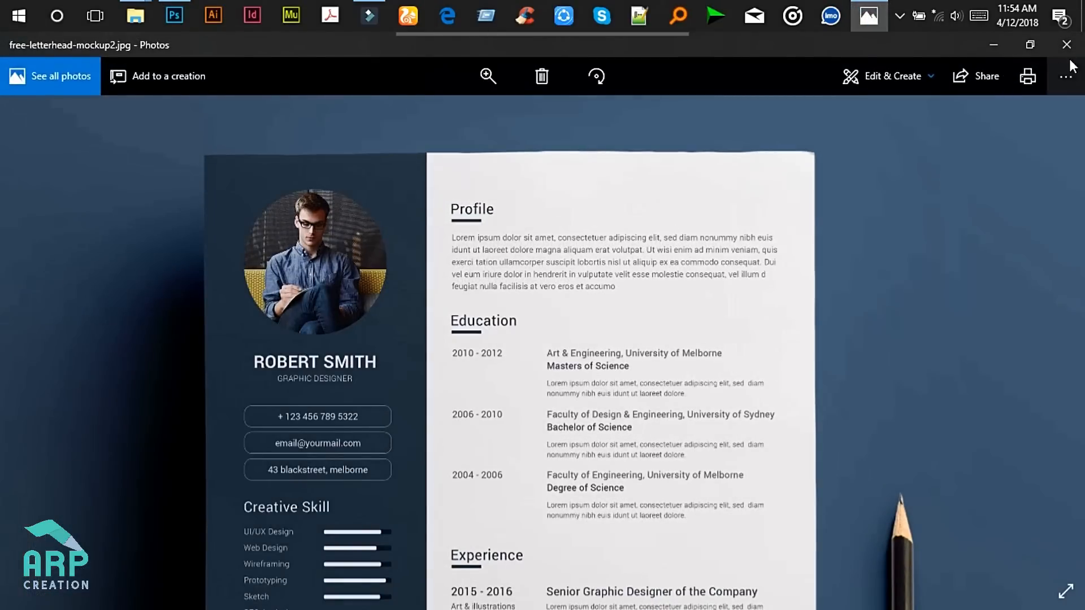
left_click(992, 44)
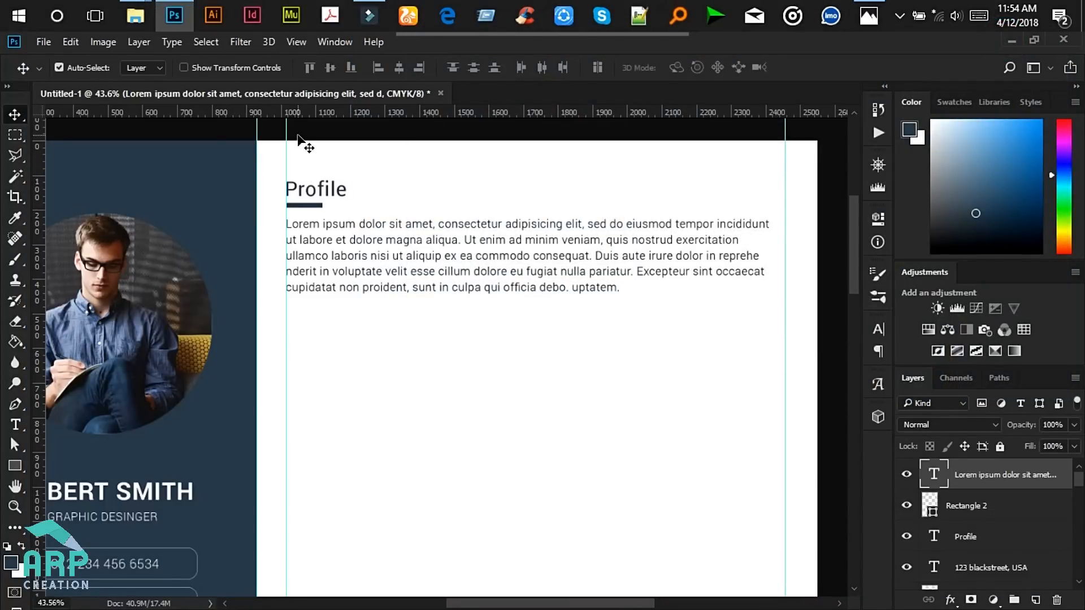
left_click(335, 195)
left_click(974, 505, "shift")
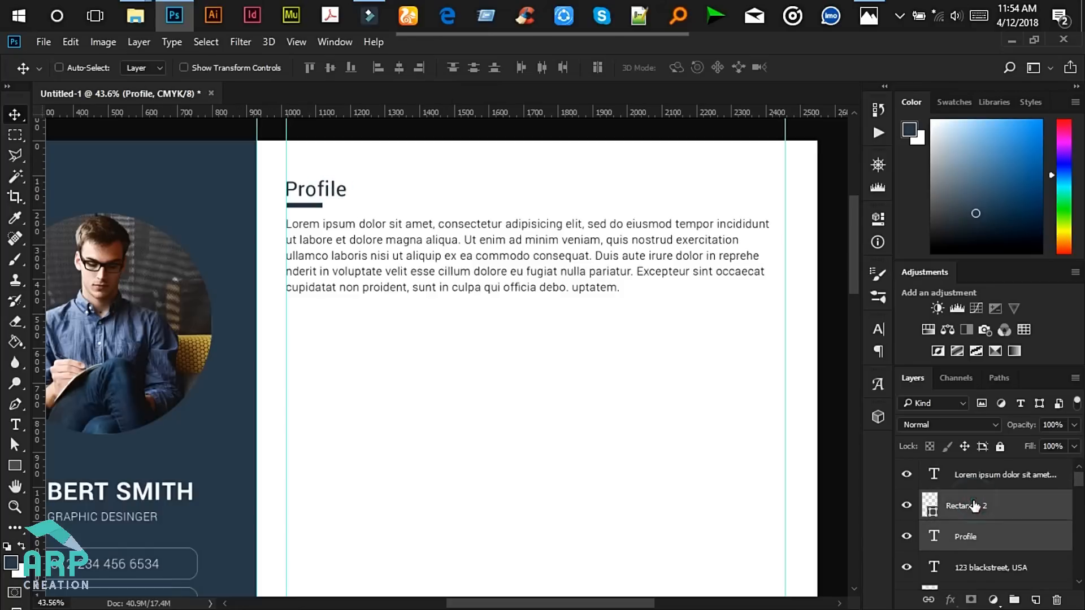
key("ctrl+j")
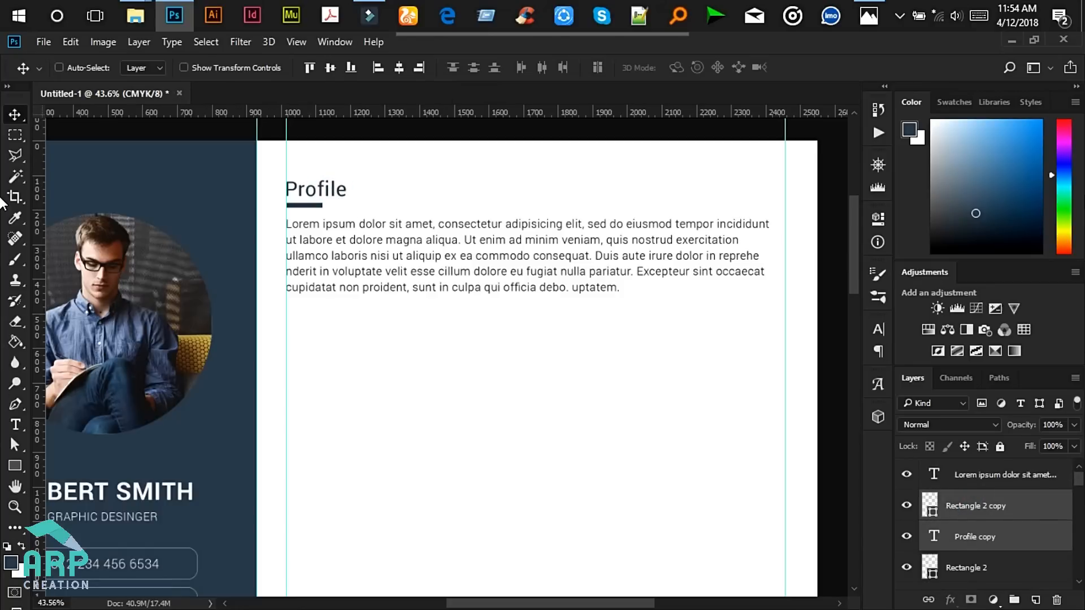
scroll(300, 320, "down", 4)
scroll(298, 309, "down", 5)
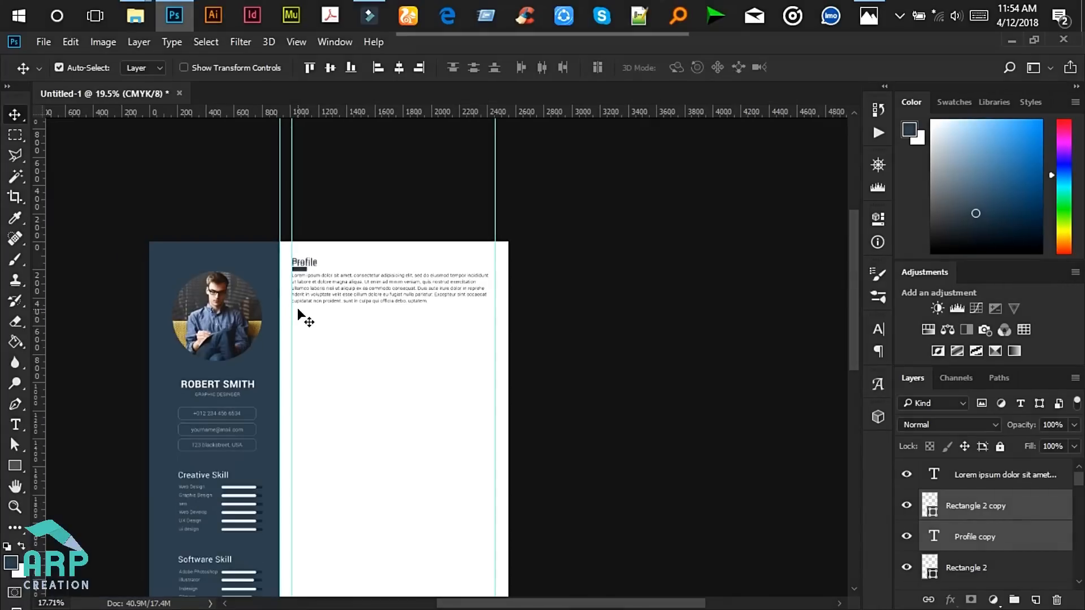
left_click_drag(436, 137, 434, 163)
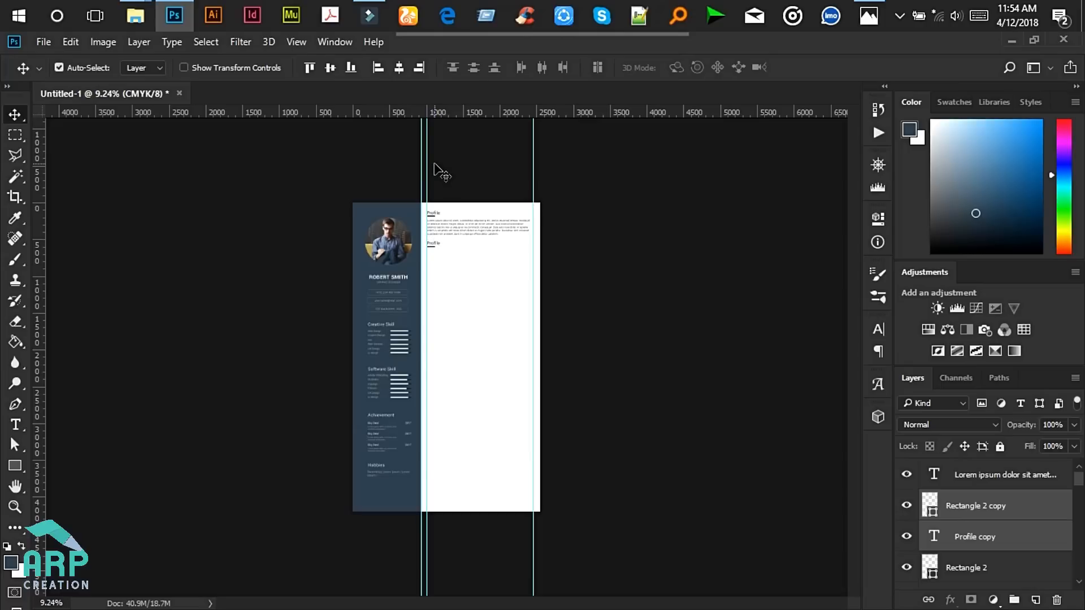
scroll(452, 186, "up", 4)
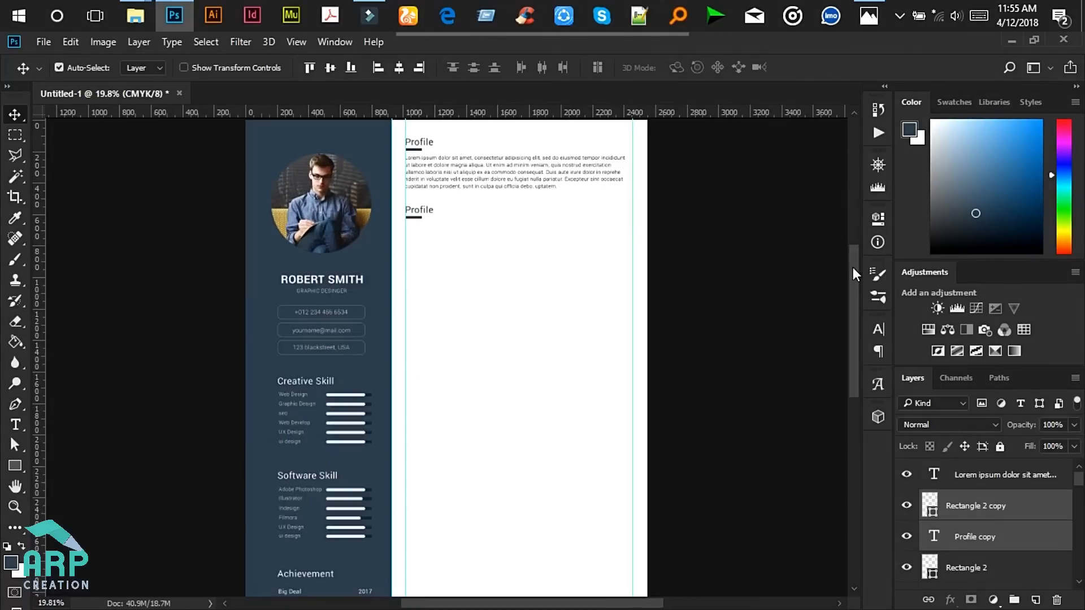
scroll(853, 280, "up", 2)
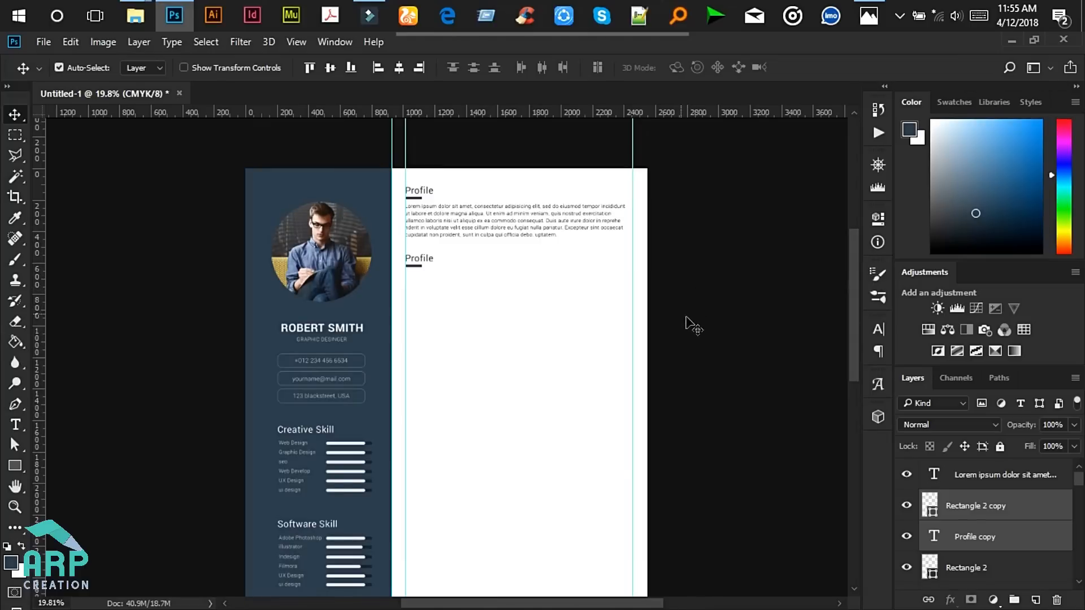
- Reselect the copied heading and underline and nudge them down below the profile paragraph
left_click_drag(710, 321, 407, 151)
left_click_drag(1079, 479, 1079, 572)
scroll(466, 280, "down", 1)
scroll(466, 279, "down", 3)
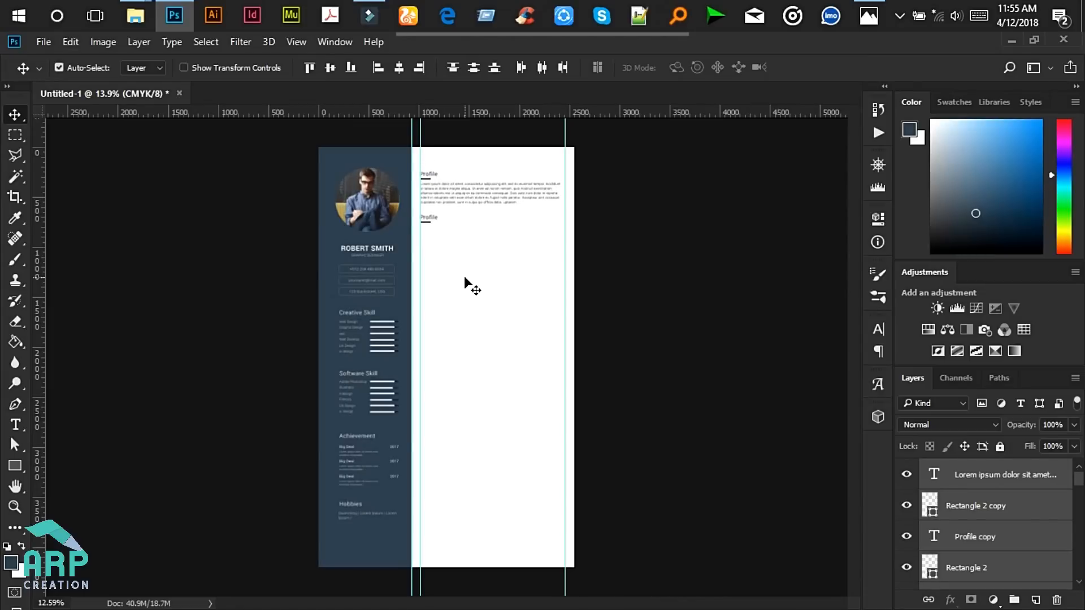
scroll(441, 199, "up", 3)
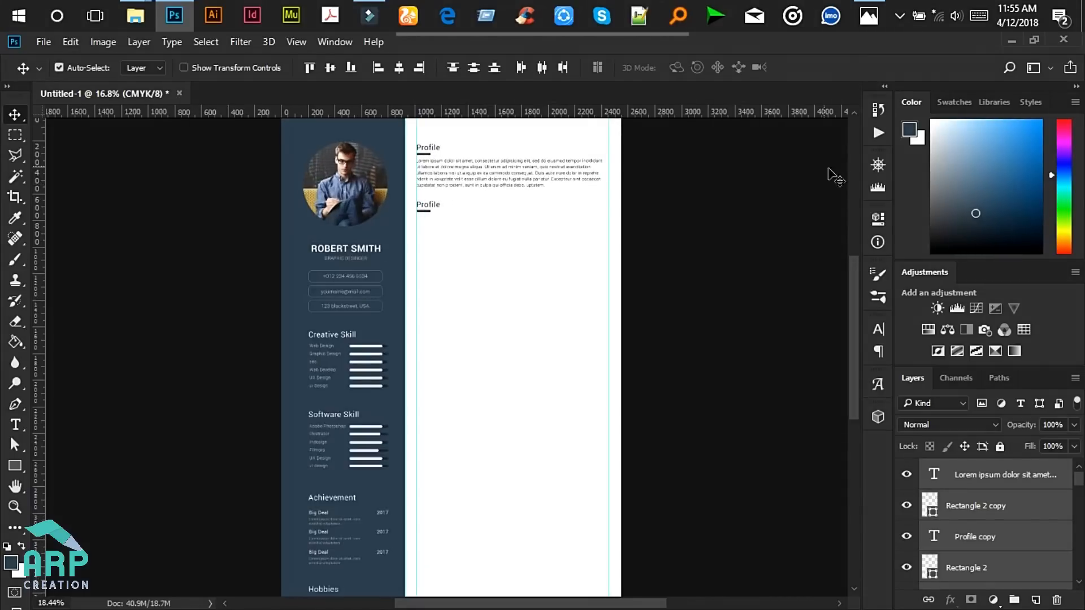
left_click(673, 198)
left_click_drag(593, 261, 375, 207)
left_click_drag(1077, 483, 1074, 578)
key("shift+Down")
key("shift+Down")
key("shift+Down")
key("shift+Down")
key("shift+Down")
key("shift+Down")
key("shift+Down")
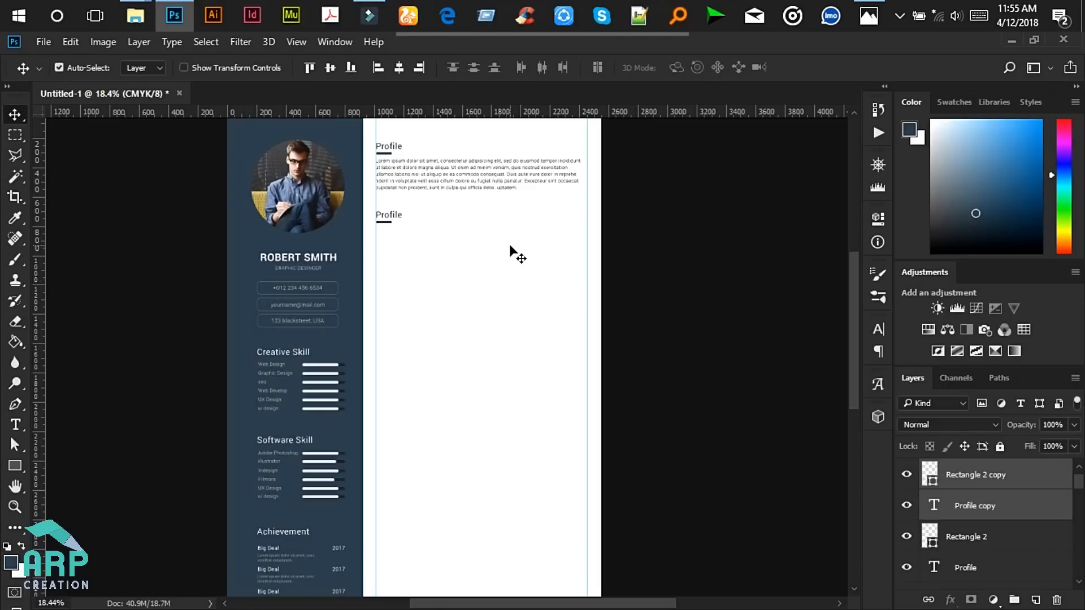
key("alt+Tab")
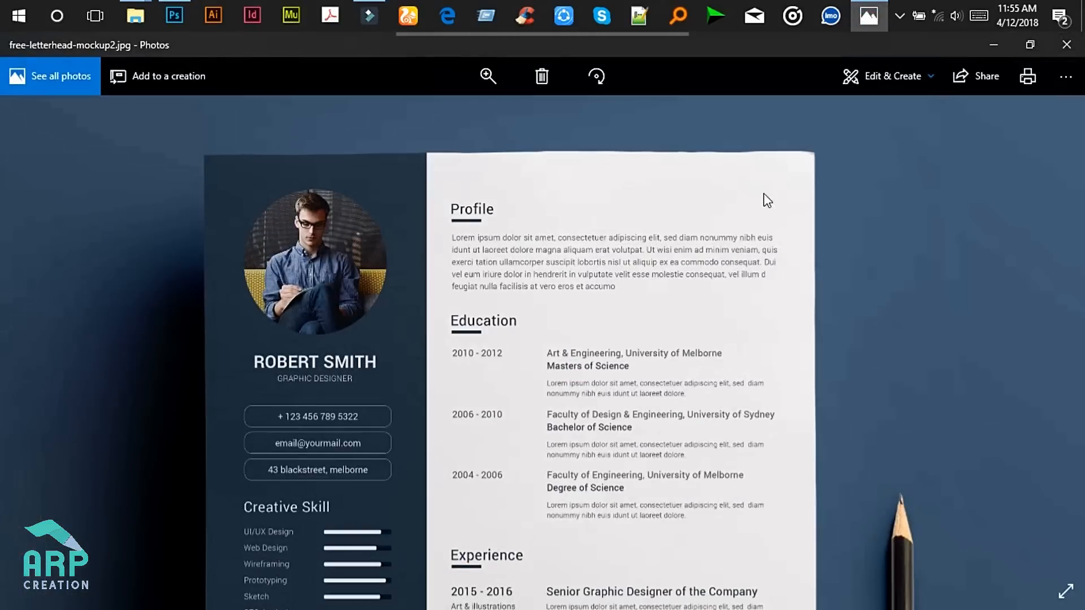
left_click(1002, 50)
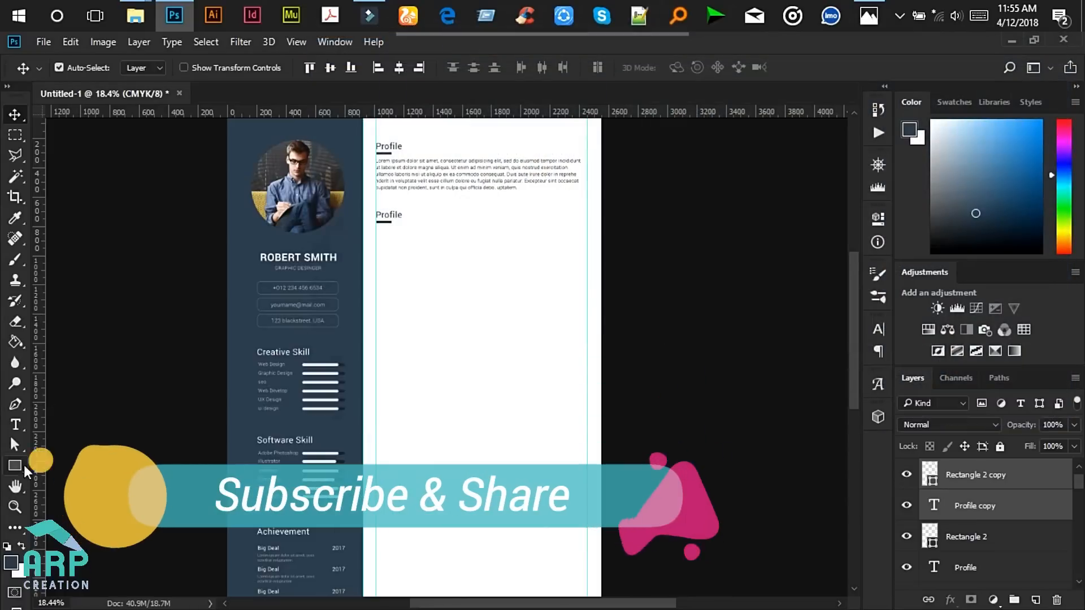
- Retype the duplicated Profile heading as 'Education' and commit the text, checking the mockup
left_click(390, 214)
scroll(391, 213, "up", 2)
double_click(391, 213)
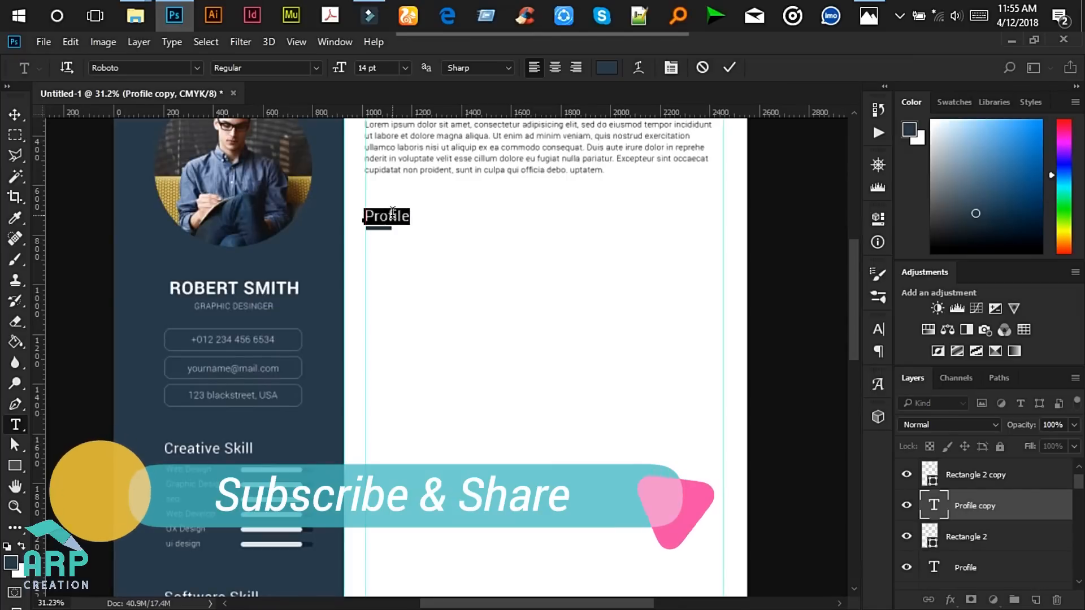
type("Education")
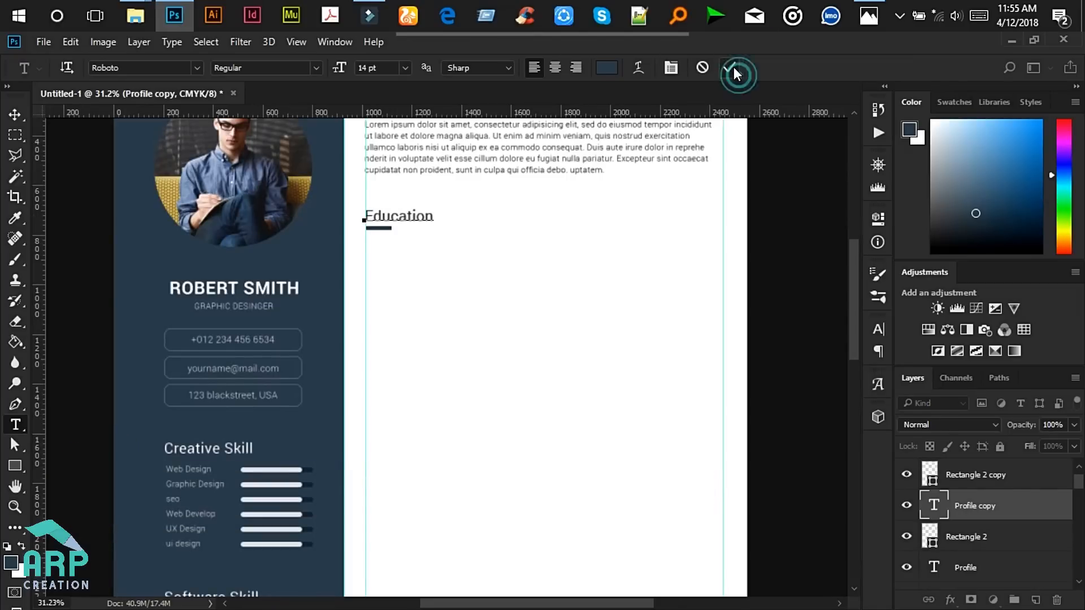
left_click(733, 66)
left_click(865, 15)
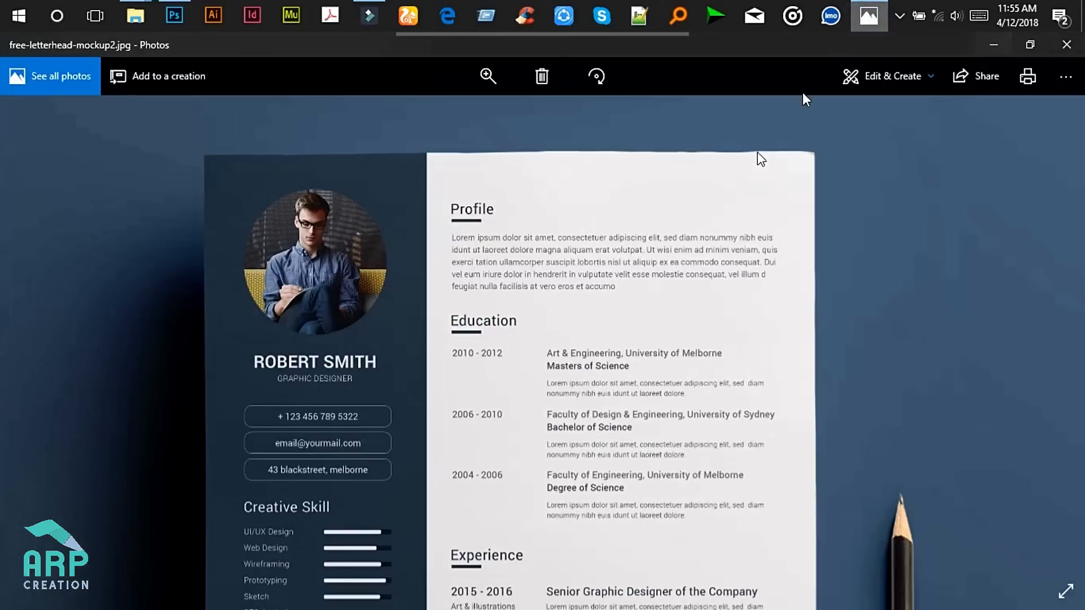
left_click_drag(585, 349, 584, 219)
left_click_drag(586, 279, 612, 241)
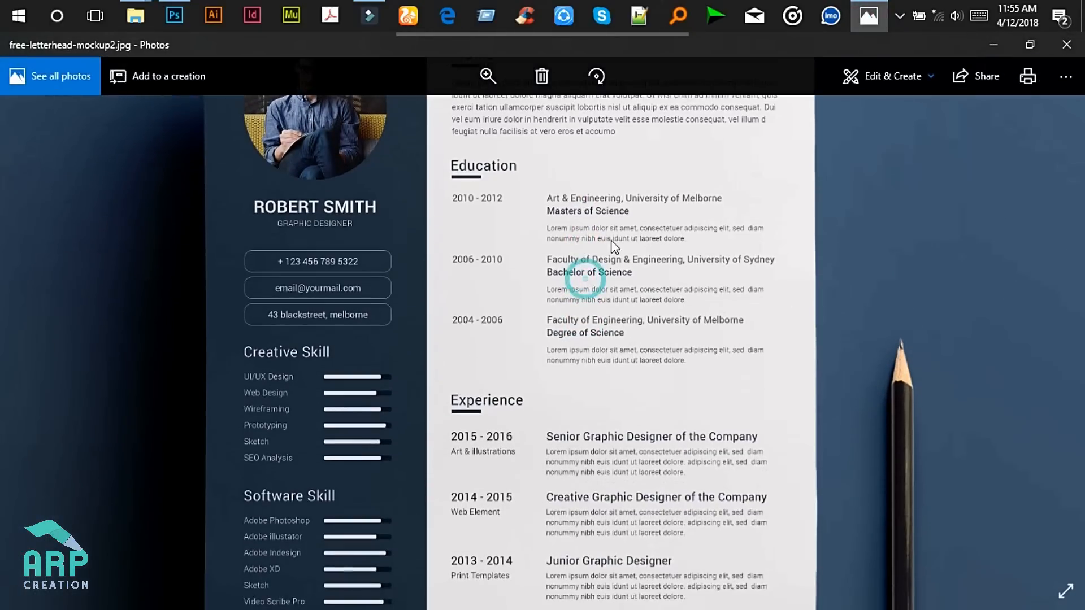
left_click(990, 45)
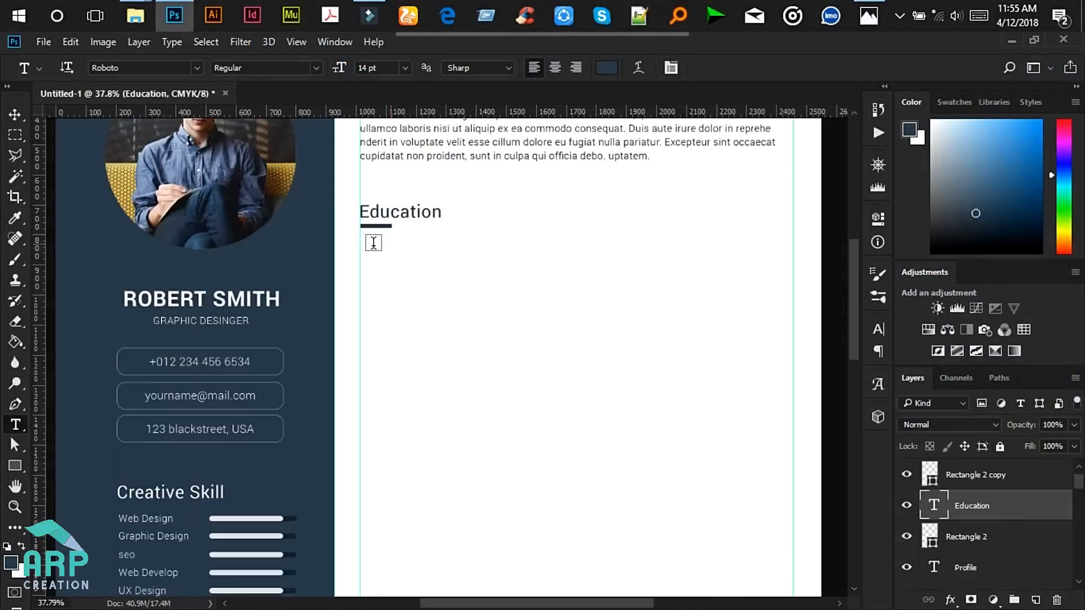
scroll(373, 242, "up", 1)
- Type a new '2012 - 2017' text line below the Education heading
left_click(360, 243)
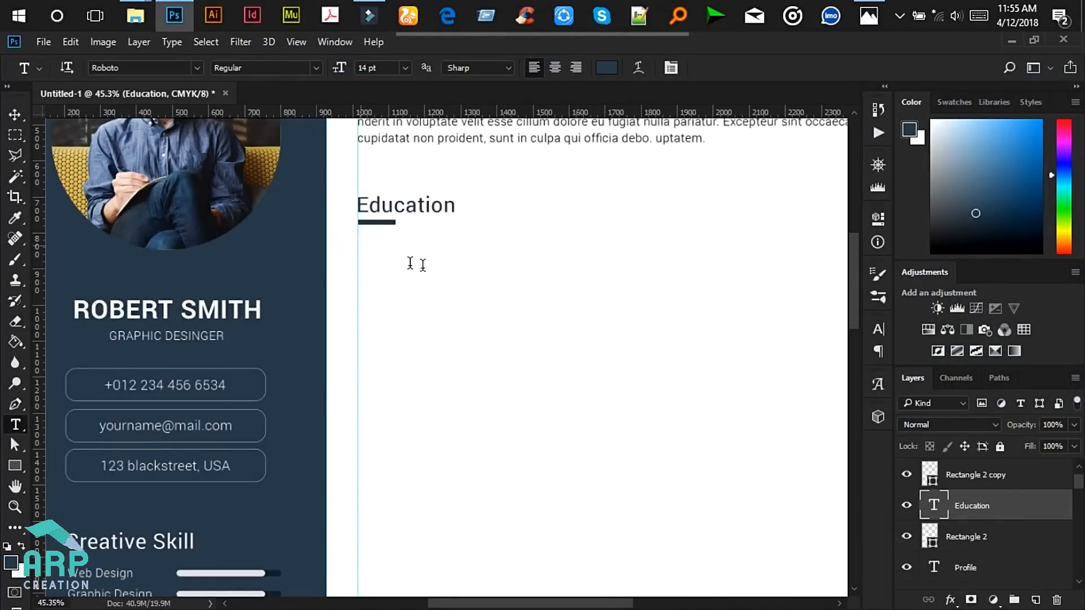
type("2012 -")
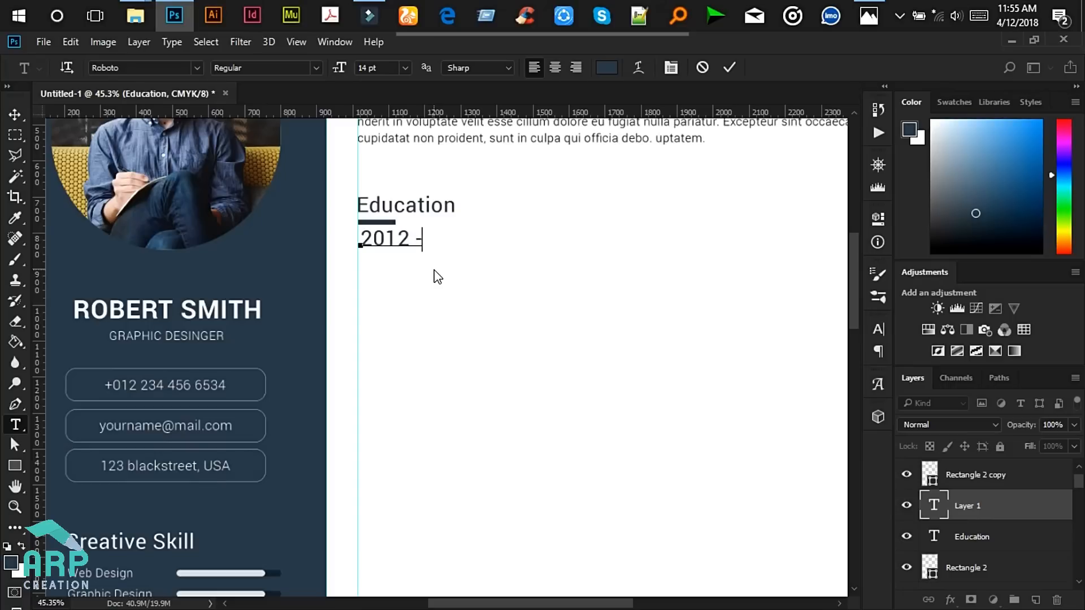
type(" 2017")
left_click(729, 67)
scroll(428, 238, "up", 3)
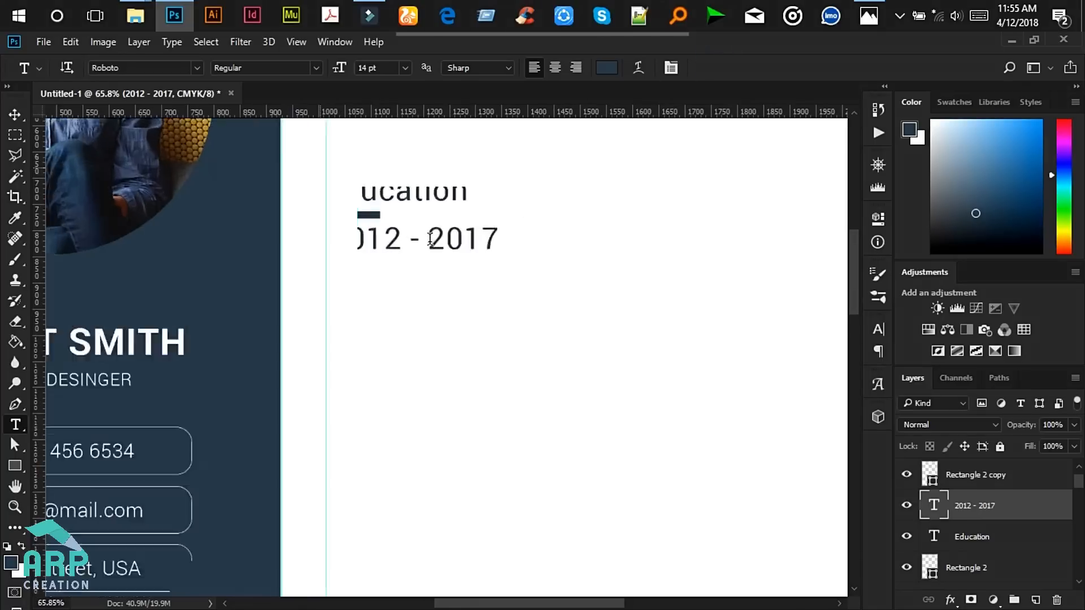
- Format the whole date text at 9 pt in dark grey #444444
left_click(428, 238)
key("ctrl+a")
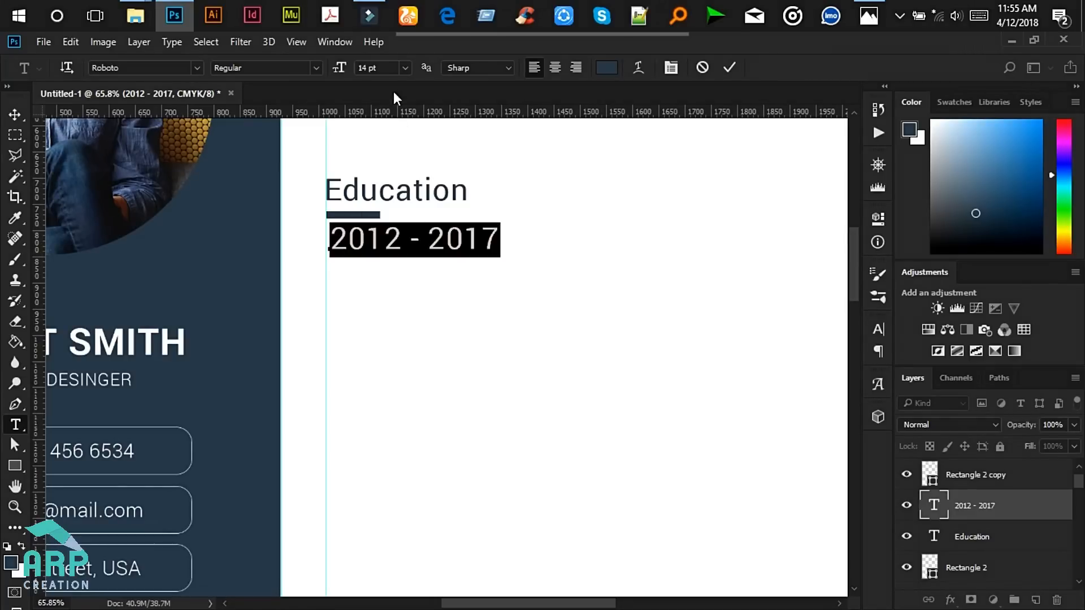
left_click(404, 67)
left_click(392, 143)
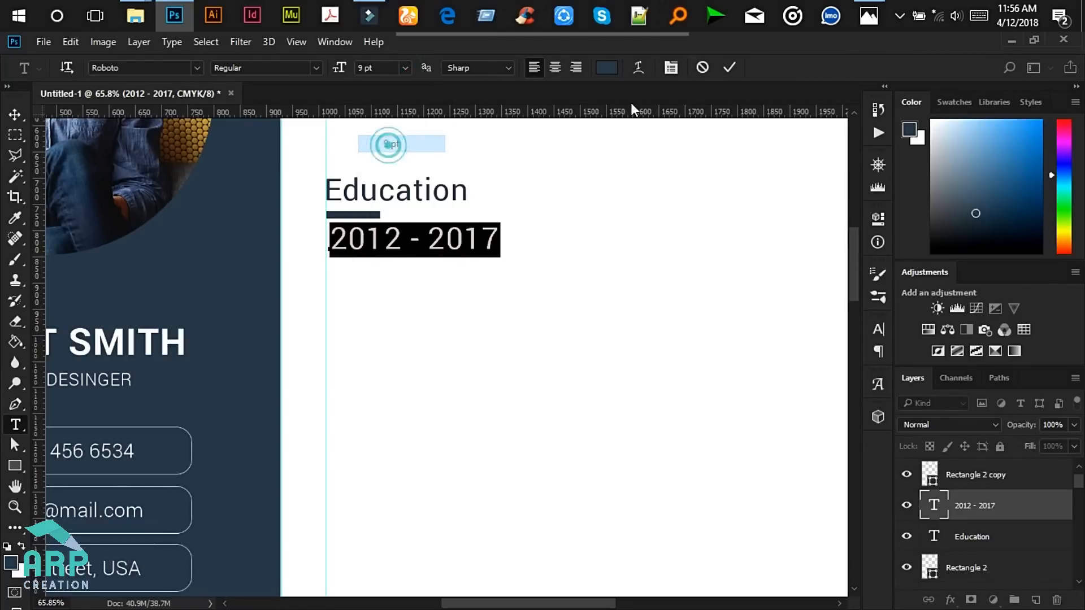
left_click(885, 12)
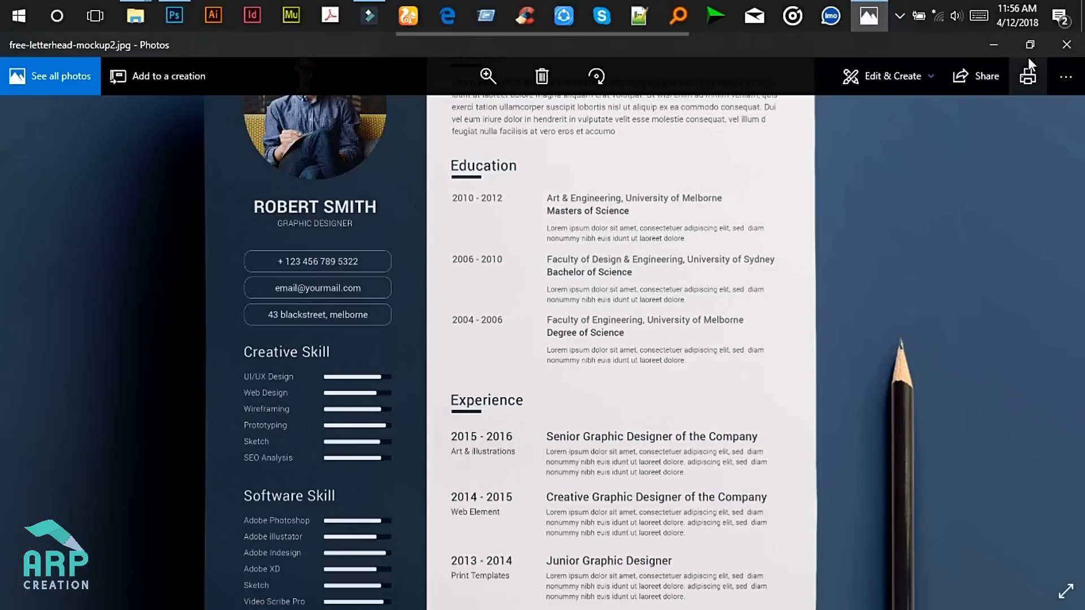
left_click(993, 45)
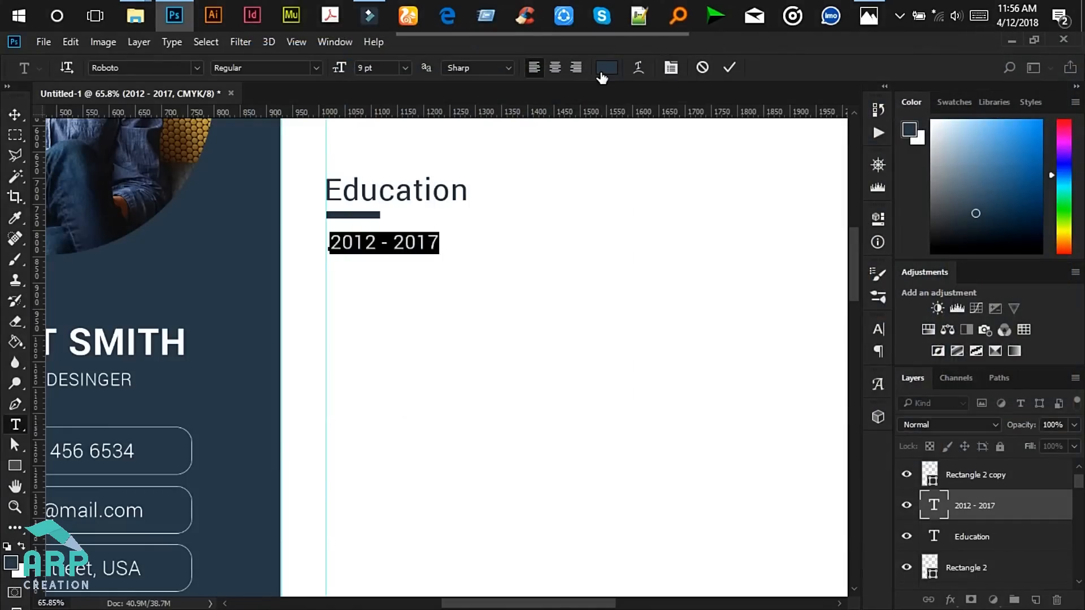
left_click(603, 68)
left_click(662, 338)
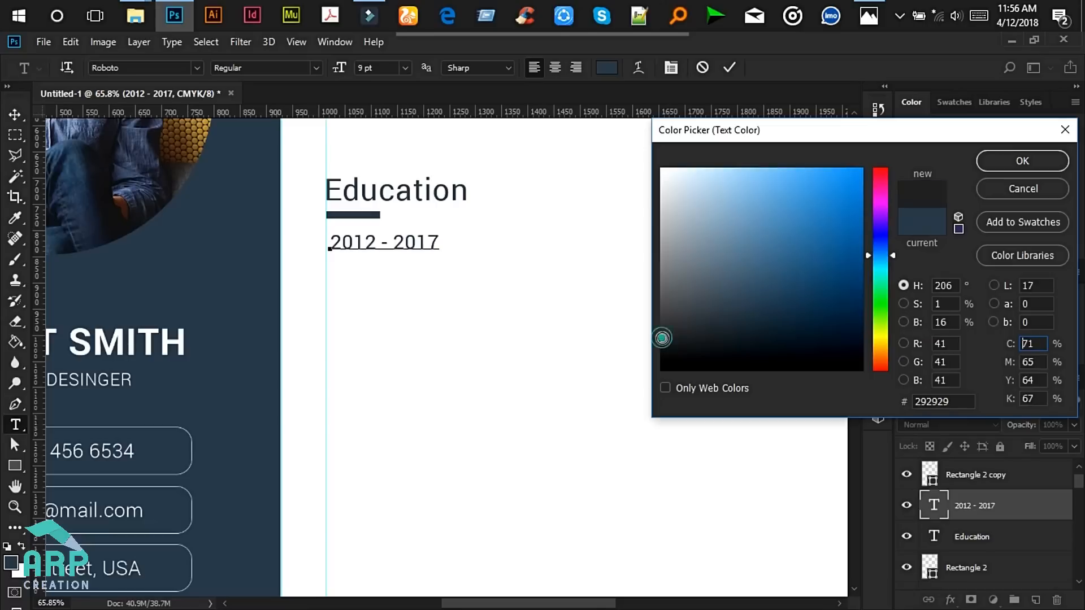
left_click(661, 317)
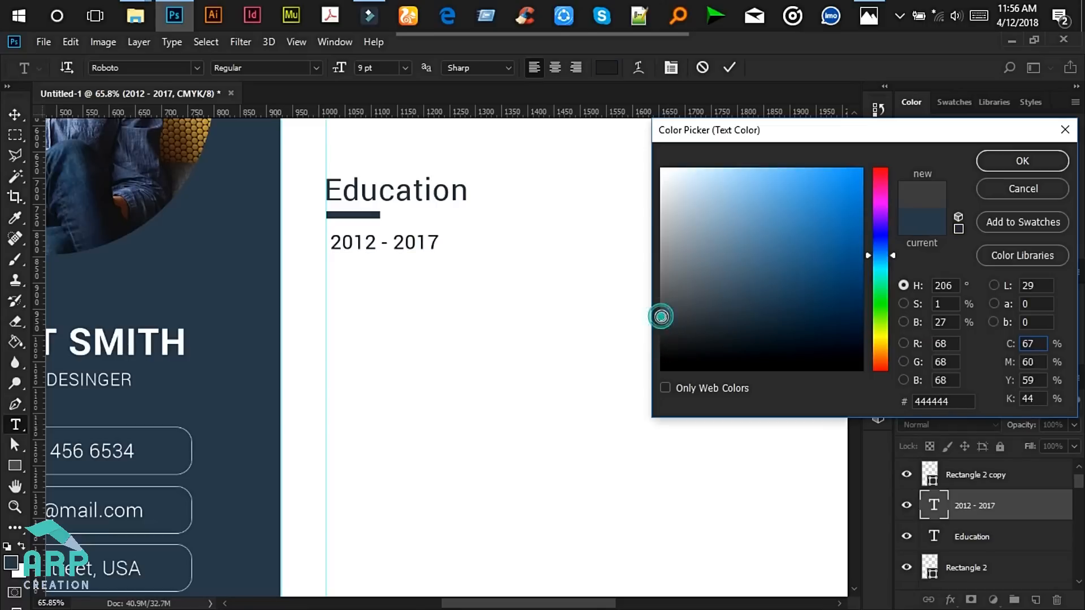
left_click(999, 161)
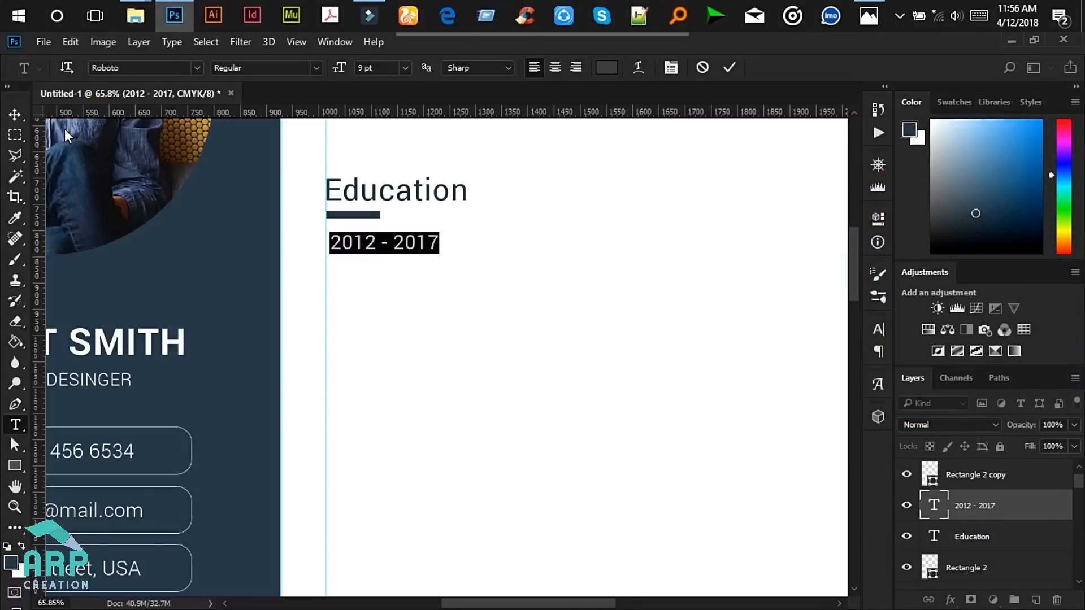
left_click(15, 114)
scroll(362, 254, "up", 5)
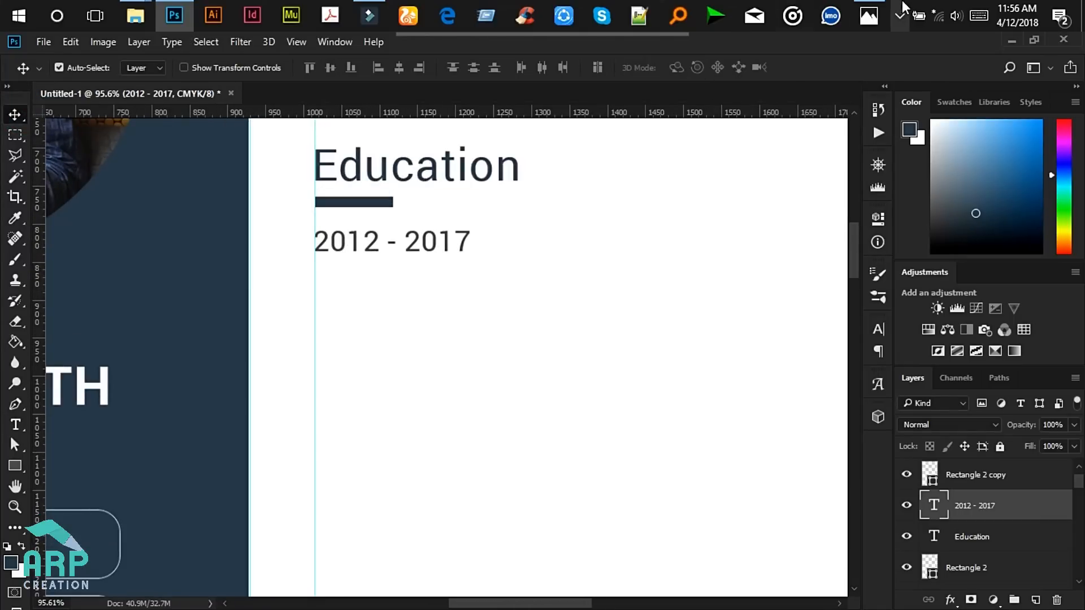
- Alt-drag a copy of the 2012 - 2017 date to the right on the same line
left_click(869, 16)
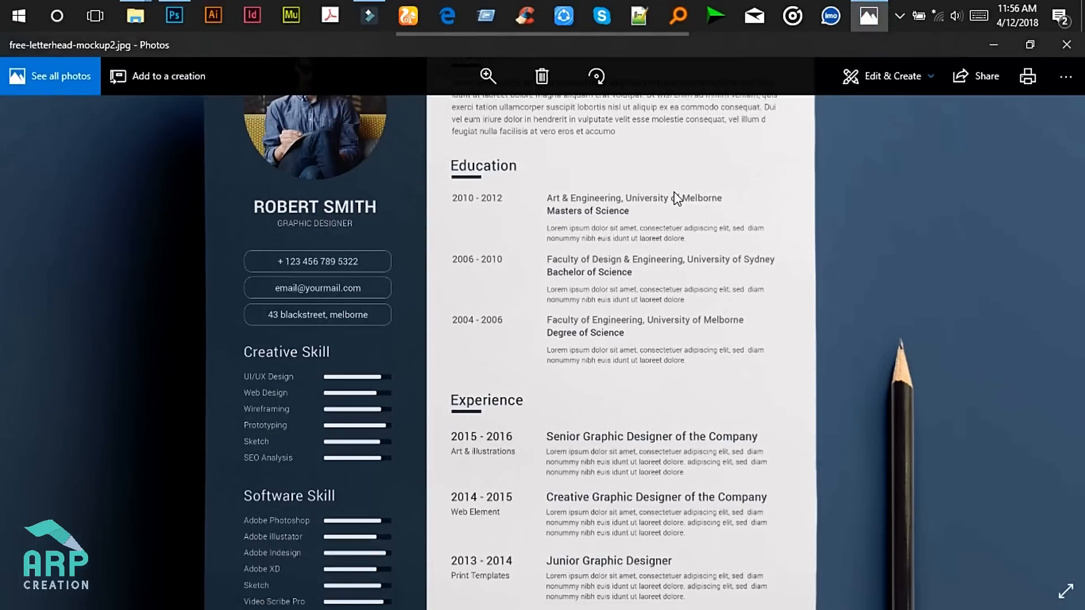
left_click(995, 46)
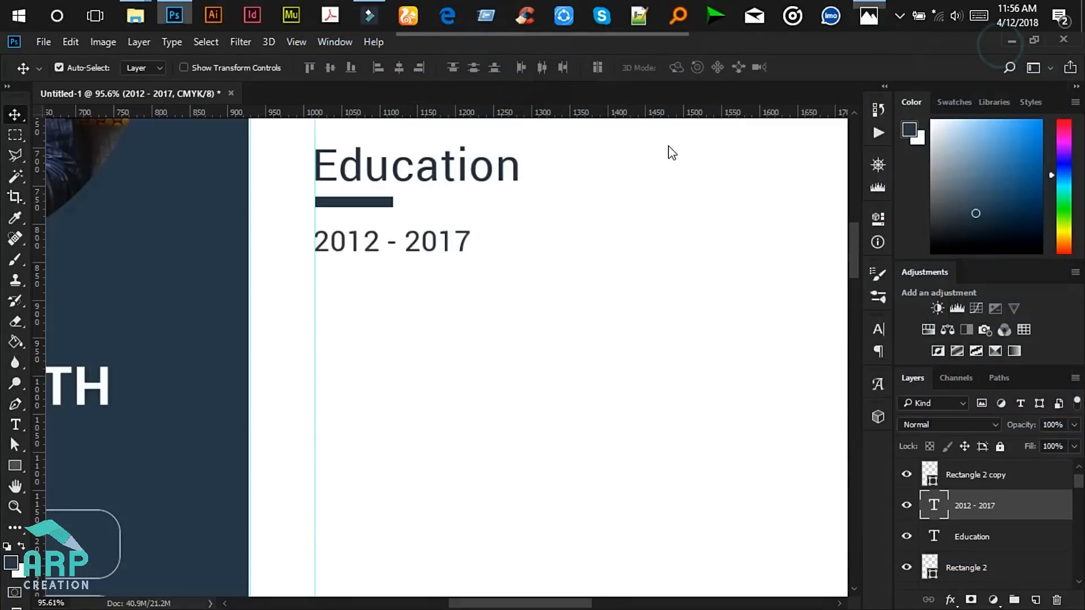
scroll(492, 270, "down", 4)
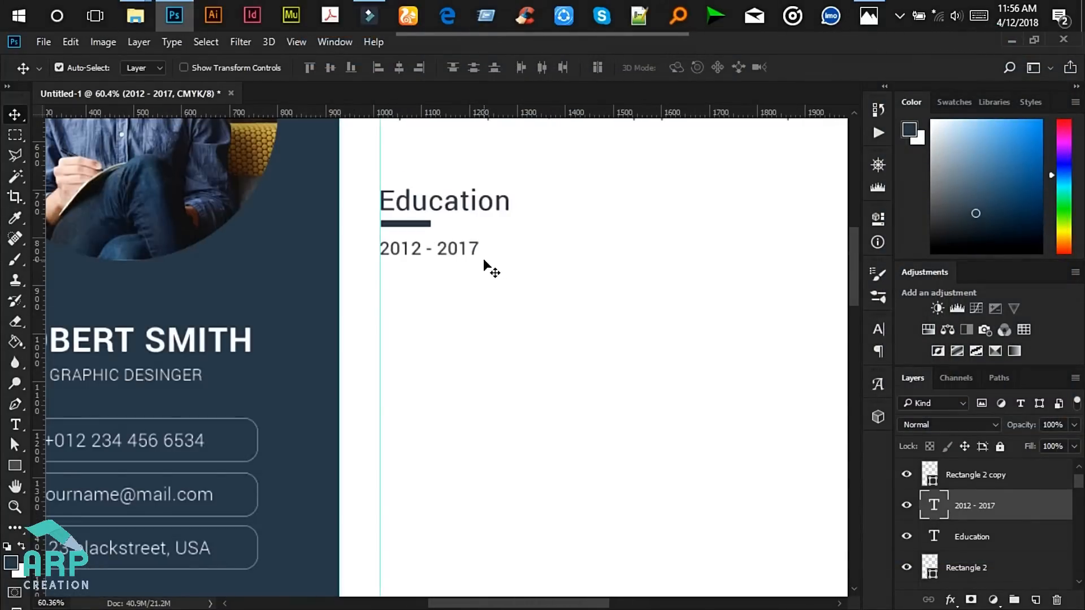
left_click_drag(451, 249, 644, 257)
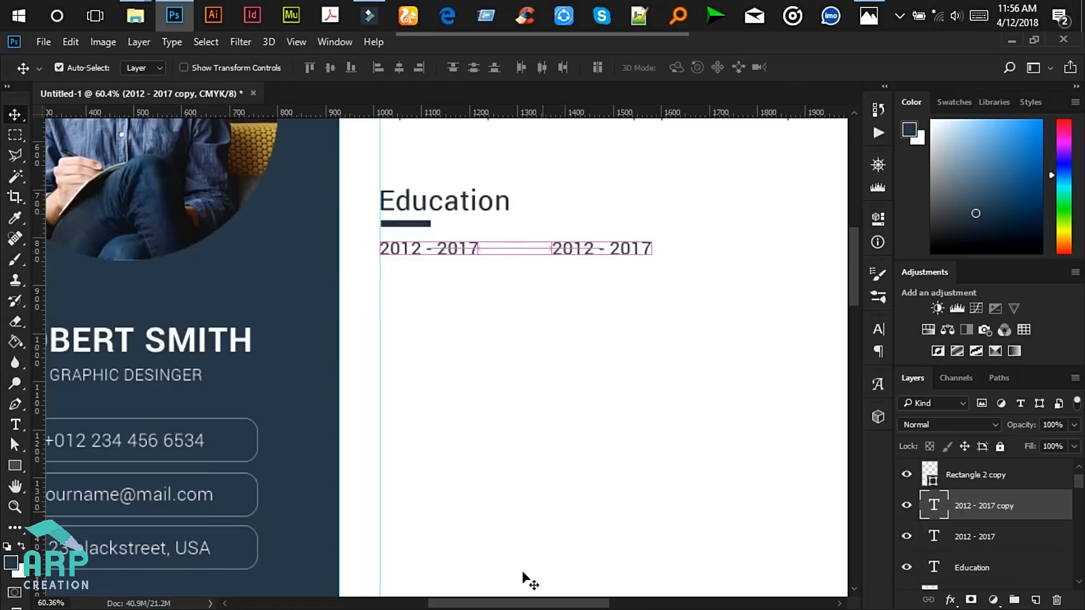
left_click_drag(520, 607, 573, 599)
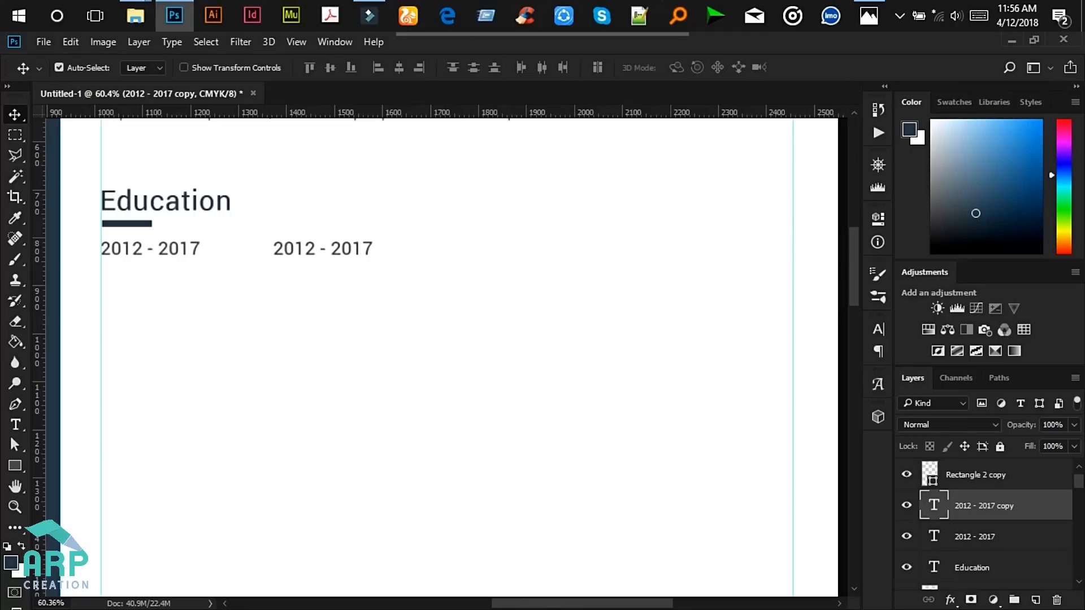
- Replace the copied date text with 'University of California, USA'
left_click(16, 425)
left_click(316, 248)
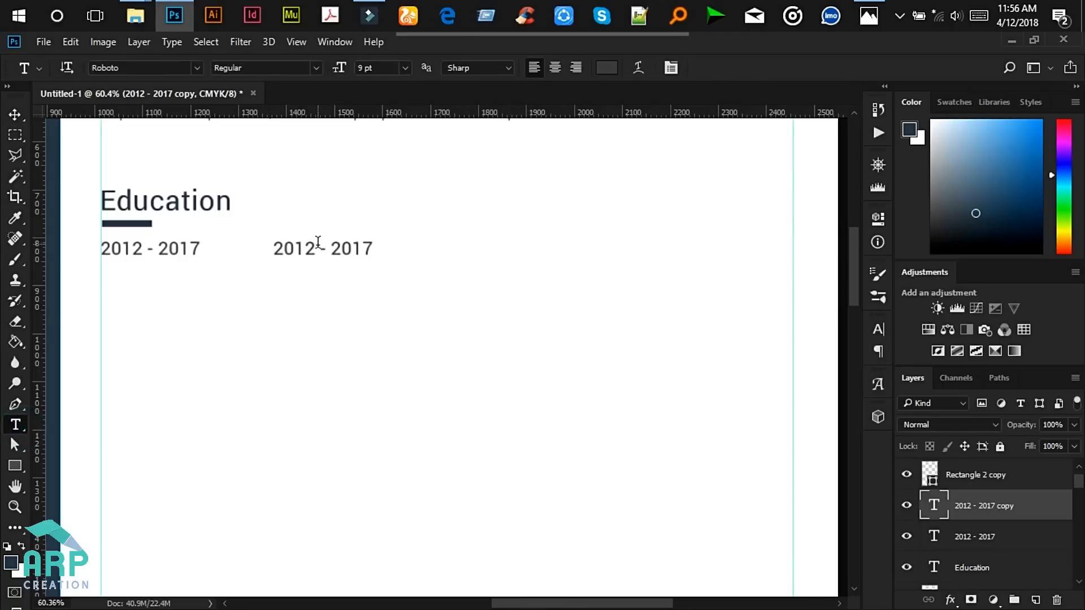
key("ctrl+a")
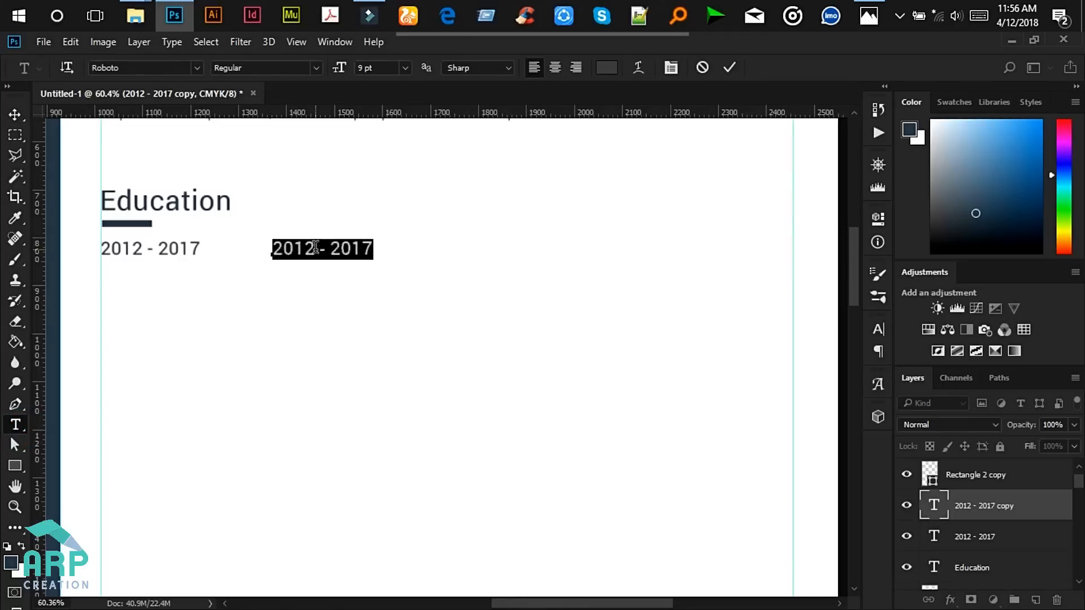
type("University of California, USA")
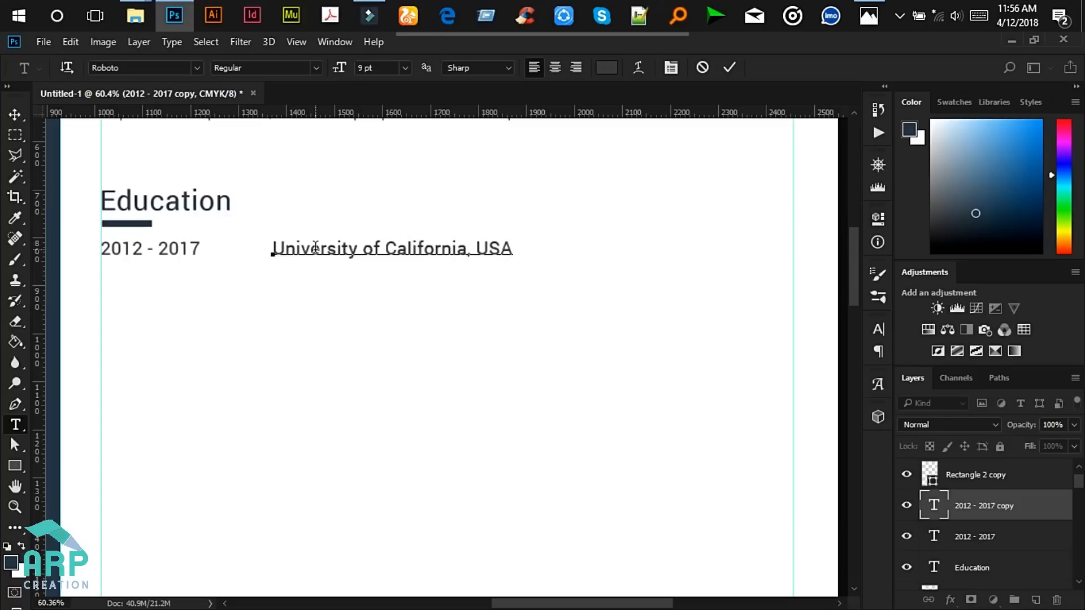
left_click(731, 67)
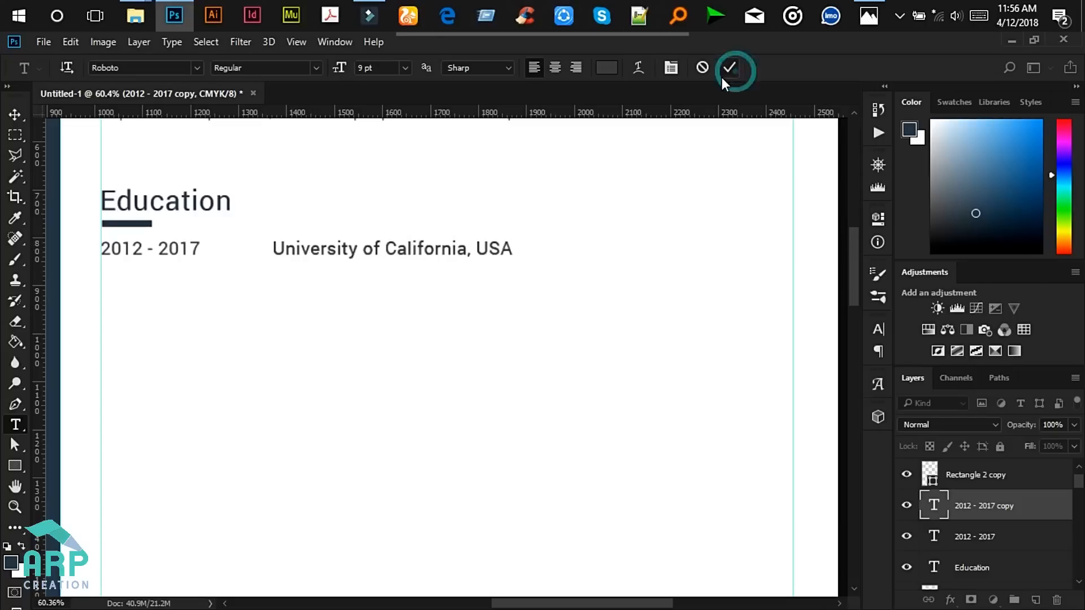
left_click(15, 114)
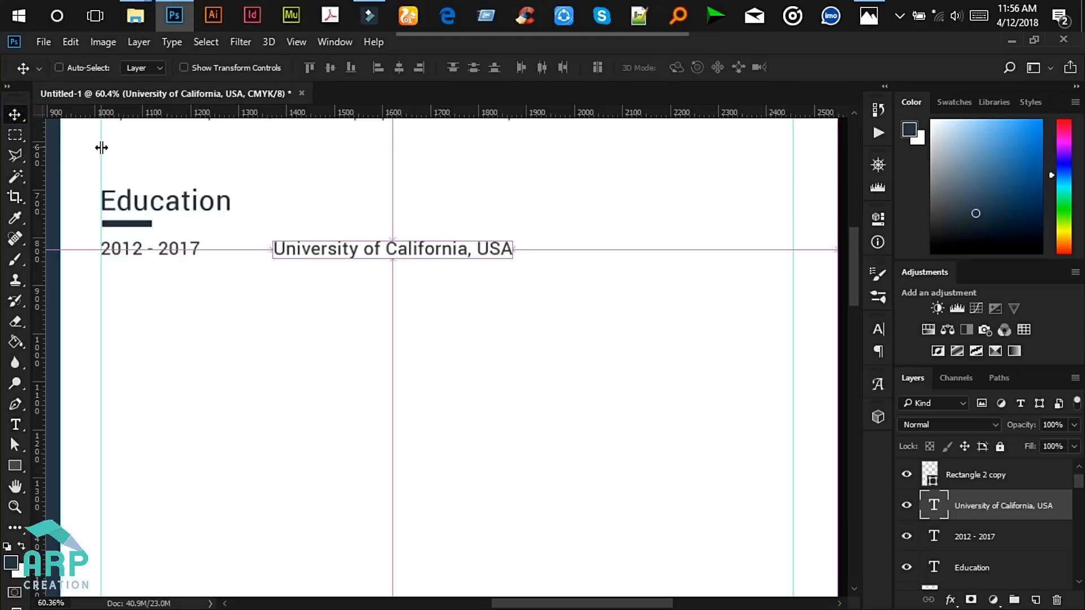
- Duplicate the University line and nudge the copy to sit one line below the original
key("ctrl+j")
key("Down")
key("Down")
key("Down")
key("Down")
key("Down")
key("Down")
key("Down")
key("Down")
key("Down")
key("Down")
key("Down")
key("Down")
key("Down")
key("Down")
key("Down")
key("Down")
key("Down")
key("Down")
key("Down")
key("Down")
key("Down")
key("Down")
key("Down")
key("Down")
key("Down")
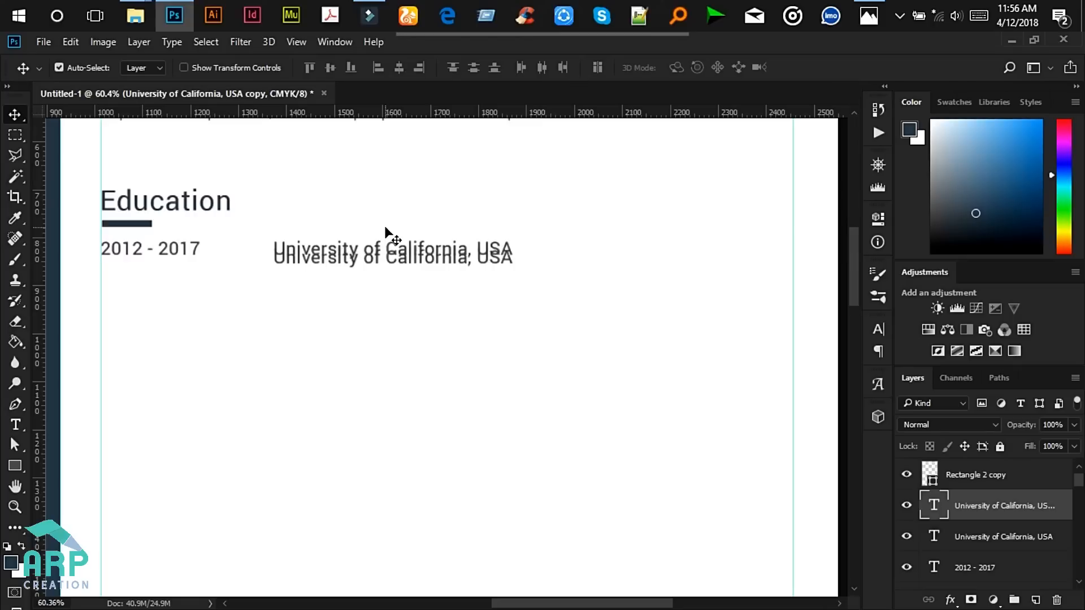
key("Down")
key("Down")
key("Down")
key("Down")
key("Down")
key("Down")
key("Down")
key("Down")
key("Down")
key("Down")
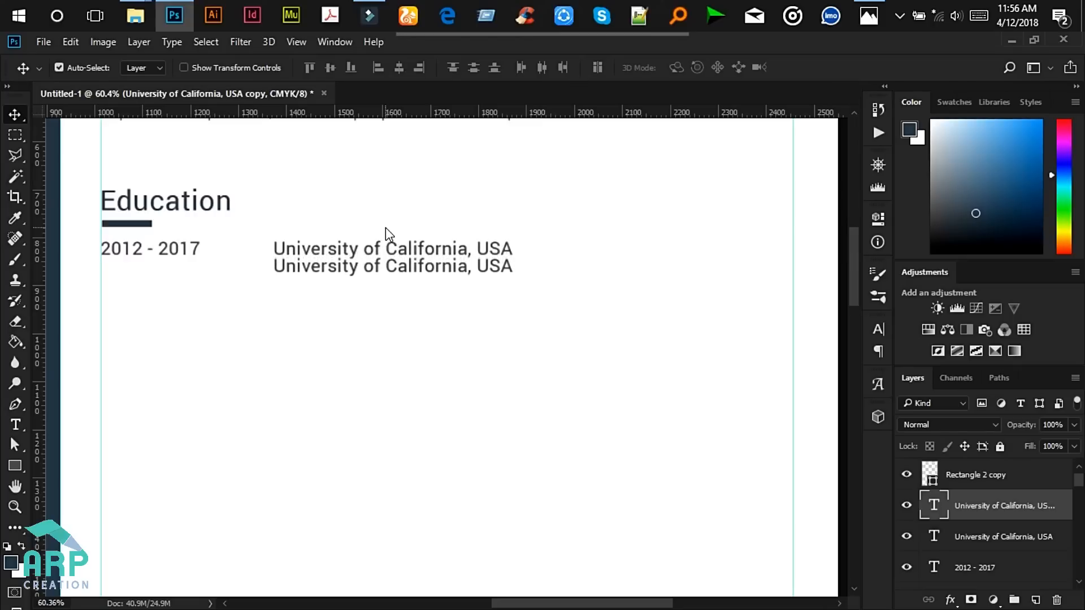
key("Delete")
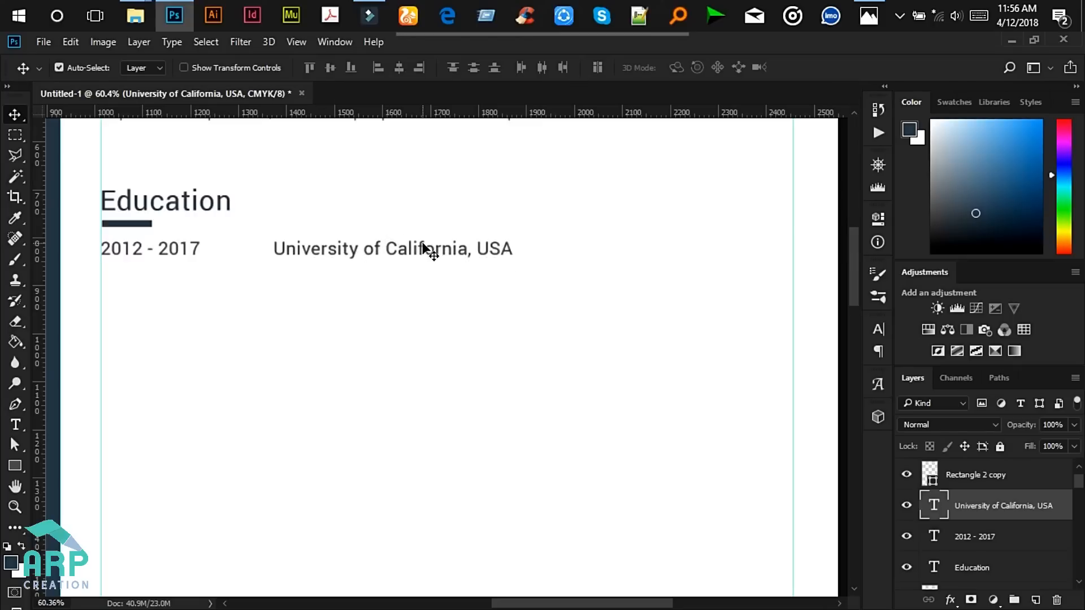
left_click_drag(430, 249, 431, 252)
key("Down")
key("Down")
key("Down")
key("Down")
key("Down")
key("Down")
key("Down")
key("Down")
key("Down")
key("Down")
key("Down")
key("Down")
key("Down")
key("Down")
key("Down")
key("Down")
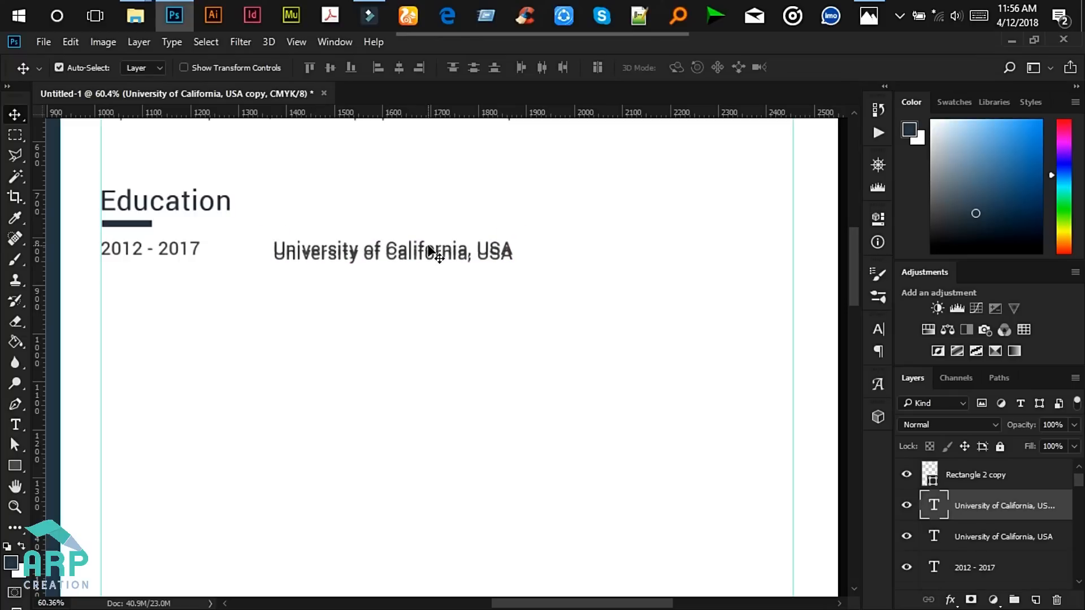
scroll(430, 259, "down", 3)
key("Down")
key("Down")
key("Down")
key("Down")
scroll(428, 273, "down", 10)
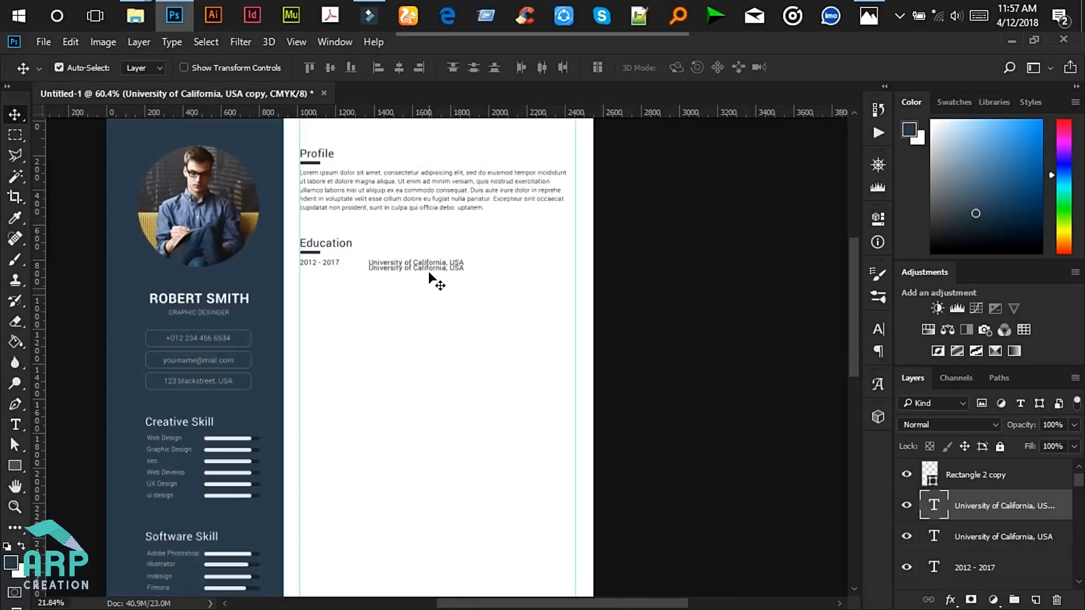
key("Down")
key("Down")
key("Down")
key("Down")
key("Down")
key("Down")
key("Down")
key("Down")
key("Down")
key("Down")
scroll(430, 277, "up", 2)
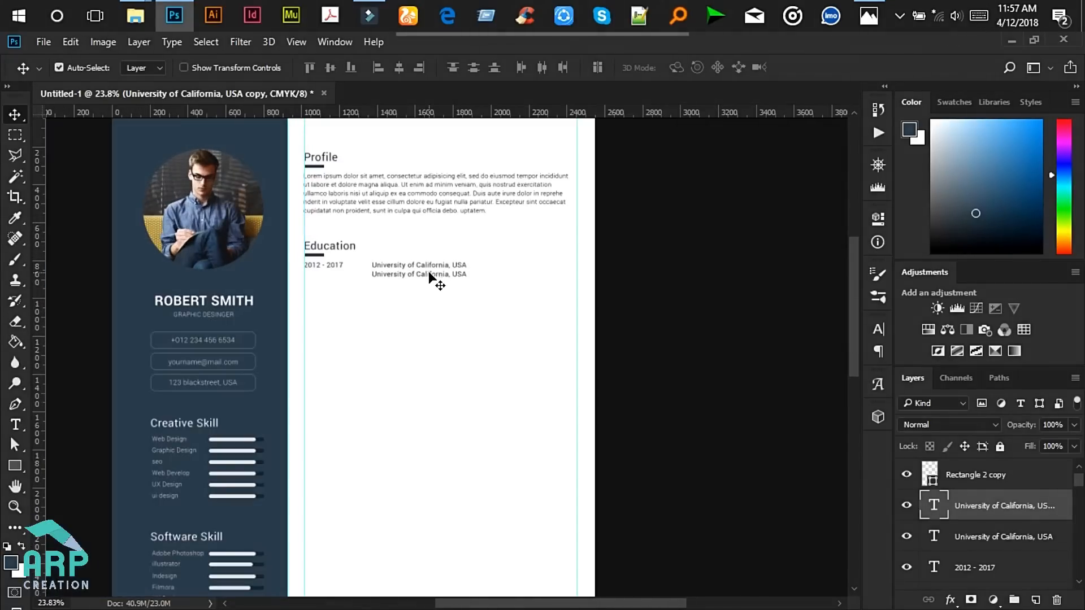
left_click(15, 424)
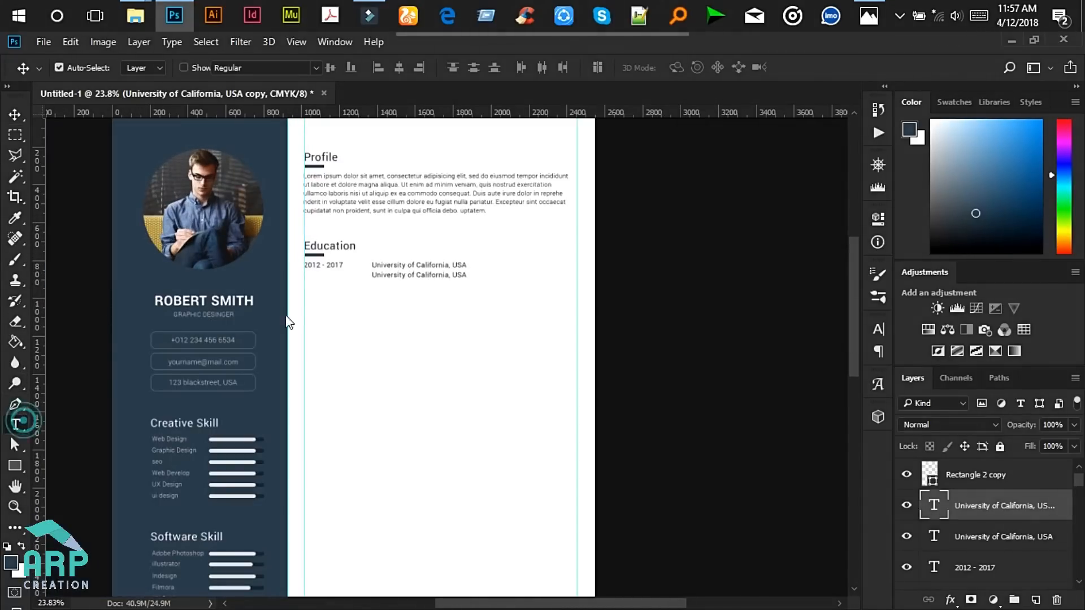
scroll(422, 275, "up", 2)
- Change the second University line's text to 'Masters of Art' and commit it
left_click(421, 277)
key("ctrl+a")
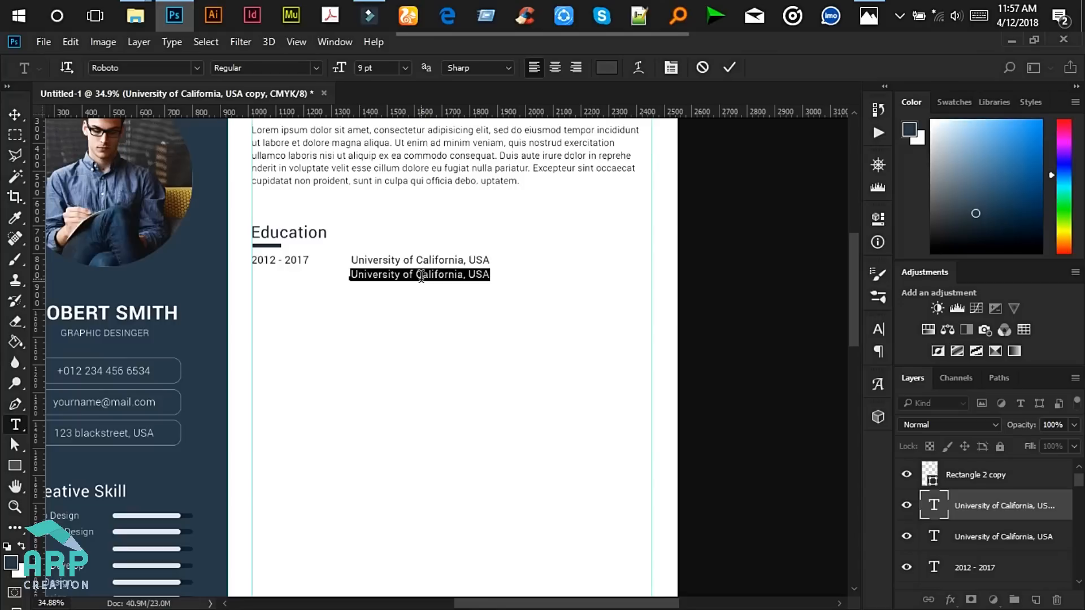
type("mA")
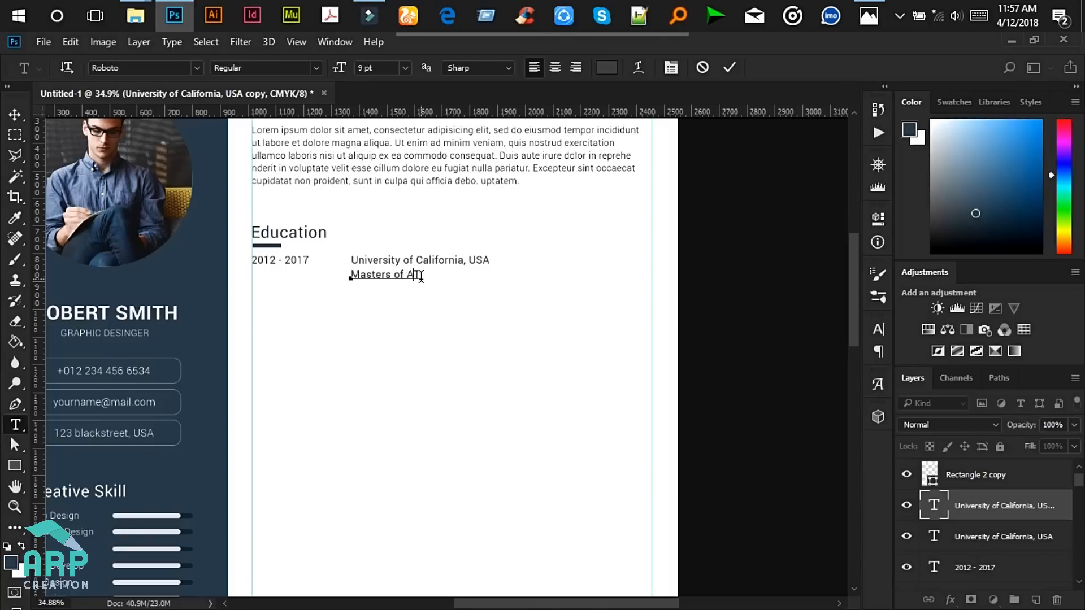
left_click(734, 66)
key("v")
left_click(872, 15)
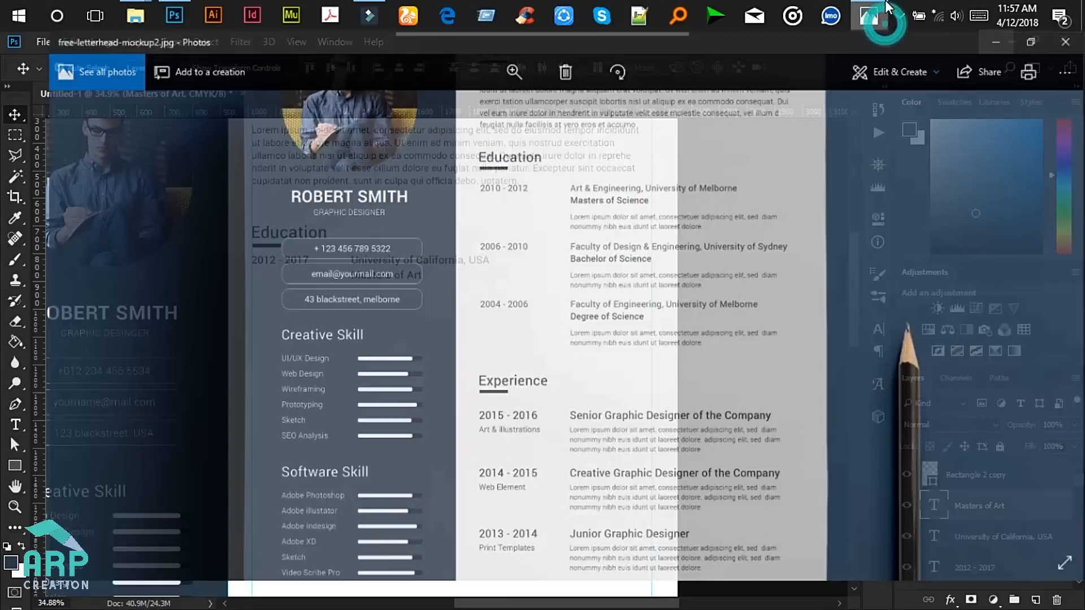
left_click(985, 46)
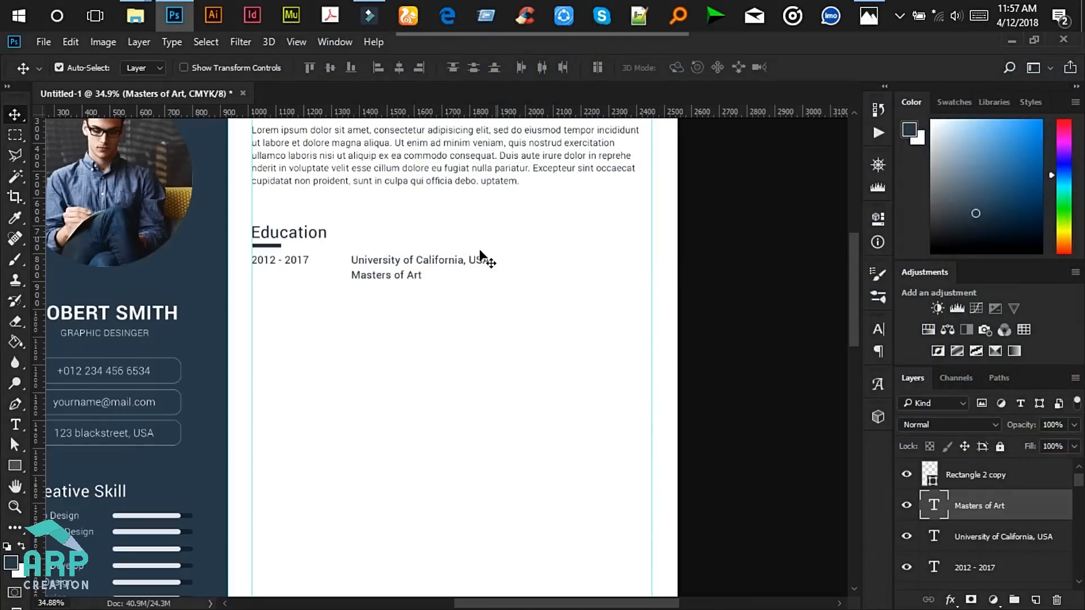
left_click_drag(738, 327, 350, 241)
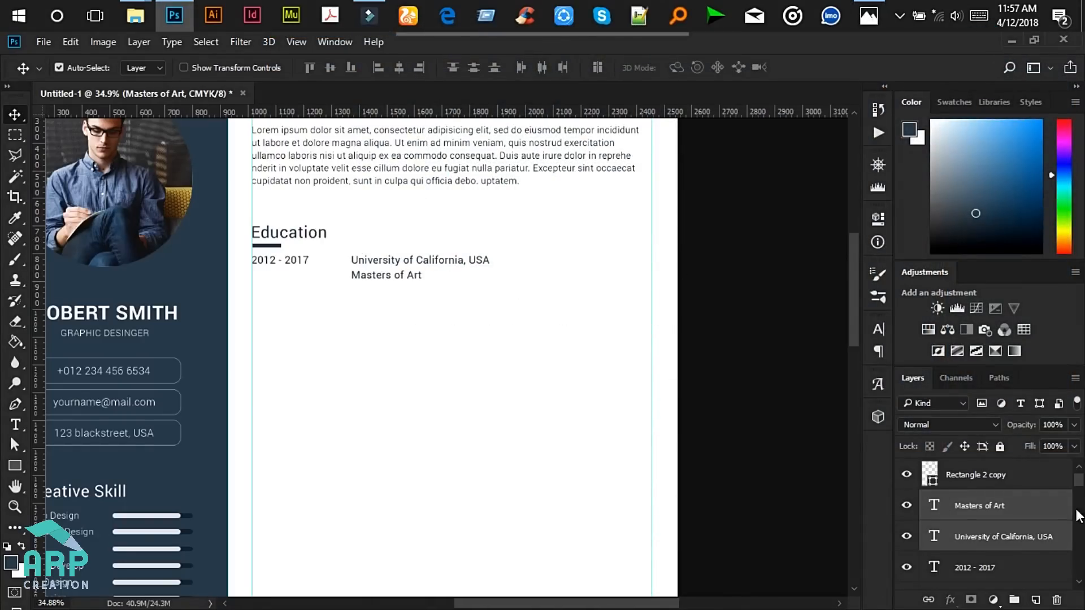
- Shift the University and Masters of Art lines right with two Shift+Right nudges
left_click_drag(1077, 482, 1056, 575)
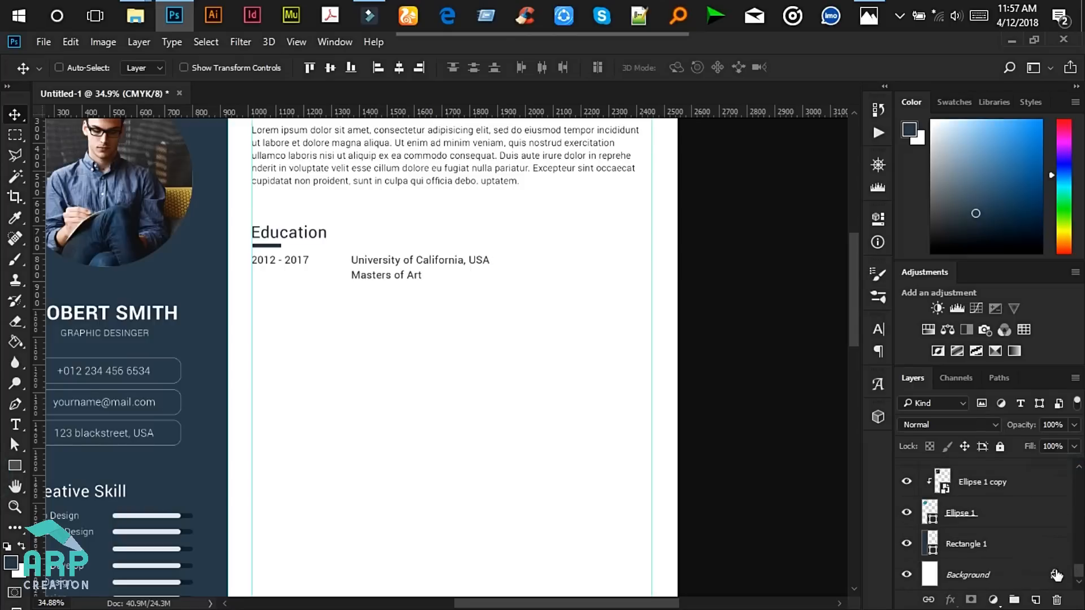
scroll(547, 343, "down", 5)
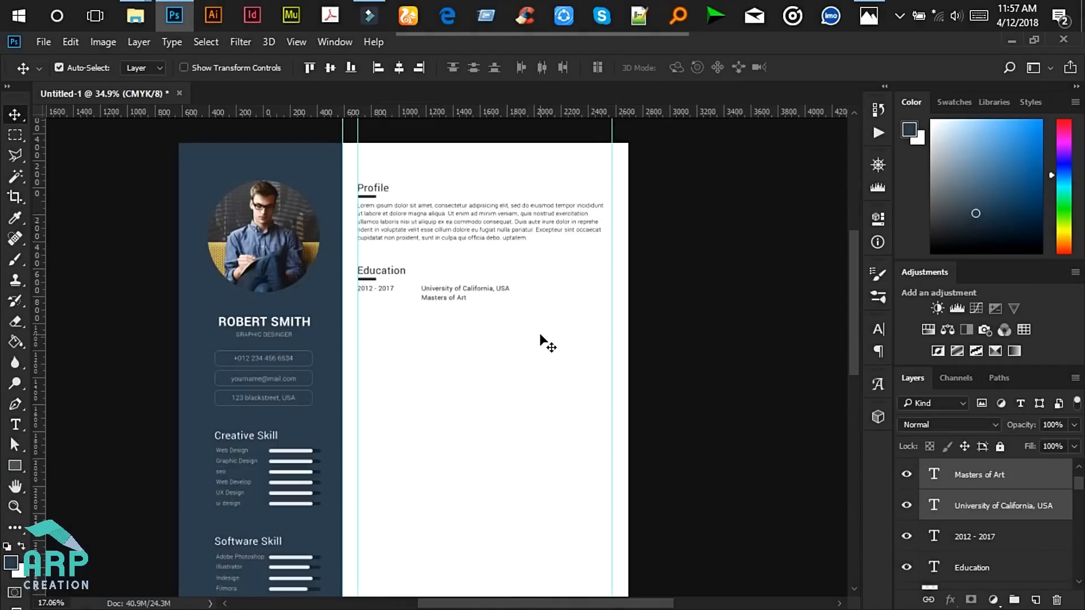
key("shift+Right")
key("shift+Right")
key("shift+Right")
key("shift+Right")
key("shift+Right")
key("shift+Right")
key("shift+Right")
key("shift+Right")
key("shift+Right")
key("shift+Right")
key("shift+Right")
key("shift+Right")
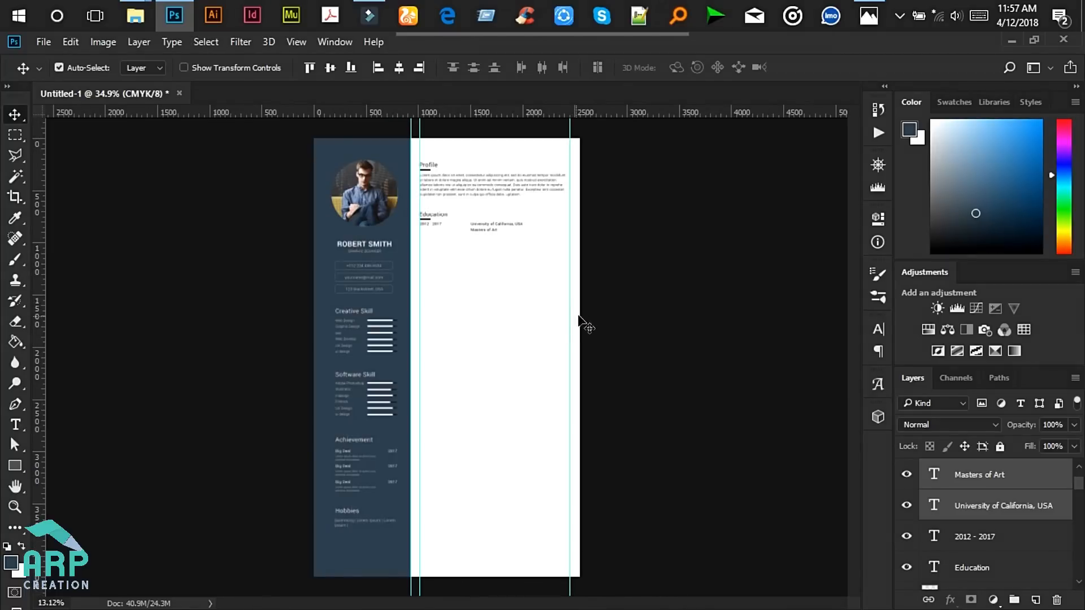
key("shift+Right")
key("shift+Right")
key("shift+Right")
key("shift+Right")
key("shift+Right")
key("shift+Right")
key("shift+Right")
key("shift+Right")
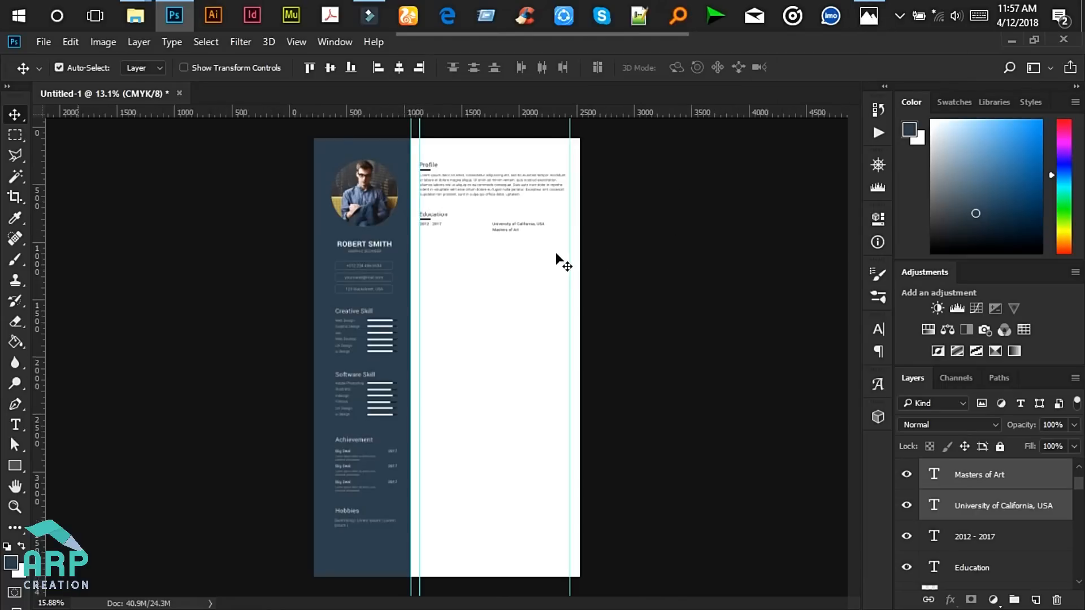
scroll(542, 252, "up", 4)
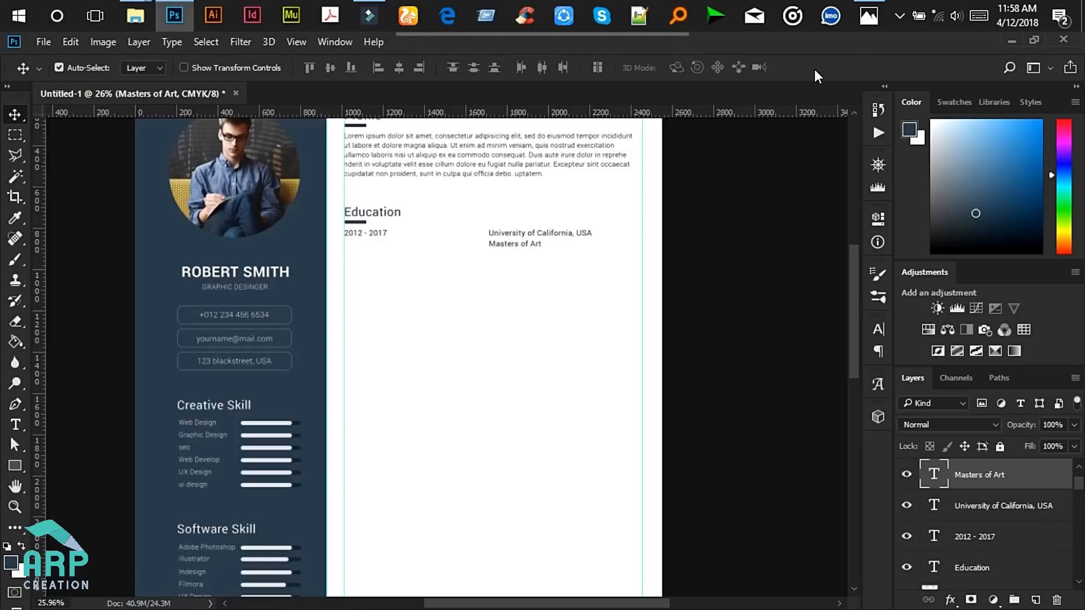
left_click(862, 24)
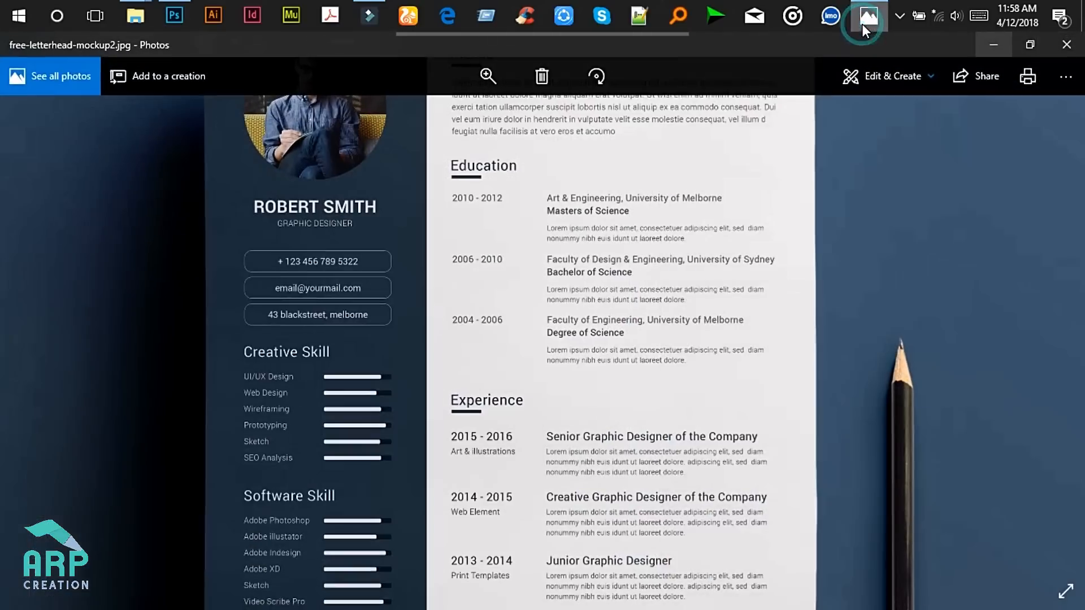
left_click(994, 44)
scroll(503, 169, "up", 1)
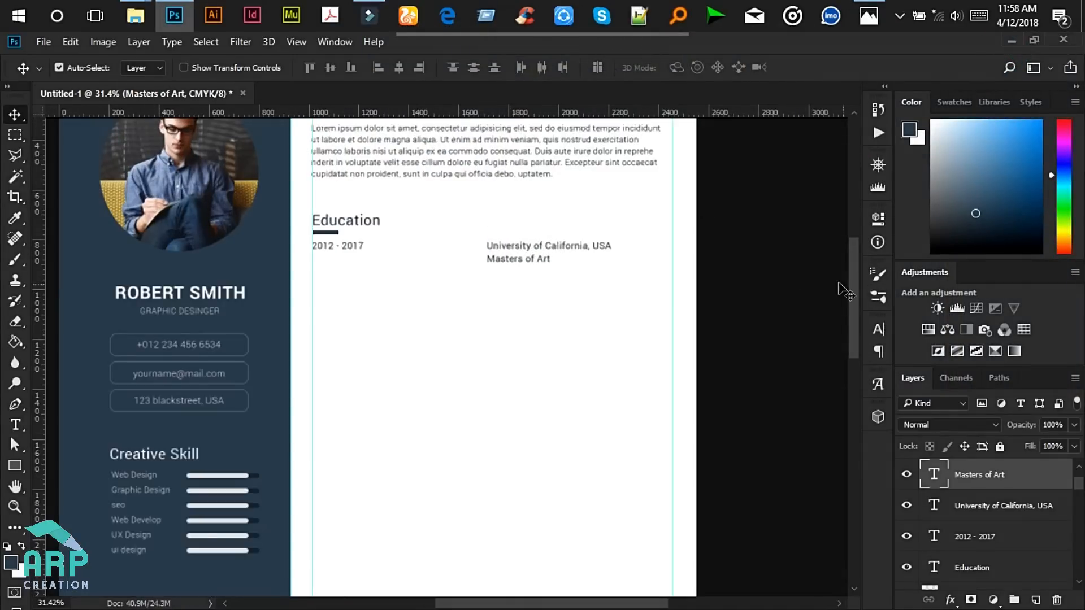
scroll(853, 274, "up", 2)
scroll(501, 218, "up", 1)
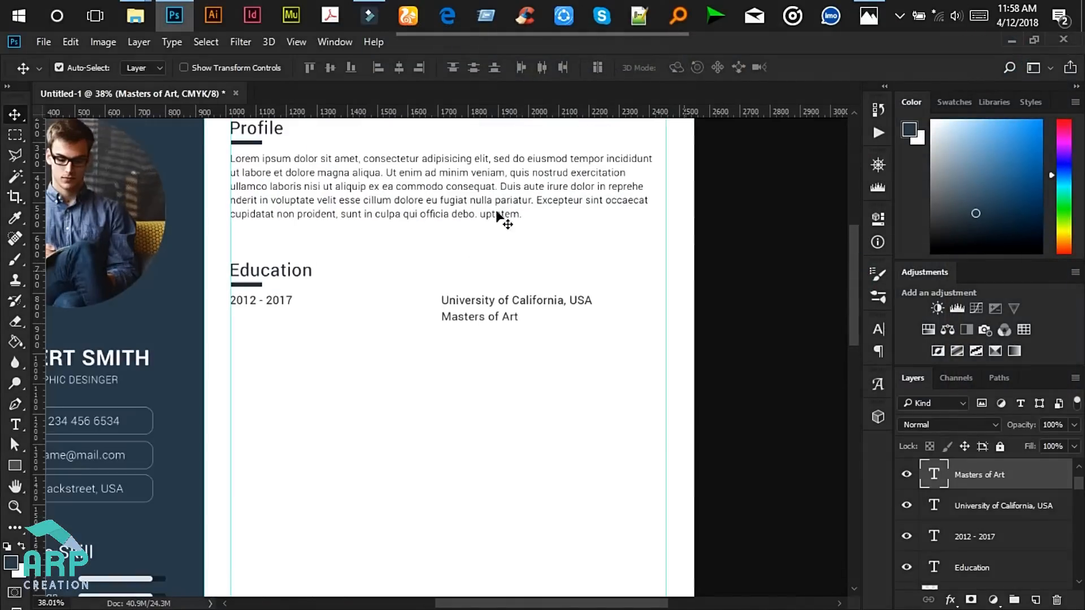
left_click(423, 165)
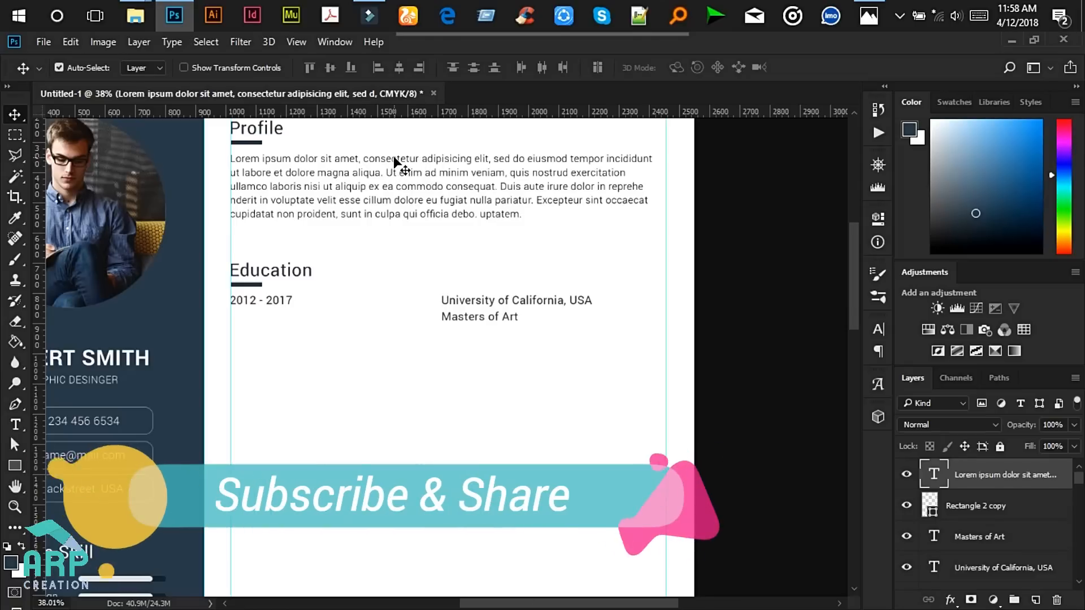
- Copy the Profile paragraph below Masters of Art and delete its overflowing text
left_click_drag(388, 158, 604, 341)
left_click(21, 424)
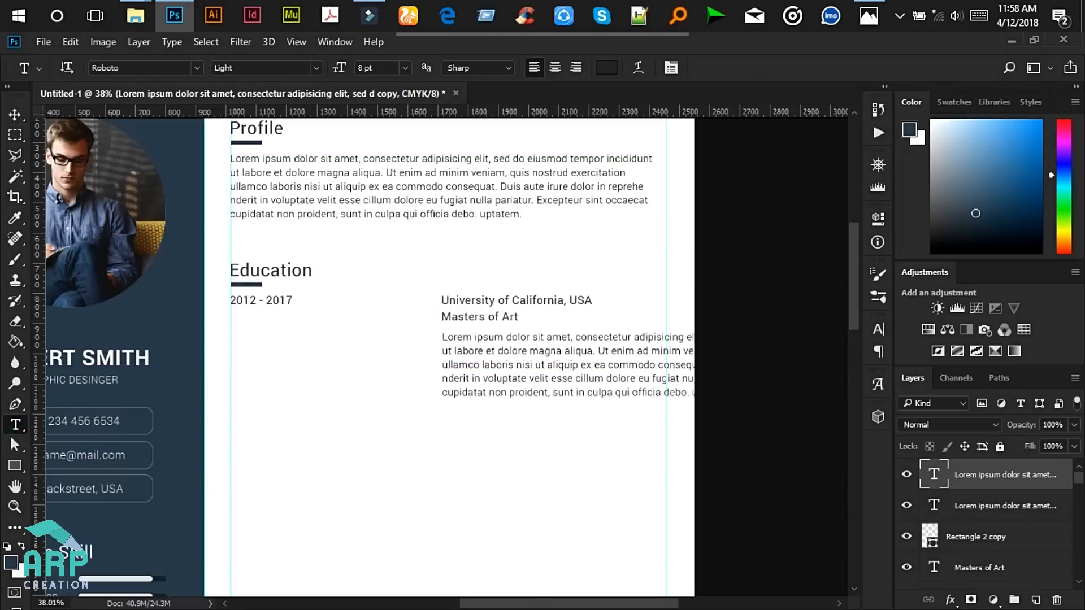
left_click_drag(549, 606, 626, 603)
left_click(399, 337)
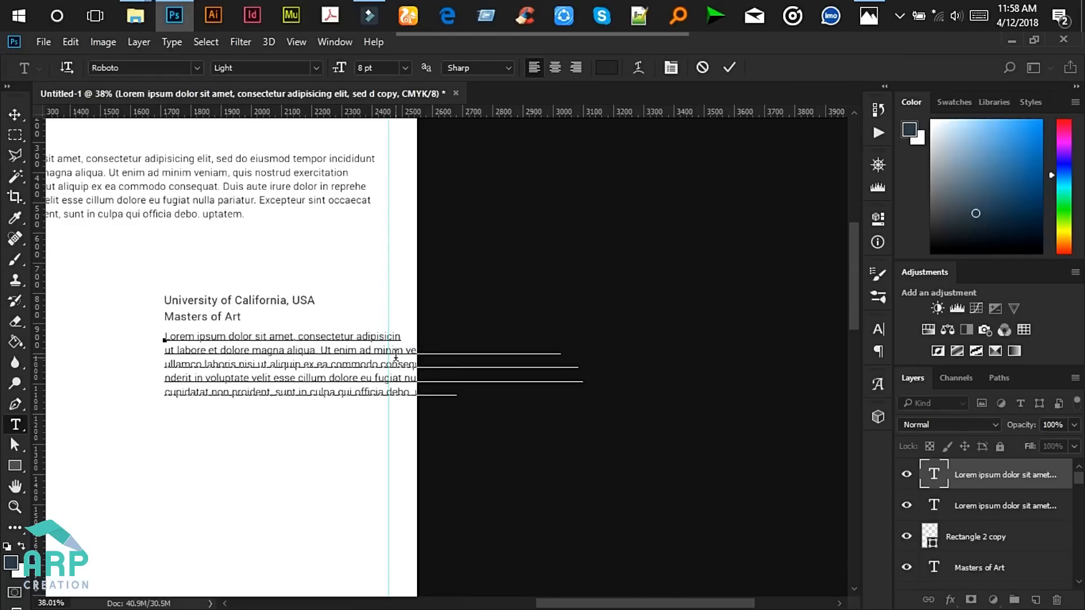
left_click_drag(375, 333, 565, 355)
key("BackSpace")
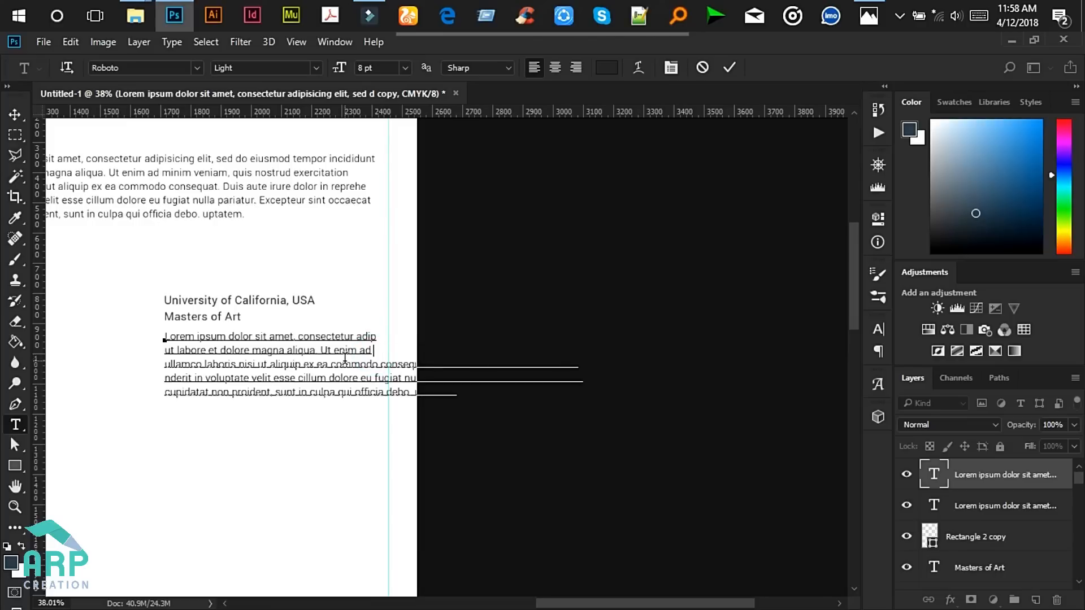
- Delete the copy's lower lines and last-line tail, leaving three committed lines
left_click_drag(428, 364, 626, 372)
left_click(390, 363)
left_click_drag(372, 366, 718, 440)
key("BackSpace")
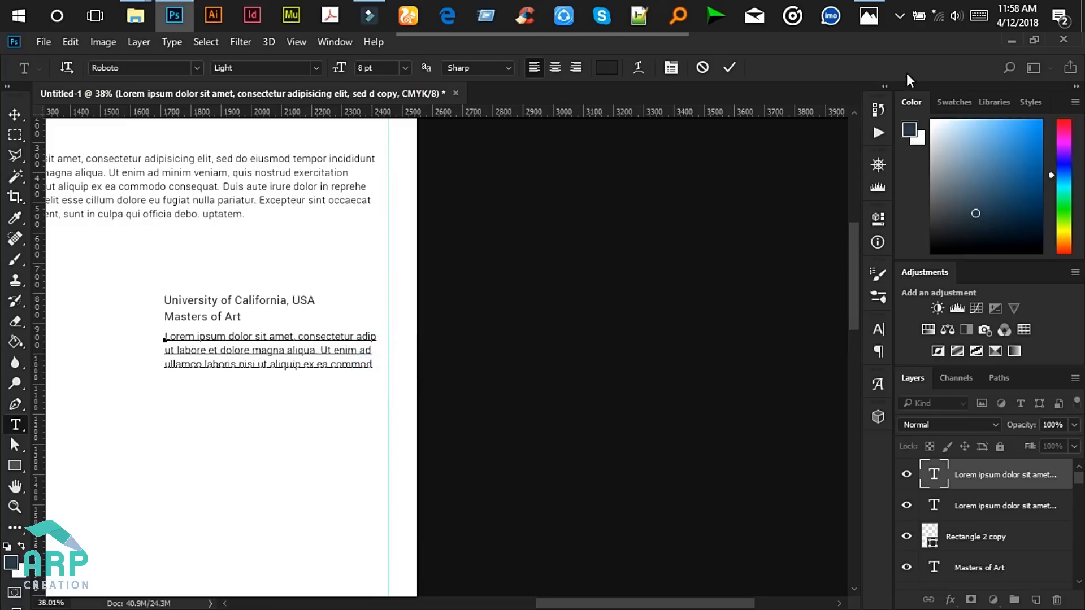
left_click(868, 15)
left_click(994, 45)
left_click_drag(374, 365, 288, 363)
key("BackSpace")
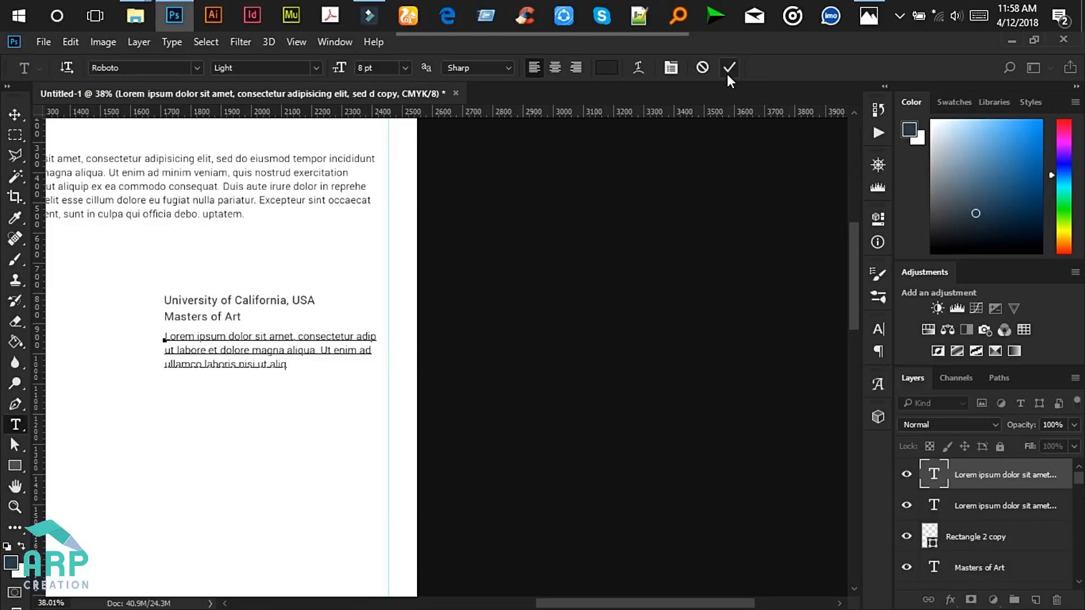
left_click(728, 75)
key("v")
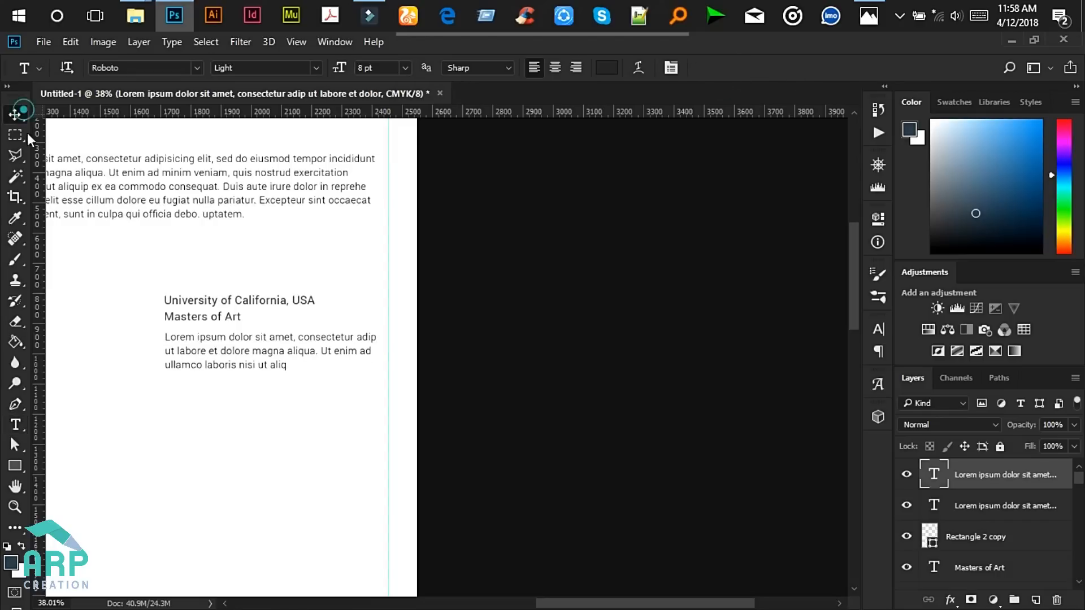
scroll(296, 429, "down", 2)
scroll(295, 429, "down", 2)
scroll(73, 385, "up", 2)
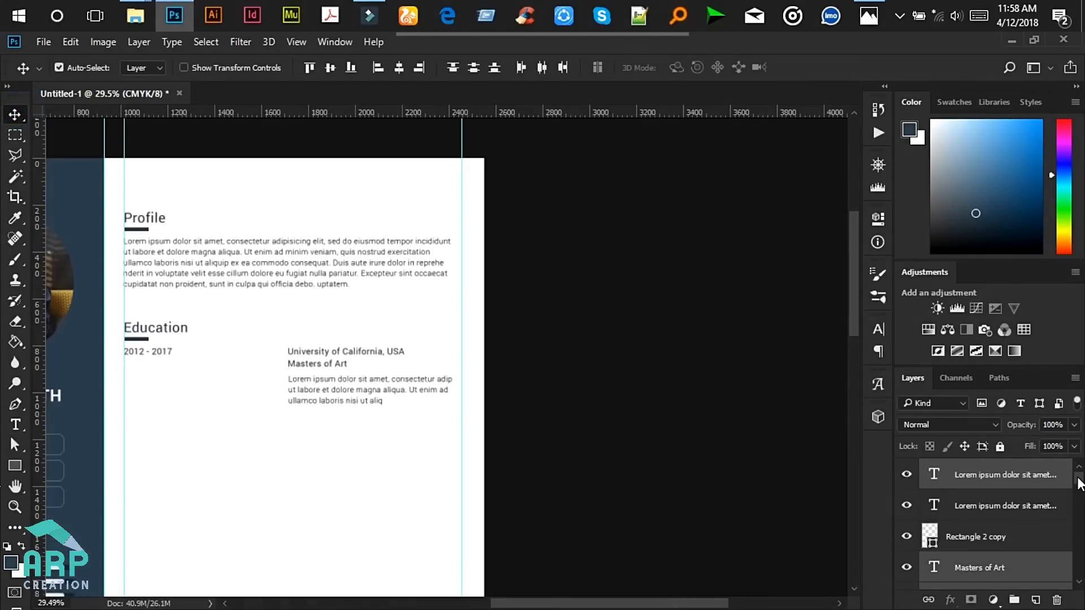
- Select all the Education entry's text layers and duplicate them
left_click_drag(511, 414, 114, 352)
key("ctrl+j")
scroll(364, 455, "down", 2)
key("ctrl+0")
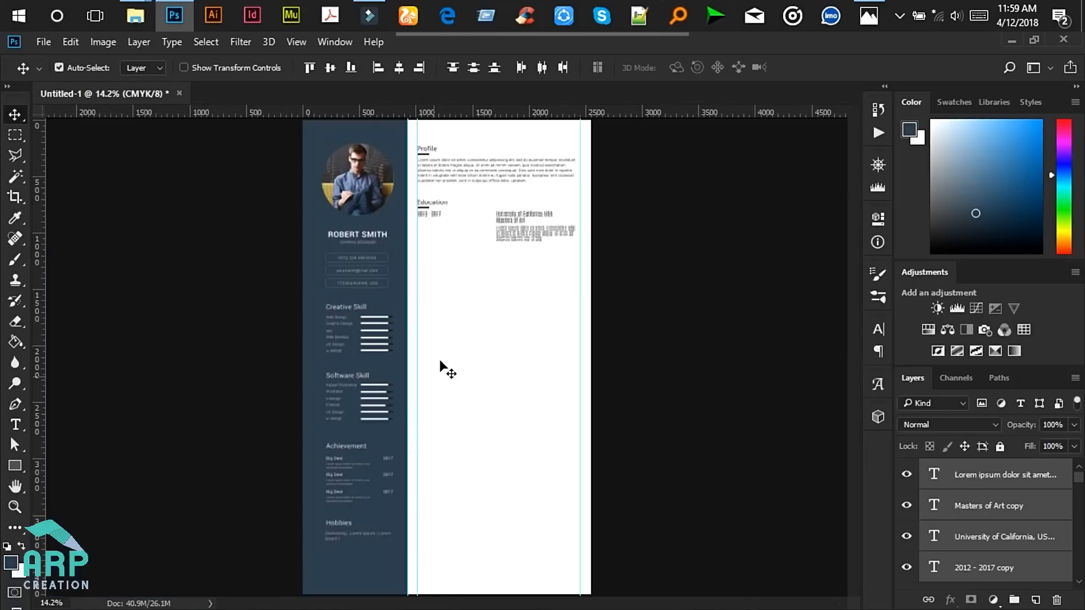
scroll(456, 359, "down", 2)
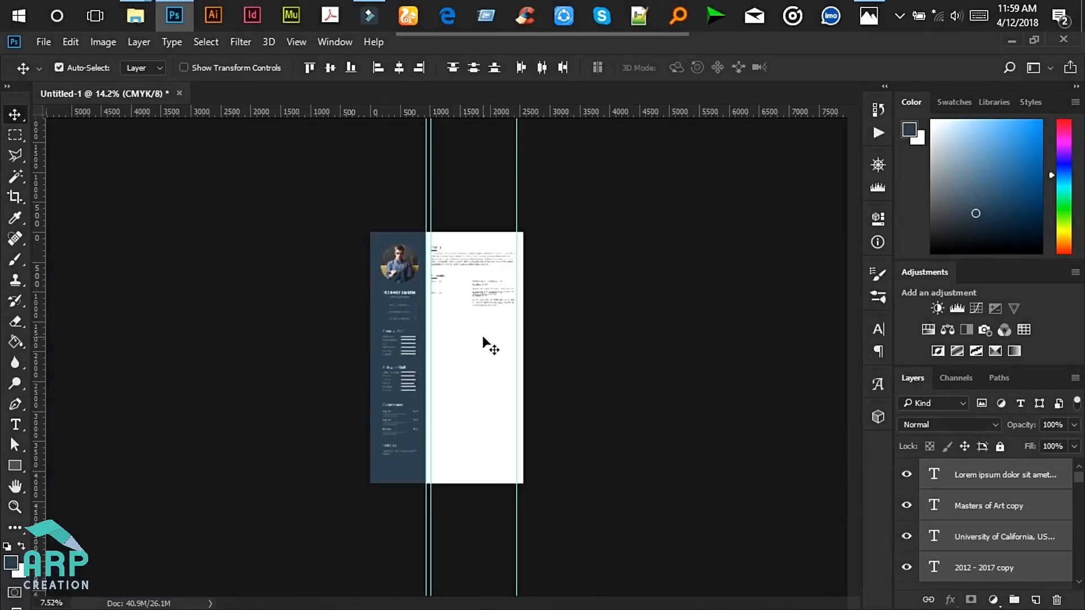
scroll(503, 272, "up", 3)
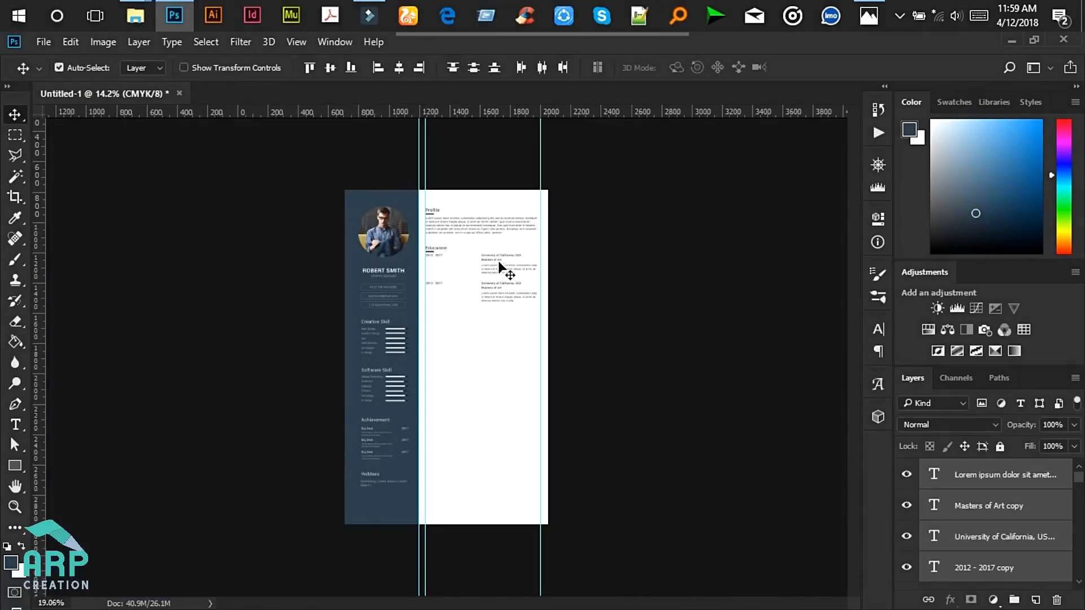
scroll(500, 266, "up", 3)
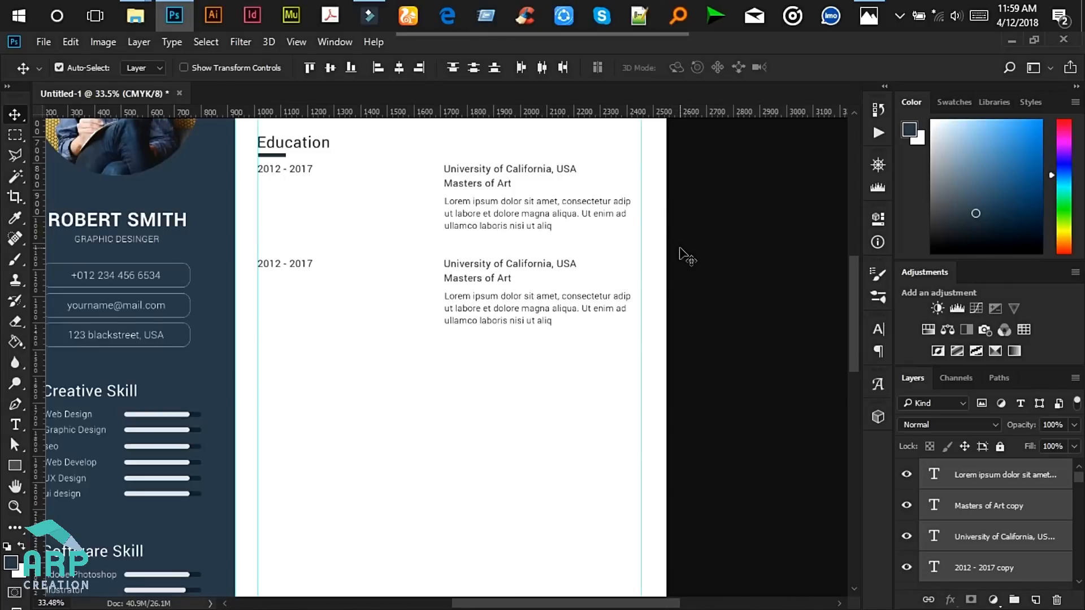
- Duplicate the entry again and shift it down to form the third entry, then view the mockup
key("ctrl+j")
scroll(343, 386, "down", 5)
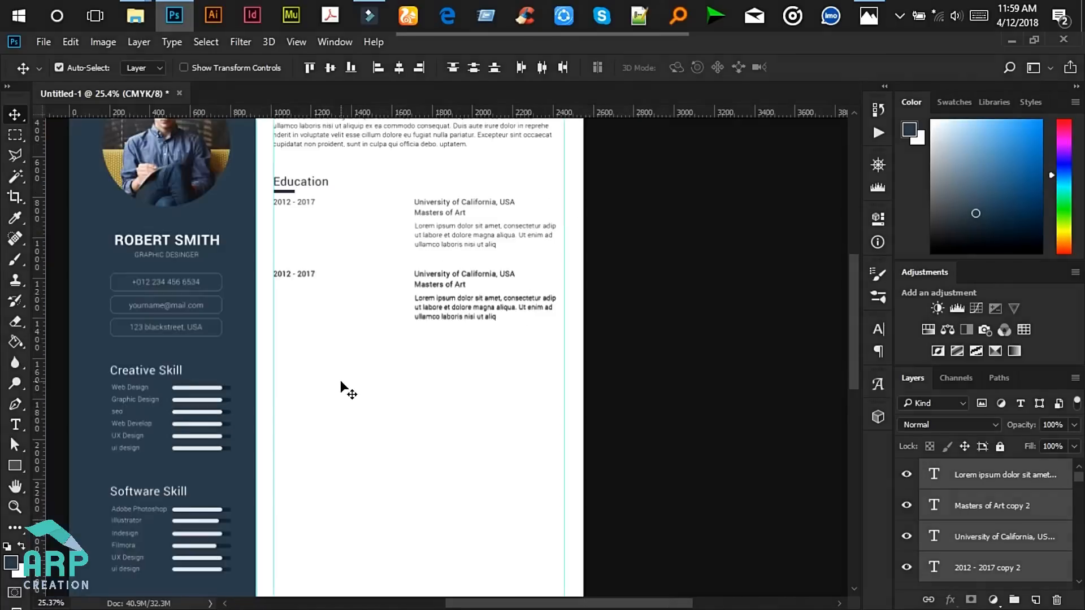
key("shift+Down")
key("shift+Down")
key("shift+Down")
scroll(525, 315, "down", 2)
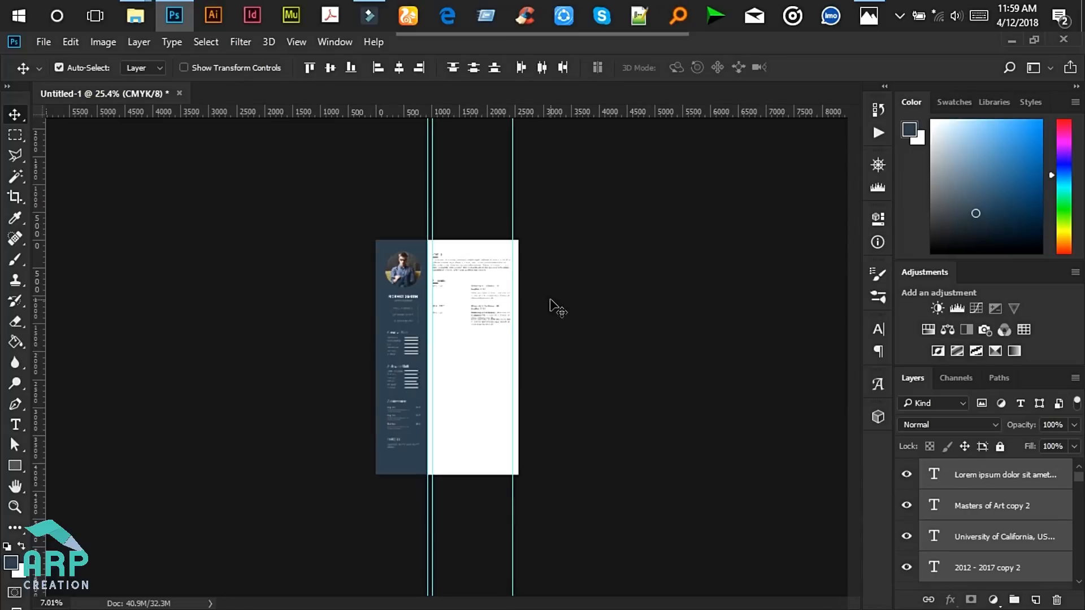
key("shift+Down")
key("shift+Down")
key("shift+Down")
key("shift+Down")
key("shift+Down")
key("shift+Down")
key("shift+Down")
key("shift+Down")
scroll(511, 366, "up", 5)
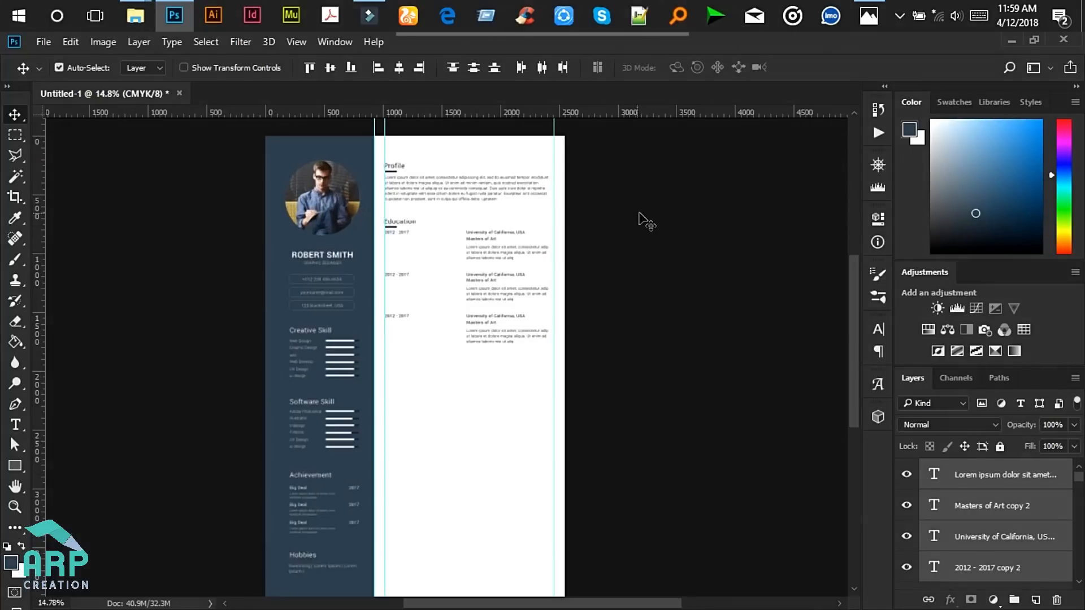
left_click(868, 15)
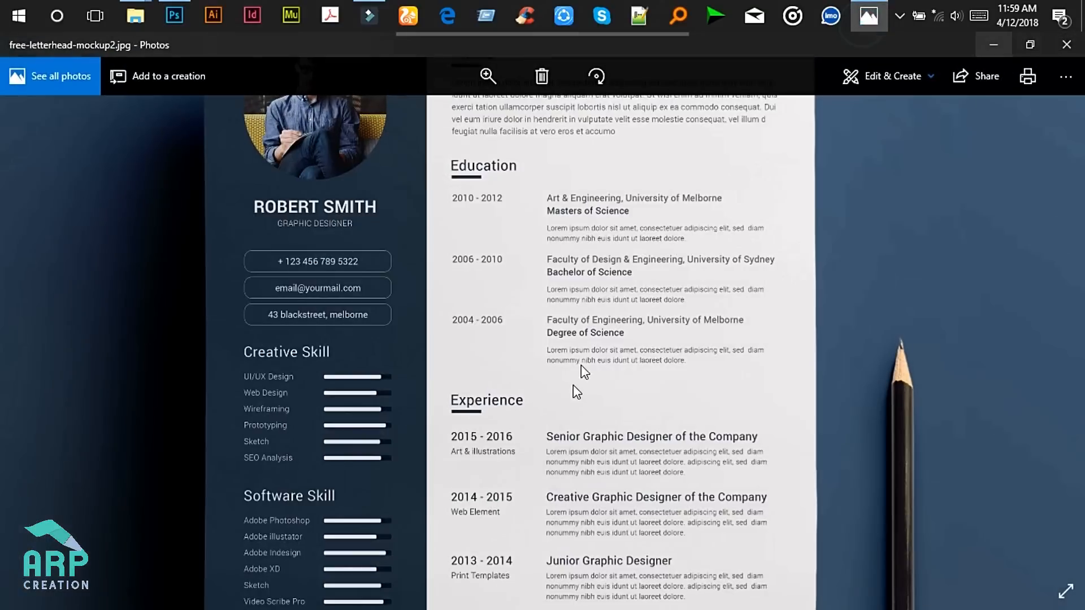
- Edit the second entry's '2012 - 2017' date to read '2010 - 2012'
left_click_drag(581, 365, 599, 150)
left_click(993, 44)
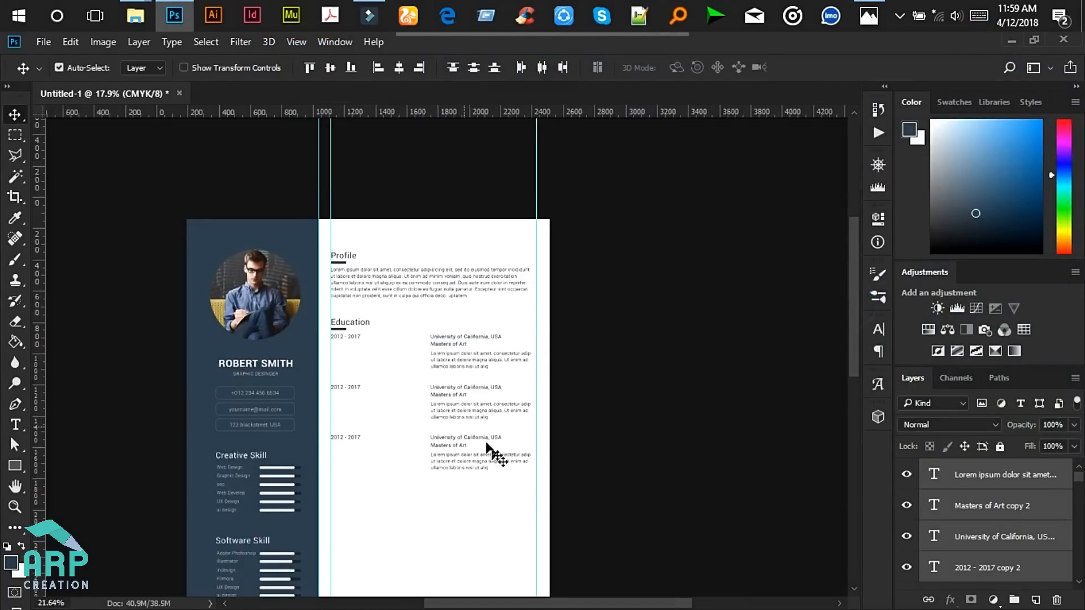
scroll(494, 446, "up", 3)
left_click(15, 424)
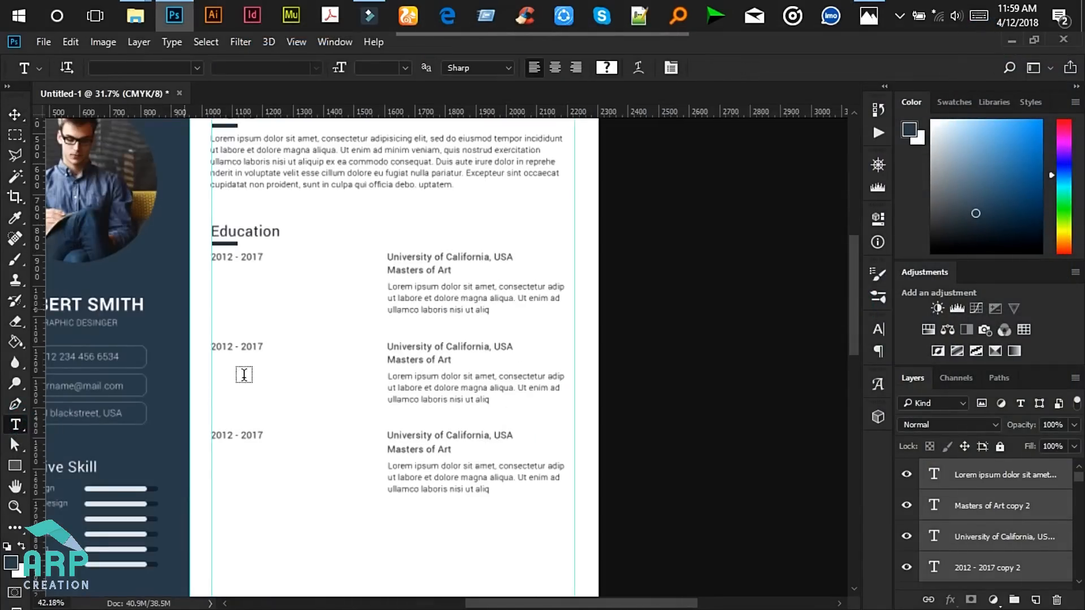
scroll(242, 371, "up", 2)
left_click(227, 338)
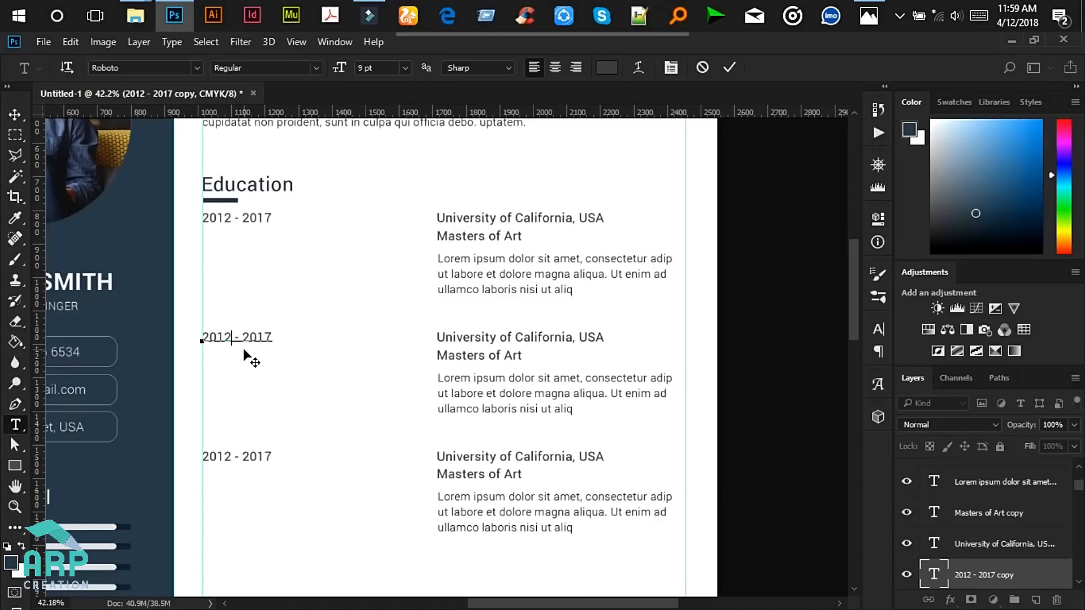
left_click(271, 336)
scroll(742, 164, "down", 3)
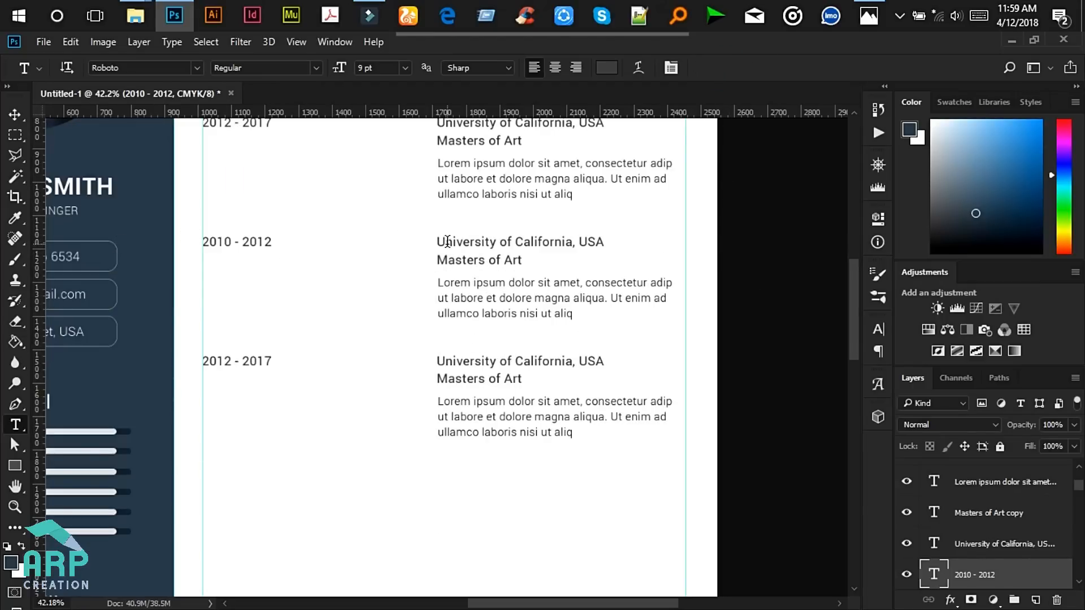
left_click(15, 114)
scroll(126, 174, "down", 3)
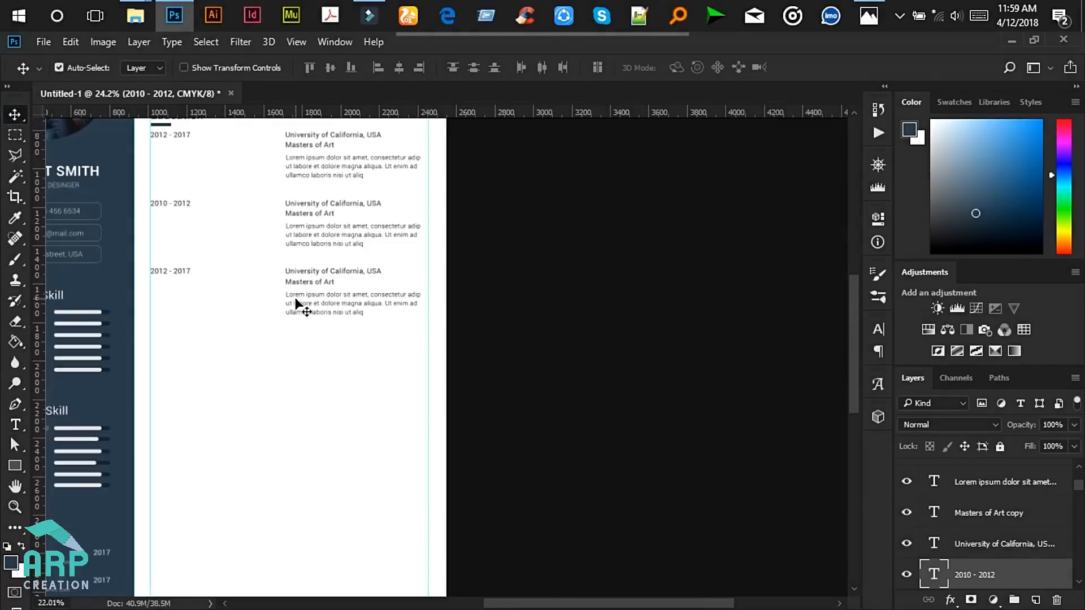
- Check the reference resume mockup, then marquee-select all layers of the Education block
scroll(160, 252, "down", 2)
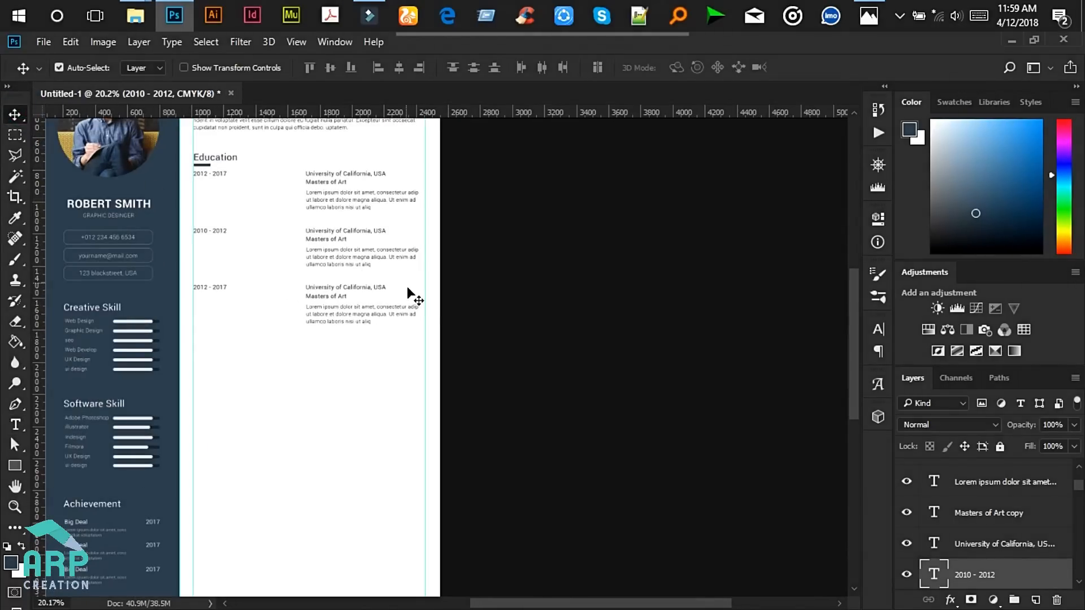
left_click(868, 15)
left_click(631, 344)
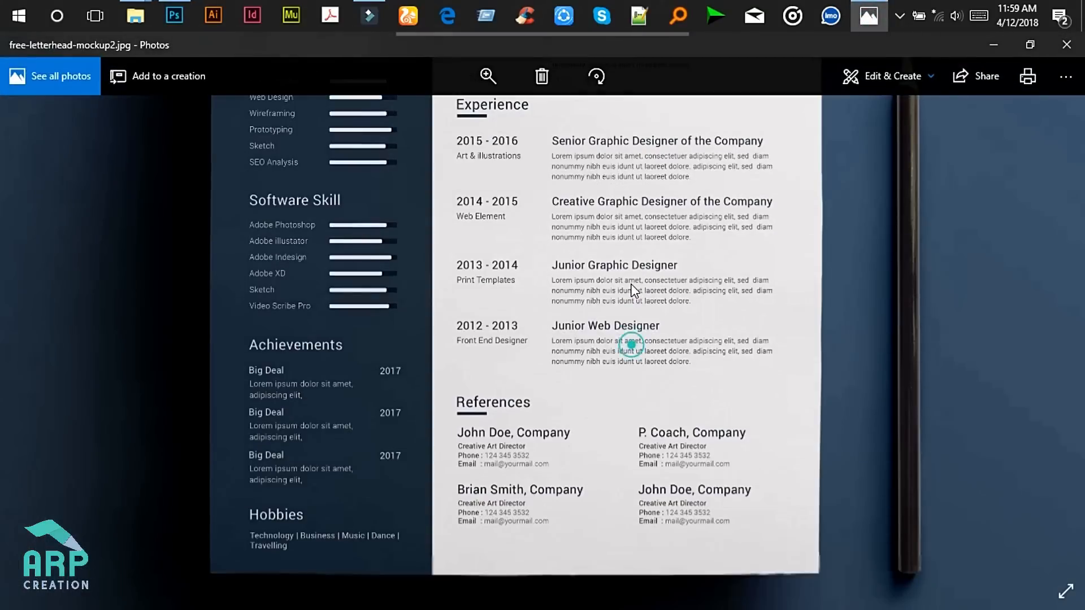
left_click(1002, 46)
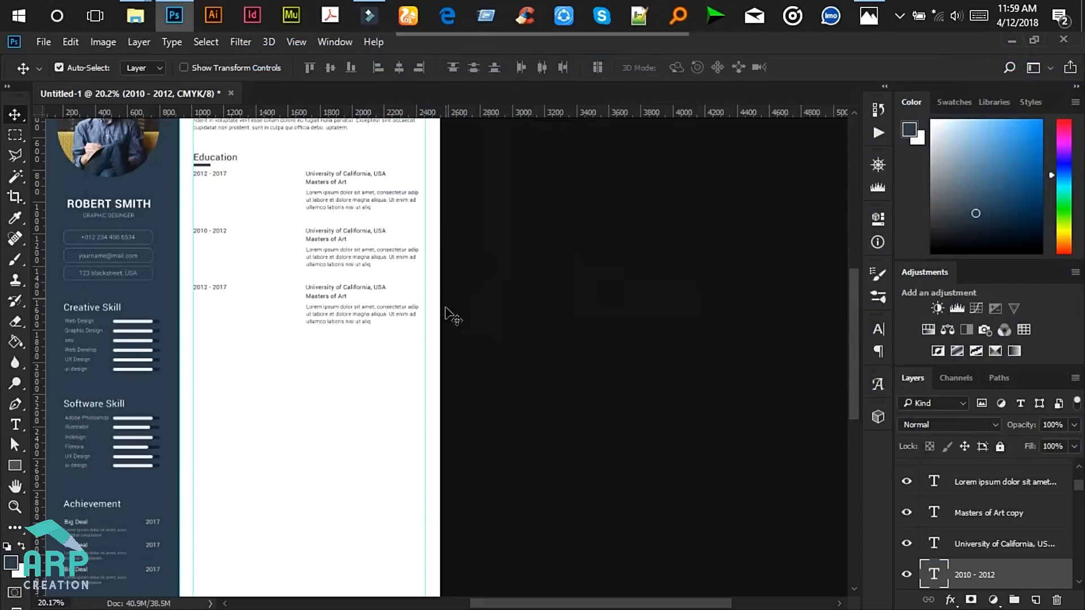
left_click_drag(512, 347, 188, 147)
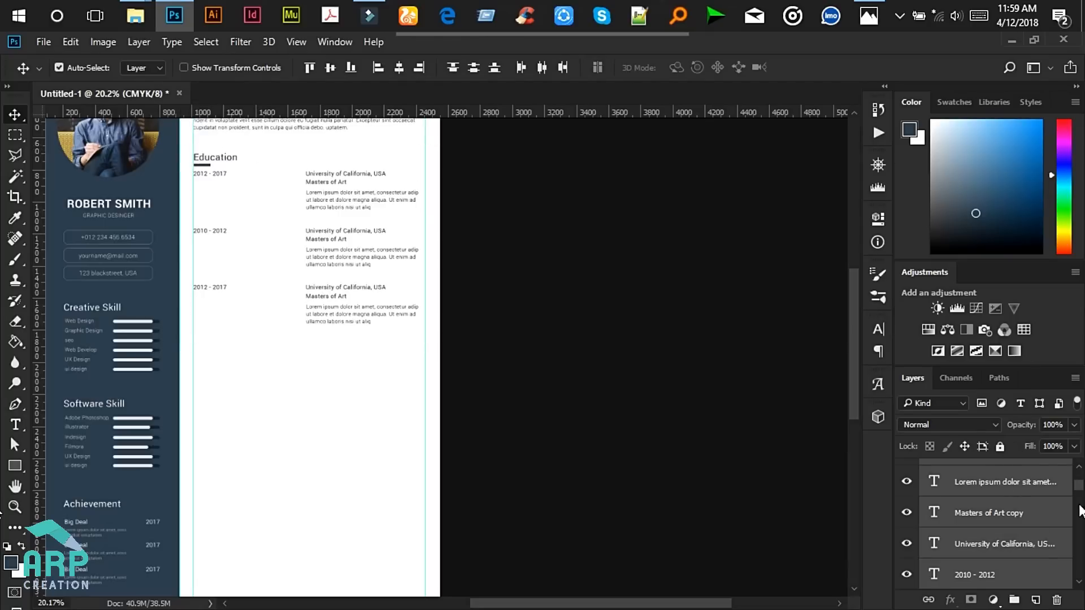
left_click_drag(1080, 487, 1075, 583)
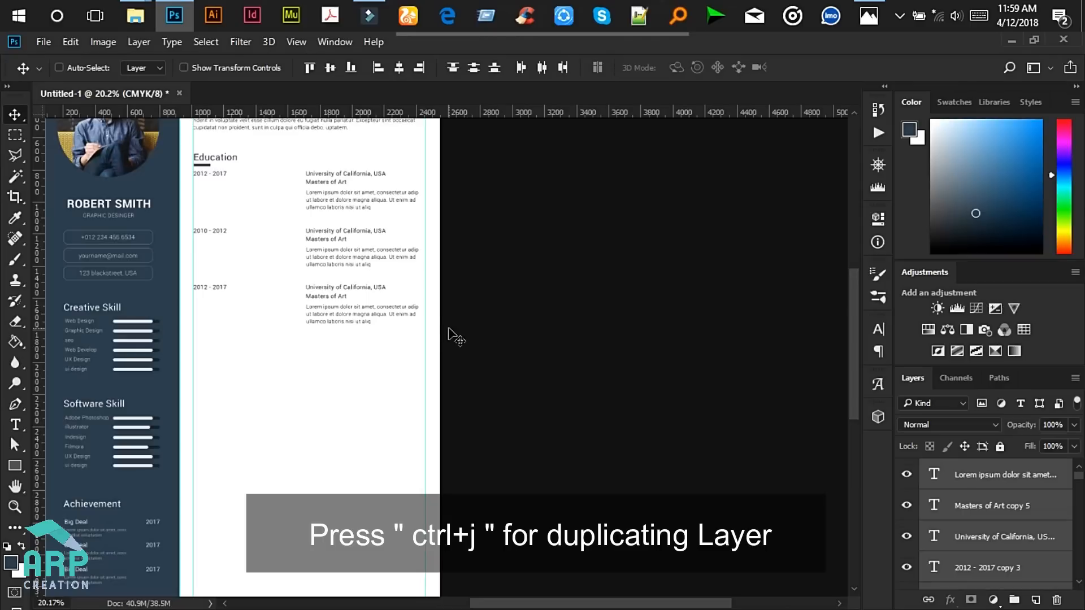
- Duplicate the Education block and place the copy directly below the original, nudged up slightly
key("ctrl+j")
key("ctrl+t")
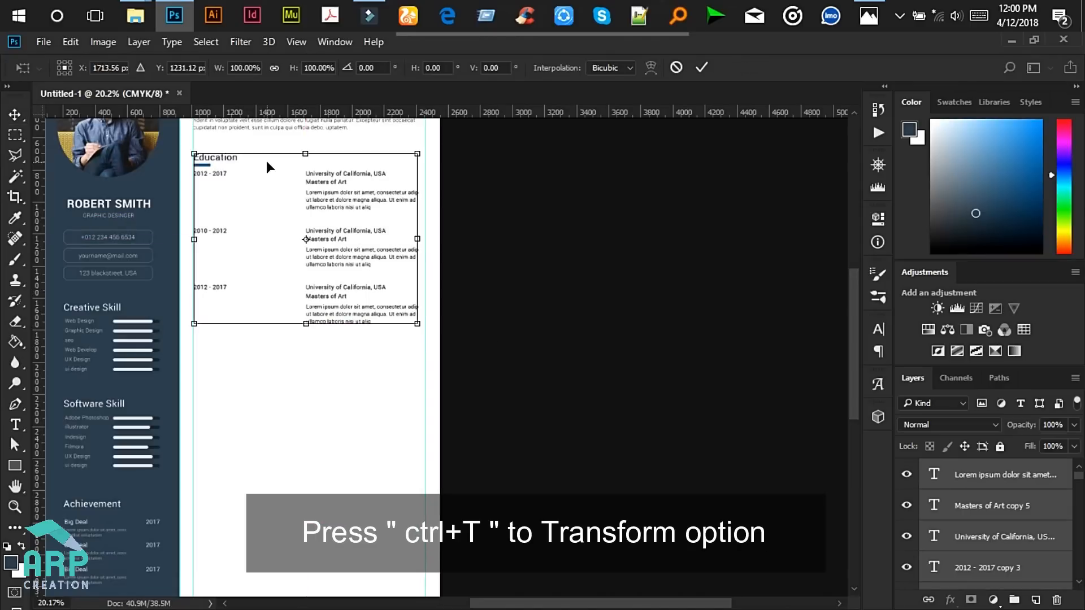
left_click_drag(267, 160, 266, 368)
left_click_drag(850, 306, 848, 360)
scroll(289, 198, "down", 3)
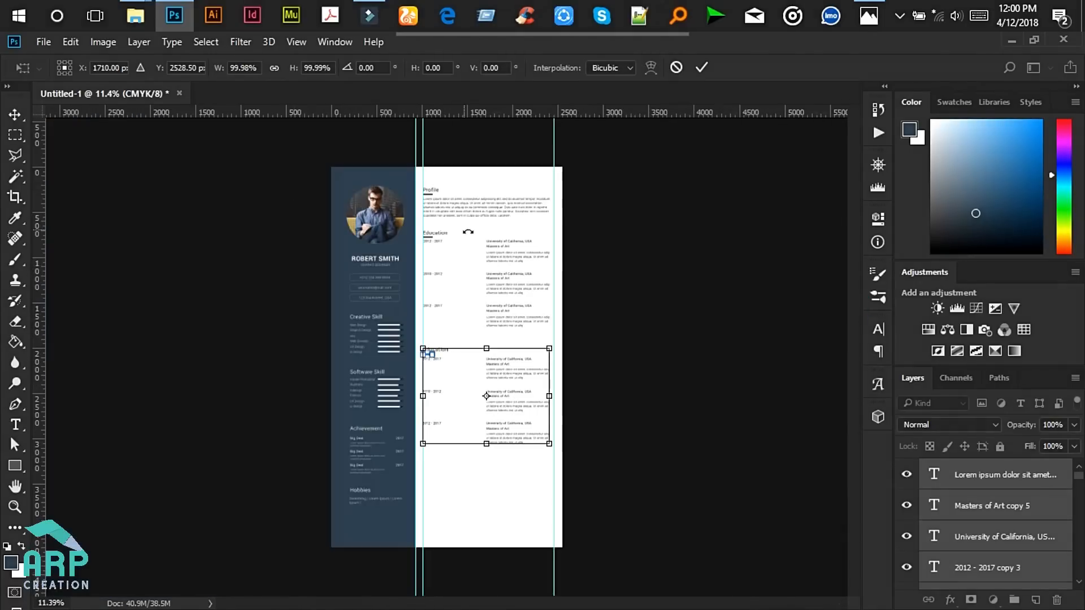
key("Up")
key("Up")
key("Up")
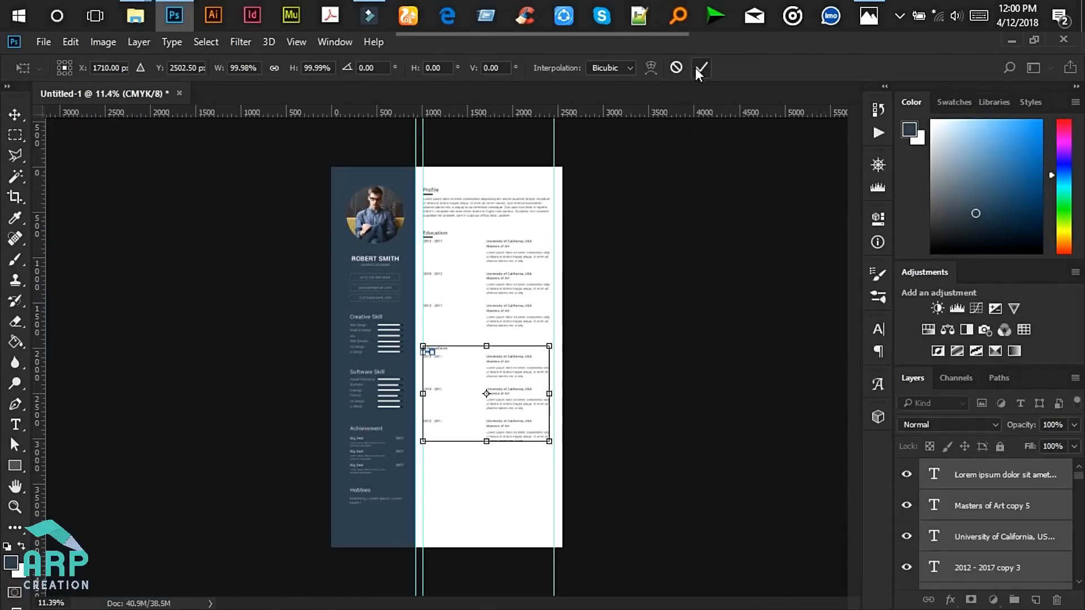
left_click(701, 68)
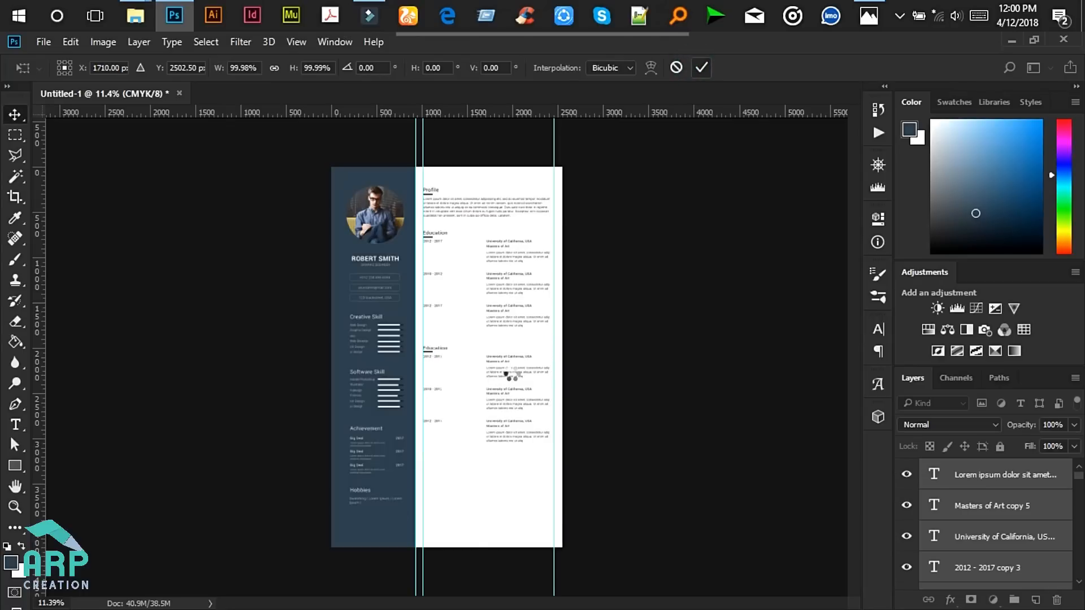
scroll(574, 374, "up", 3)
- Retype the copied 'Education' heading as 'Experience' and commit it
left_click(15, 425)
left_click(370, 287)
double_click(370, 287)
scroll(370, 282, "up", 3)
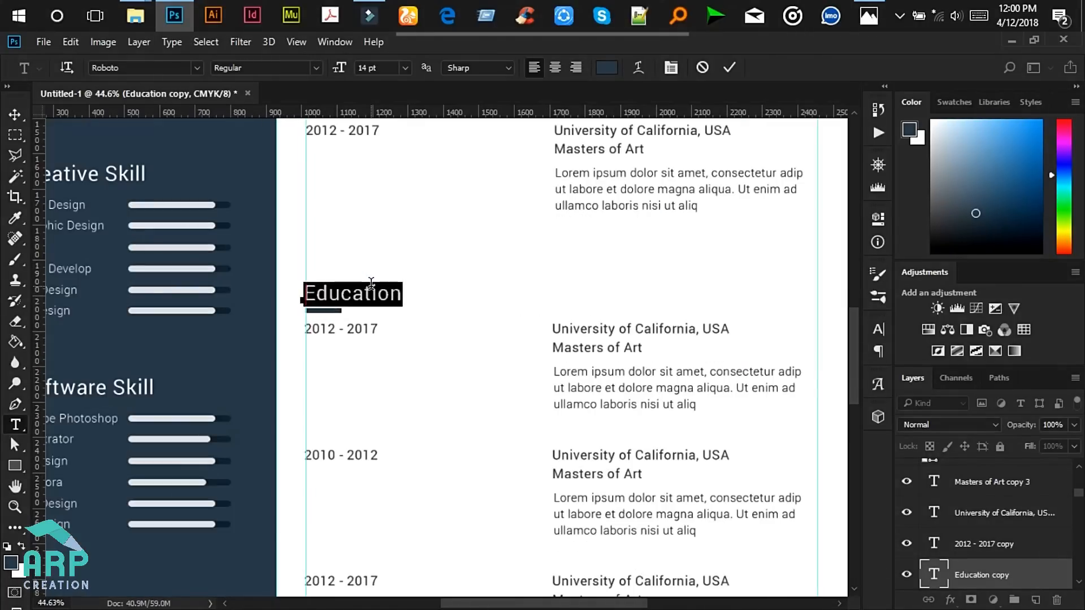
type("Experience")
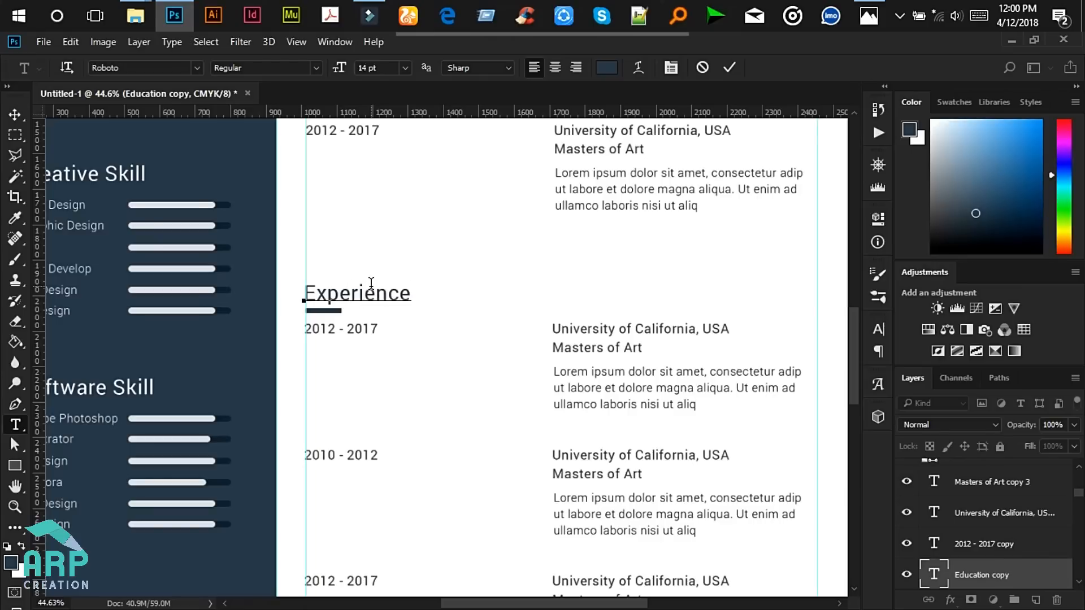
left_click(727, 68)
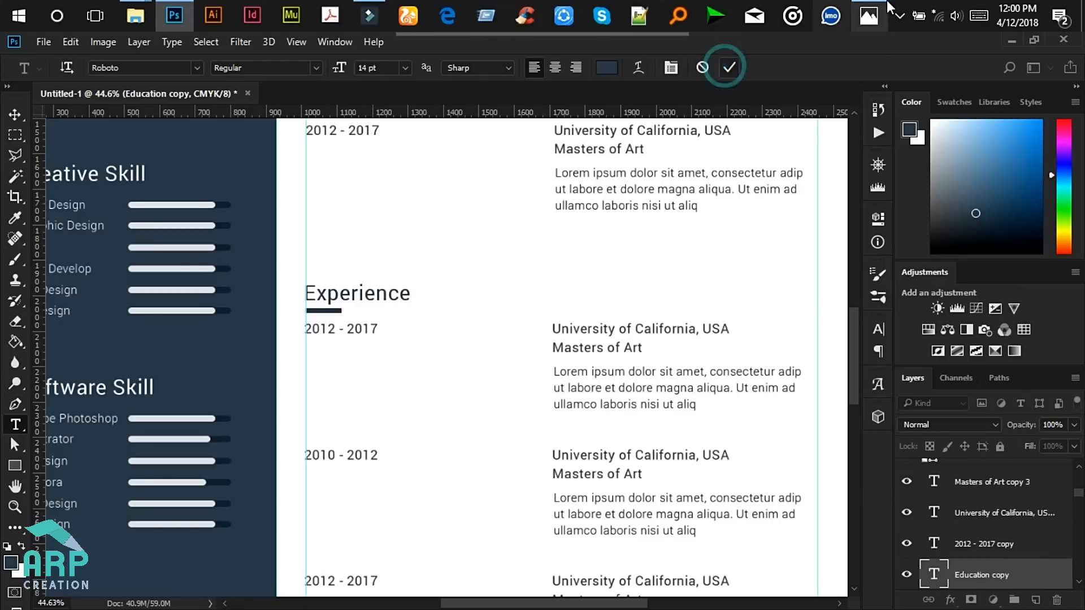
- Review the upper part of the reference mockup, then return to Photoshop with the Move tool
left_click(876, 15)
left_click_drag(657, 146, 658, 219)
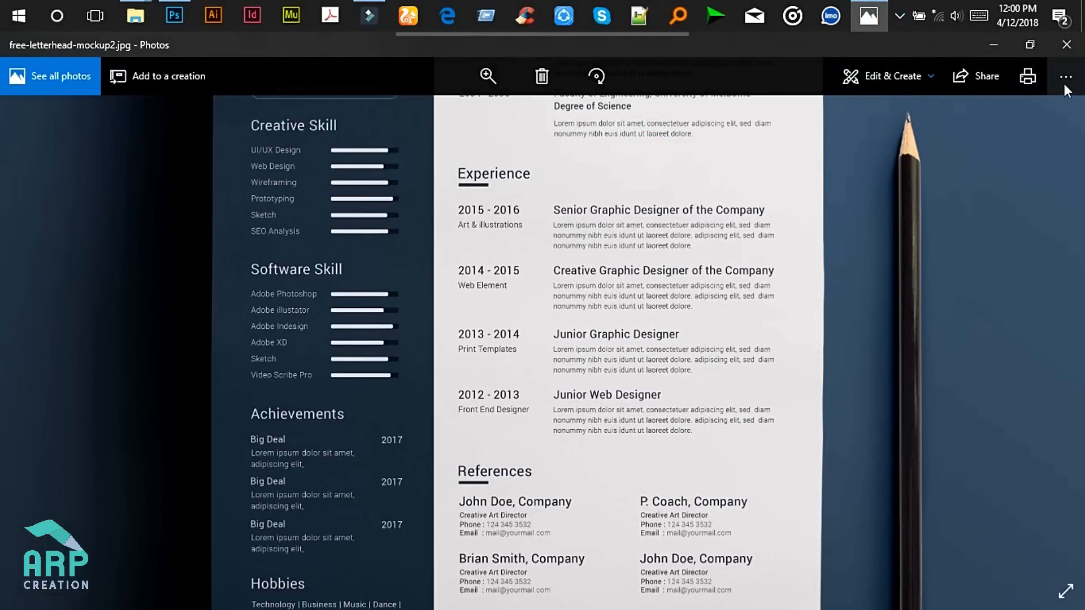
left_click(993, 44)
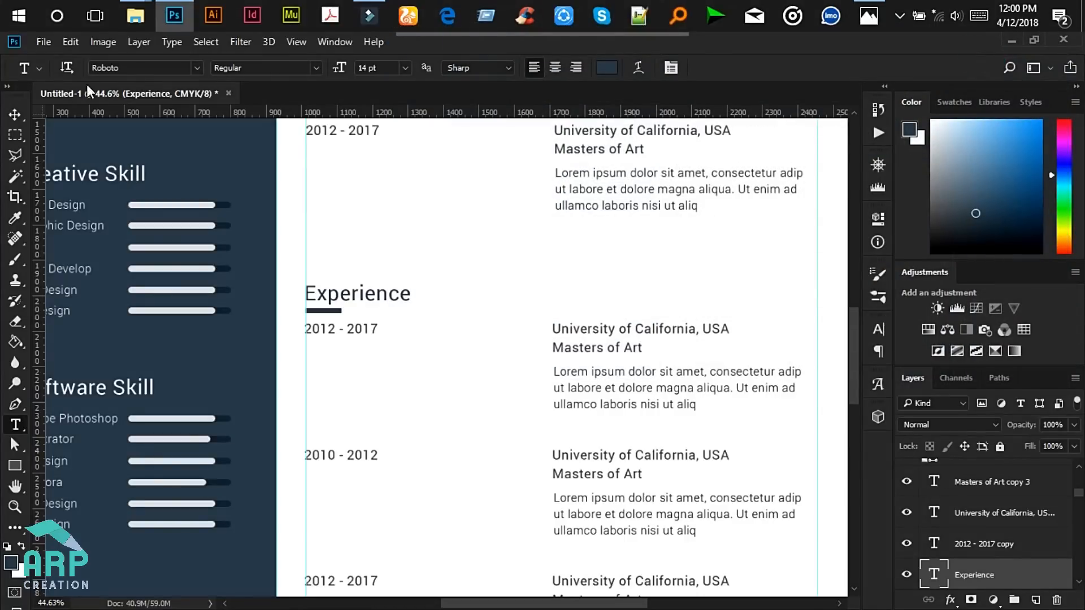
left_click(14, 115)
scroll(534, 315, "up", 2)
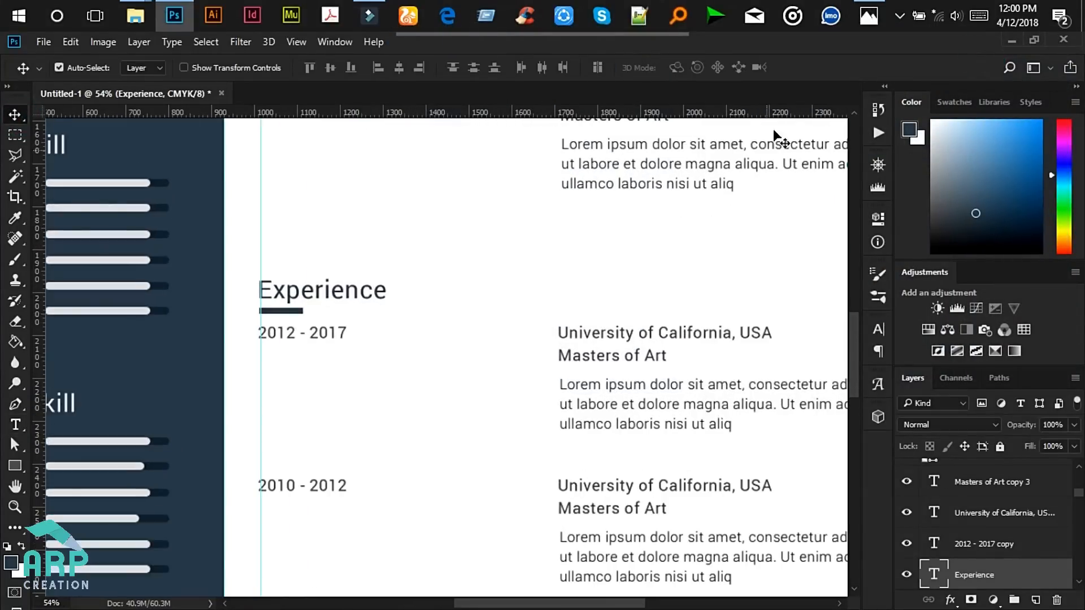
- Move the Masters of Art line under the first 2012 - 2017 dates, checking the reference mockup
left_click(596, 356)
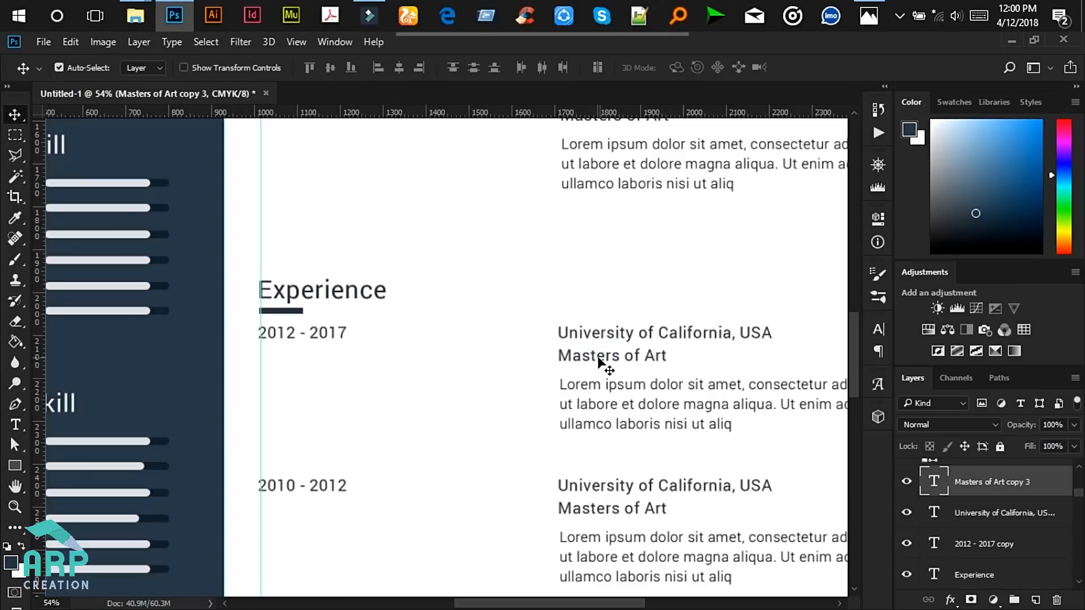
left_click_drag(602, 359, 308, 357)
scroll(305, 366, "up", 2)
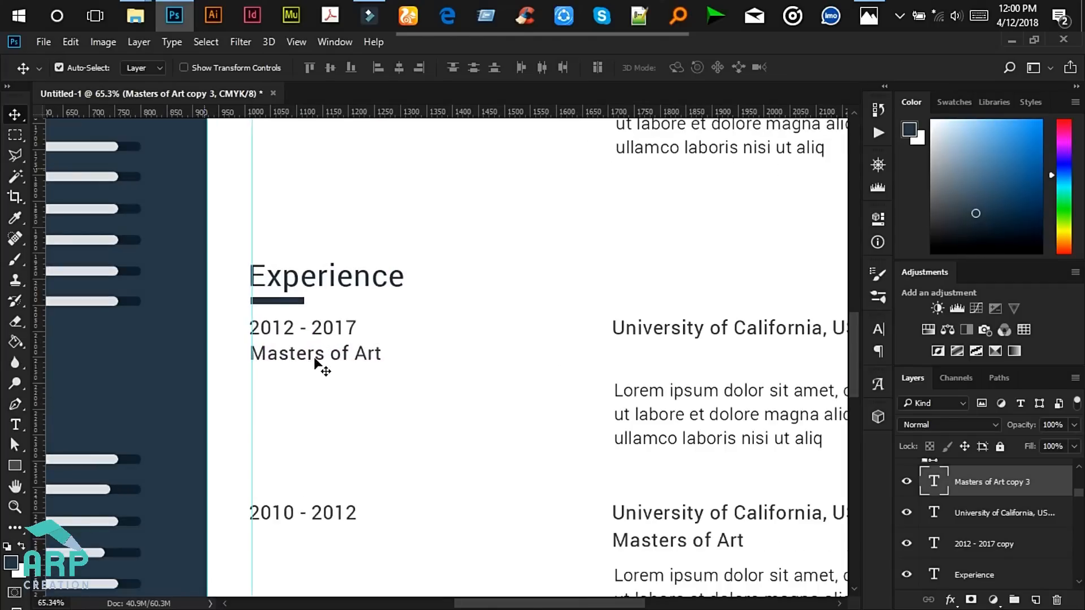
left_click(869, 10)
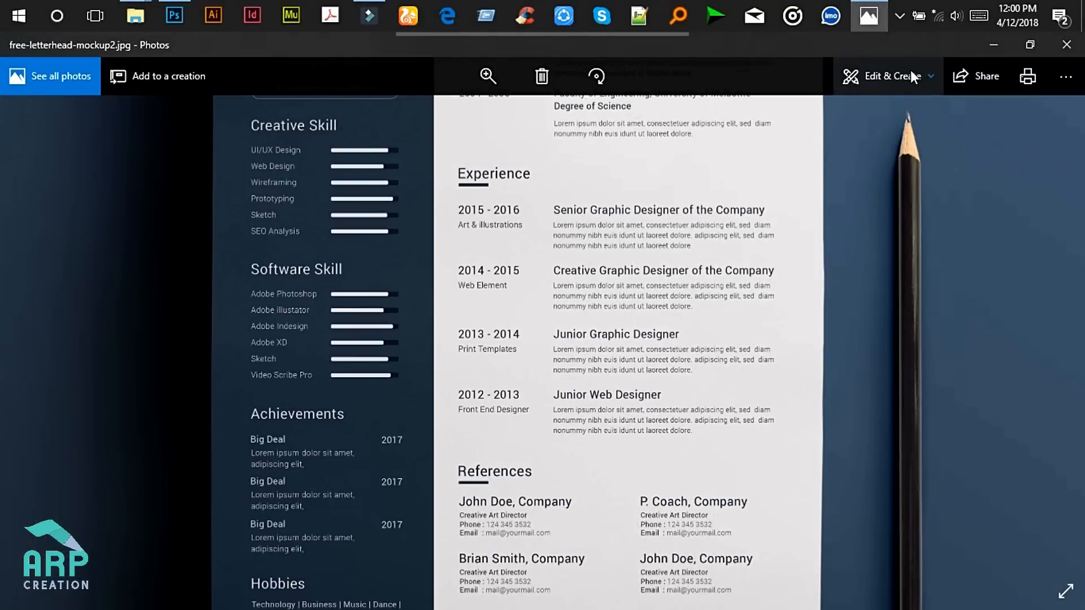
left_click(999, 54)
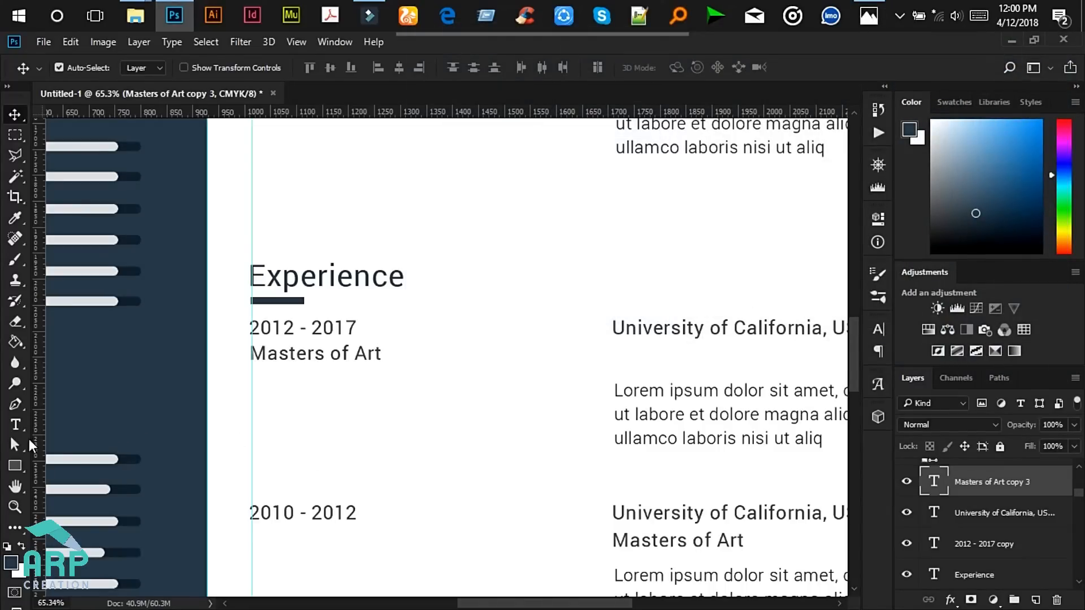
- Set the Masters of Art text to 8 pt Light weight and commit it
left_click(15, 425)
left_click(315, 355)
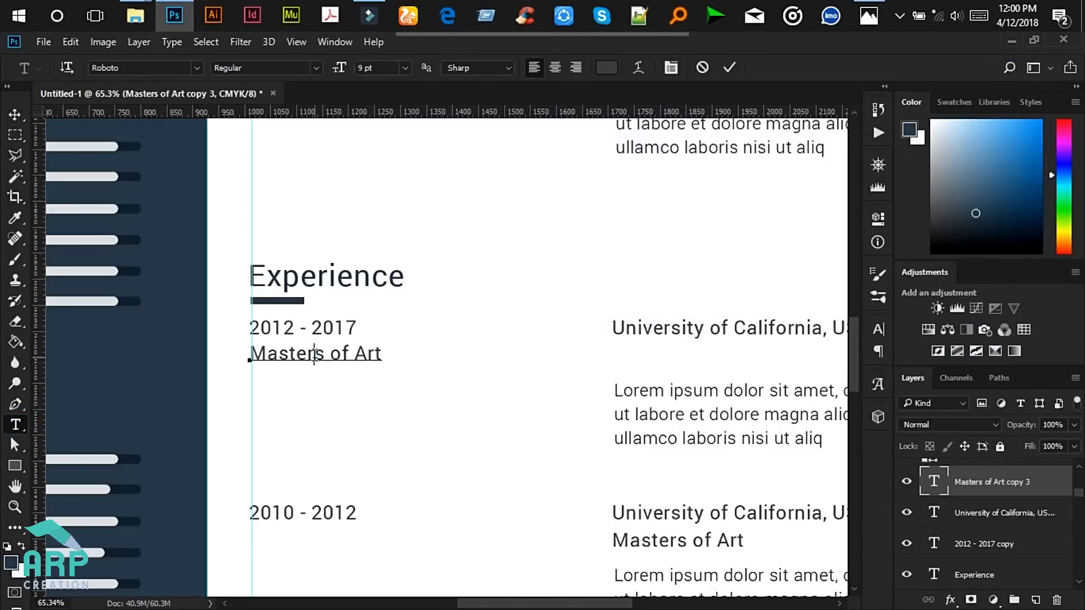
key("ctrl+a")
left_click(405, 67)
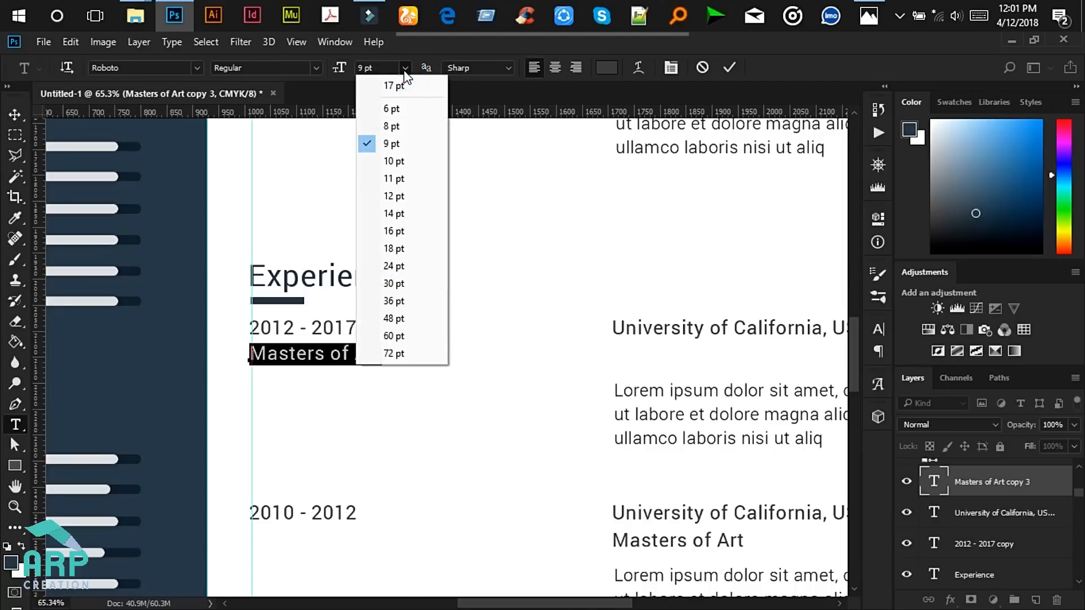
left_click(391, 125)
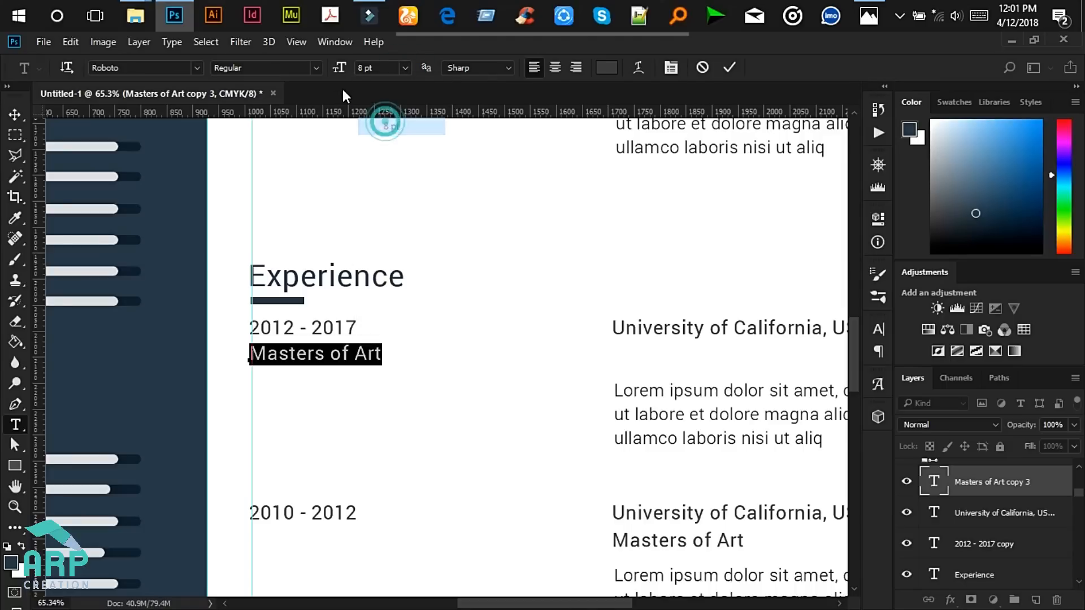
left_click(316, 66)
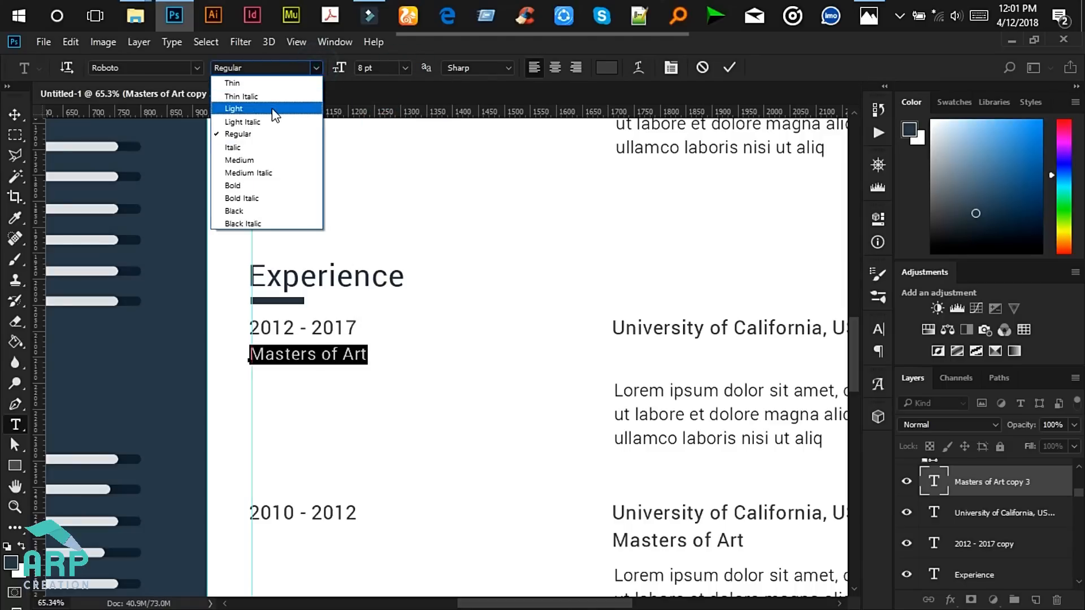
left_click(272, 108)
left_click(727, 66)
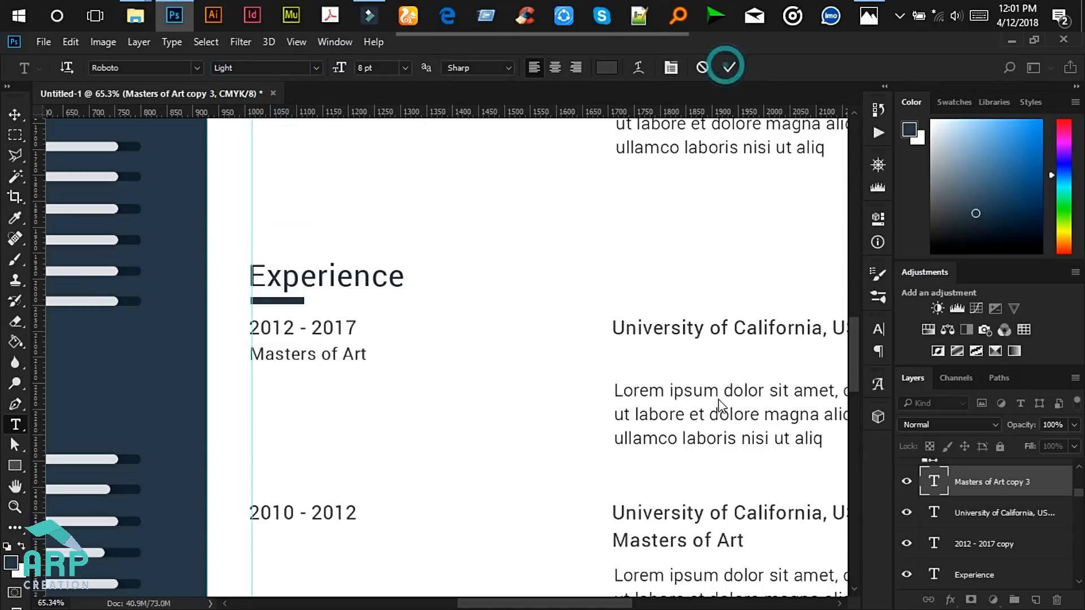
left_click(718, 391)
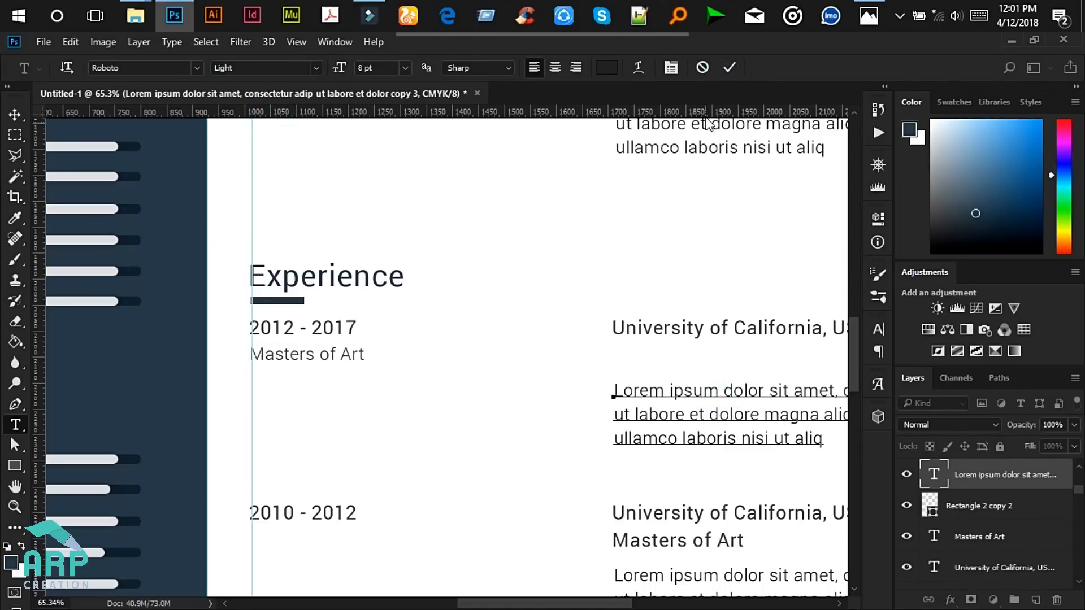
left_click(730, 68)
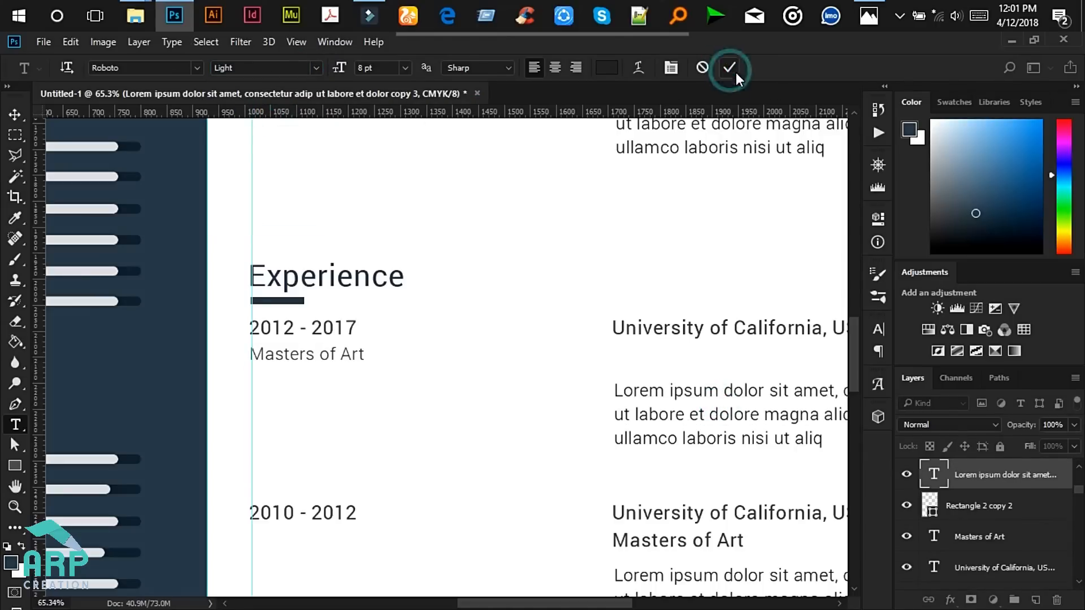
- Move the first entry's Lorem ipsum paragraph up about 43 px
left_click(13, 119)
left_click_drag(658, 396, 654, 360)
scroll(648, 367, "down", 2)
left_click_drag(515, 607, 561, 606)
scroll(799, 452, "down", 3)
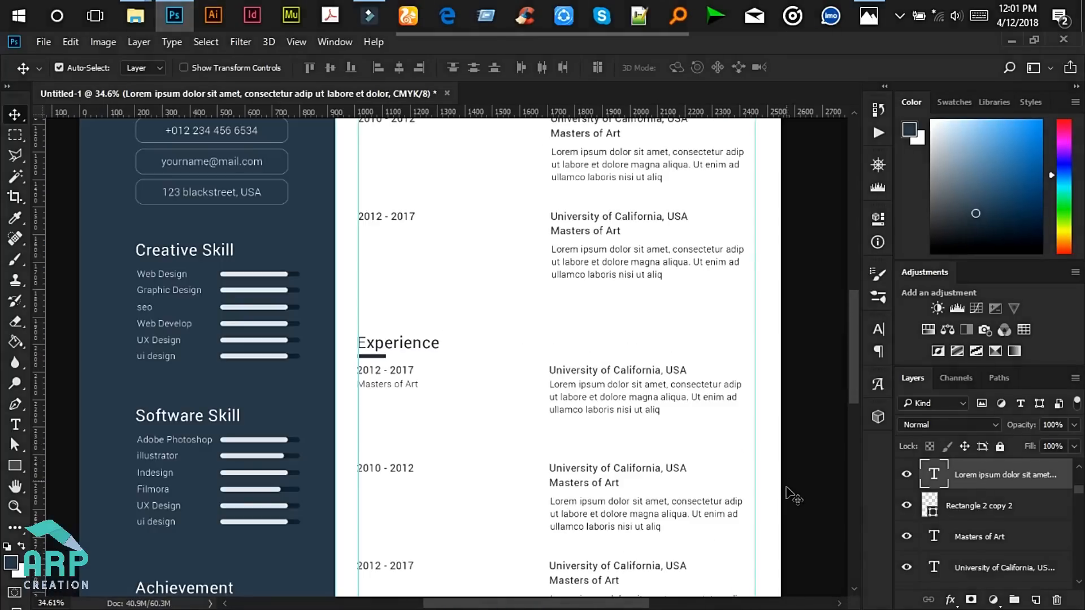
left_click_drag(851, 337, 852, 366)
left_click_drag(572, 606, 601, 608)
scroll(712, 525, "up", 1)
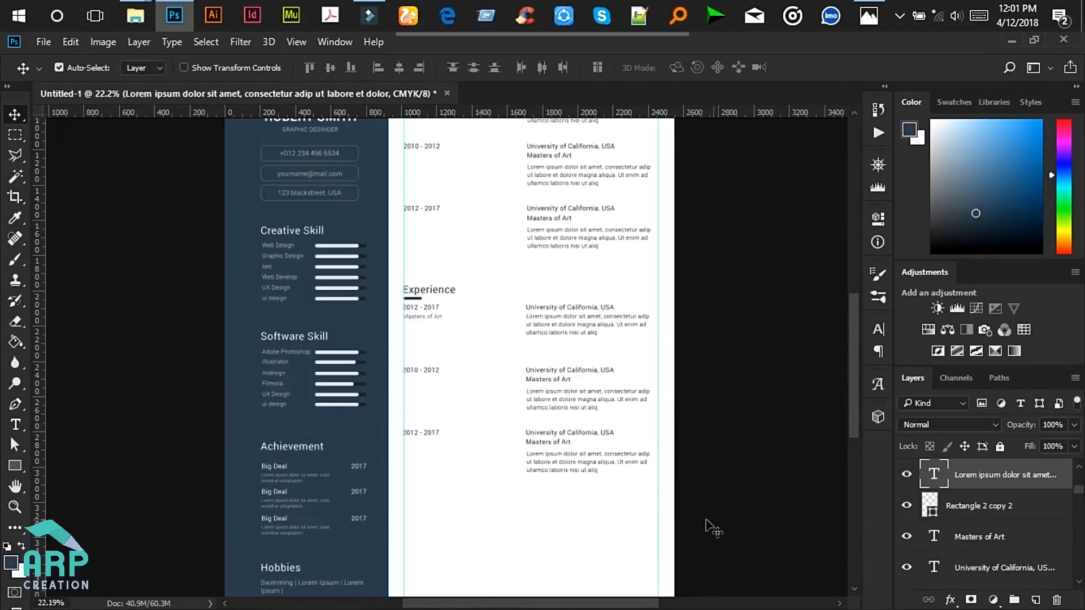
- Delete the two lower Experience entries, then nudge the remaining entry down and duplicate it
left_click_drag(738, 498, 409, 358)
key("Delete")
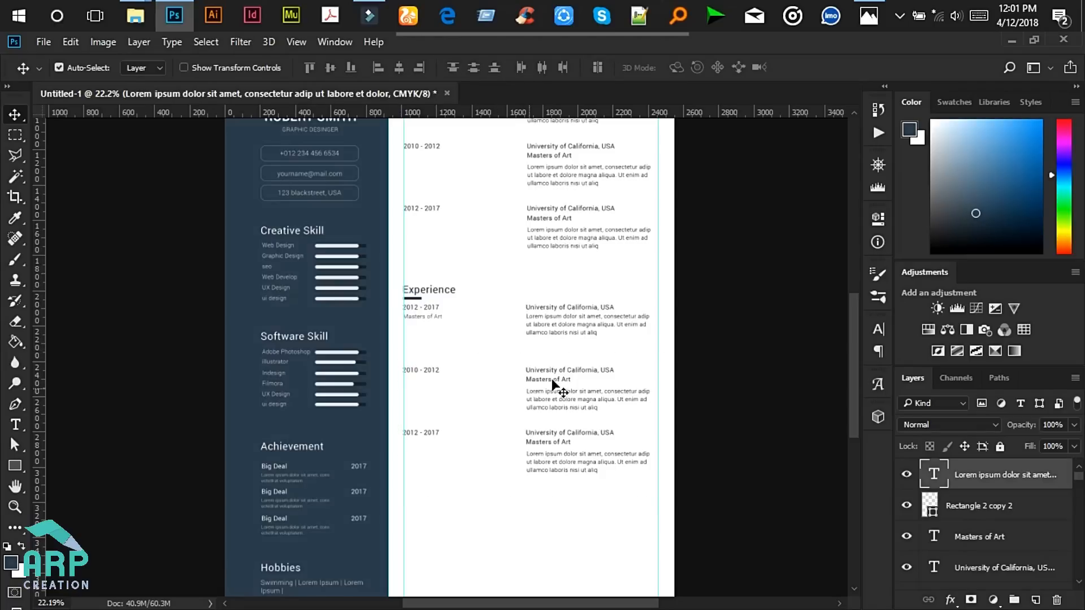
left_click_drag(729, 365, 398, 305)
key("shift+Down")
key("shift+Down")
key("shift+Down")
key("shift+Down")
key("shift+Down")
key("shift+Down")
key("shift+Down")
key("shift+Down")
key("ctrl")
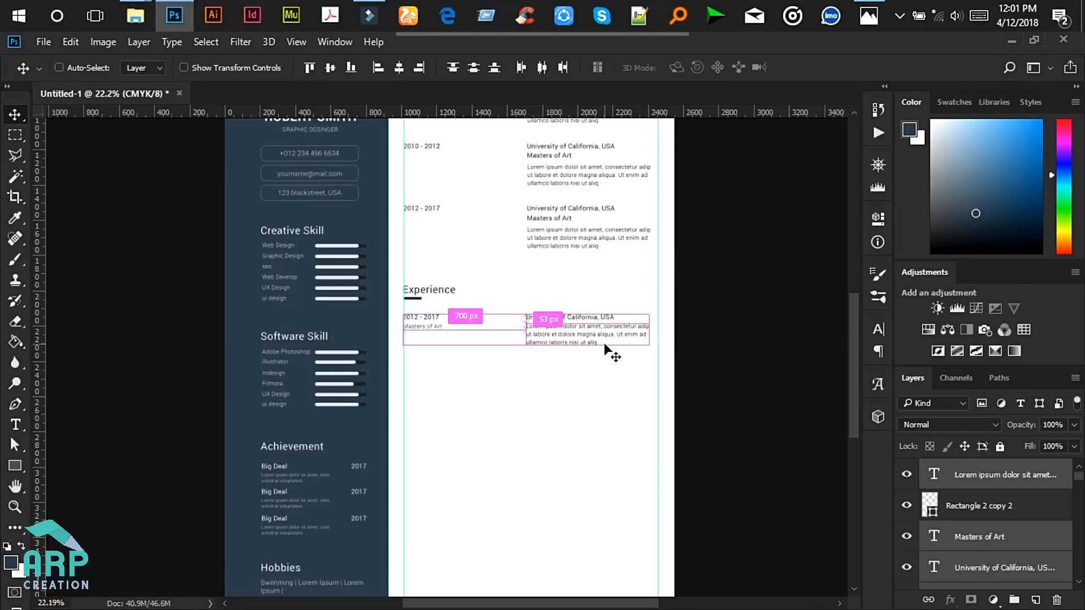
key("ctrl+j")
scroll(506, 351, "down", 5)
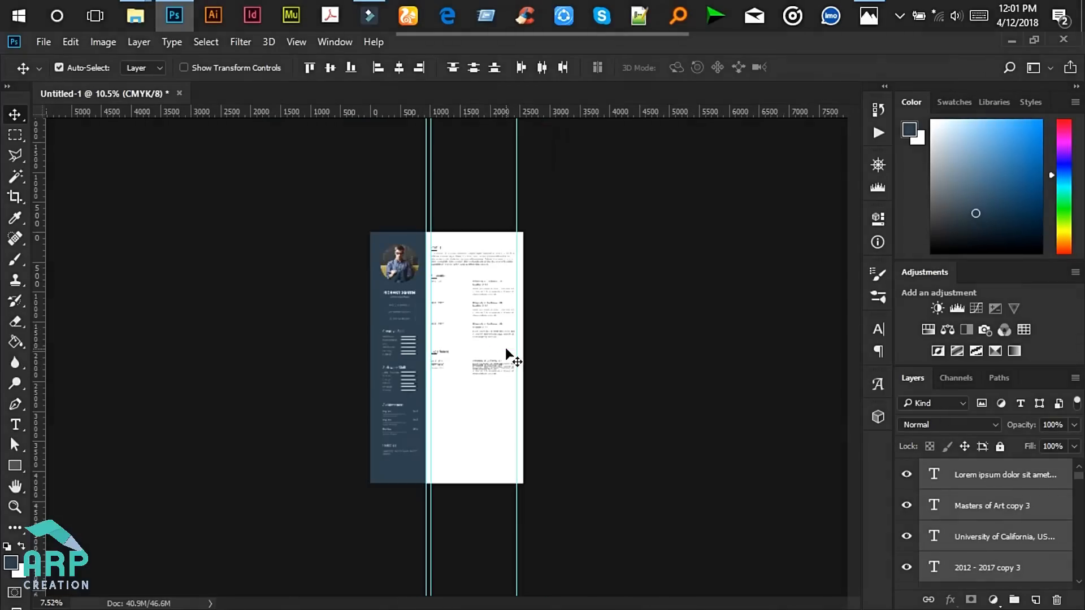
- Duplicate the Experience entry again and shift the copy below the others
scroll(487, 351, "up", 3)
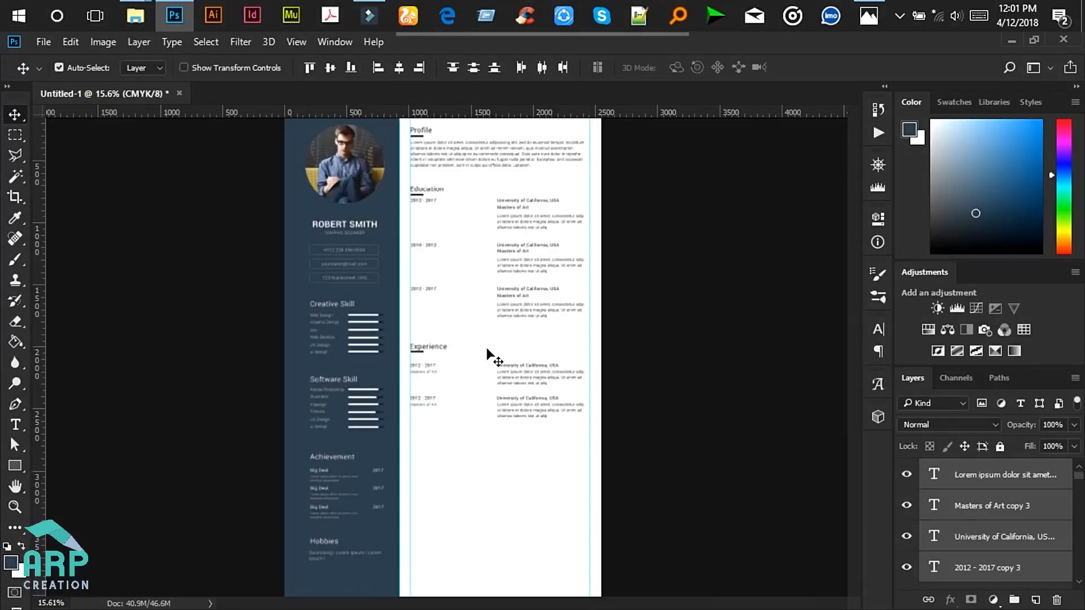
scroll(490, 356, "up", 1)
key("ctrl+j")
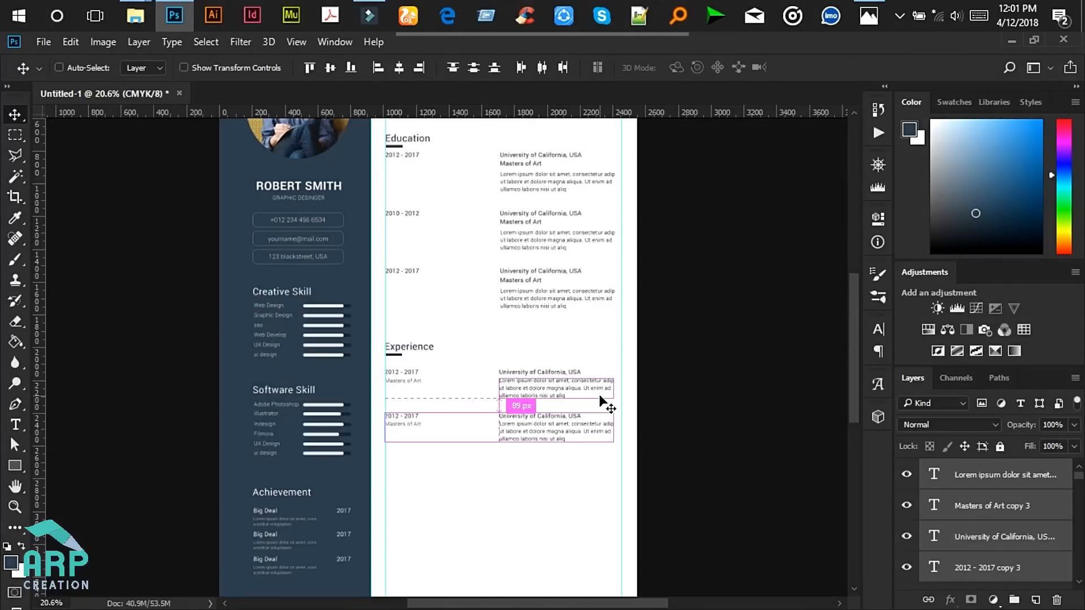
scroll(601, 397, "down", 4)
key("shift+Down")
key("shift+Down")
key("shift+Down")
key("shift+Down")
key("shift+Down")
key("shift+Down")
key("shift+Down")
key("shift+Down")
key("shift+Down")
key("shift+Down")
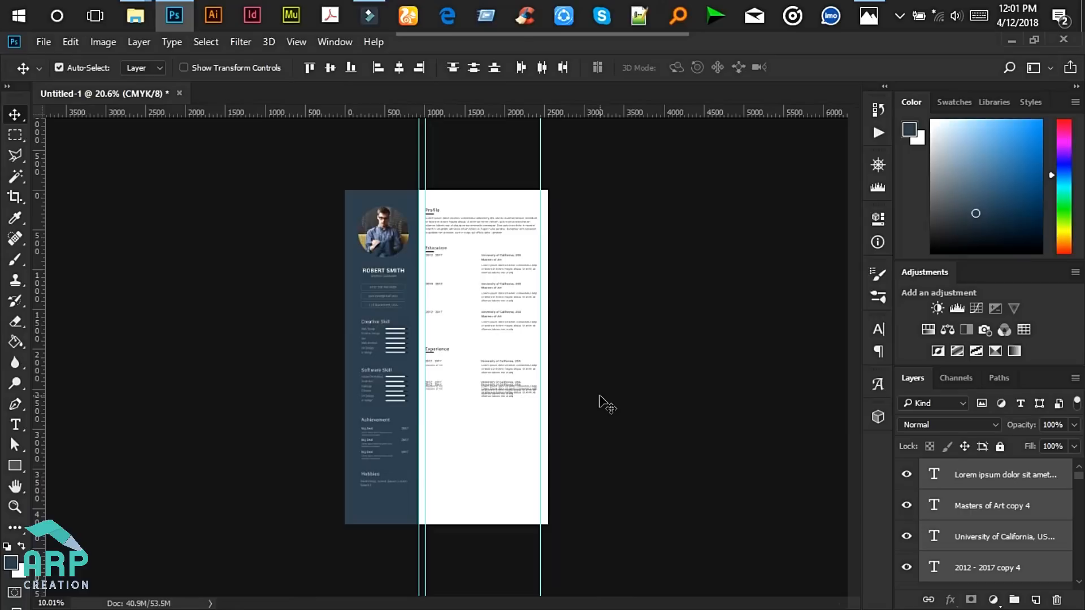
key("shift+Down")
key("shift+Down")
key("shift+Down")
key("shift+Down")
key("shift+Down")
key("shift+Down")
key("shift+Down")
key("shift+Down")
key("shift+Down")
key("shift+Down")
key("shift+Down")
key("shift+Down")
key("shift+Down")
key("shift+Down")
key("shift+Down")
key("shift+Down")
key("shift+Down")
key("shift+Down")
key("shift+Down")
key("shift+Down")
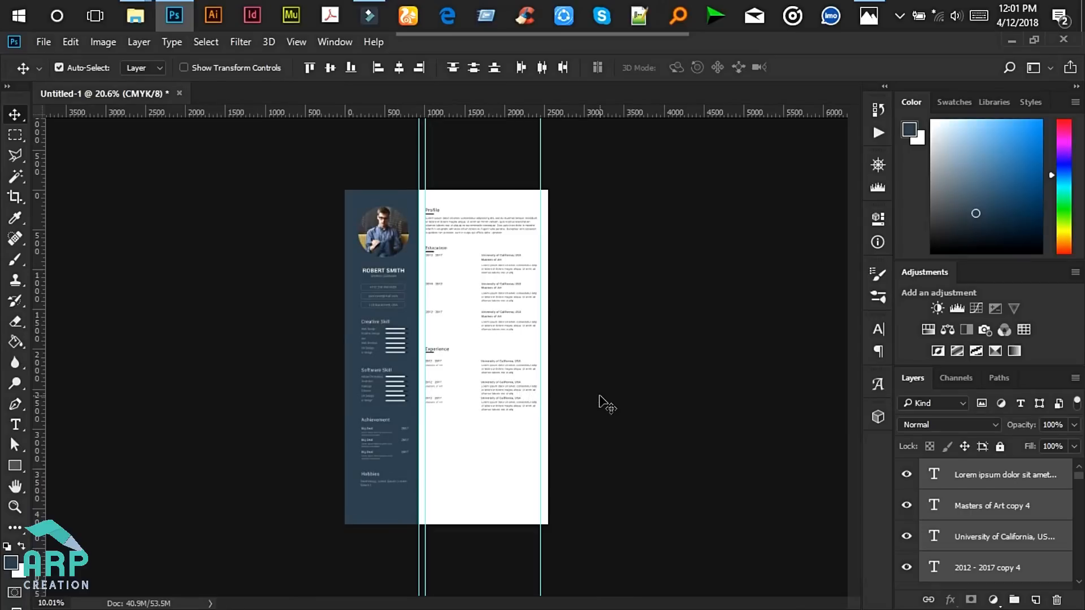
- Zoom into the reference resume photo, then return to Photoshop
left_click(868, 16)
double_click(761, 347)
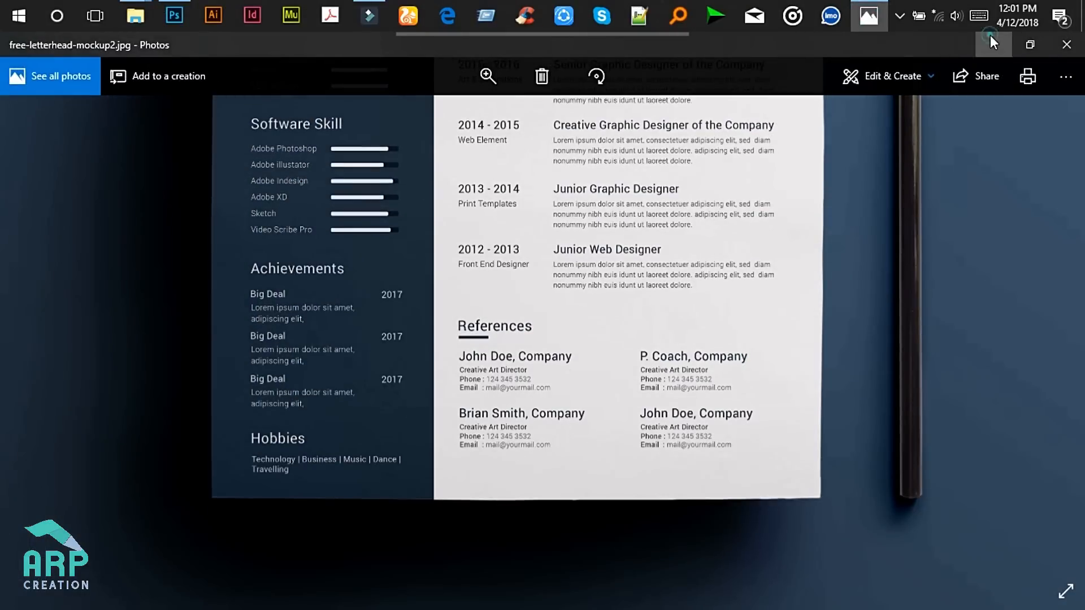
left_click(993, 44)
scroll(554, 438, "up", 8)
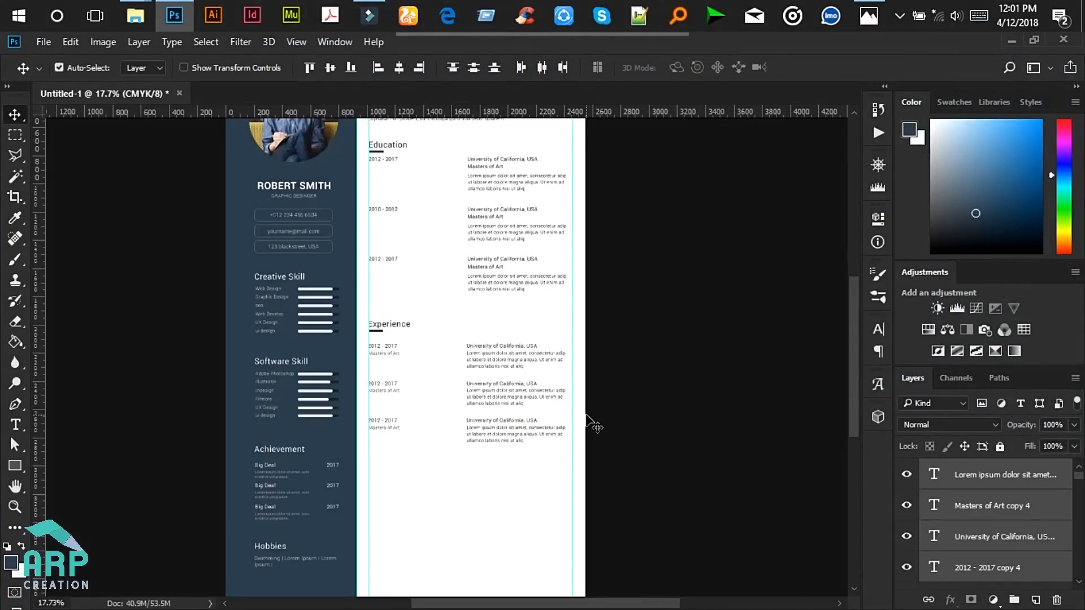
- Add a fourth Experience entry, shifted down below the third
key("ctrl")
key("ctrl+j")
scroll(425, 407, "down", 7)
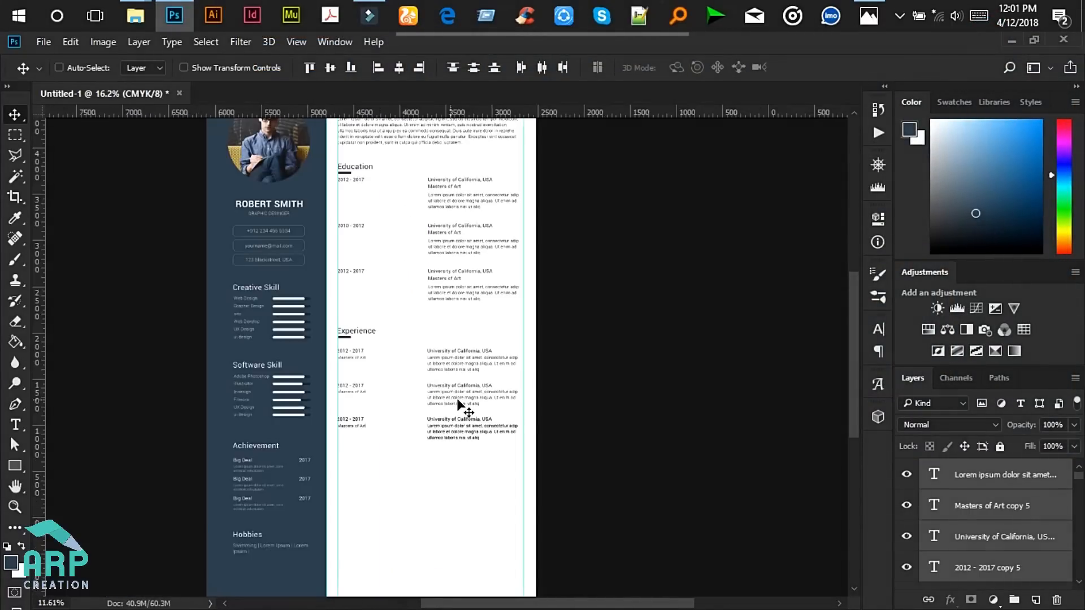
key("shift+Down")
key("shift+Down")
key("shift+Down")
key("shift+Down")
key("shift+Down")
key("shift+Down")
key("shift+Down")
key("shift+Down")
key("shift+Down")
key("shift+Down")
key("shift+Down")
key("shift+Down")
key("shift+Down")
key("shift+Down")
key("shift+Down")
key("shift+Down")
key("shift+Down")
key("shift+Down")
key("shift+Down")
key("shift+Down")
key("shift+Down")
key("shift+Down")
key("shift+Down")
key("shift+Down")
key("shift+Down")
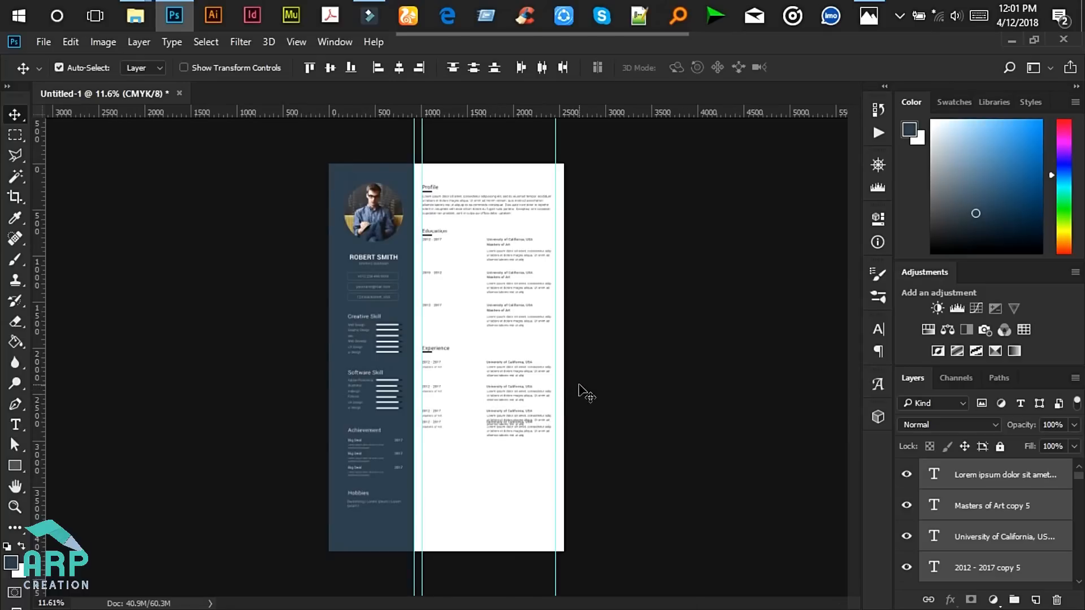
key("shift+Down")
key("shift+Down")
key("shift+Down")
key("shift+Down")
key("shift+Down")
key("shift+Down")
key("shift+Down")
key("shift+Down")
key("shift+Down")
key("shift+Down")
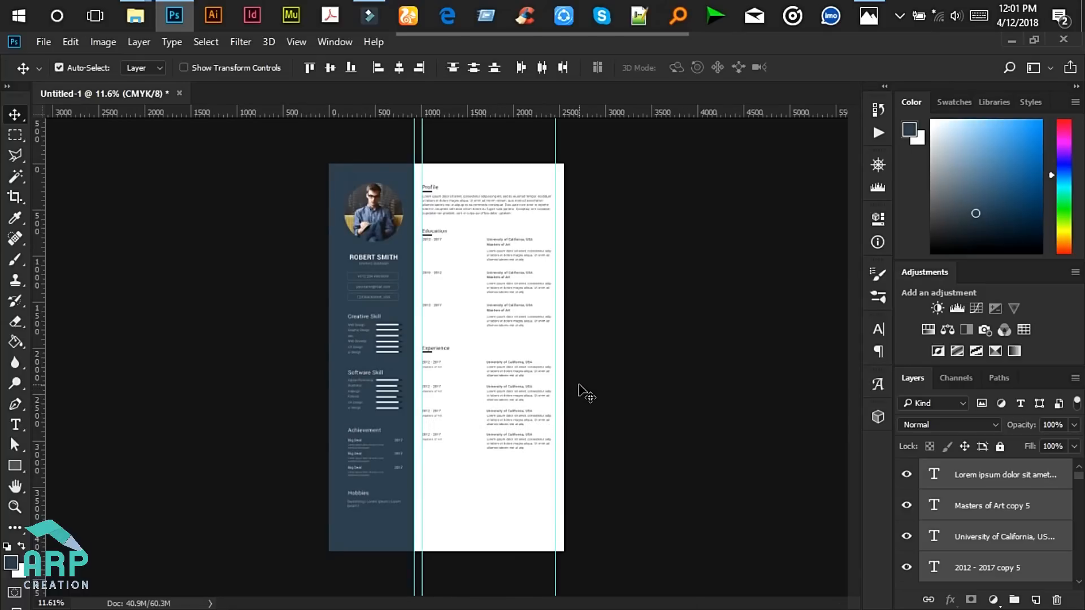
scroll(540, 388, "up", 1)
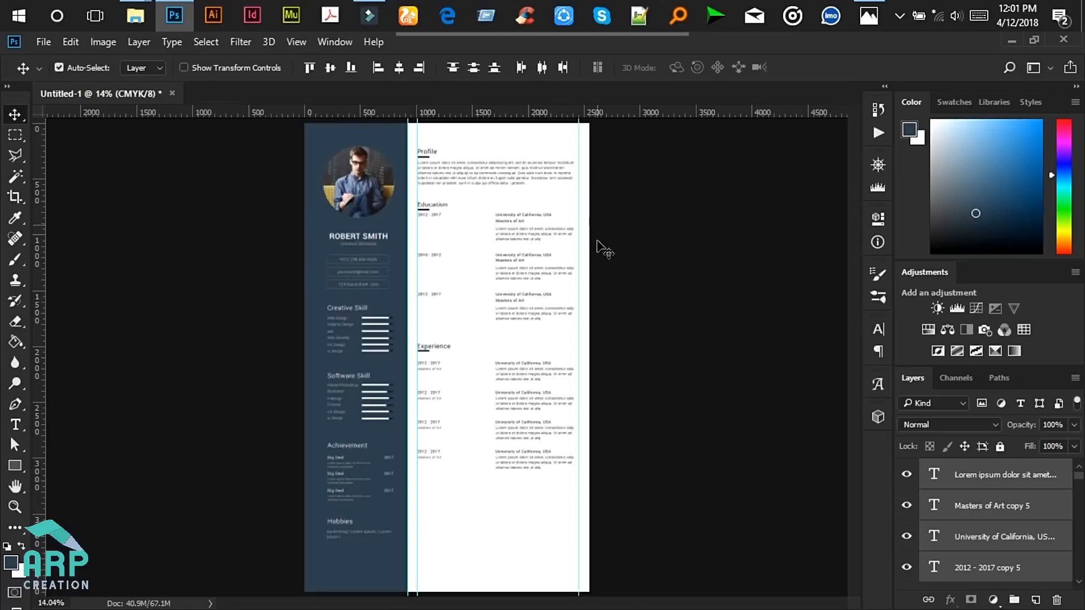
scroll(599, 187, "up", 1)
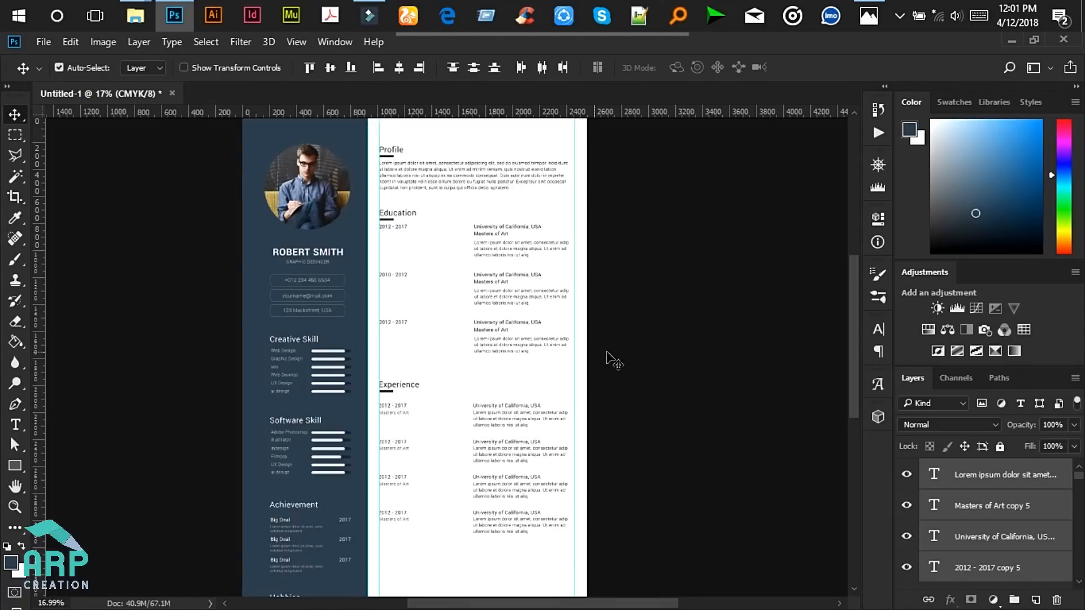
- Nudge the Education text blocks and the Profile paragraph down slightly
left_click(646, 344)
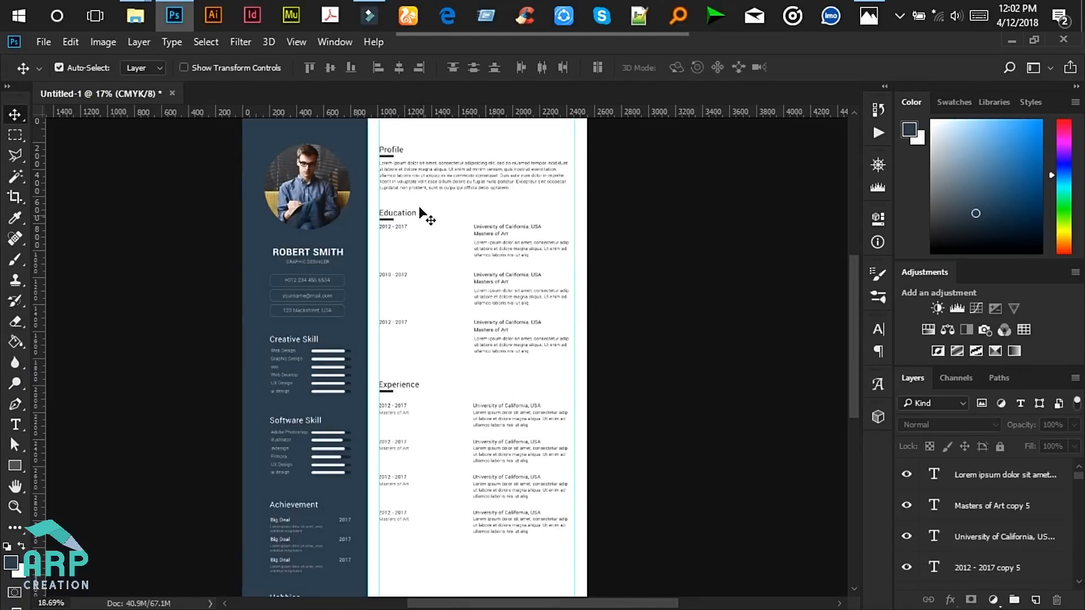
scroll(421, 215, "up", 1)
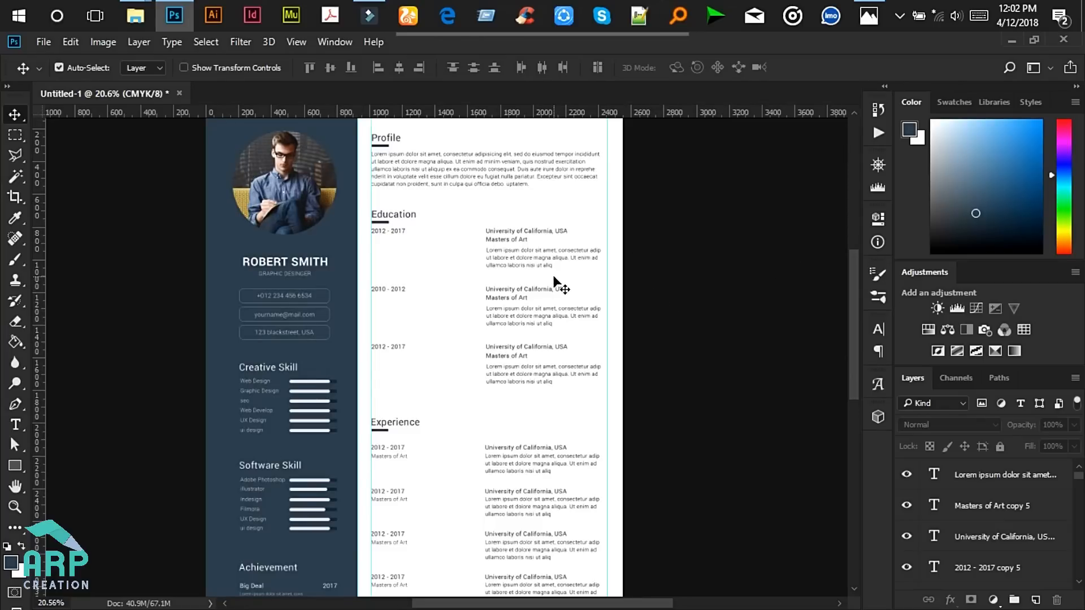
left_click_drag(671, 390, 366, 227)
key("Down")
key("Down")
key("Down")
key("Down")
key("Down")
key("Down")
key("Down")
key("Down")
key("Down")
key("Down")
key("Down")
key("Down")
key("Down")
key("Down")
key("Down")
key("Down")
key("Down")
key("Down")
key("Down")
key("Down")
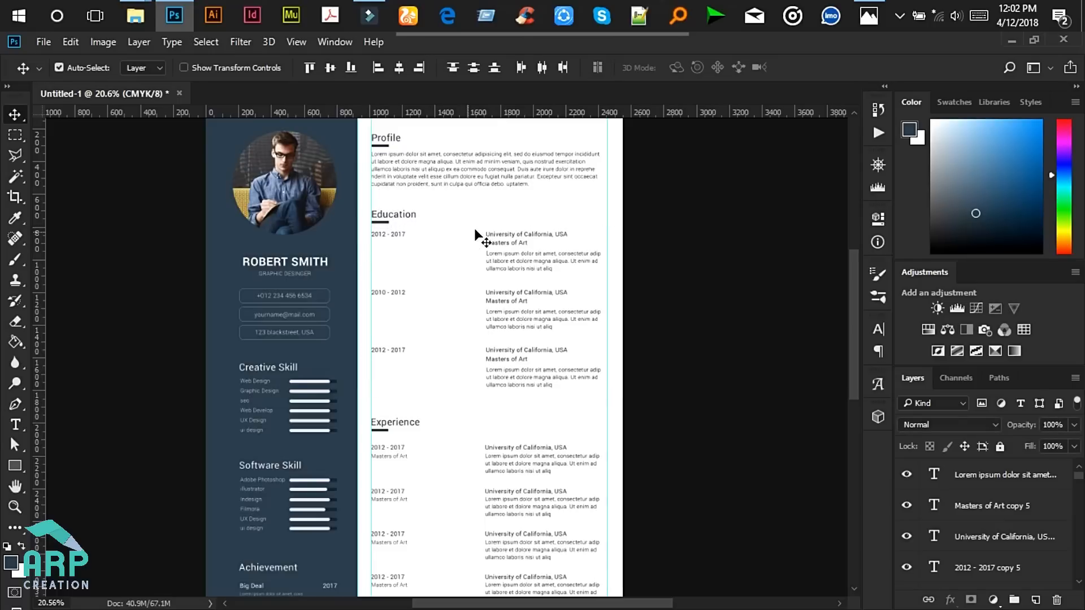
left_click(520, 253)
left_click(564, 156)
key("shift+Down")
key("shift+Down")
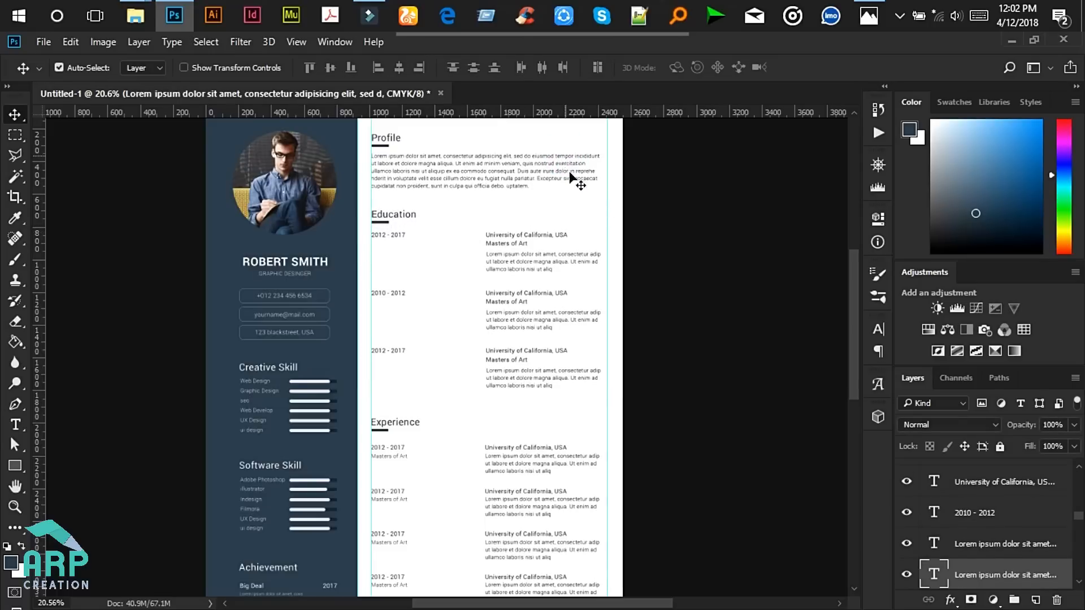
- Marquee-select all layers of the Education section
scroll(627, 300, "down", 3)
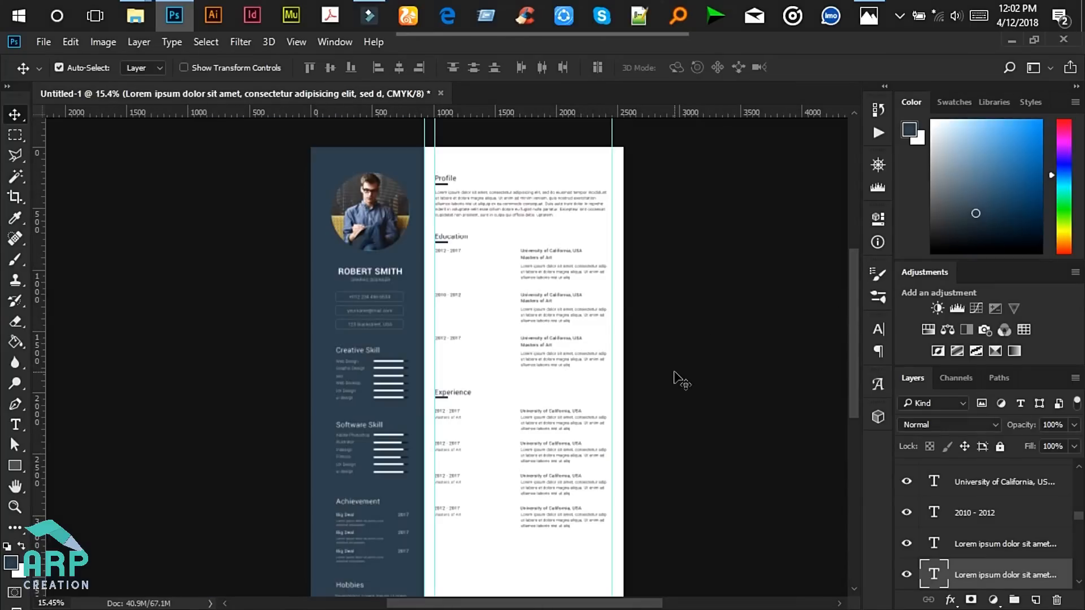
left_click_drag(673, 376, 429, 228)
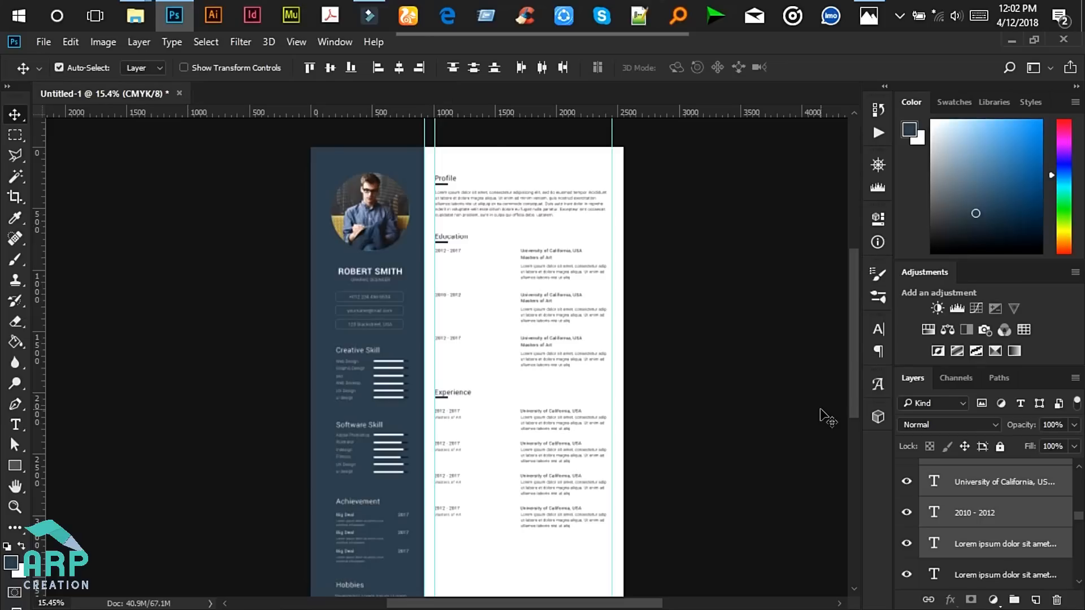
scroll(610, 294, "up", 5)
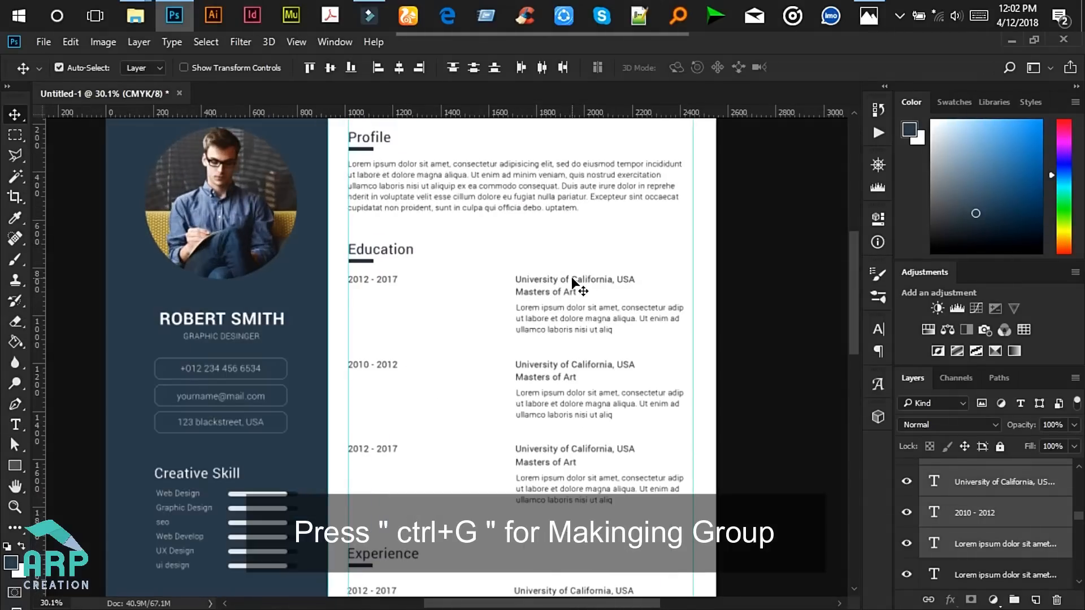
- Group the selected Education layers into a group named 'Education'
key("ctrl+g")
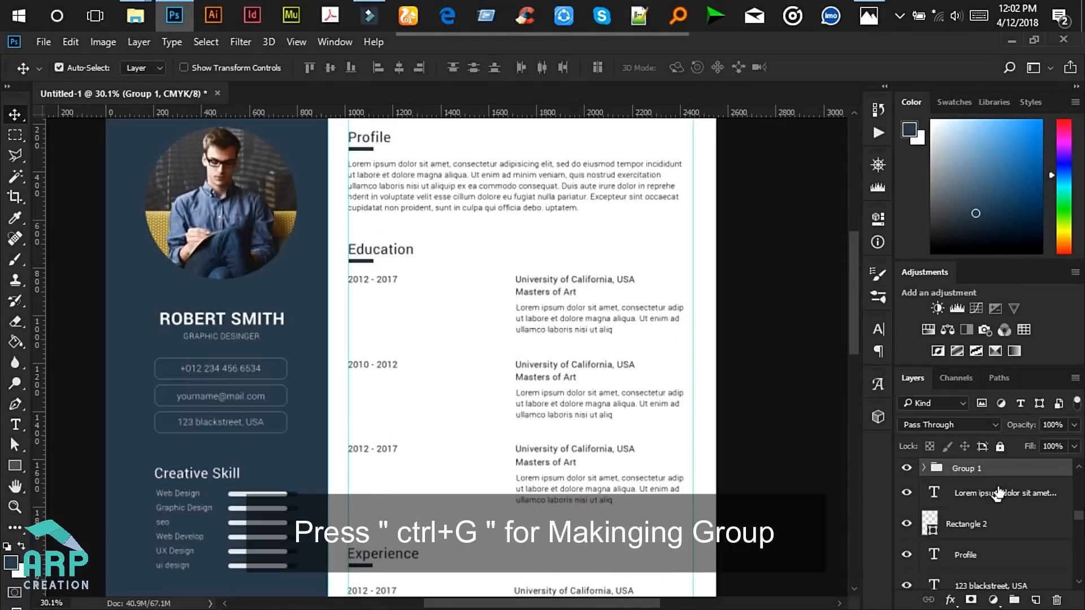
double_click(964, 469)
type("Education")
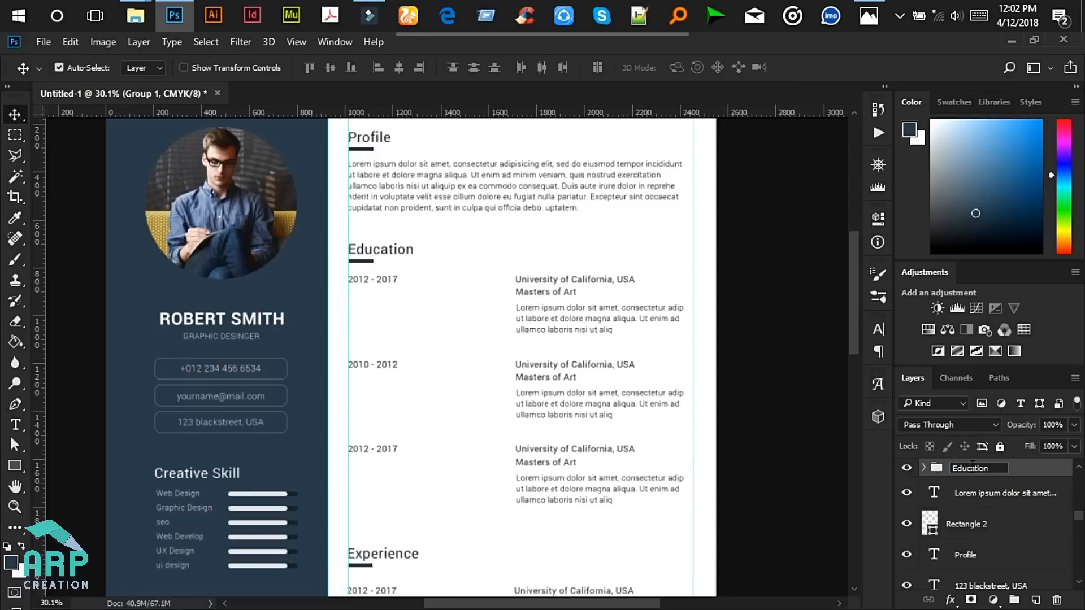
key("Return")
- Group the Profile section's layers into a group named 'Profile'
left_click_drag(757, 238, 347, 125)
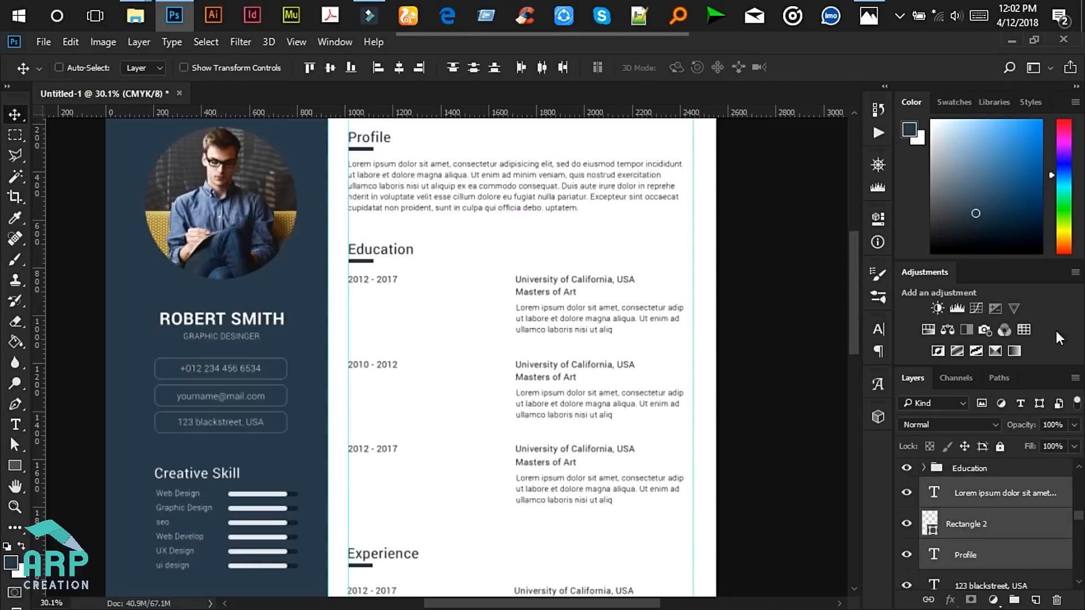
key("ctrl+g")
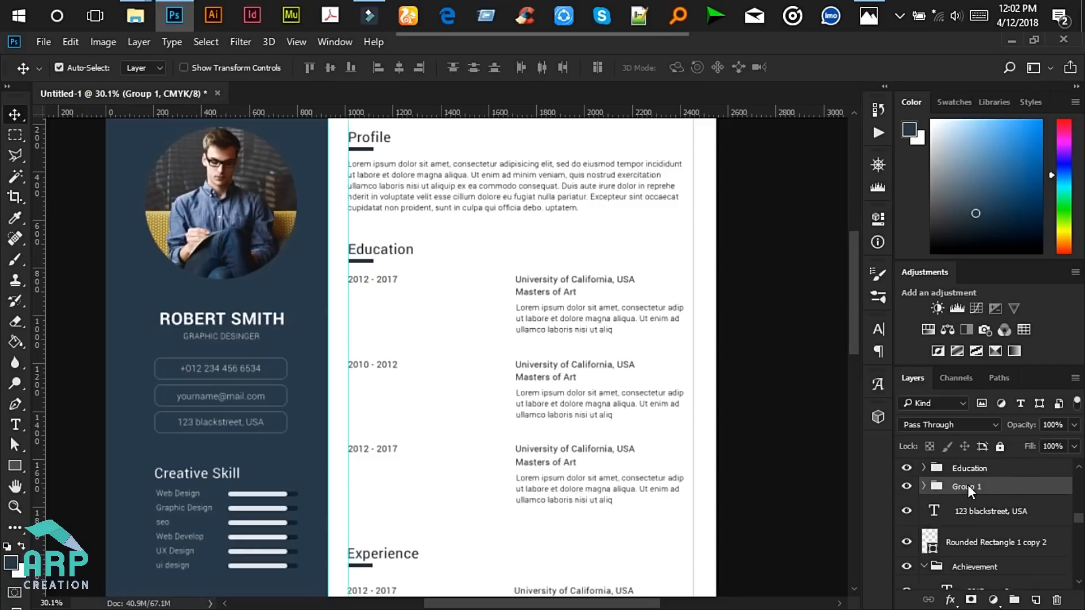
double_click(972, 487)
key("Return")
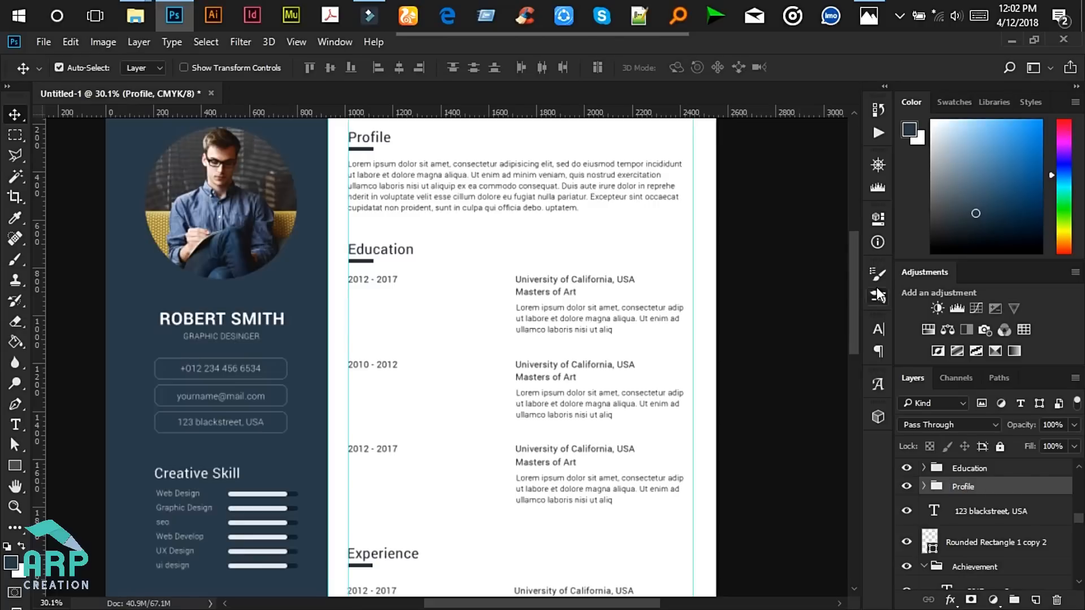
- Group the Experience section's layers into a group named 'Experience'
left_click_drag(859, 269, 853, 382)
left_click_drag(771, 495, 342, 208)
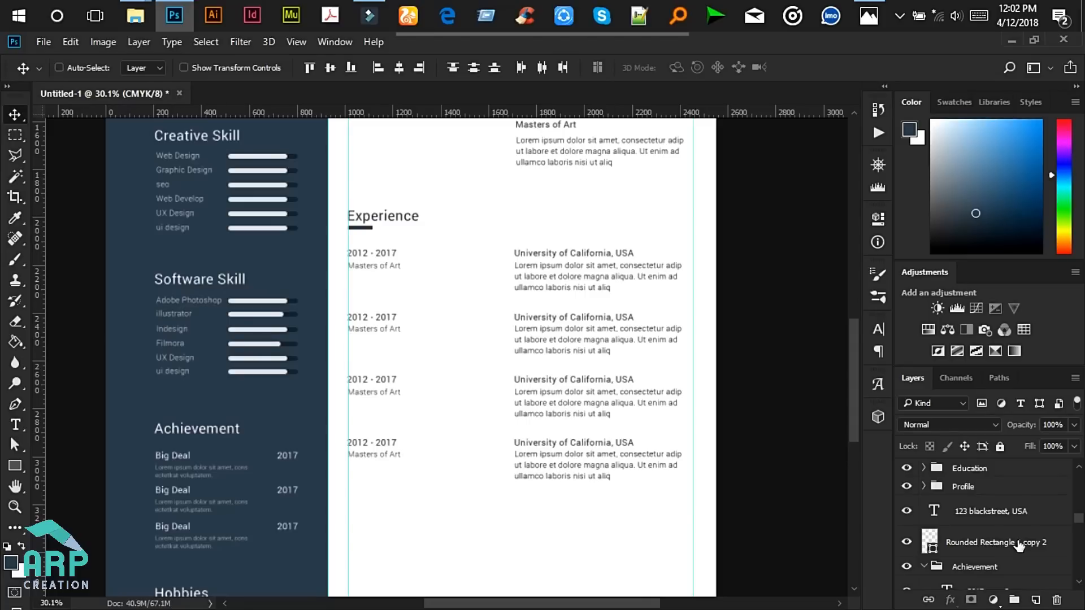
key("ctrl+g")
double_click(972, 468)
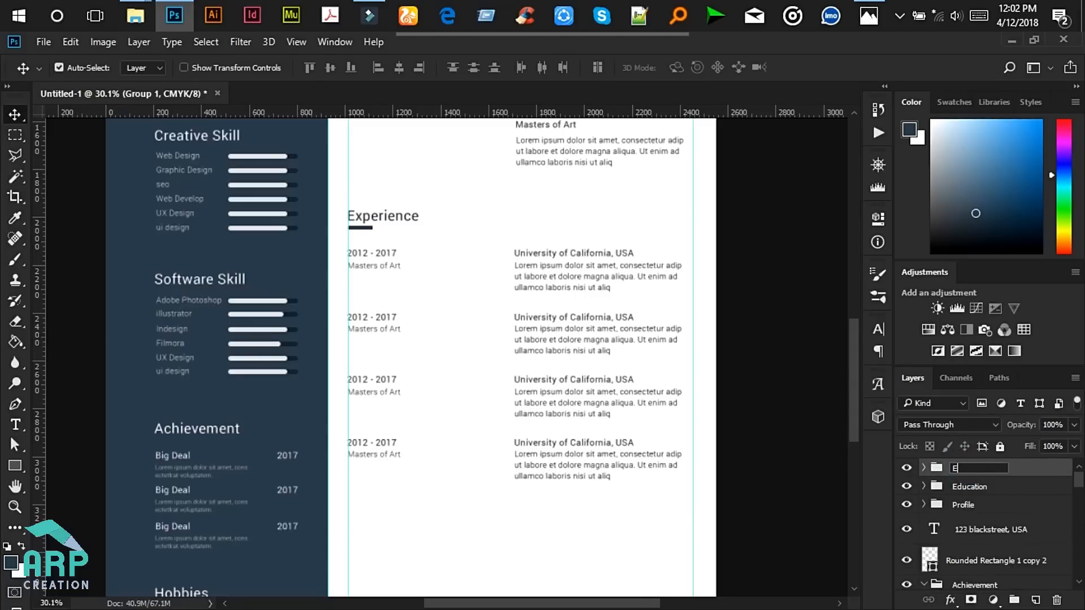
type("Experience")
key("Return")
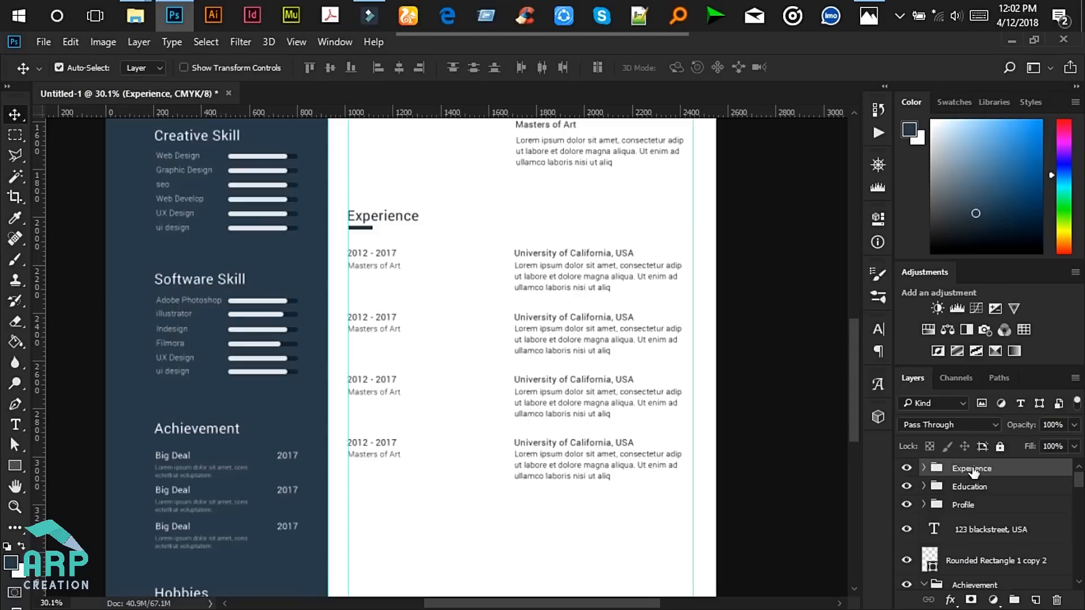
- Review the layout and glance at the reference resume mockup
scroll(560, 311, "down", 3)
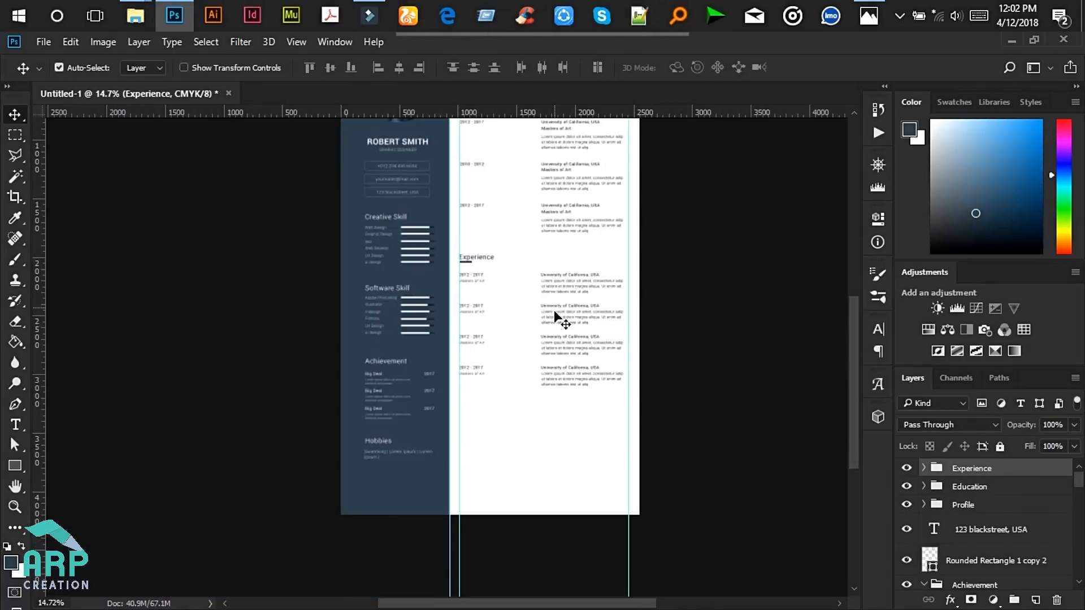
scroll(556, 312, "down", 2)
scroll(593, 445, "up", 3)
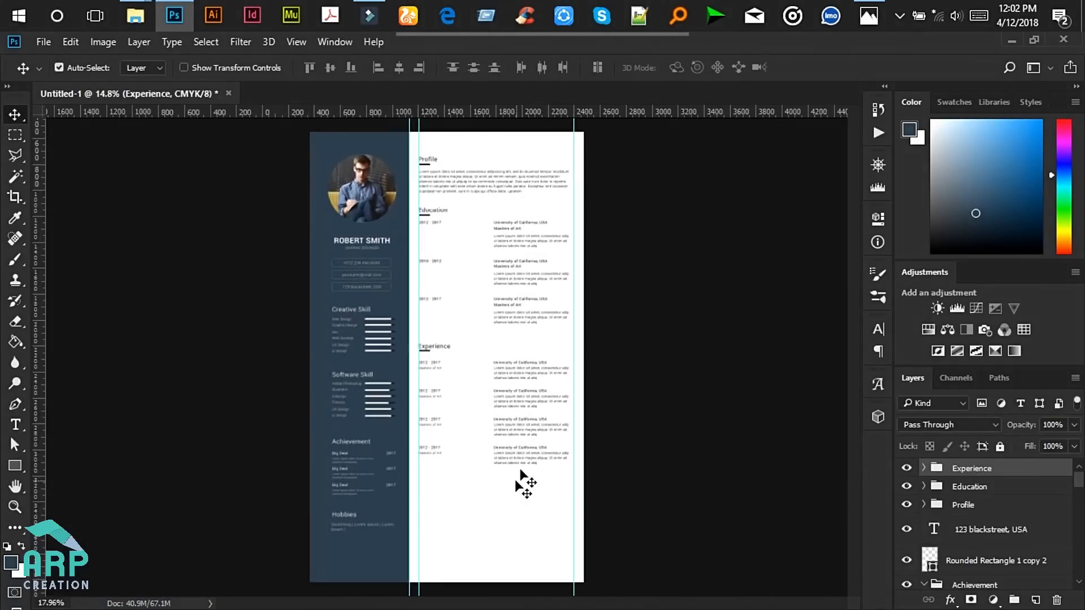
scroll(858, 350, "down", 3)
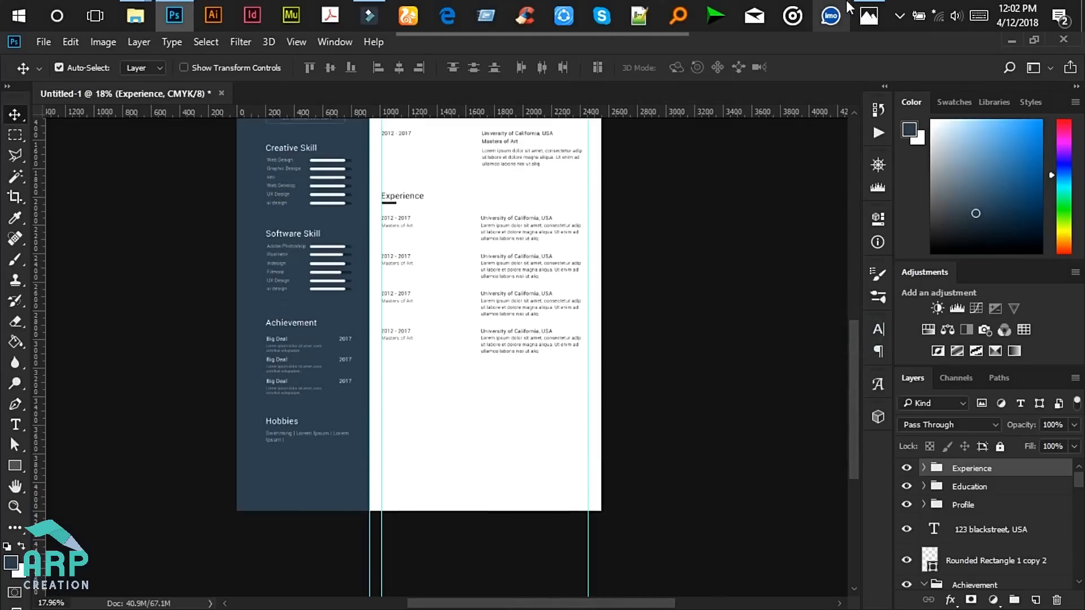
left_click(868, 16)
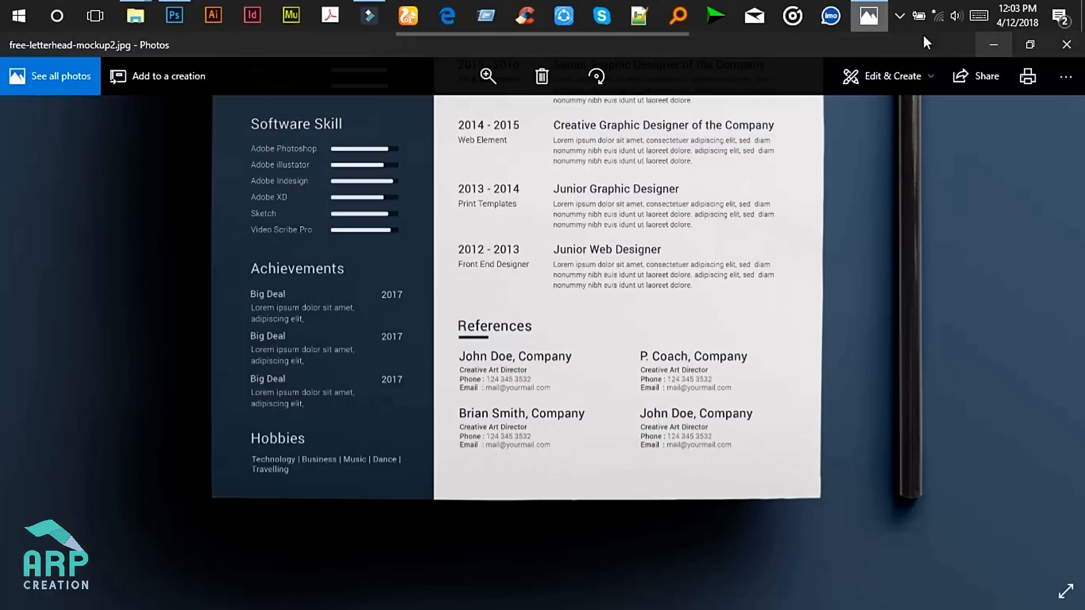
left_click(993, 45)
scroll(396, 195, "up", 2)
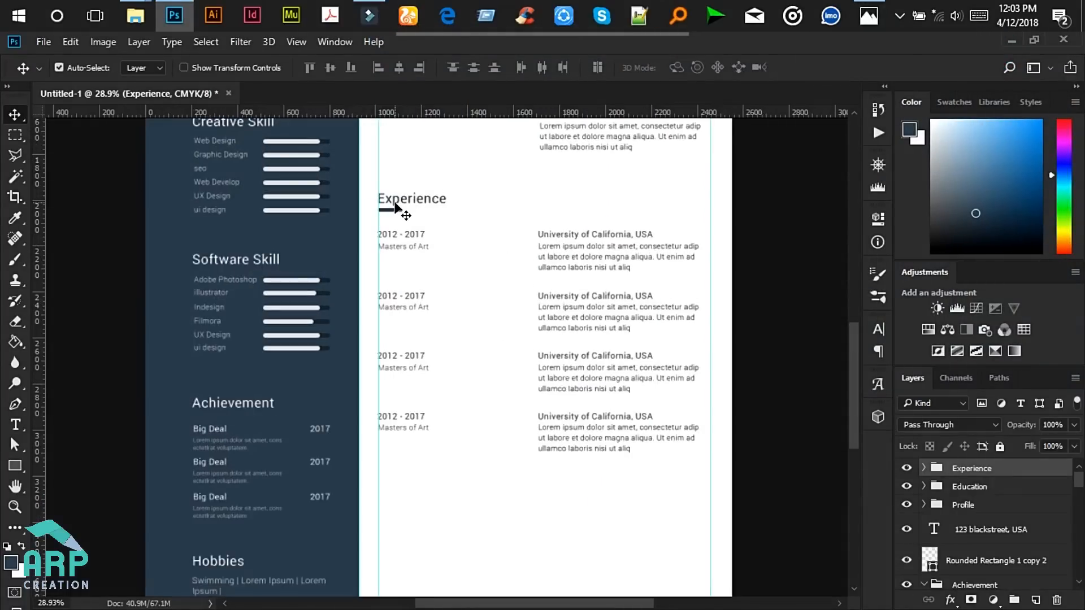
- Duplicate the Experience heading and its underline, moving the copies out of the Experience group
left_click(395, 208)
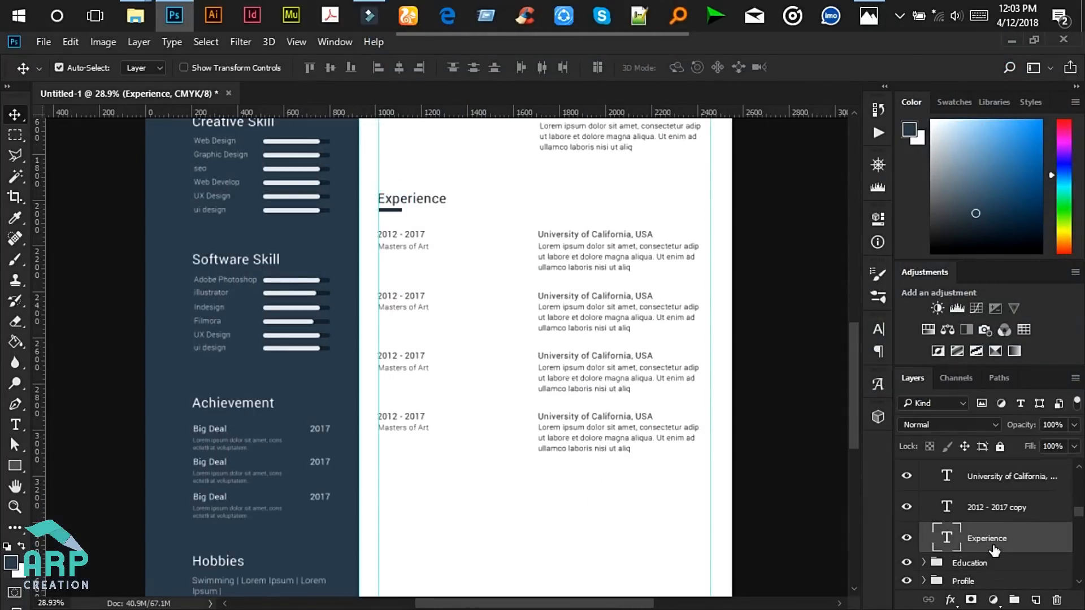
scroll(994, 544, "up", 5)
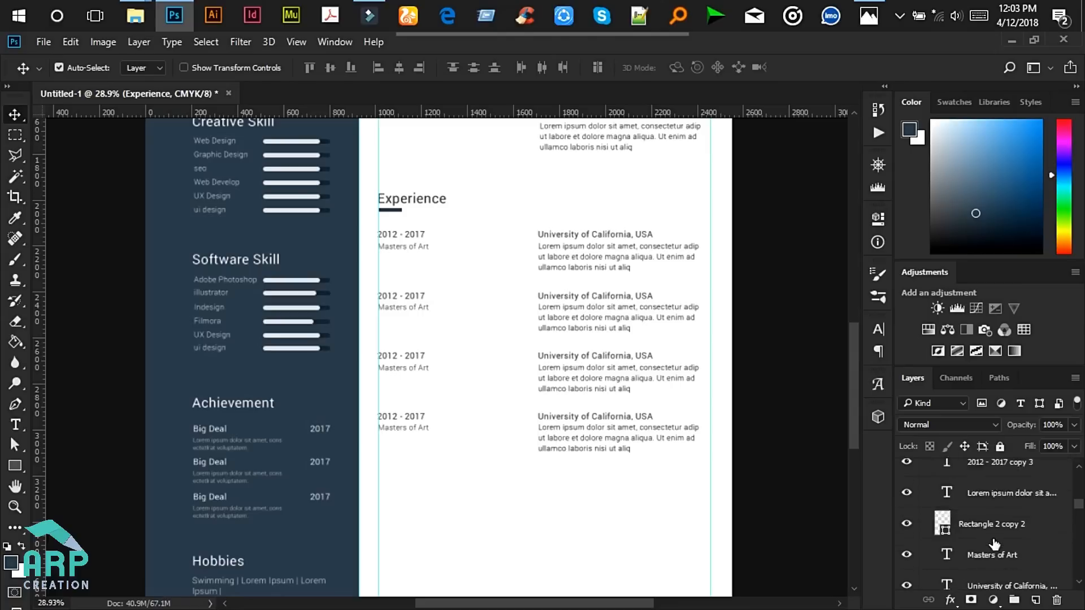
left_click(911, 540)
left_click(911, 541)
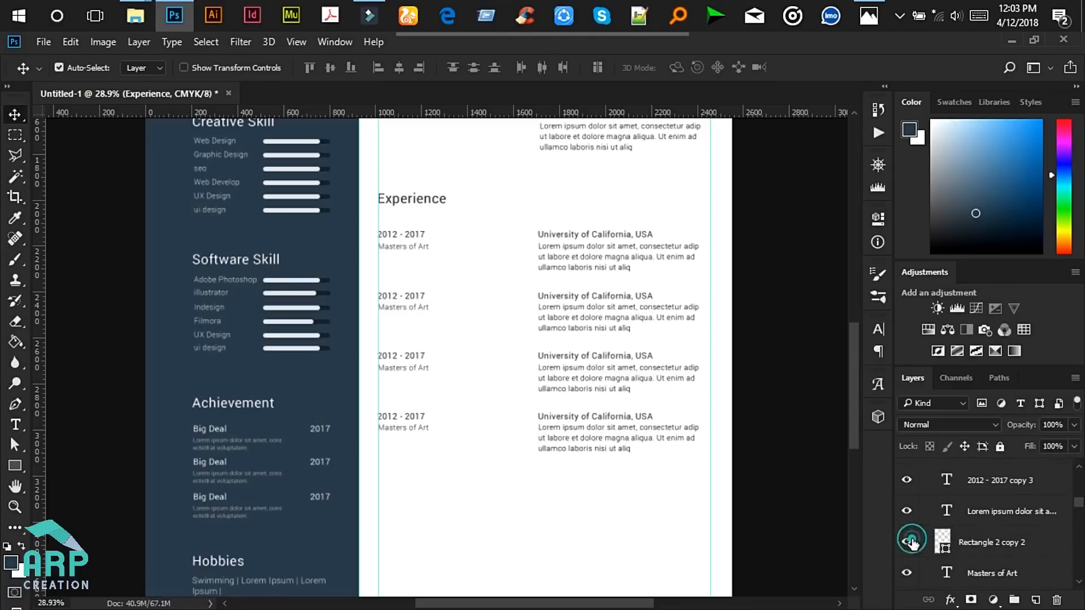
left_click(1025, 541, "ctrl")
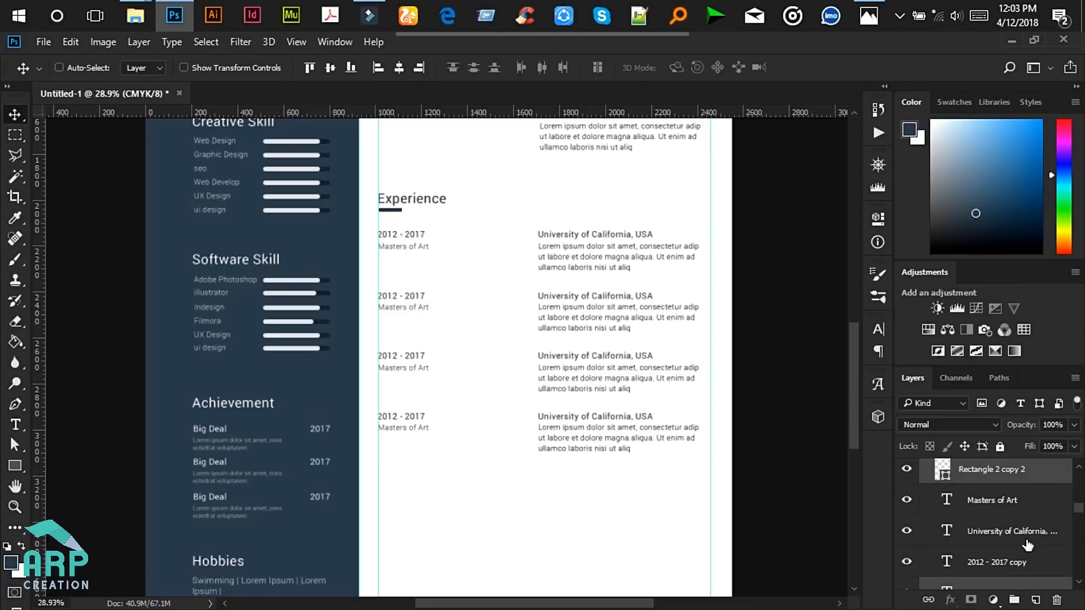
key("ctrl+j")
scroll(1024, 537, "down", 3)
scroll(1020, 490, "up", 2)
left_click_drag(1017, 507, 1001, 523)
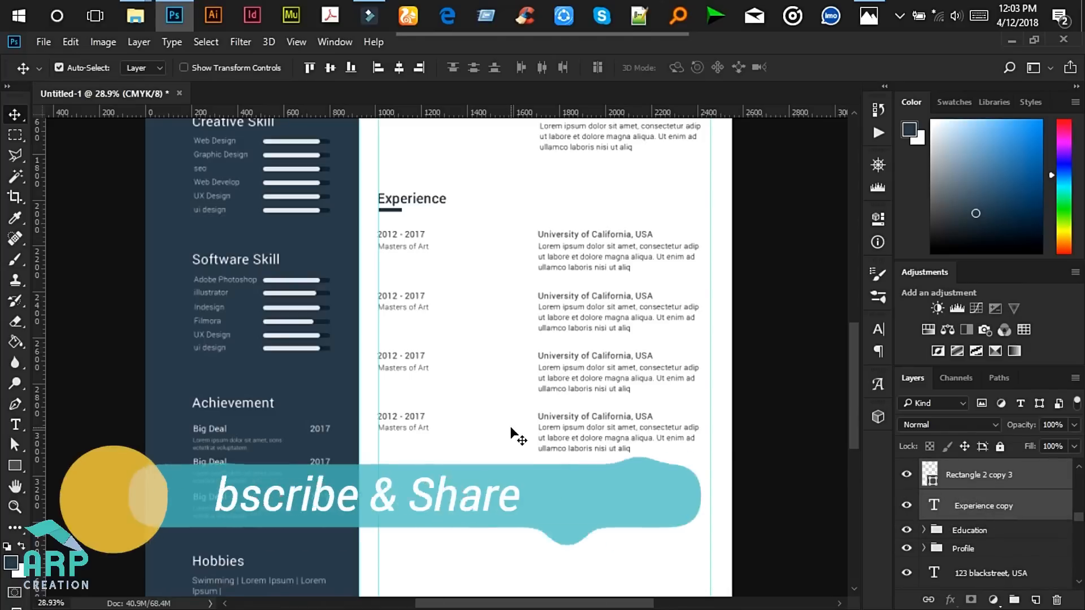
- Move the copied heading and underline below the last Experience entry and commit
scroll(505, 439, "down", 4)
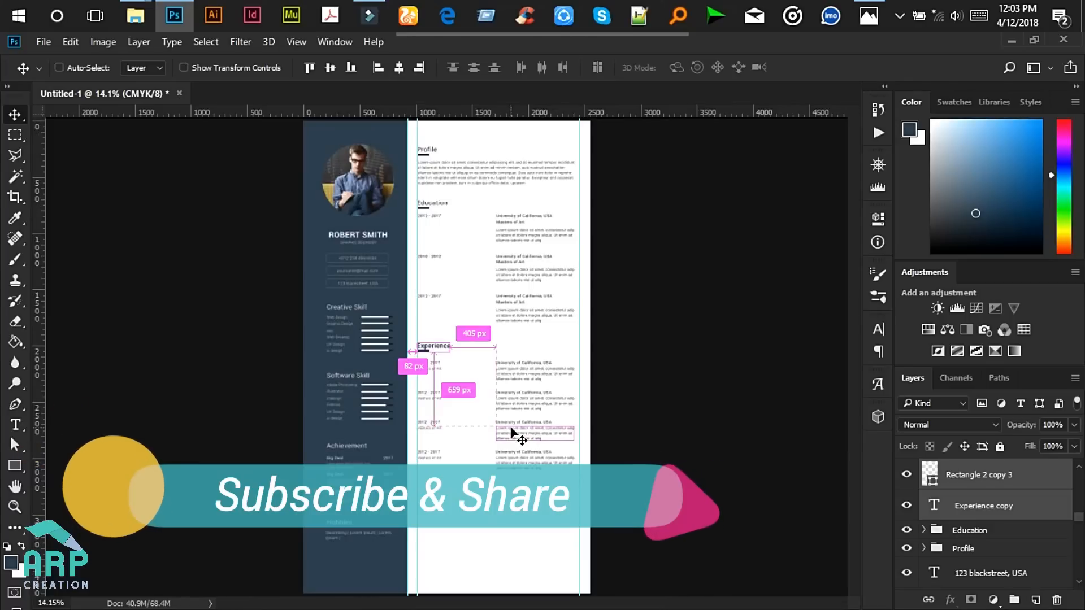
key("ctrl+t")
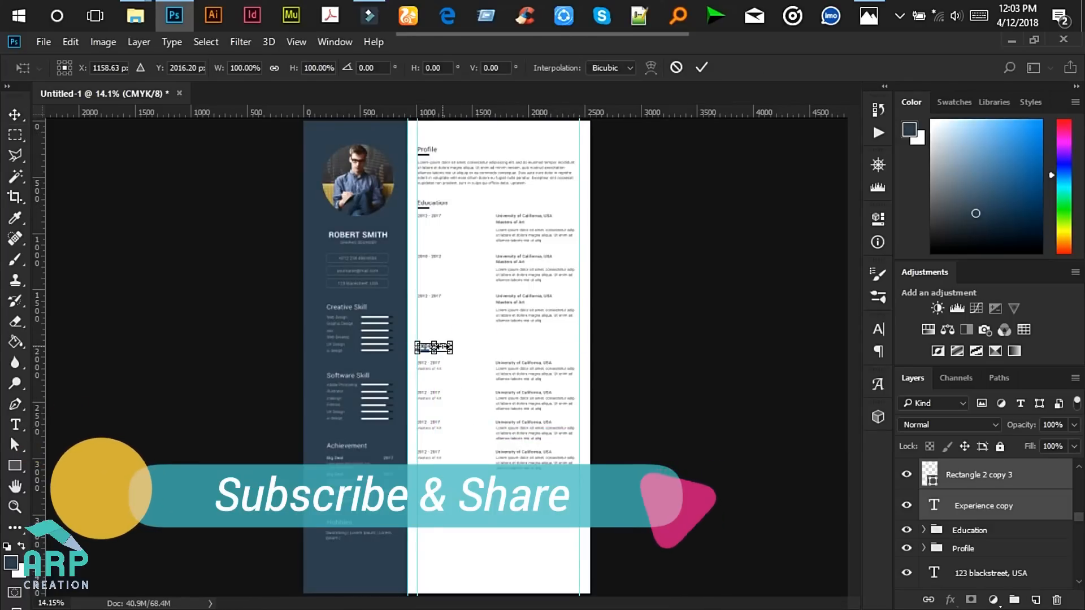
scroll(443, 355, "up", 3)
left_click_drag(443, 355, 444, 573)
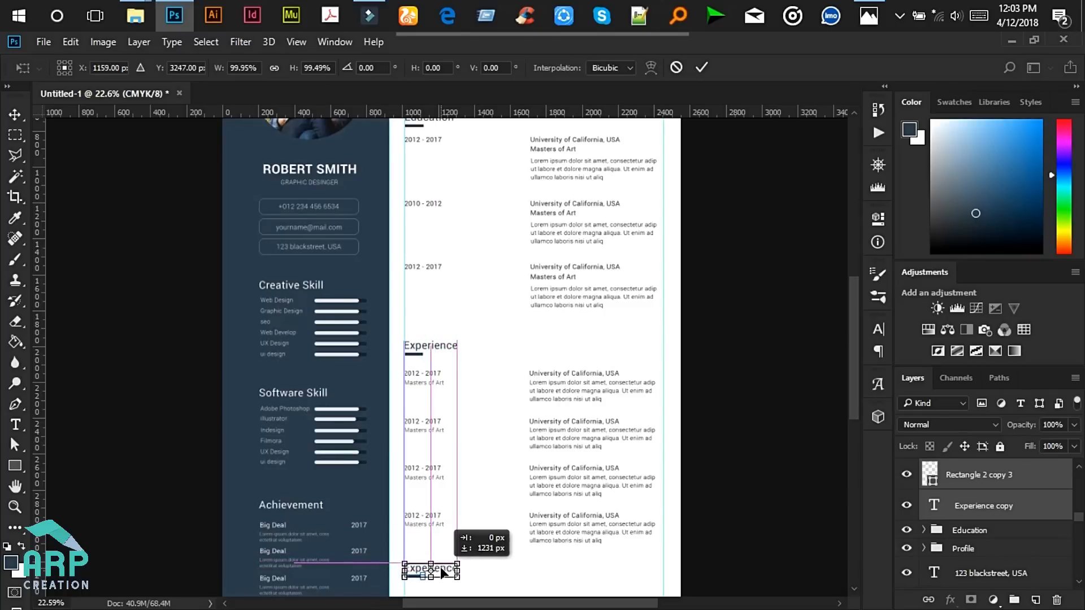
left_click(701, 67)
scroll(415, 573, "up", 2)
left_click_drag(858, 380, 855, 449)
left_click(16, 425)
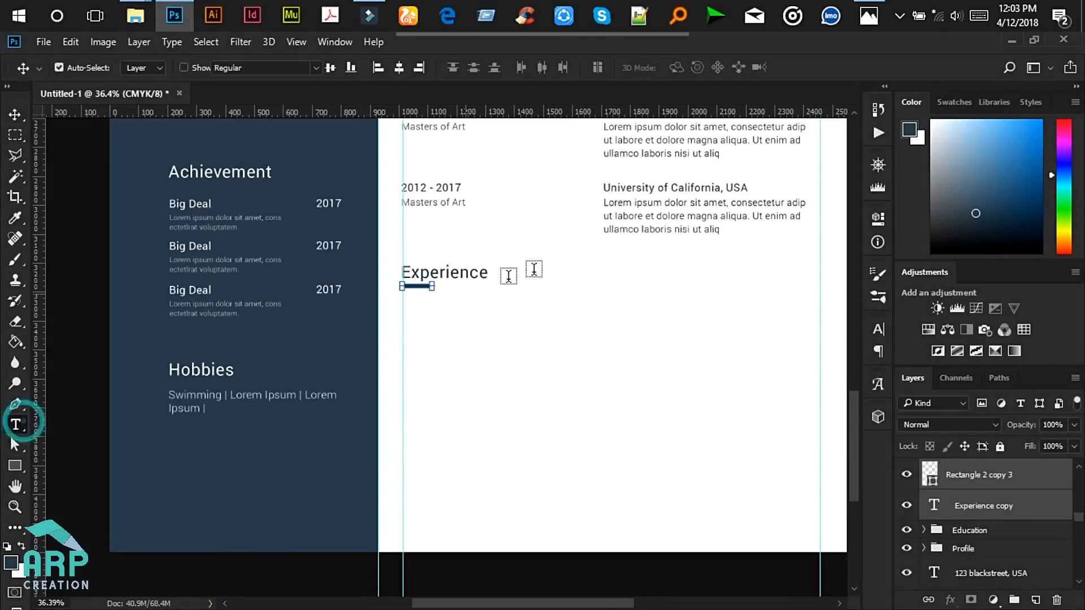
- Retype the copied heading as 'Preferences', commit it, and open the resume mockup in Photos
left_click(458, 272)
double_click(457, 272)
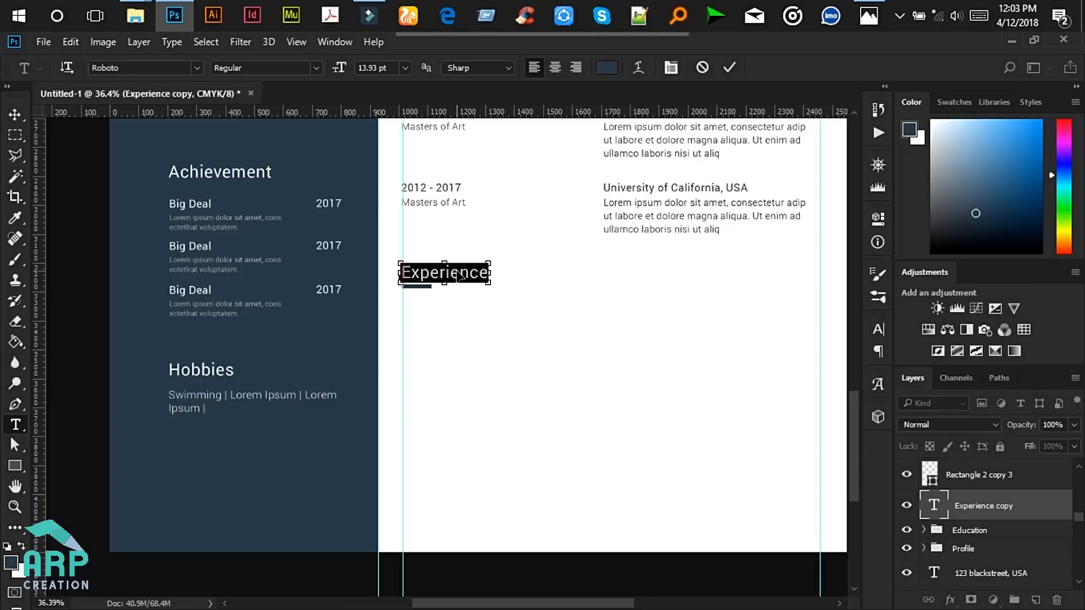
type("Pref")
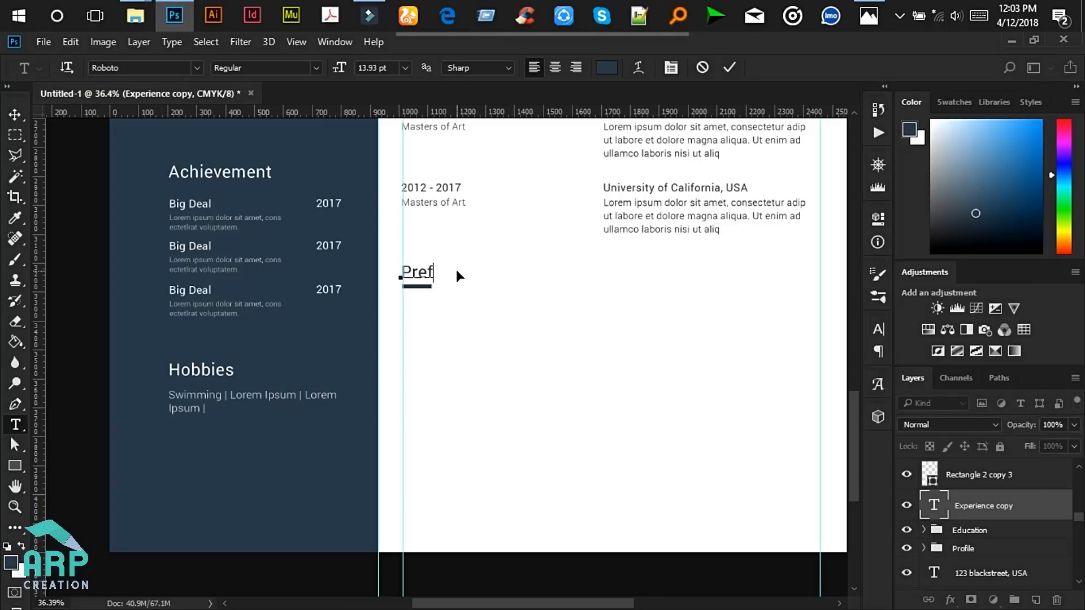
type("erences")
left_click(732, 67)
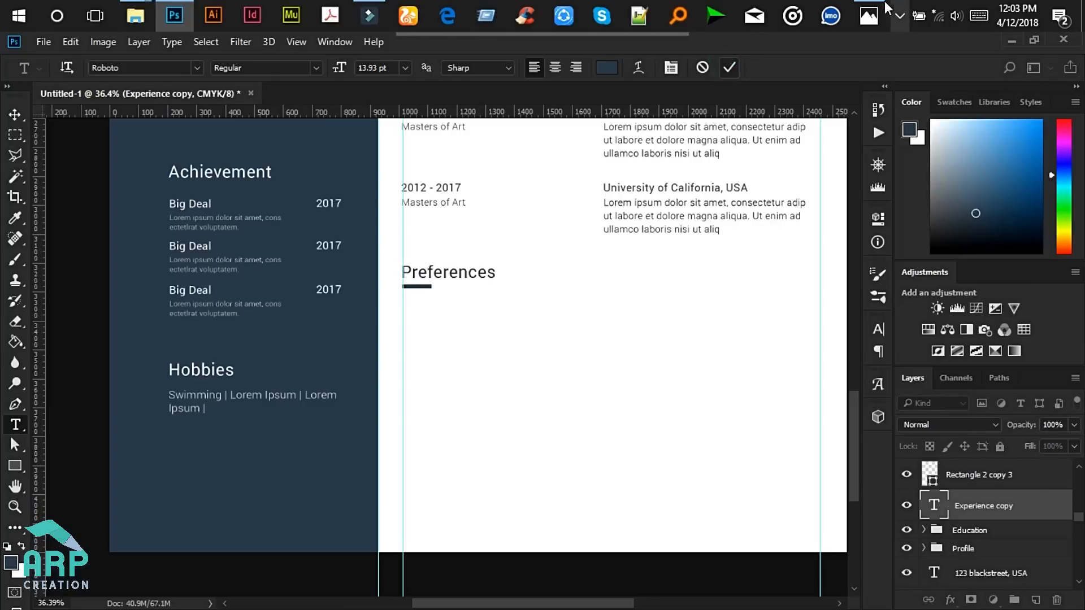
left_click(873, 12)
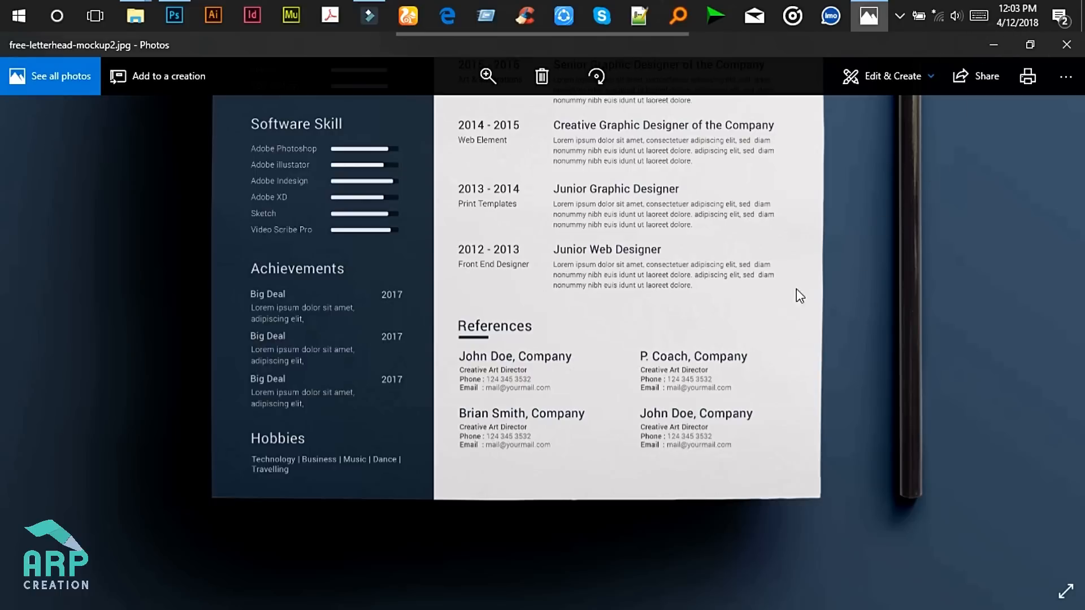
- Compare with the resume mockup in Photos, then hide it and zoom Photoshop into the Experience section
left_click(991, 45)
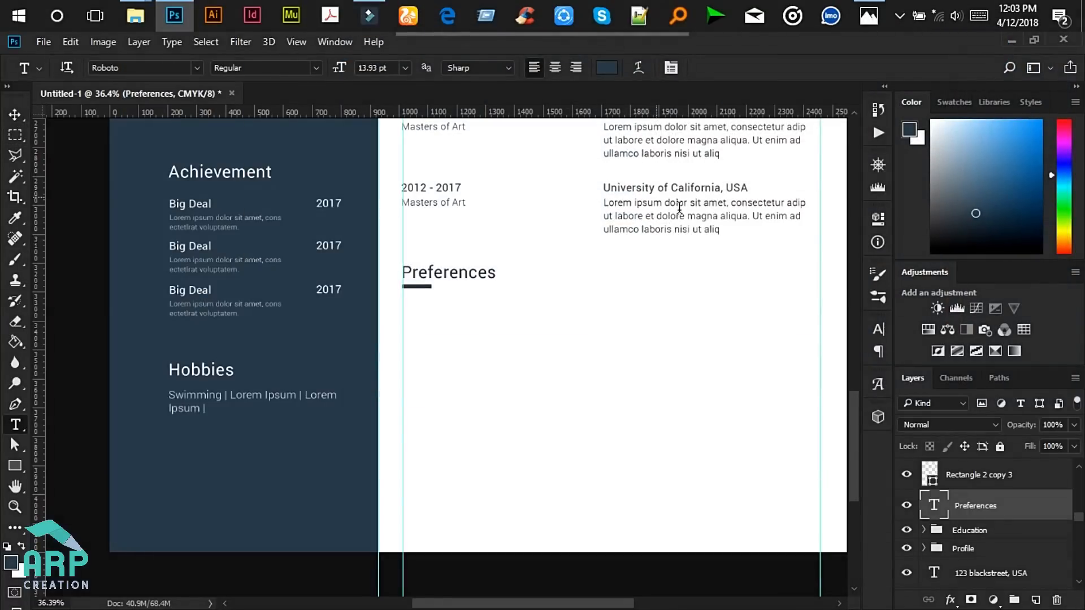
left_click_drag(860, 428, 866, 355)
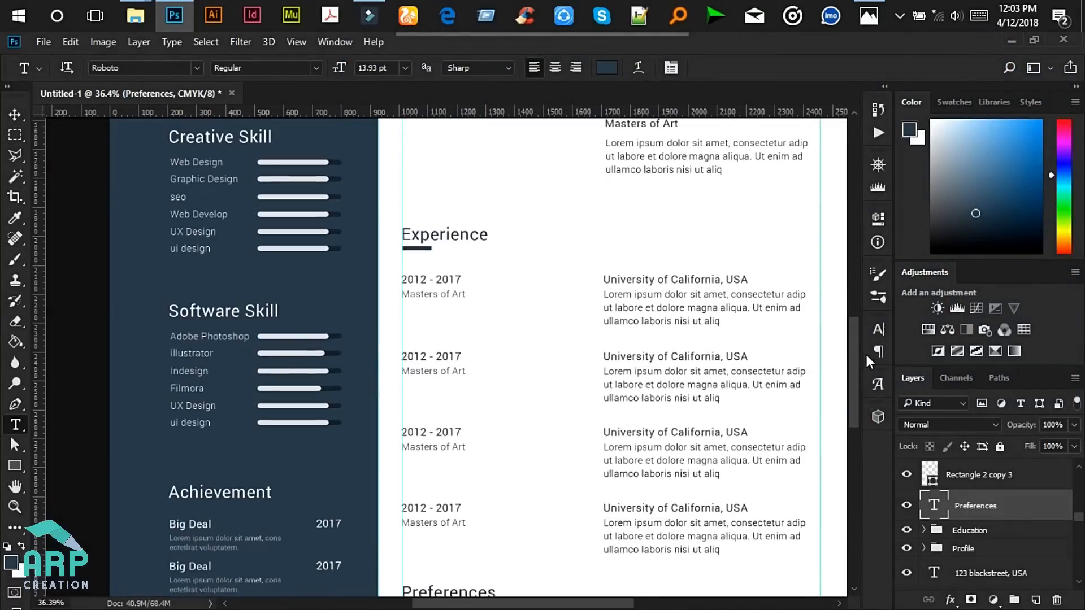
left_click_drag(503, 603, 525, 603)
left_click(869, 17)
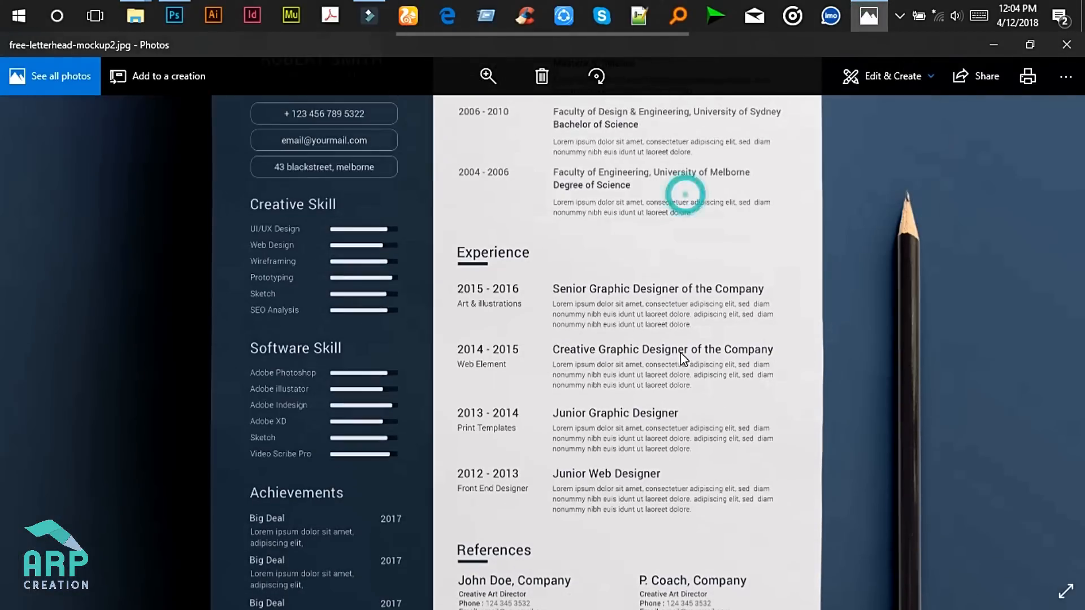
left_click(980, 47)
scroll(365, 273, "up", 4)
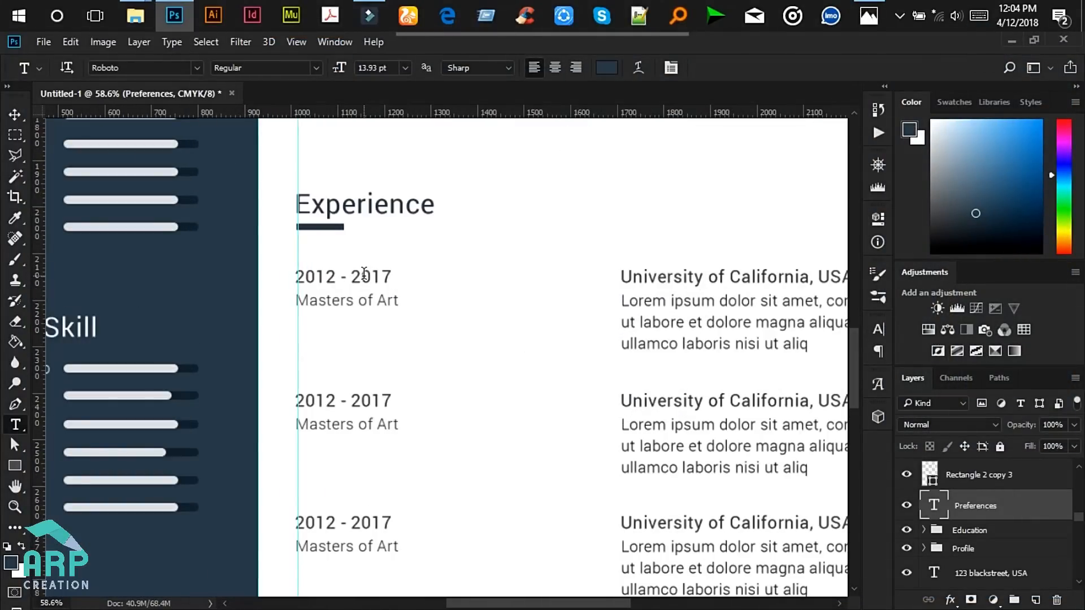
- Restyle the first Experience date '2012 - 2017' to 12 pt in the sidebar navy #2e404e
left_click(365, 273)
key("ctrl+a")
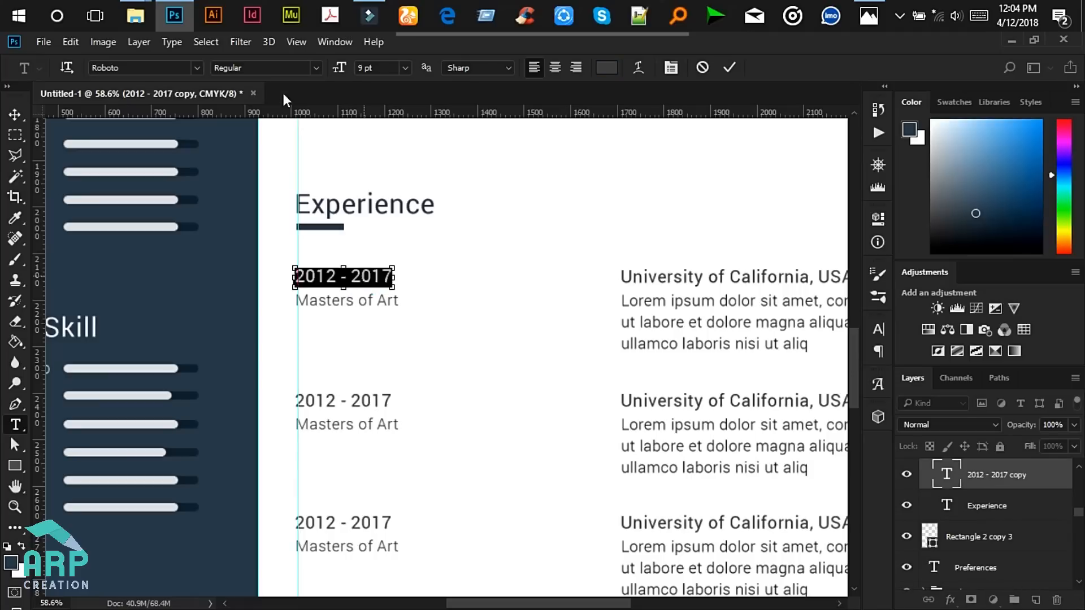
left_click(315, 66)
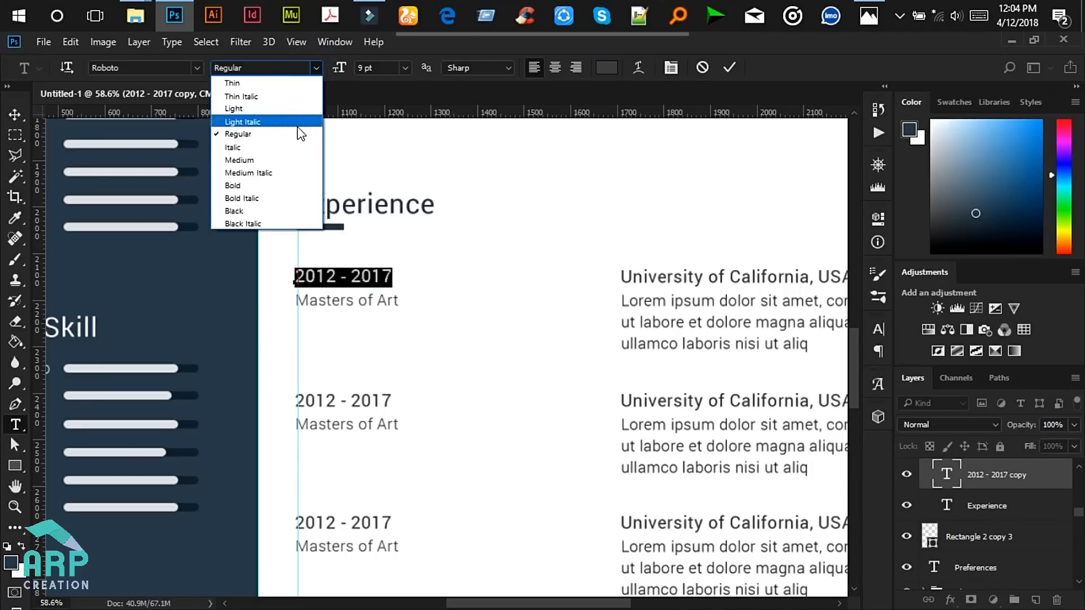
left_click(405, 68)
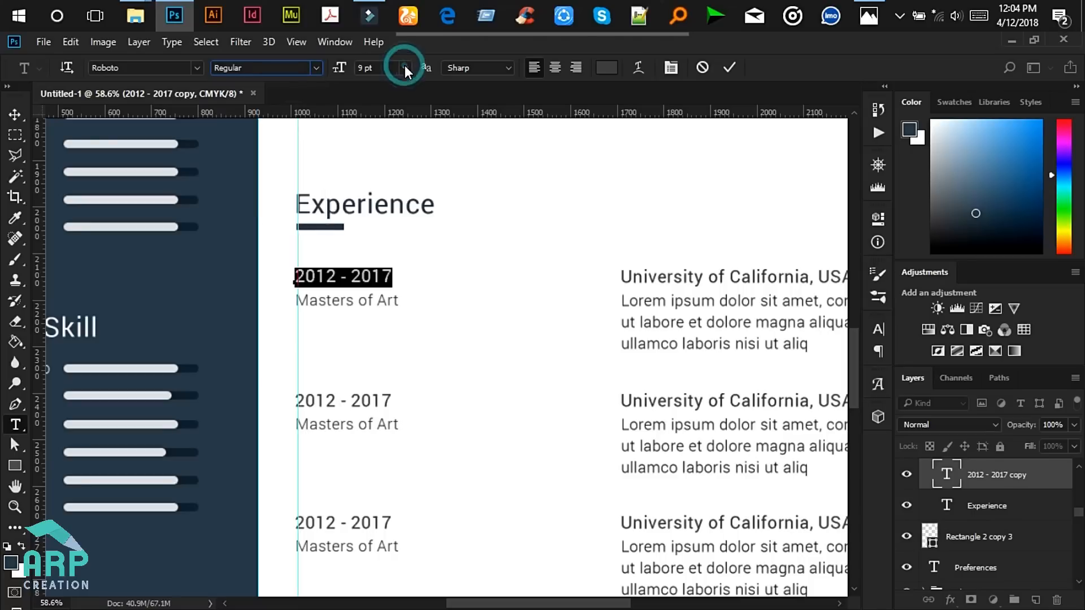
left_click(404, 68)
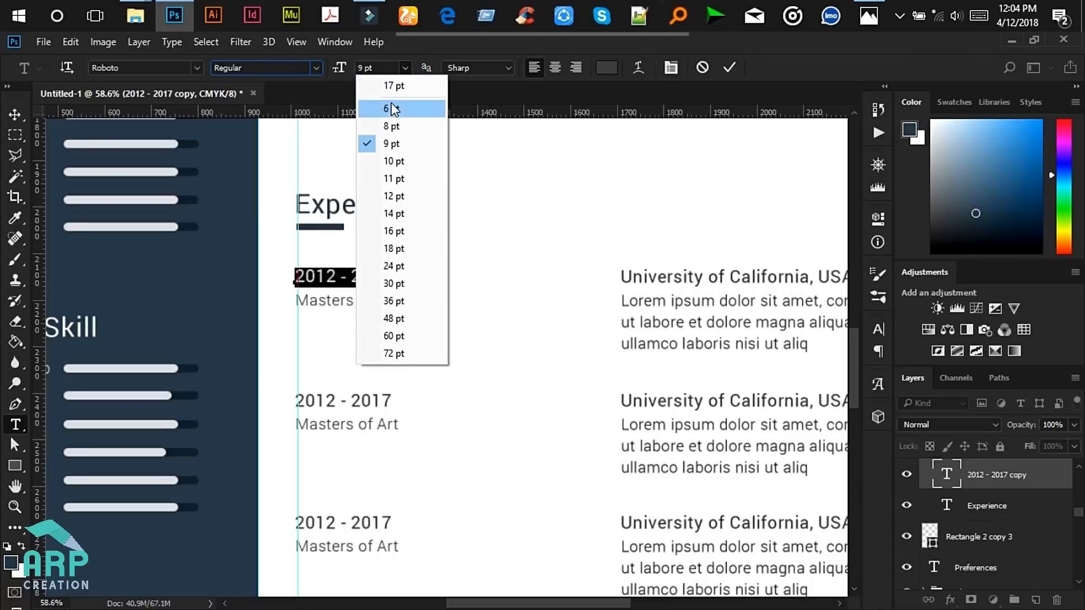
left_click(394, 197)
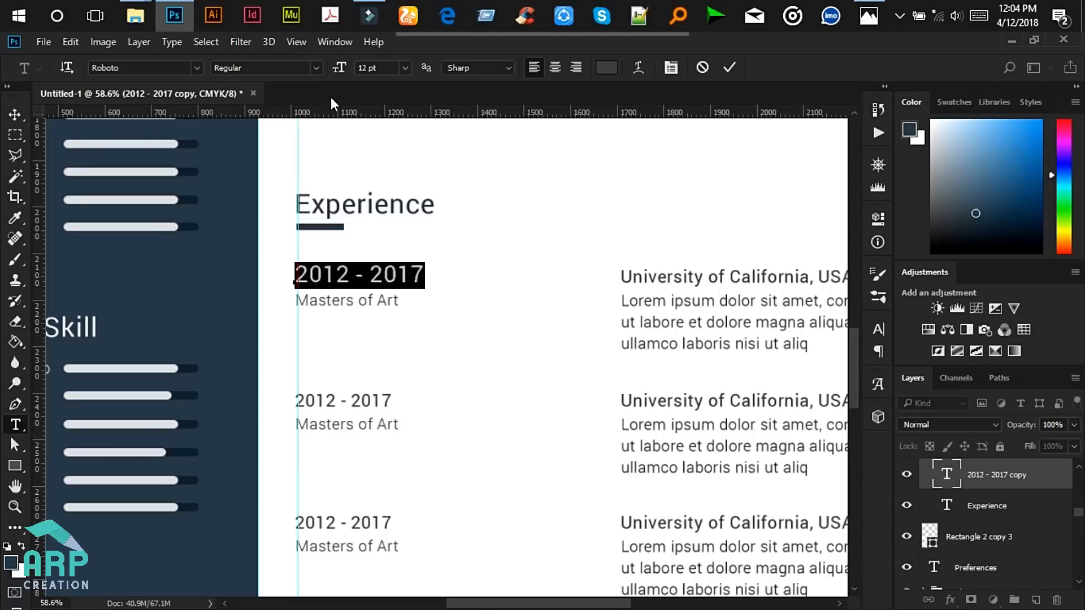
left_click(607, 67)
left_click(205, 249)
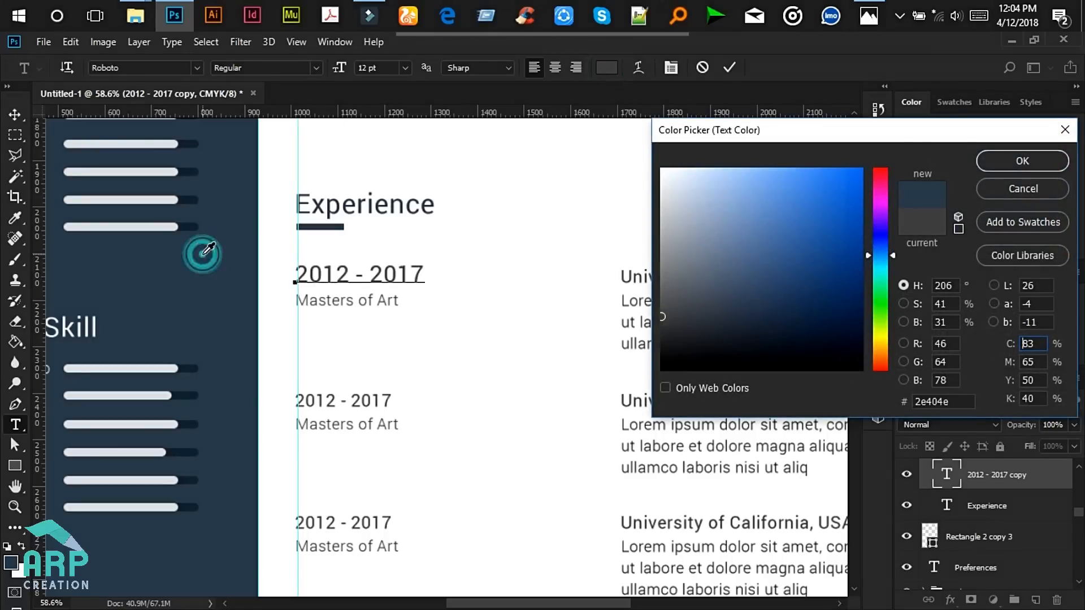
left_click(1003, 162)
left_click(729, 67)
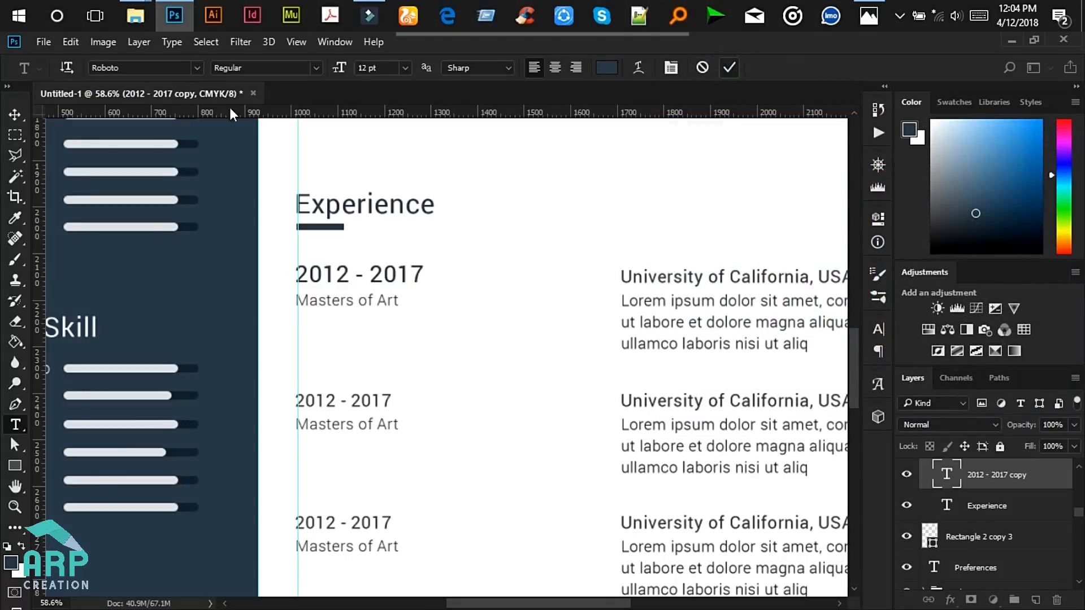
- Select the remaining University of California heading and 2012 - 2017 date layers together
left_click(14, 114)
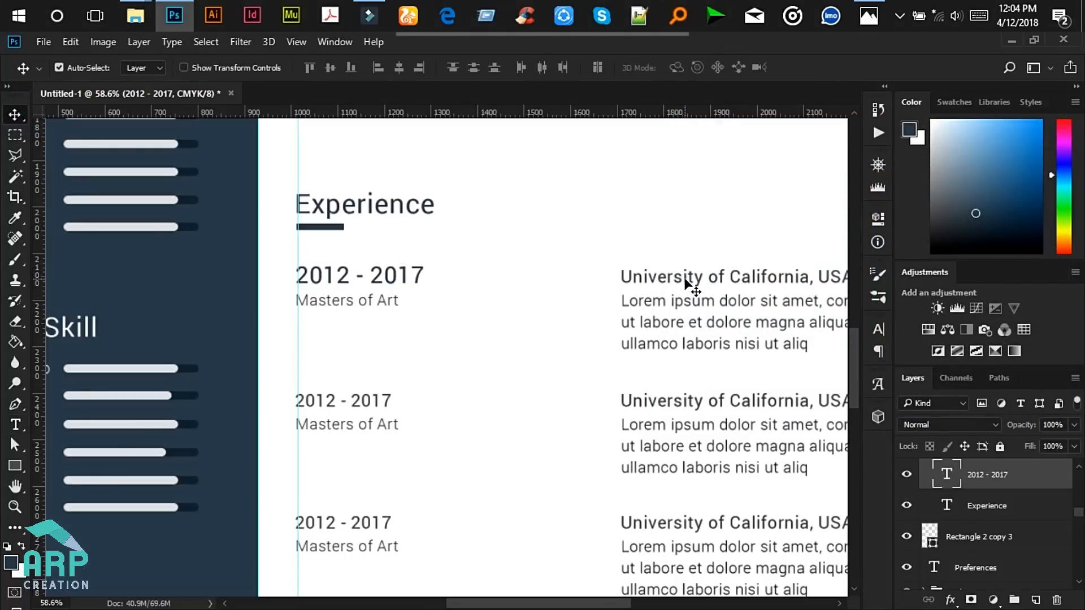
left_click(685, 282)
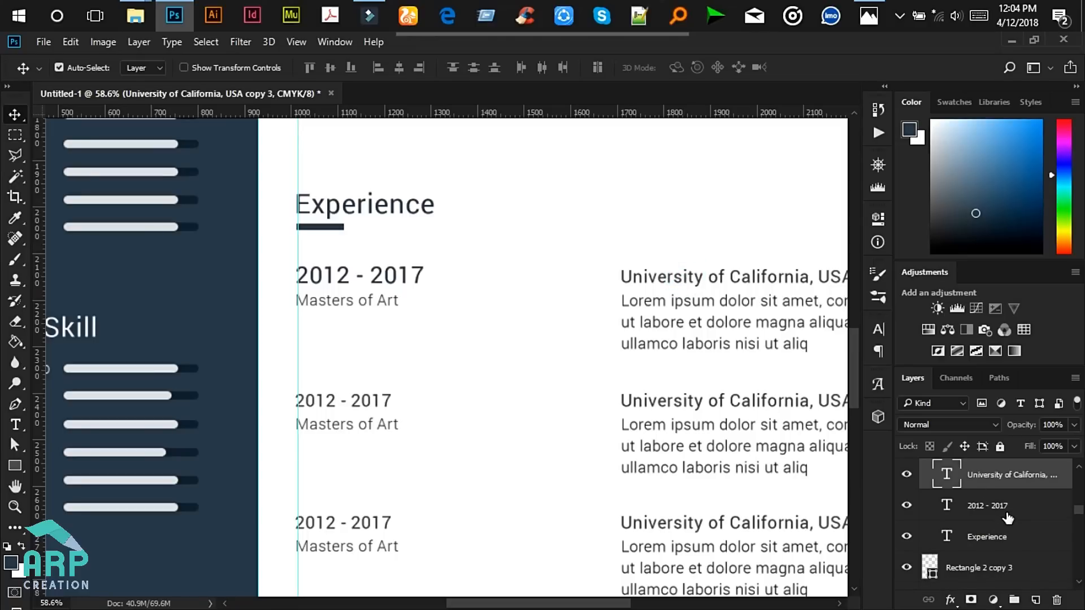
scroll(1007, 517, "down", 5)
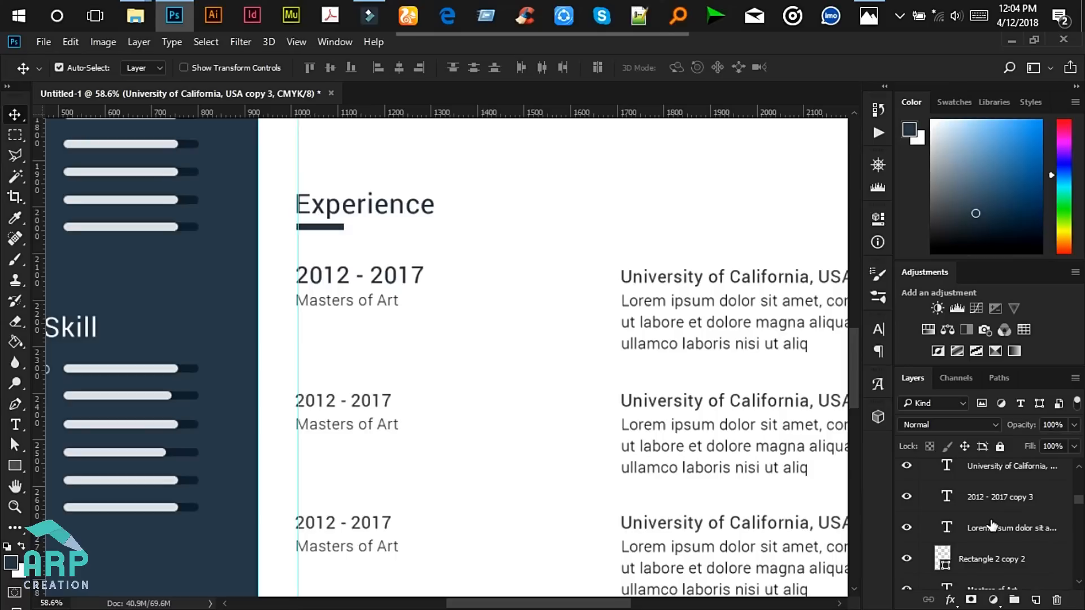
scroll(1028, 515, "up", 1)
left_click(1017, 499)
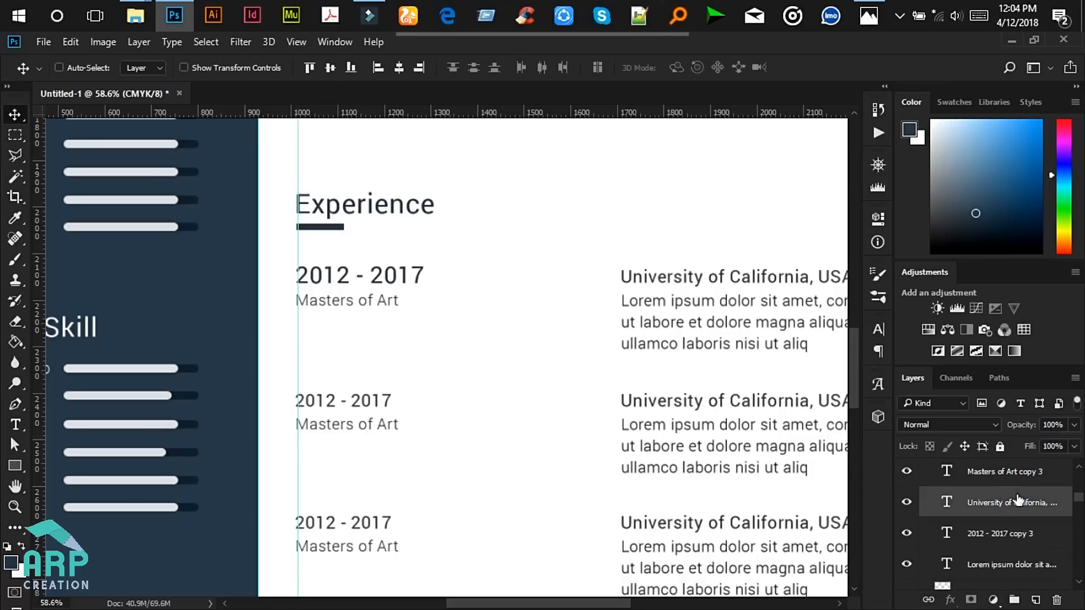
scroll(1019, 499, "up", 2)
scroll(1017, 499, "up", 2)
scroll(1019, 500, "up", 4)
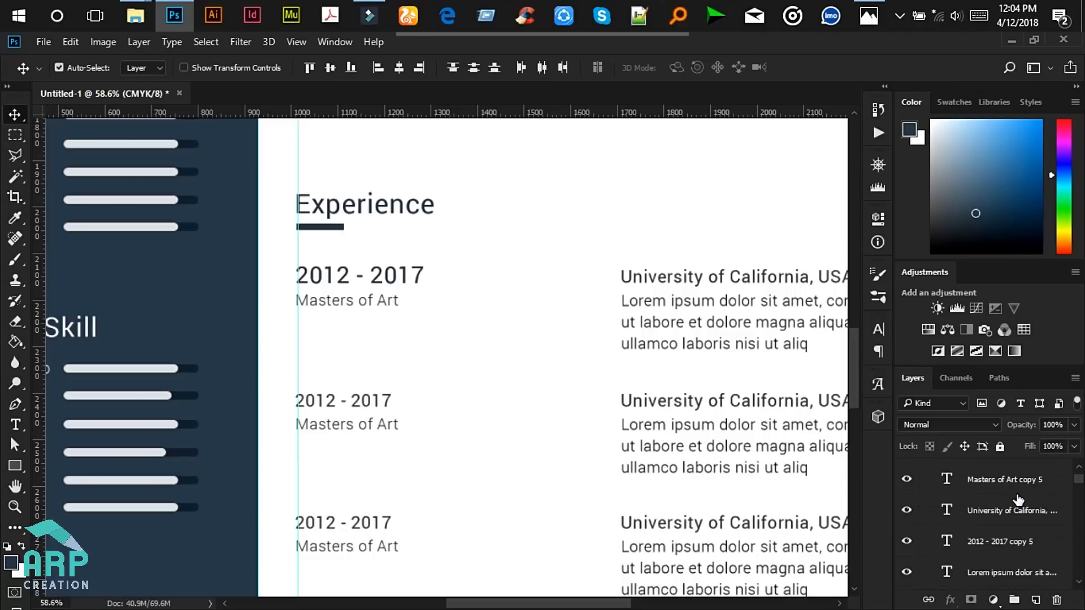
left_click(999, 510)
scroll(999, 512, "up", 1)
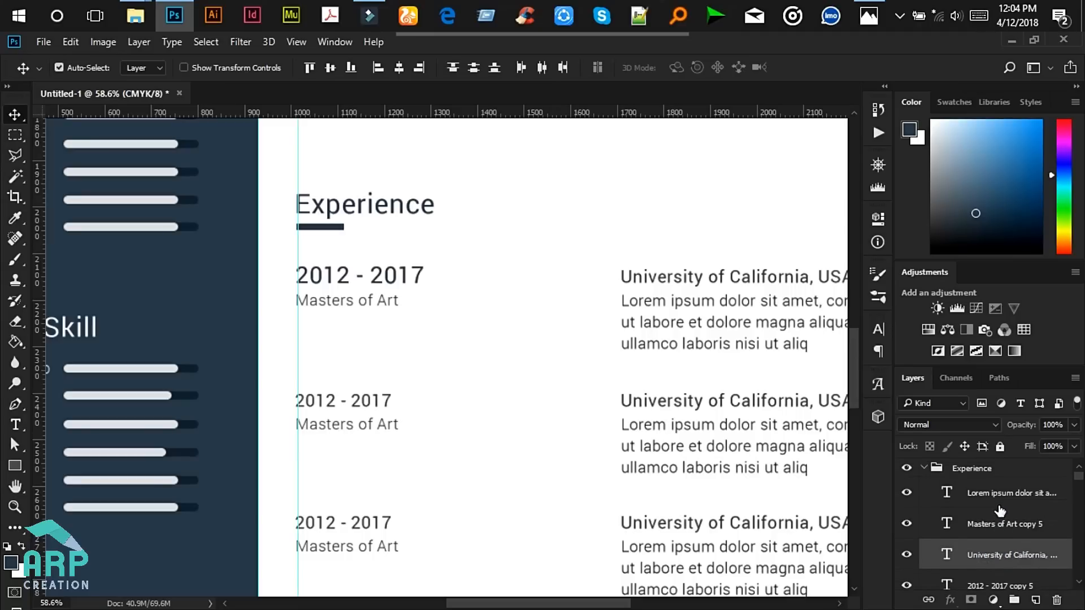
scroll(999, 513, "down", 2)
left_click(999, 513, "ctrl")
scroll(999, 513, "down", 3)
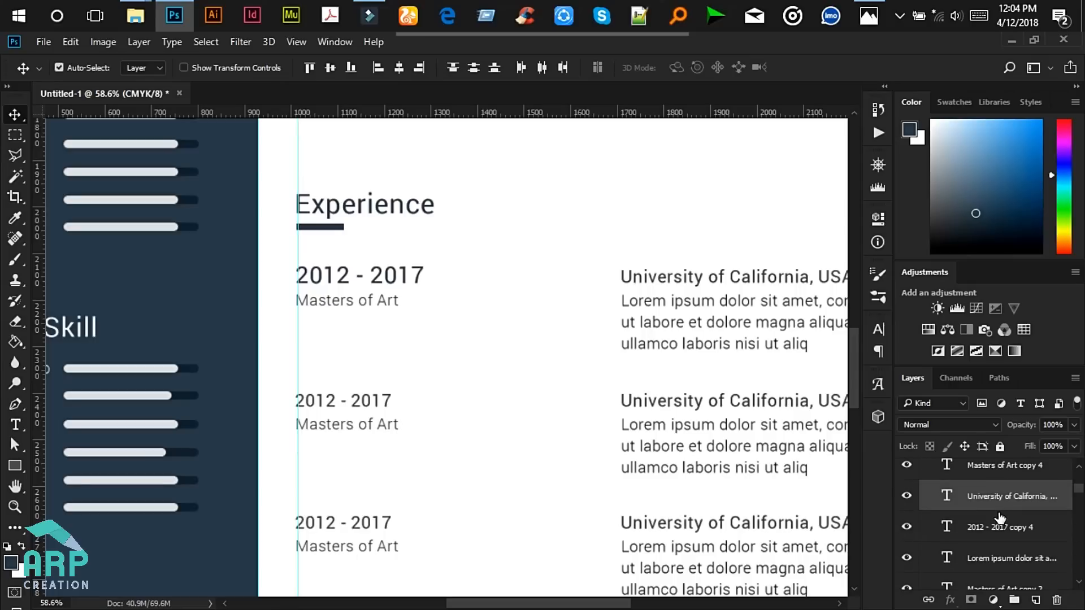
left_click(989, 530, "ctrl")
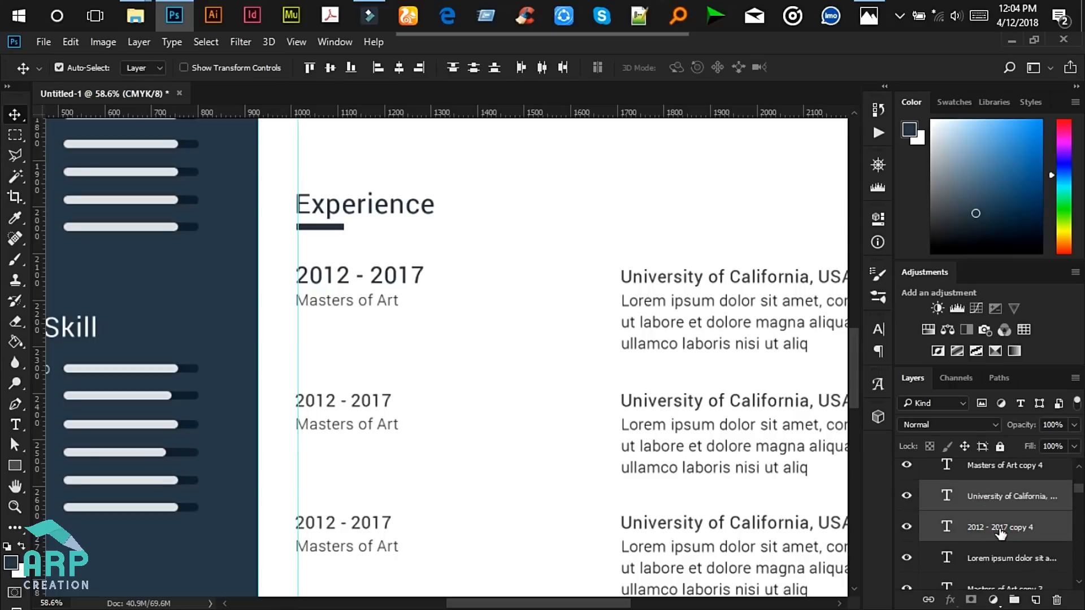
scroll(1001, 532, "down", 3)
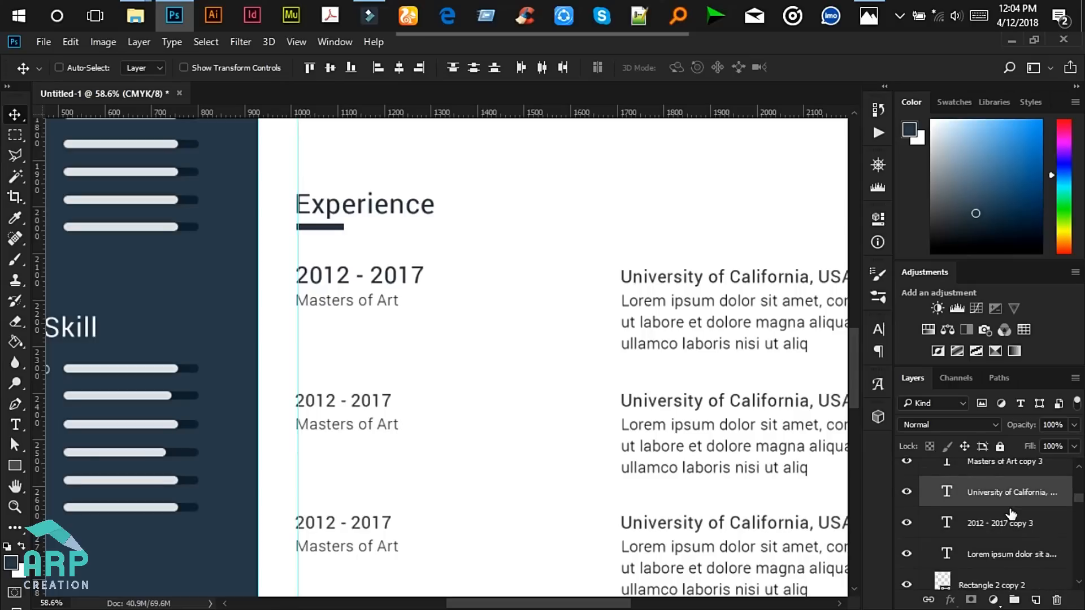
scroll(998, 529, "down", 3)
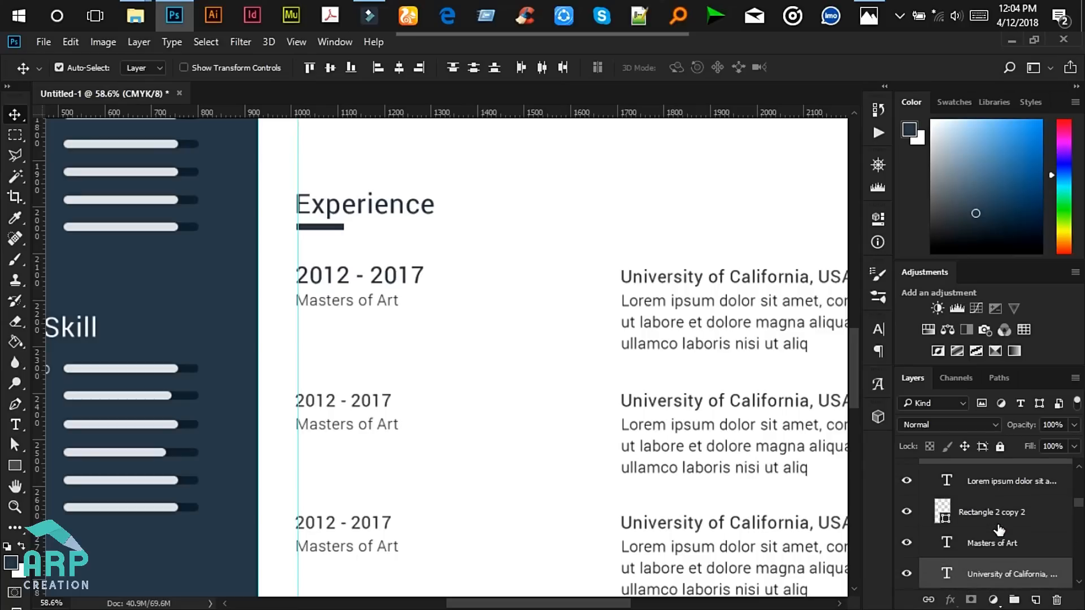
scroll(996, 550, "down", 1)
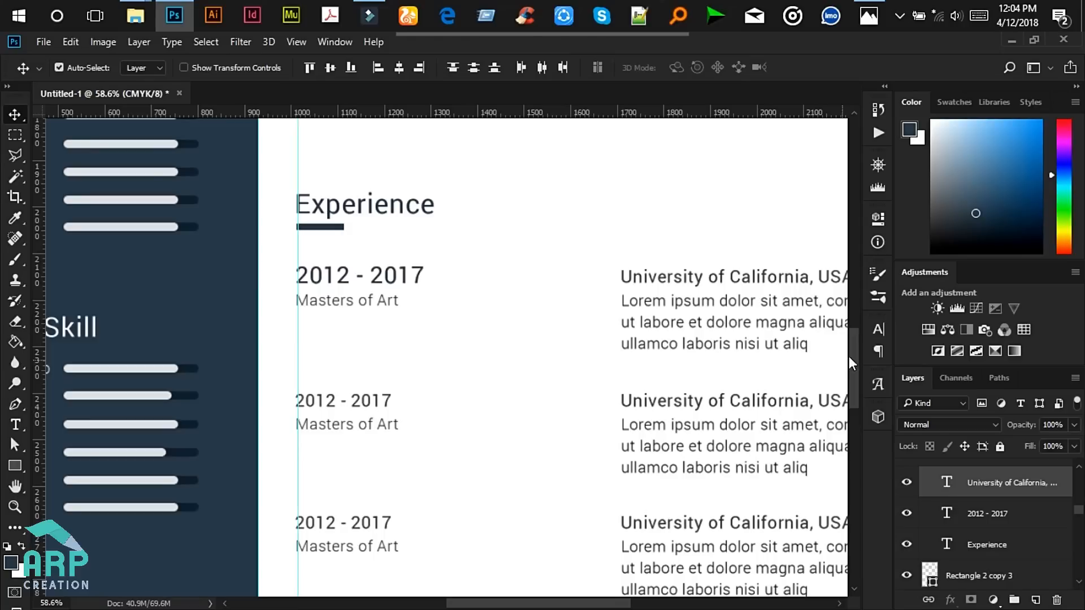
- In the Character panel, set the selected layers to 12 pt in navy #2e404e
left_click(878, 331)
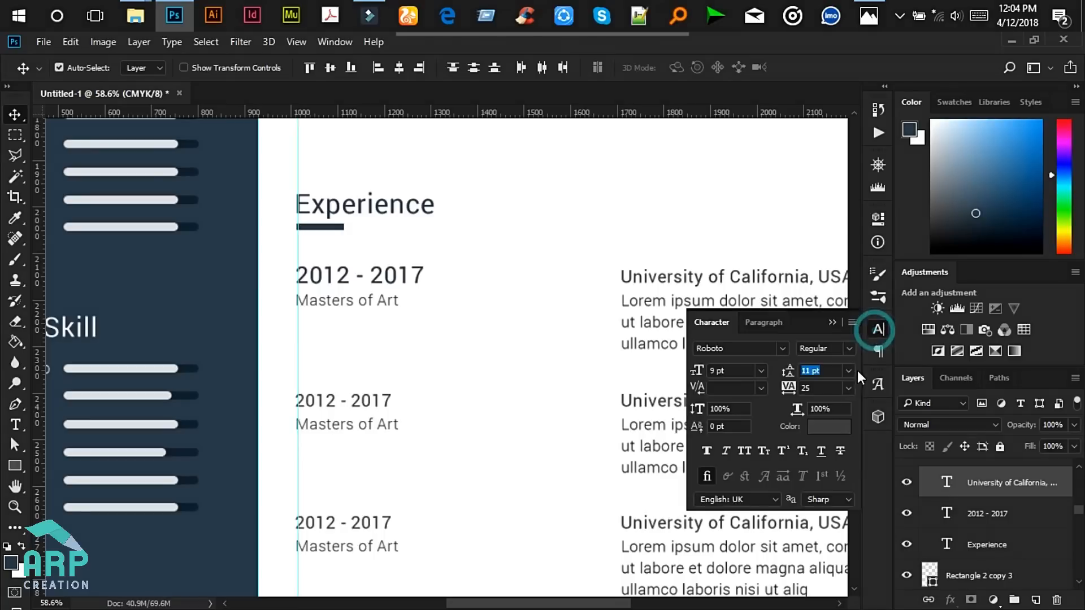
left_click(827, 428)
left_click(145, 285)
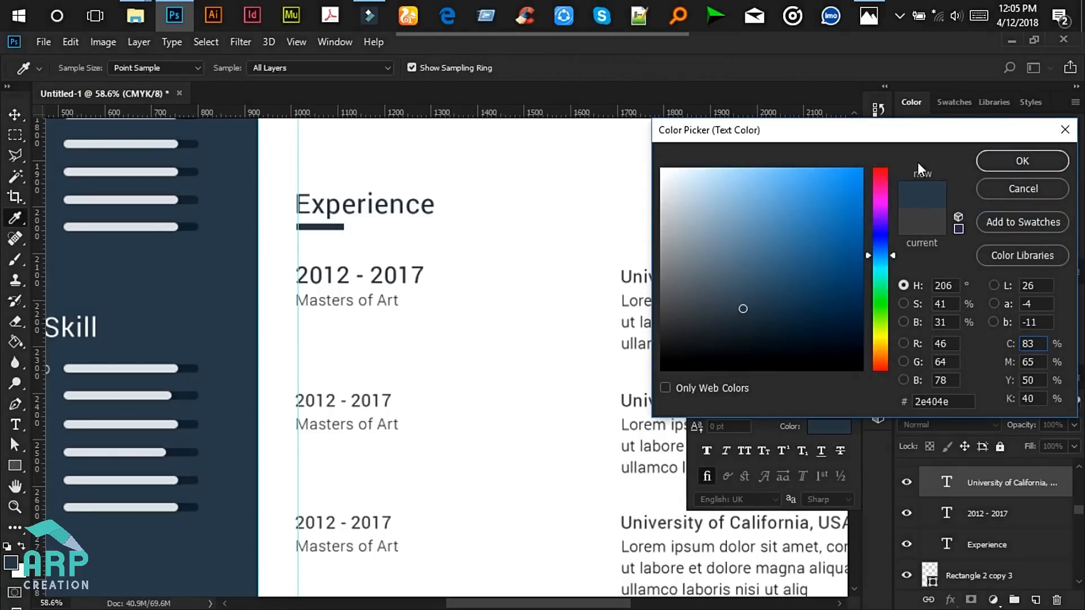
left_click(1022, 162)
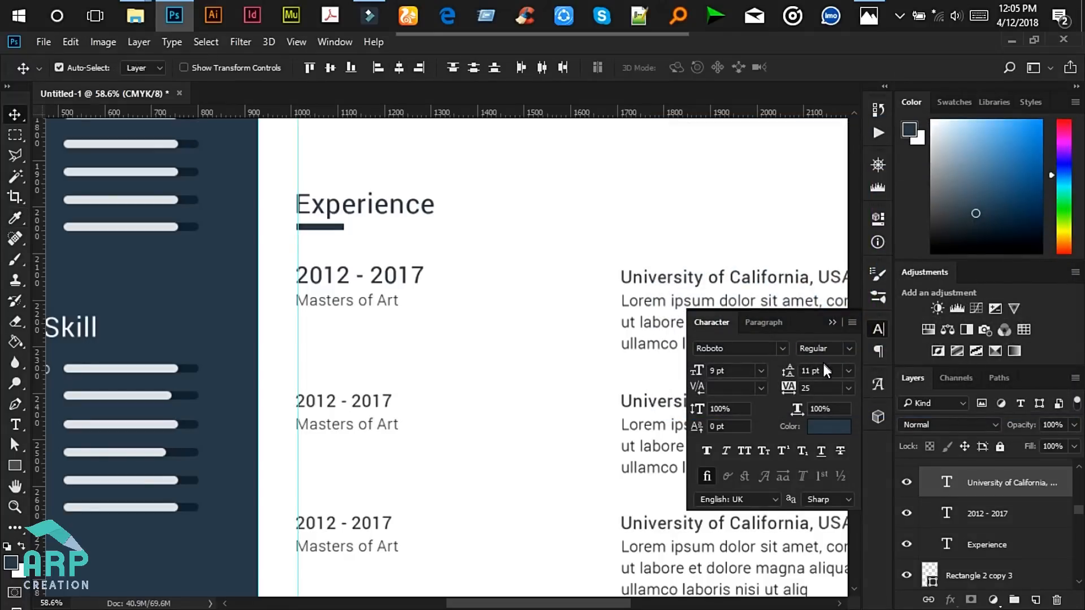
left_click(761, 371)
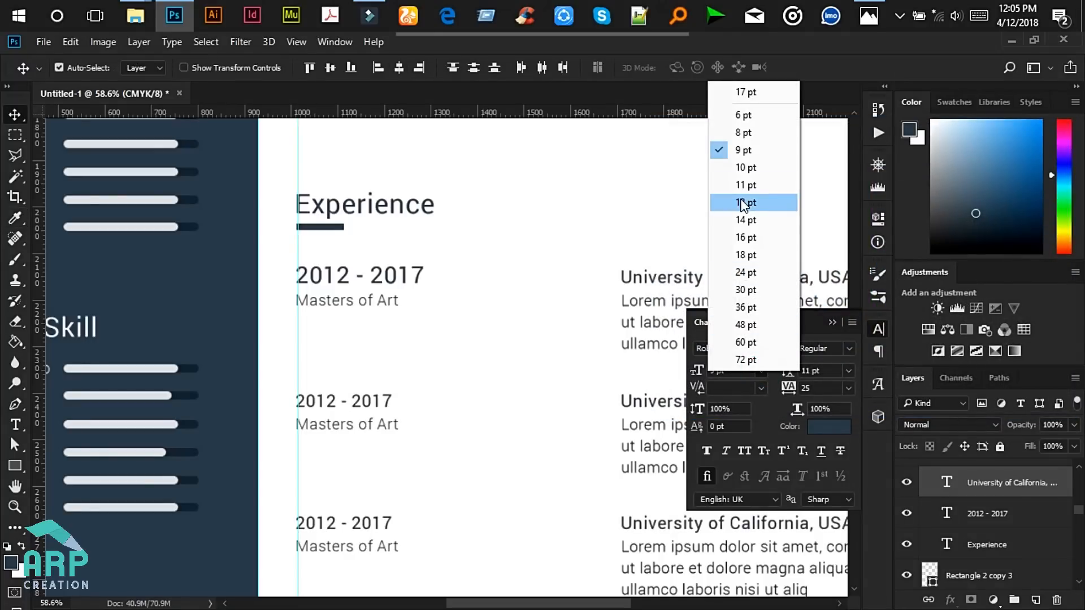
left_click(744, 202)
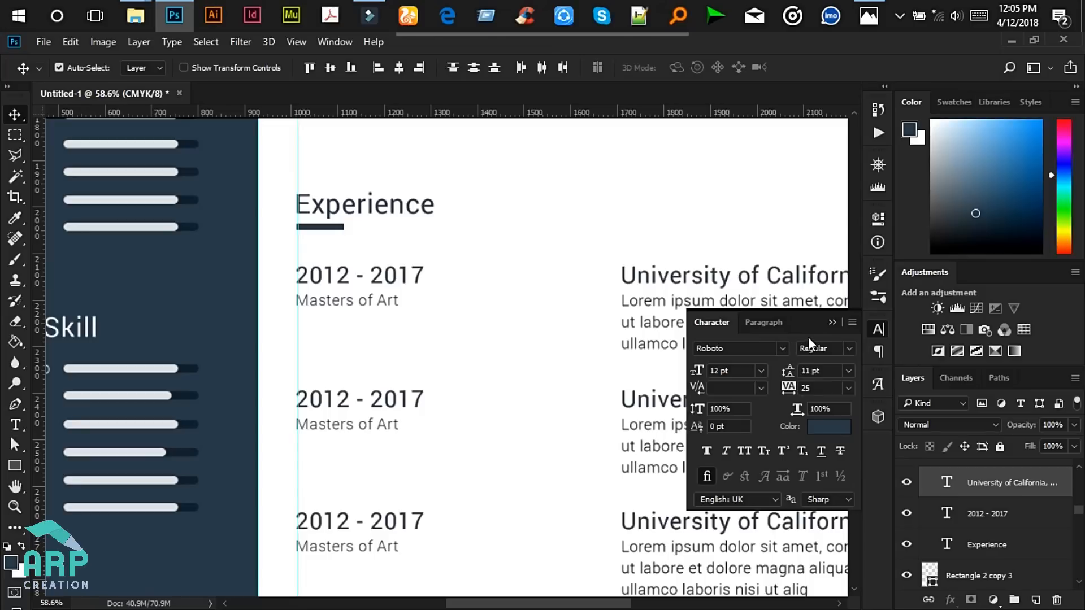
left_click(832, 323)
scroll(600, 392, "down", 3)
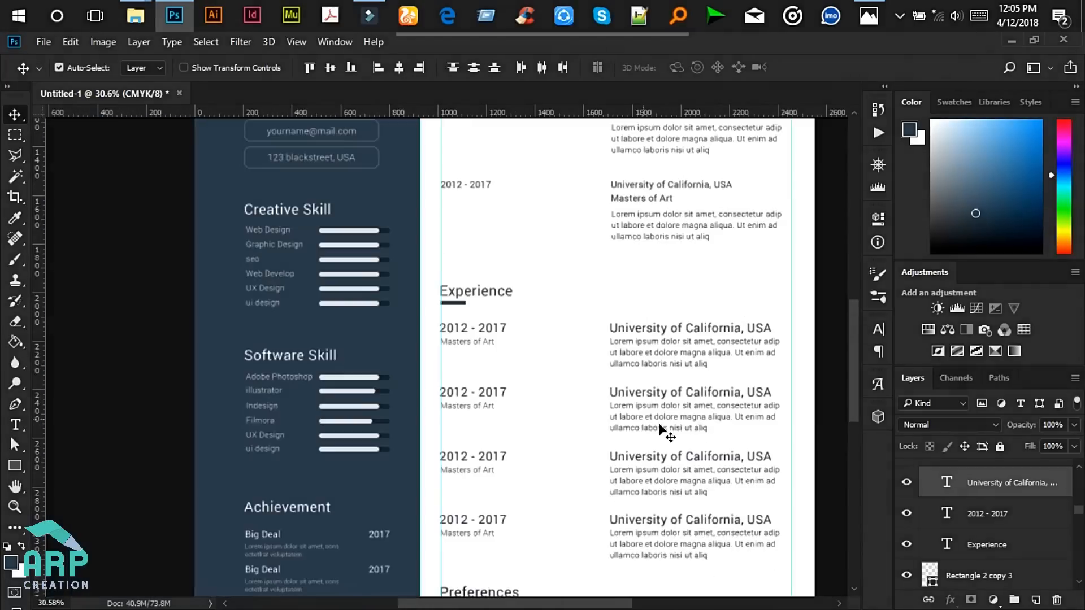
scroll(853, 407, "down", 5)
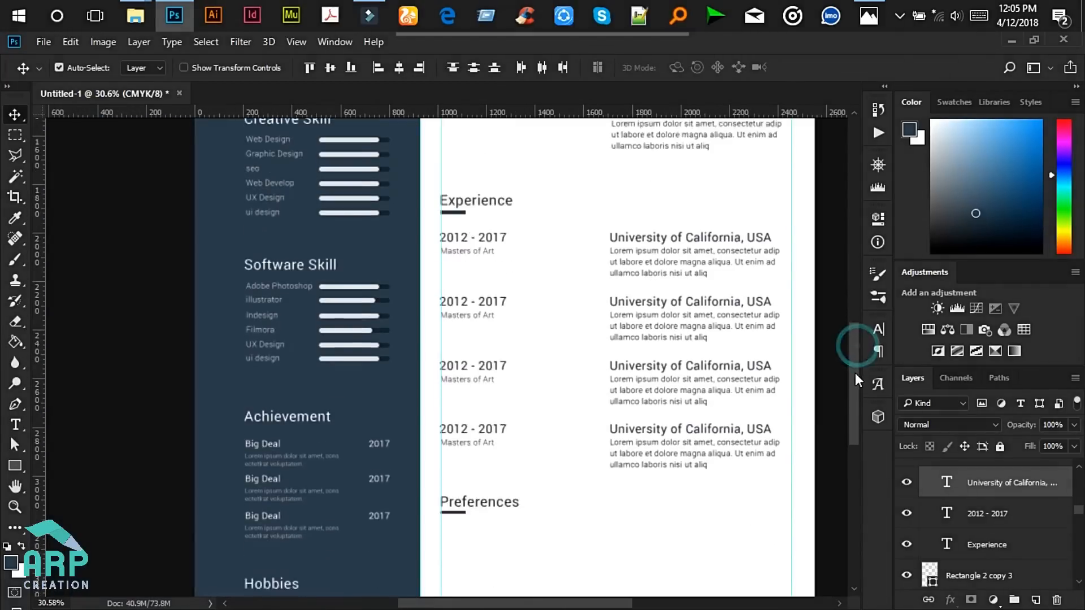
scroll(854, 407, "down", 1)
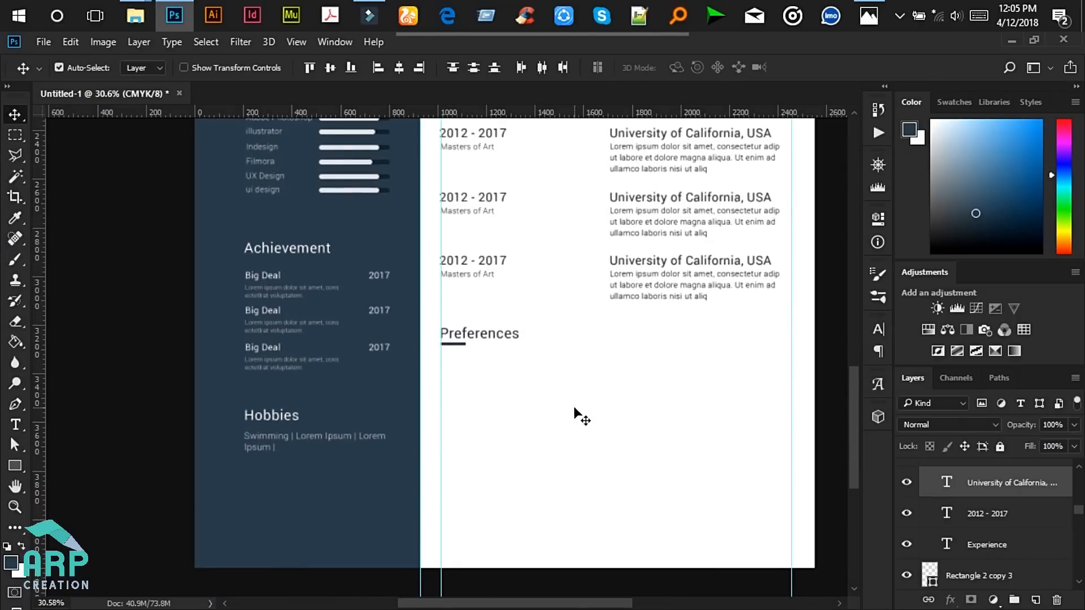
left_click(473, 376)
scroll(472, 376, "up", 1)
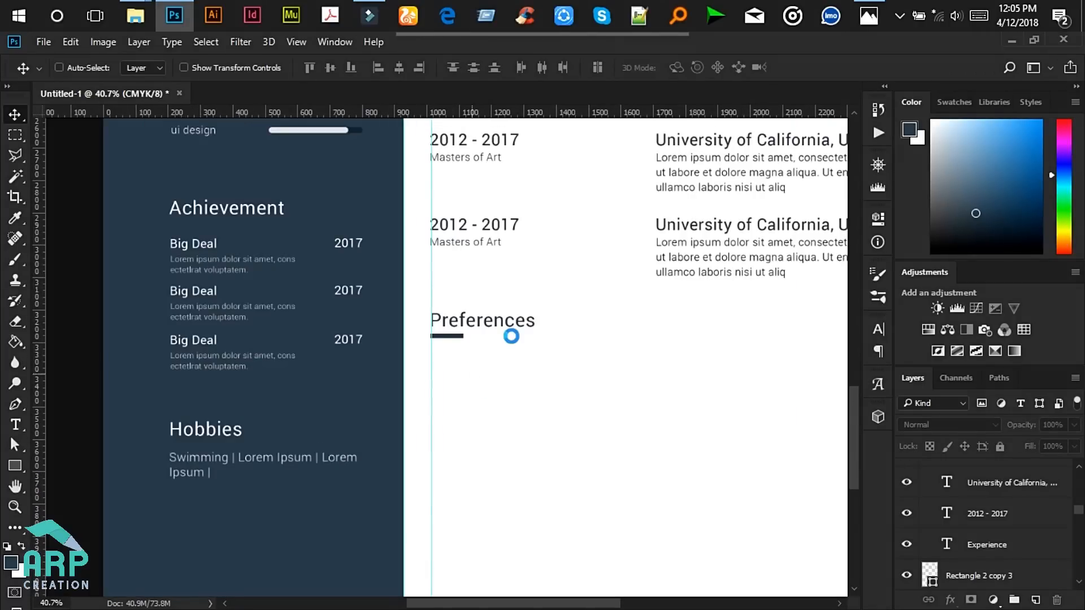
key("ctrl+s")
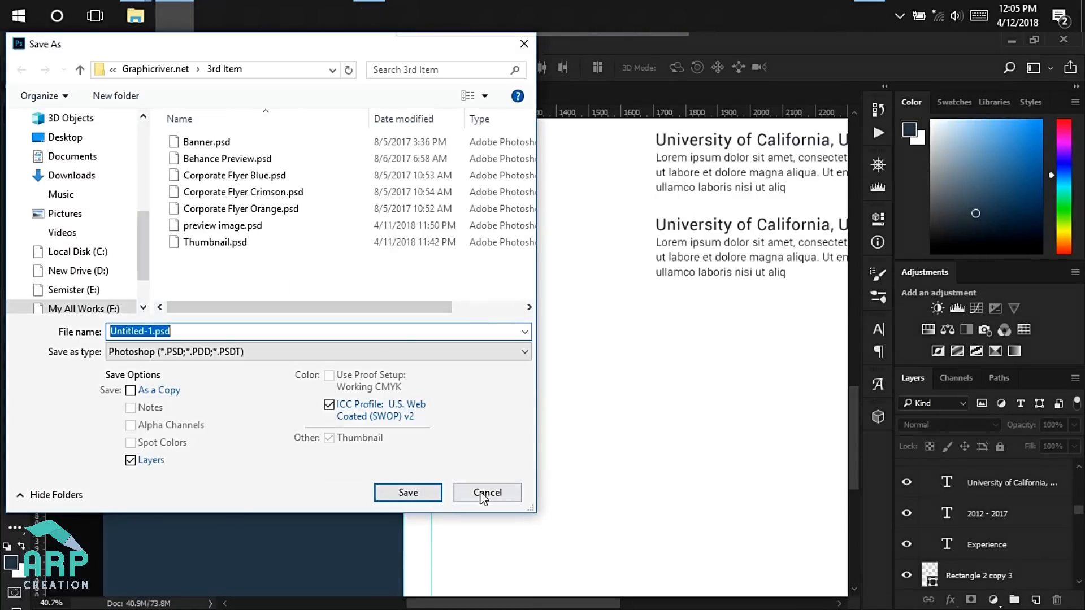
left_click(480, 491)
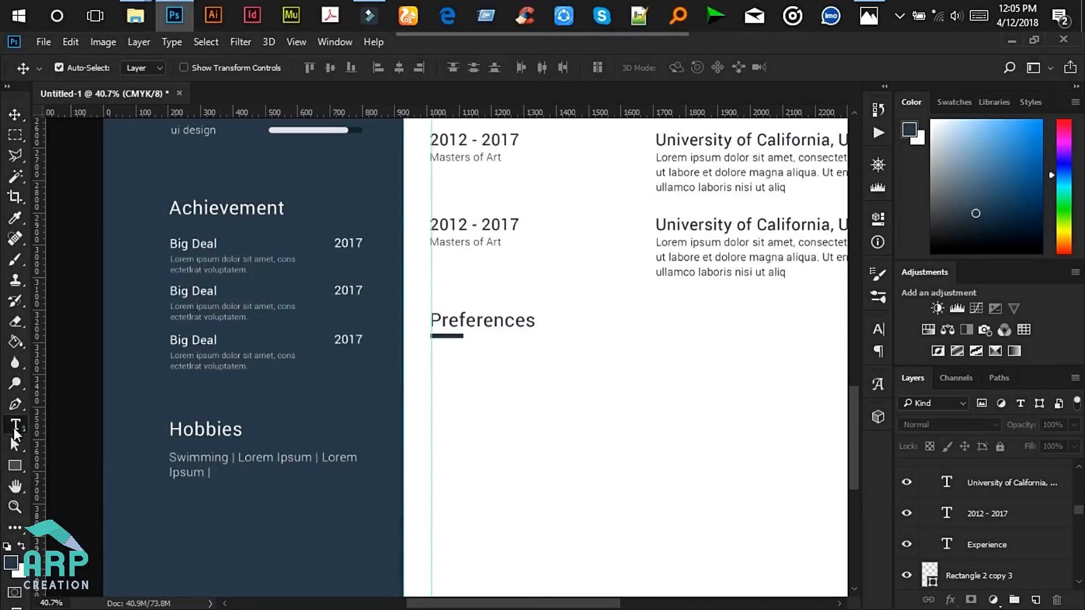
left_click(16, 424)
left_click(868, 15)
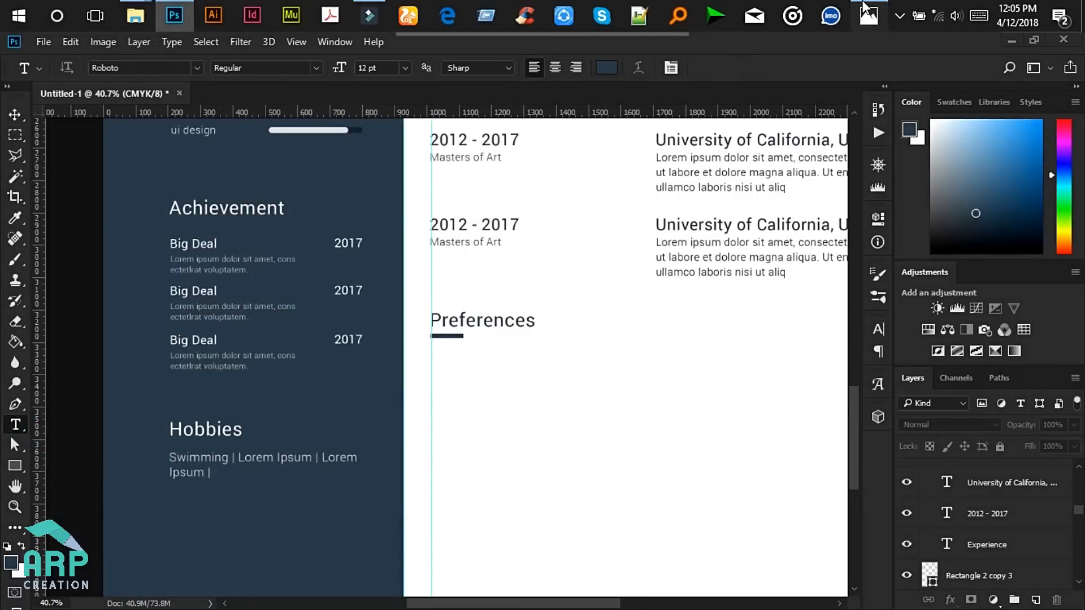
scroll(766, 320, "down", 2)
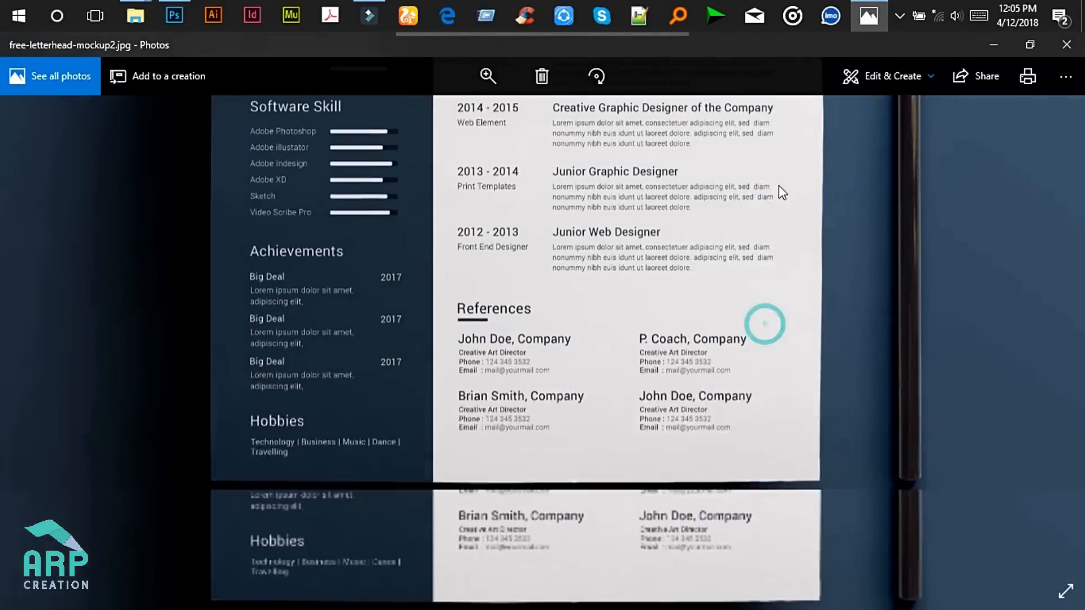
left_click(1006, 42)
- Type a placeholder name followed by ', Company' as a new line under Preferences
left_click(435, 375)
type("Jo")
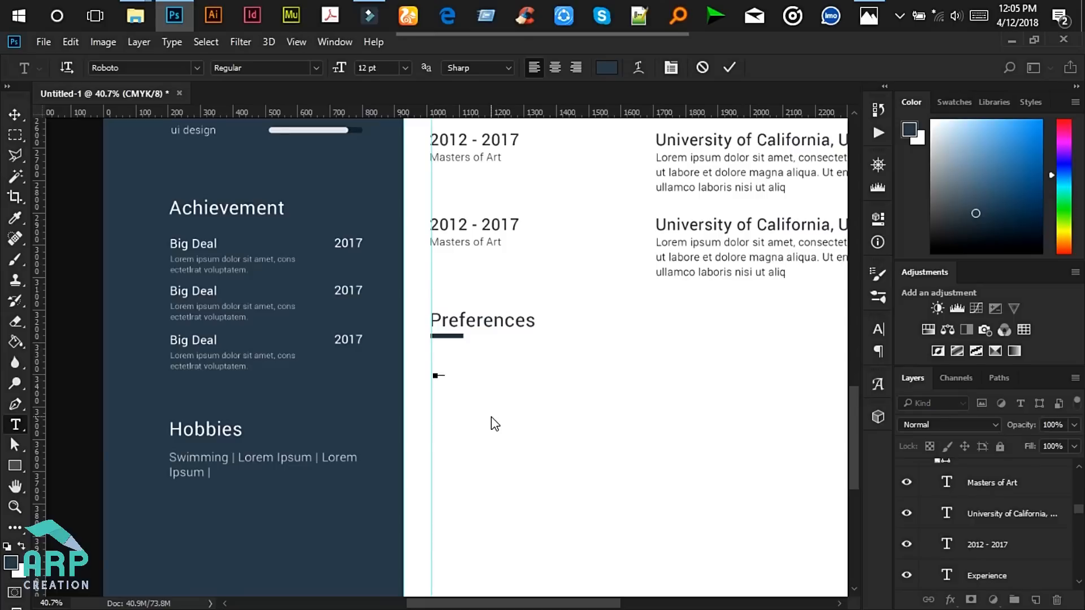
type("hn Doe")
scroll(491, 416, "up", 2)
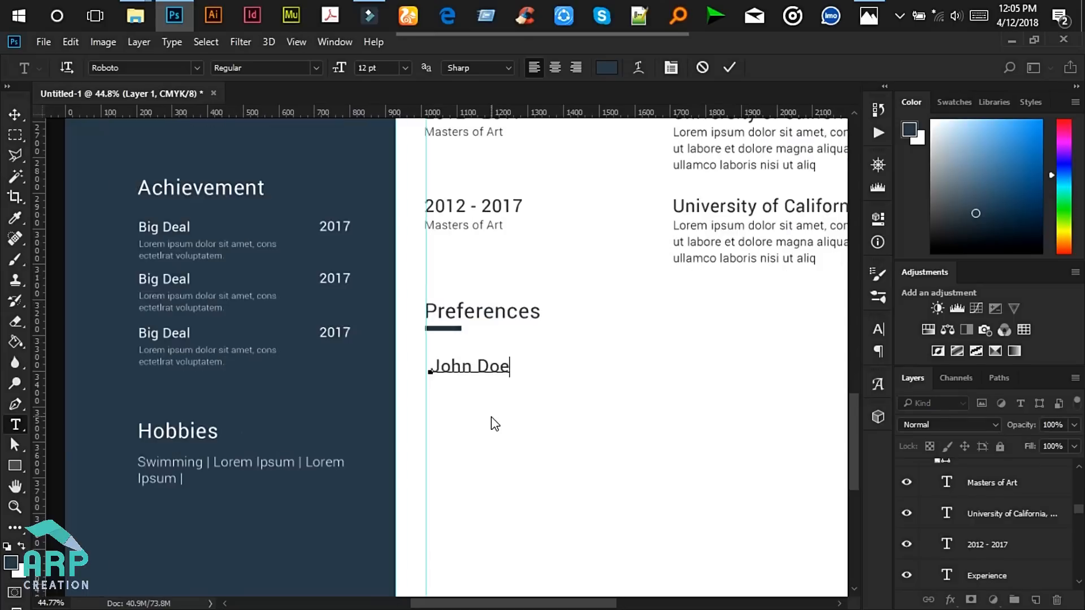
type(", ")
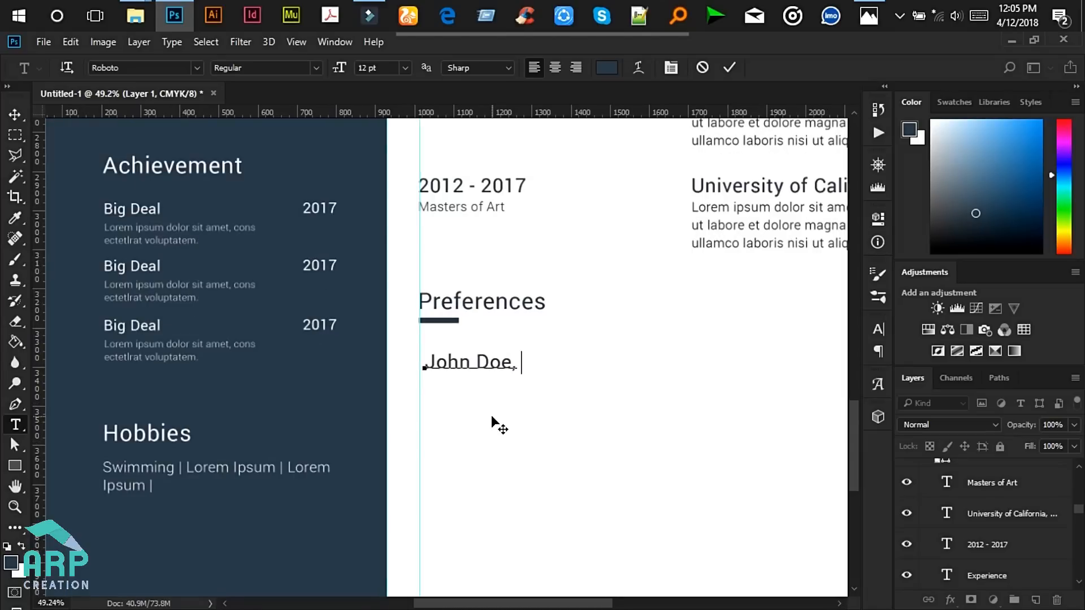
type("Company")
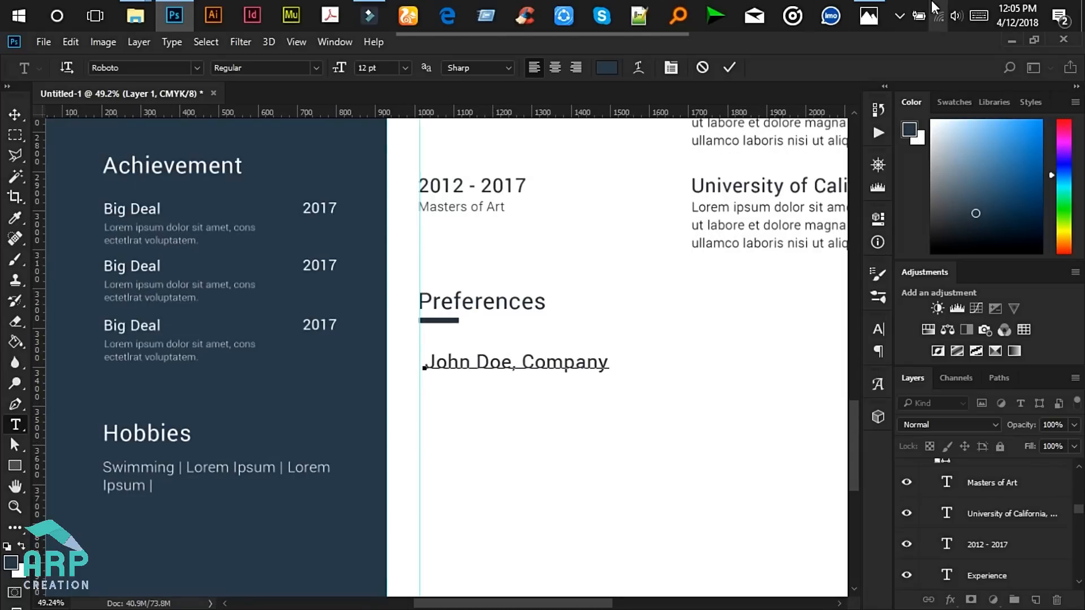
- Align the reference line to the column's left guide, commit it, and nudge it up slightly
left_click(876, 8)
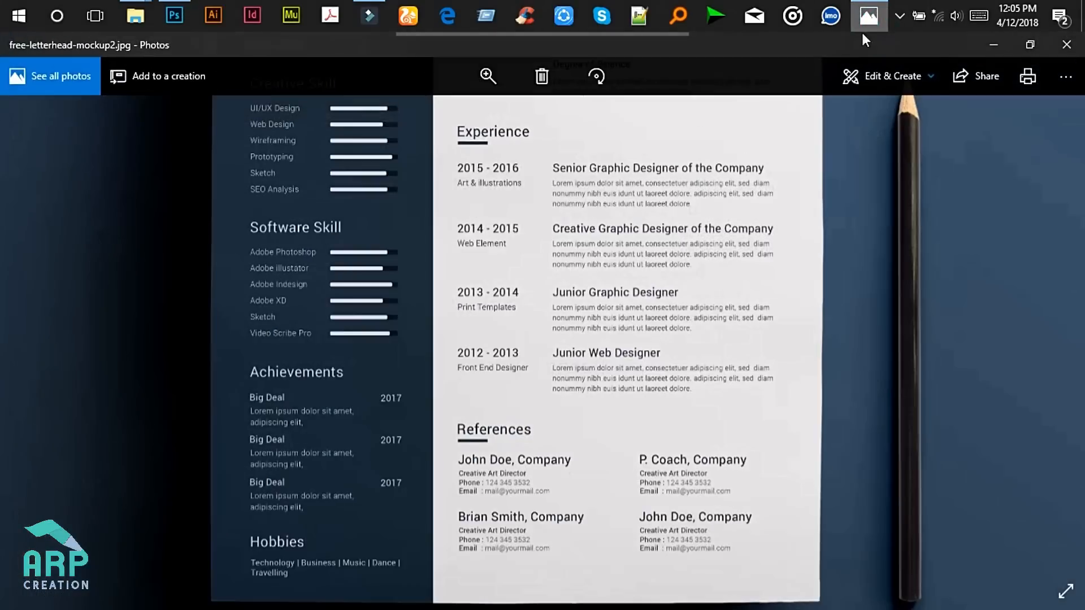
left_click(995, 41)
left_click_drag(537, 409, 530, 407)
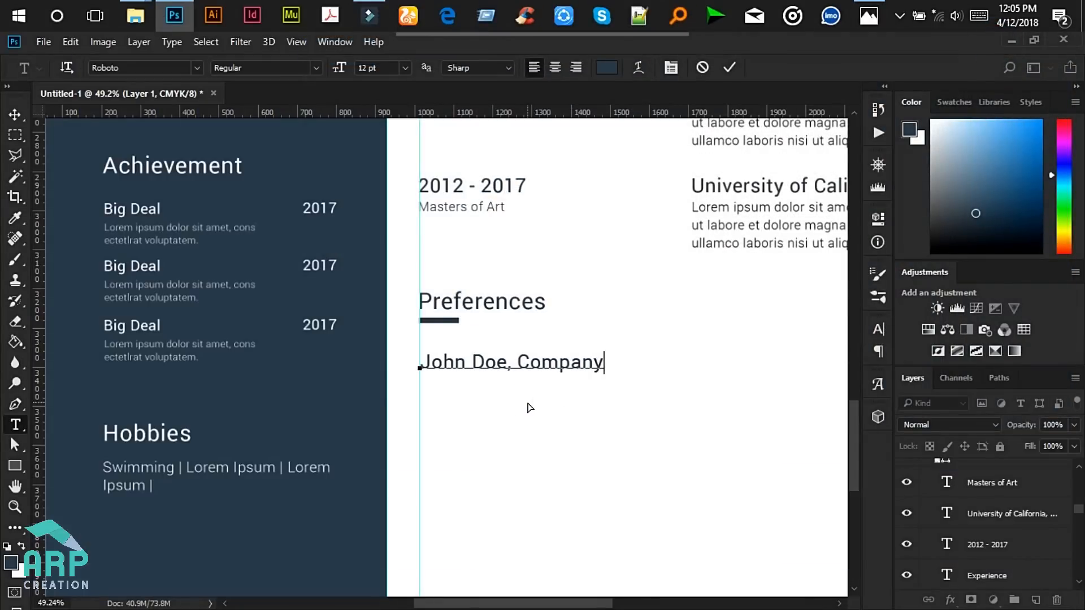
left_click(730, 67)
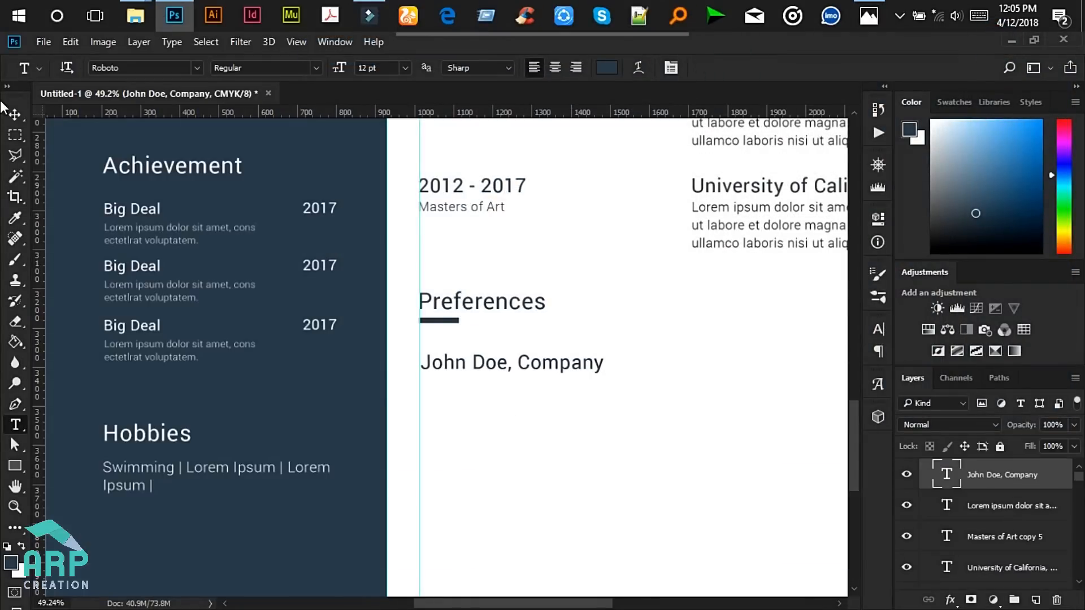
left_click(15, 115)
left_click_drag(482, 340, 487, 335)
- Duplicate the reference line, move the copy below it, and retype it as Creative Director
key("ctrl+j")
key("shift+Down")
key("shift+Down")
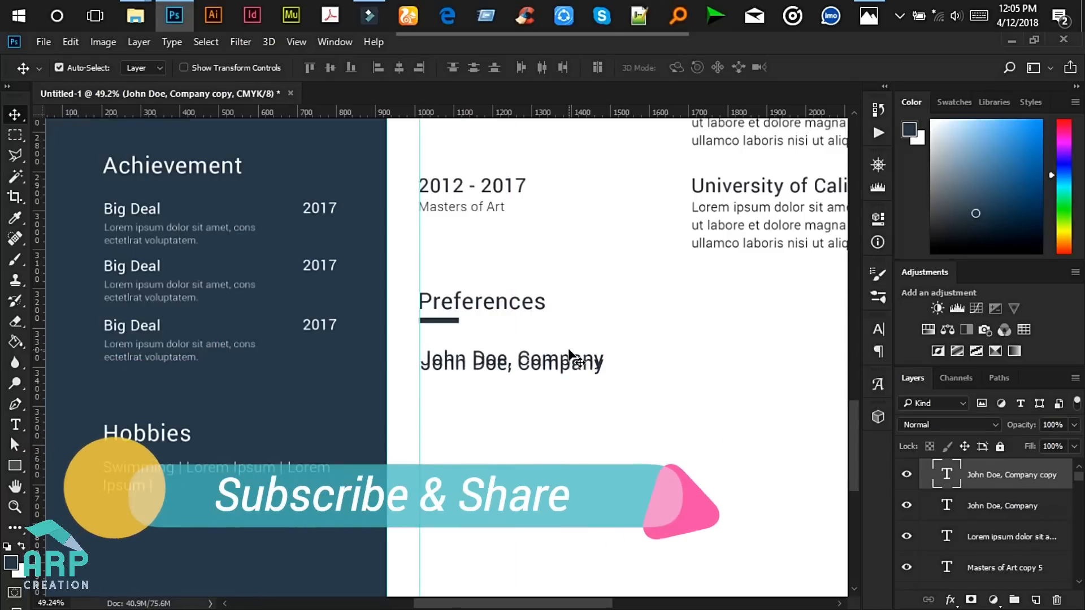
key("shift+Down")
key("shift+Down")
key("shift+Down")
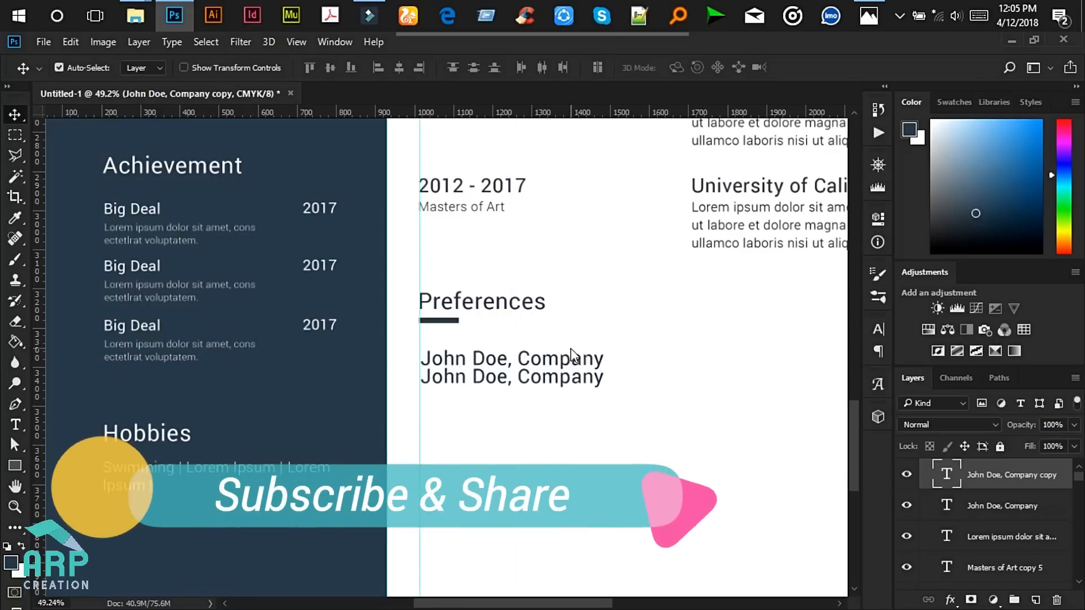
key("Down")
key("Down")
key("Down")
key("Down")
key("Down")
key("Down")
key("Down")
key("Down")
key("Down")
key("Down")
key("Down")
key("Down")
key("Down")
key("Down")
key("Down")
key("Down")
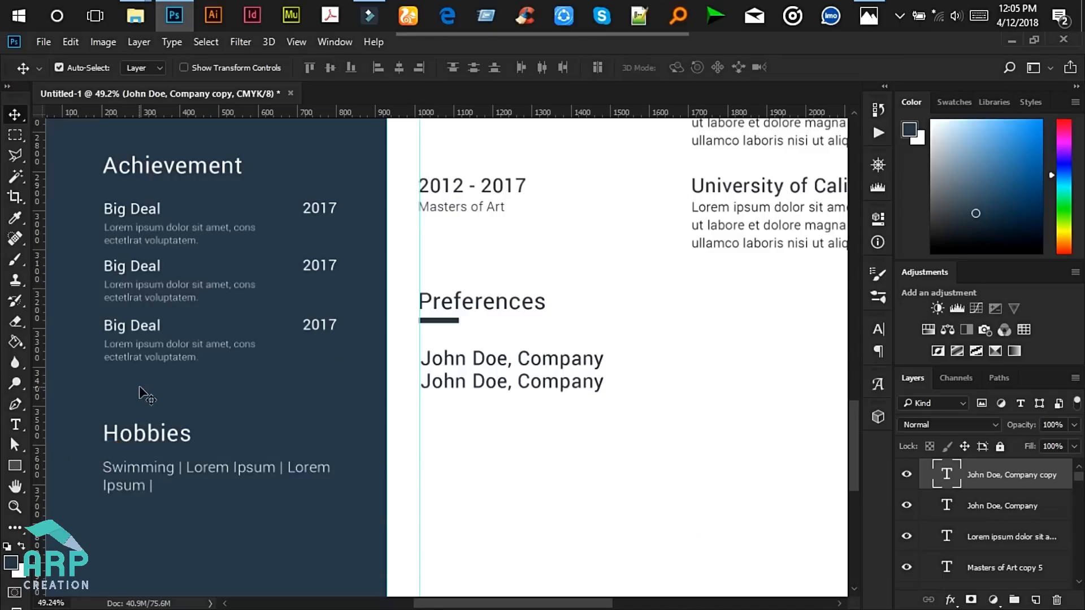
left_click(15, 425)
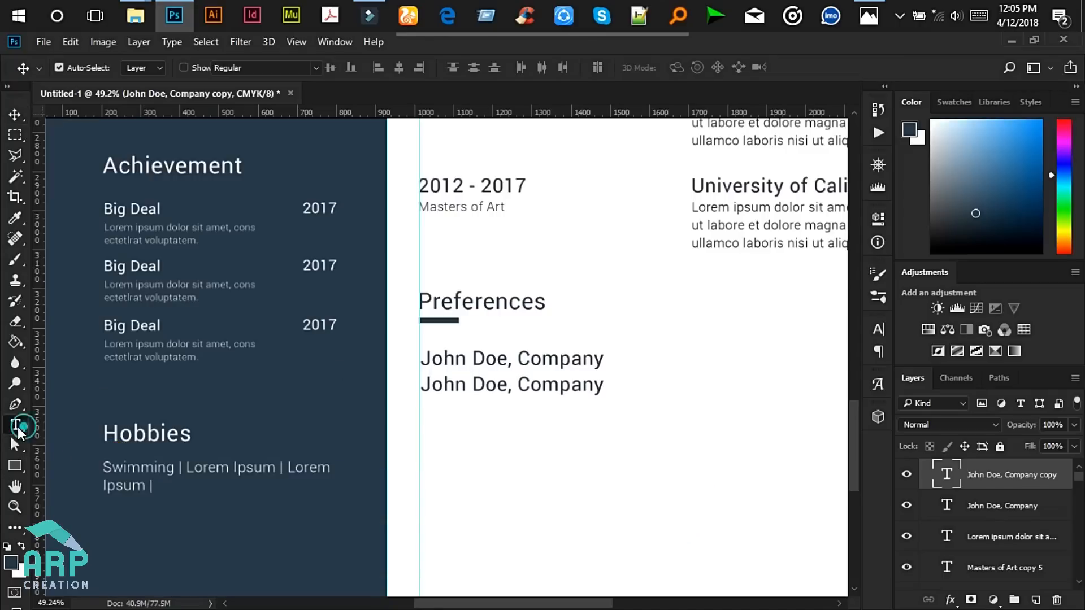
left_click(470, 386)
key("ctrl+a")
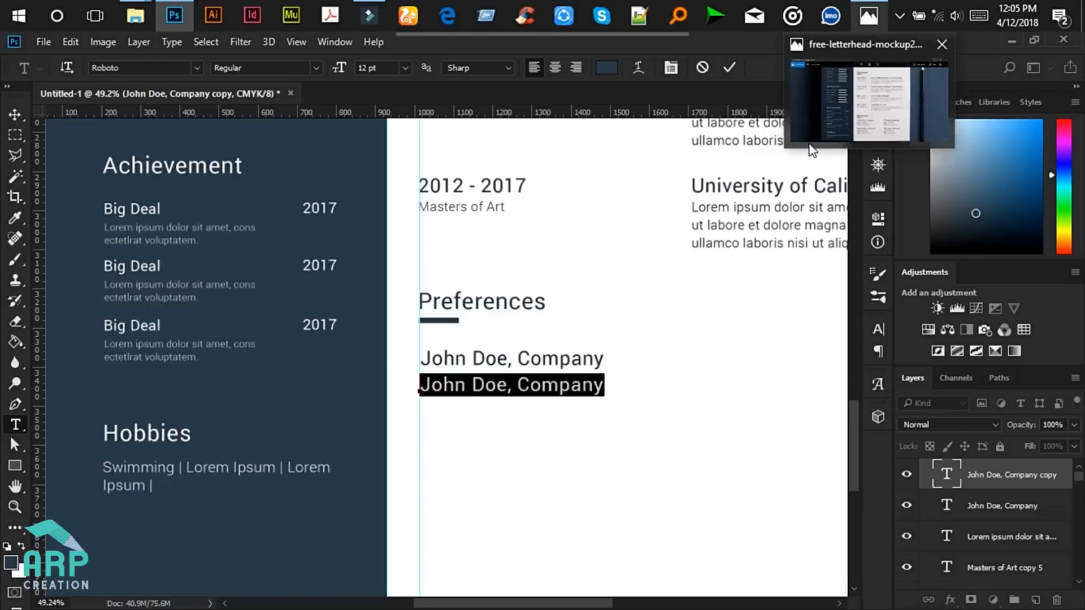
type("C")
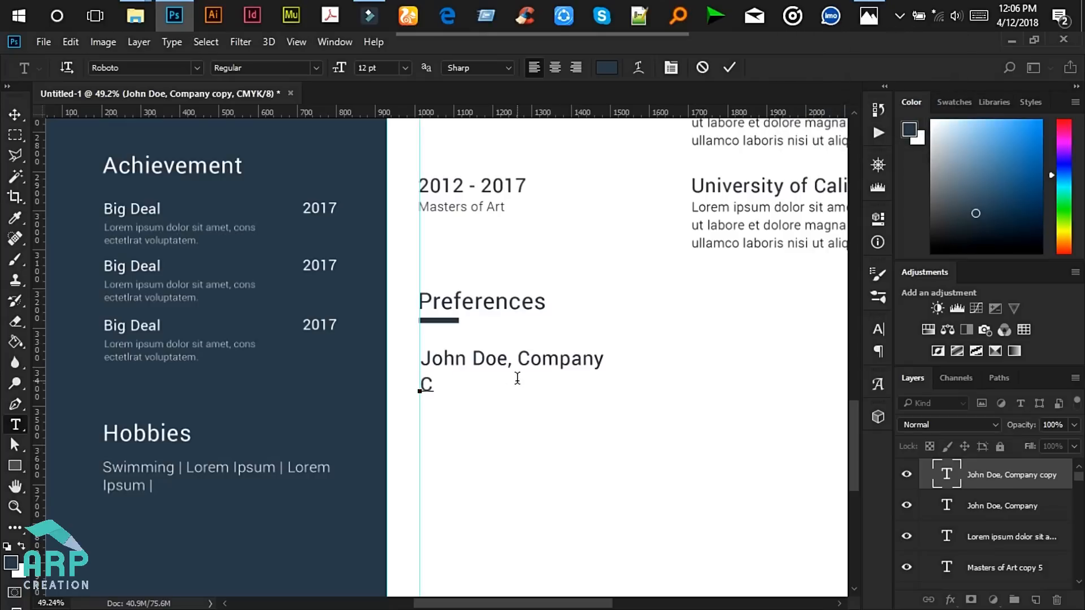
type("reative Dio")
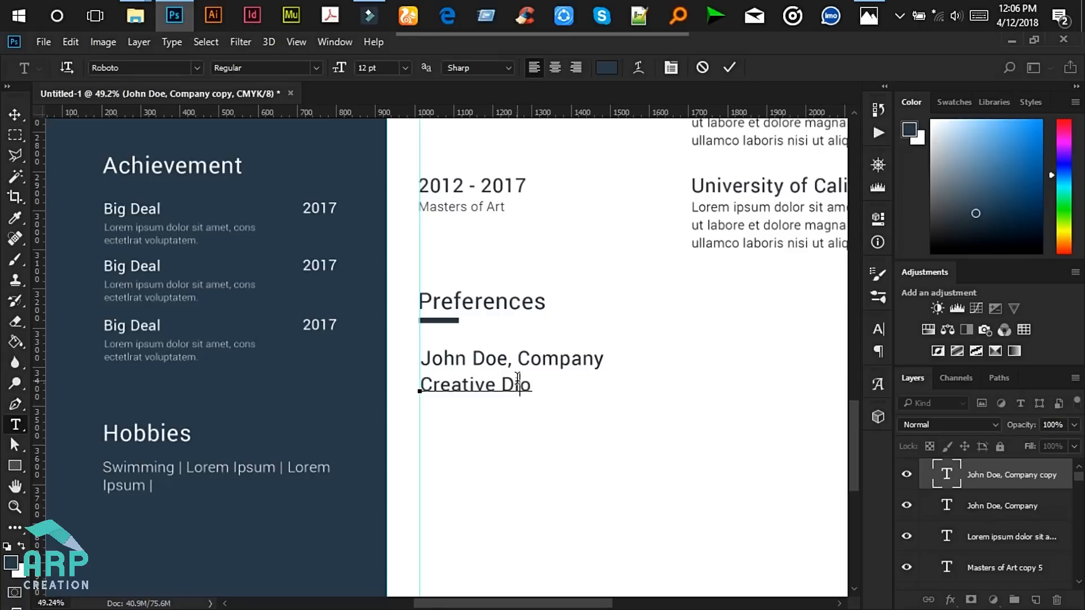
type("ector")
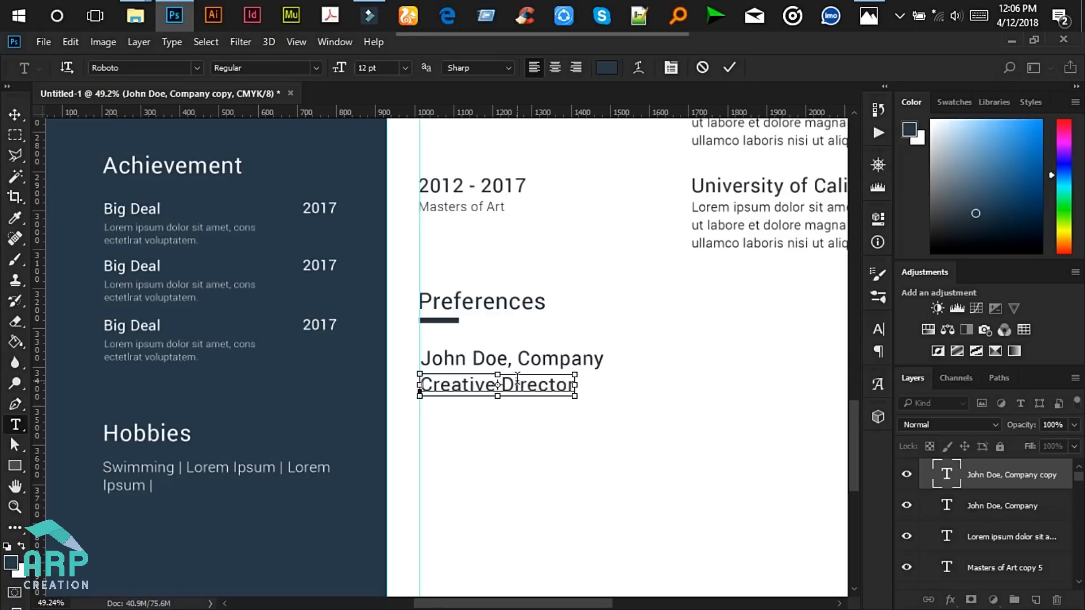
- Set the Creative Director text to 9 pt in dark grey #282929
key("ctrl+a")
scroll(528, 374, "up", 3)
scroll(531, 394, "up", 2)
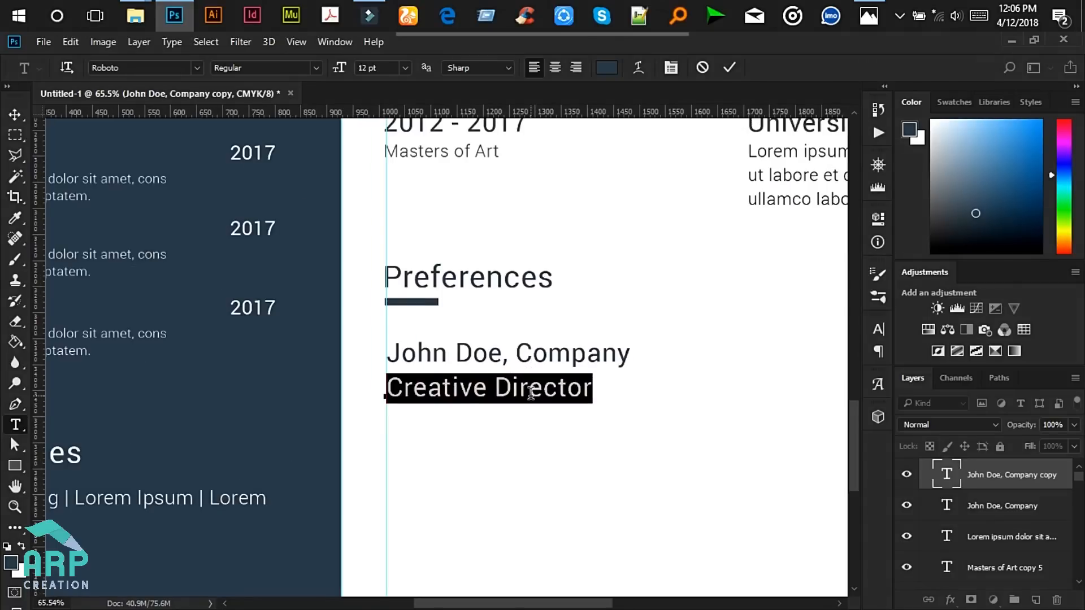
left_click(406, 69)
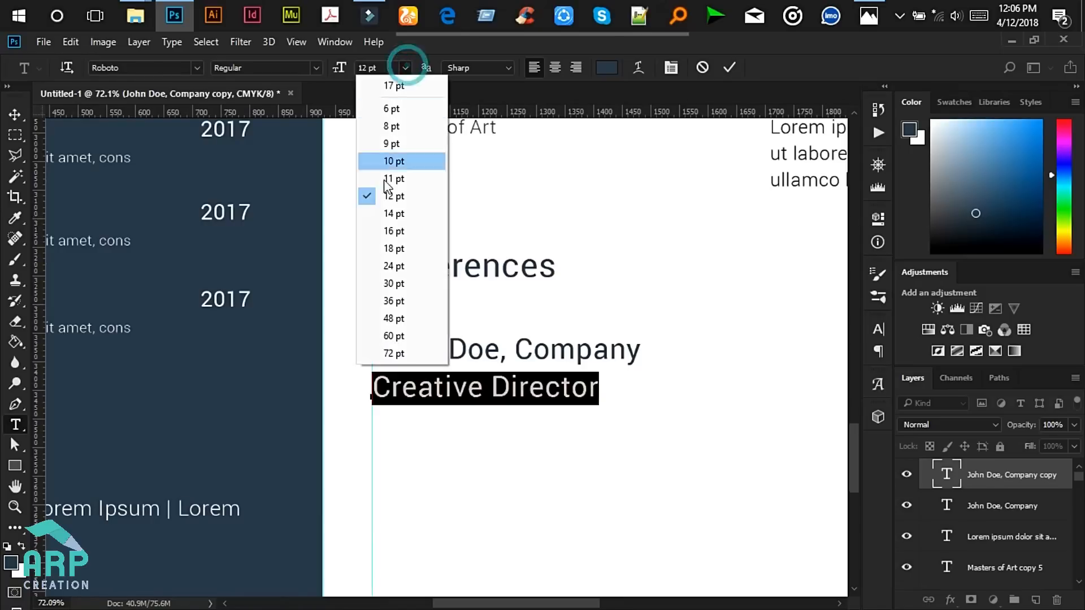
left_click(393, 167)
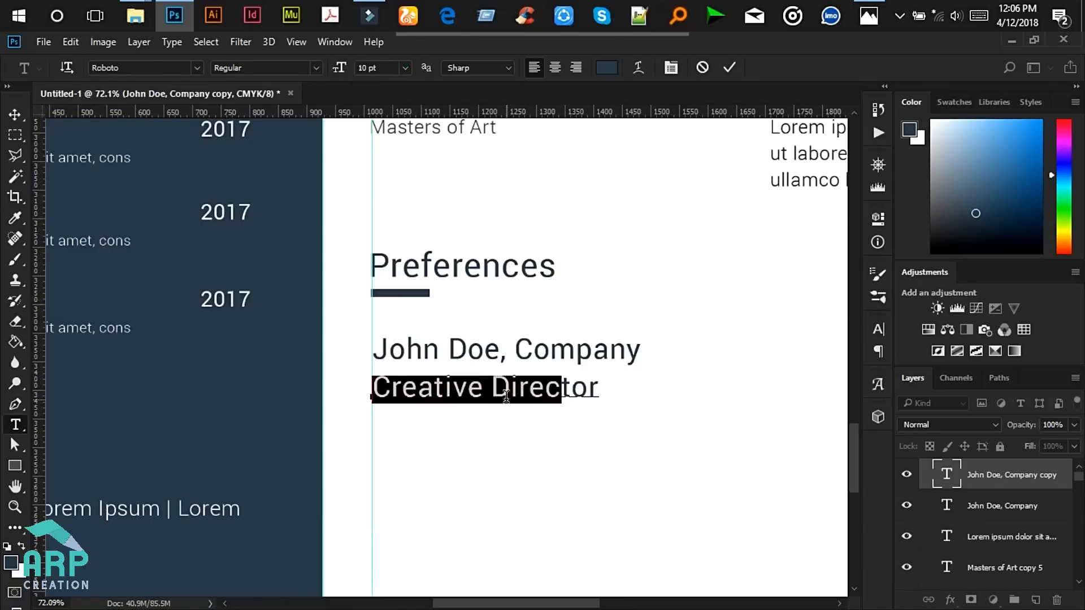
left_click(405, 69)
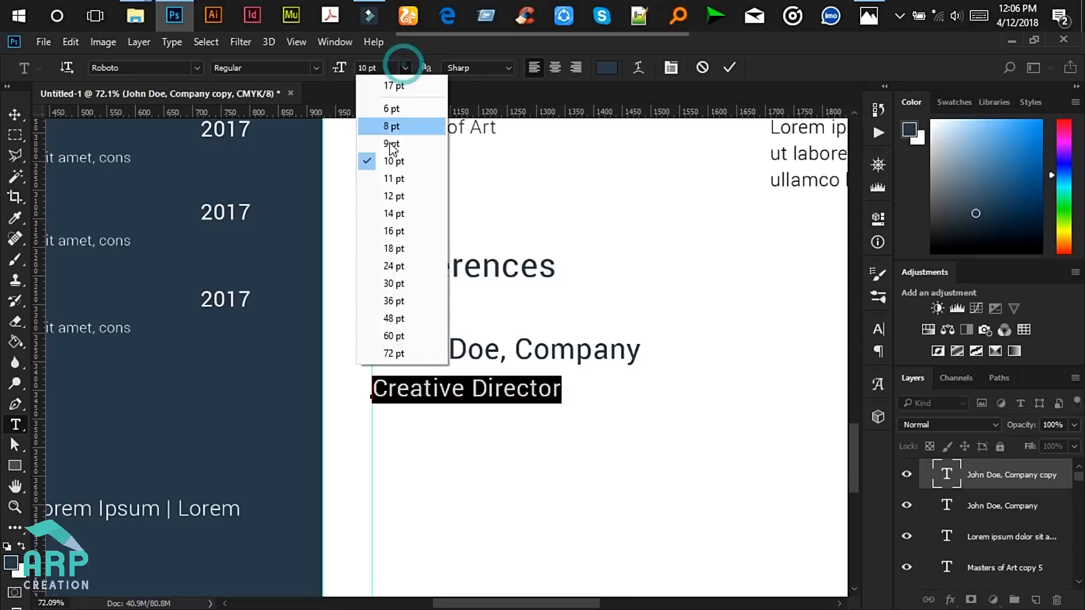
left_click(396, 144)
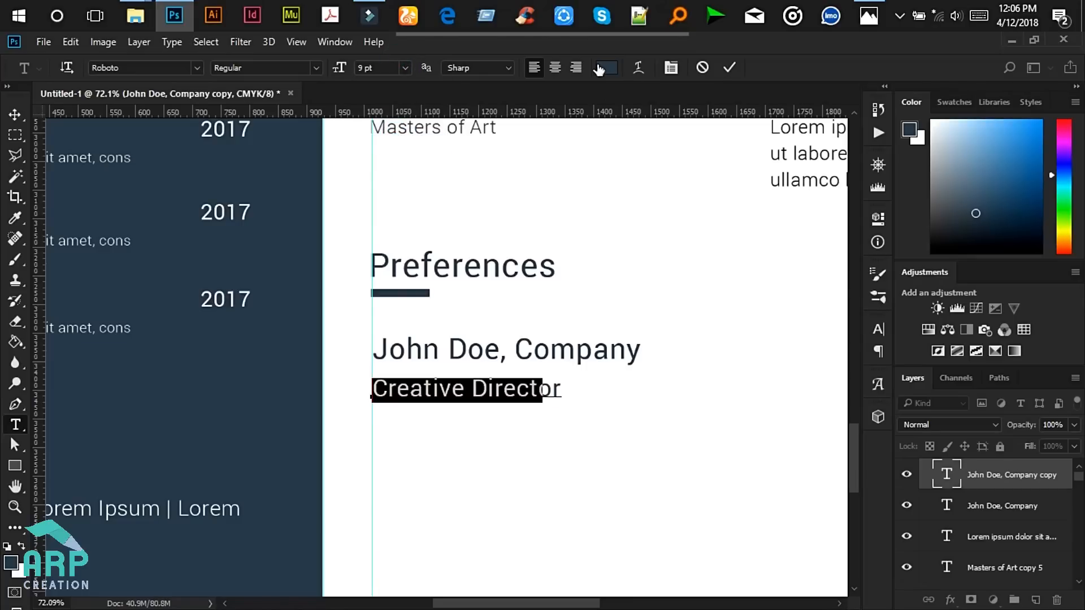
left_click(606, 67)
left_click(664, 338)
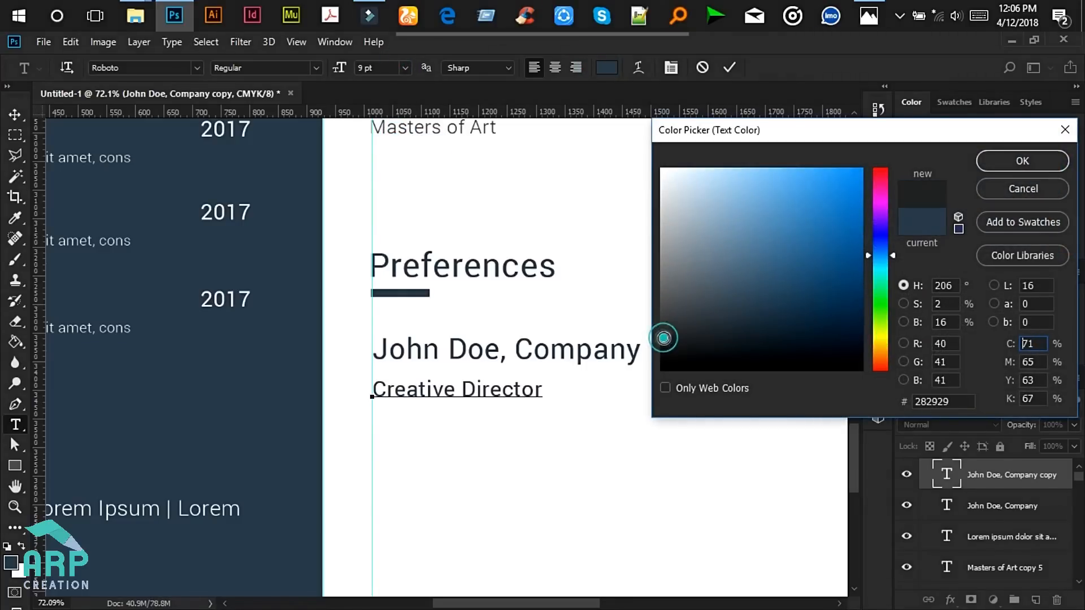
left_click(1042, 165)
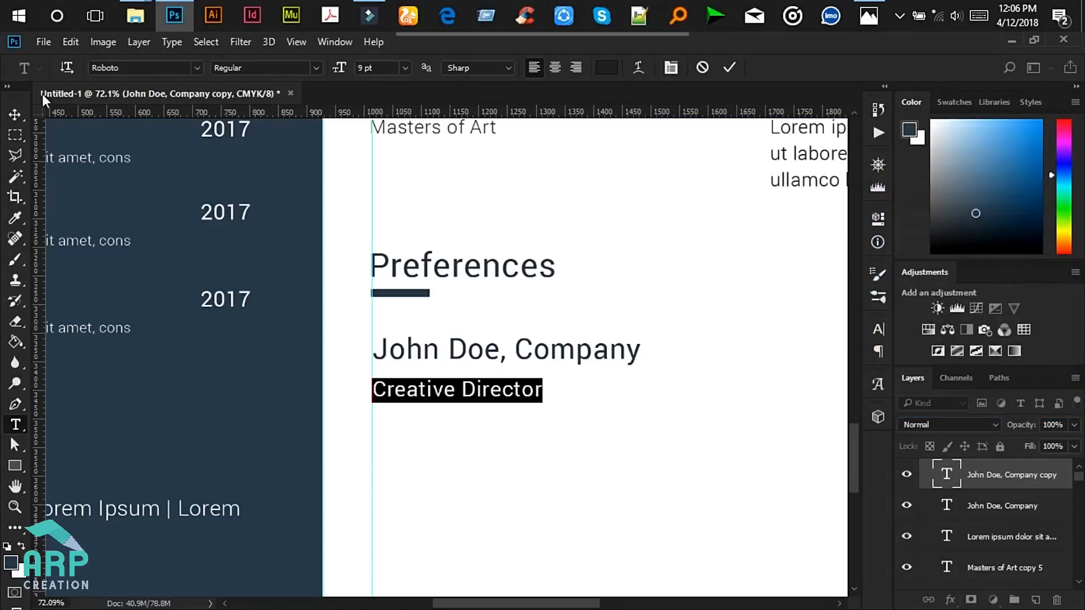
key("ctrl+h")
- Commit the Creative Director text and compare it against the resume mockup in Photos
key("ctrl+Return")
scroll(504, 432, "down", 5)
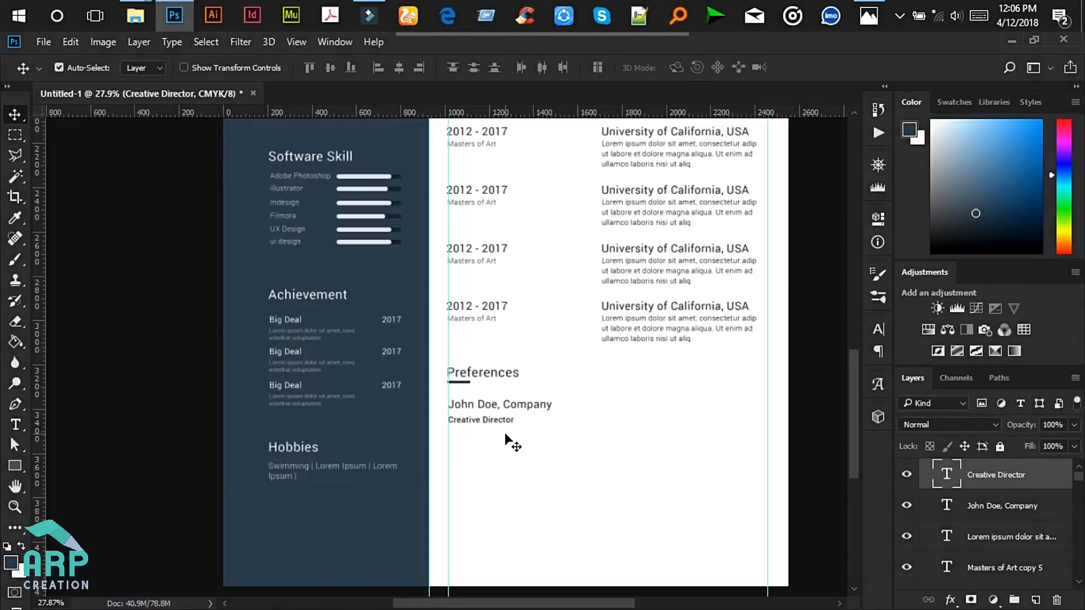
scroll(504, 432, "up", 2)
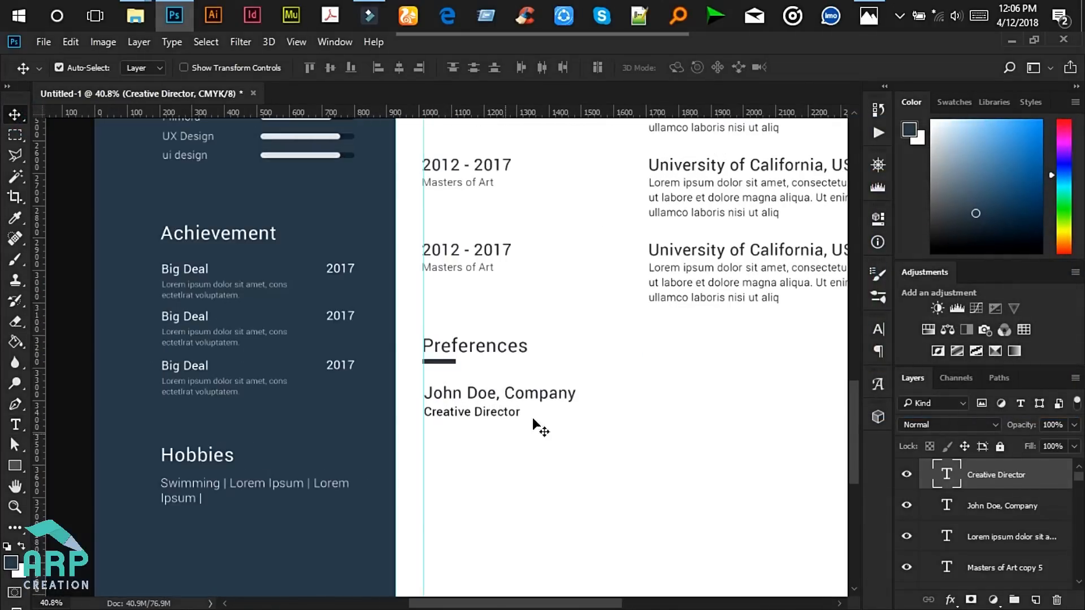
left_click(859, 18)
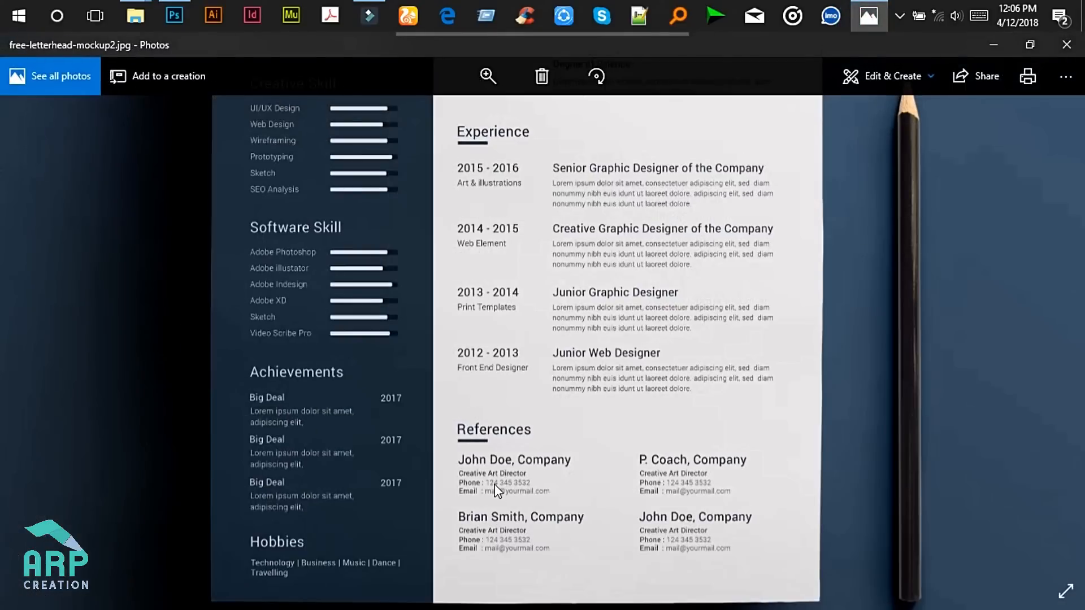
left_click(1000, 39)
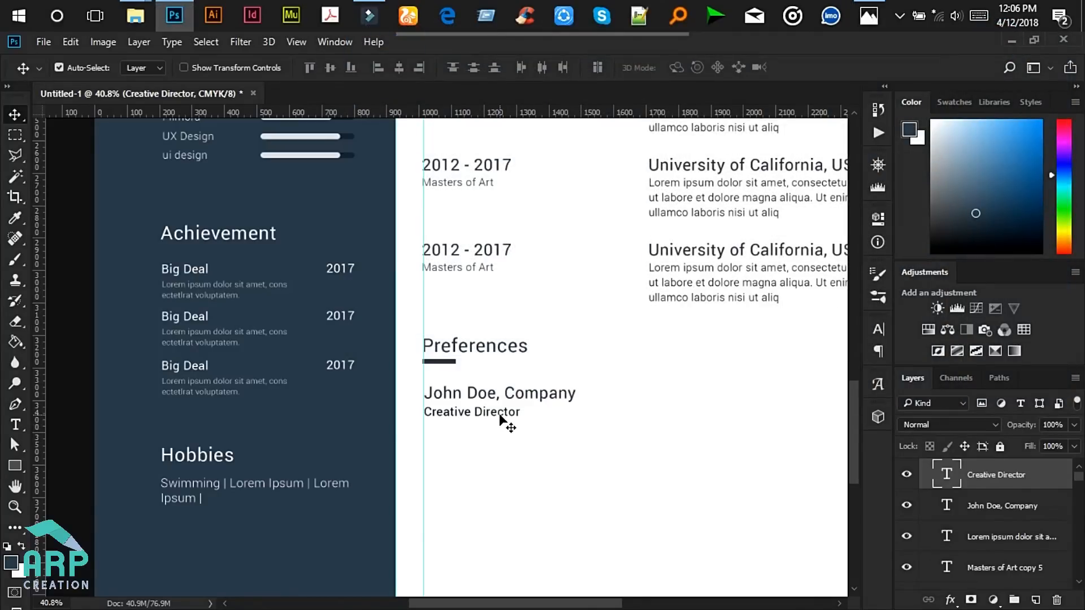
- Reduce the Creative Director line to 8 pt and commit it
left_click(16, 425)
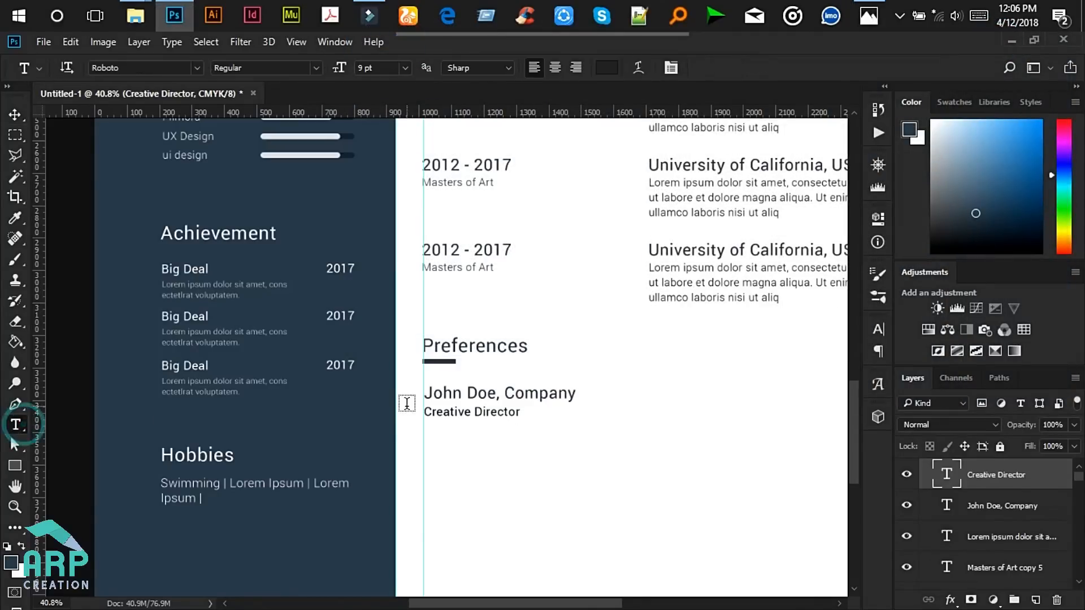
left_click(487, 412)
key("ctrl+a")
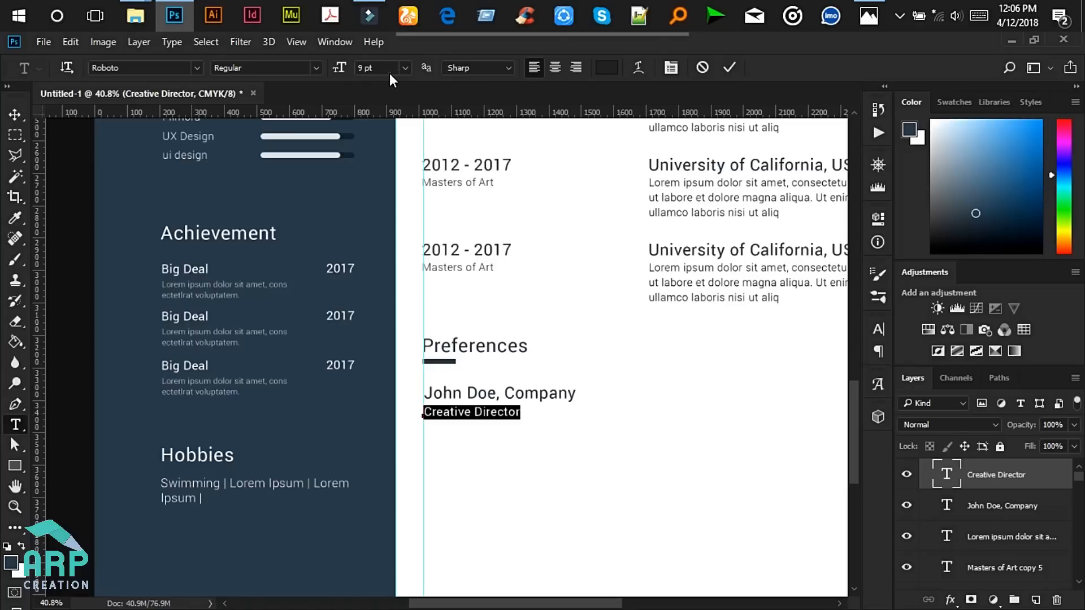
left_click(405, 68)
left_click(388, 125)
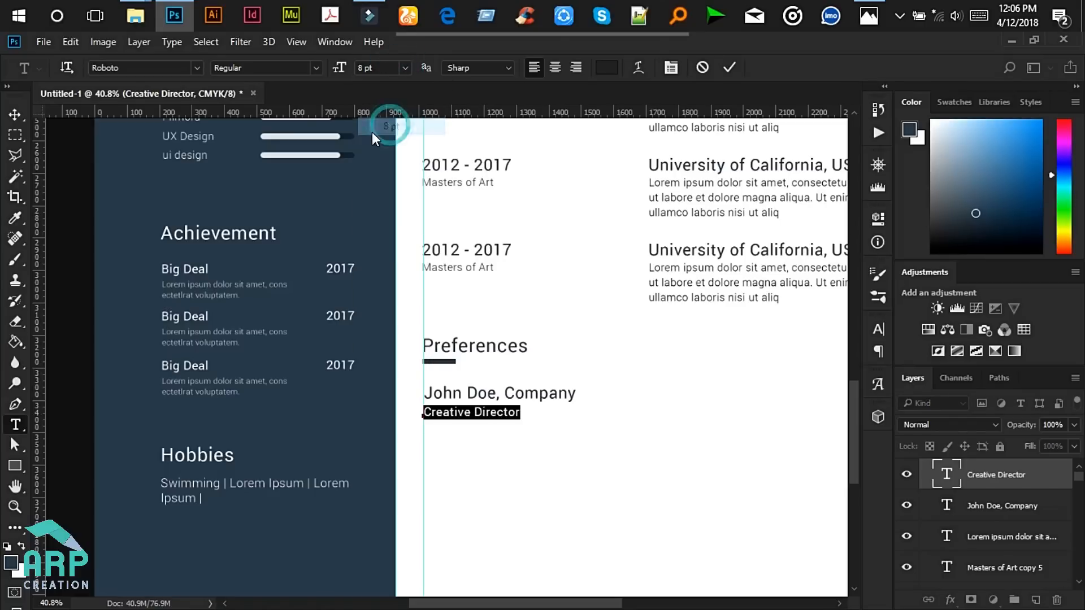
left_click(15, 114)
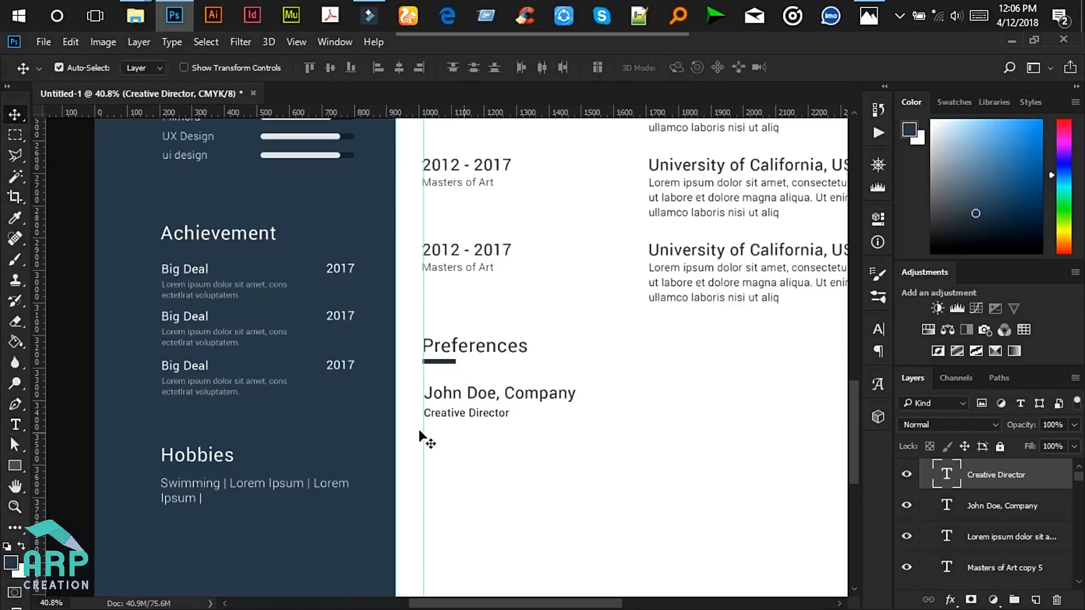
- Duplicate the Creative Director line and move the copy one line lower
key("ctrl")
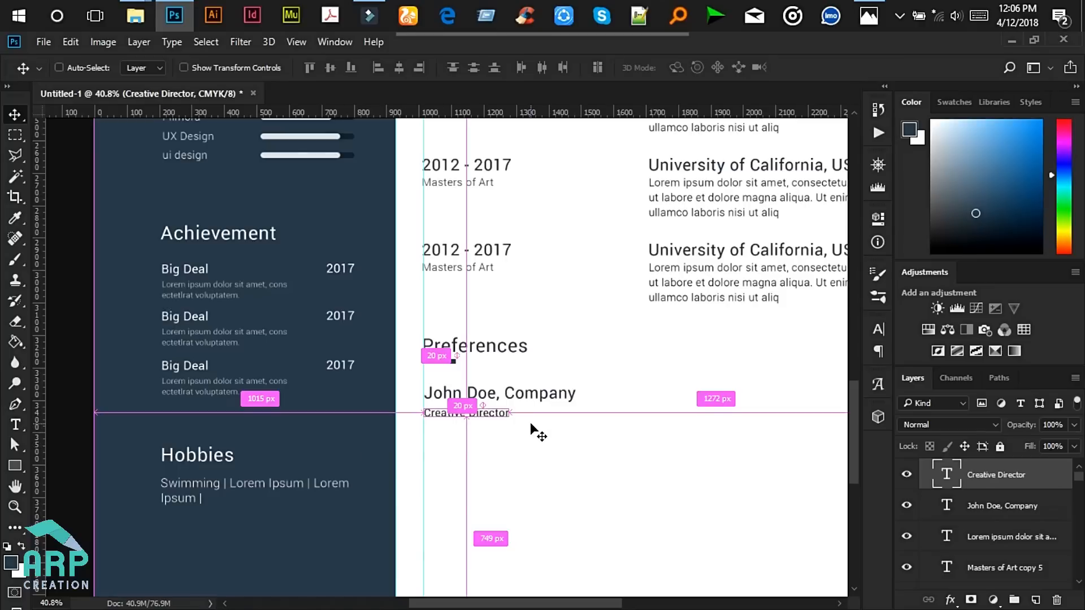
key("ctrl+j")
key("Down")
key("Down")
key("Down")
key("Down")
key("Down")
key("Down")
key("Down")
key("Down")
key("Down")
key("Down")
key("Down")
key("Down")
key("Down")
key("Down")
key("Down")
key("Down")
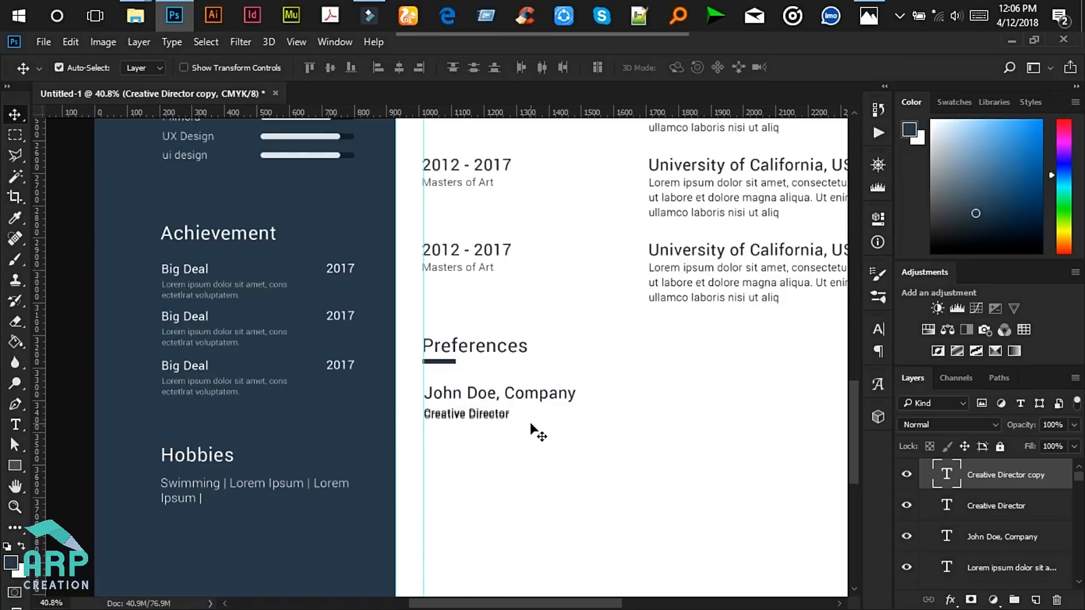
key("Down")
key("Down")
key("Down")
key("Down")
key("Down")
key("Down")
key("Down")
key("Down")
key("Down")
key("Down")
key("Down")
key("Down")
key("Down")
key("Down")
key("Down")
key("Down")
key("Down")
key("Down")
key("Down")
key("Down")
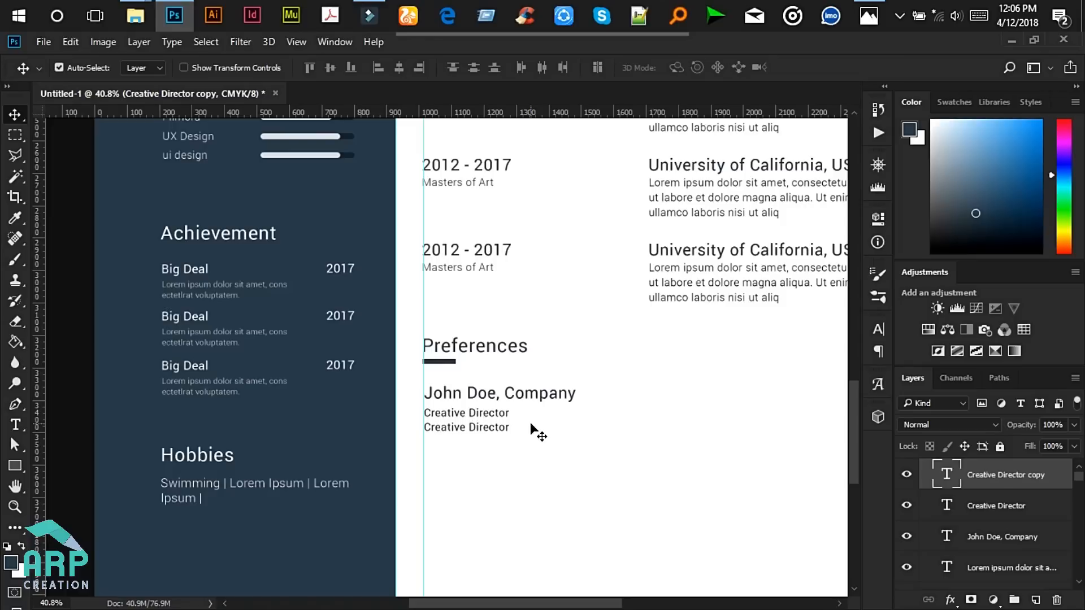
key("t")
scroll(504, 431, "up", 3)
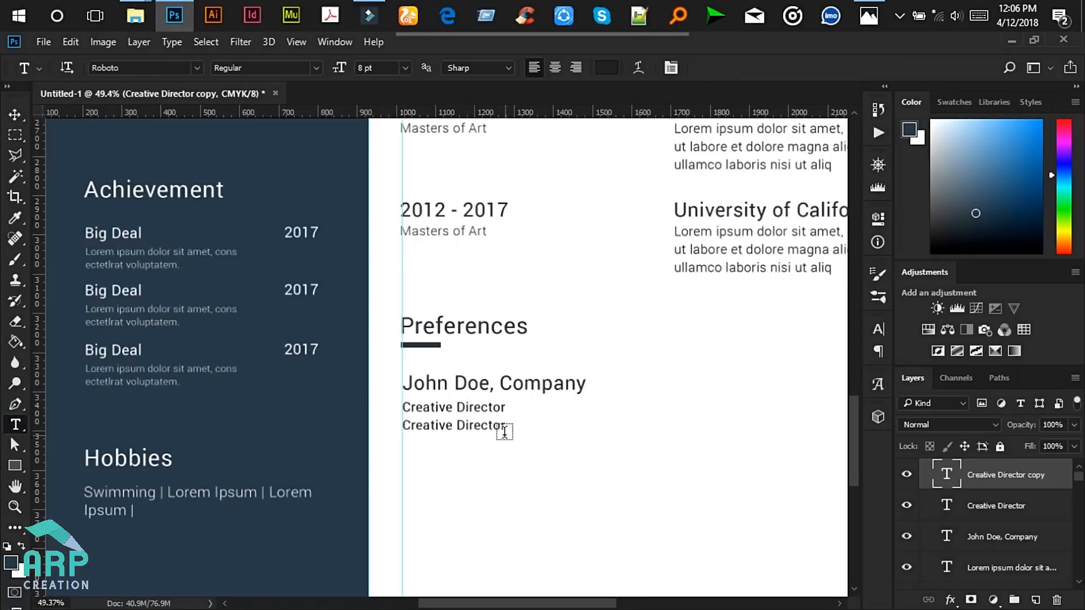
left_click(868, 15)
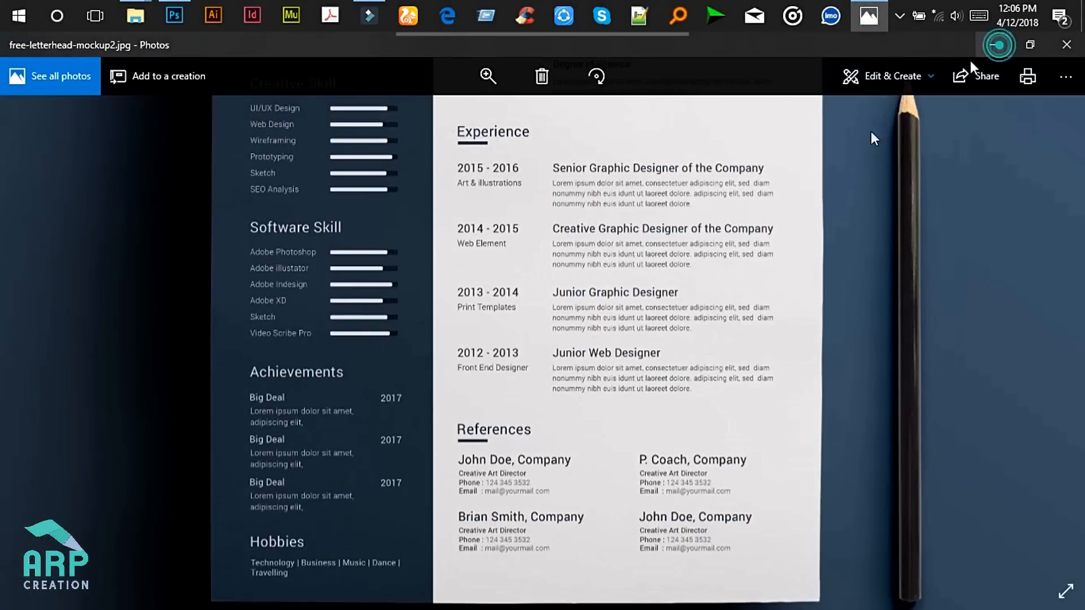
left_click(1000, 45)
- Retype the copy as 'Phone:' with a sample phone number, setting the number to Light weight
scroll(499, 450, "up", 2)
left_click(452, 417)
key("ctrl+a")
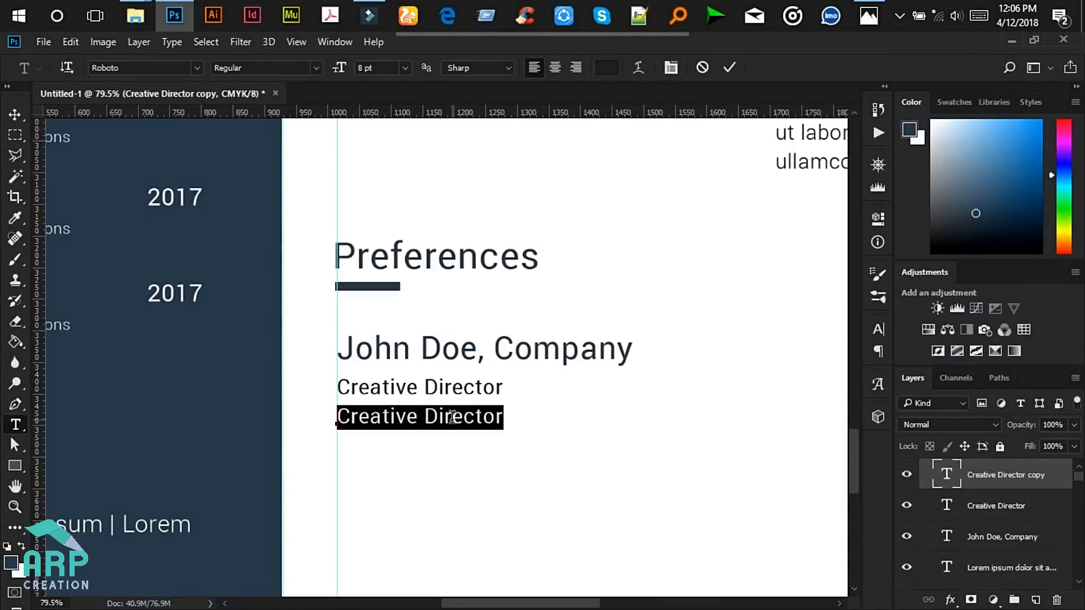
type("Phone")
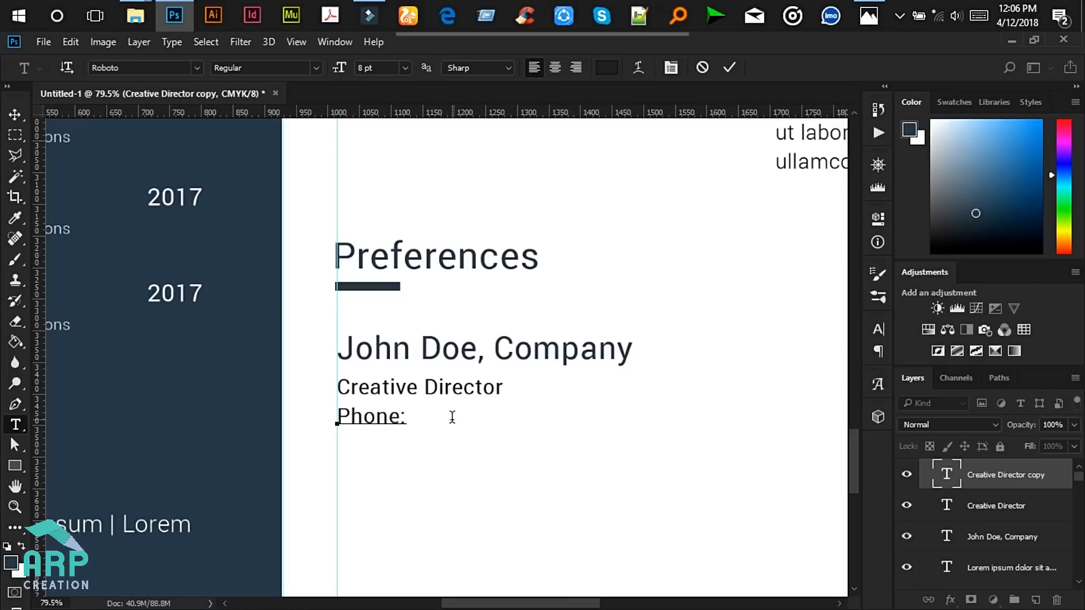
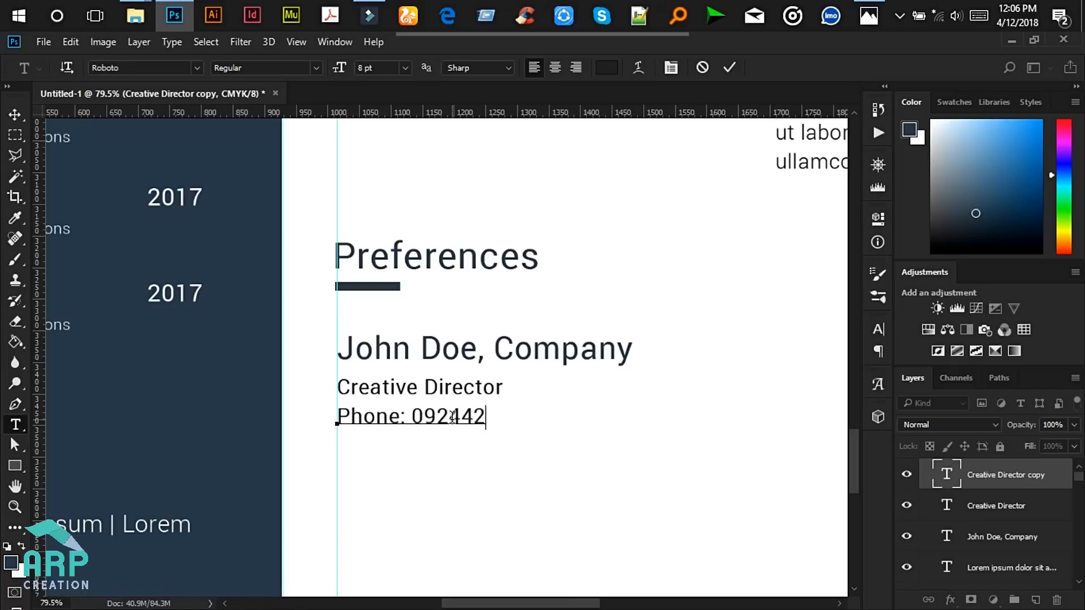
left_click_drag(416, 417, 581, 417)
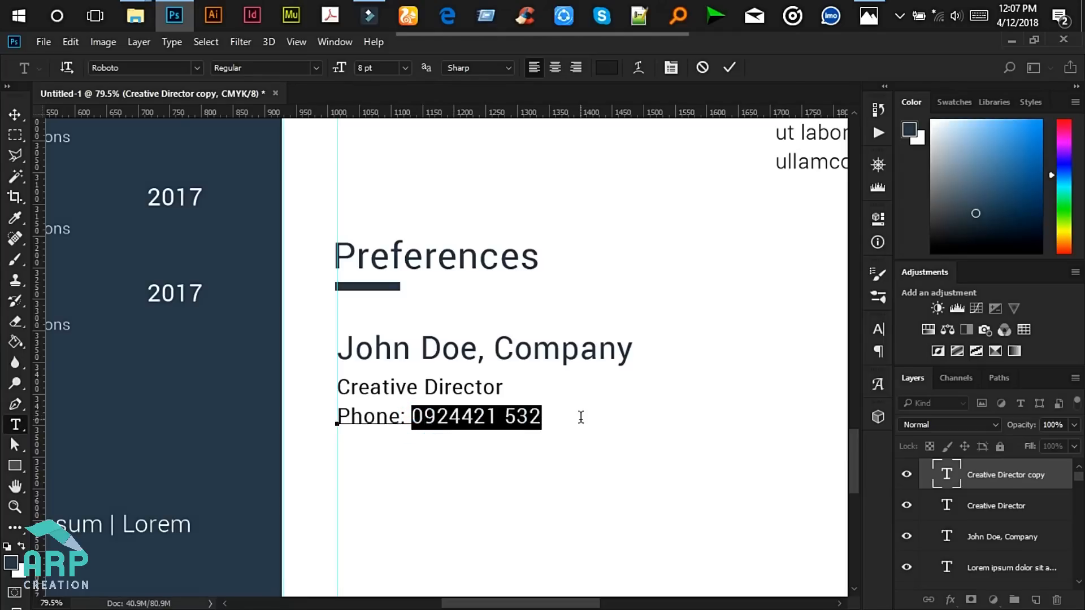
left_click(314, 69)
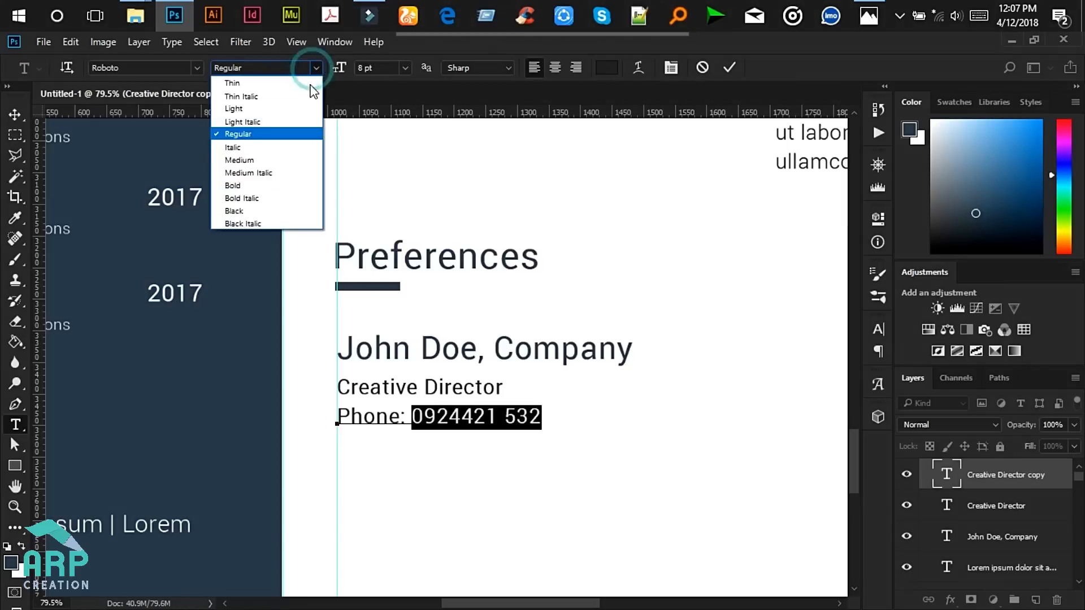
left_click(288, 104)
left_click(469, 413)
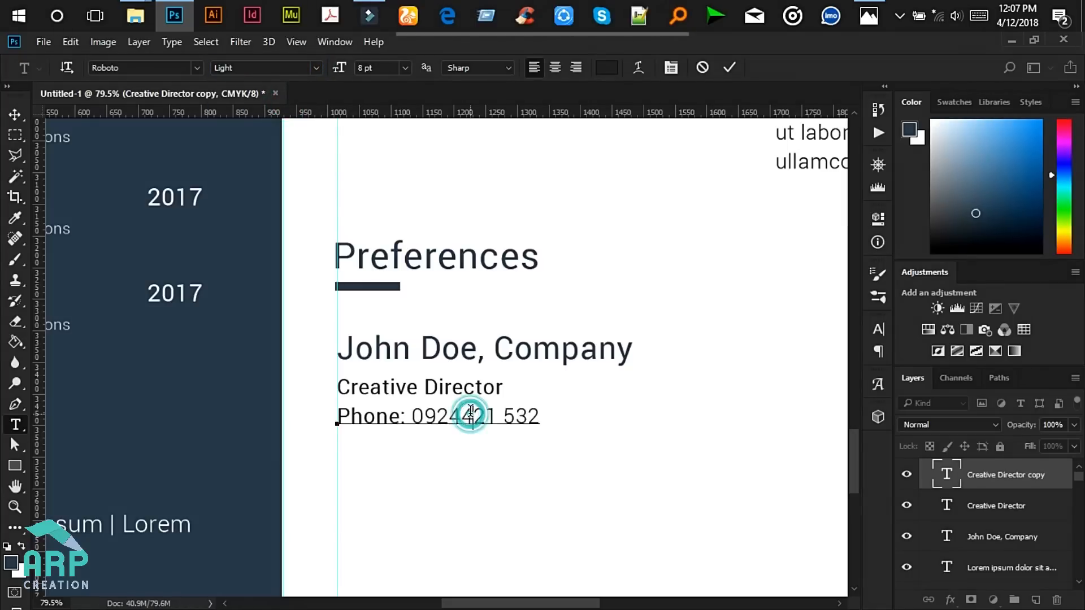
- Commit the Phone line, duplicate it just below, and select the copy's 'Phone' label
left_click(25, 113)
key("ctrl+j")
key("Down")
key("Down")
key("Down")
key("Down")
key("Down")
key("Down")
key("Down")
key("Down")
key("Down")
key("Down")
key("Down")
key("Down")
key("Down")
key("Down")
key("Down")
key("Down")
key("Down")
key("Down")
key("Down")
key("Down")
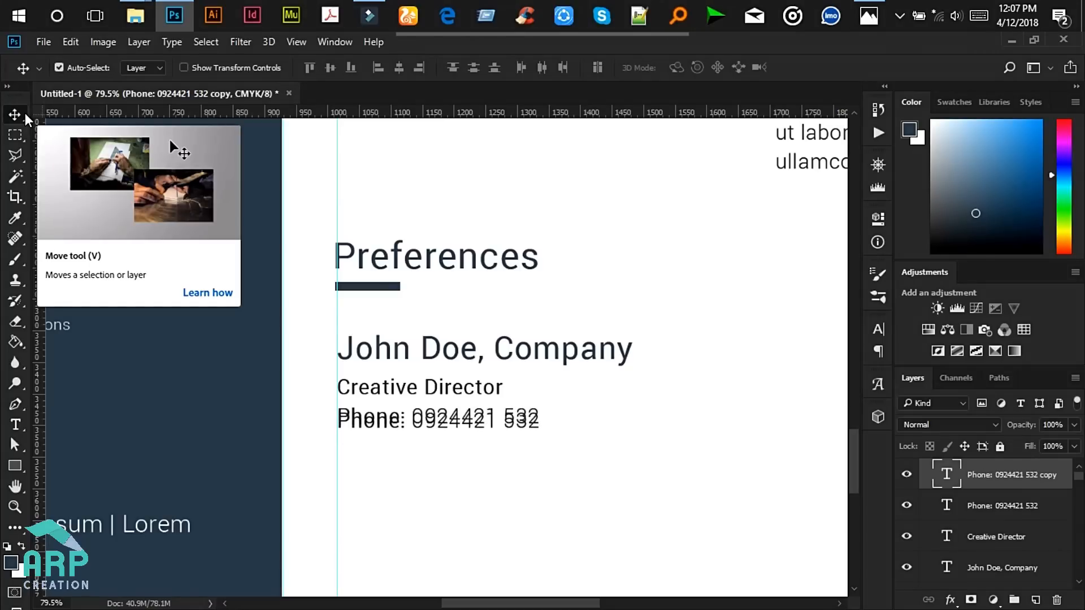
key("Down")
key("Down")
key("Down")
key("Down")
key("Down")
key("Down")
key("Down")
key("Down")
key("Down")
key("Down")
key("Down")
key("Down")
key("Down")
key("Down")
key("Down")
key("Down")
key("Down")
key("Down")
key("Down")
key("Down")
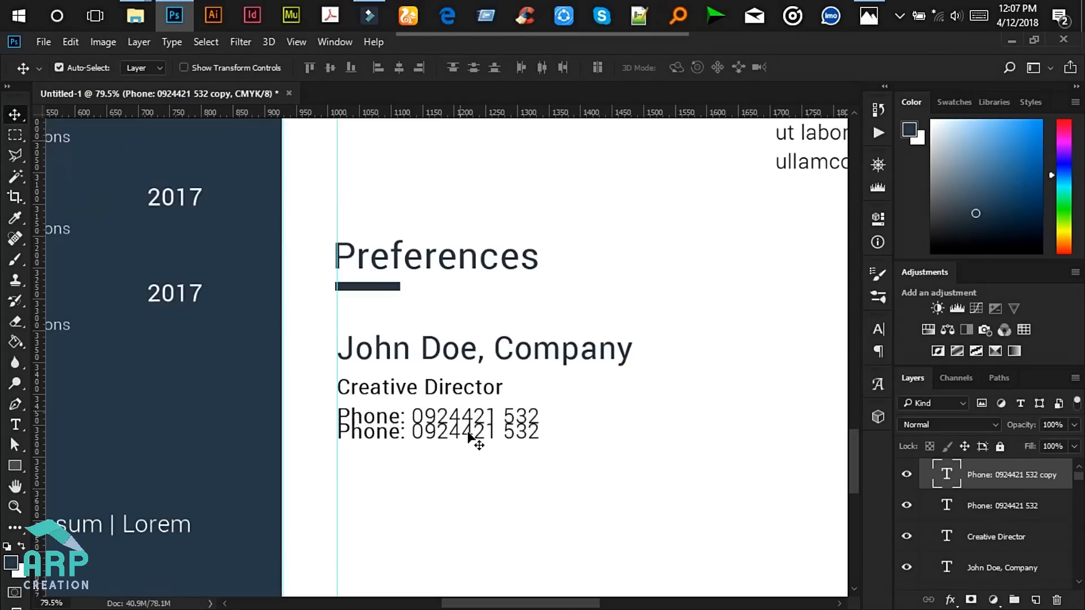
key("Down")
key("Down")
key("Down")
key("Down")
key("Down")
key("Down")
key("Down")
key("Down")
key("Down")
key("Down")
key("Down")
key("Down")
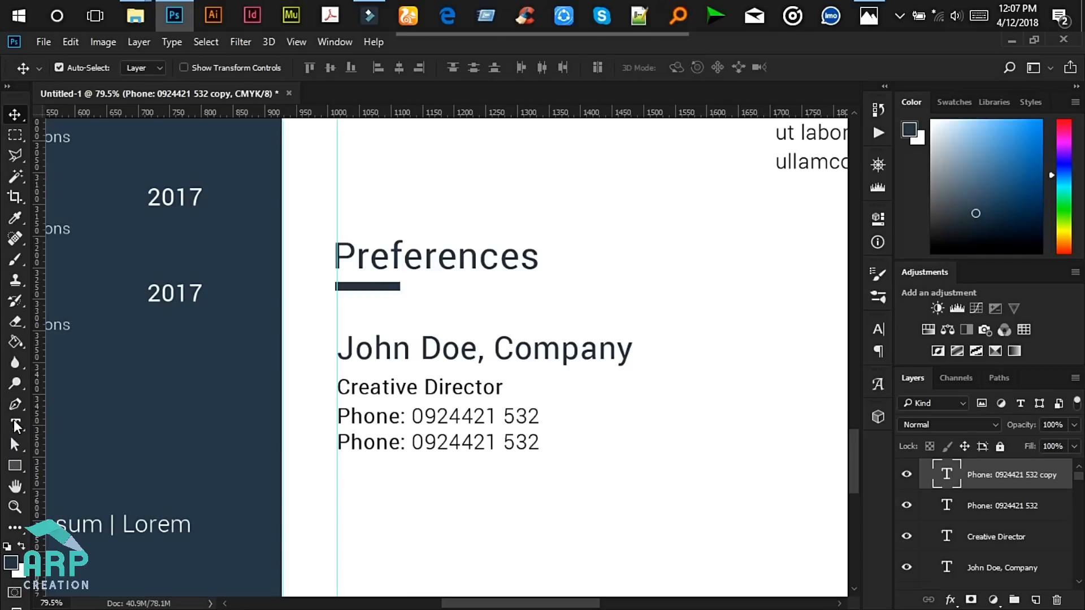
left_click(15, 424)
double_click(396, 449)
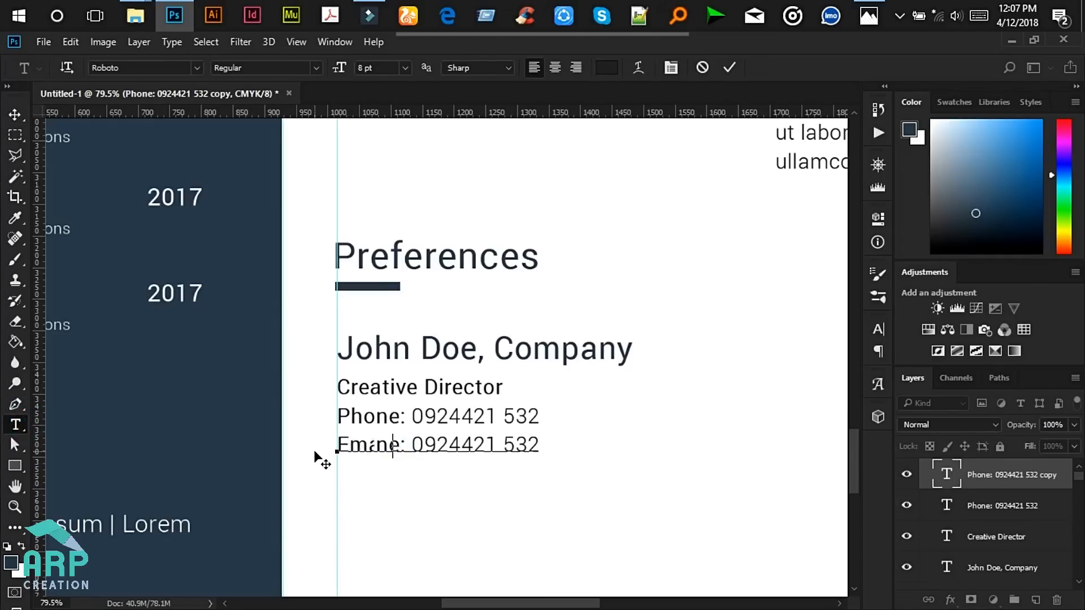
- Retype the copied line as Email with a placeholder email address and commit it
type("Email")
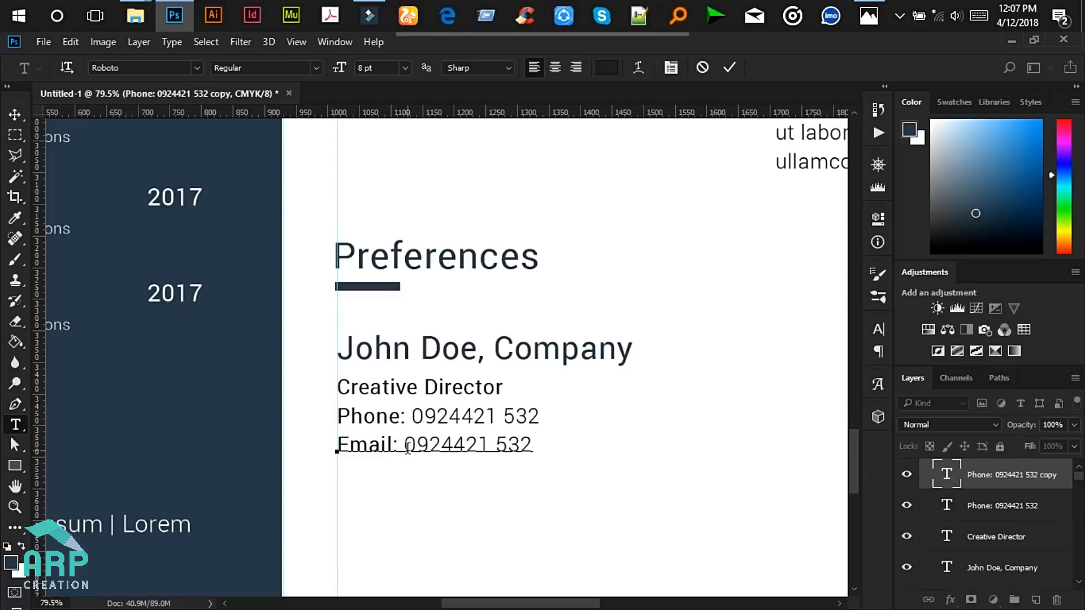
left_click_drag(409, 447, 547, 445)
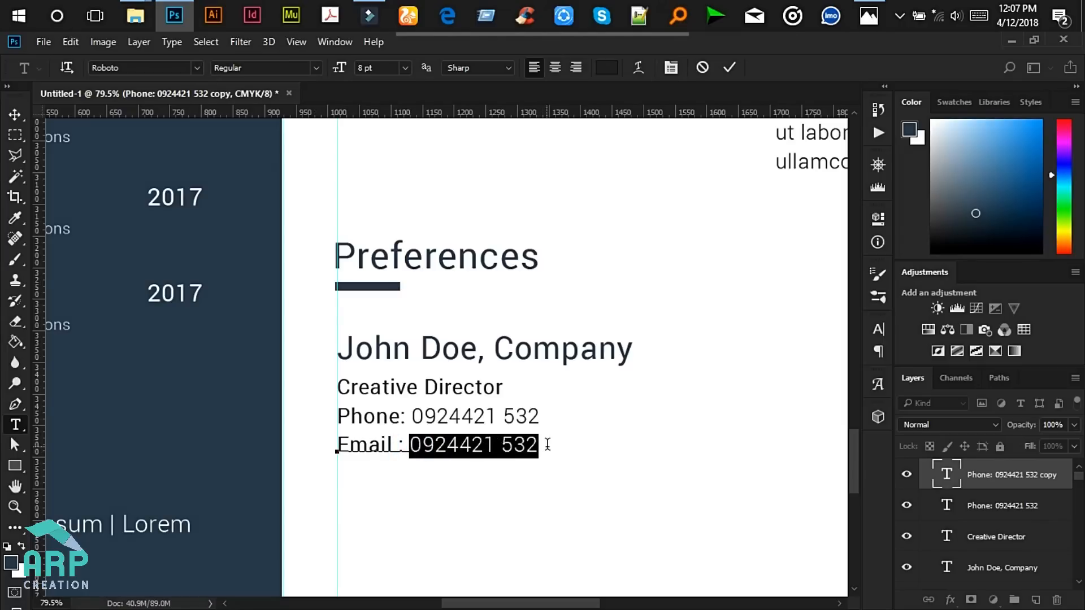
type("yourem")
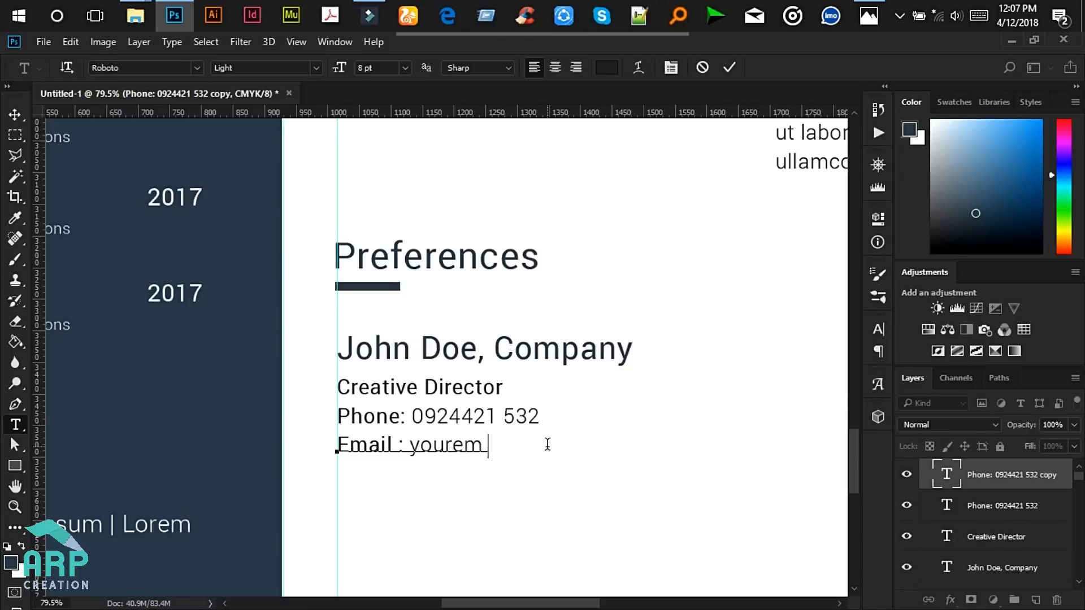
type("ail@mail.com")
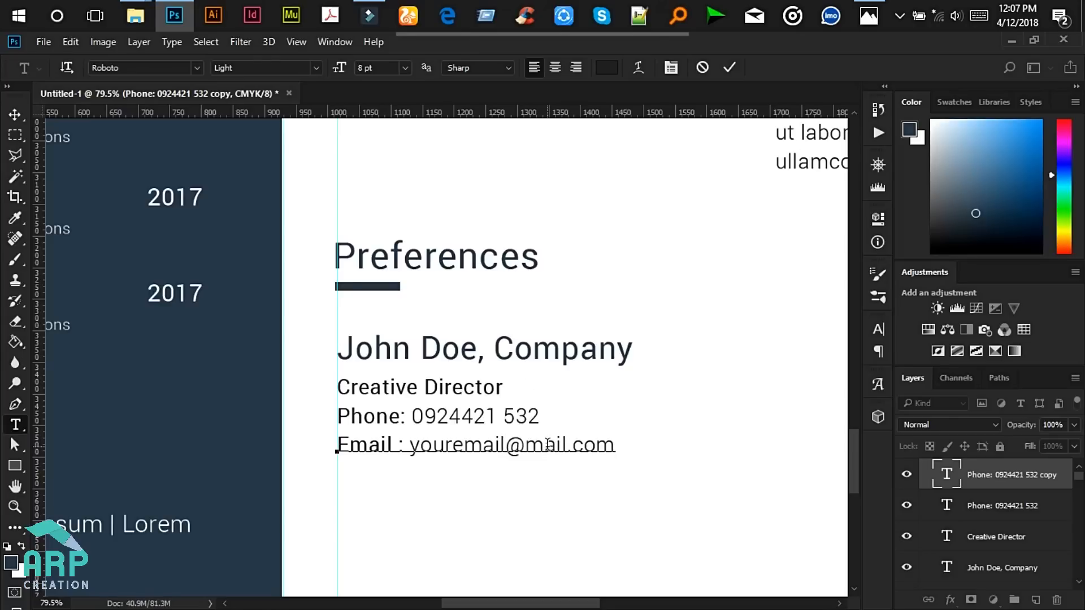
left_click(15, 114)
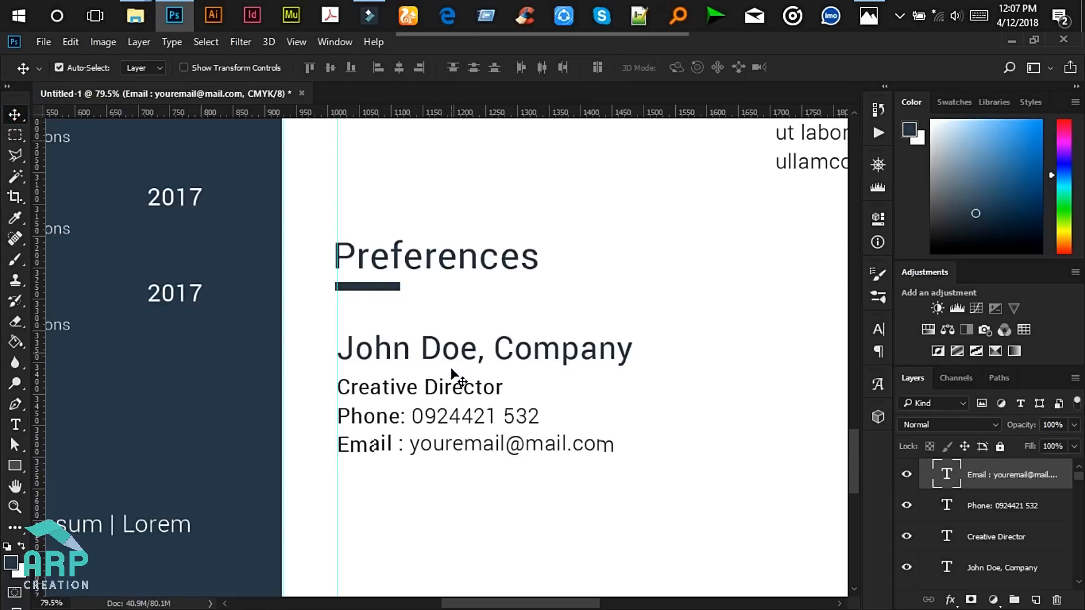
- Increase the Creative Director line back to 9 pt and commit it
scroll(453, 396, "down", 1)
left_click(452, 393)
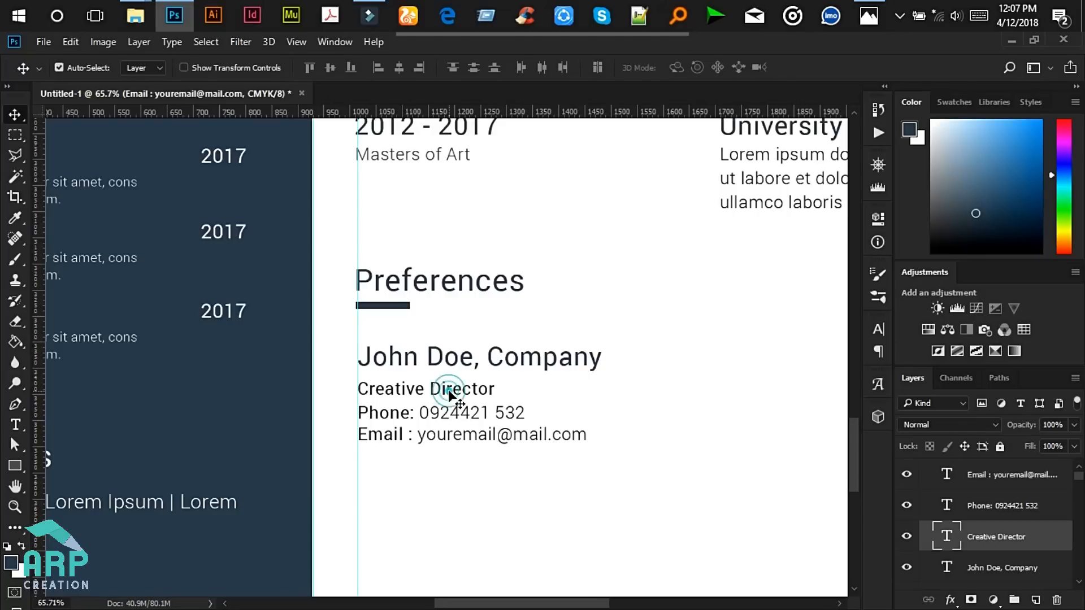
left_click(15, 424)
left_click(416, 388)
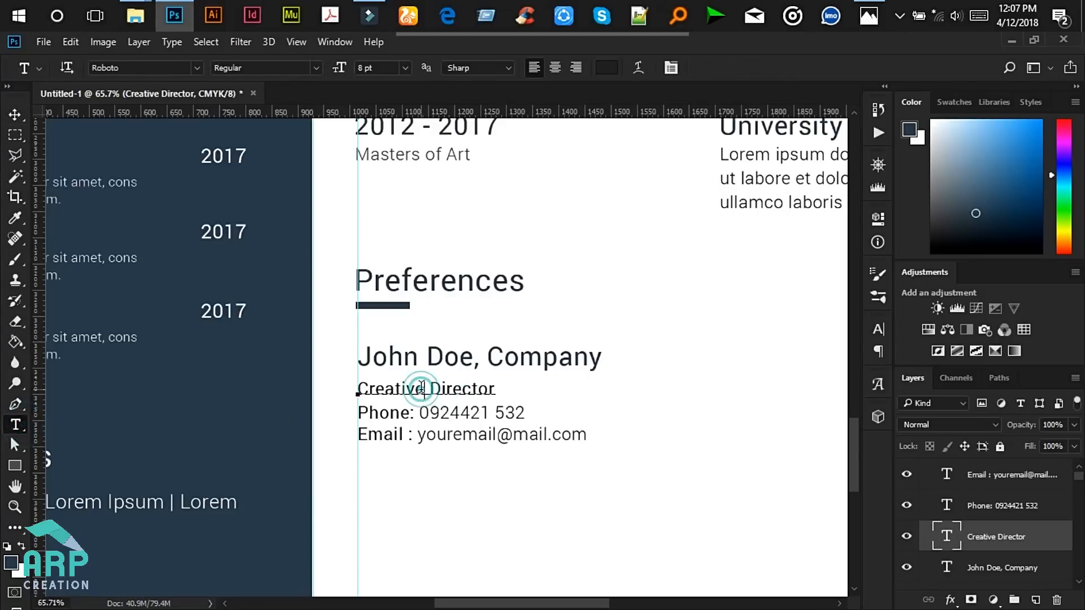
key("ctrl+a")
left_click(383, 67)
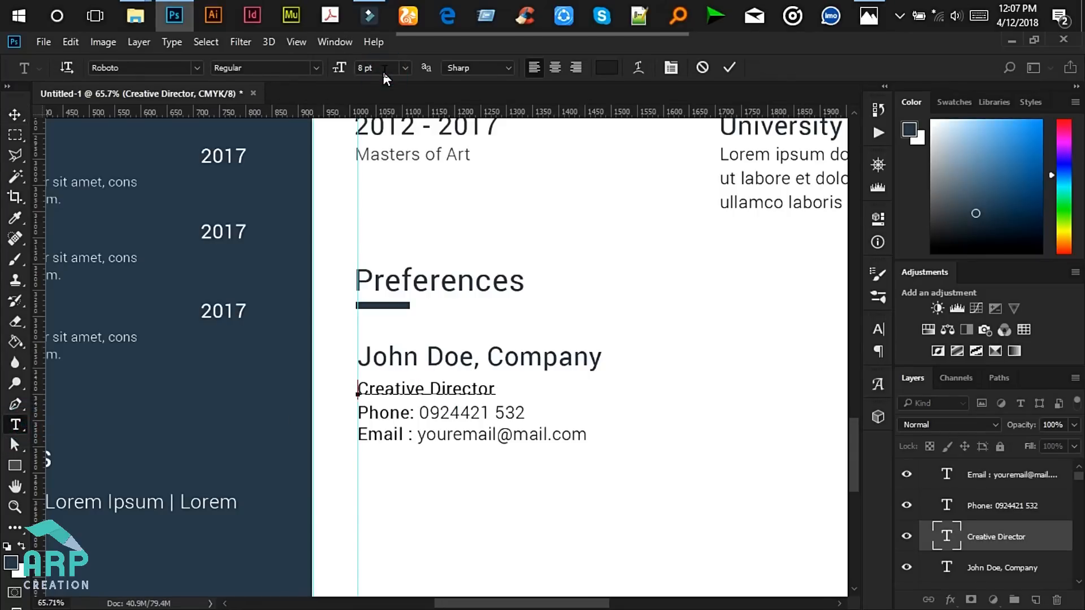
left_click(381, 67)
left_click(409, 381)
key("ctrl+a")
left_click(380, 68)
key("Up")
left_click(15, 114)
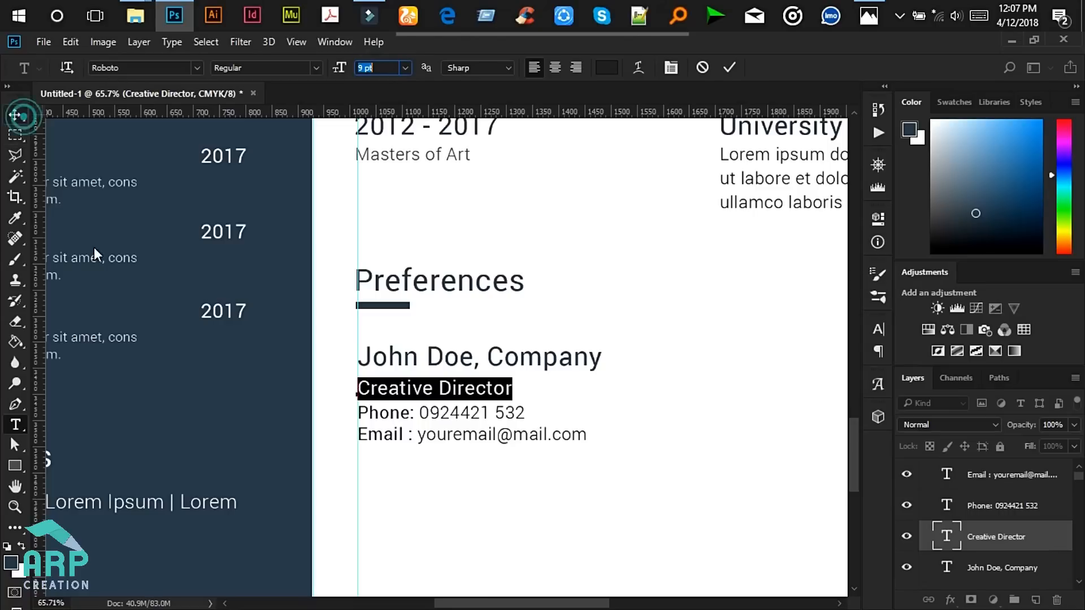
scroll(460, 477, "down", 5)
scroll(482, 452, "down", 2)
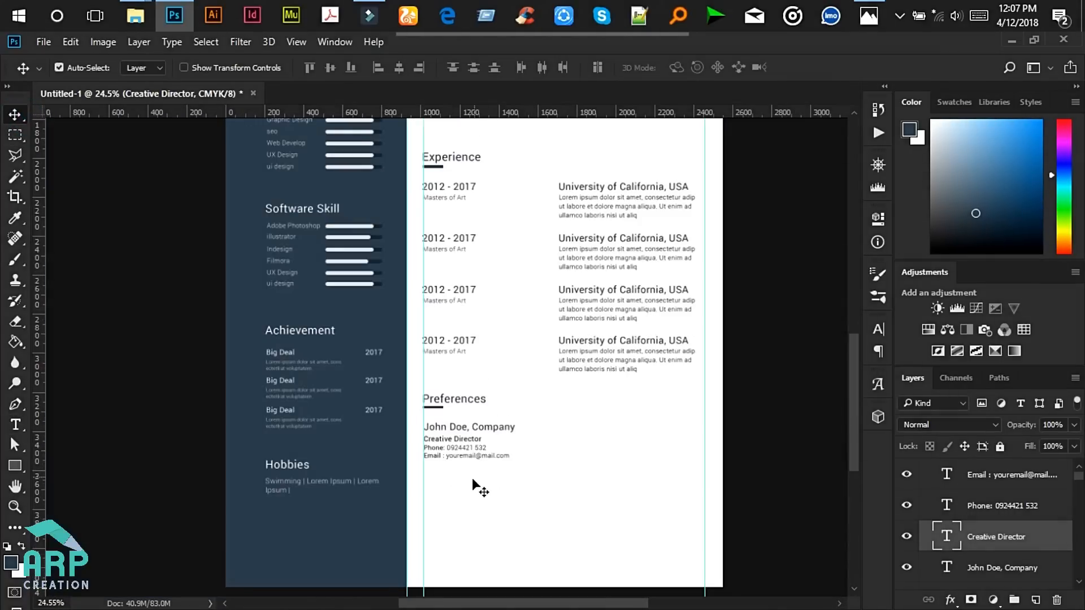
- Copy the four-line reference block just below the original and start editing the Preferences heading
left_click_drag(785, 495, 420, 420)
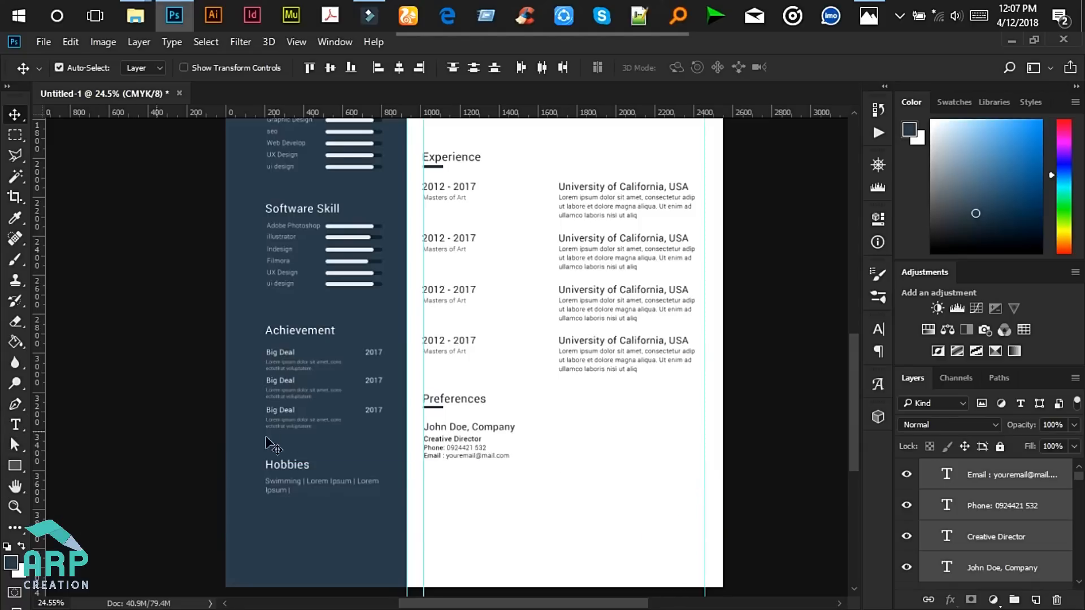
key("ctrl")
left_click_drag(466, 469, 469, 472)
scroll(478, 467, "down", 3)
key("Down")
key("Down")
key("Down")
key("Down")
key("Down")
key("Down")
key("Down")
key("Down")
key("Down")
key("Down")
key("Down")
key("Down")
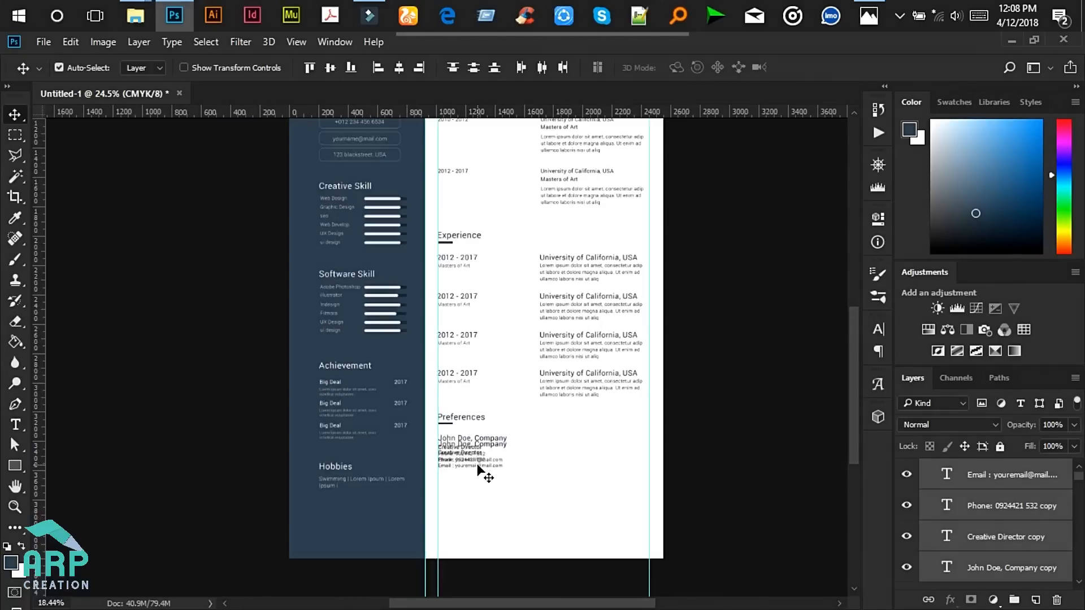
scroll(477, 467, "down", 3)
key("Down")
key("Down")
key("Down")
key("Down")
key("Down")
key("Down")
key("Down")
key("Down")
key("Down")
key("Down")
key("Down")
key("Down")
key("Down")
key("Down")
key("Down")
key("Down")
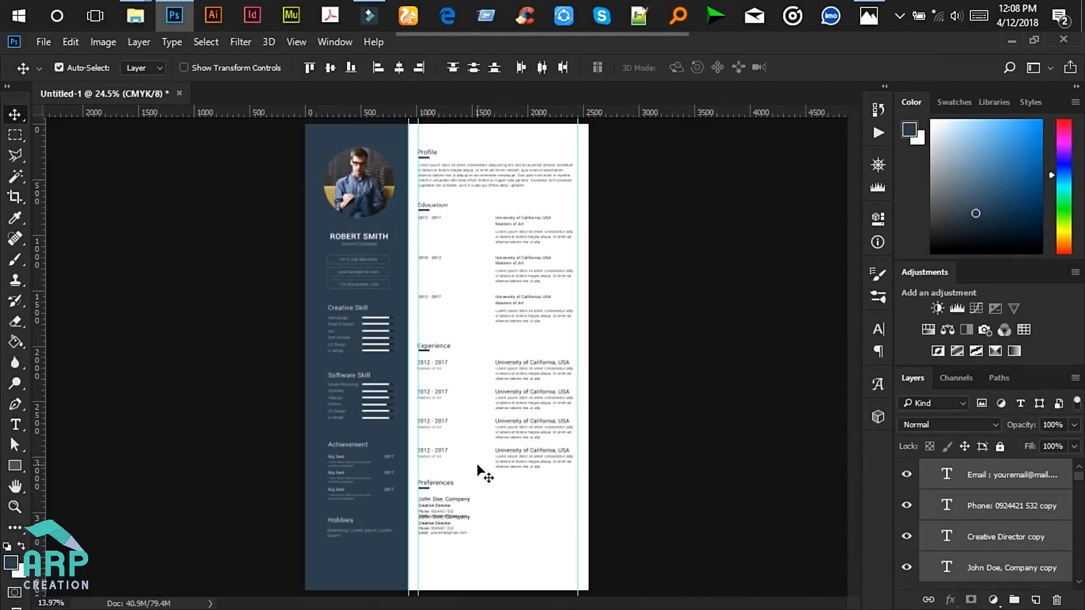
key("Up")
key("Up")
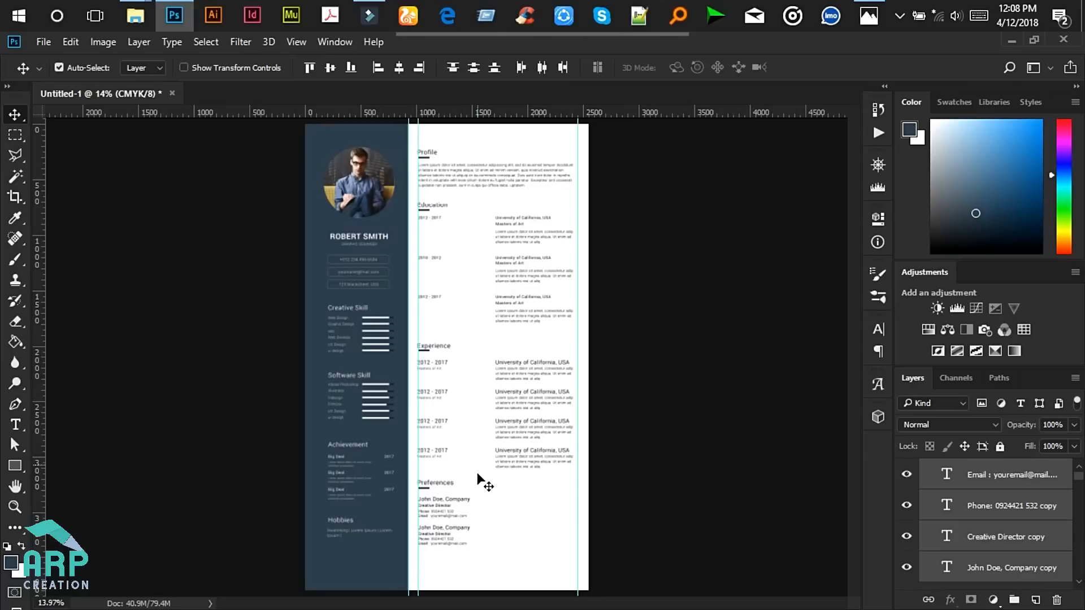
scroll(469, 568, "up", 2)
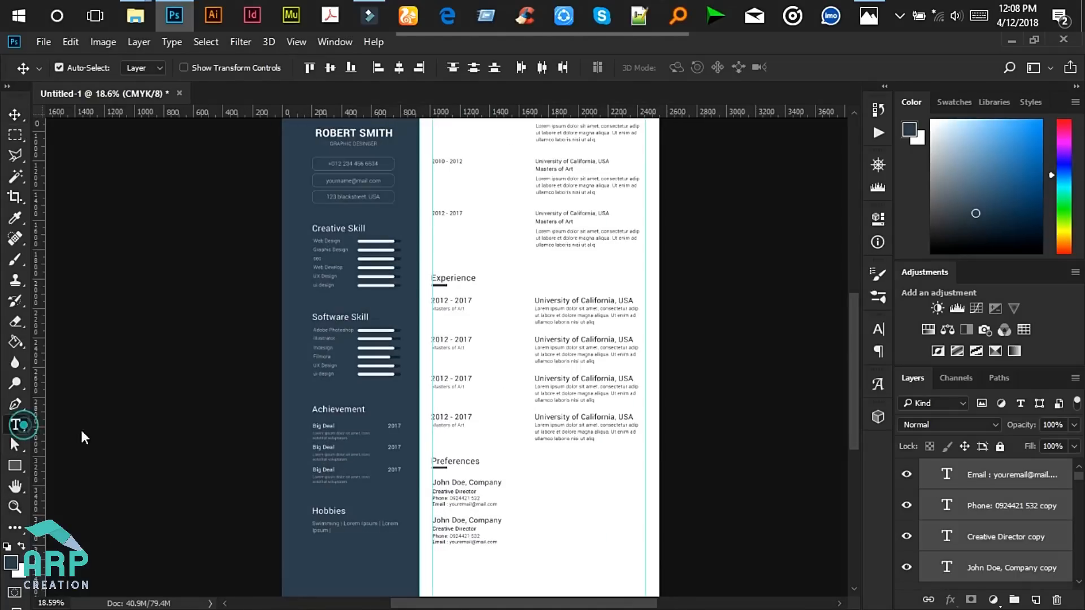
left_click(15, 424)
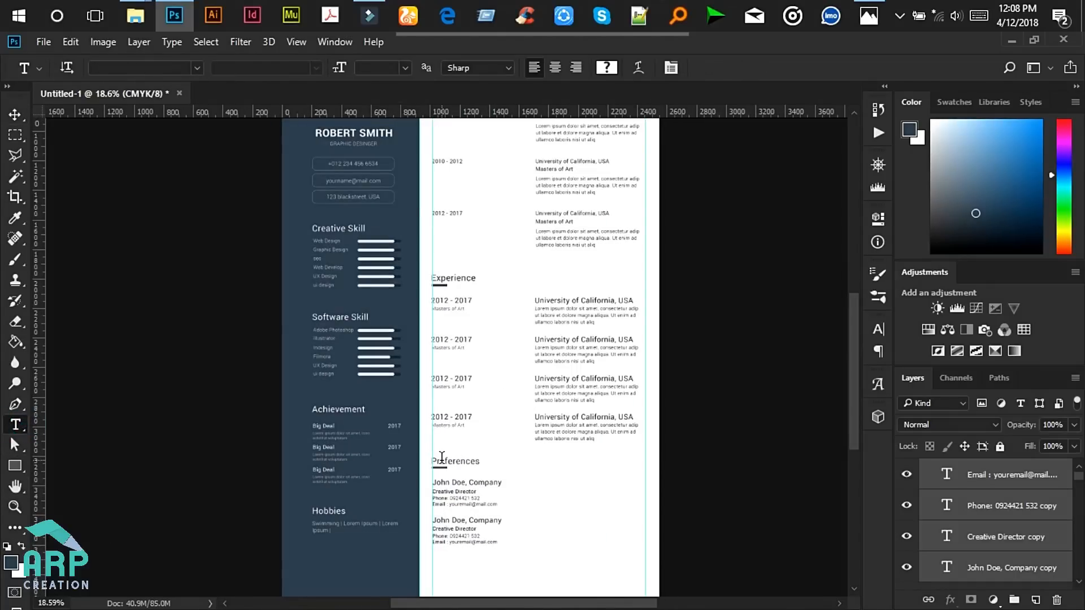
left_click(442, 458)
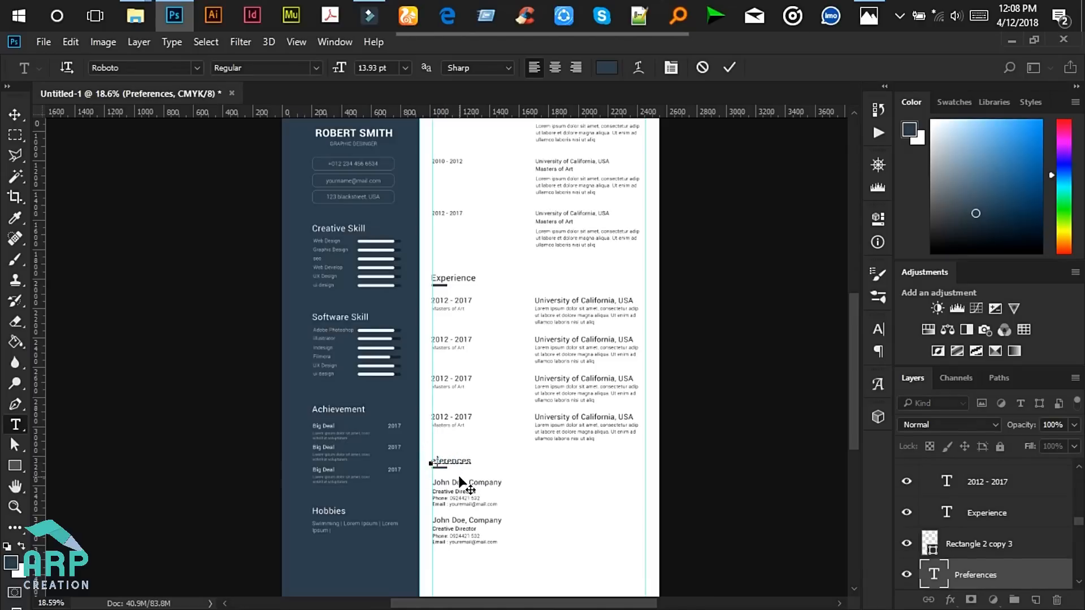
- Commit the heading as 'References' and marquee-select both reference contact blocks with the Move tool
scroll(459, 476, "up", 1)
left_click(730, 67)
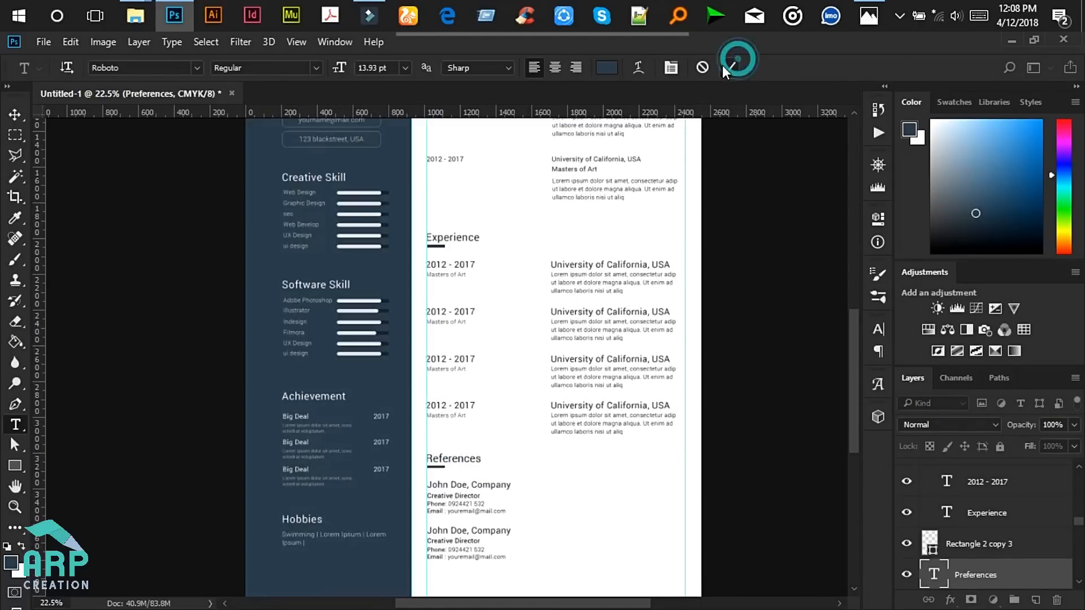
left_click(15, 114)
left_click_drag(852, 338, 848, 386)
left_click_drag(761, 475, 421, 369)
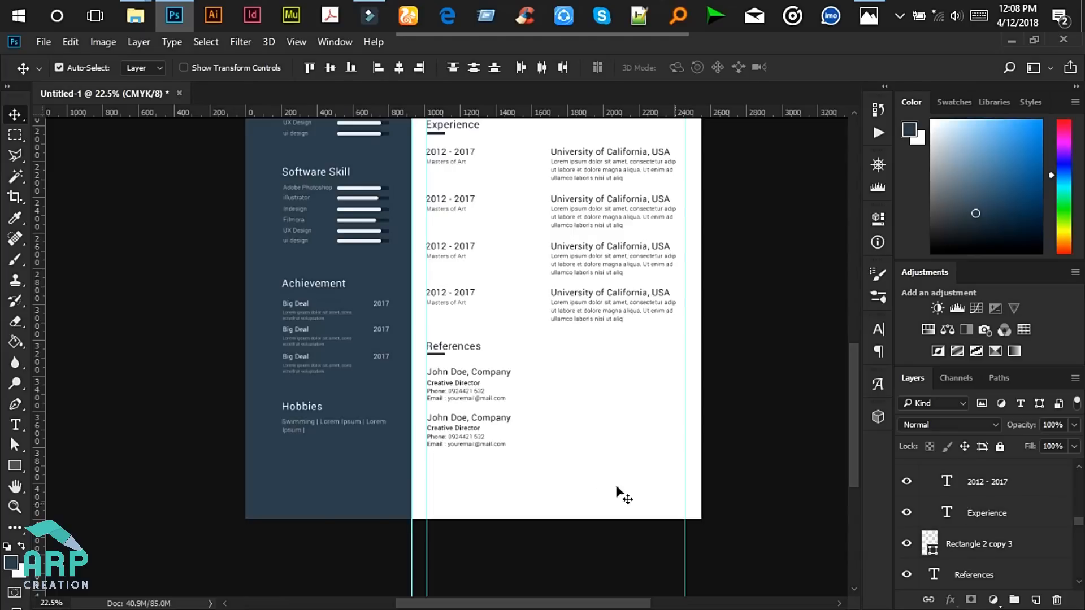
scroll(642, 432, "up", 1)
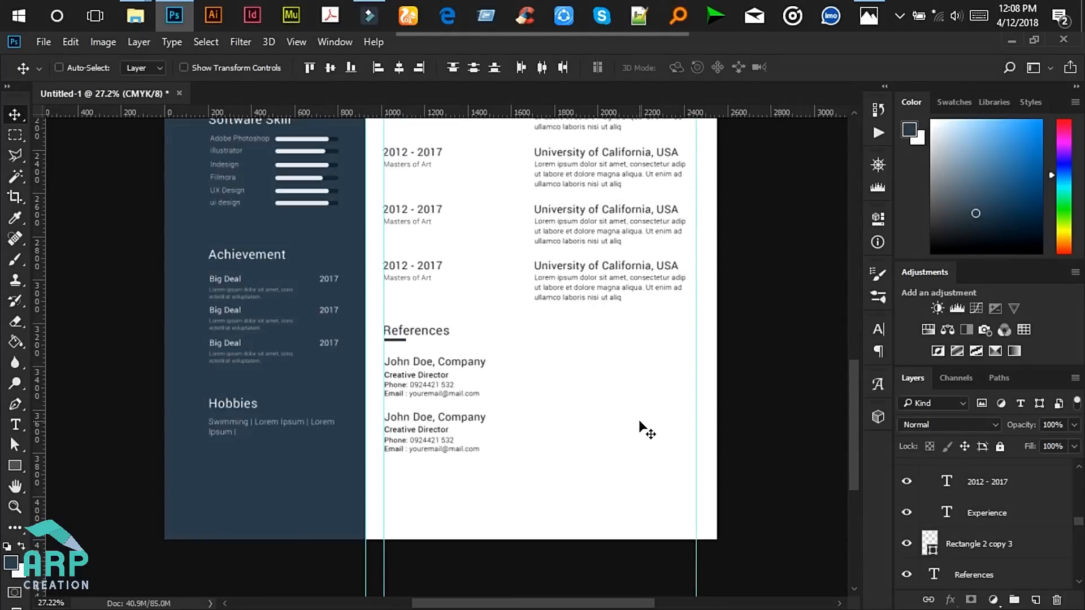
- Duplicate the two reference blocks and shift the copies into a right-hand column
key("ctrl+j")
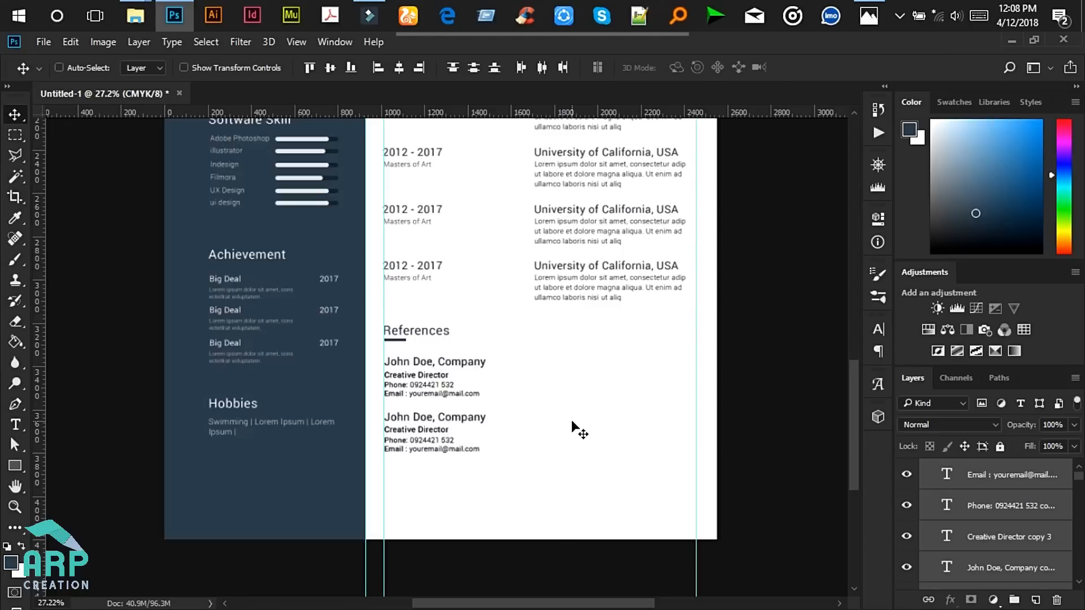
key("ctrl+t")
left_click_drag(447, 373, 646, 375)
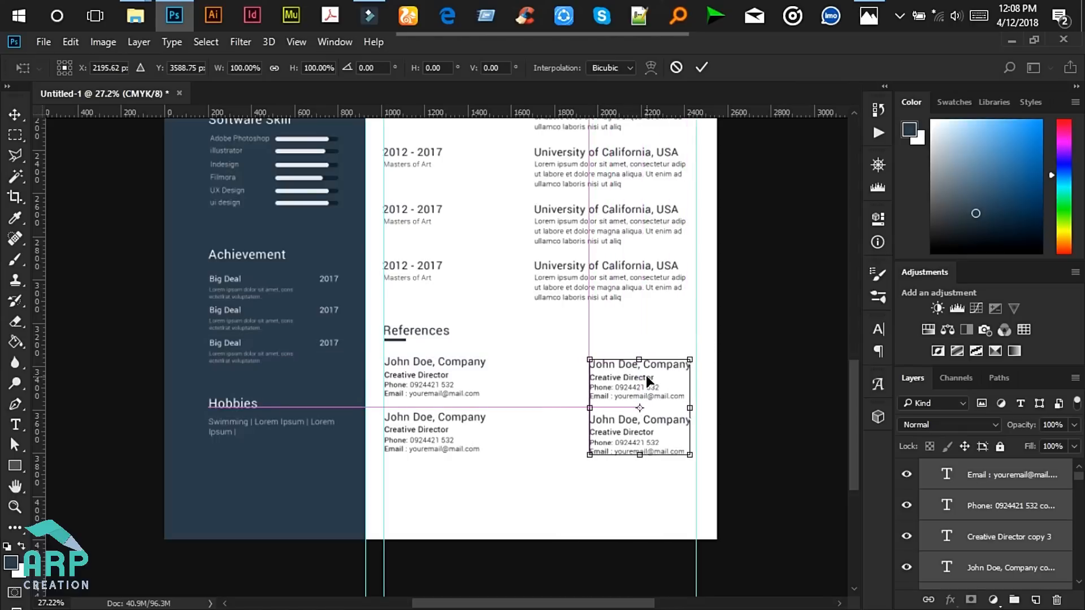
left_click(706, 69)
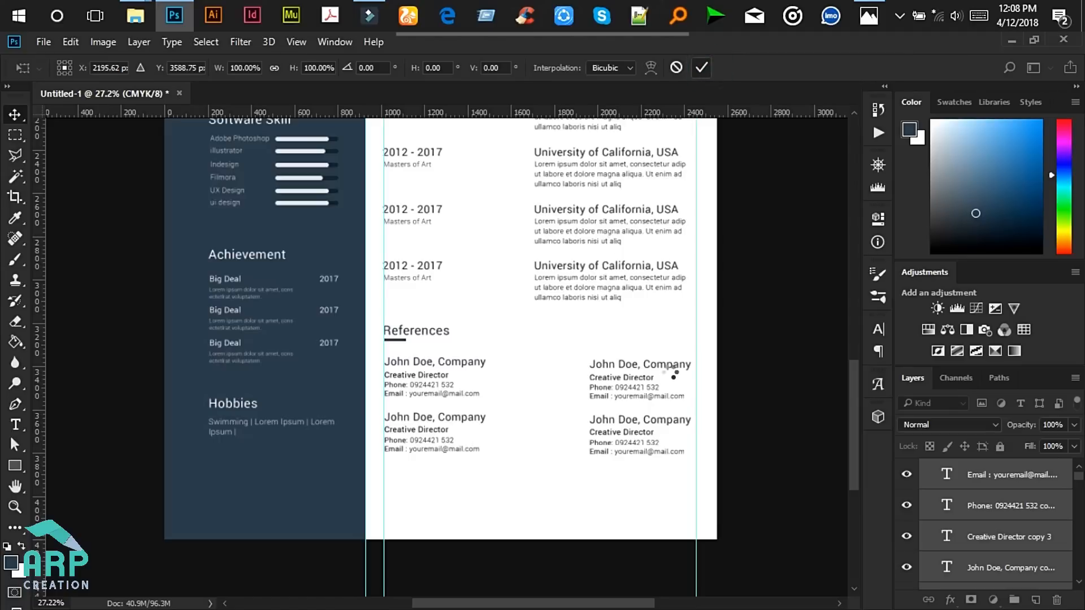
scroll(722, 430, "up", 3)
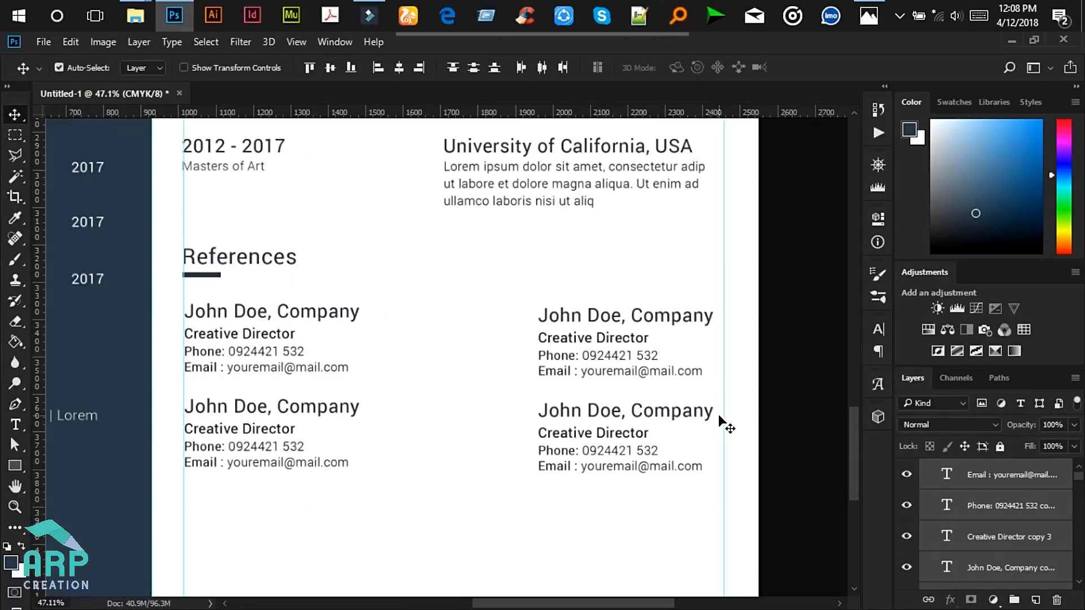
scroll(722, 425, "down", 4)
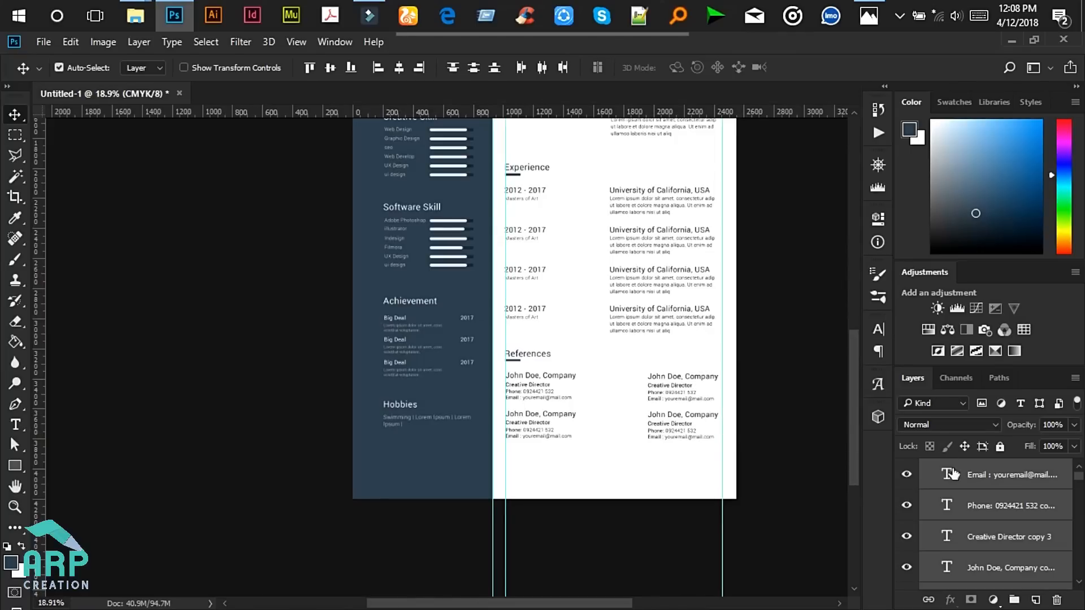
- Group all References section layers into a new group named 'References'
left_click_drag(796, 468, 501, 349)
key("ctrl+g")
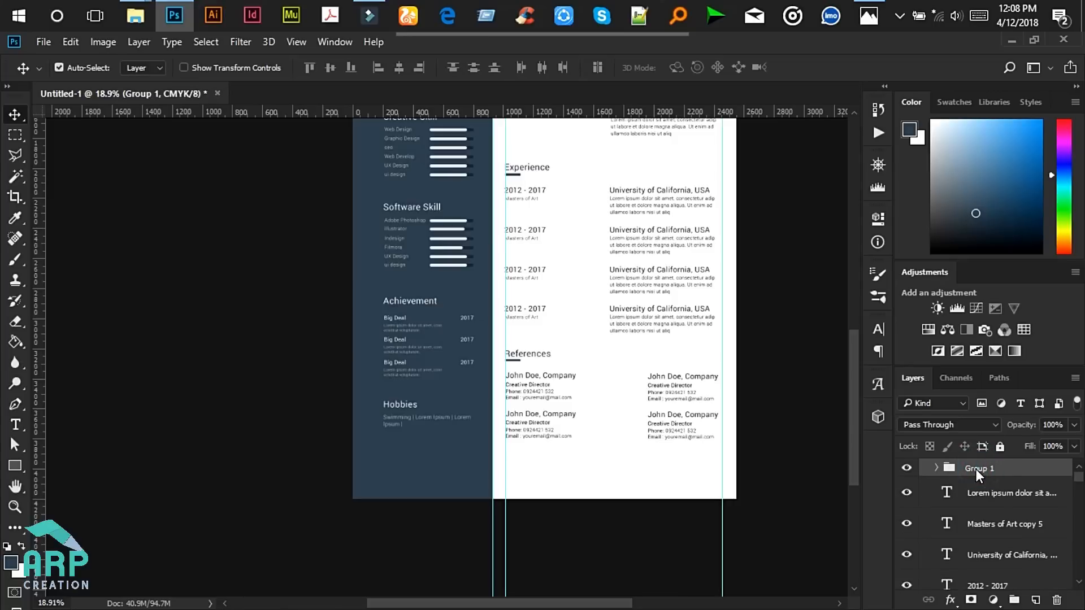
double_click(979, 468)
key("Return")
- Move the References group out of Experience to top level and collapse the Experience group
scroll(769, 500, "down", 2)
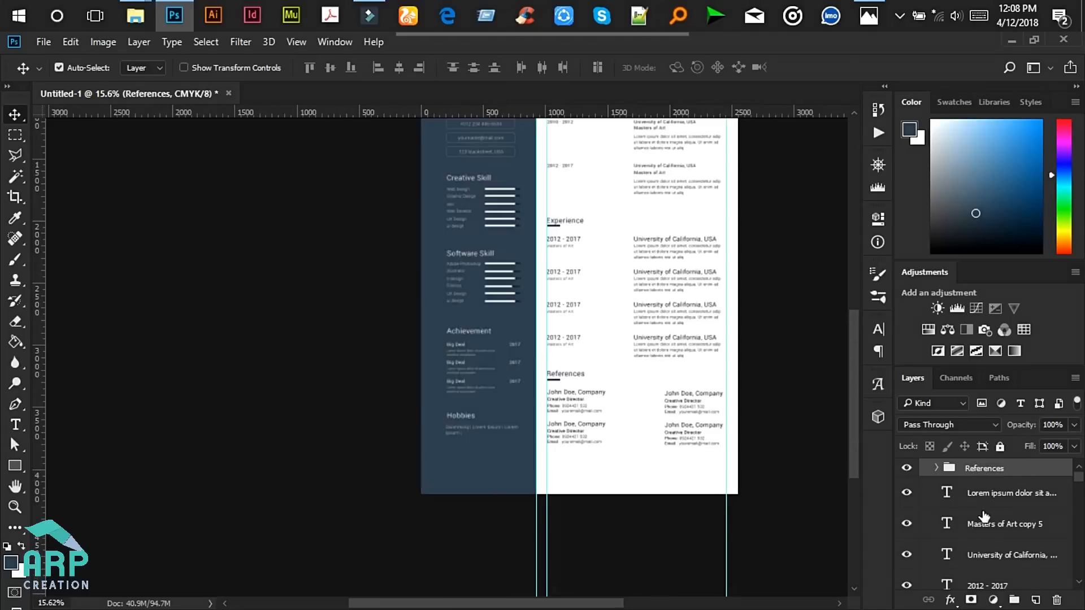
scroll(986, 511, "down", 5)
scroll(986, 516, "down", 6)
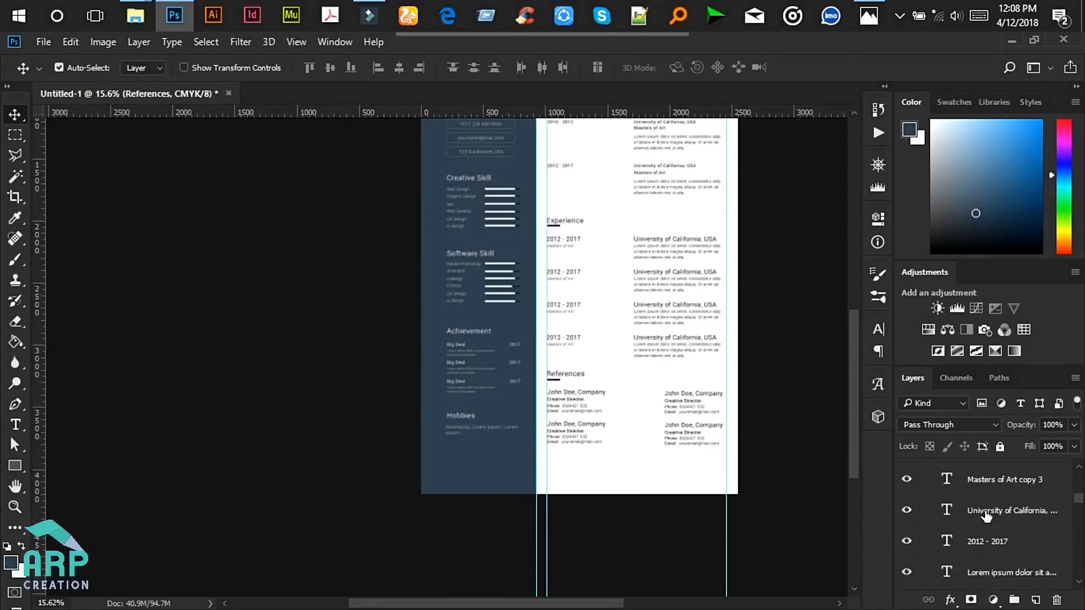
scroll(686, 523, "down", 2)
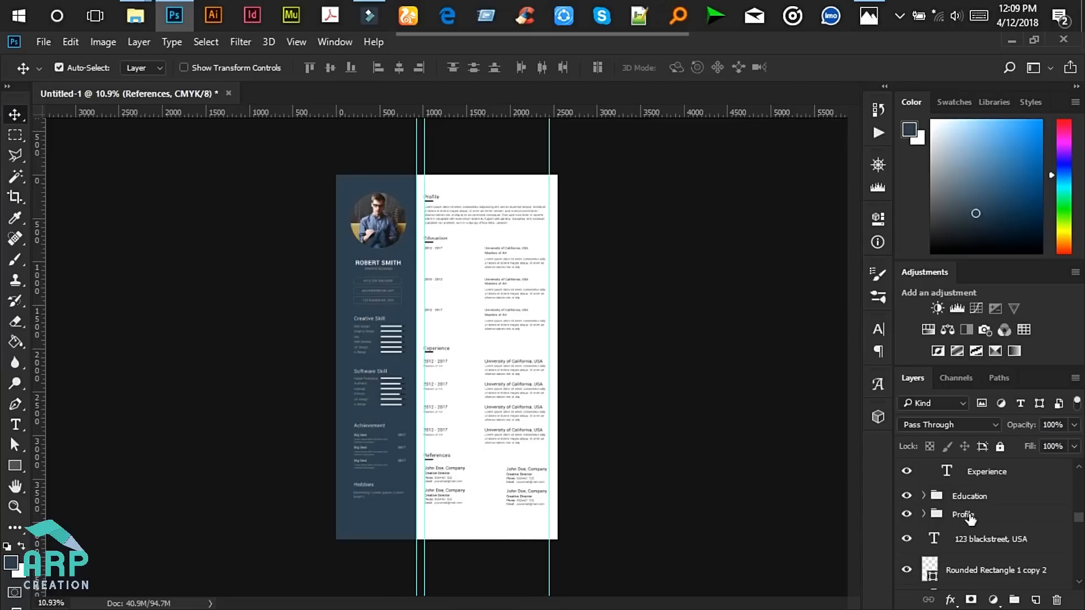
left_click_drag(1080, 516, 1079, 448)
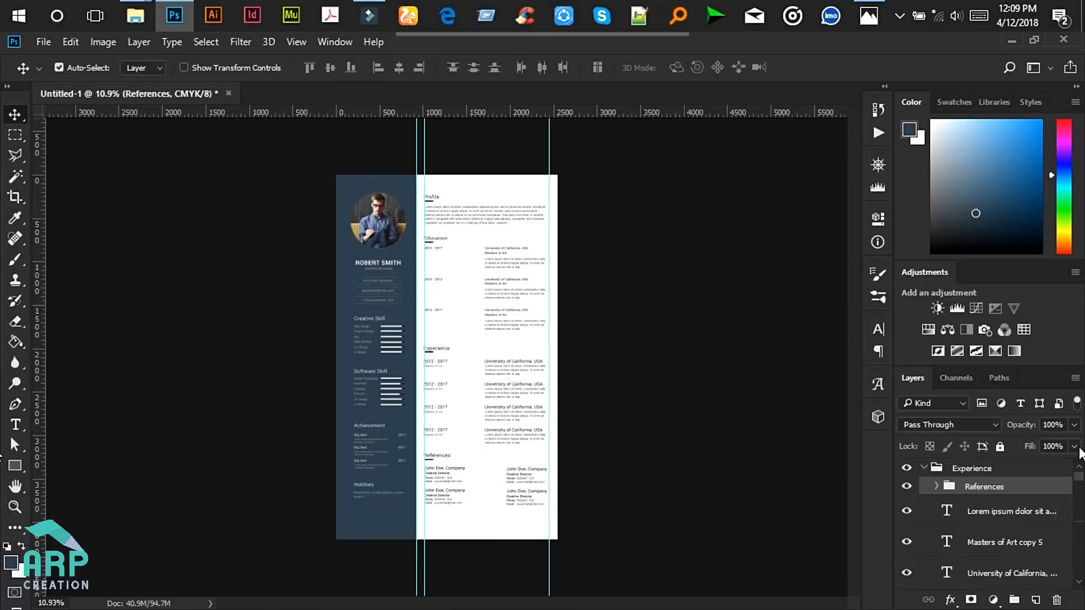
left_click_drag(934, 486, 948, 472)
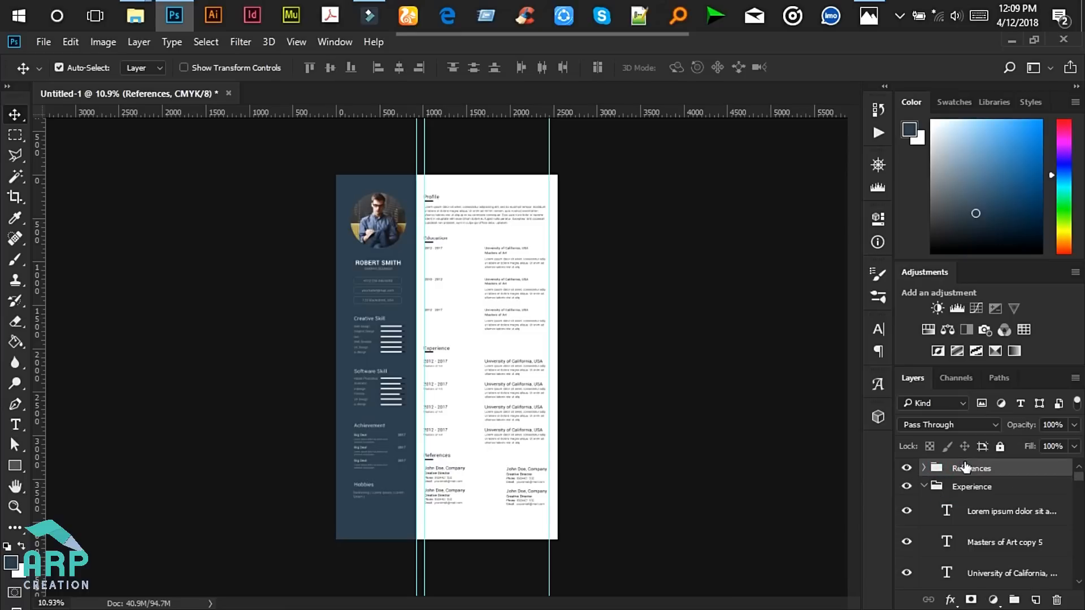
left_click(924, 485)
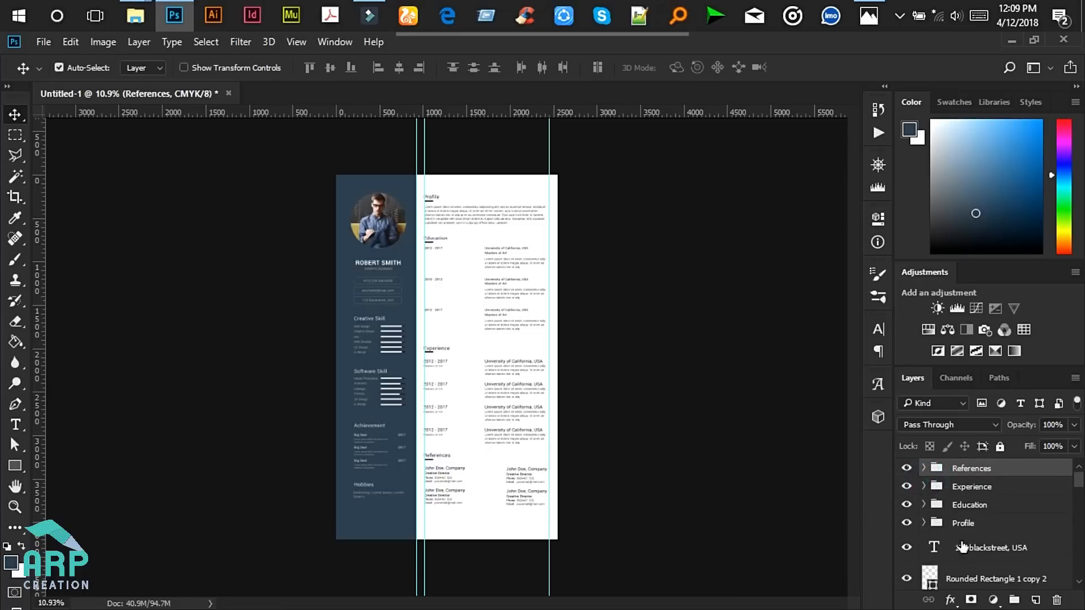
scroll(510, 551, "up", 3)
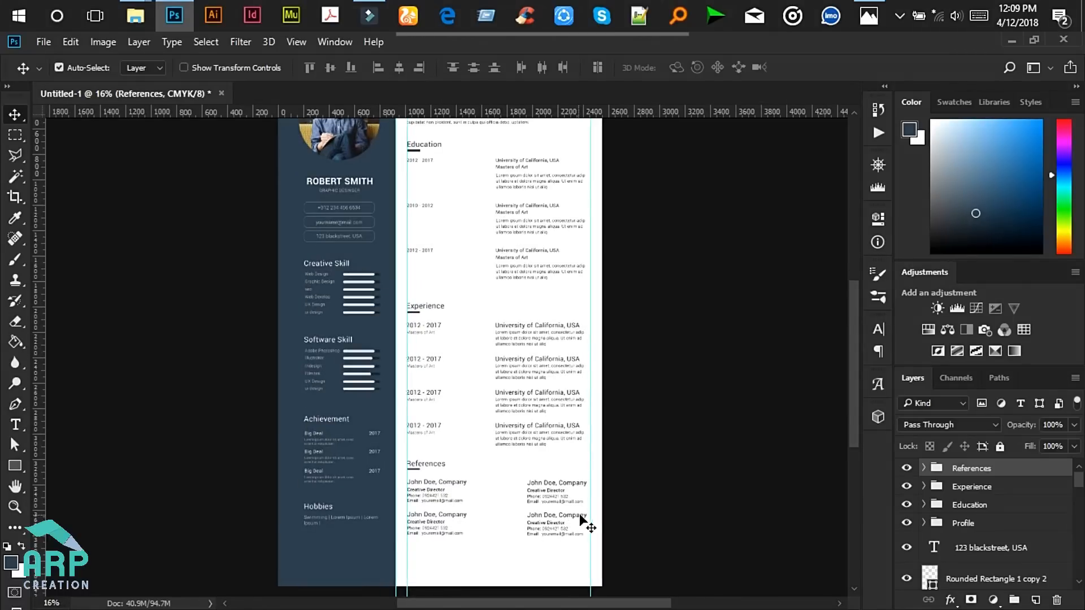
scroll(621, 503, "down", 3)
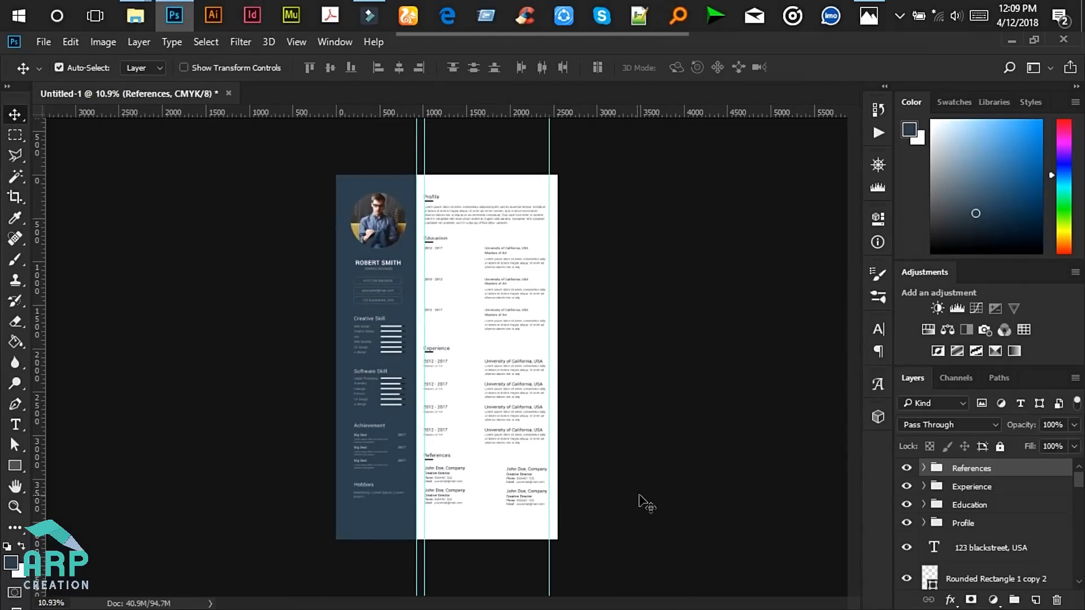
- Look over the resume, minimize Photoshop and close the Professional Person folder window
scroll(477, 462, "up", 5)
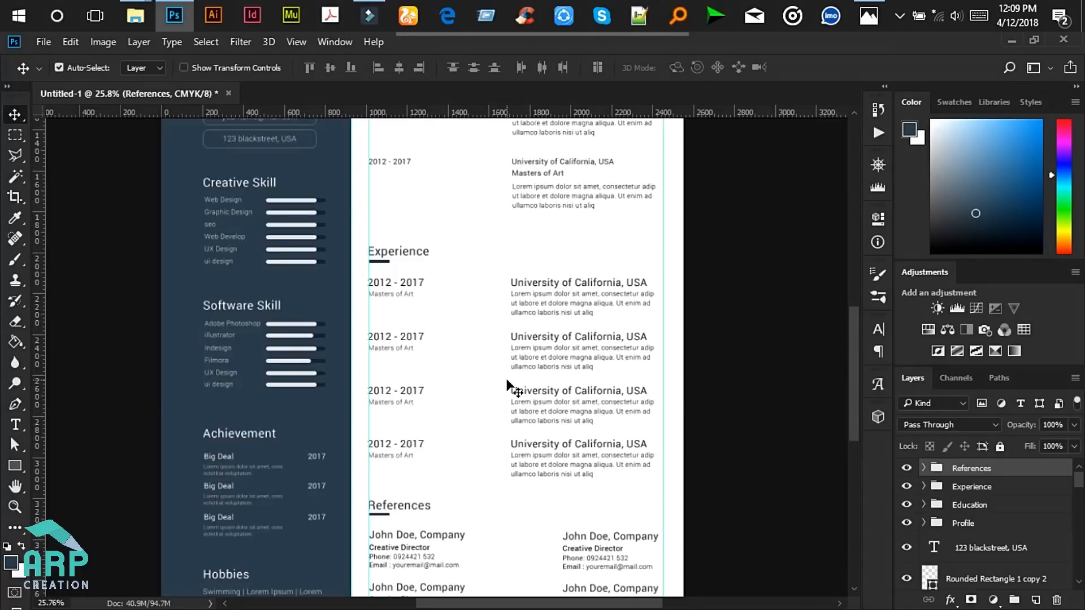
scroll(507, 386, "down", 4)
scroll(513, 384, "up", 3)
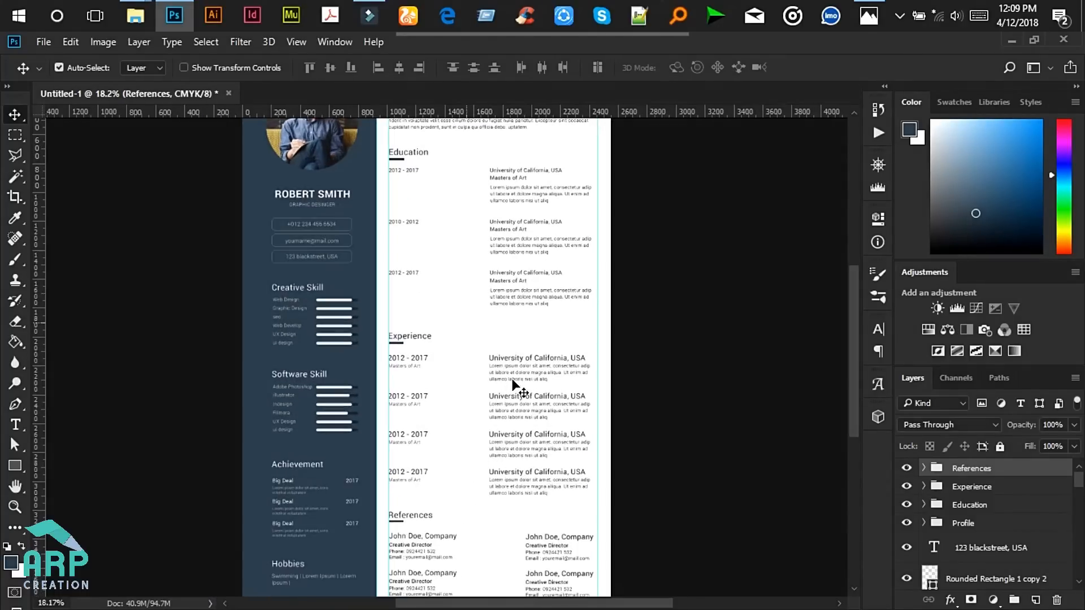
scroll(513, 385, "down", 2)
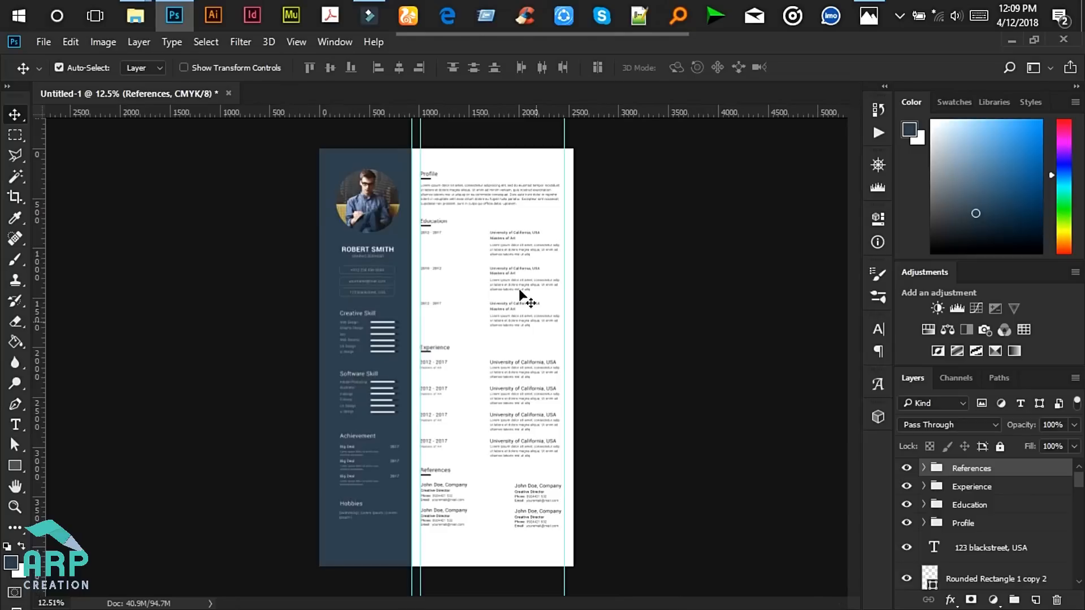
left_click(1010, 39)
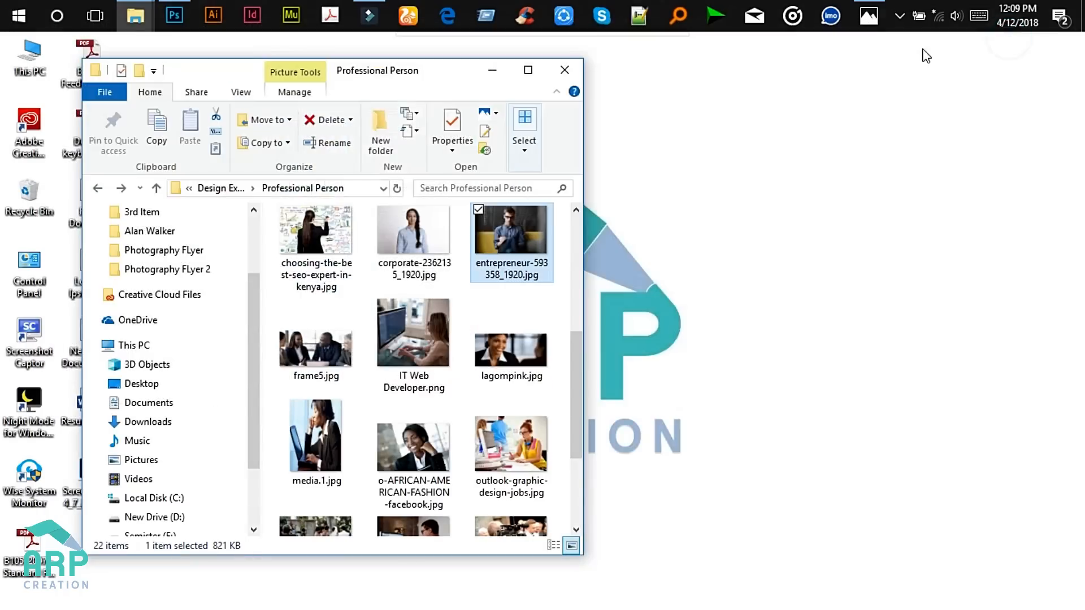
left_click(565, 68)
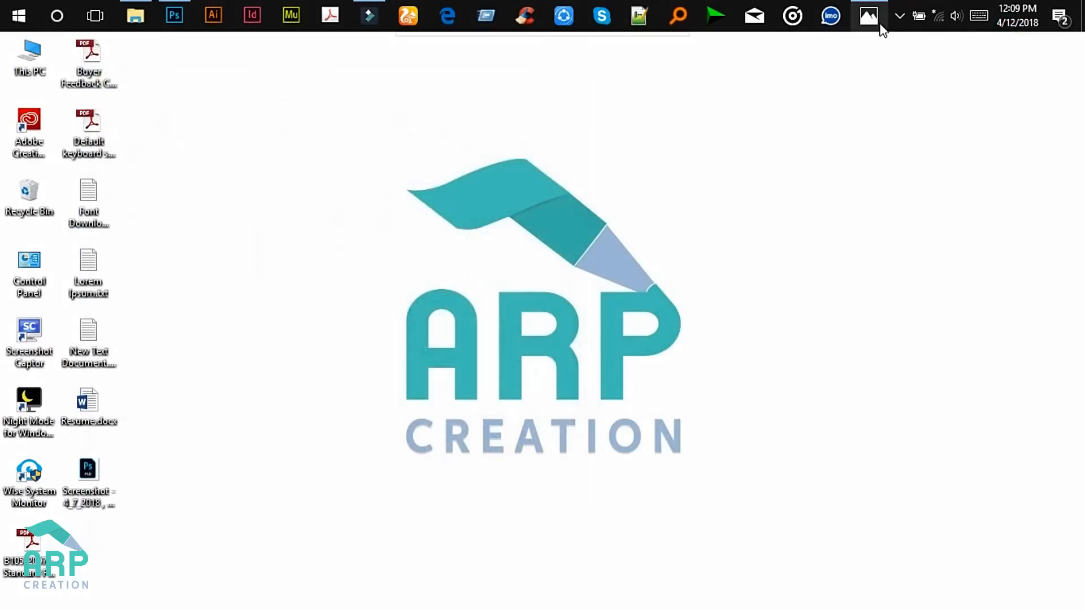